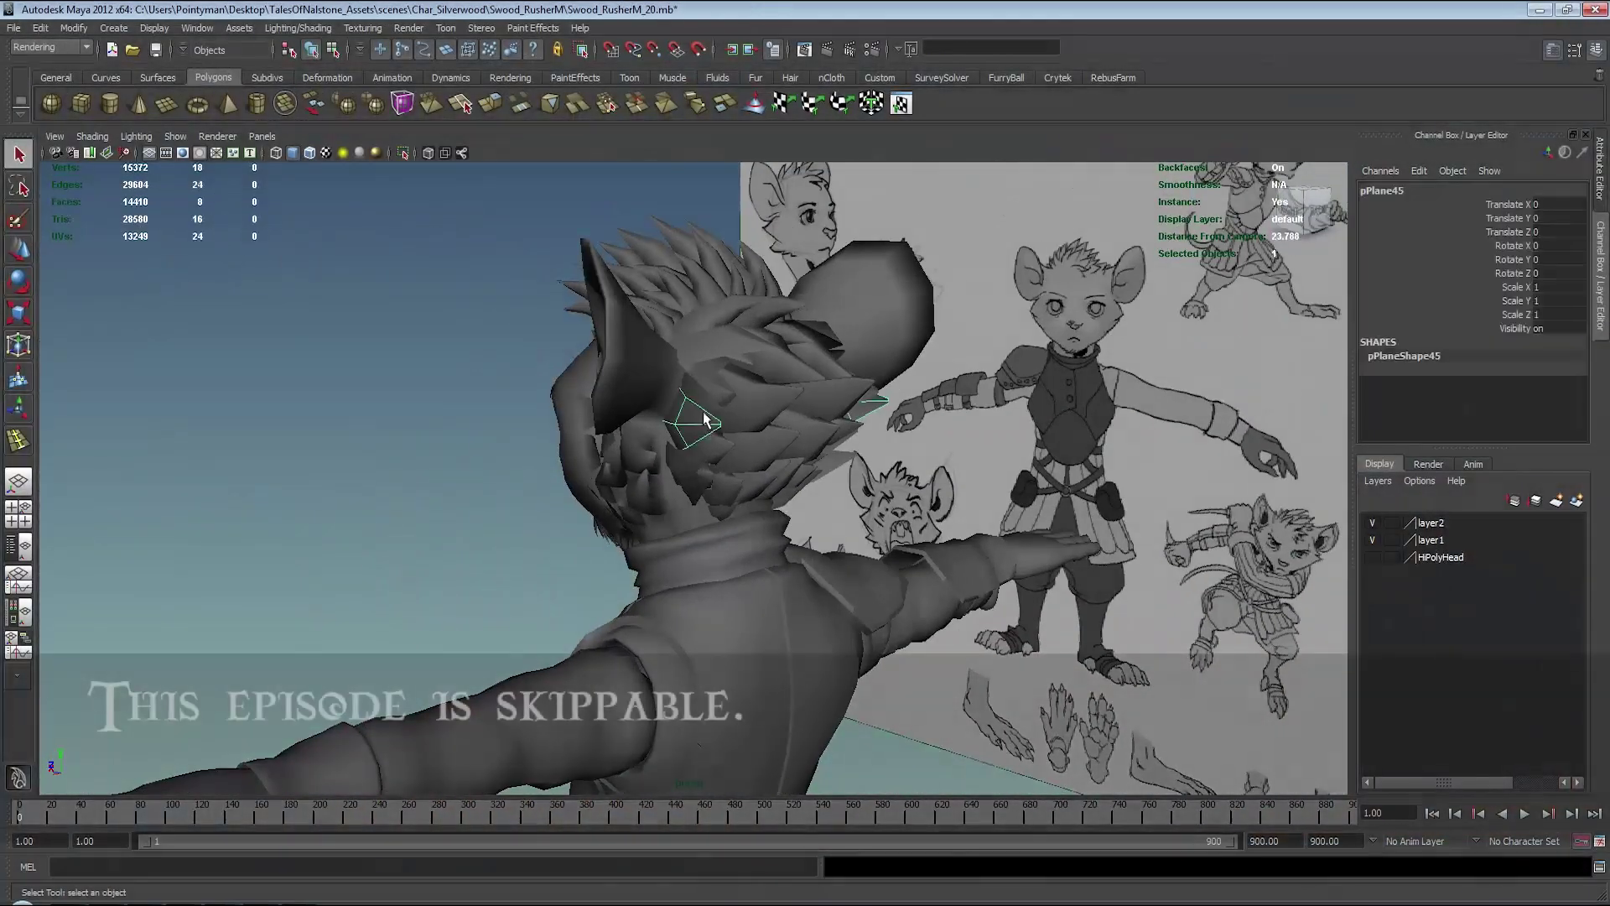
- Select fur card pPlane107 and move it up against the back of the head
mouse_move(704, 420)
alt+mouse_down()
mouse_move(712, 492)
mouse_move(1086, 478)
mouse_move(830, 503)
alt+mouse_up()
click(677, 423)
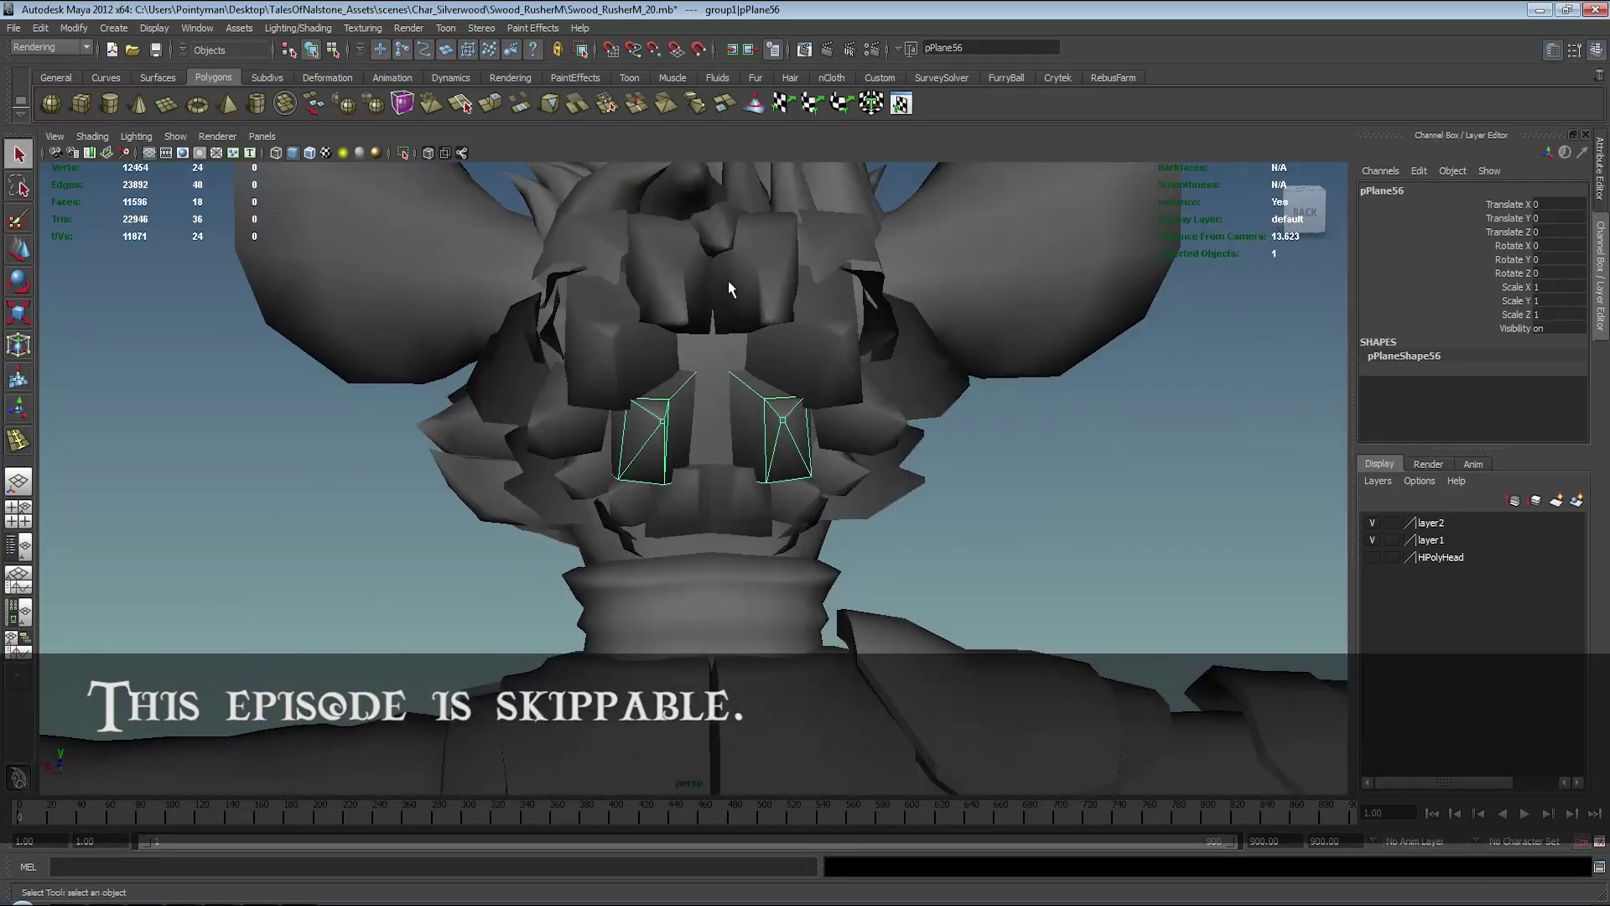
alt+middle_drag(733, 290, 710, 422)
alt+drag(708, 419, 703, 409)
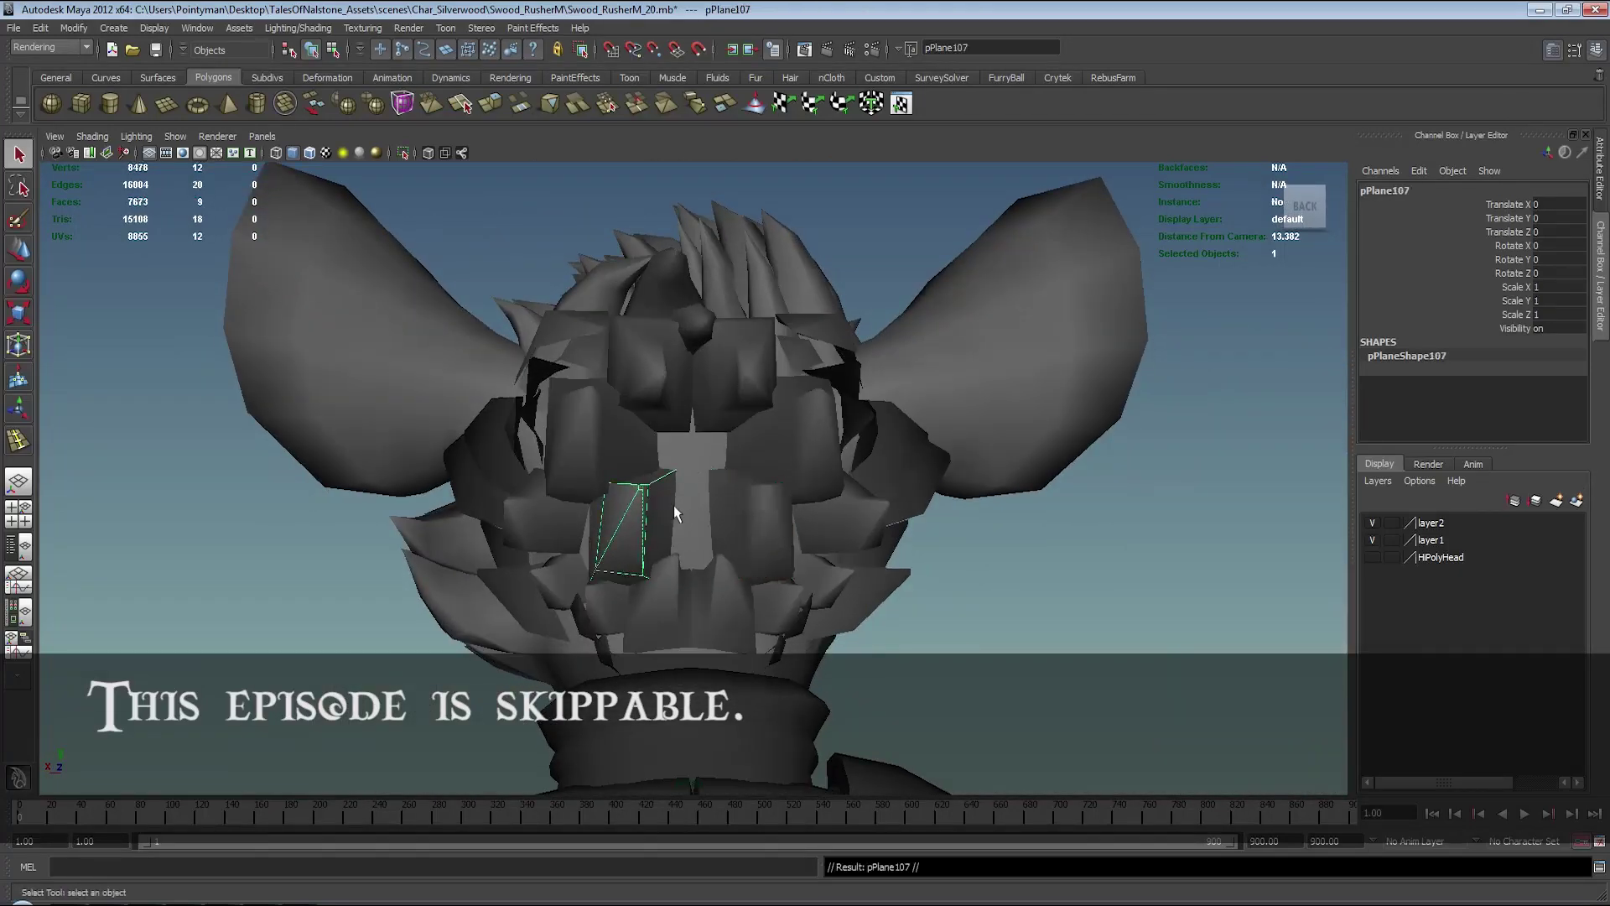
key(w)
middle_drag(675, 513, 780, 431)
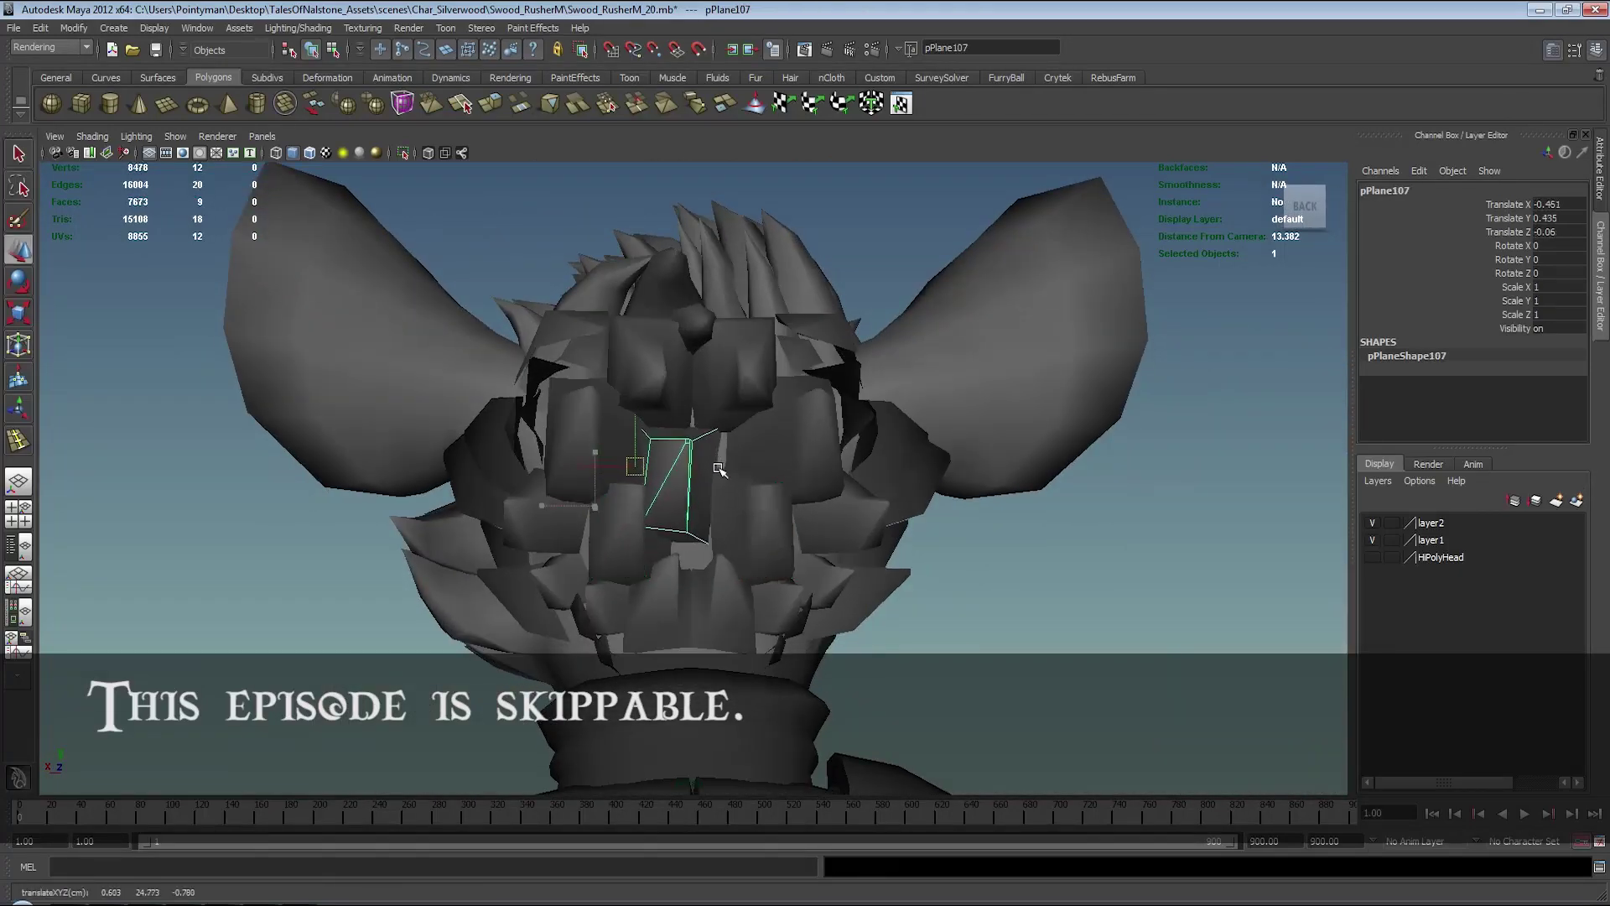
click(778, 431)
key(Up)
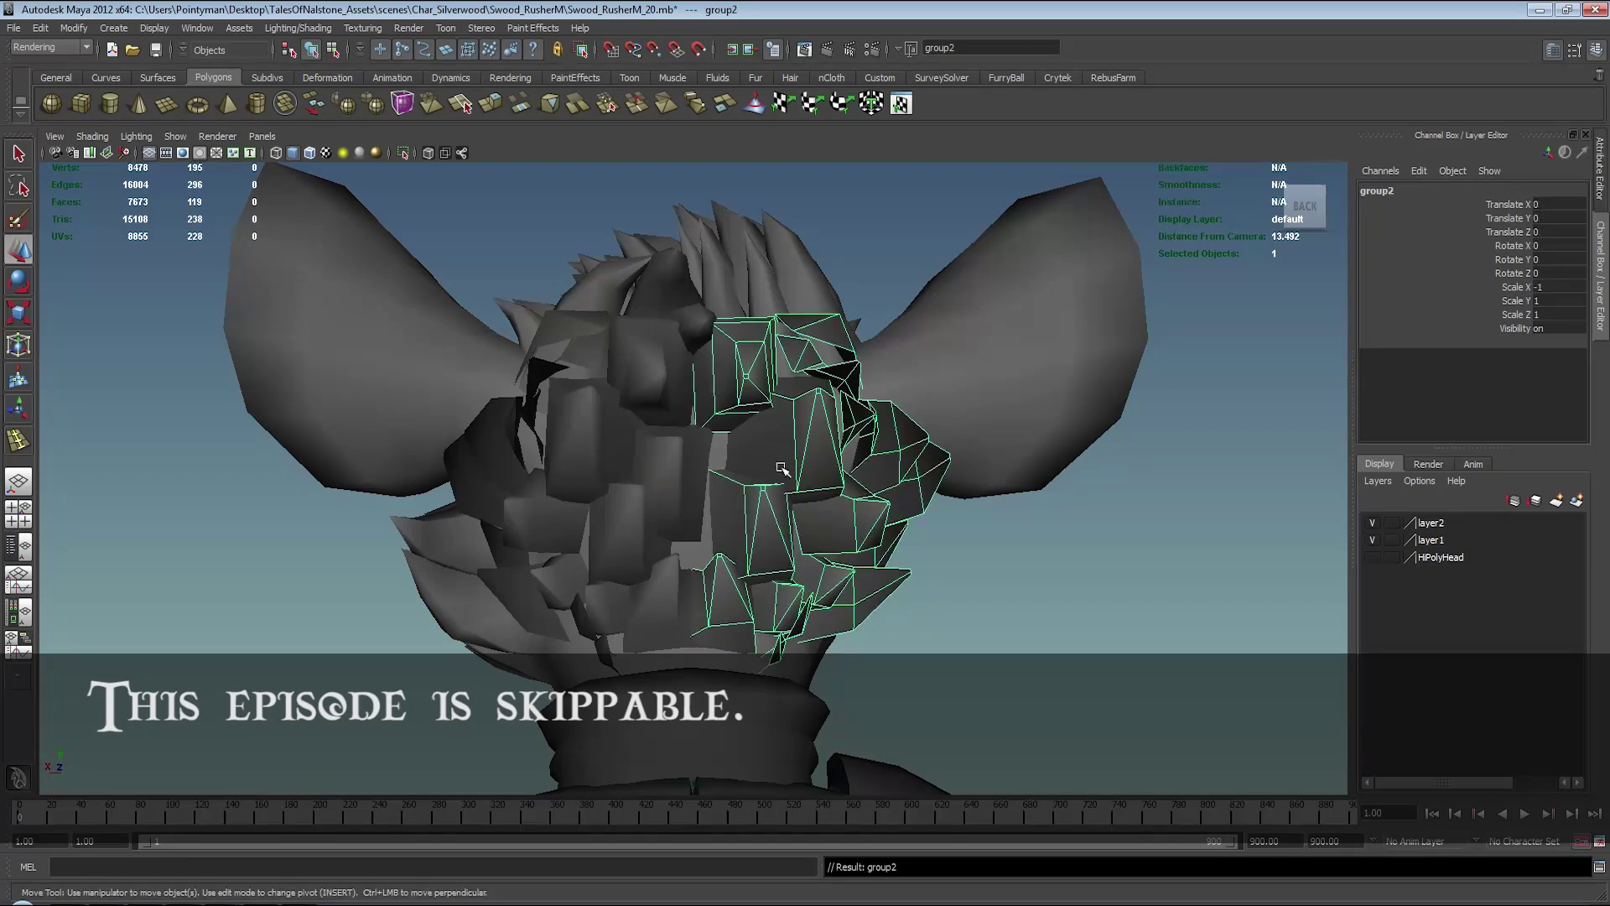
click(663, 475)
alt+drag(663, 475, 737, 601)
- Rotate and scale pPlane107's vertices to orient the card along the skull
key(ctrl+F9)
key(e)
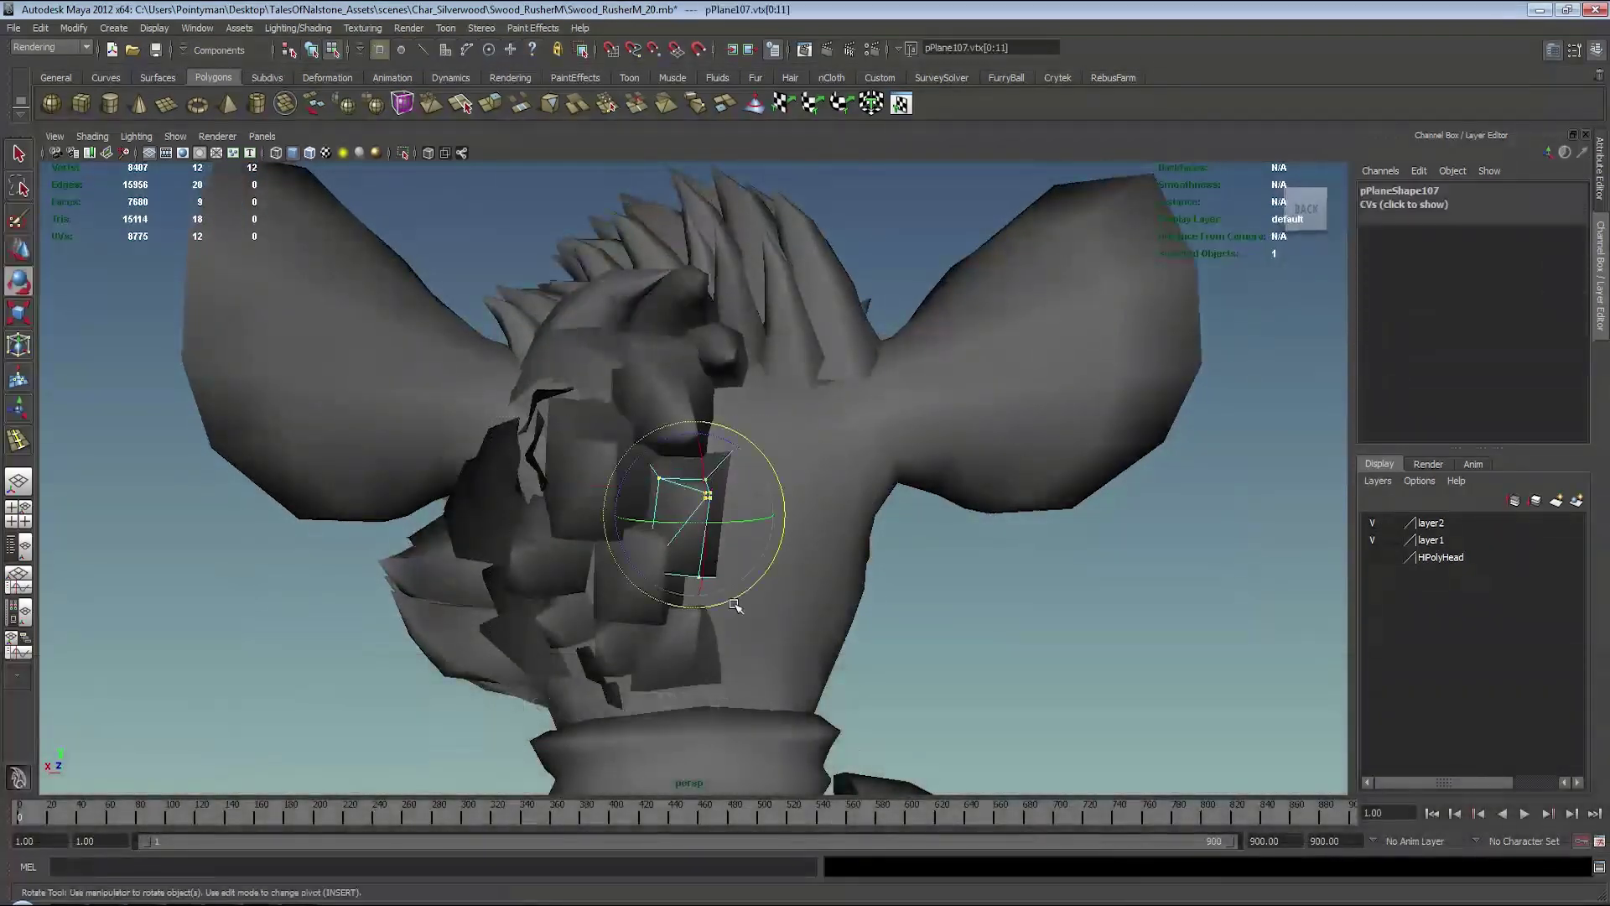
middle_drag(854, 408, 805, 453)
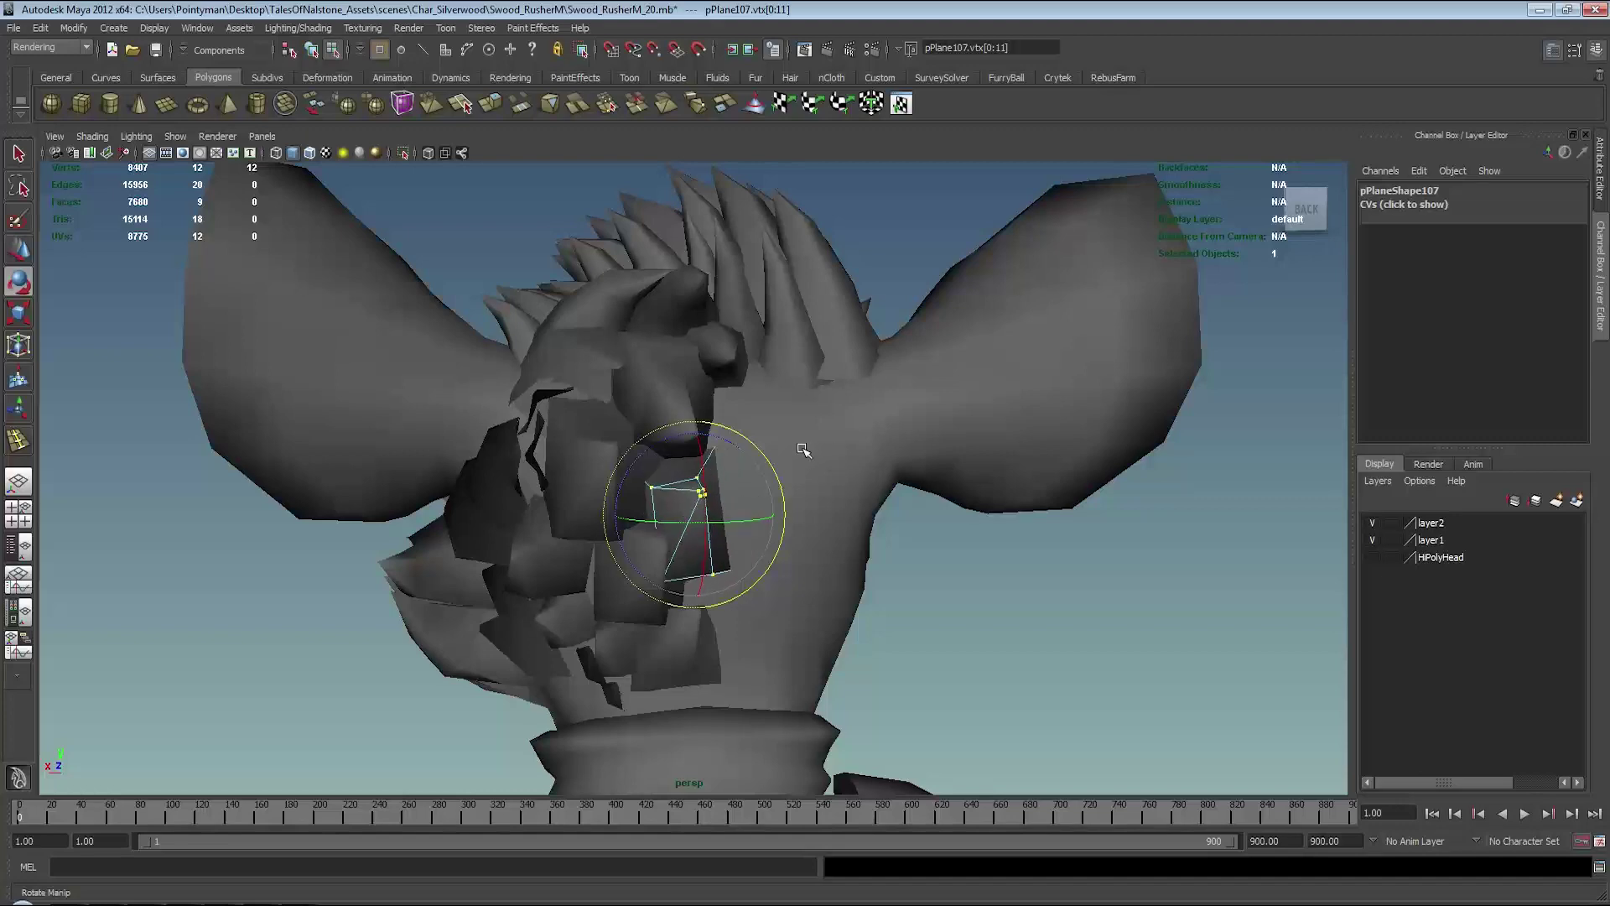
key(w)
alt+drag(804, 447, 796, 461)
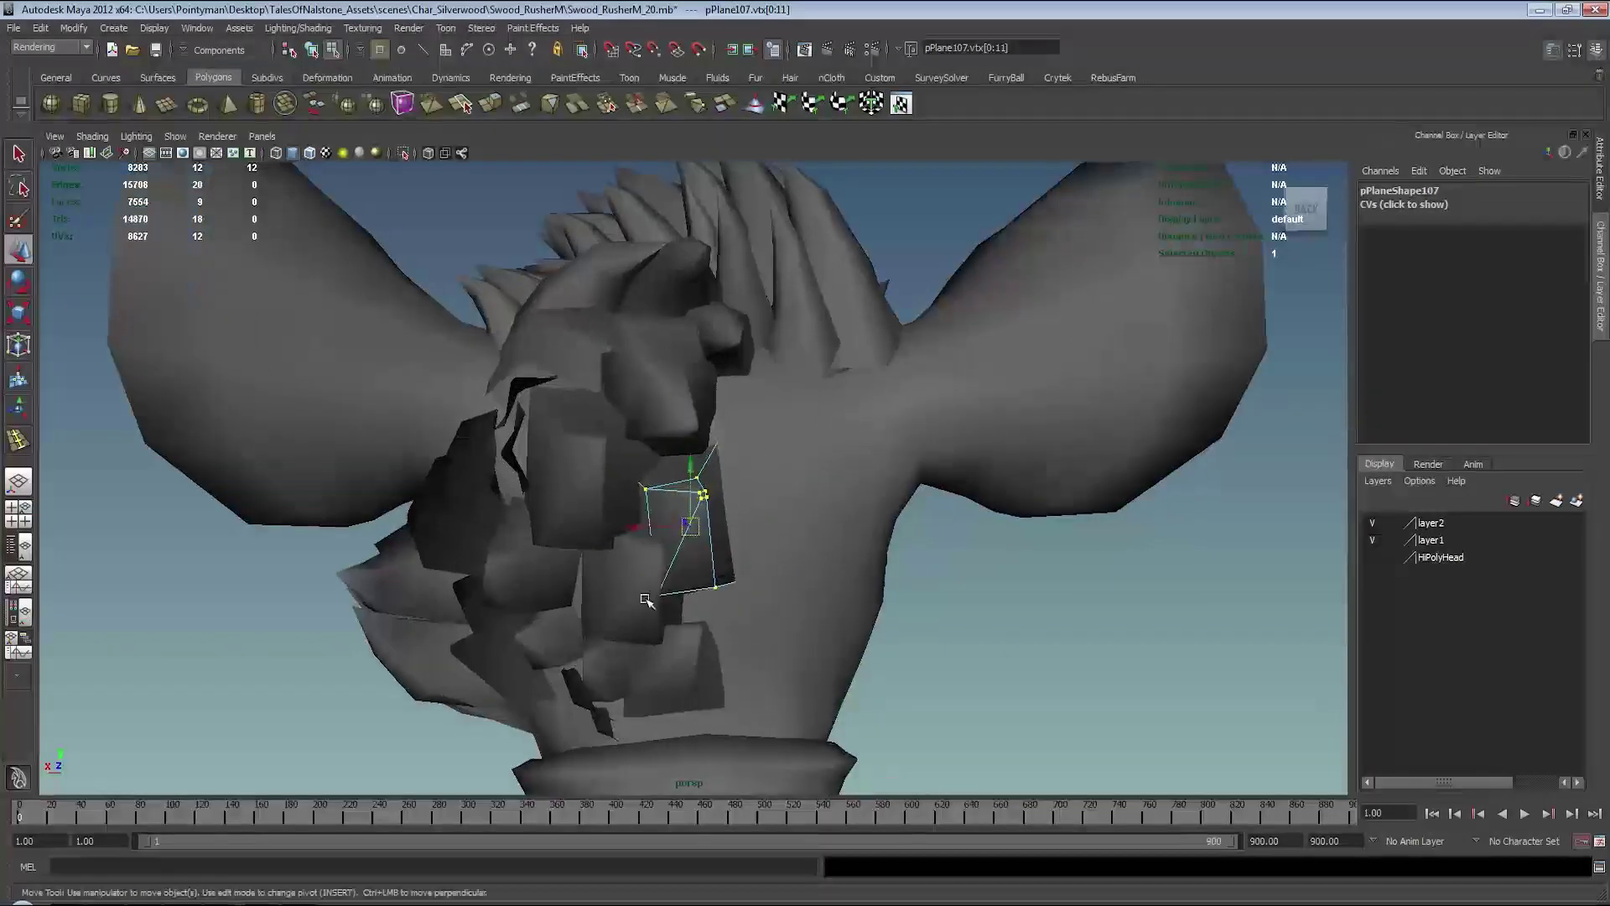
key(r)
mouse_move(827, 539)
alt+mouse_down()
mouse_move(783, 556)
mouse_move(879, 559)
mouse_move(284, 557)
mouse_move(427, 541)
alt+mouse_up()
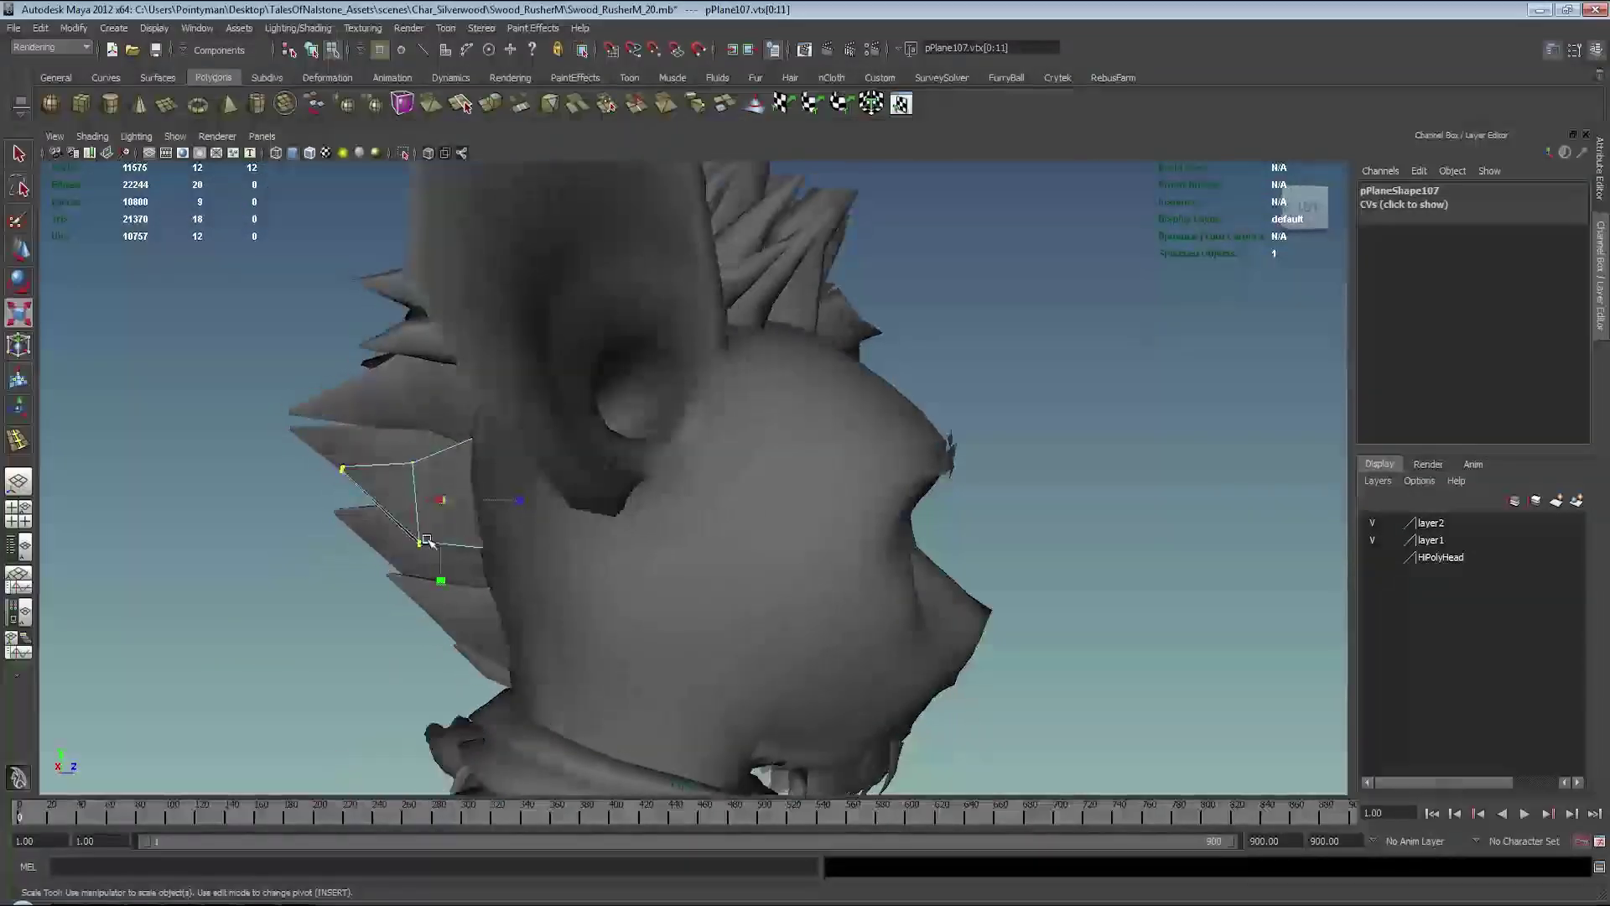
- In side wireframe view, pull the card's middle vertex column in toward the head
key(space)
key(space)
scroll(785, 587, down, 5)
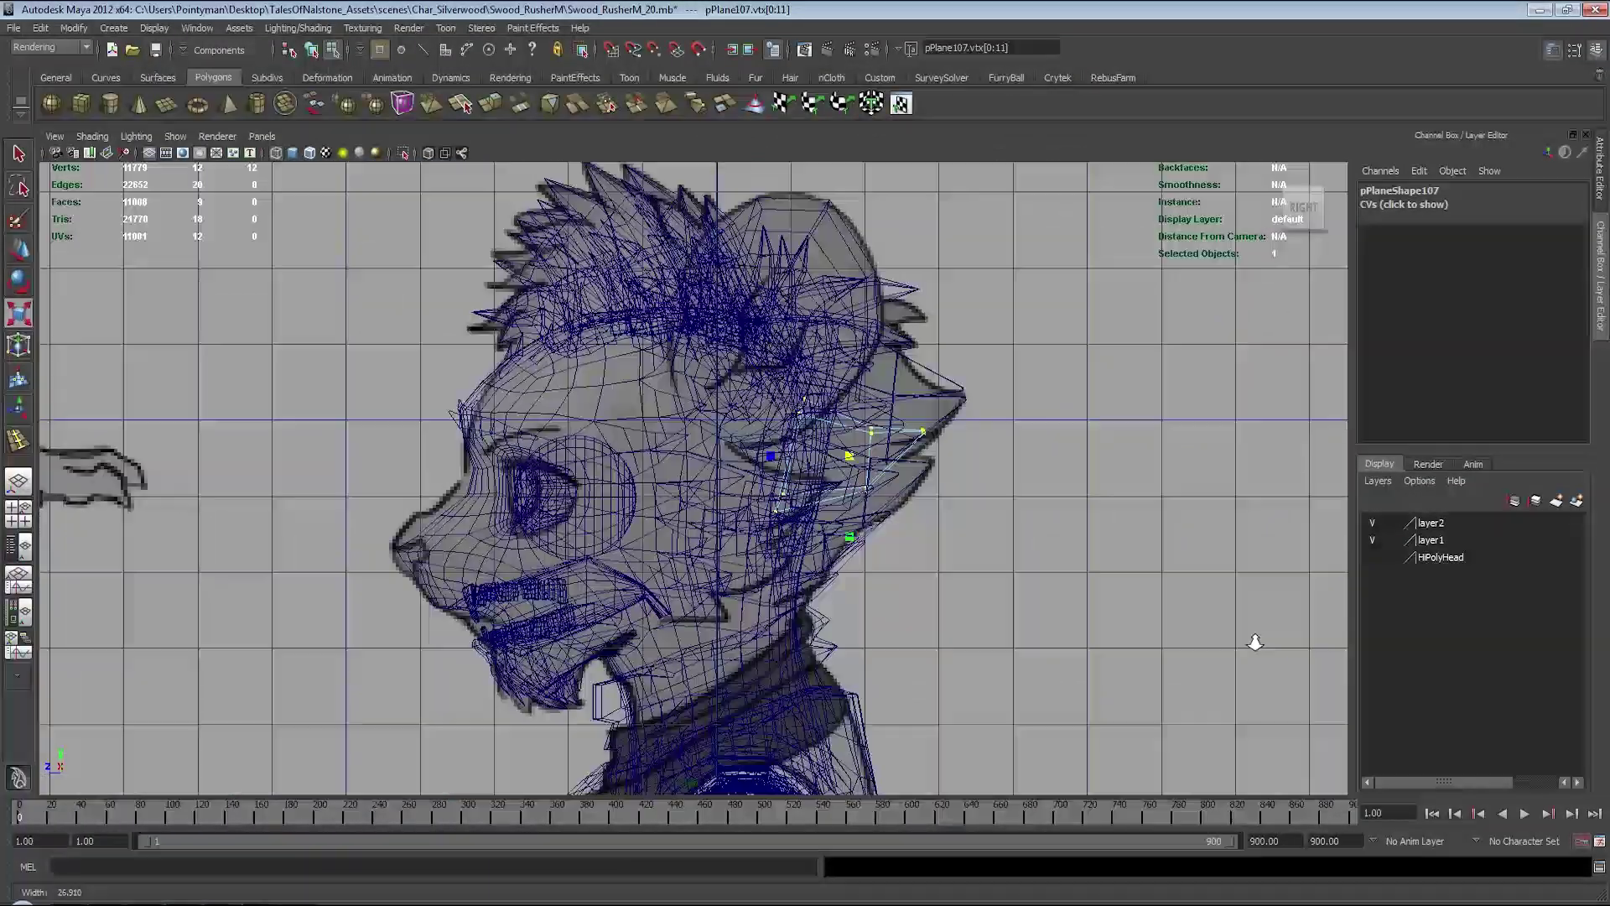
scroll(922, 545, up, 5)
scroll(839, 545, up, 4)
drag(730, 483, 818, 591)
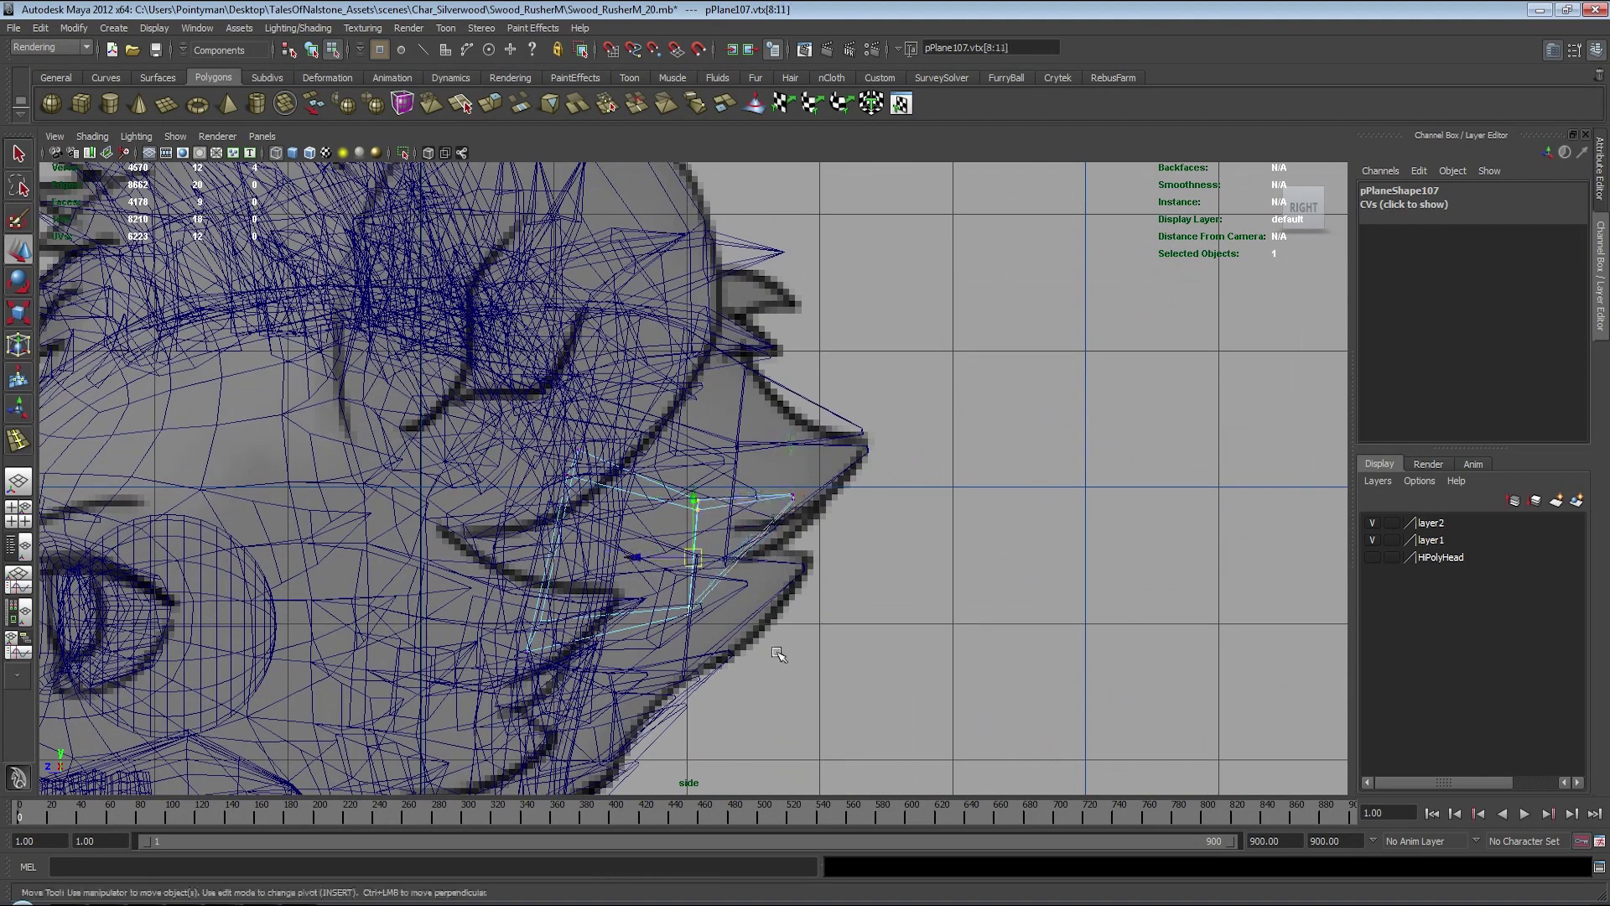
middle_drag(779, 655, 623, 481)
drag(516, 448, 591, 696)
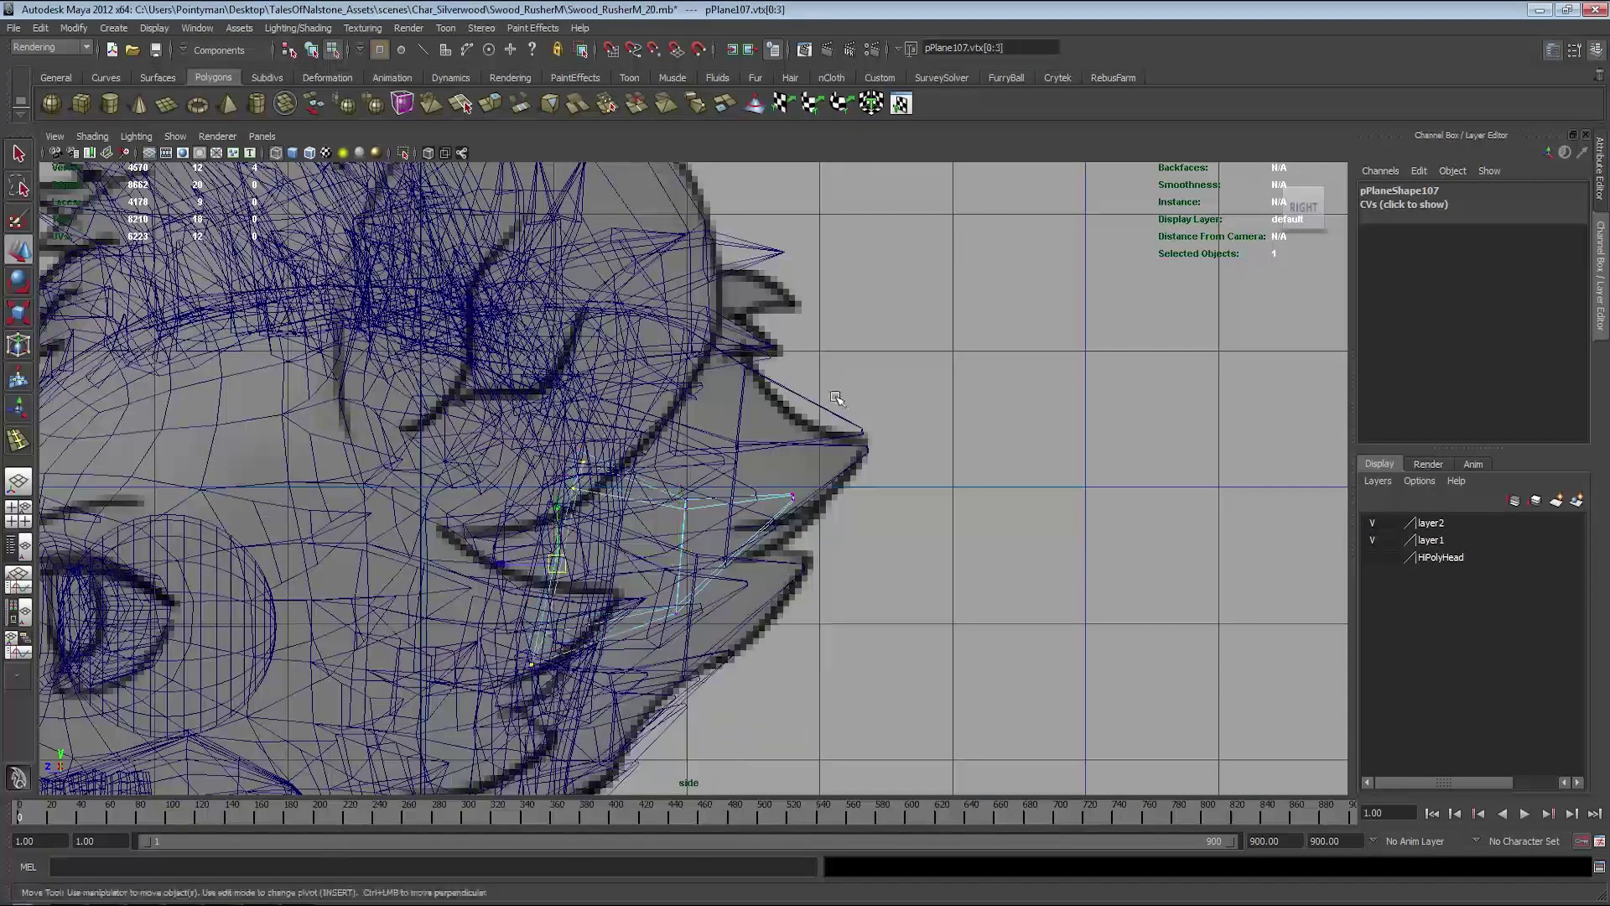
key(5)
mouse_move(836, 397)
alt+mouse_down()
mouse_move(906, 421)
mouse_move(762, 506)
mouse_move(767, 480)
alt+mouse_up()
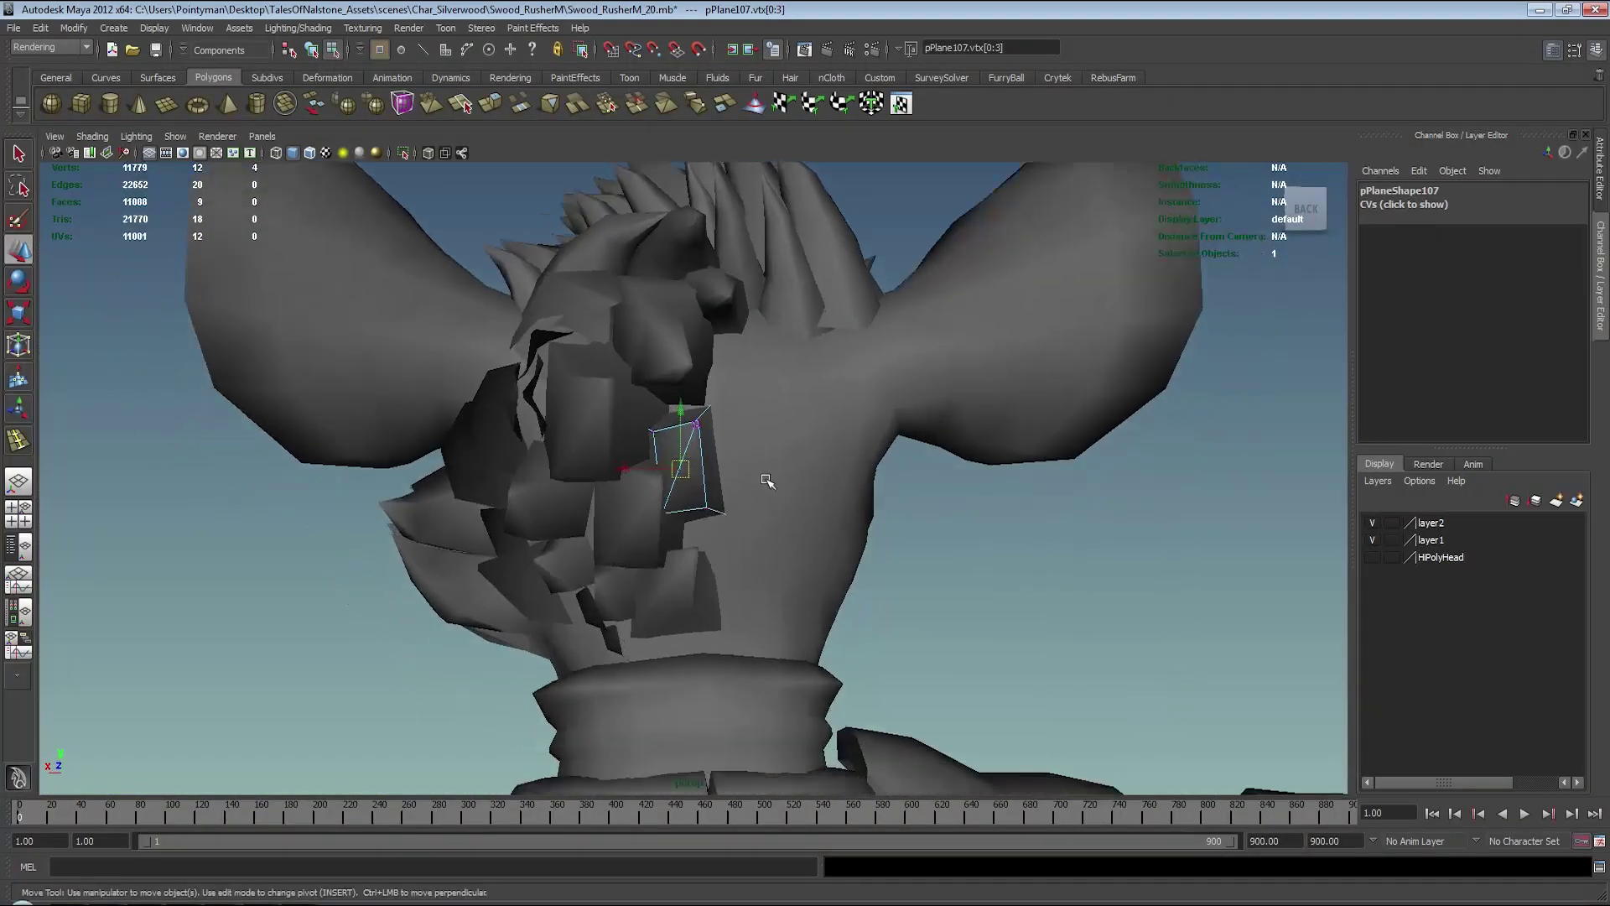
- Return to object selection and reselect fur card pPlane107
key(F8)
click(1006, 557)
click(608, 478)
key(w)
mouse_move(608, 478)
alt+mouse_down()
mouse_move(719, 546)
mouse_move(770, 531)
mouse_move(665, 540)
mouse_move(862, 546)
alt+mouse_up()
- Insert an edge loop down the card's middle, then shift and shorten the new edge
shift+right_click(664, 534)
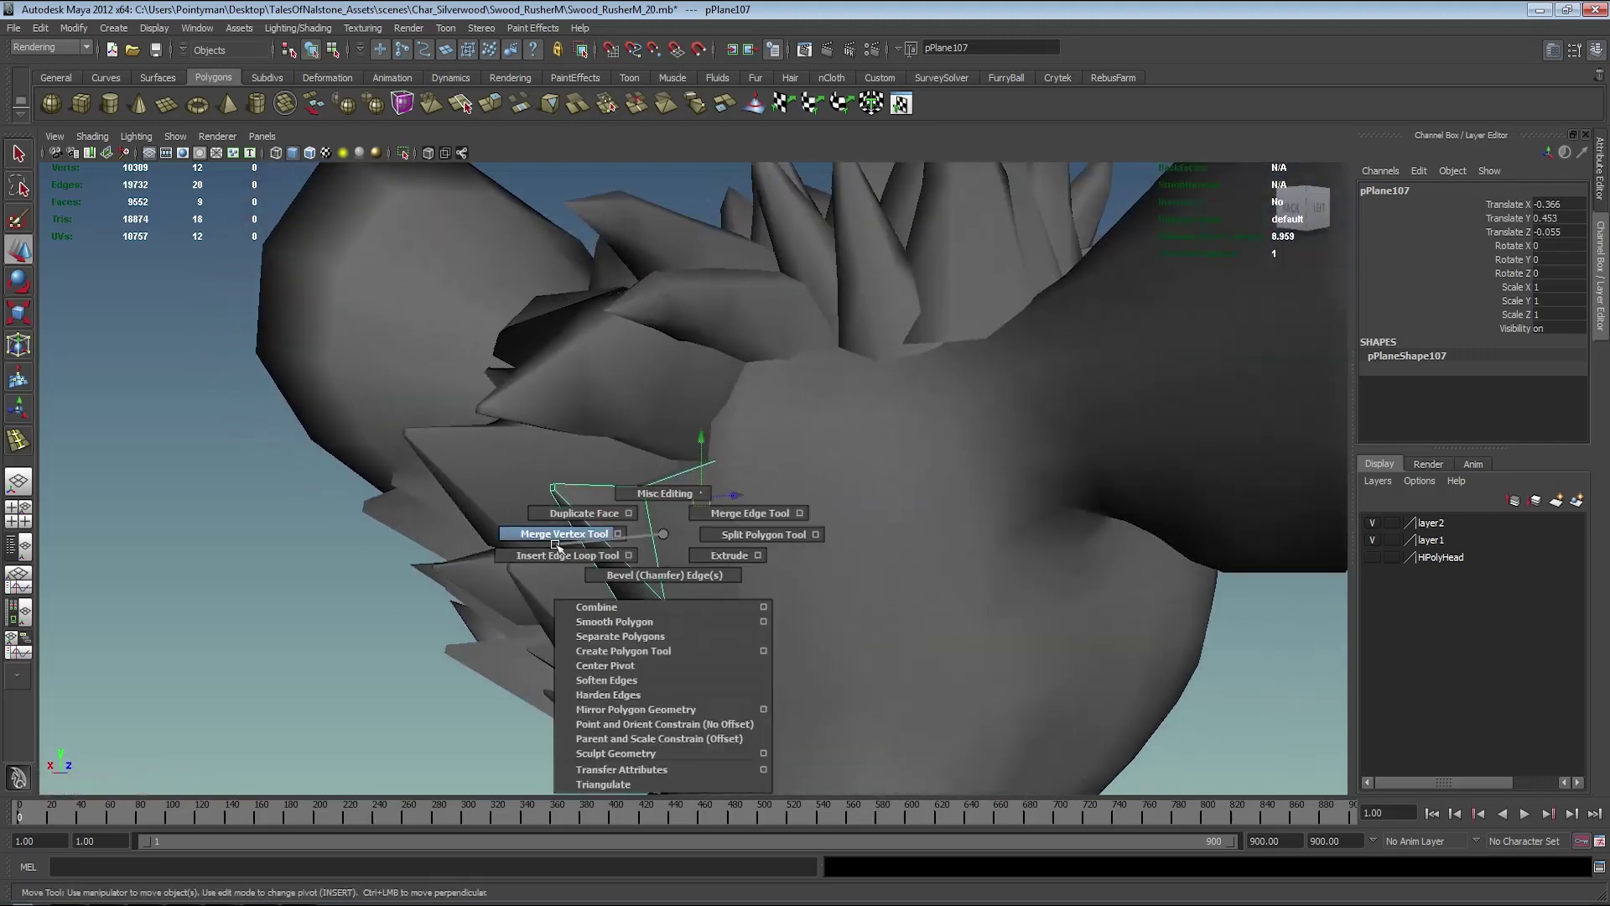
shift+right_drag(555, 543, 557, 555)
click(695, 609)
key(w)
mouse_move(704, 611)
alt+mouse_down()
mouse_move(638, 546)
mouse_move(665, 573)
alt+mouse_up()
drag(476, 514, 453, 516)
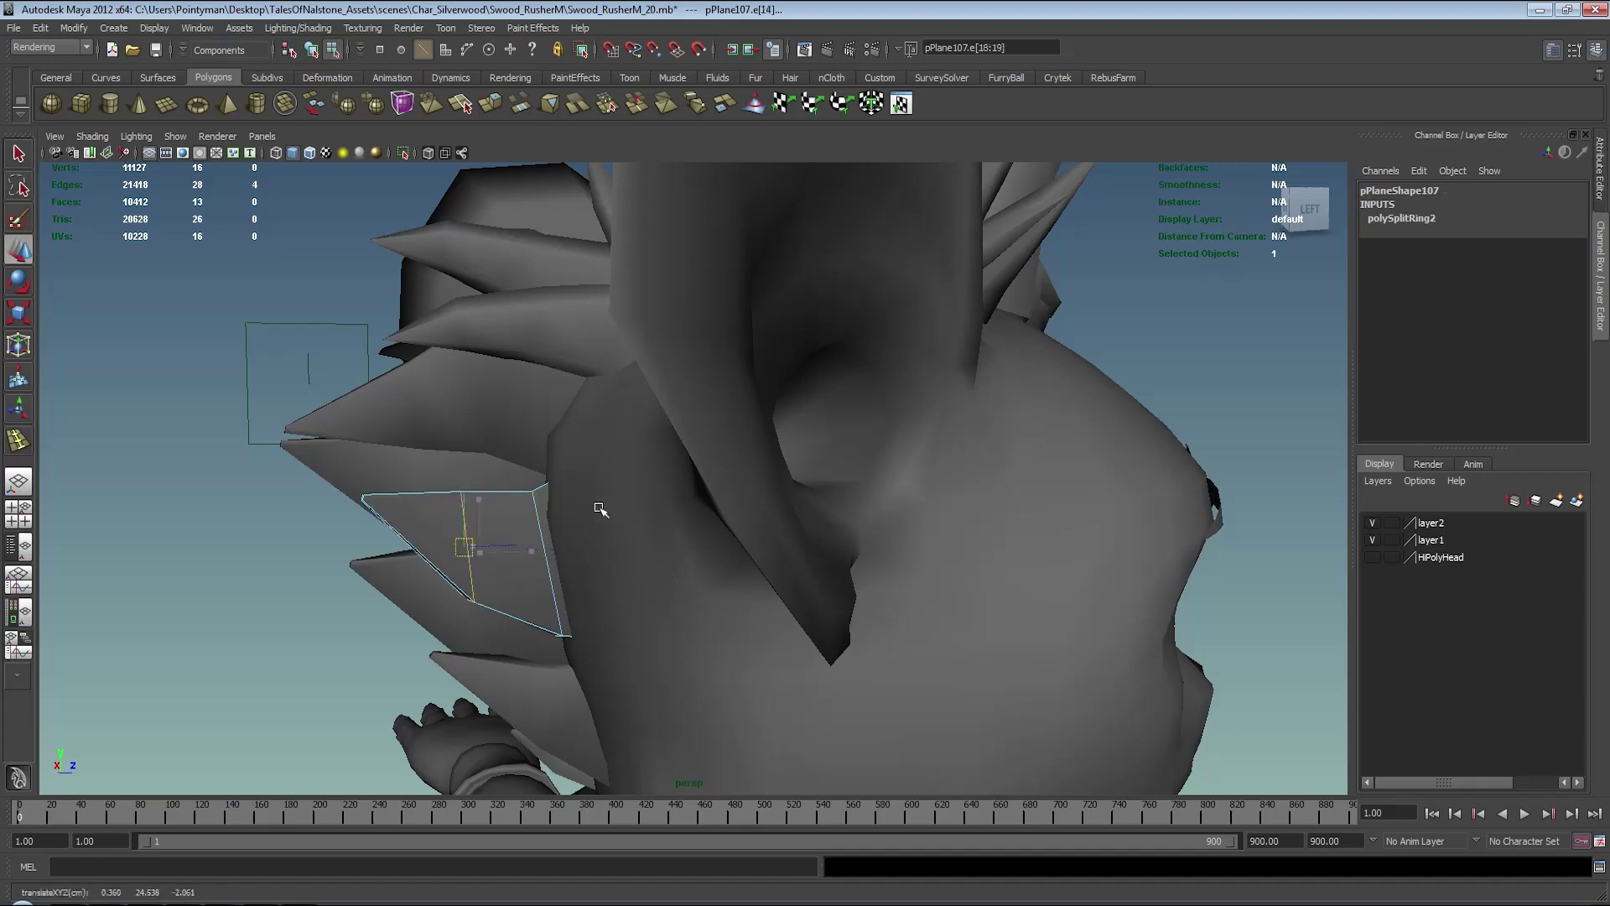
key(r)
middle_drag(596, 503, 604, 472)
mouse_move(604, 471)
alt+mouse_down()
mouse_move(948, 492)
mouse_move(863, 493)
alt+mouse_up()
key(w)
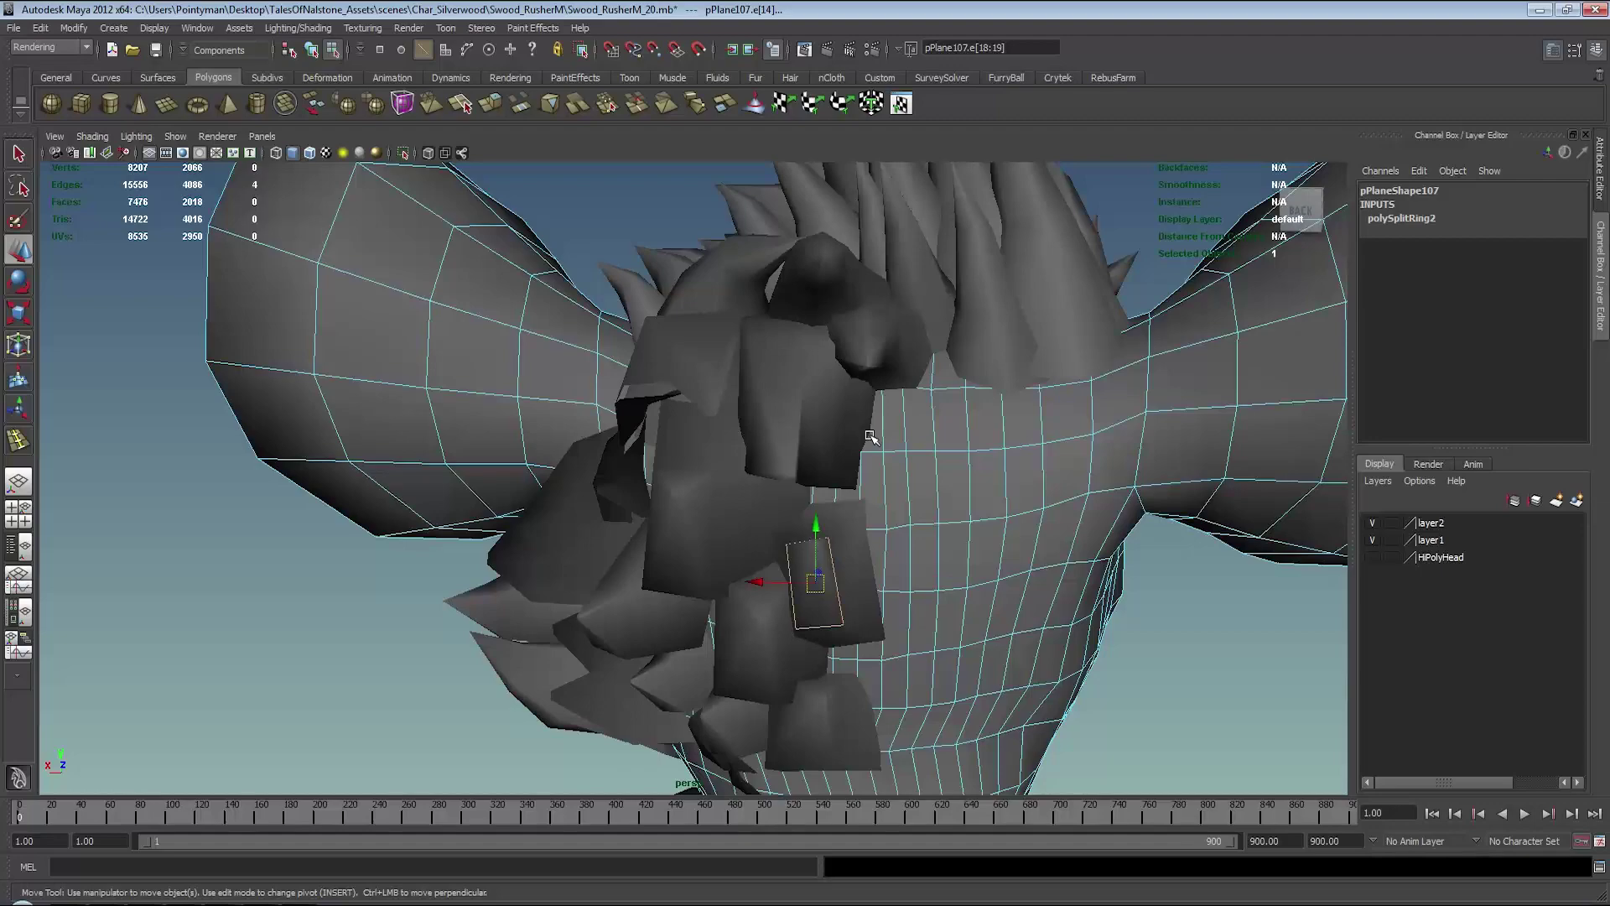
- In wireframe, select a column of card vertices and shift them in toward the head
mouse_move(880, 417)
alt+mouse_down()
mouse_move(832, 491)
mouse_move(607, 510)
alt+mouse_up()
click(805, 562)
key(4)
right_drag(558, 472, 734, 751)
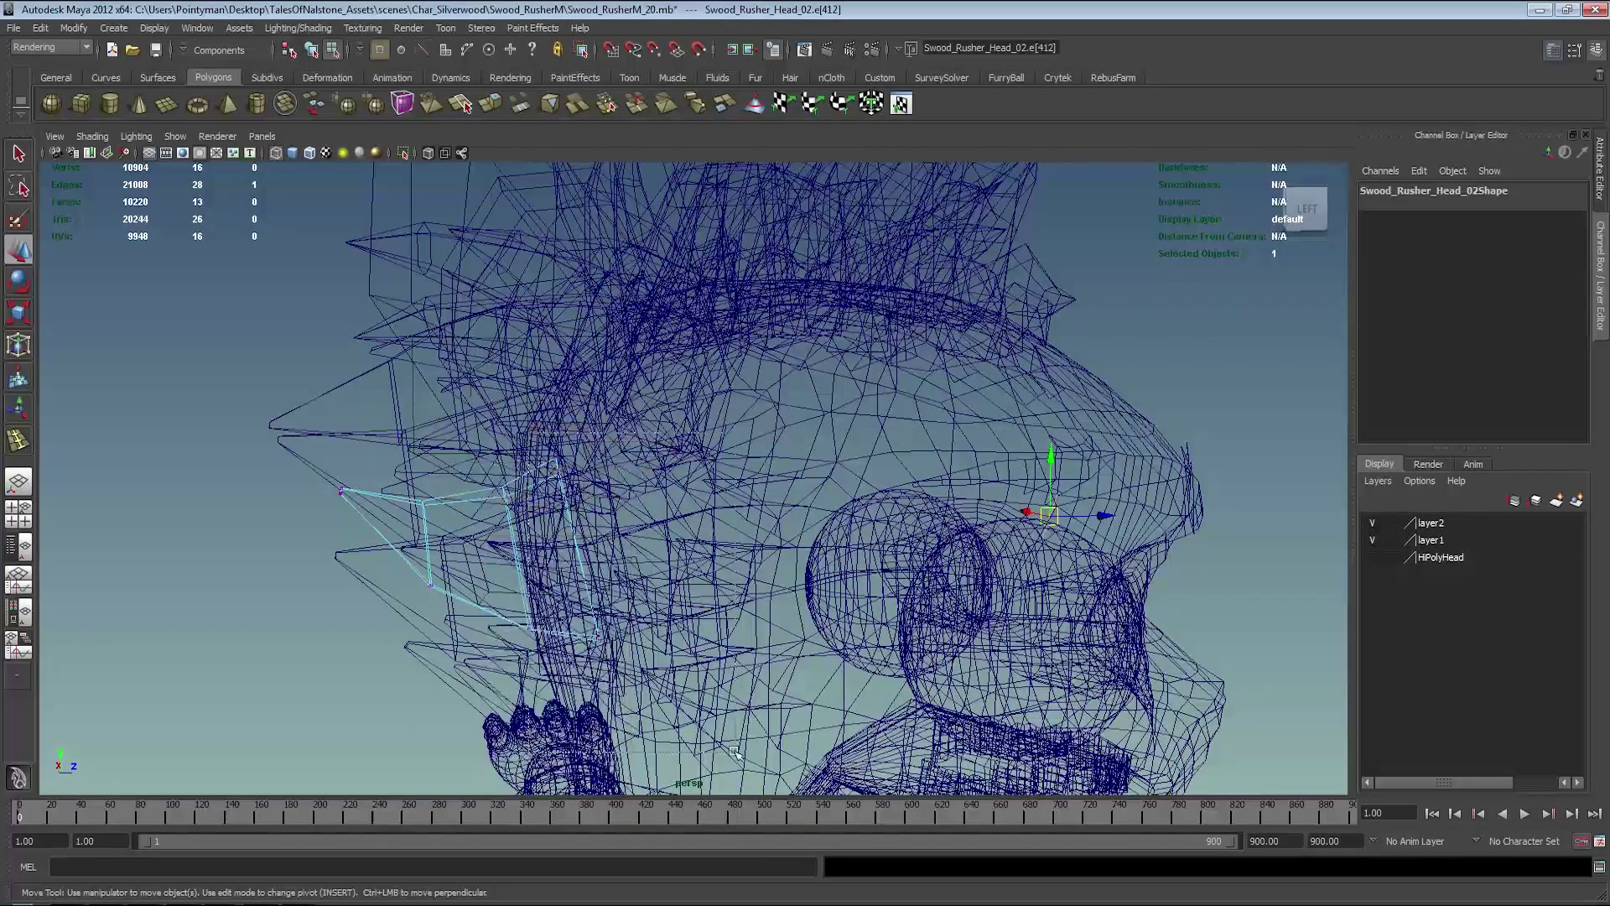
click(689, 585)
key(r)
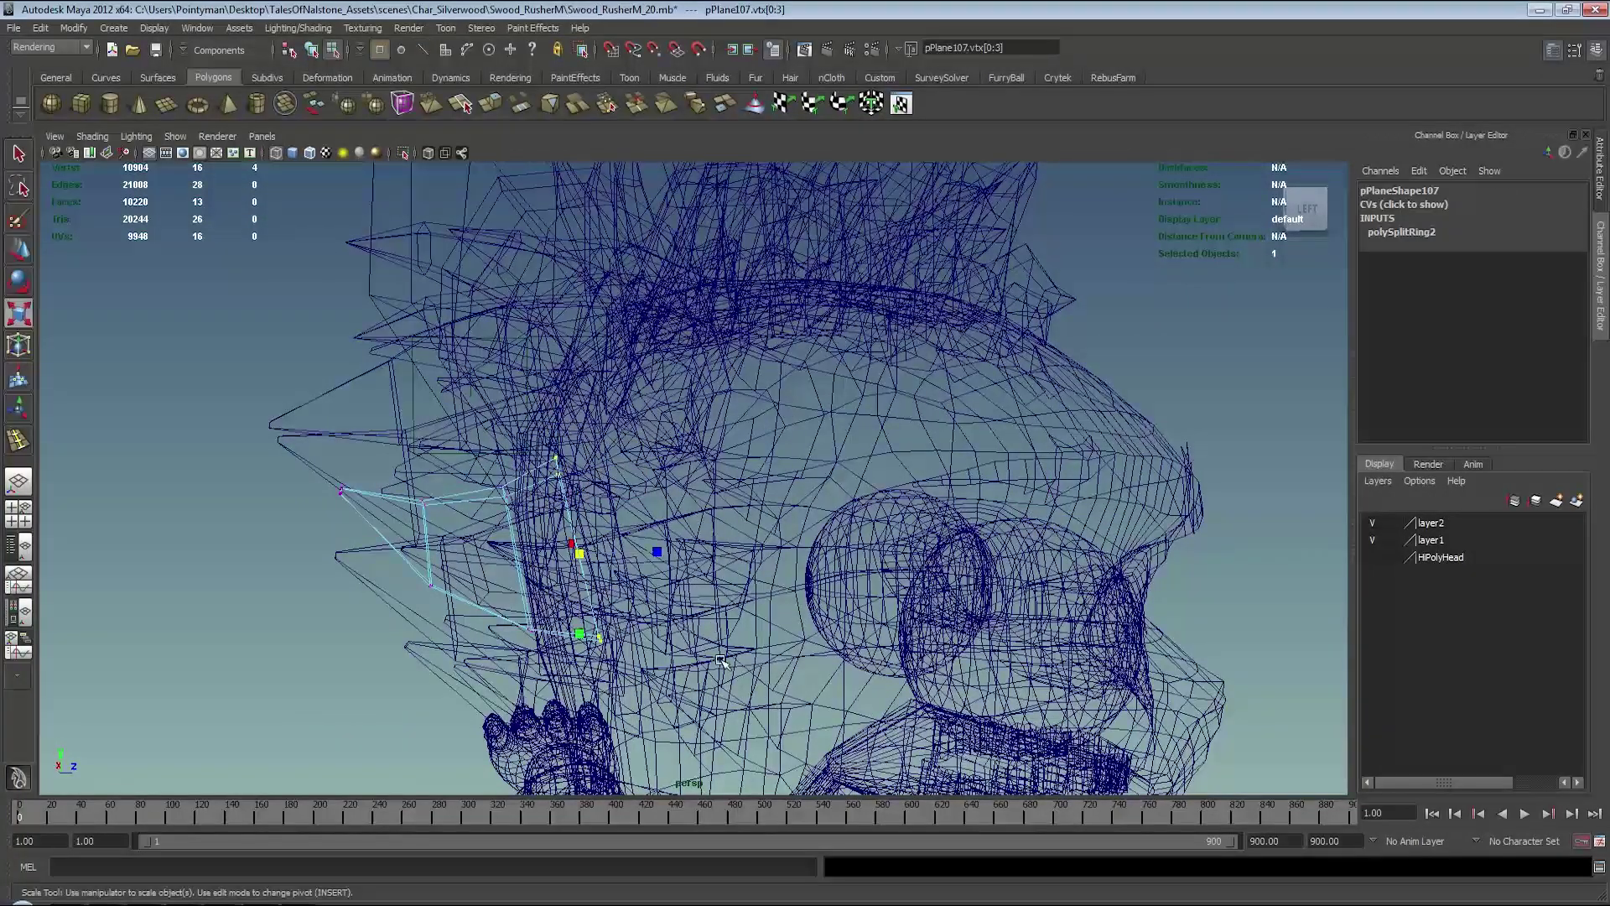
key(5)
mouse_move(743, 669)
alt+mouse_down()
mouse_move(705, 586)
mouse_move(856, 578)
mouse_move(1001, 605)
mouse_move(866, 618)
mouse_move(632, 556)
mouse_move(504, 489)
mouse_move(521, 513)
alt+mouse_up()
key(w)
key(4)
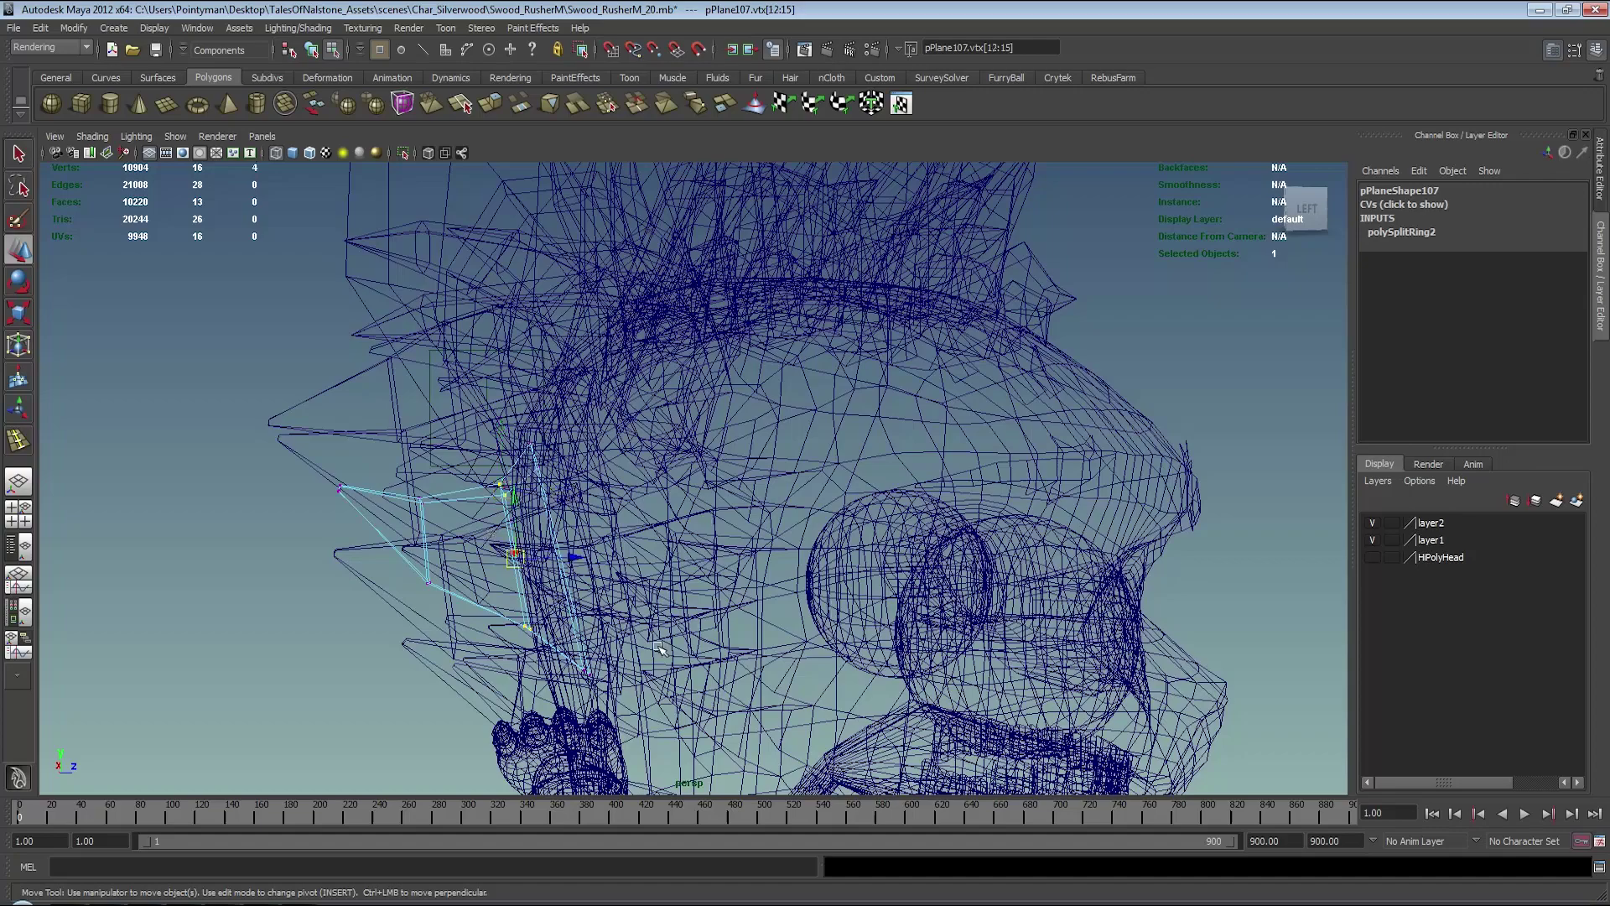
middle_drag(659, 648, 627, 599)
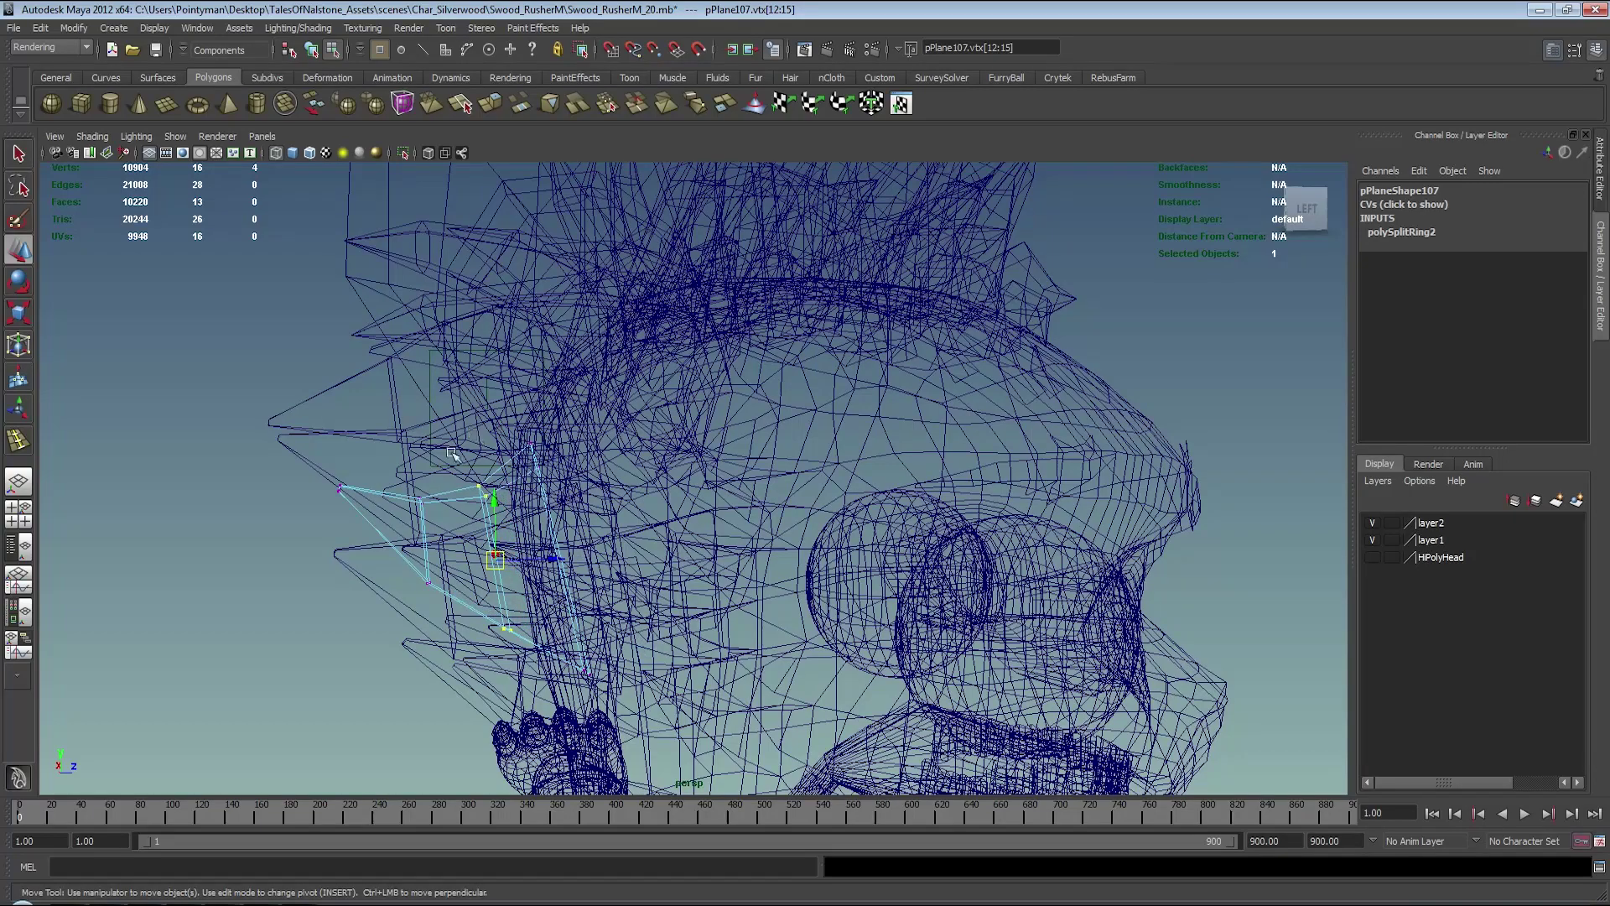
- Select the middle vertex column and review the card shaded from the front
drag(393, 627, 569, 569)
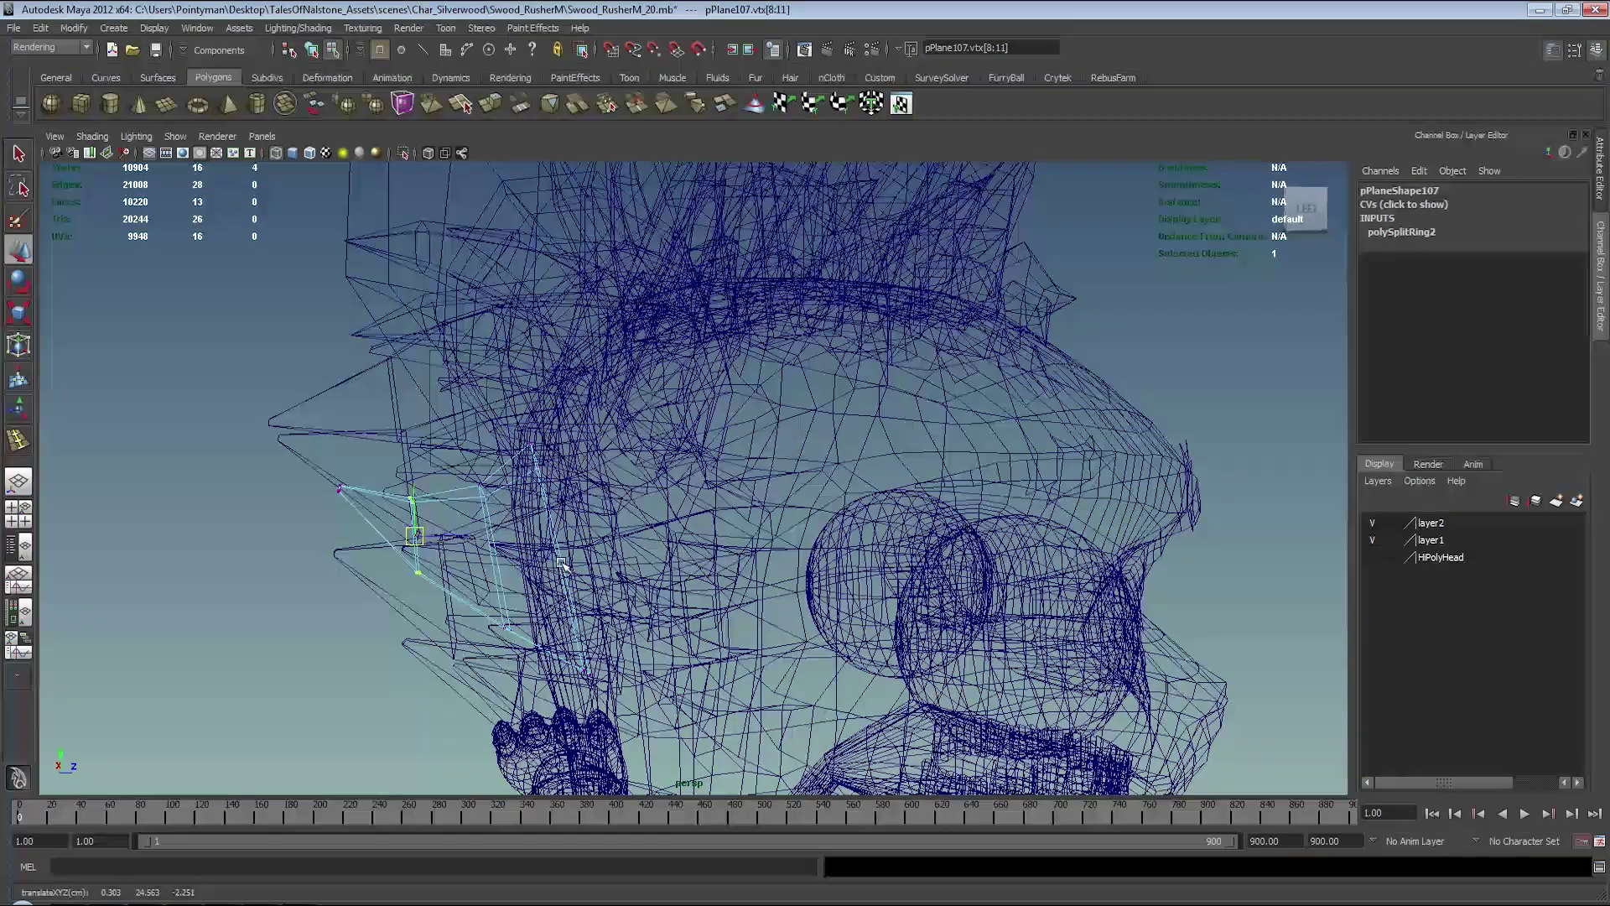
alt+drag(592, 487, 755, 453)
key(5)
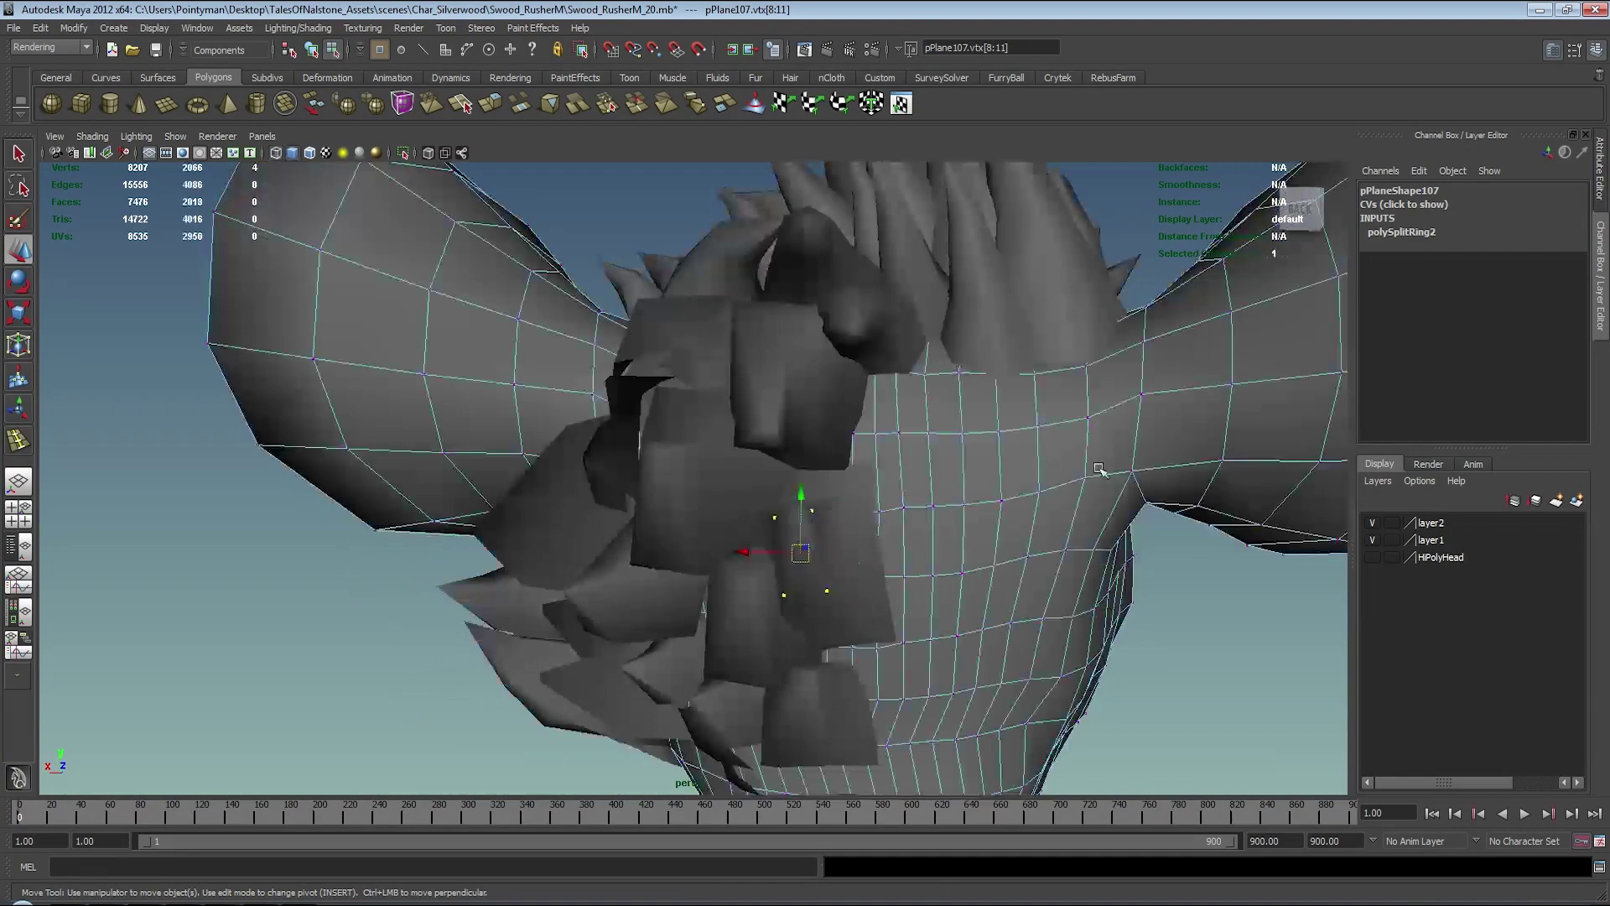
mouse_move(910, 495)
alt+mouse_down()
mouse_move(827, 495)
mouse_move(878, 500)
mouse_move(875, 479)
alt+mouse_up()
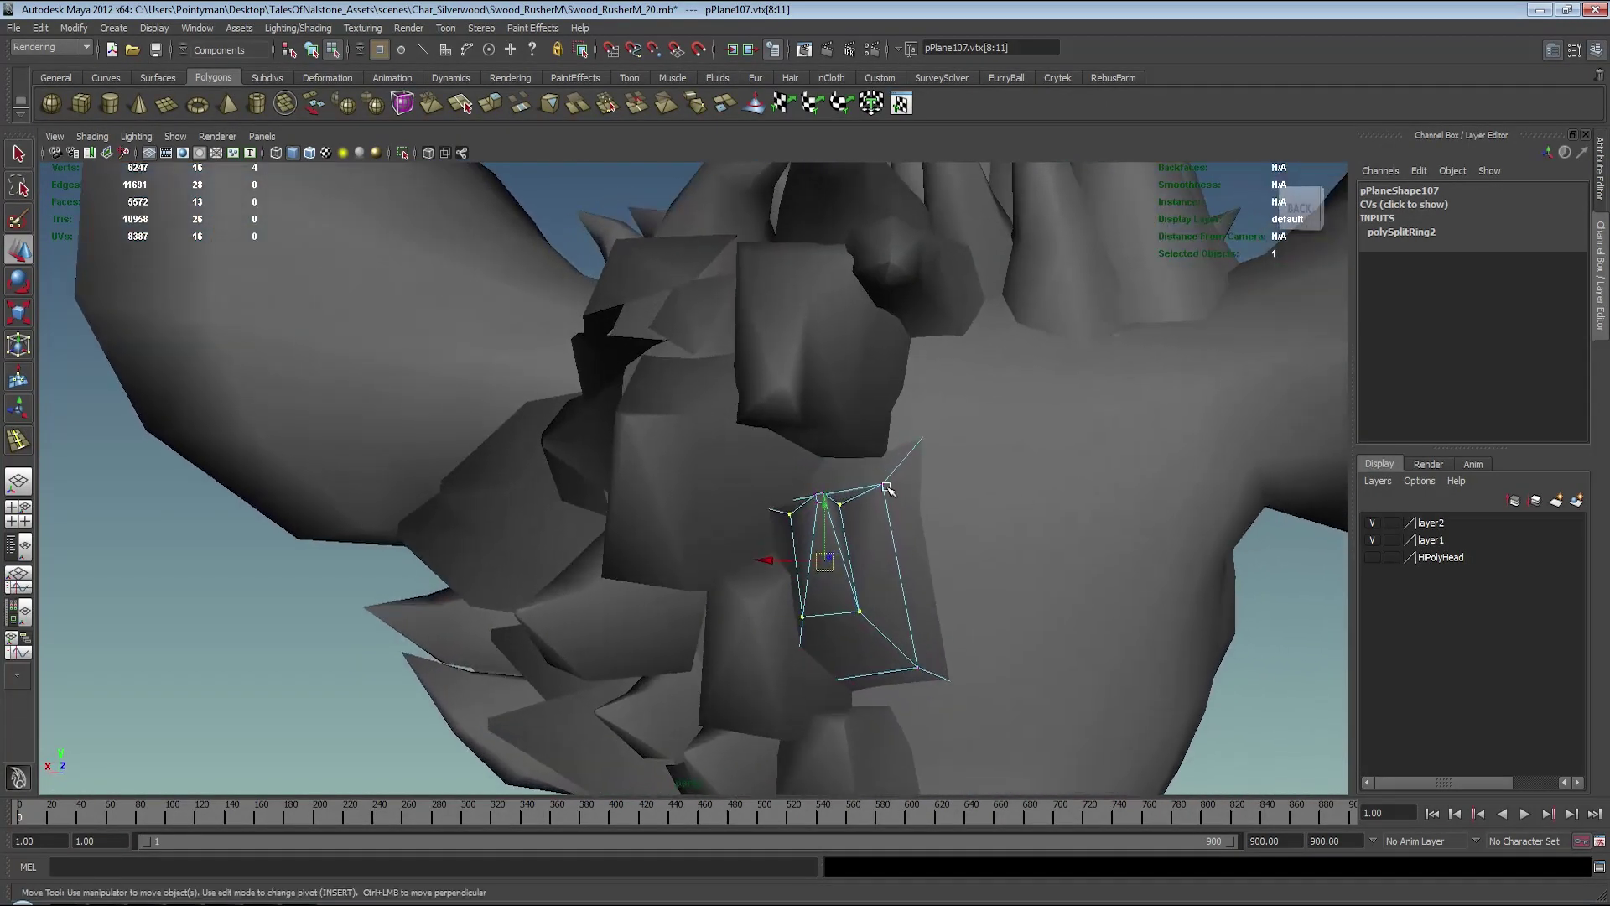
- Insert a second edge loop on the card and scale it down
shift+right_click(875, 478)
click(784, 495)
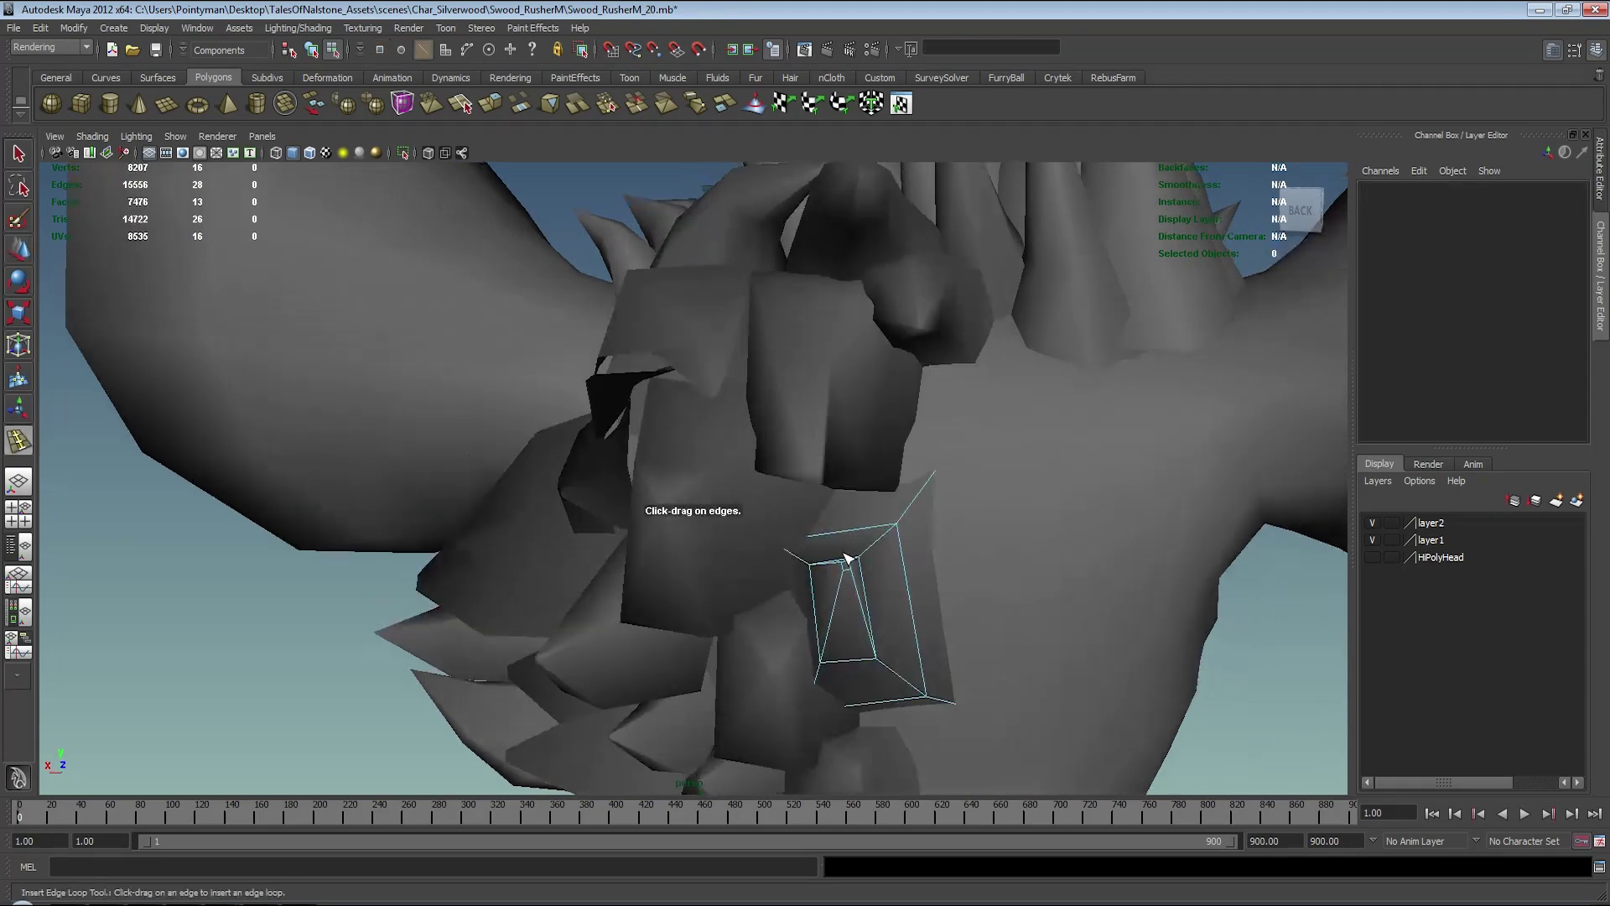
key(ctrl+z)
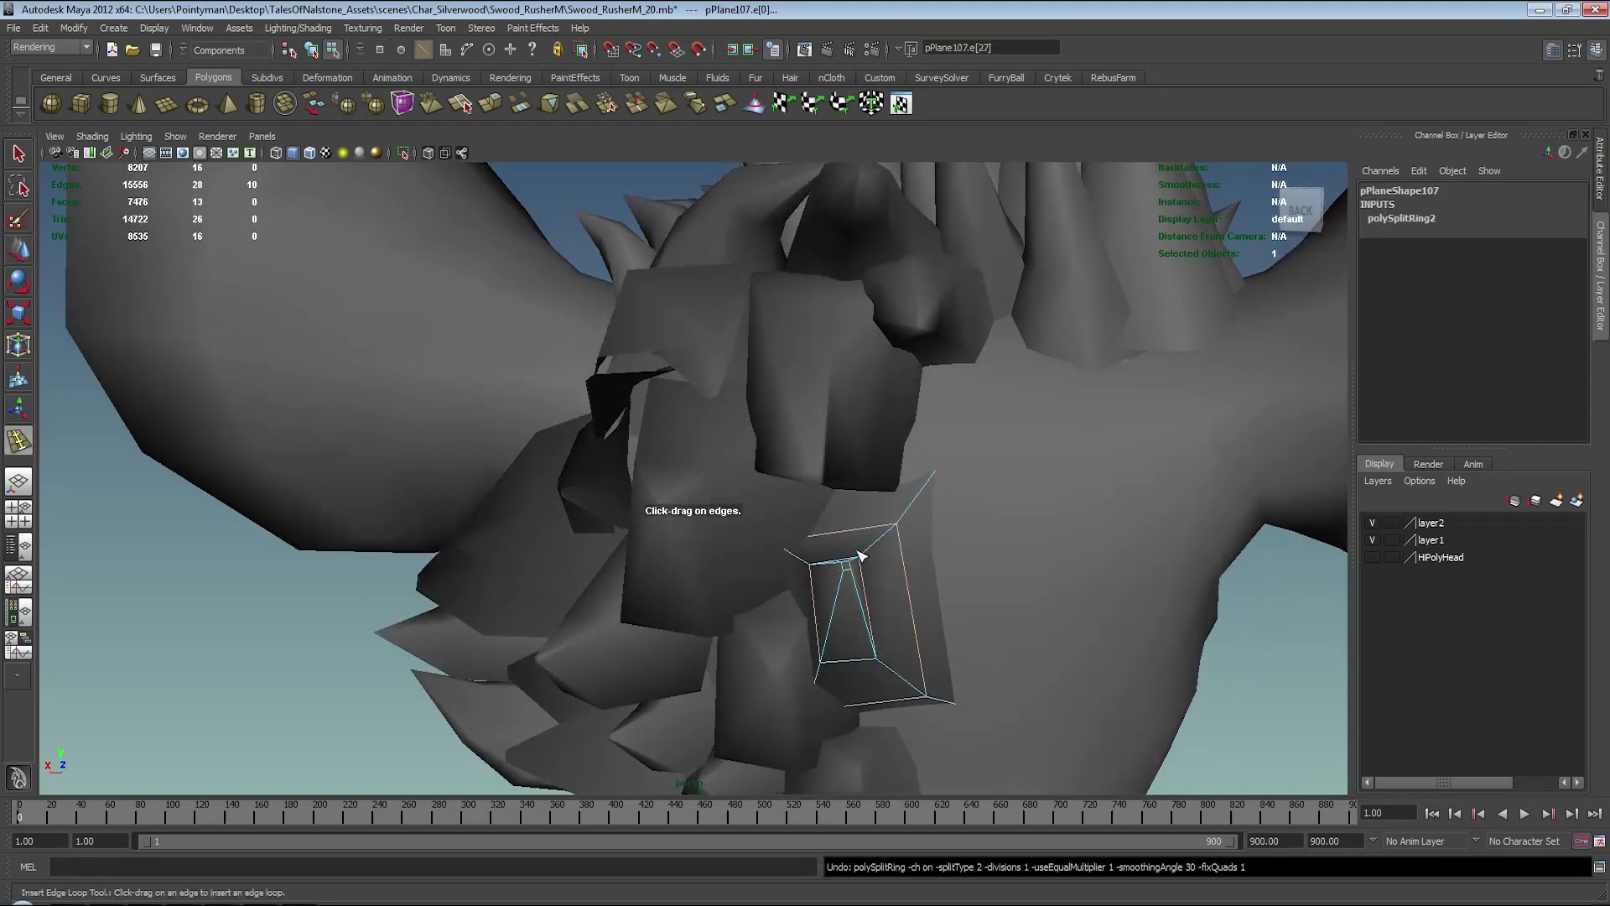
click(838, 534)
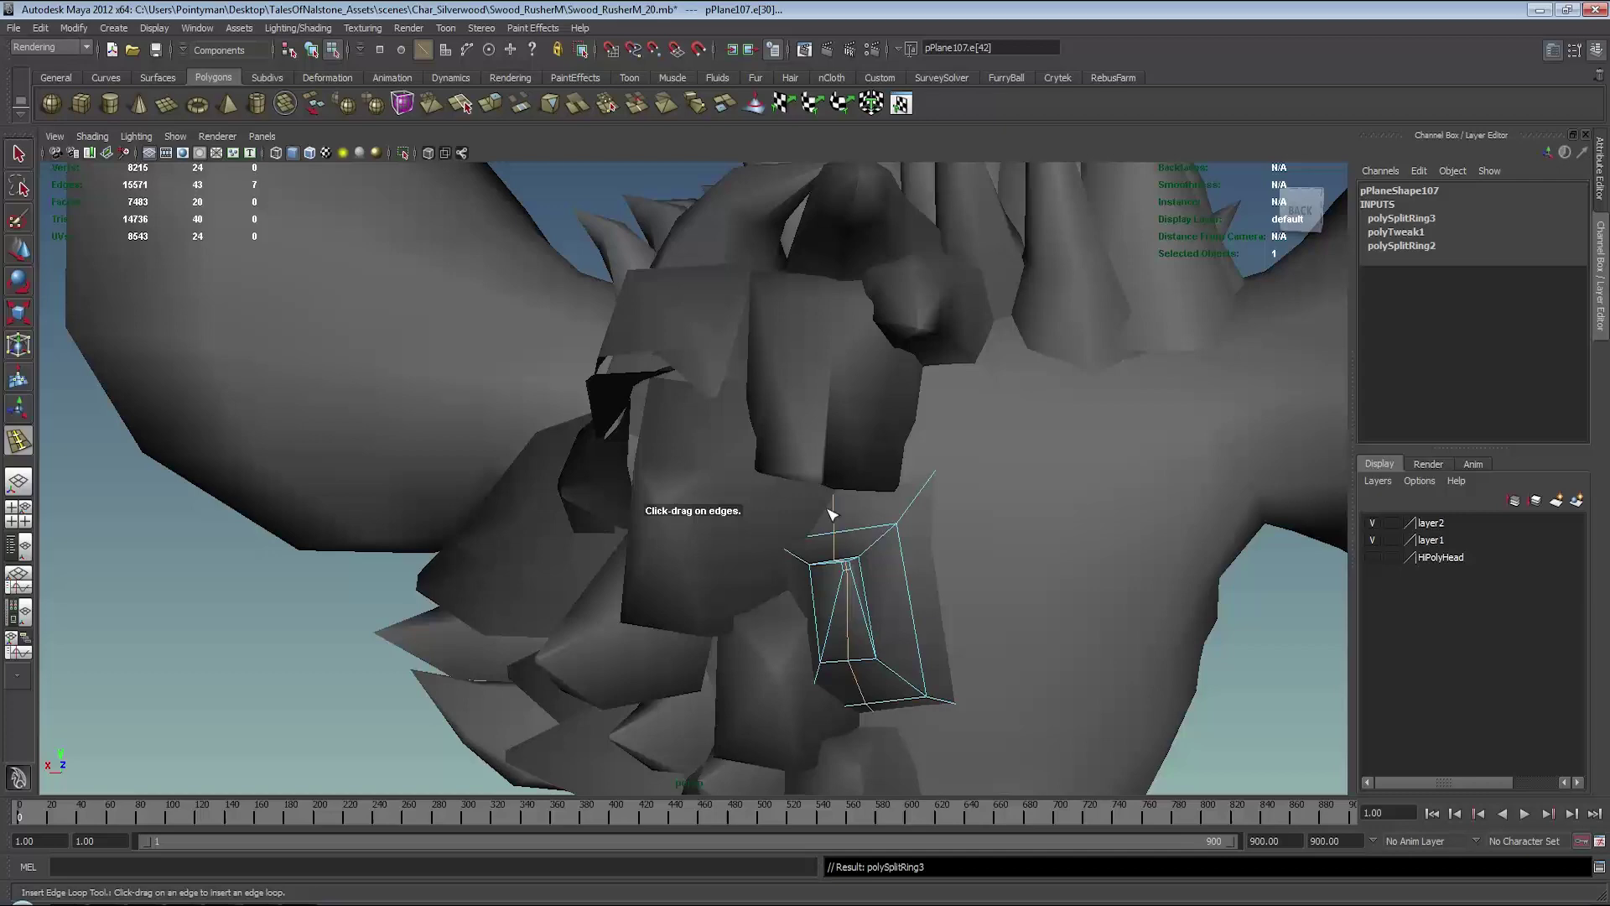
key(r)
drag(856, 694, 852, 711)
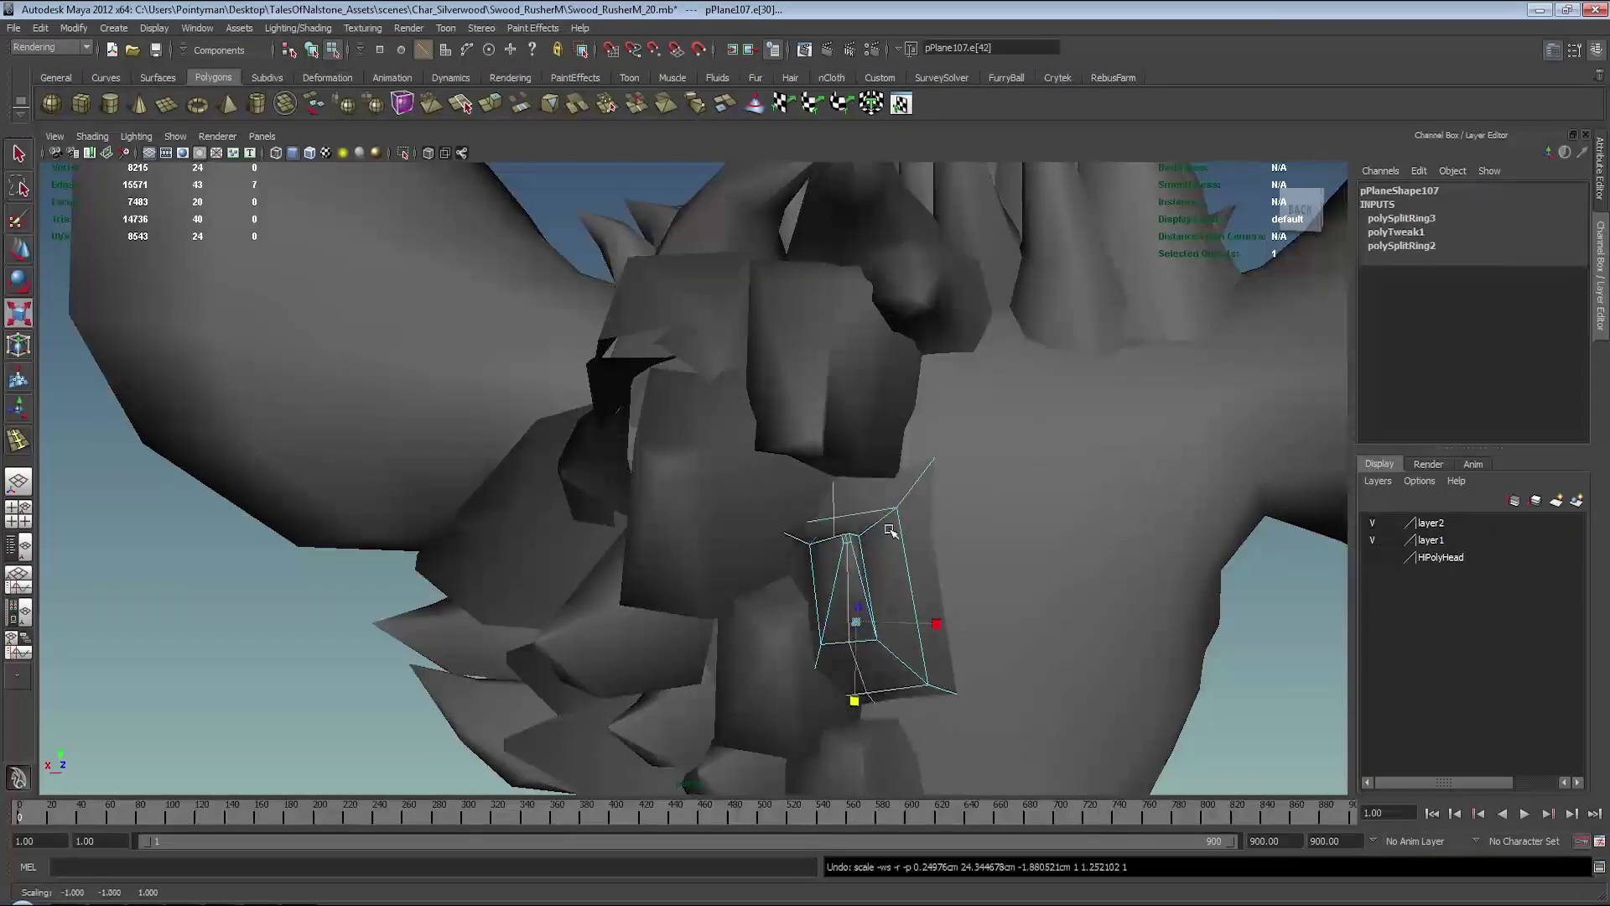
scroll(1064, 557, up, 3)
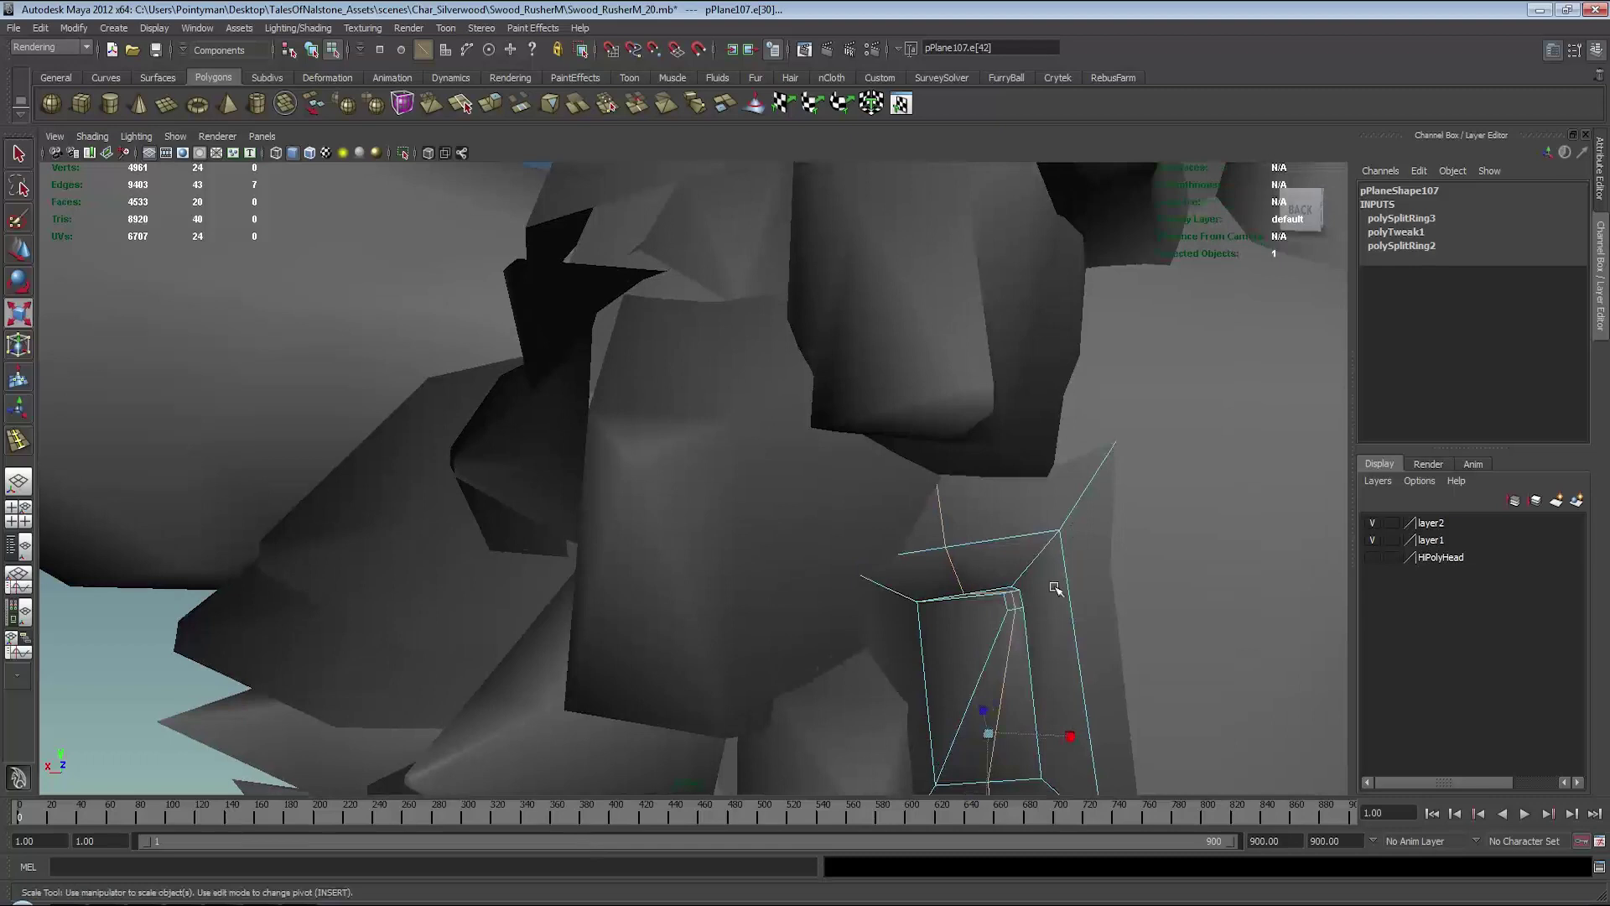
alt+drag(1039, 597, 945, 702)
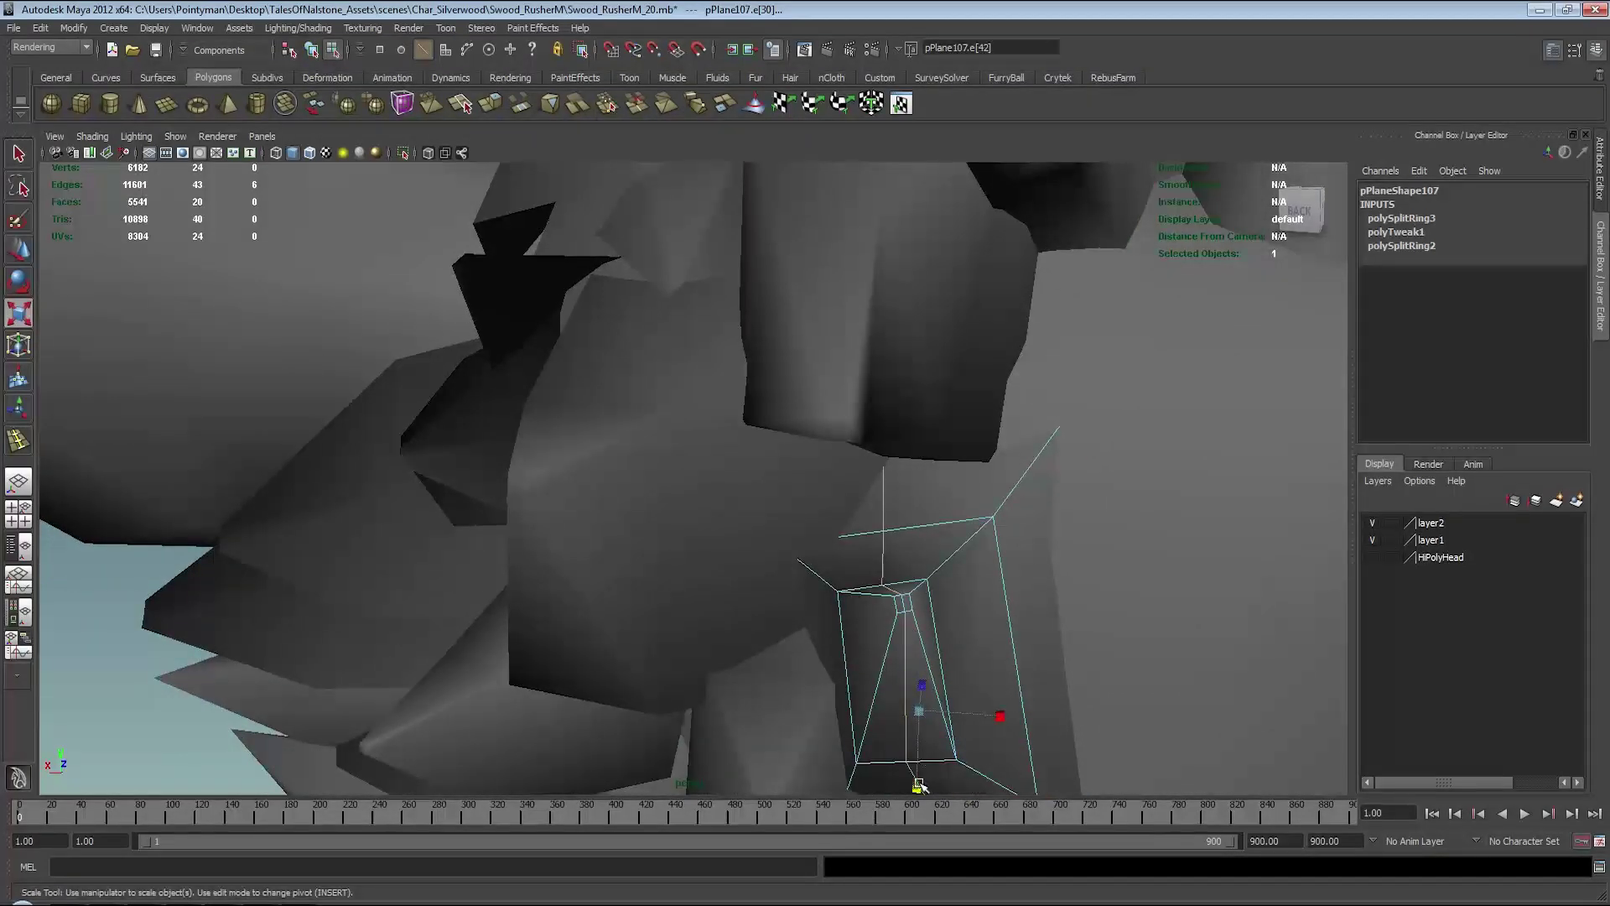
mouse_move(919, 738)
alt+mouse_down()
mouse_move(841, 589)
mouse_move(988, 434)
mouse_move(834, 470)
alt+mouse_up()
- Merge the card's top vertices into a single pointed tip with the Merge Vertex Tool
right_drag(923, 432, 920, 367)
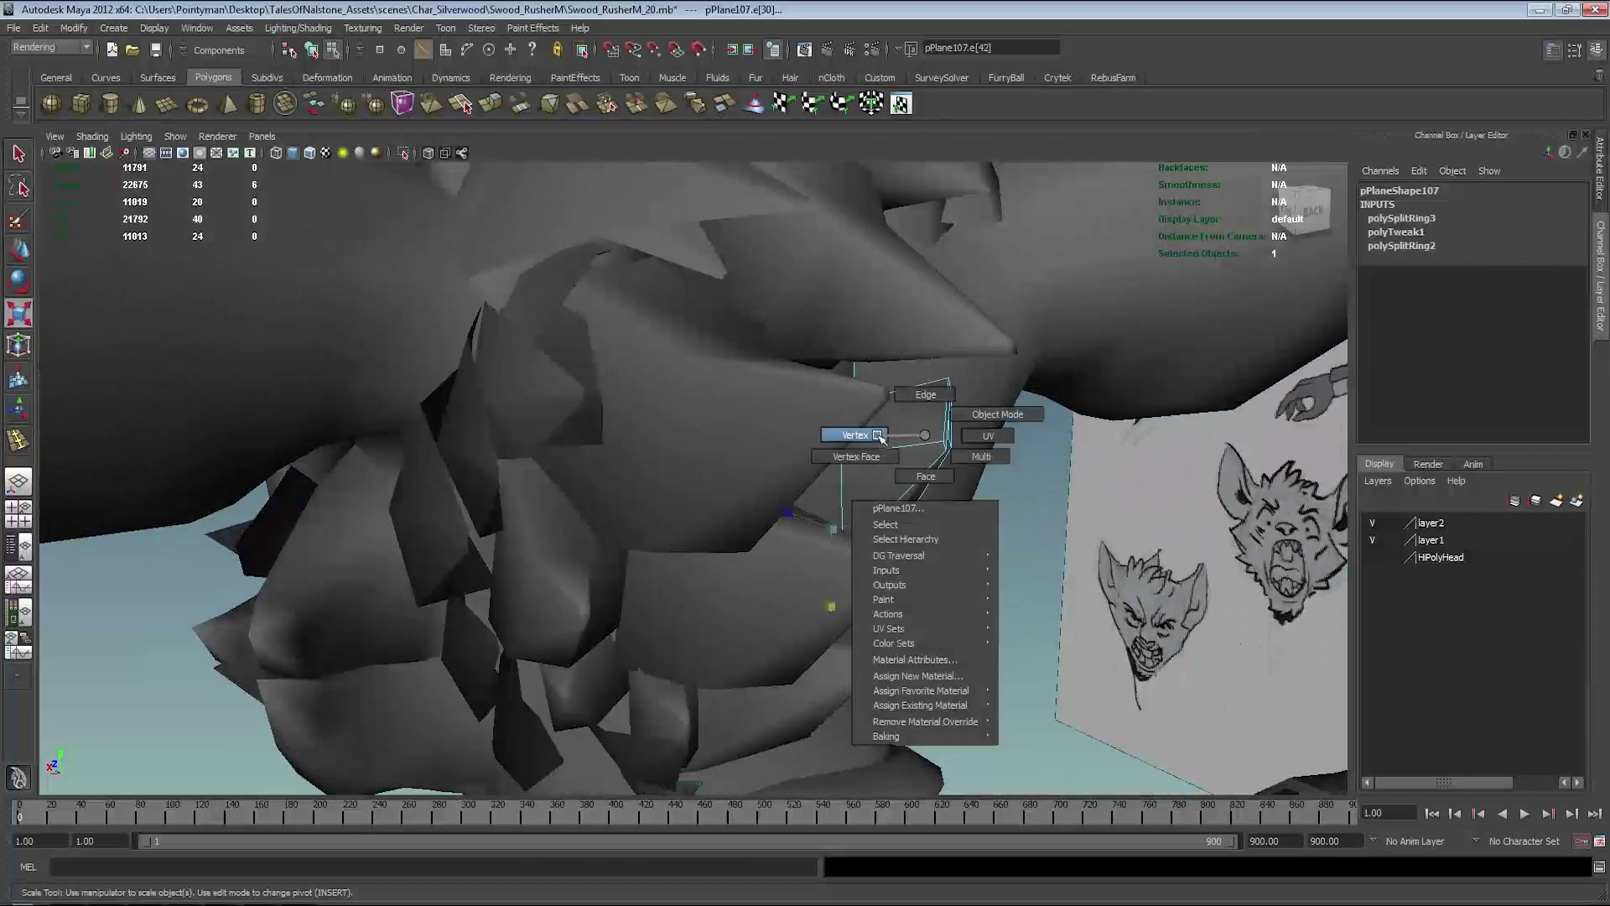
key(f)
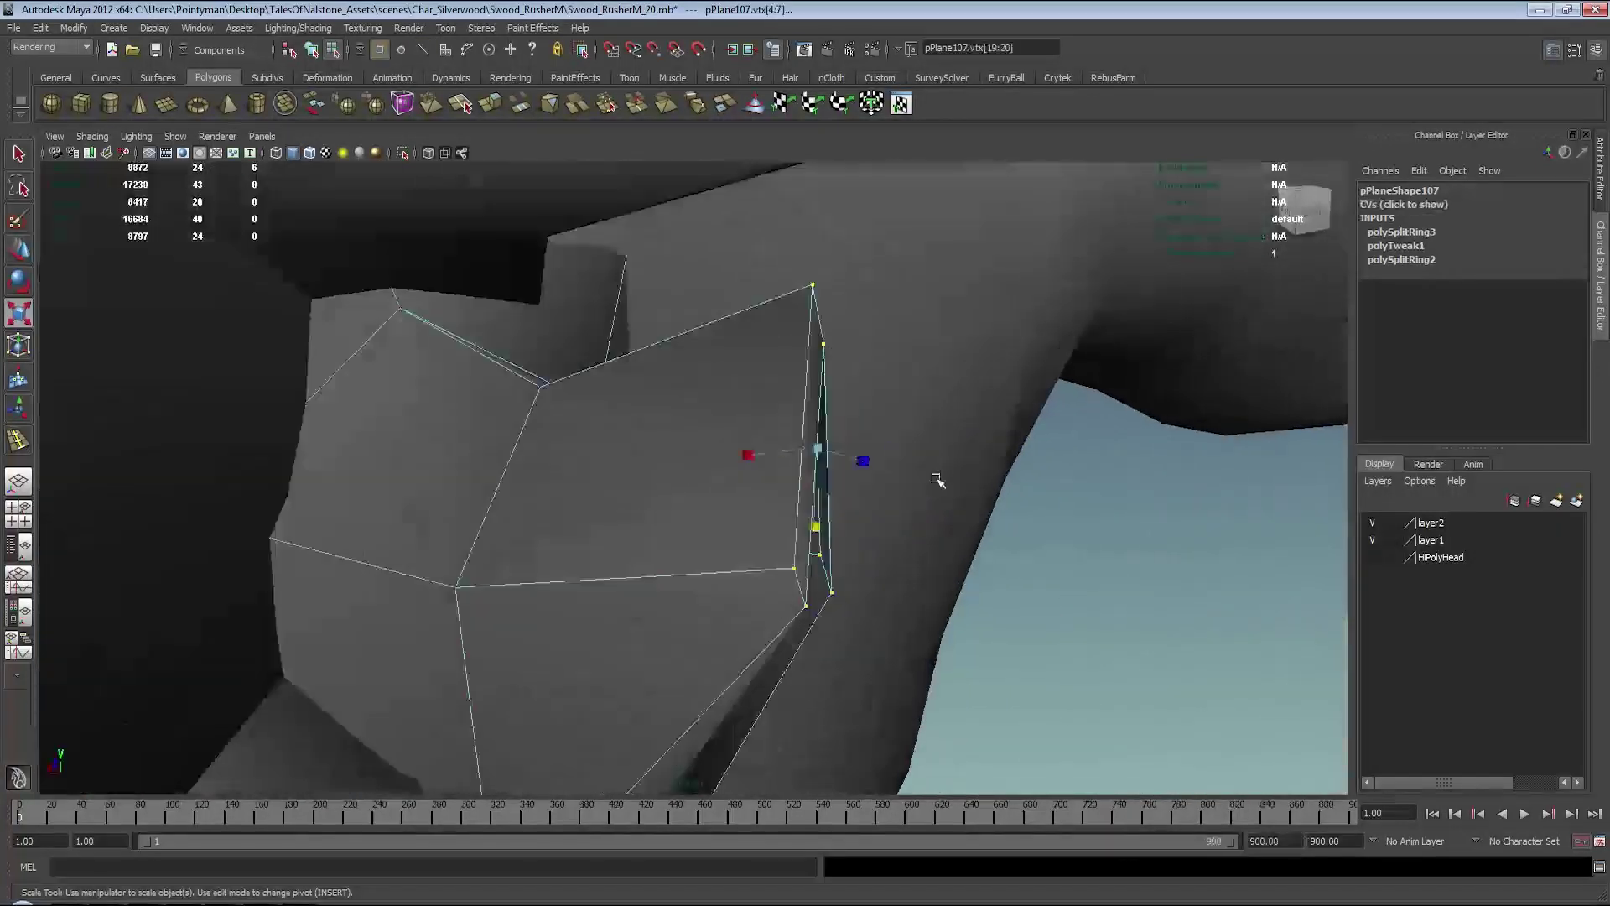
alt+drag(939, 478, 982, 460)
shift+right_drag(640, 364, 580, 369)
mouse_move(683, 206)
mouse_down()
mouse_move(705, 303)
mouse_move(280, 377)
mouse_move(762, 388)
mouse_move(838, 475)
mouse_move(741, 456)
mouse_move(830, 406)
mouse_move(910, 400)
mouse_move(937, 530)
mouse_up()
key(w)
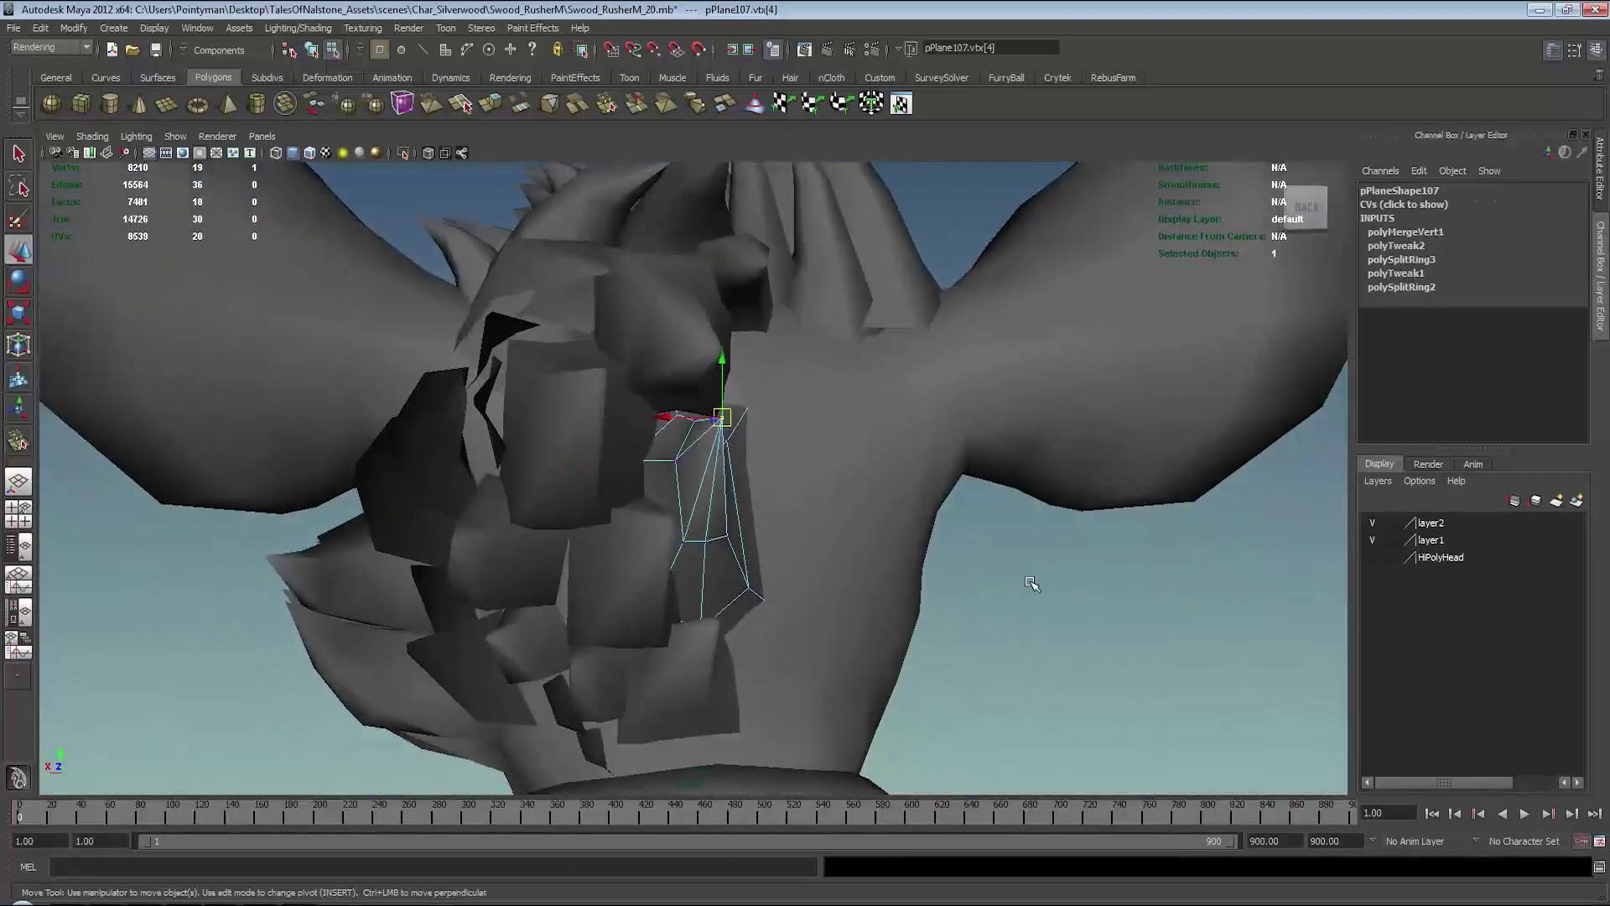
- Return to object selection and reselect fur card pPlane107 from a close side view
click(1032, 583)
key(F8)
click(1017, 593)
mouse_move(1018, 593)
alt+mouse_down()
mouse_move(819, 587)
mouse_move(705, 504)
alt+mouse_up()
click(687, 520)
- Group the selected plane pieces into group1 with Ctrl+G
mouse_move(705, 503)
alt+middle_down()
mouse_move(672, 540)
mouse_move(668, 510)
alt+middle_up()
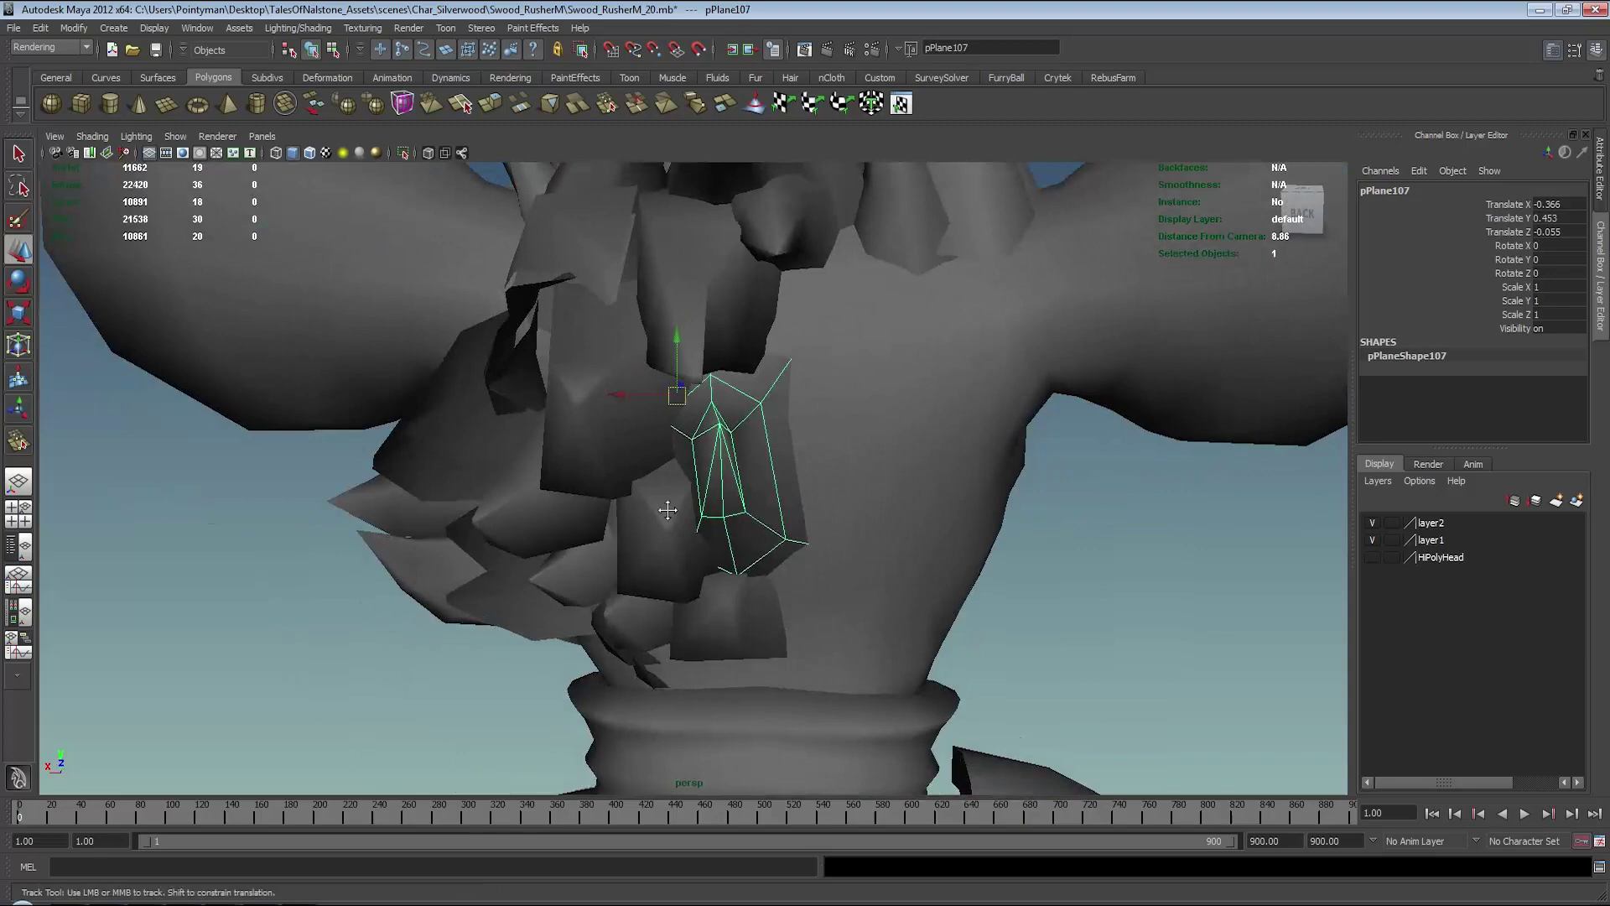
mouse_move(668, 510)
alt+right_down()
mouse_move(703, 320)
mouse_move(697, 372)
alt+right_up()
click(713, 327)
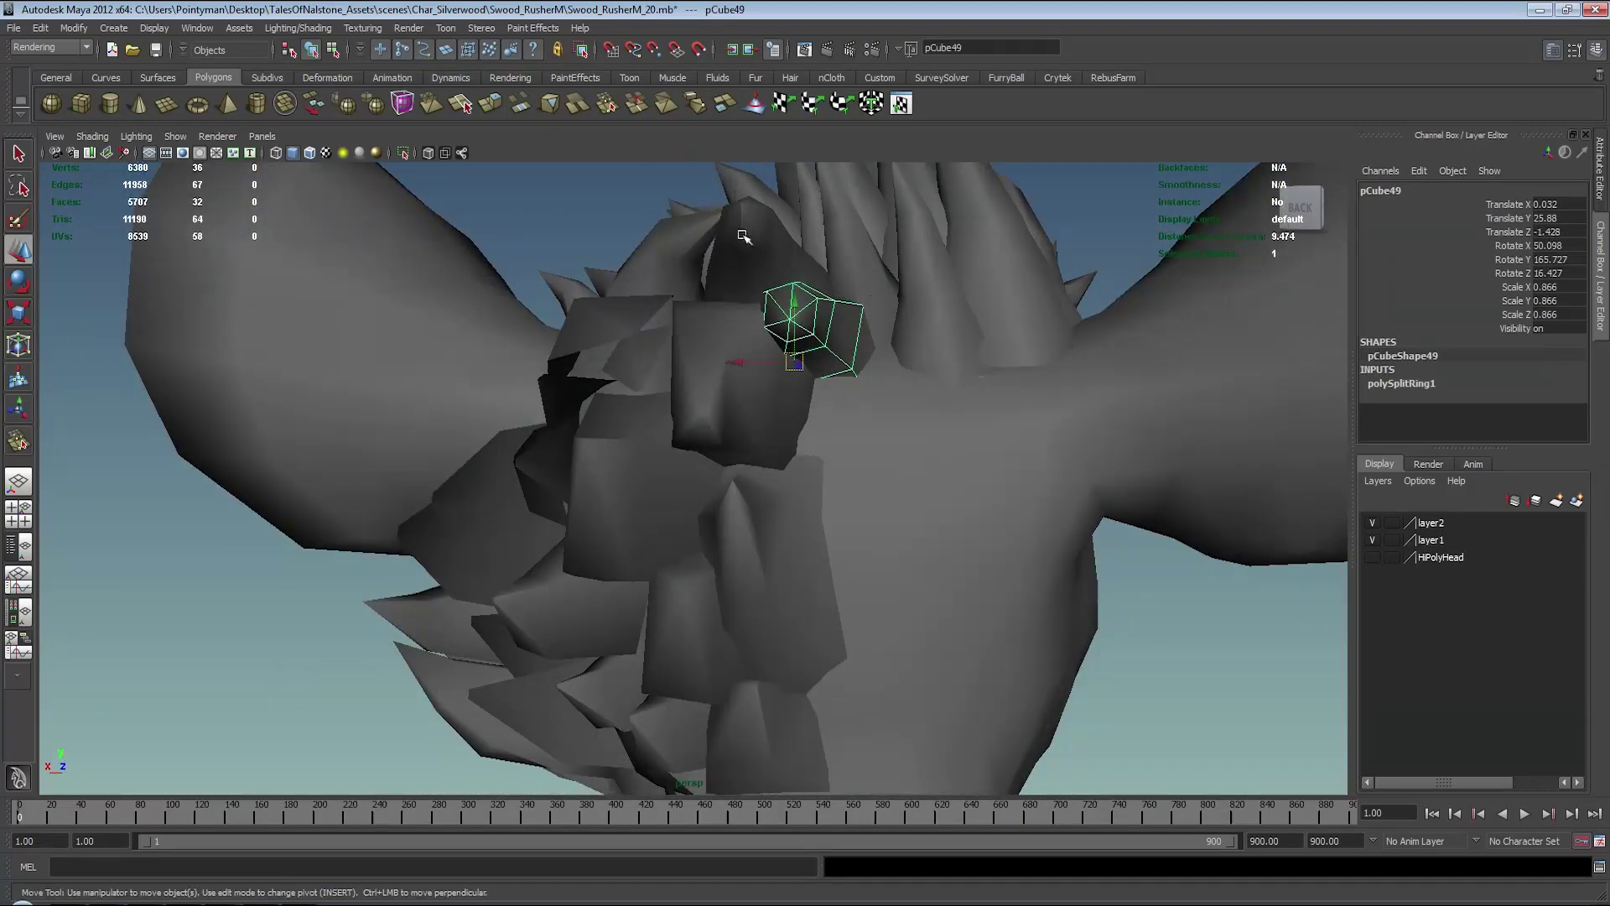
alt+right_drag(743, 236, 565, 305)
alt+drag(564, 305, 665, 521)
scroll(662, 528, up, 2)
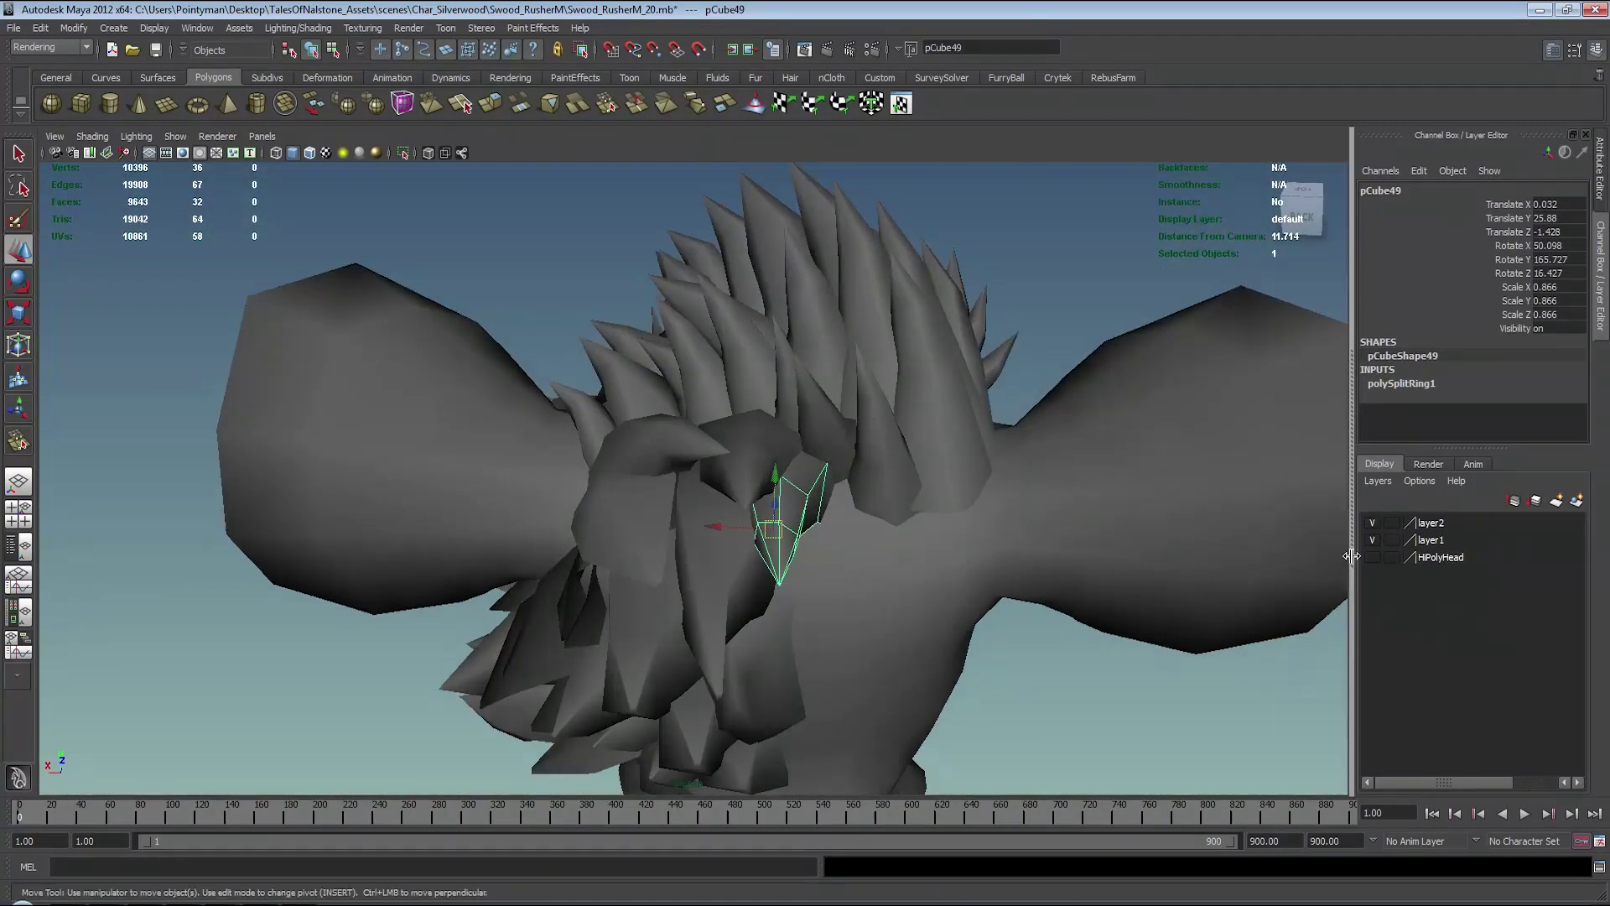
alt+drag(1040, 587, 736, 610)
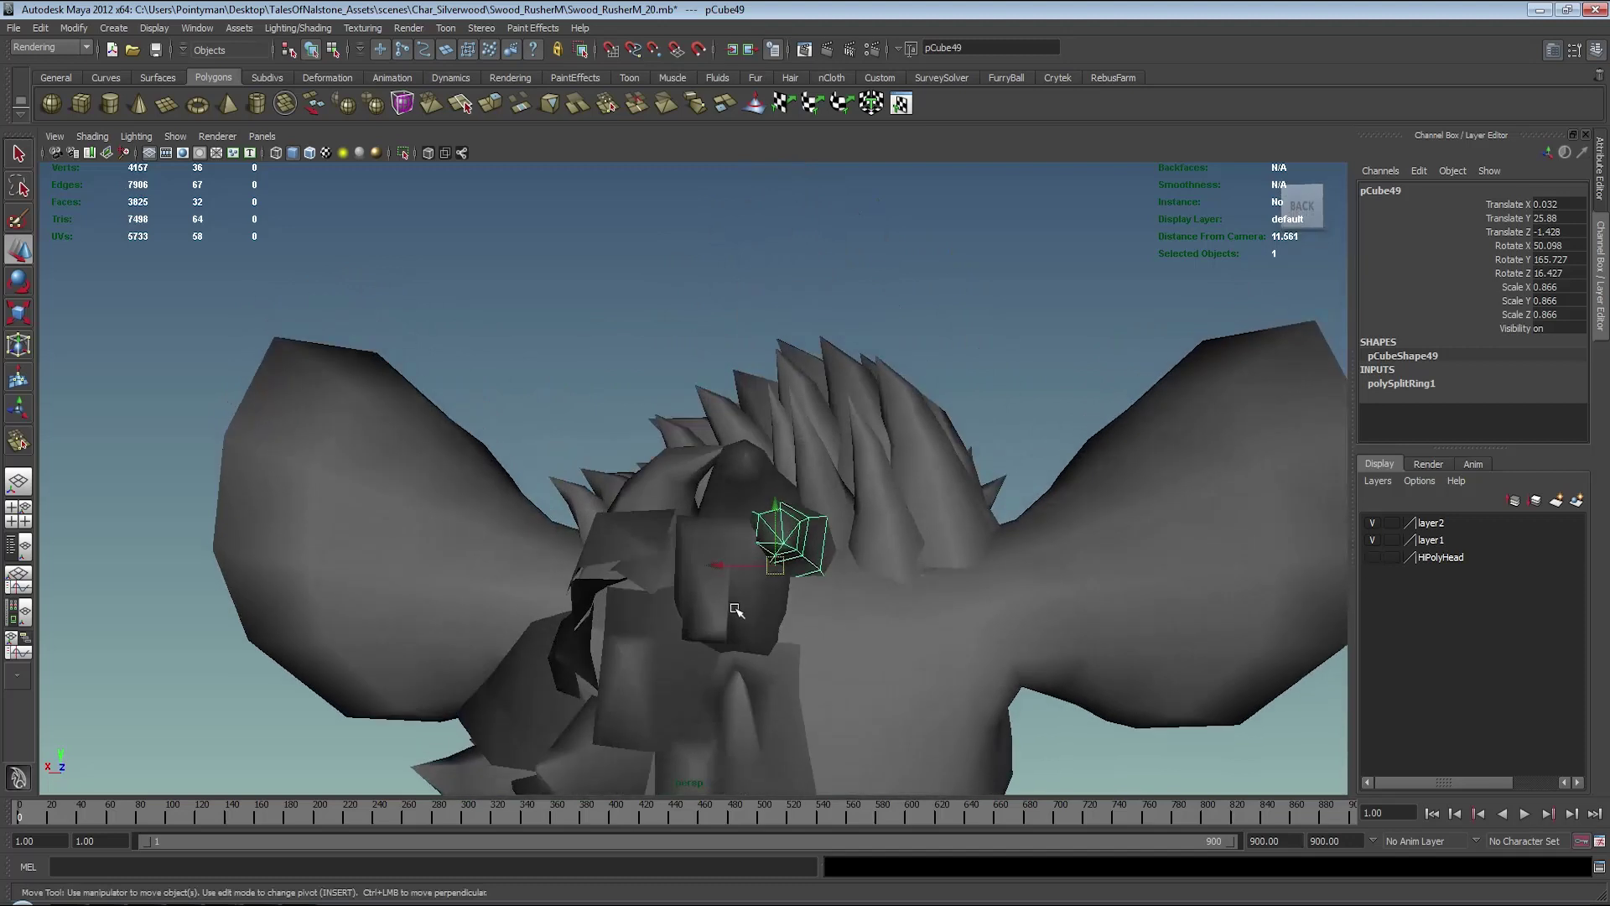
click(737, 609)
key(ctrl+g)
click(785, 545)
- Add an edge loop across fur card pPlane77 and lower it to bend the top edge
click(716, 587)
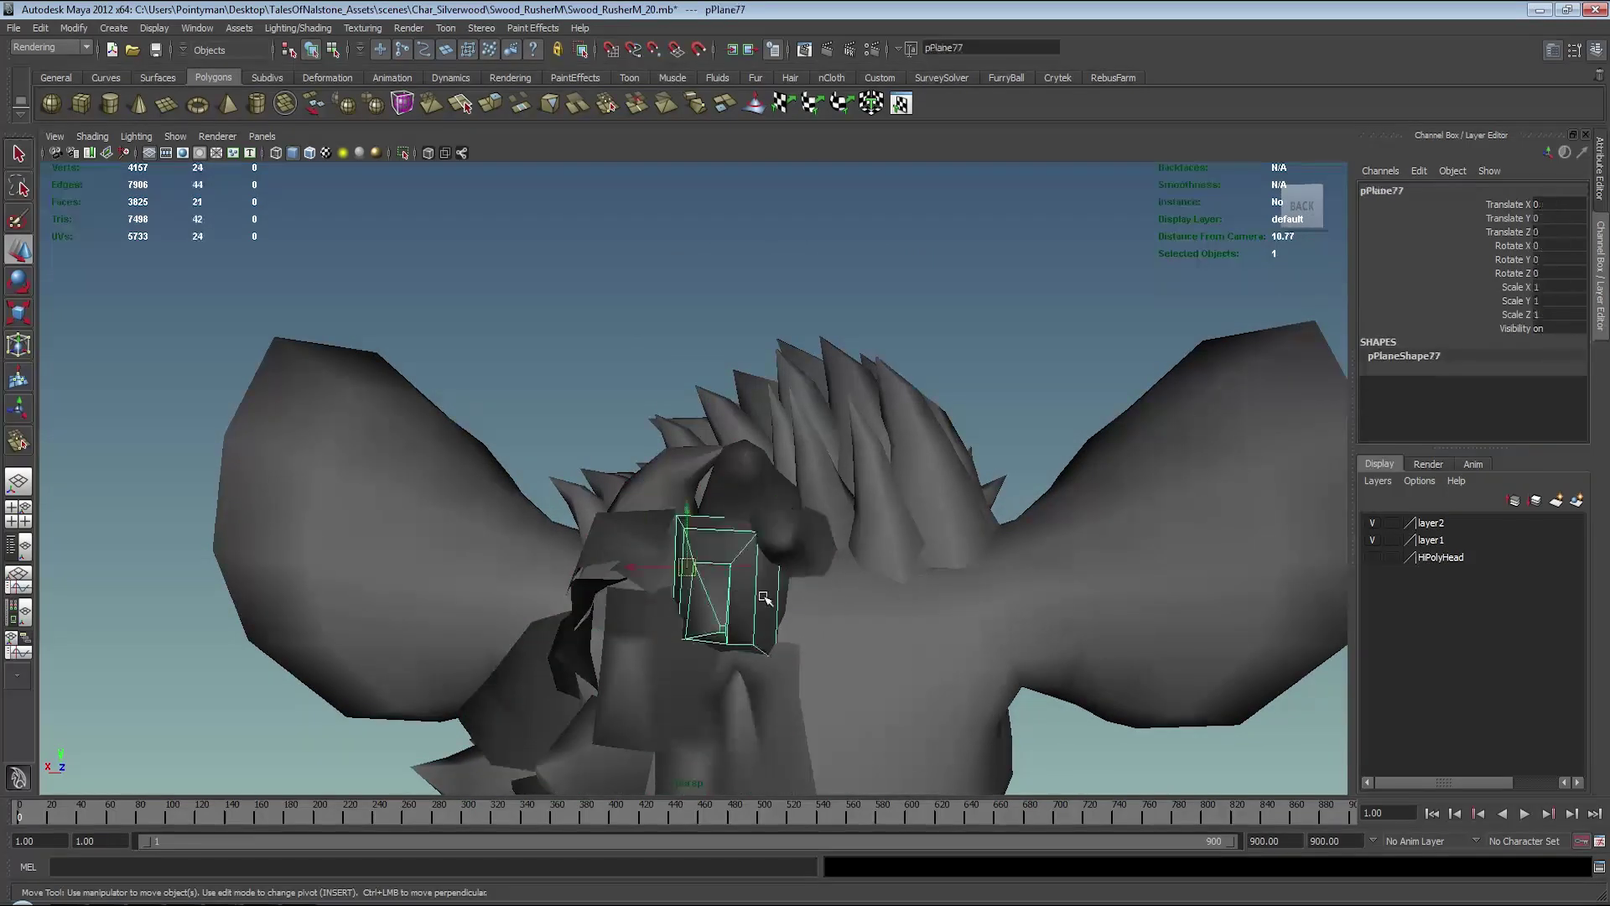
mouse_move(752, 591)
alt+mouse_down()
mouse_move(799, 472)
mouse_move(708, 467)
alt+mouse_up()
scroll(794, 456, up, 5)
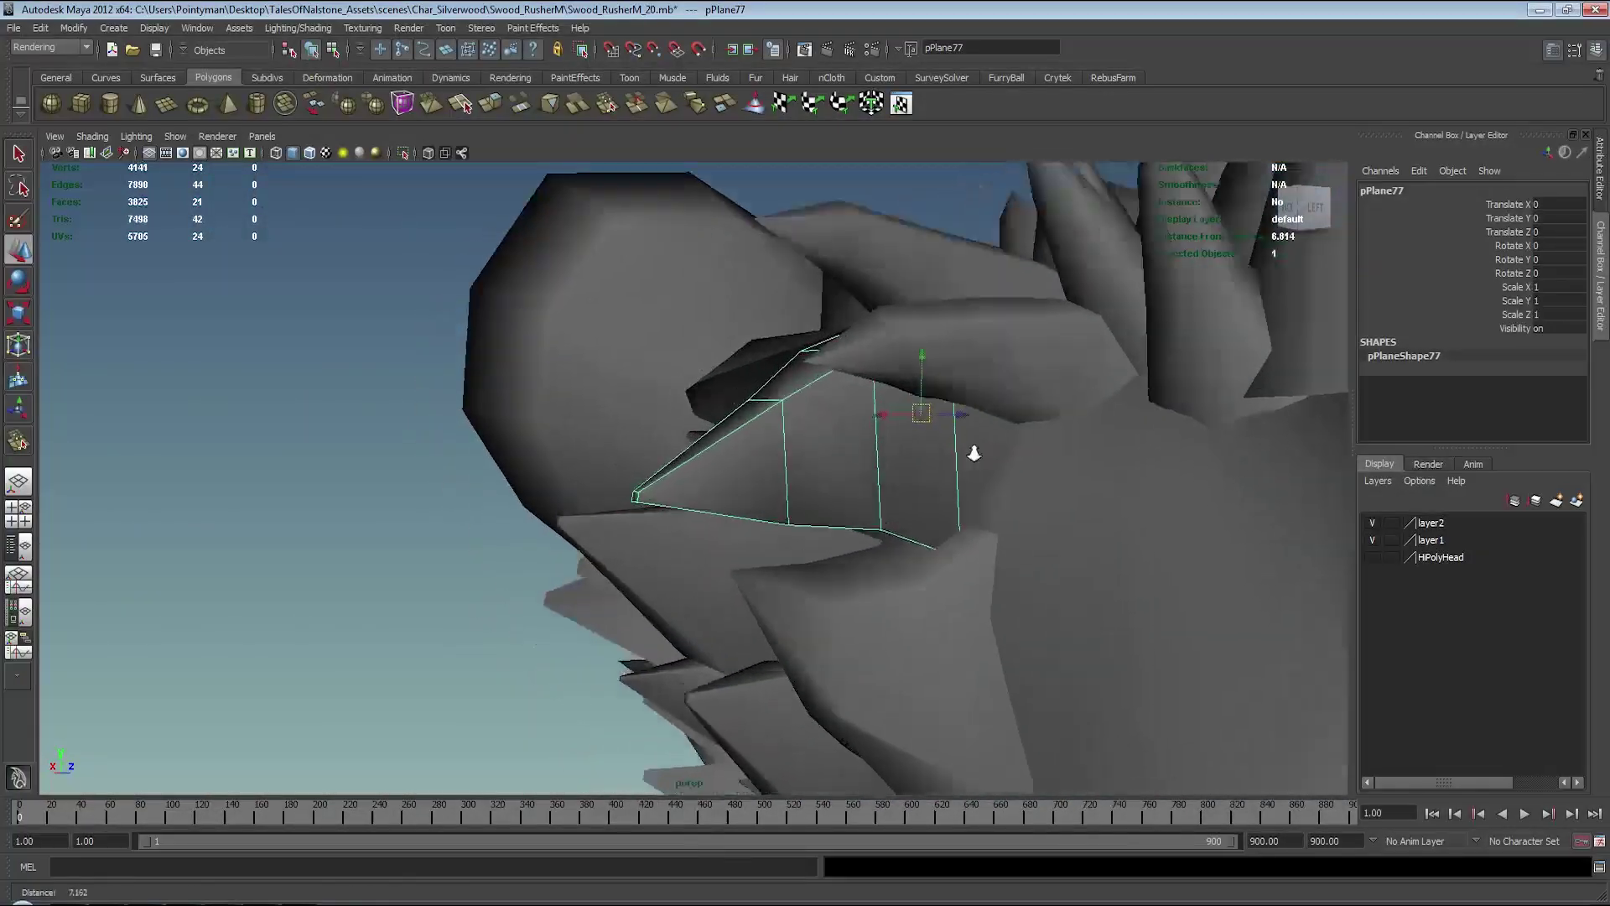
shift+right_drag(701, 434, 721, 390)
click(663, 434)
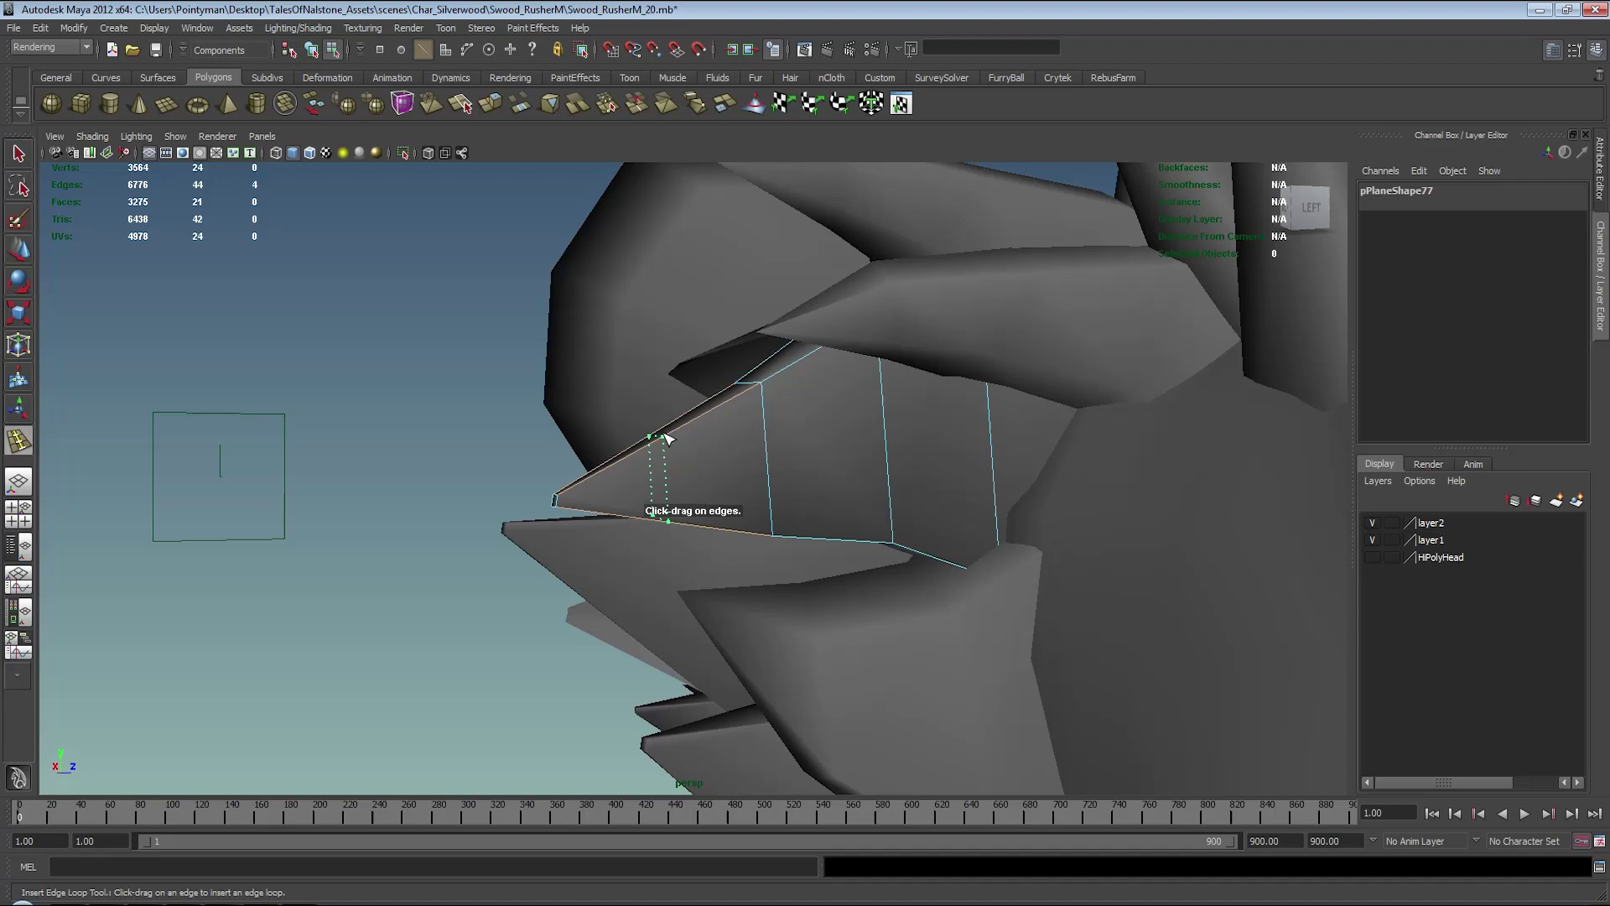
alt+drag(707, 428, 652, 418)
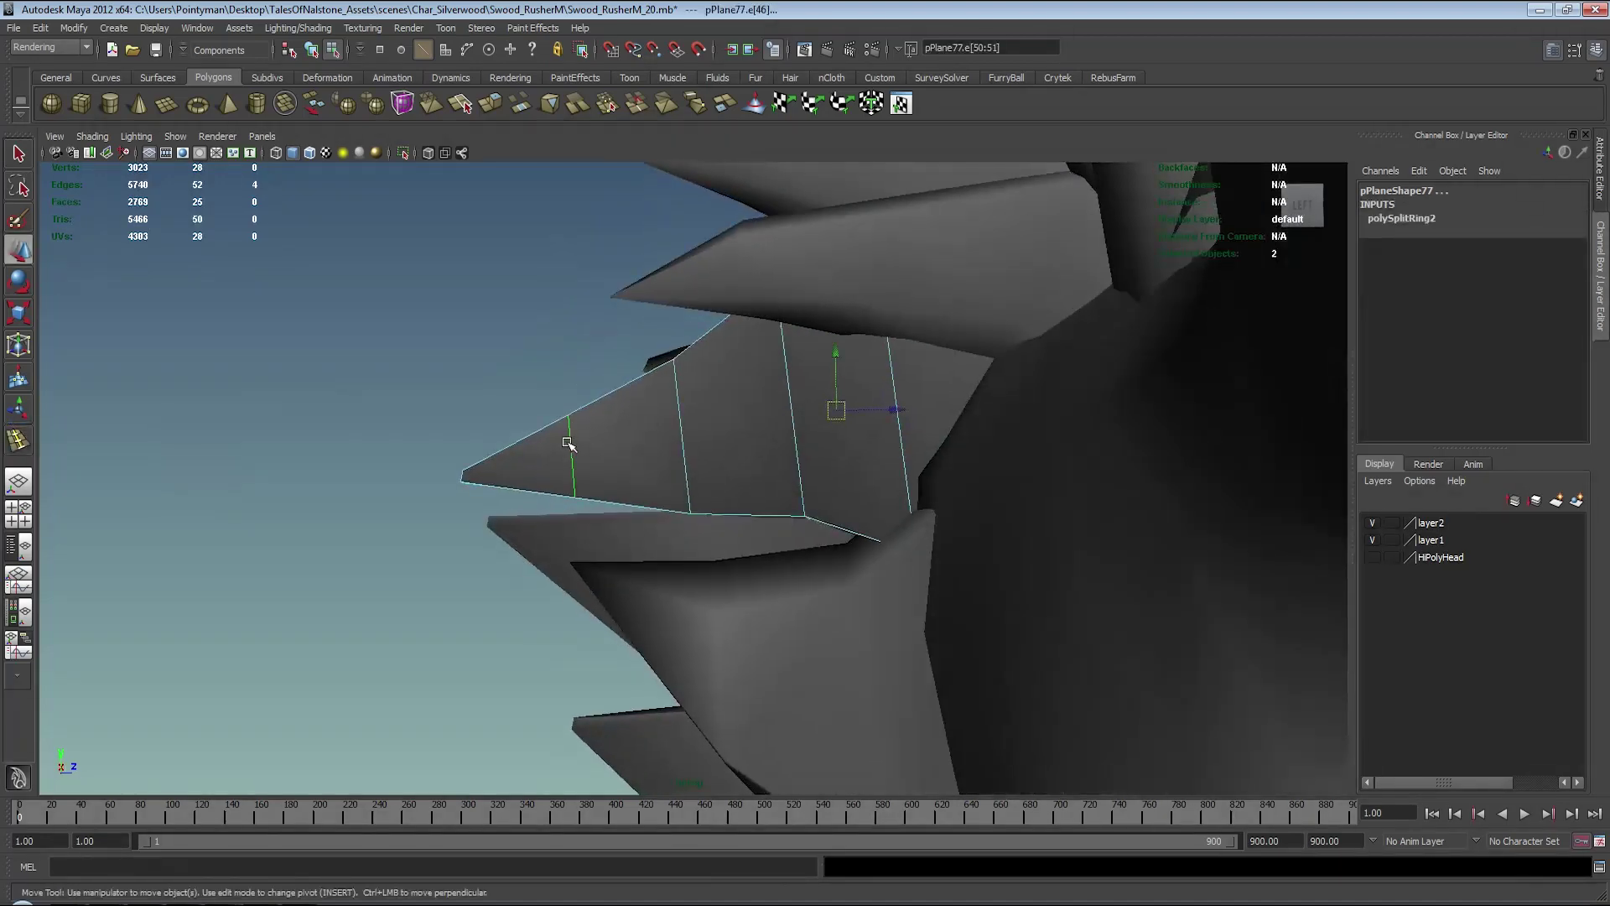
middle_drag(664, 437, 715, 470)
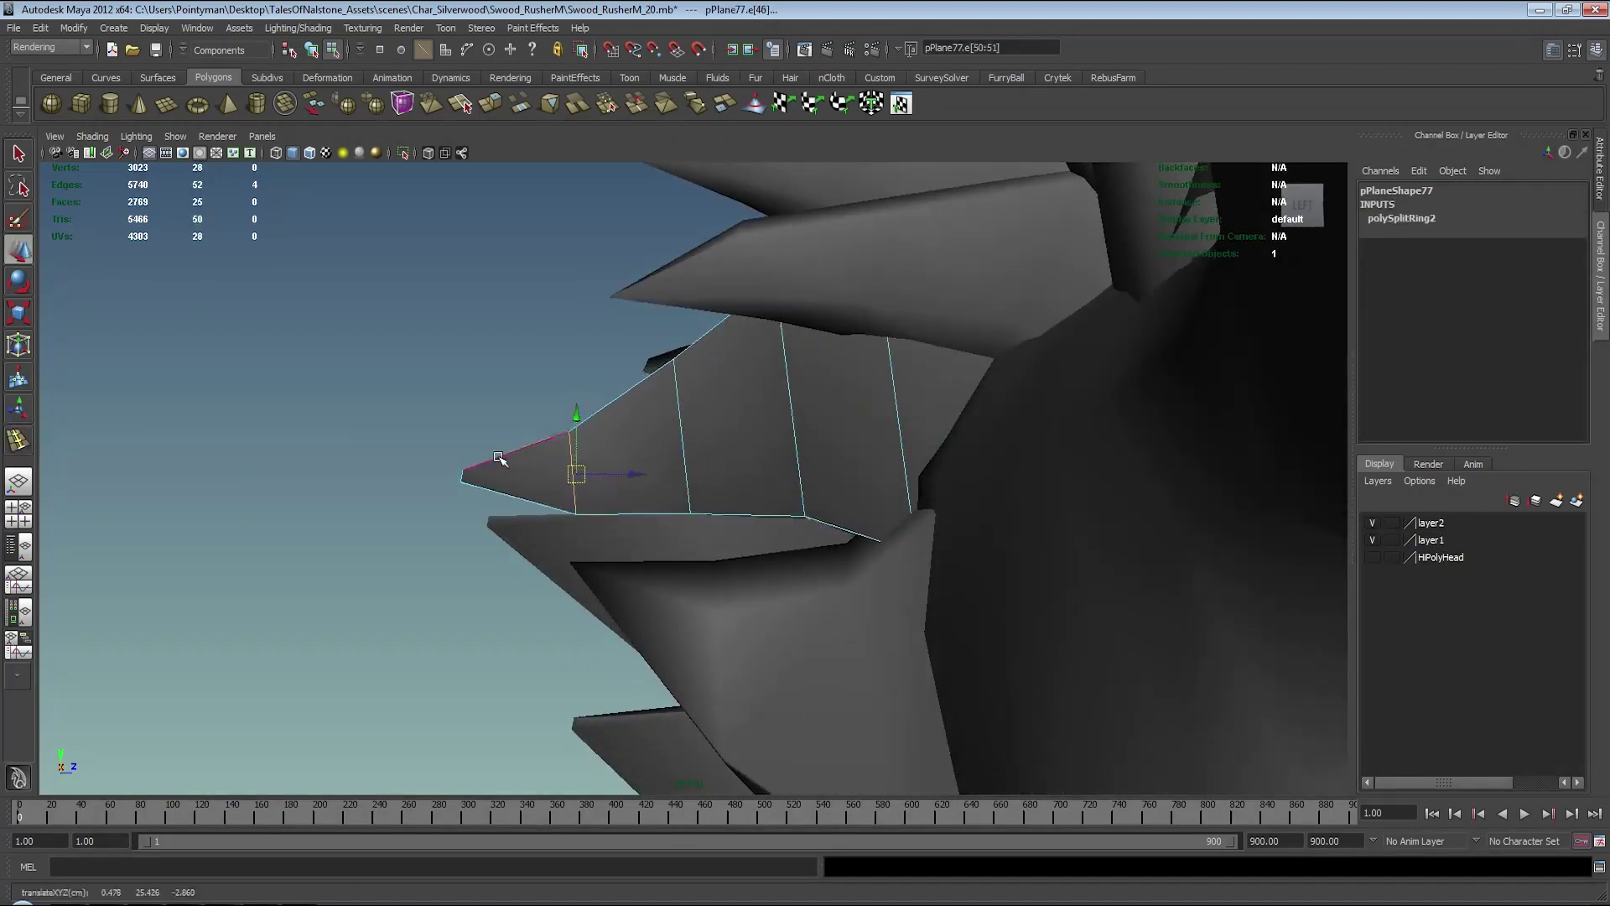
- Select pPlane77's tip vertices and check them against the side sketch
right_drag(499, 458, 406, 464)
mouse_move(444, 461)
mouse_down()
mouse_move(478, 491)
mouse_move(839, 478)
mouse_up()
key(space)
key(space)
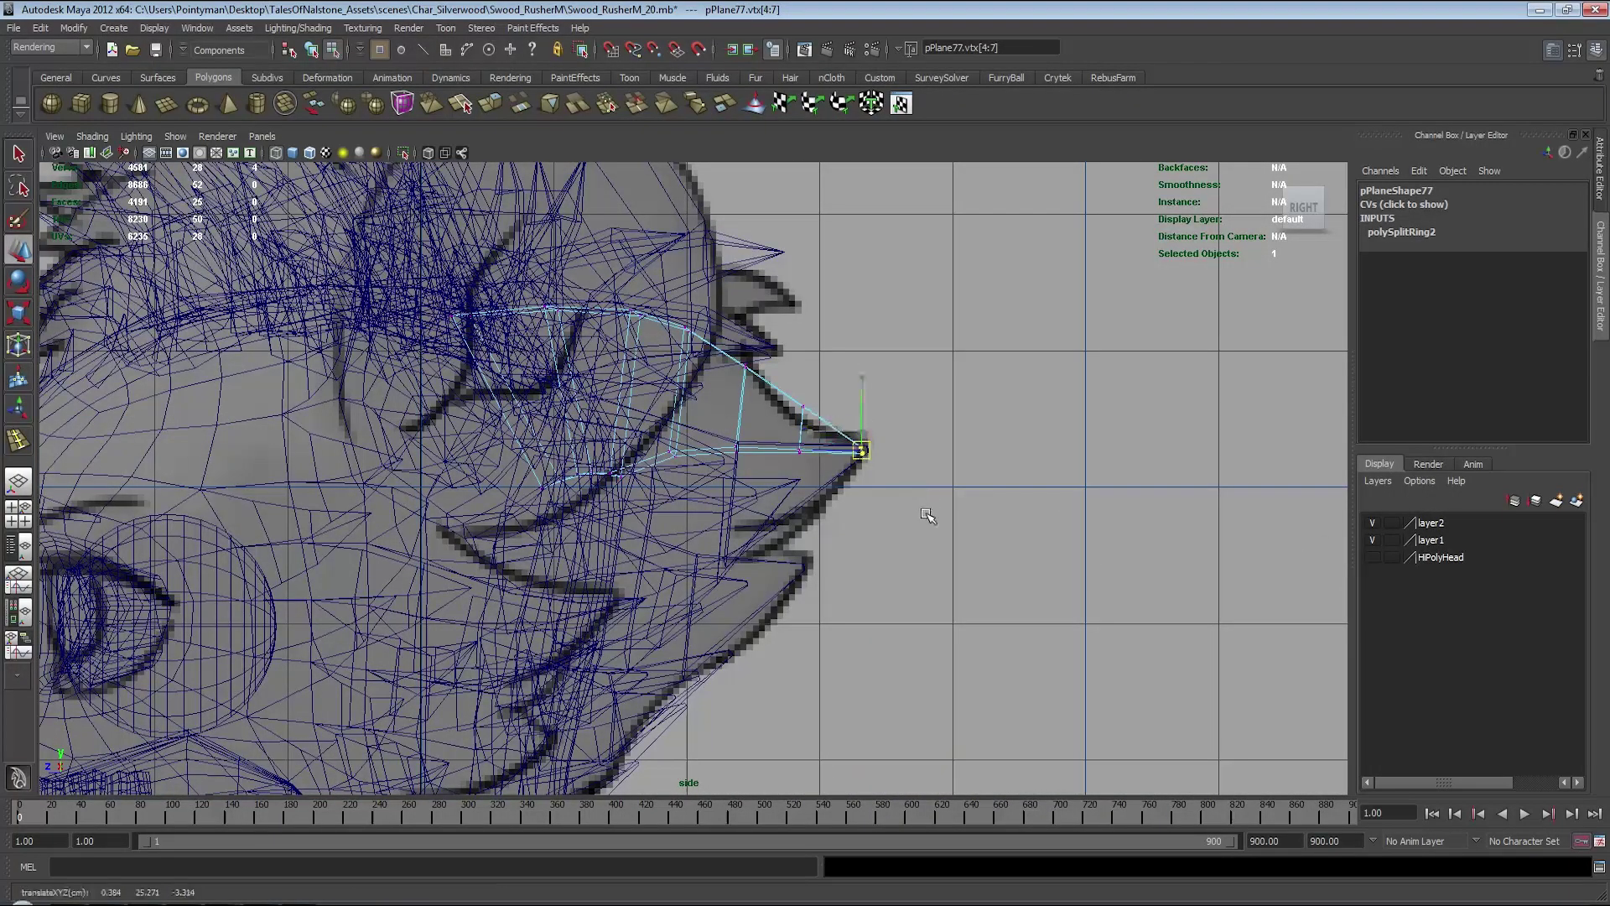
key(space)
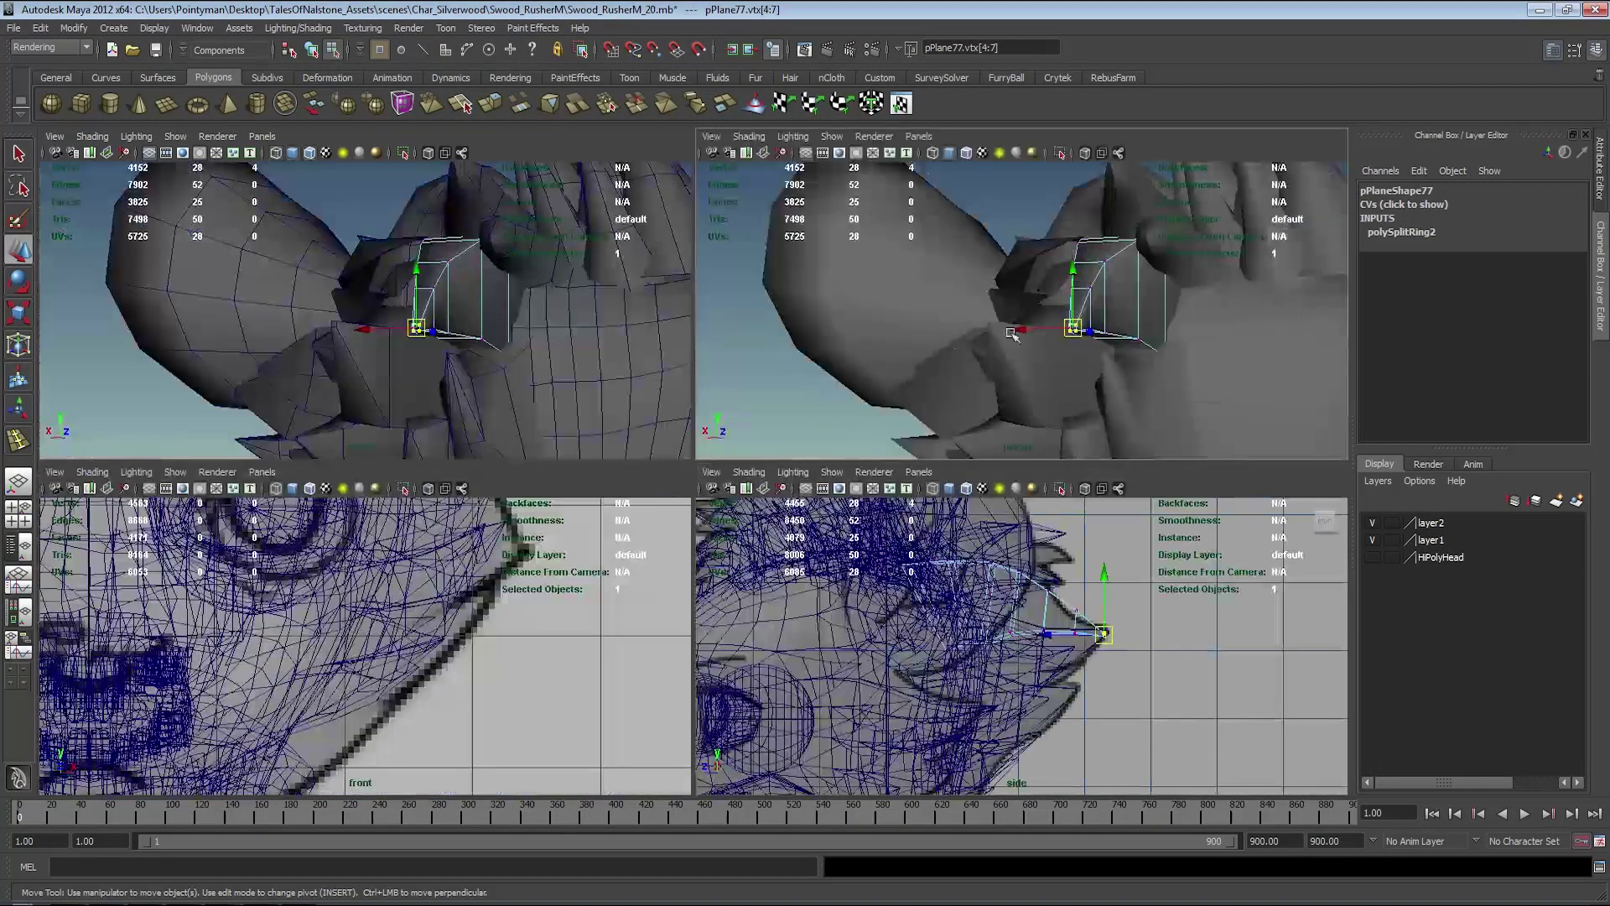
key(space)
scroll(615, 450, up, 3)
scroll(820, 435, up, 1)
- Merge pPlane77's tip vertices into one pointed vertex
shift+right_click(656, 442)
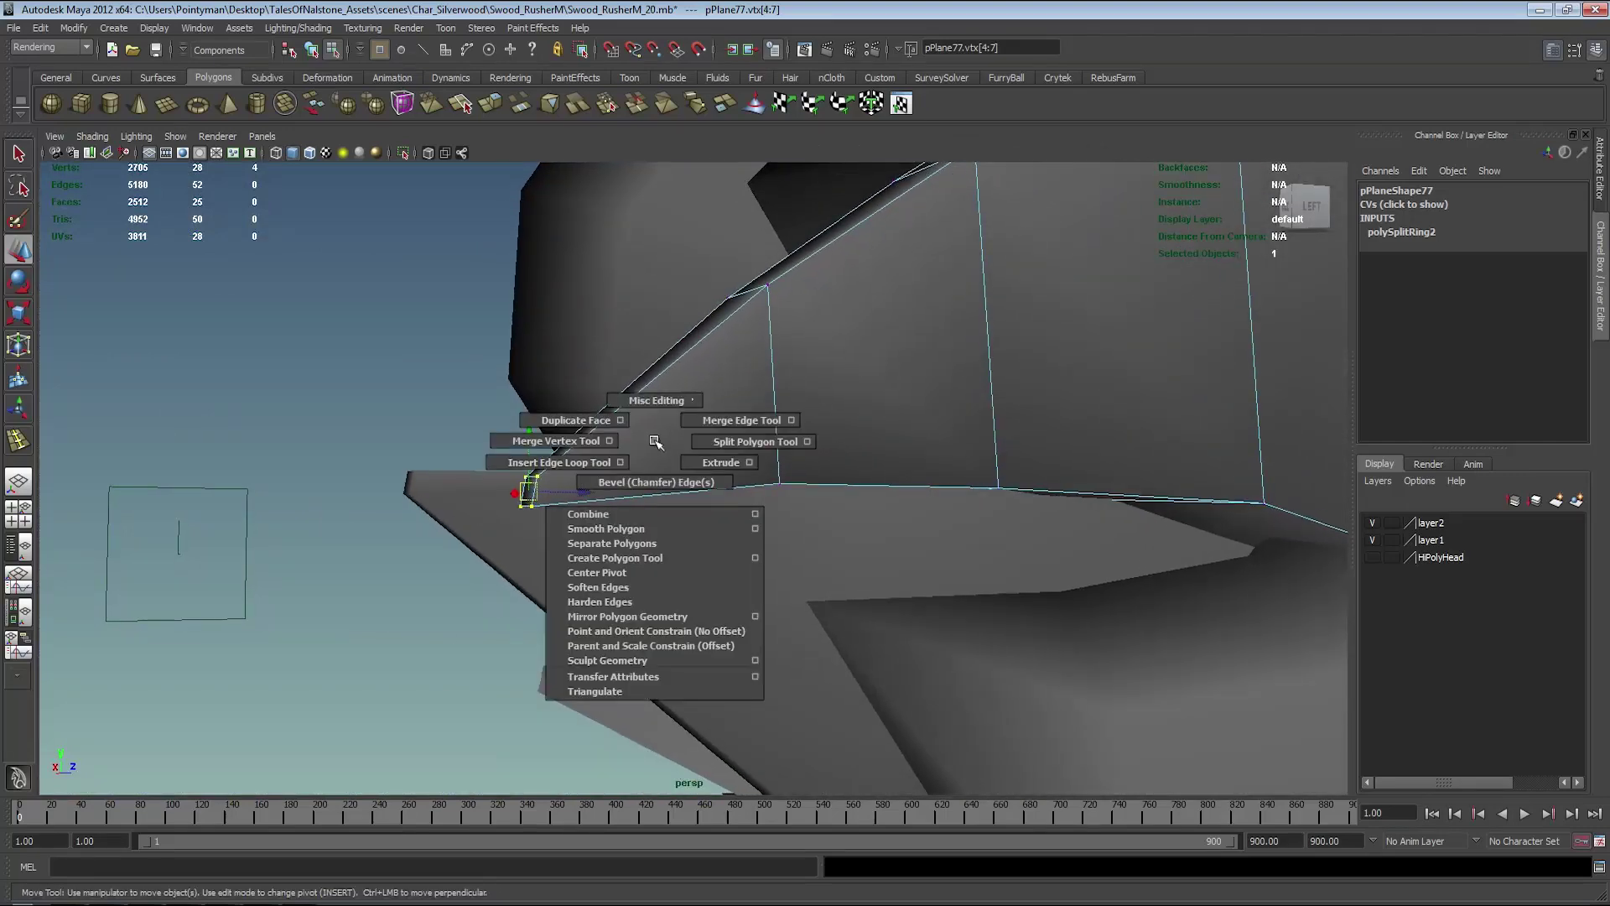
click(570, 436)
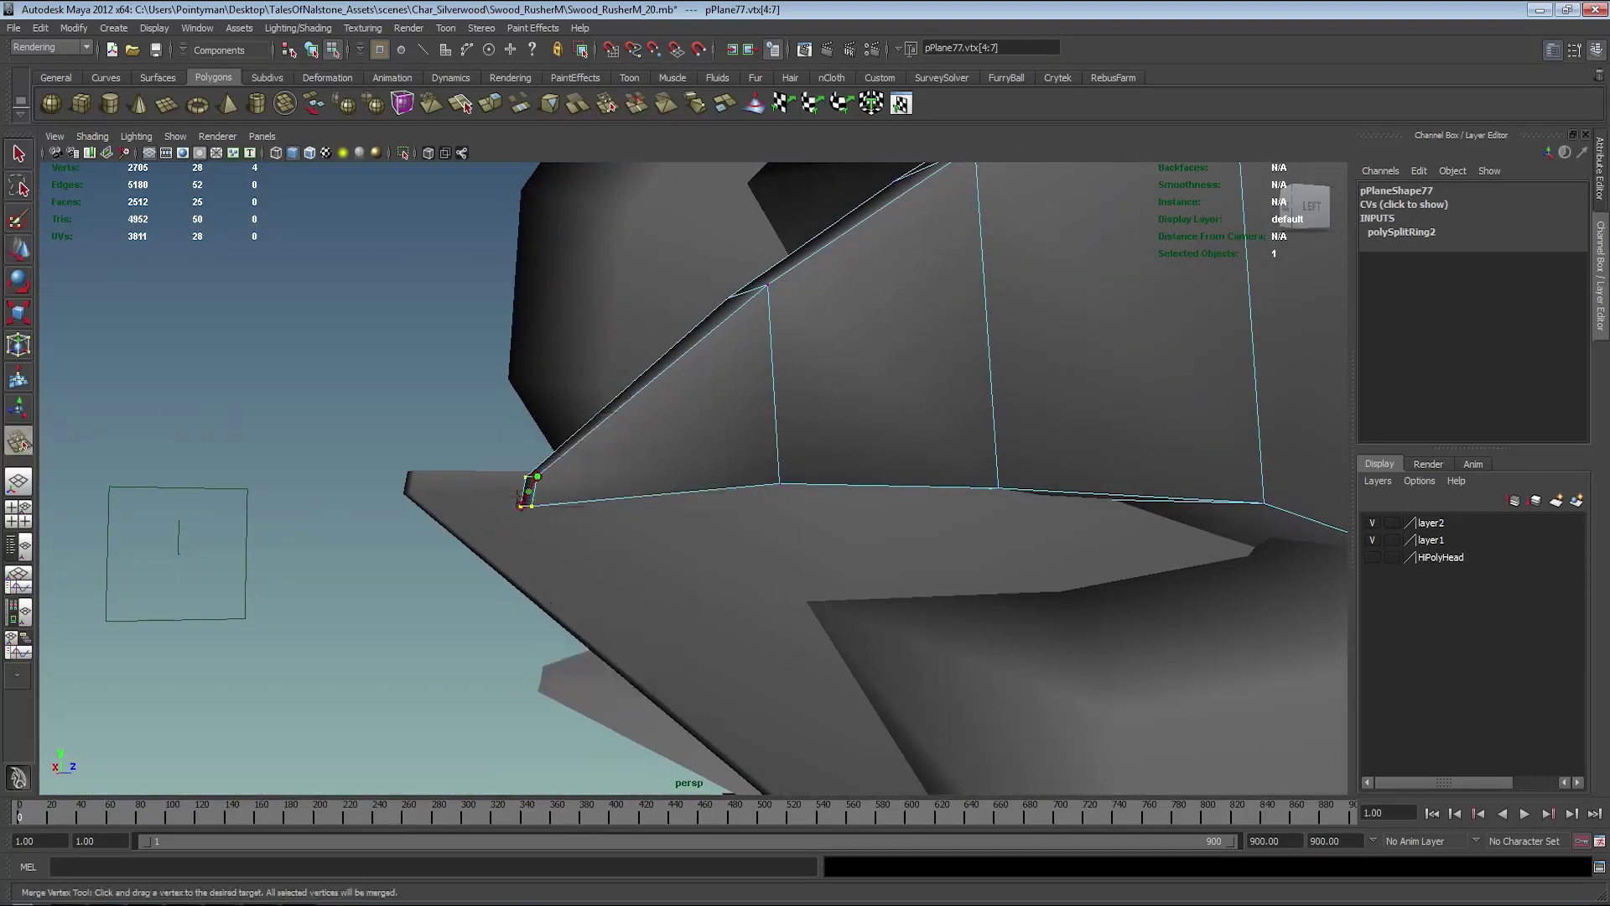
drag(528, 479, 522, 504)
key(w)
alt+right_drag(773, 442, 360, 421)
mouse_move(360, 421)
alt+mouse_down()
mouse_move(508, 446)
mouse_move(677, 397)
alt+mouse_up()
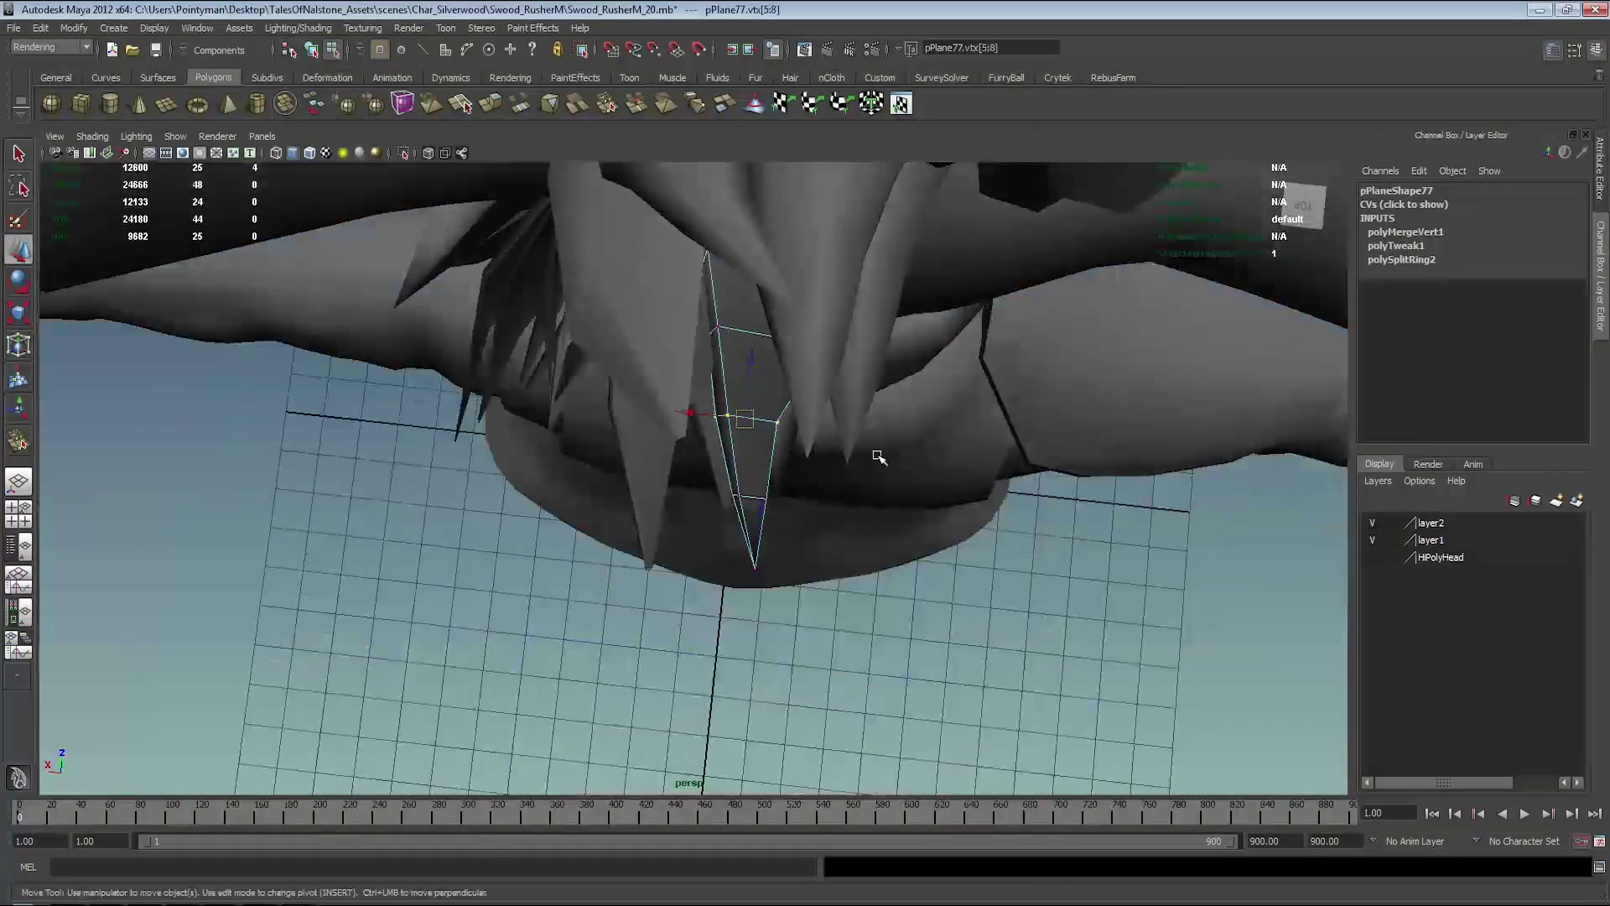
mouse_move(878, 457)
alt+mouse_down()
mouse_move(808, 442)
mouse_move(787, 504)
mouse_move(718, 406)
mouse_move(629, 341)
mouse_move(808, 370)
mouse_move(842, 455)
alt+mouse_up()
- Add two more edge loops across pPlane77
shift+right_drag(738, 457, 733, 478)
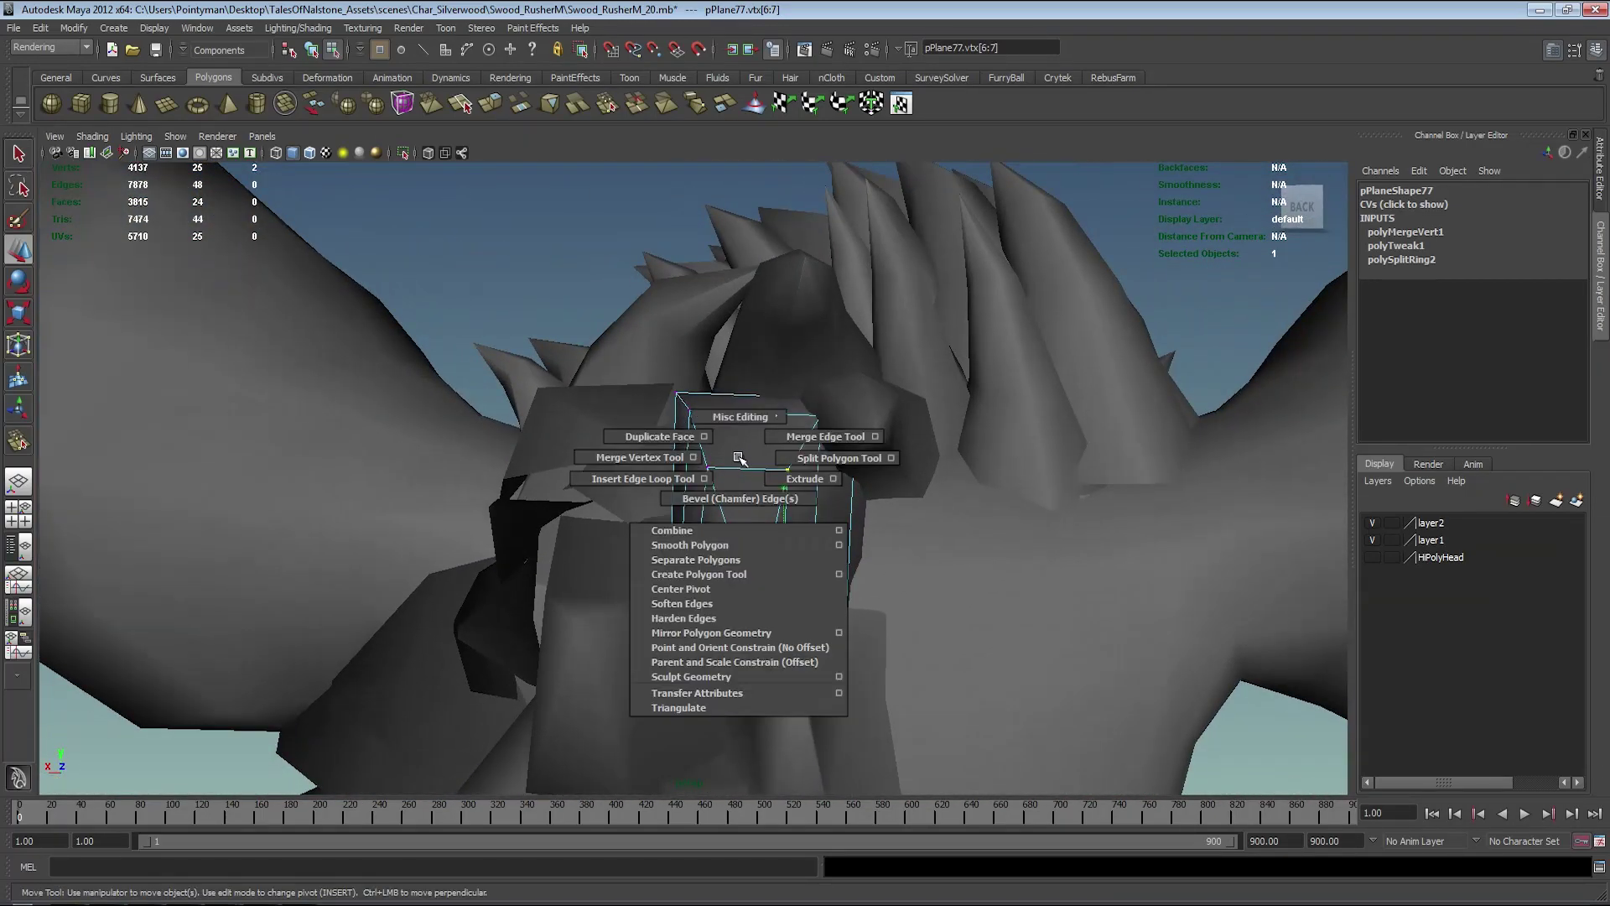
click(755, 472)
alt+drag(755, 469, 761, 391)
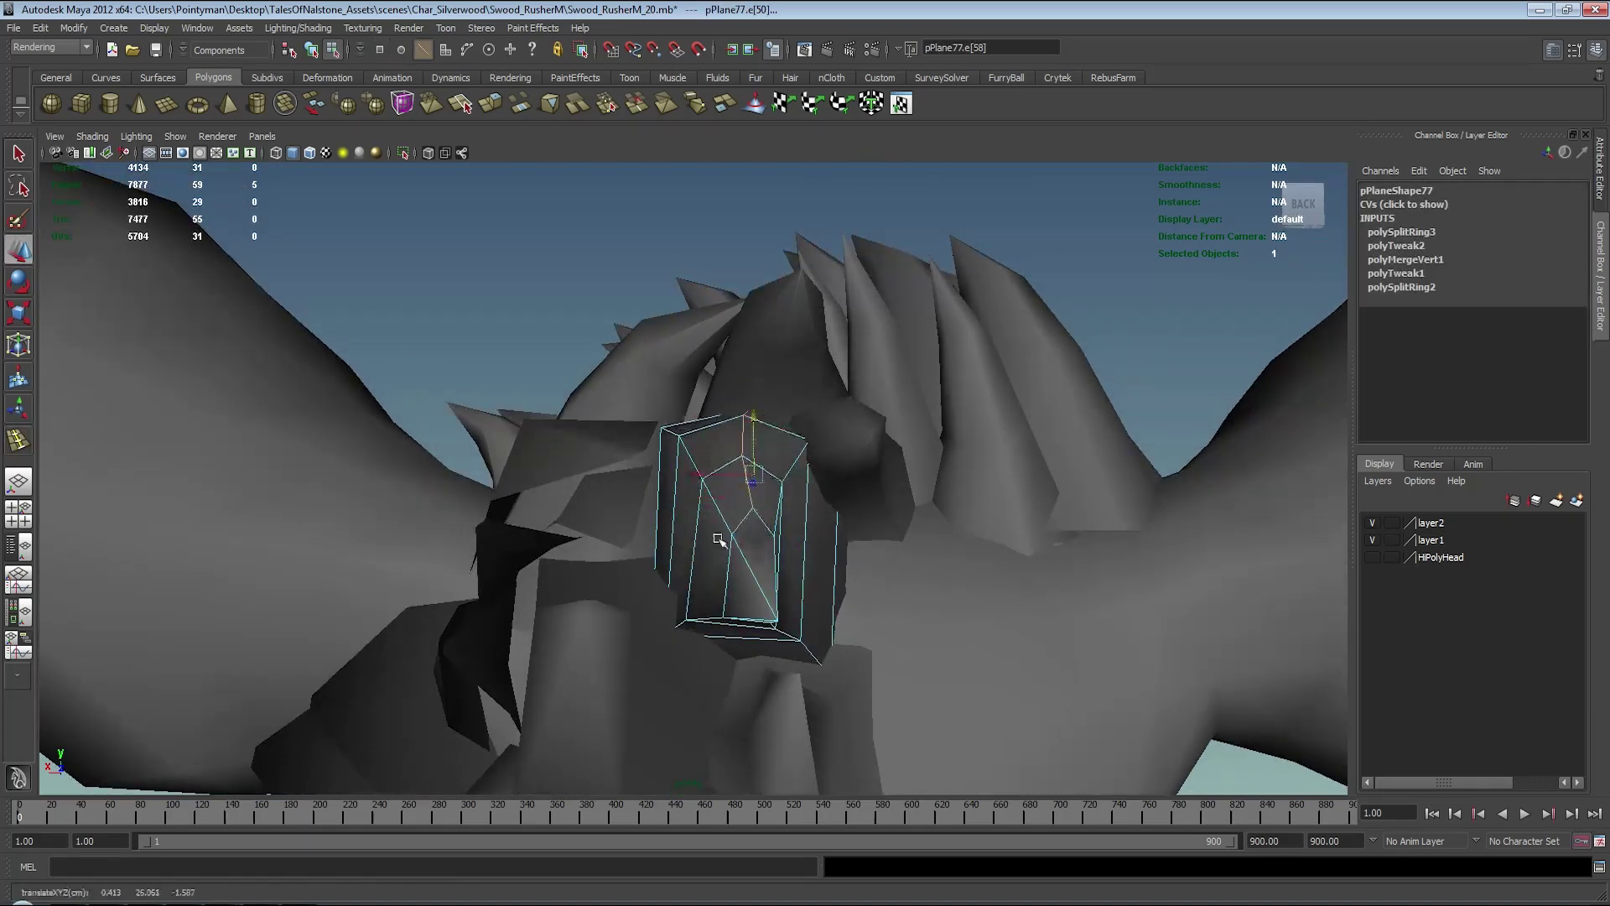
mouse_move(772, 562)
alt+mouse_down()
mouse_move(755, 646)
mouse_move(763, 523)
mouse_move(762, 564)
mouse_move(729, 586)
alt+mouse_up()
click(757, 595)
key(w)
- Scale a single vertex near the card's bottom and split a polygon on it
right_drag(684, 575, 707, 592)
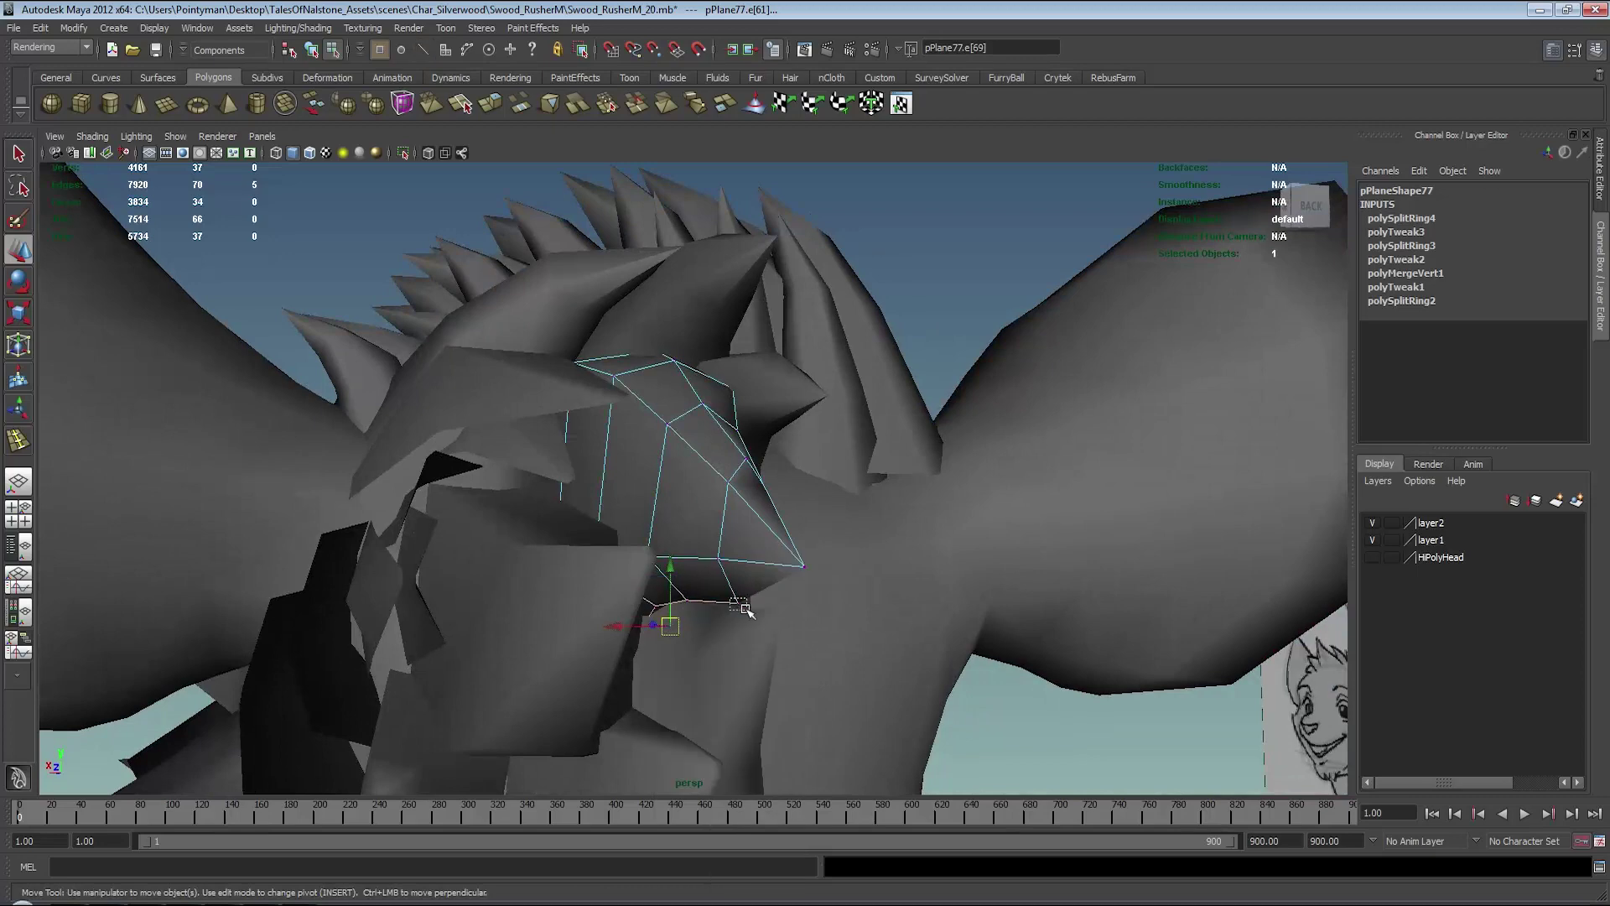
click(741, 604)
key(r)
mouse_move(770, 462)
alt+mouse_down()
mouse_move(895, 475)
mouse_move(770, 502)
alt+mouse_up()
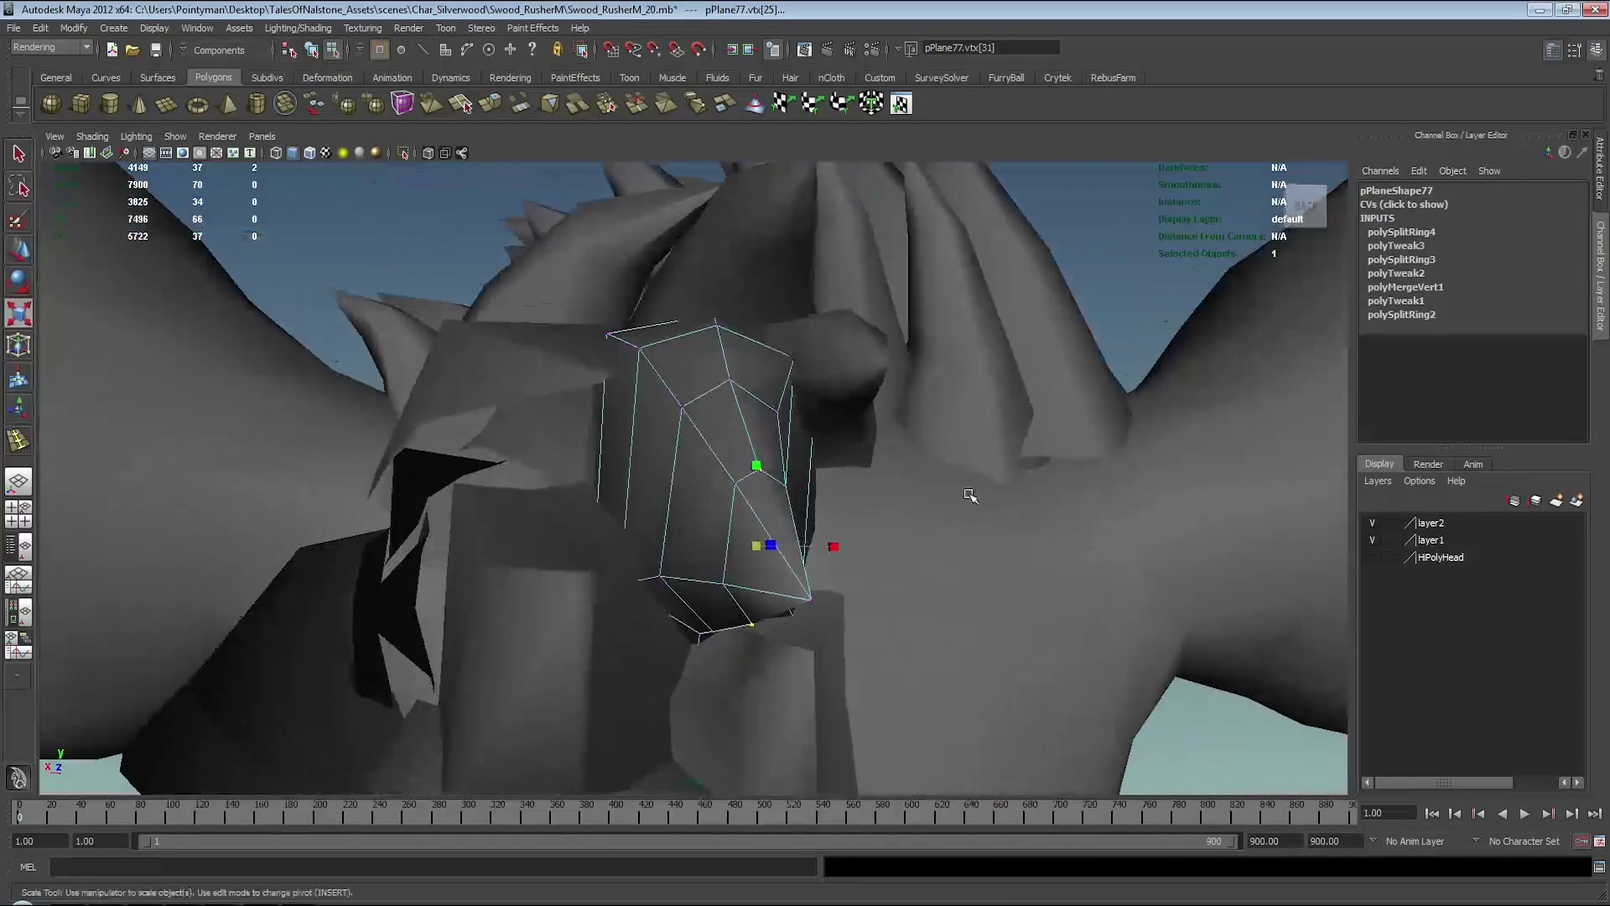
shift+right_drag(770, 502, 868, 515)
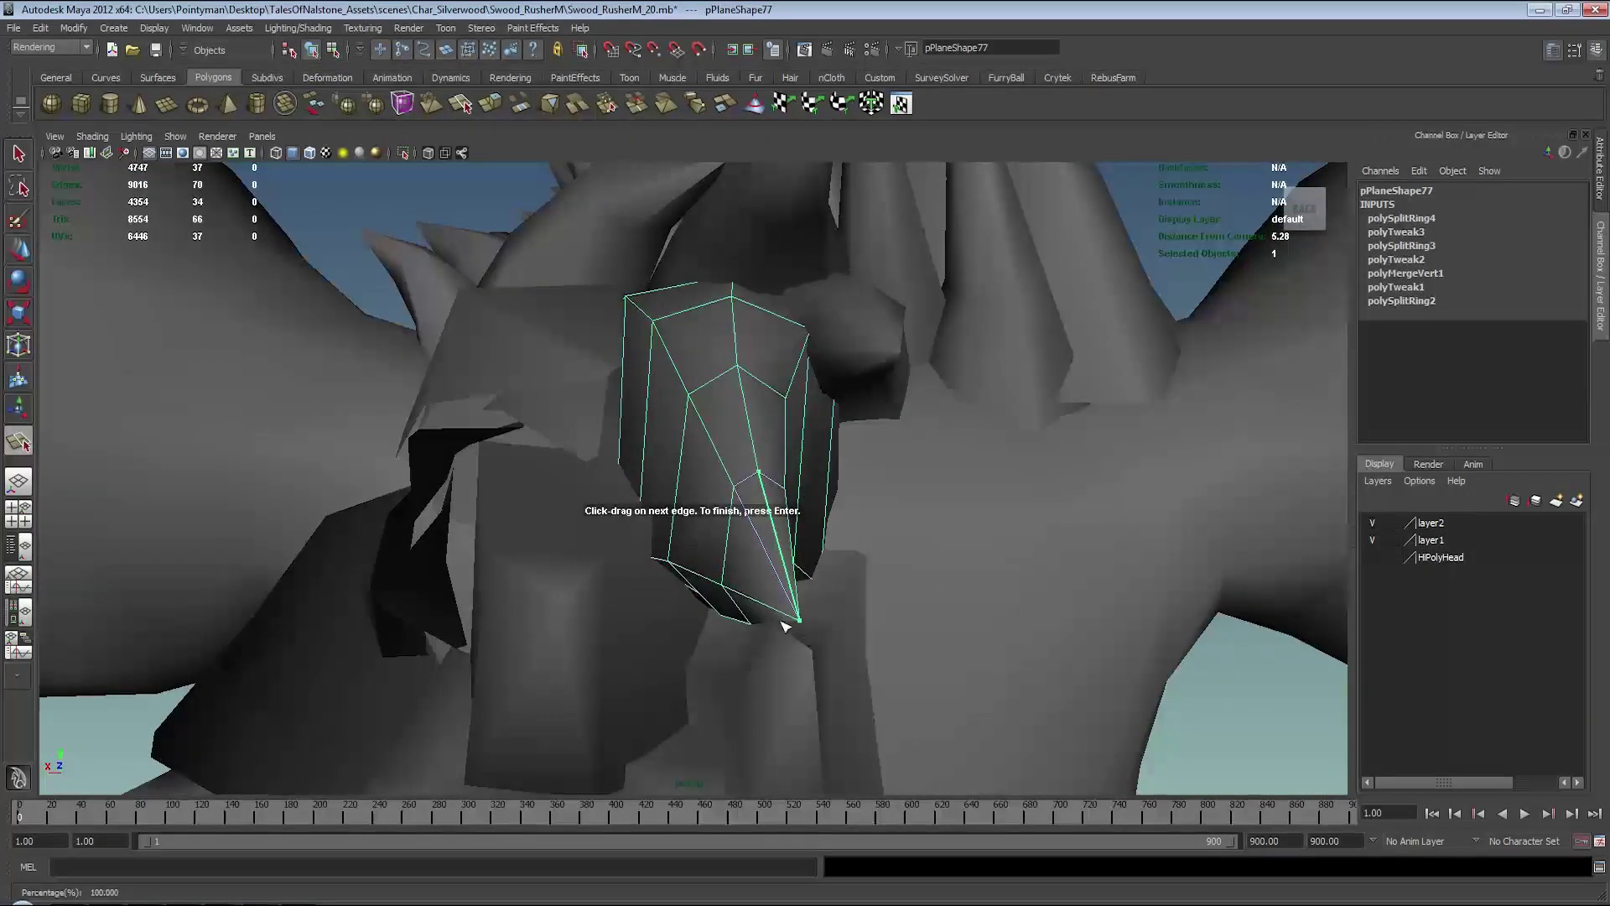
alt+drag(784, 625, 770, 572)
key(Return)
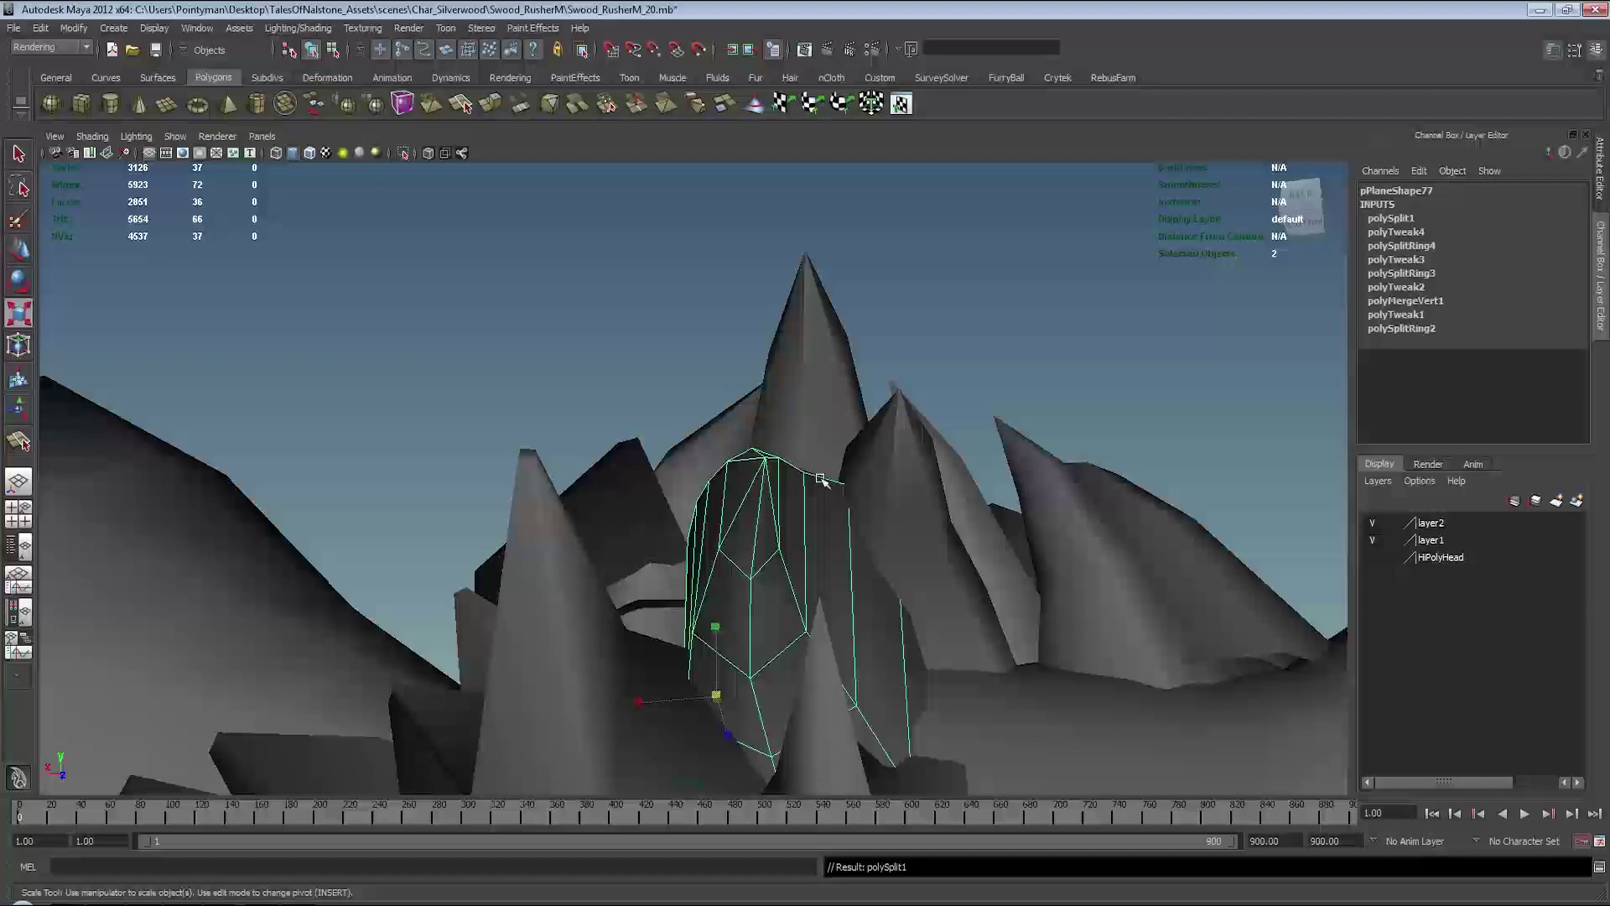
- Return to object selection and select fur card pPlane77 for scaling against the head
alt+drag(751, 480, 624, 328)
key(F8)
mouse_move(516, 240)
alt+mouse_down()
mouse_move(834, 563)
mouse_move(937, 592)
mouse_move(783, 567)
mouse_move(934, 582)
mouse_move(830, 571)
mouse_move(588, 419)
mouse_move(475, 306)
alt+mouse_up()
key(F8)
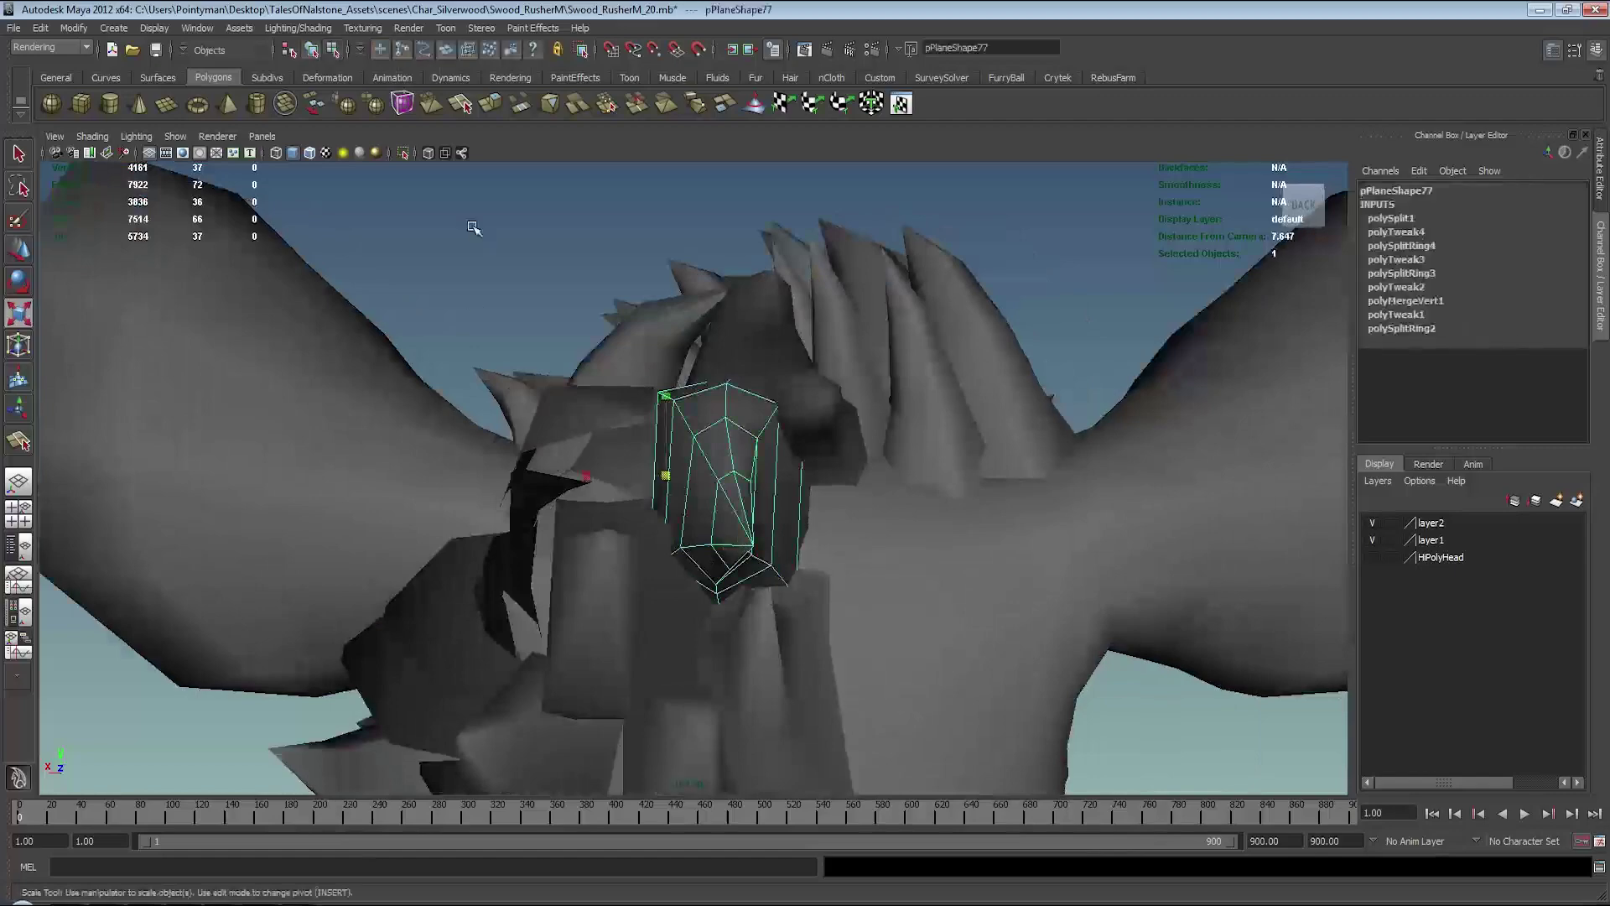
click(474, 229)
mouse_move(474, 229)
alt+mouse_down()
mouse_move(802, 459)
mouse_move(467, 478)
mouse_move(722, 544)
alt+mouse_up()
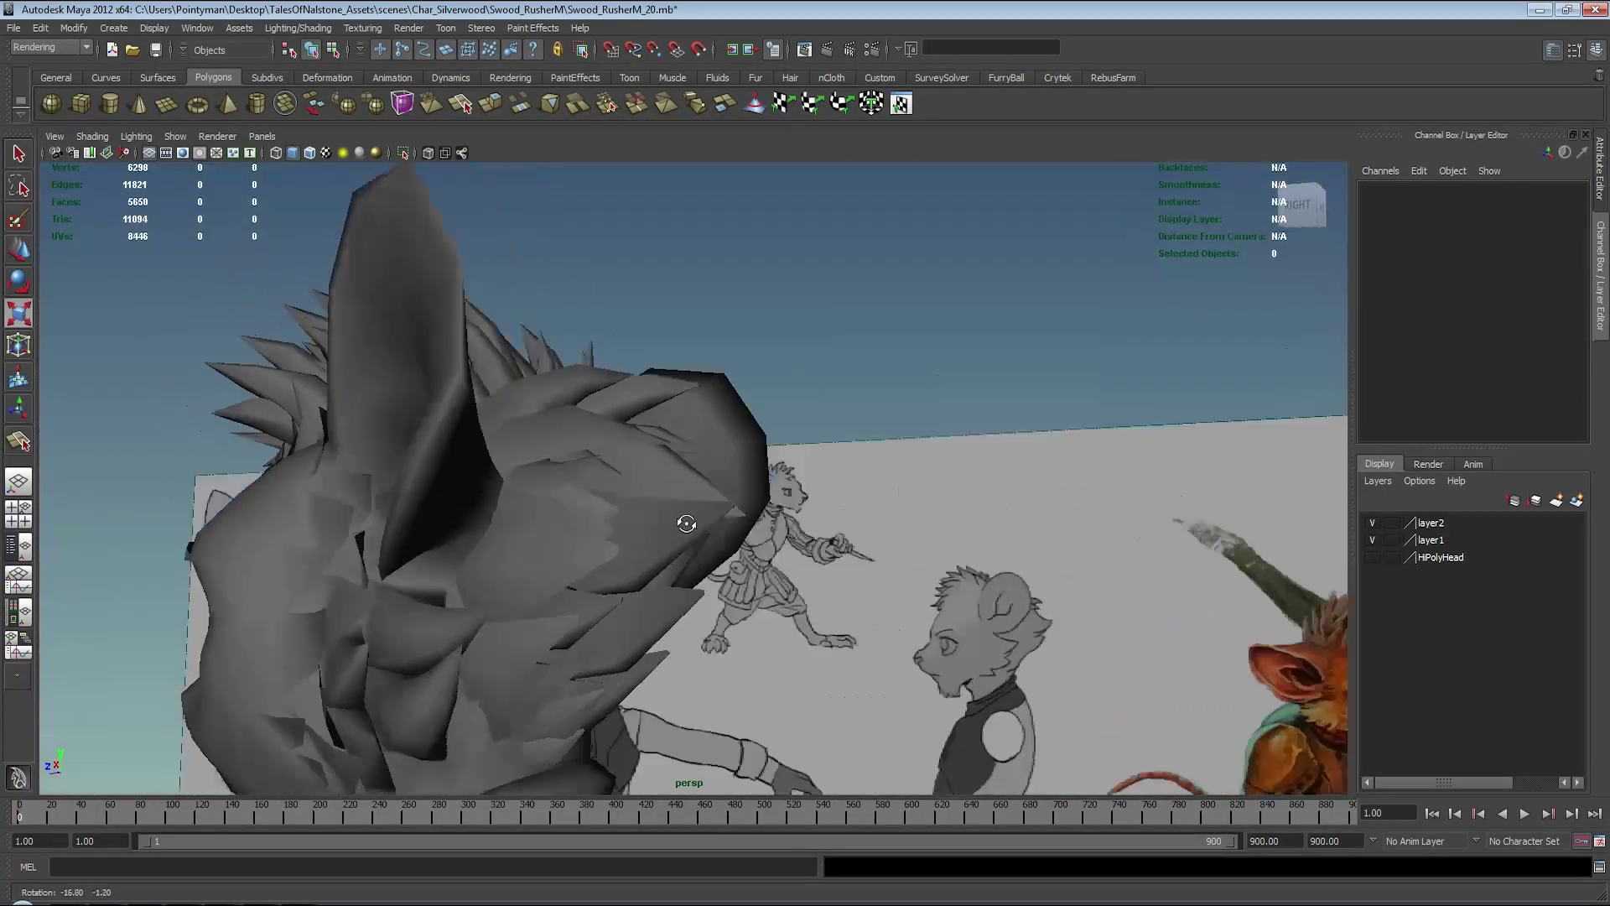
mouse_move(686, 523)
alt+mouse_down()
mouse_move(359, 532)
mouse_move(657, 532)
alt+mouse_up()
click(696, 451)
key(r)
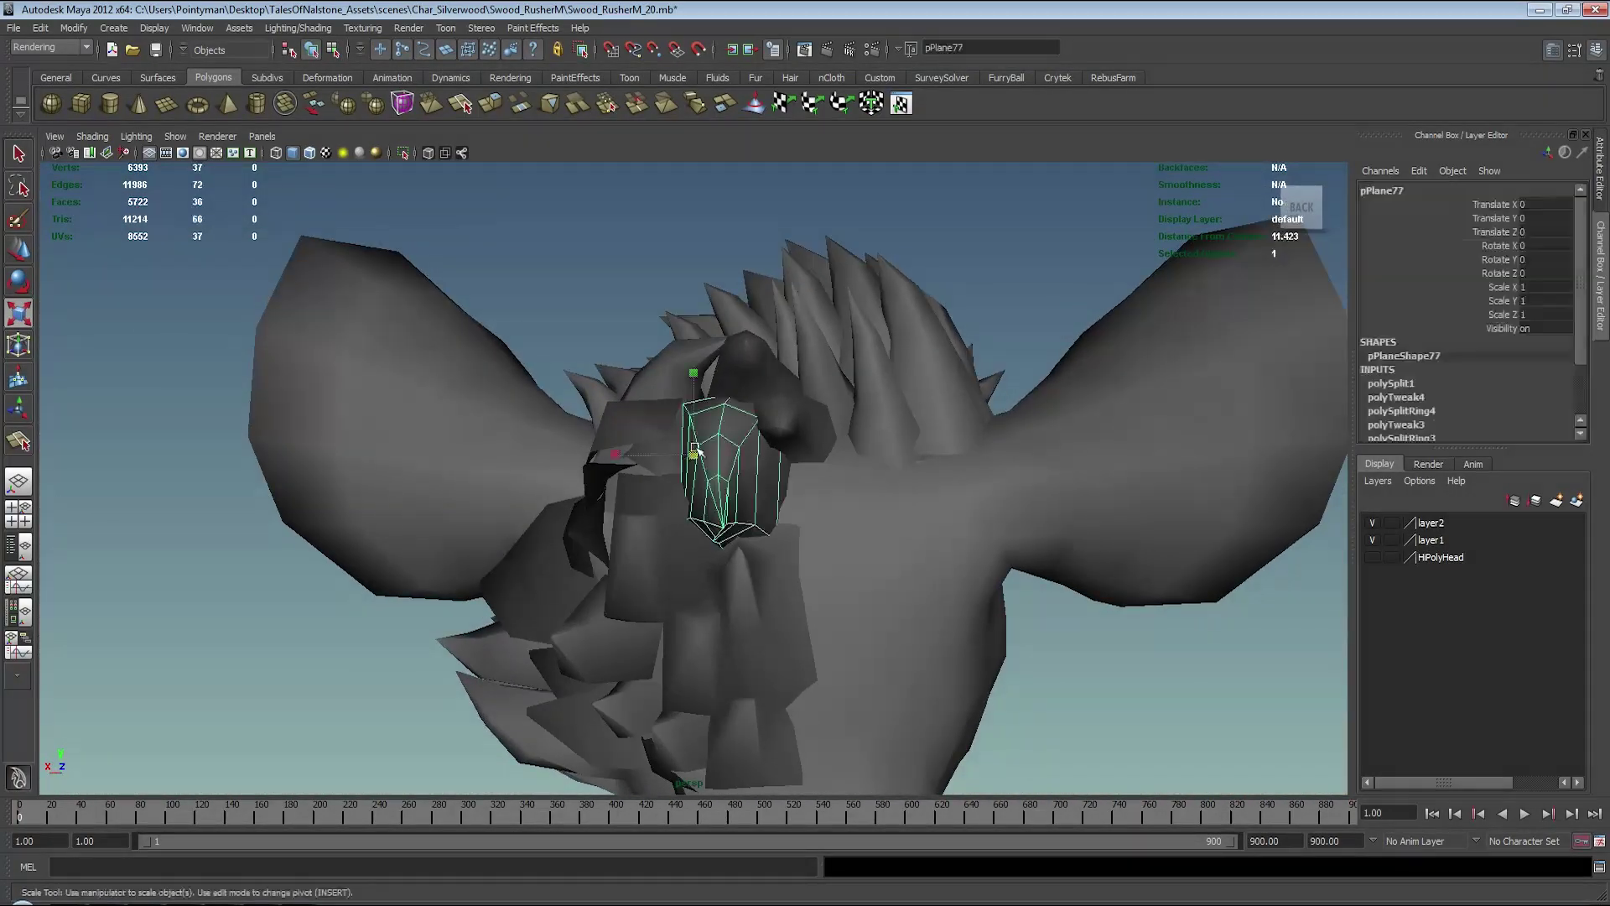
mouse_move(696, 450)
alt+mouse_down()
mouse_move(633, 500)
mouse_move(744, 539)
mouse_move(658, 503)
mouse_move(712, 502)
mouse_move(561, 409)
mouse_move(744, 449)
mouse_move(533, 449)
mouse_move(662, 369)
mouse_move(723, 491)
alt+mouse_up()
- Select fur card pPlane76 and insert an edge loop across it
click(629, 537)
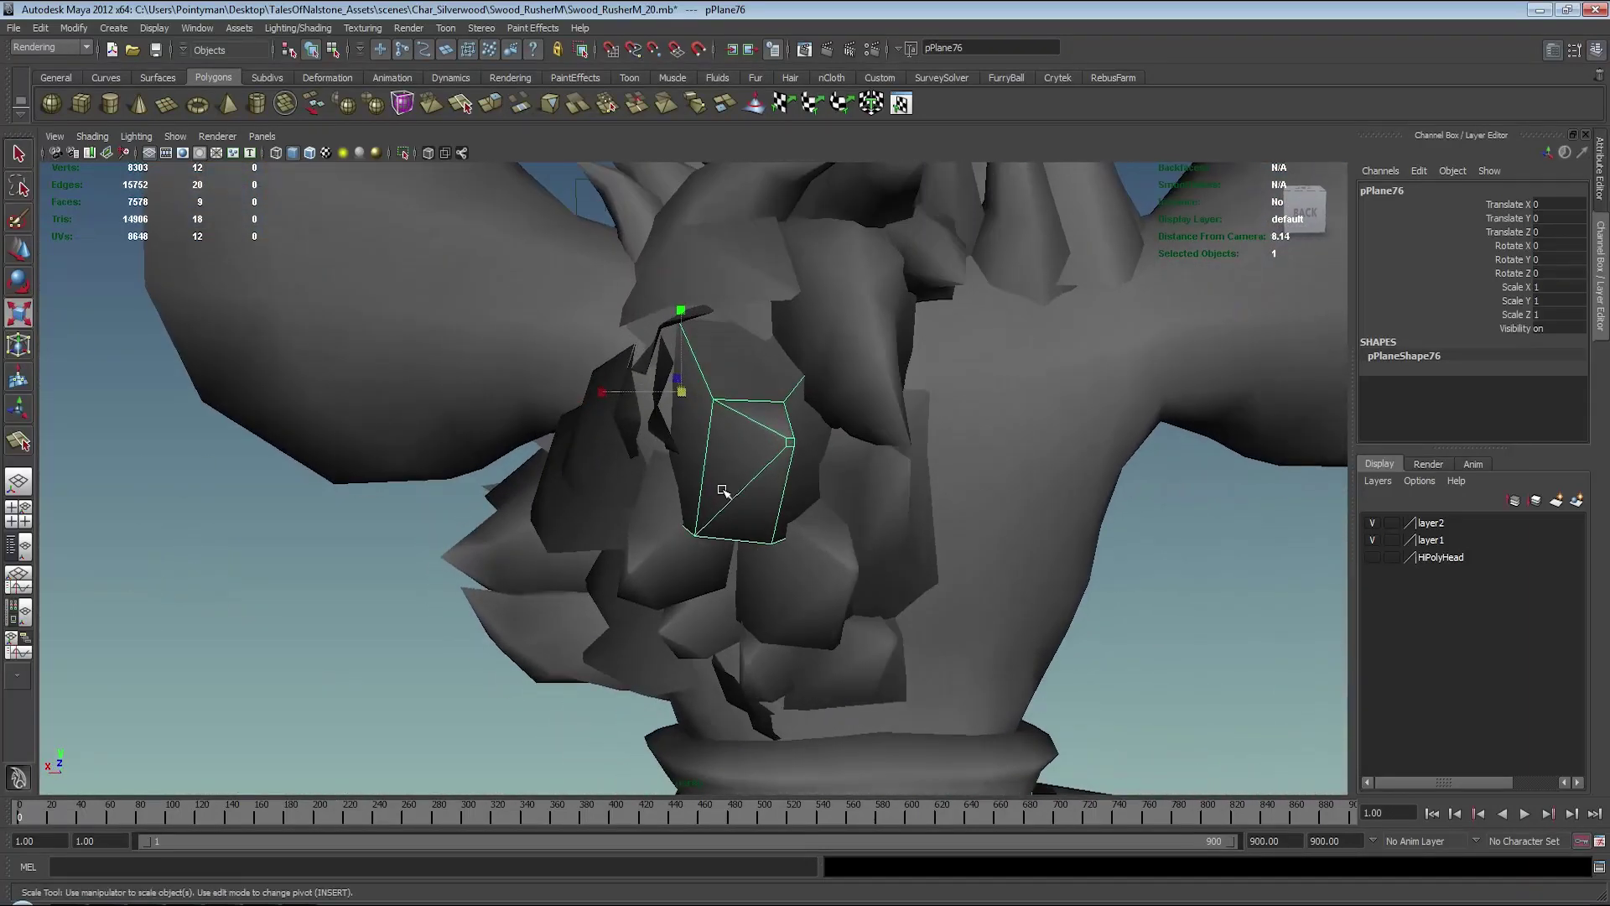
shift+right_drag(650, 445, 650, 445)
mouse_move(671, 469)
alt+mouse_down()
mouse_move(772, 424)
mouse_move(798, 460)
mouse_move(847, 443)
mouse_move(697, 417)
mouse_move(824, 453)
alt+mouse_up()
key(w)
key(y)
click(830, 470)
- Flip pPlane76 vertically with a negative Y scale, then add two more edge loops
key(r)
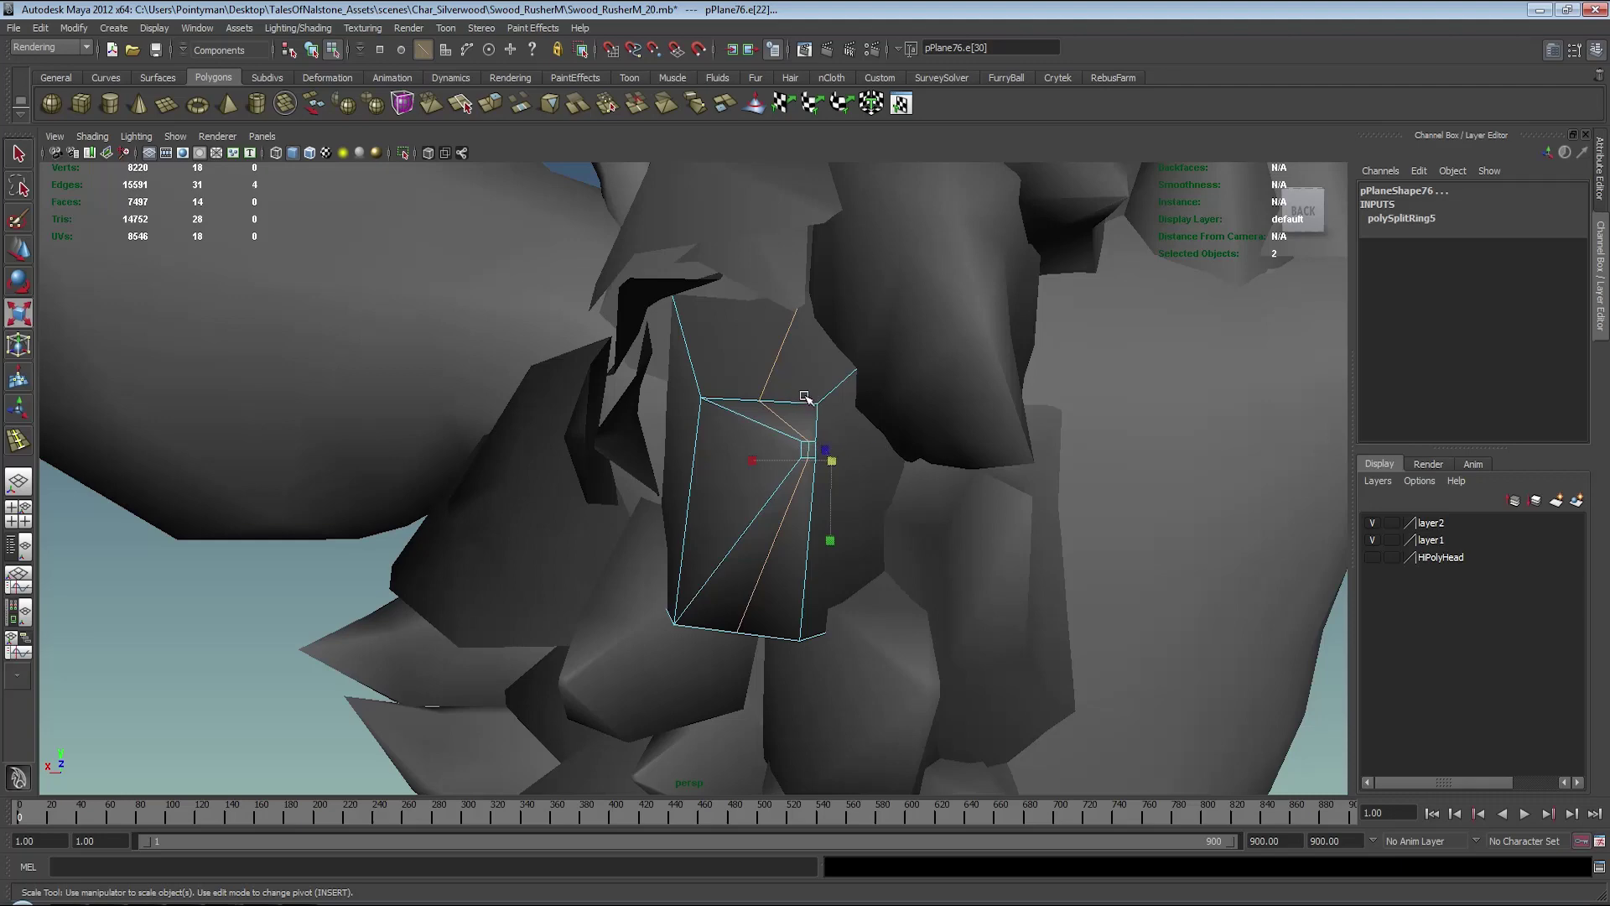
drag(831, 542, 824, 569)
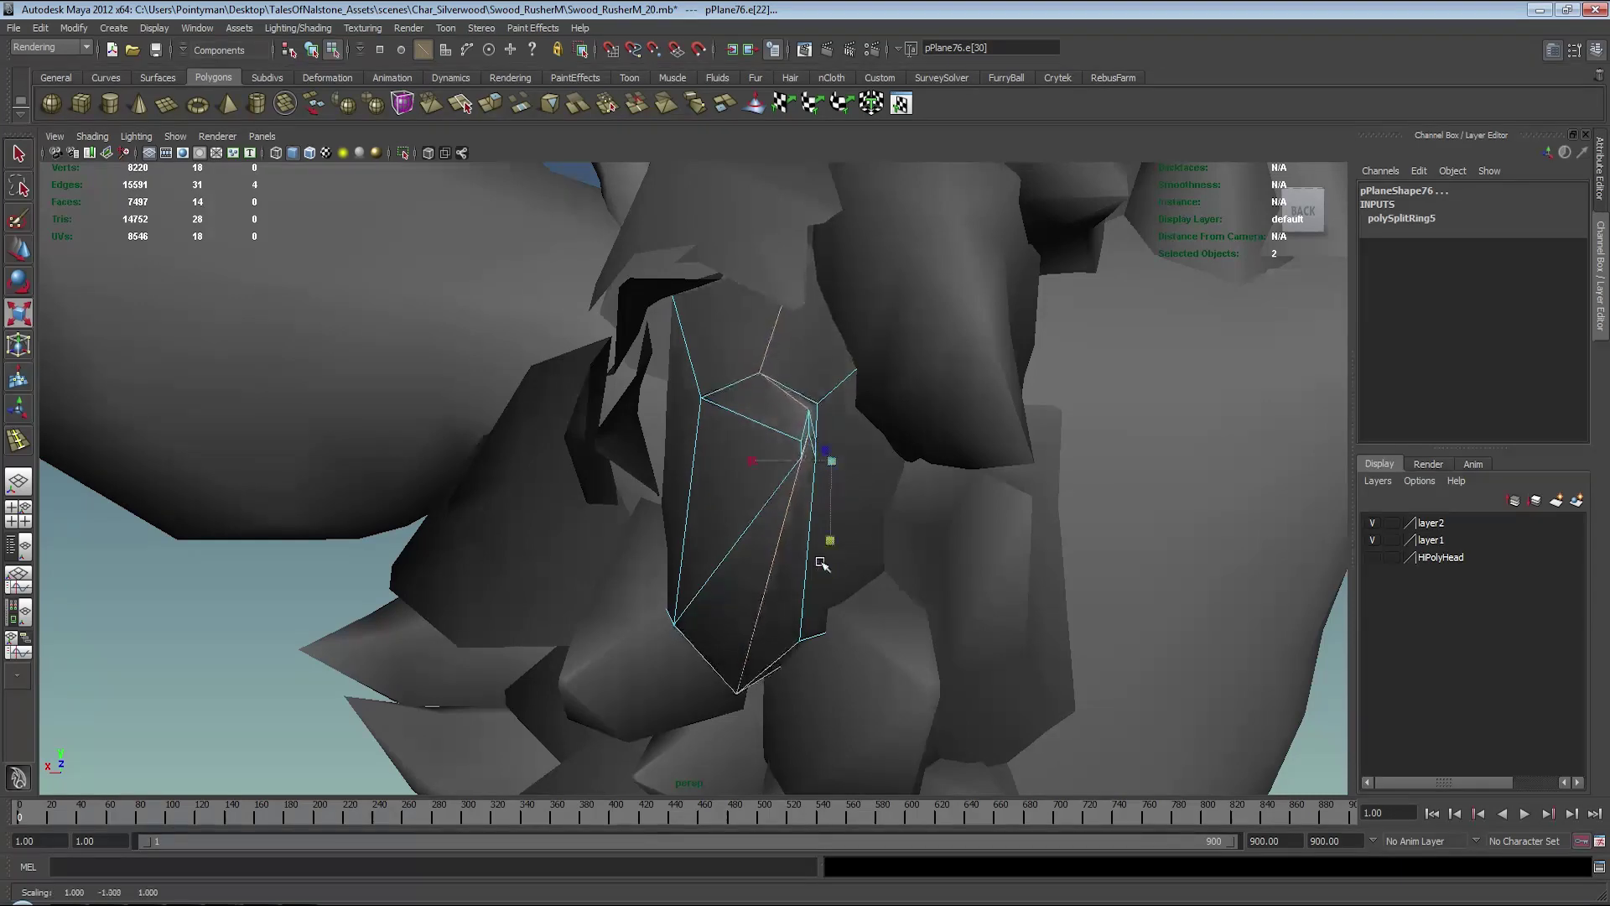
mouse_move(780, 430)
alt+mouse_down()
mouse_move(960, 436)
mouse_move(959, 399)
alt+mouse_up()
shift+right_drag(959, 403, 965, 409)
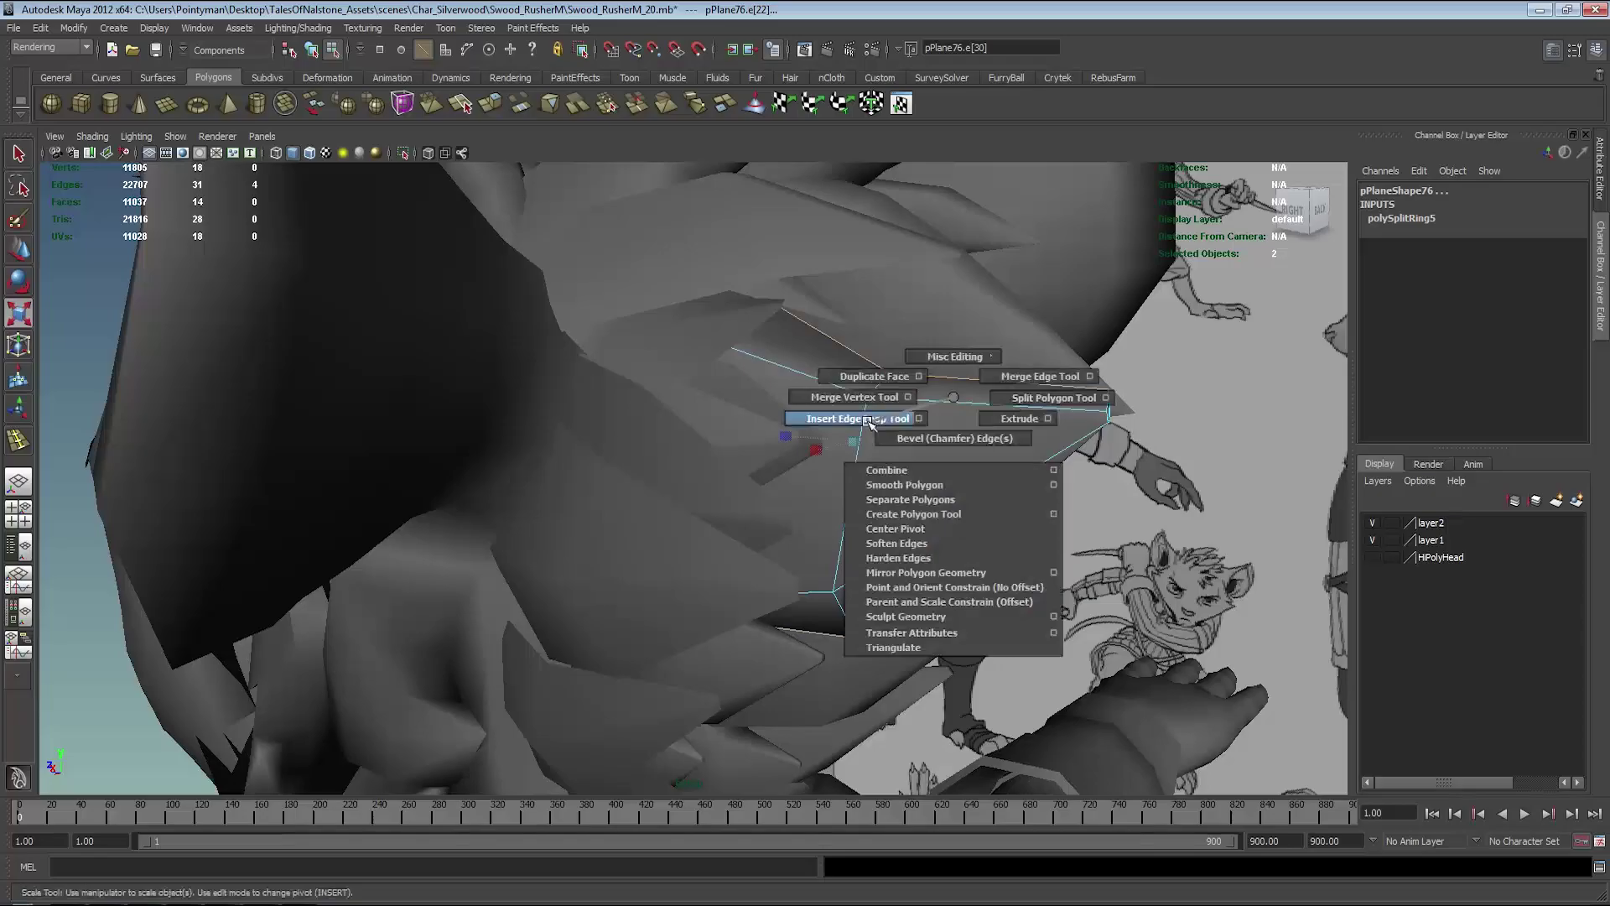
click(964, 408)
click(793, 374)
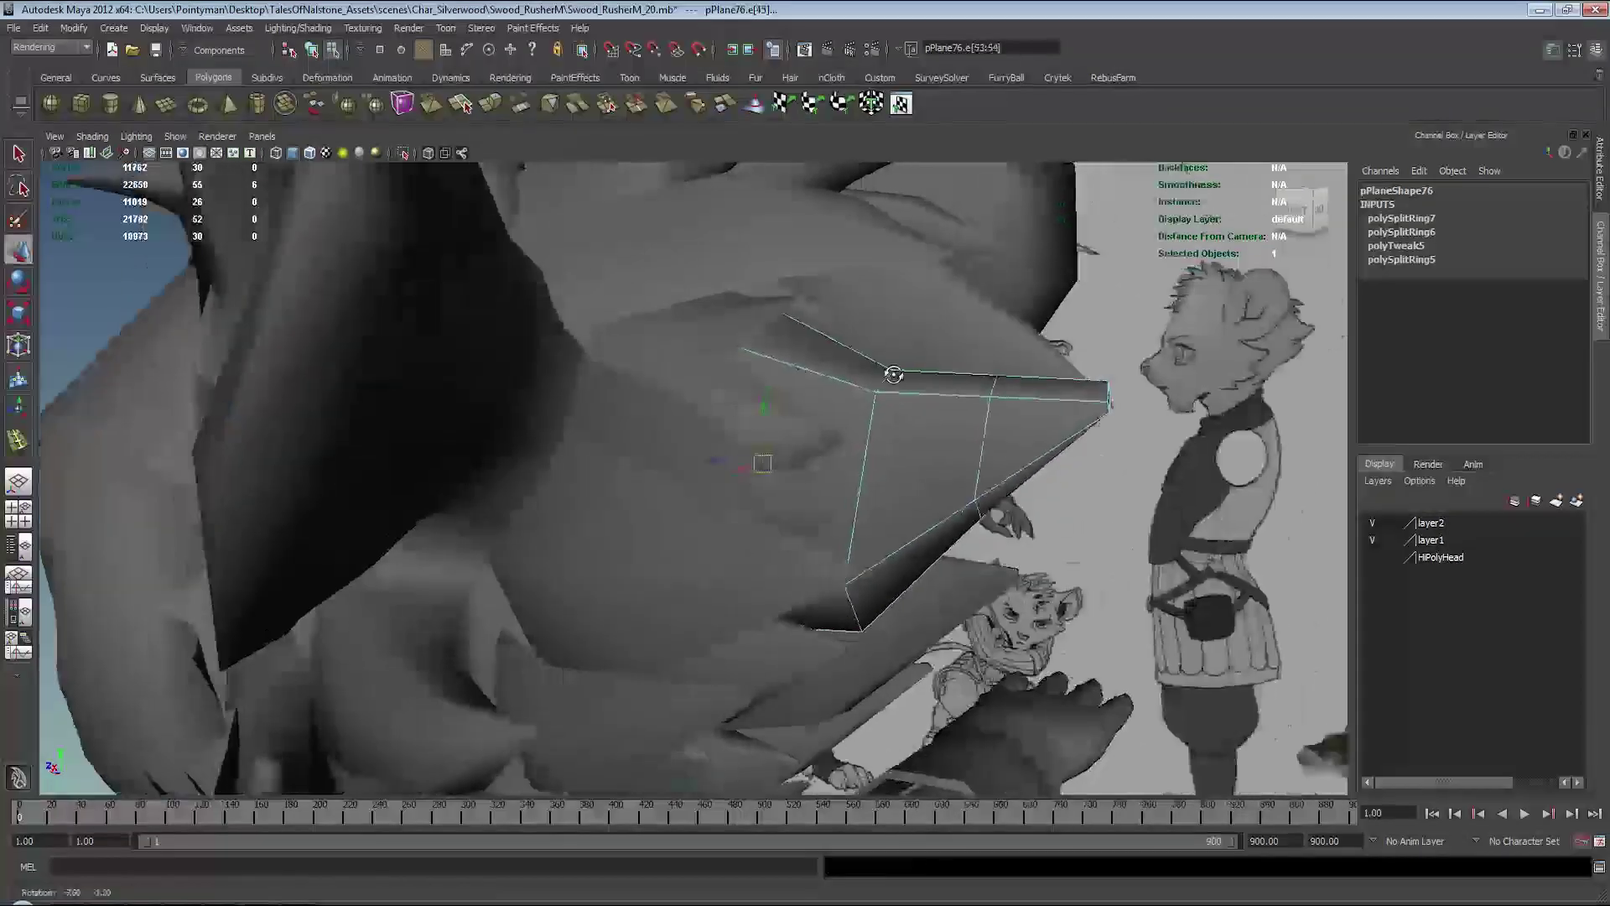
- In wireframe side view, shift pPlane76's selected edge down and convert it to vertices
key(4)
key(w)
alt+drag(762, 459, 860, 384)
middle_drag(860, 384, 863, 396)
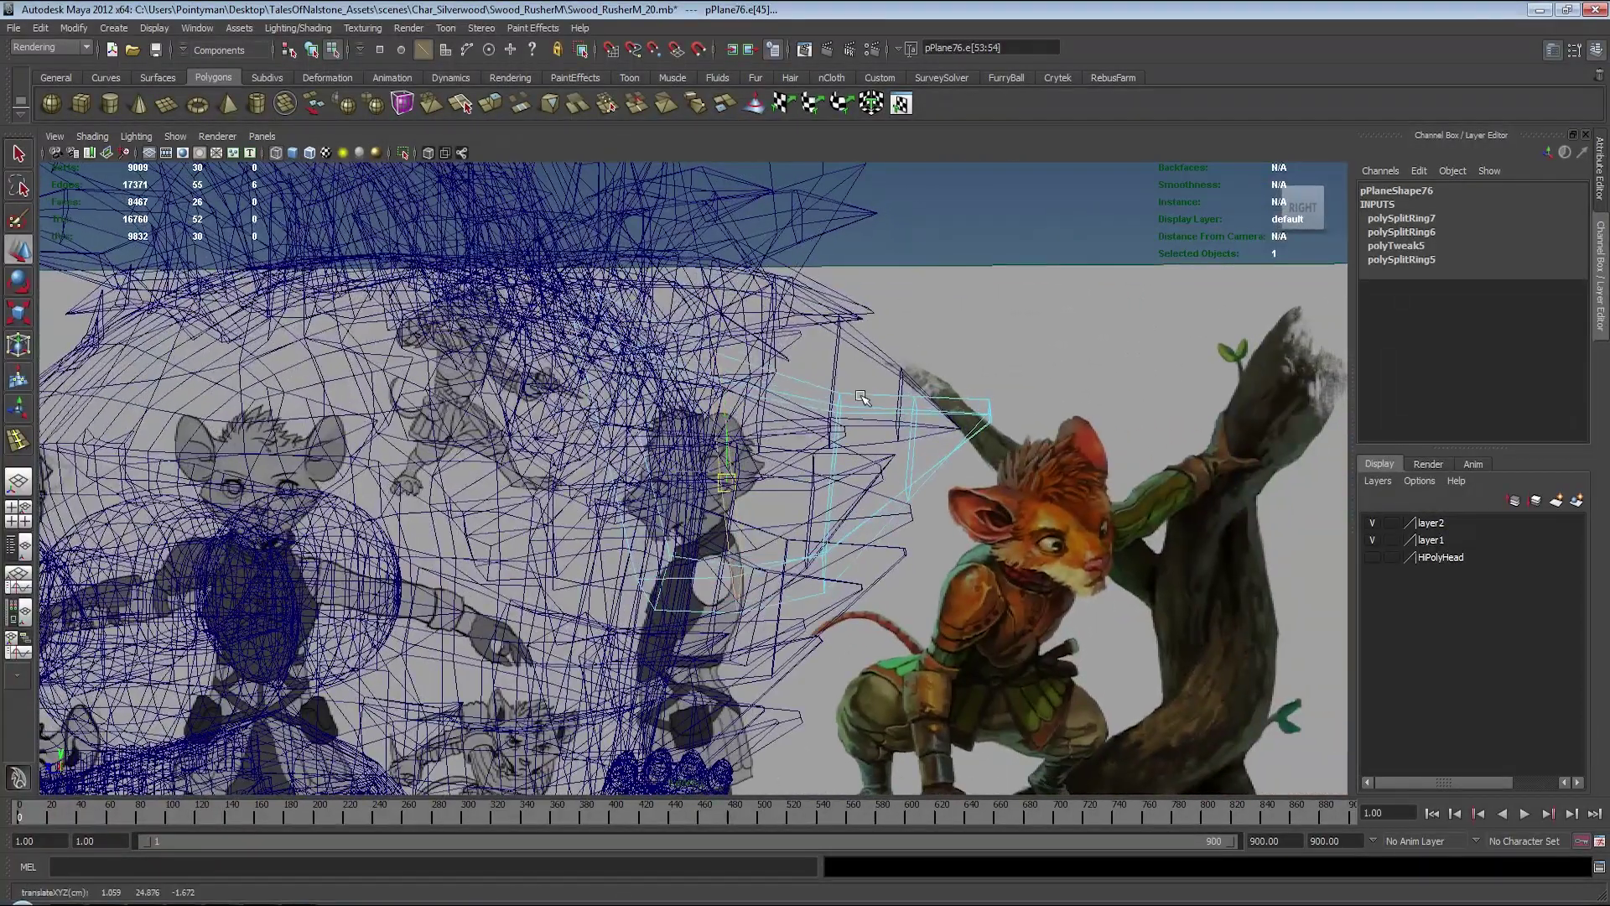
key(r)
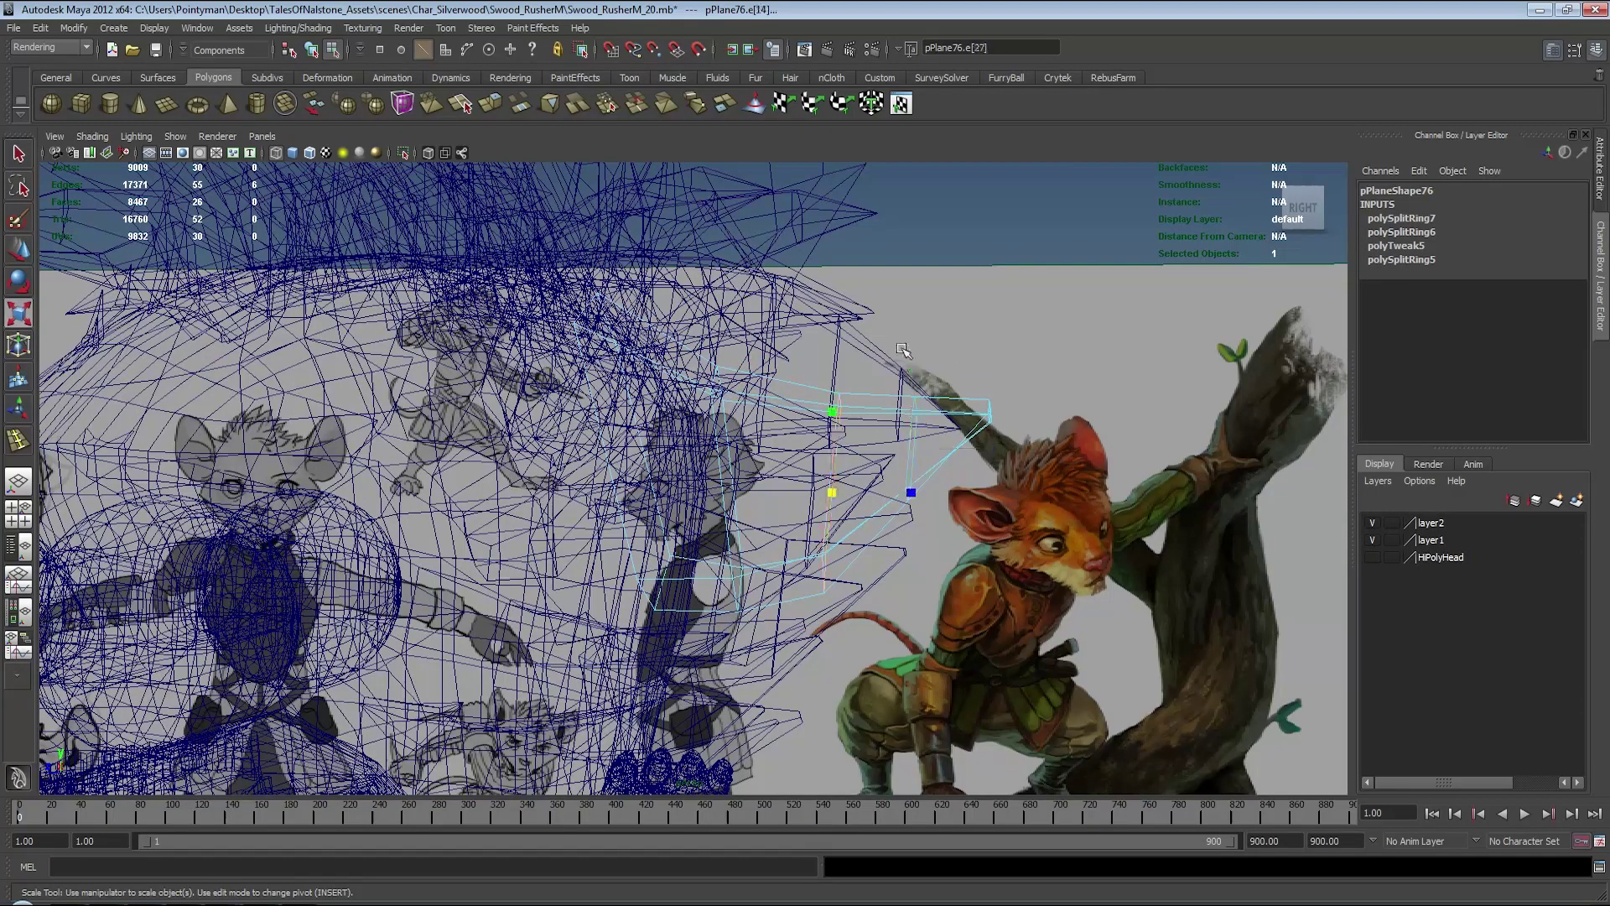
key(w)
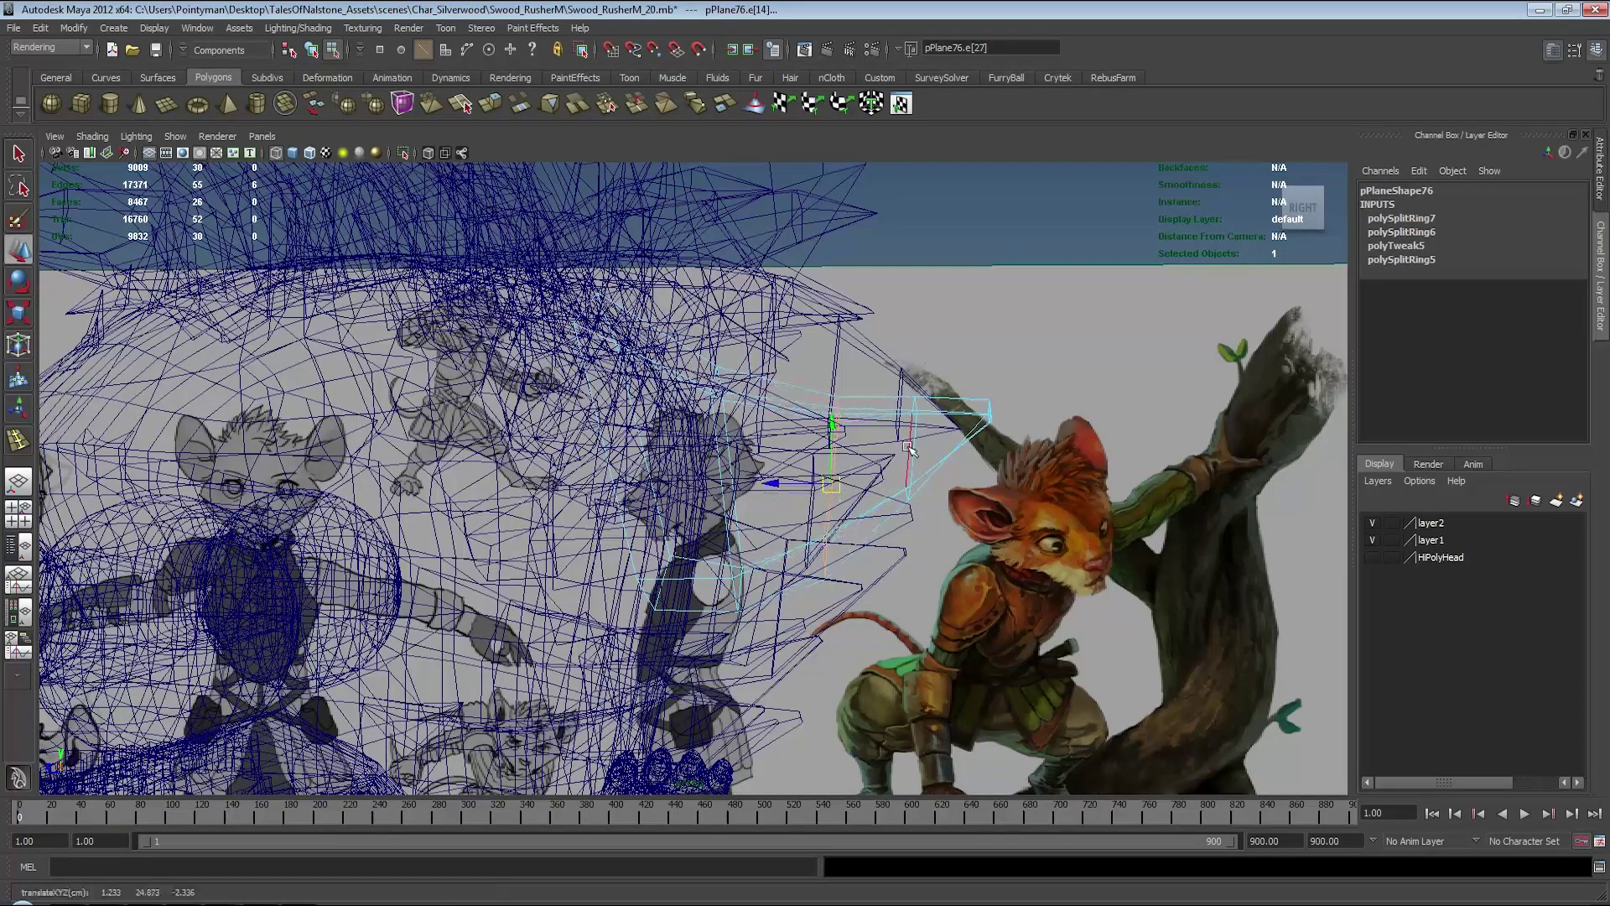
middle_drag(926, 426, 969, 362)
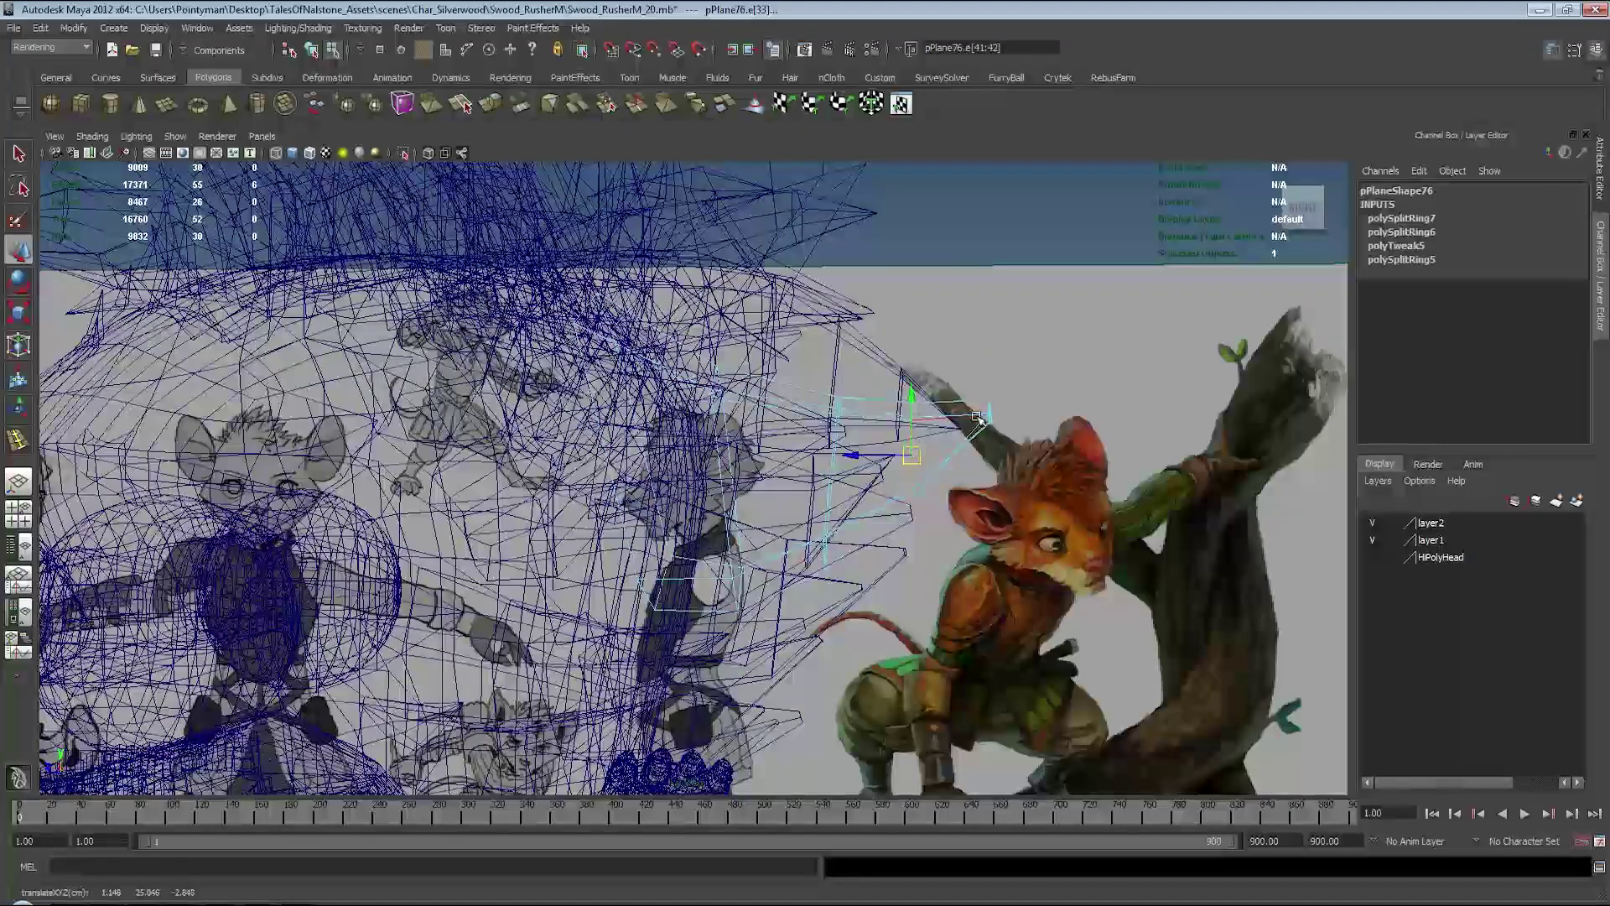
right_drag(978, 418, 931, 419)
key(f)
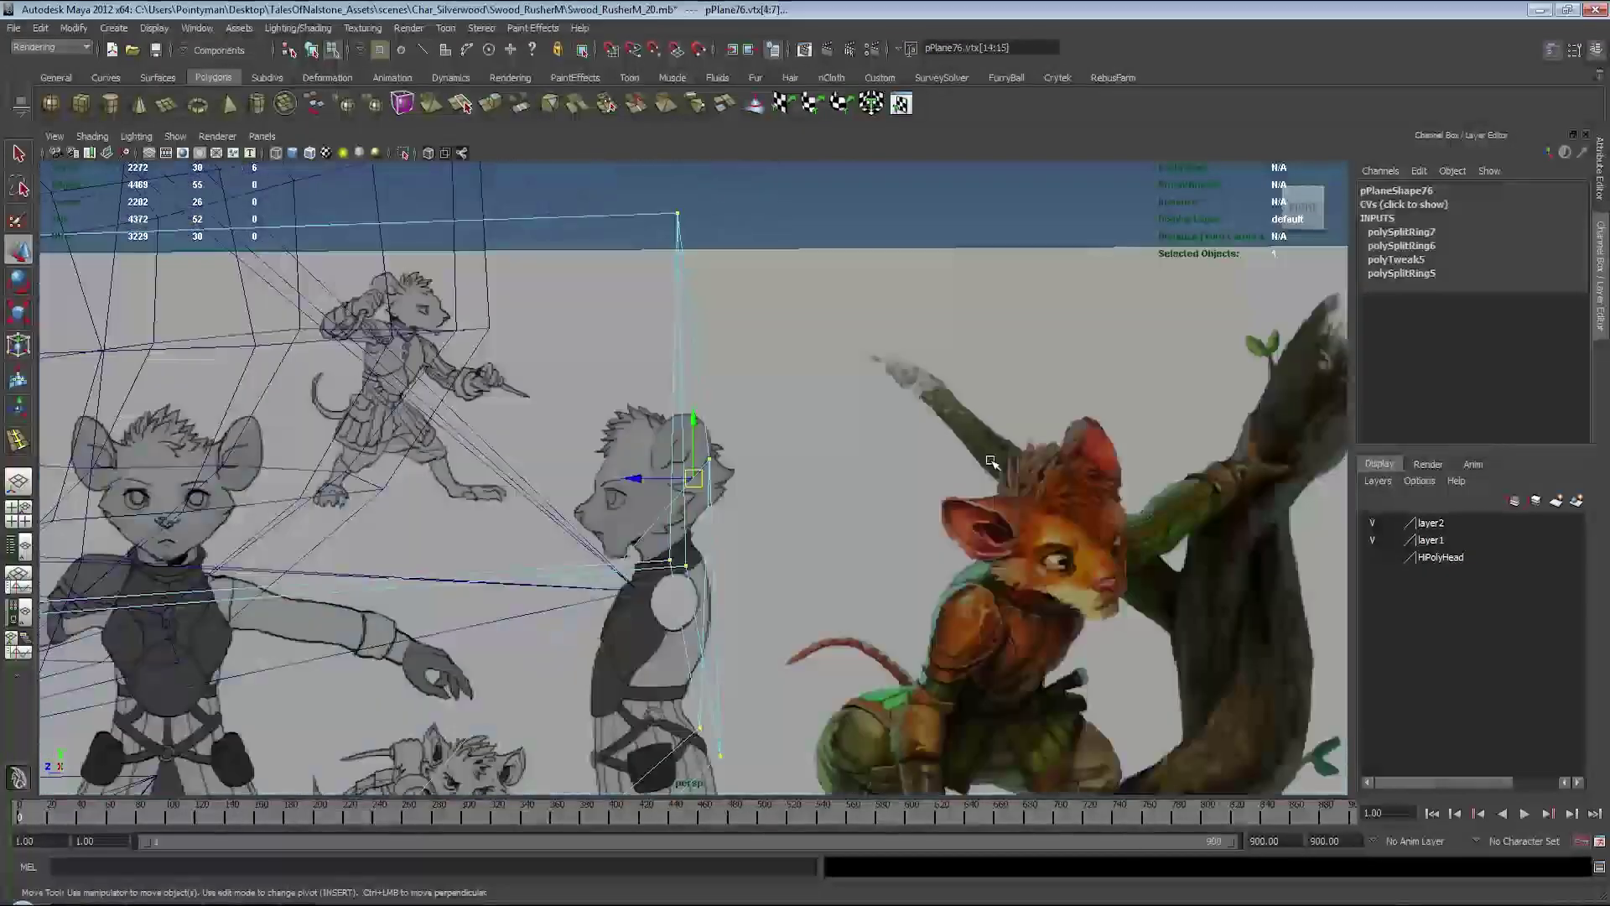
key(ctrl+z)
key(ctrl+z)
- Merge pPlane76's tip vertex onto its neighbour and nudge the merged tip into place
shift+right_drag(650, 356, 554, 357)
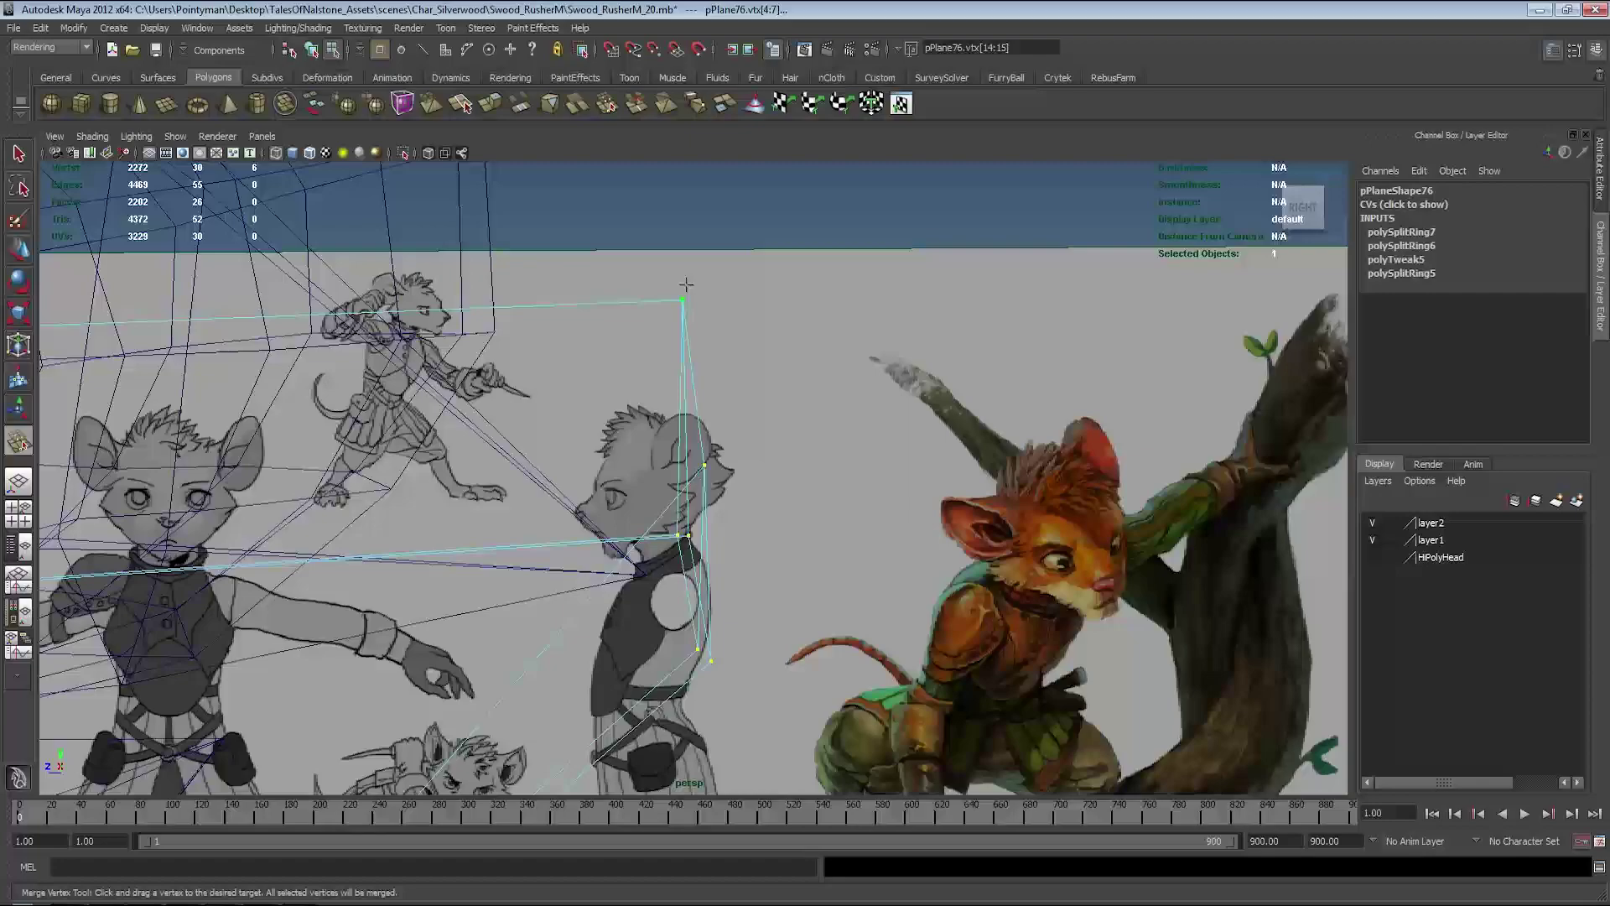
mouse_move(683, 299)
mouse_down()
mouse_move(705, 465)
mouse_move(755, 469)
mouse_up()
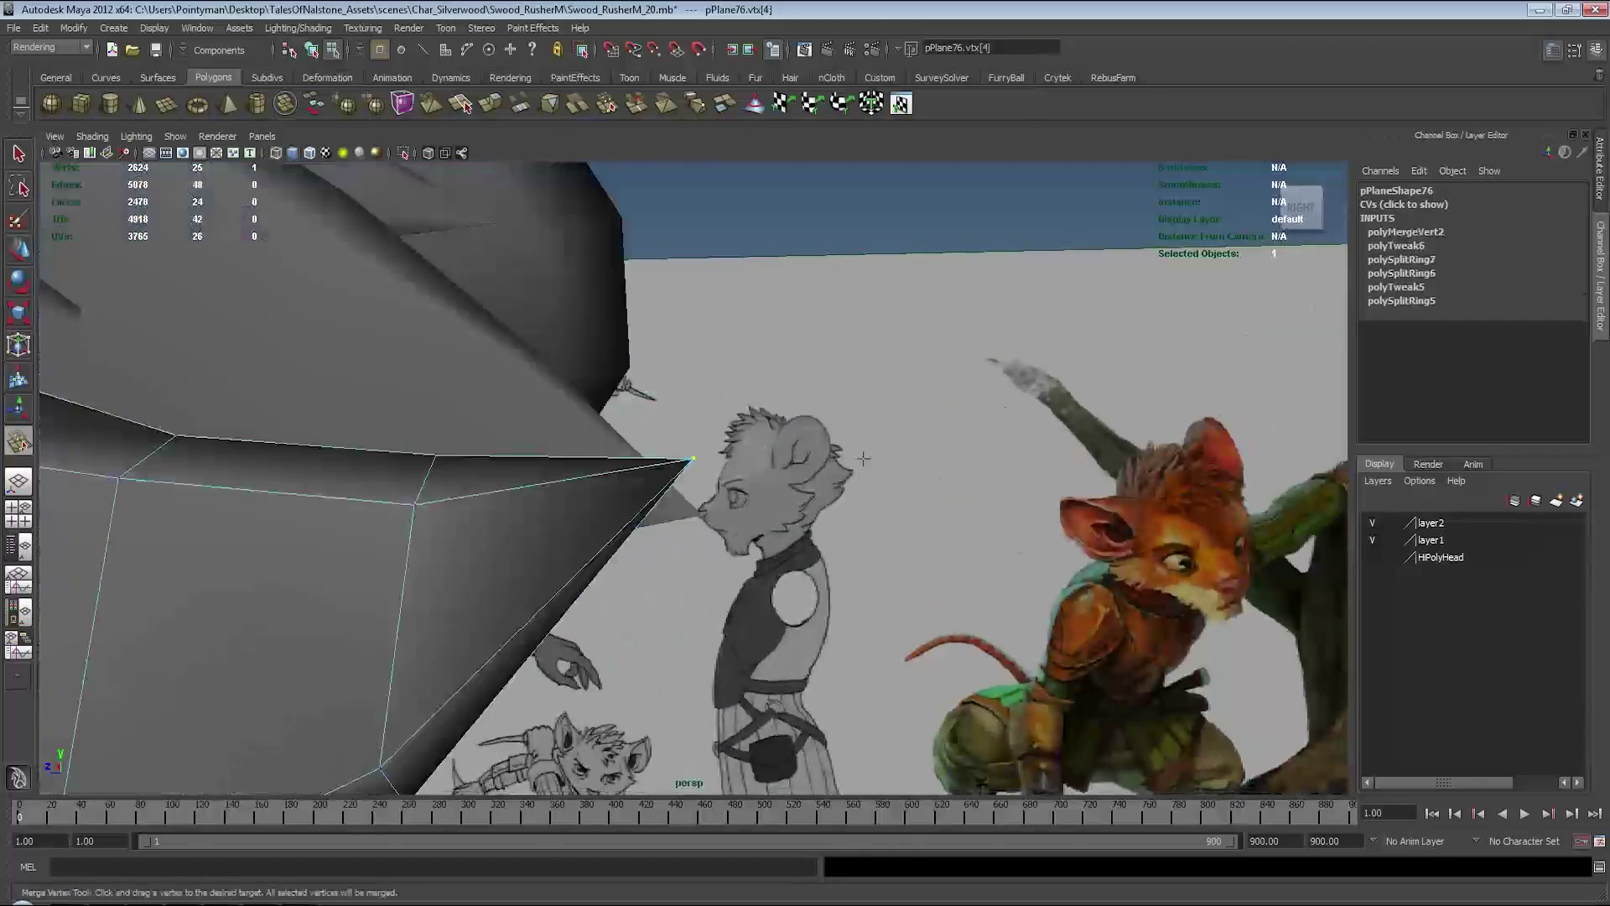
alt+right_drag(696, 470, 797, 470)
key(space)
key(space)
key(w)
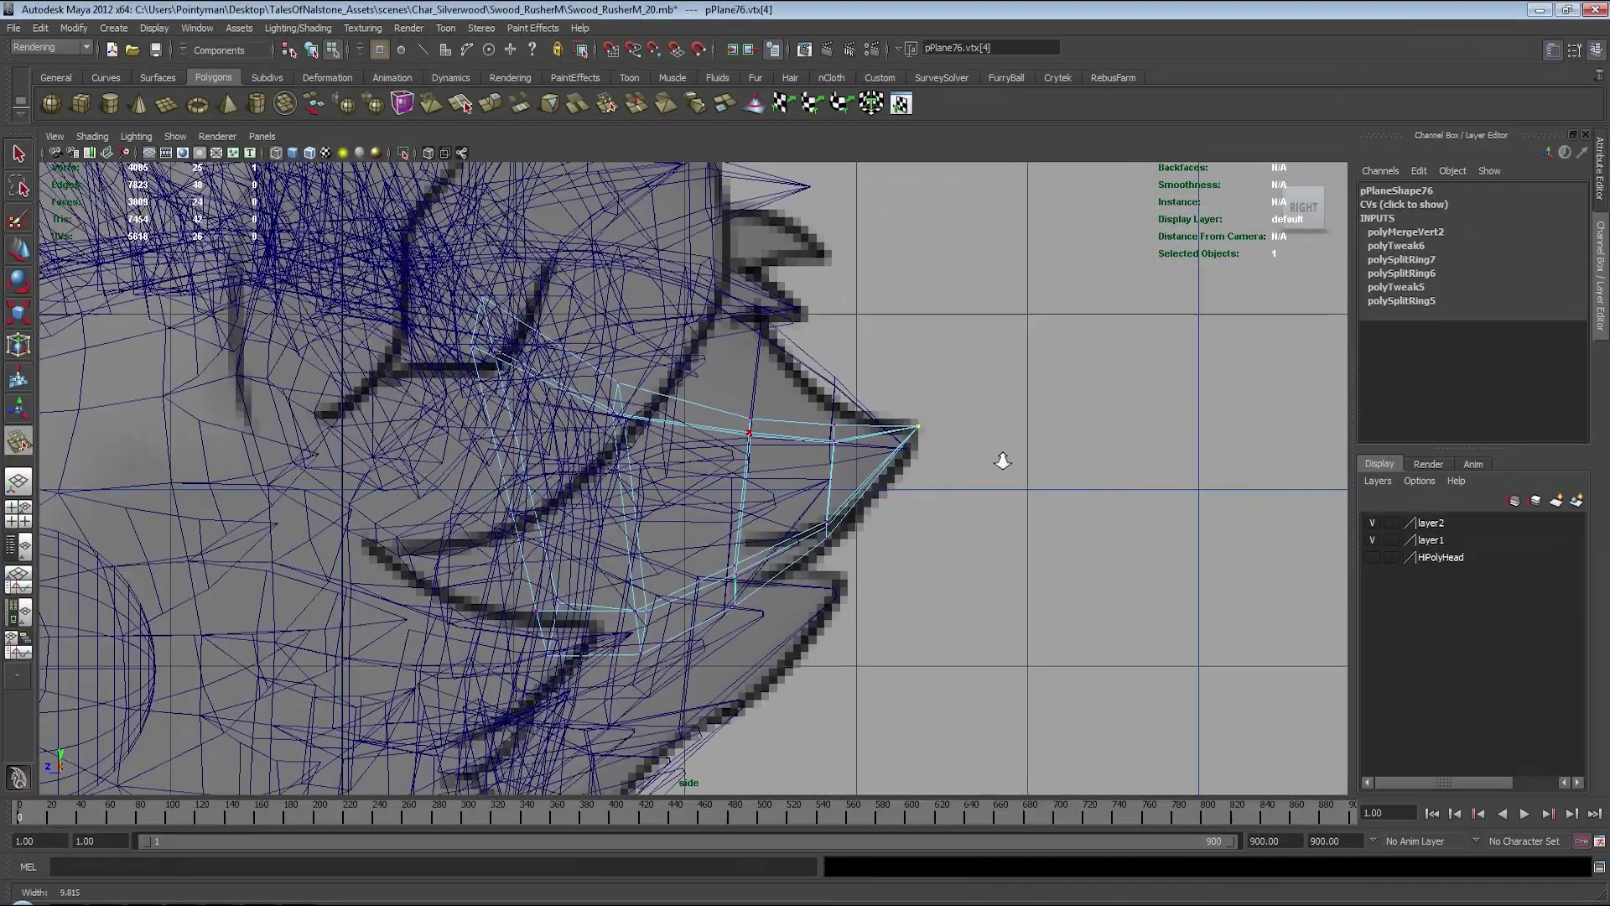
scroll(1006, 461, up, 3)
middle_drag(1007, 461, 1004, 468)
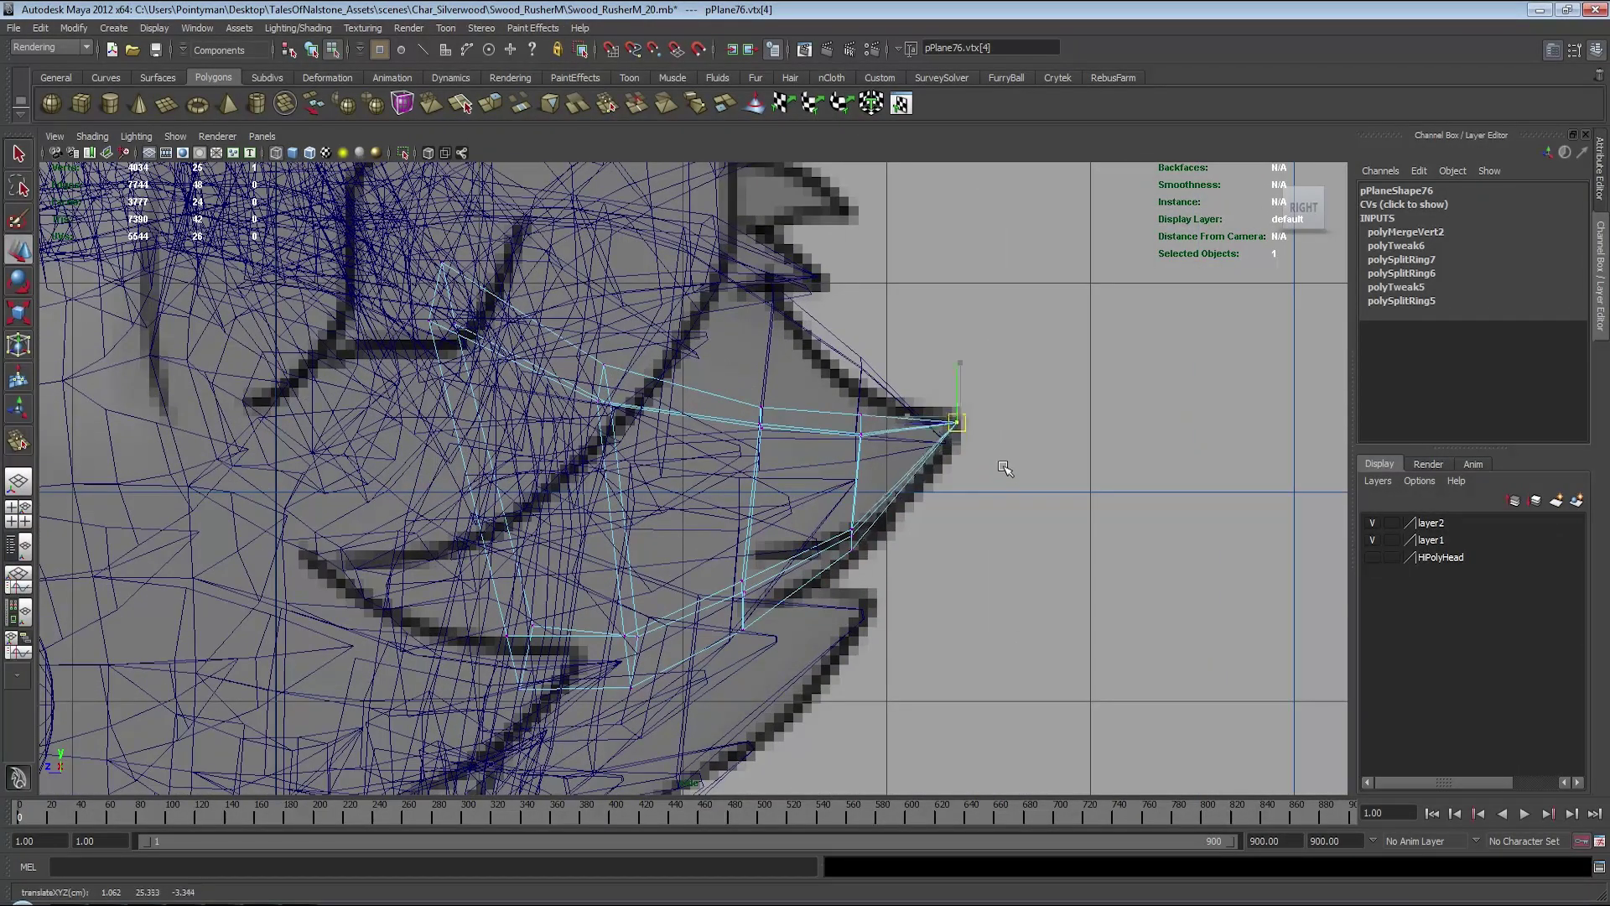
- Move the next edge vertex along the sketch and scale the middle column vertically straight
click(857, 419)
key(w)
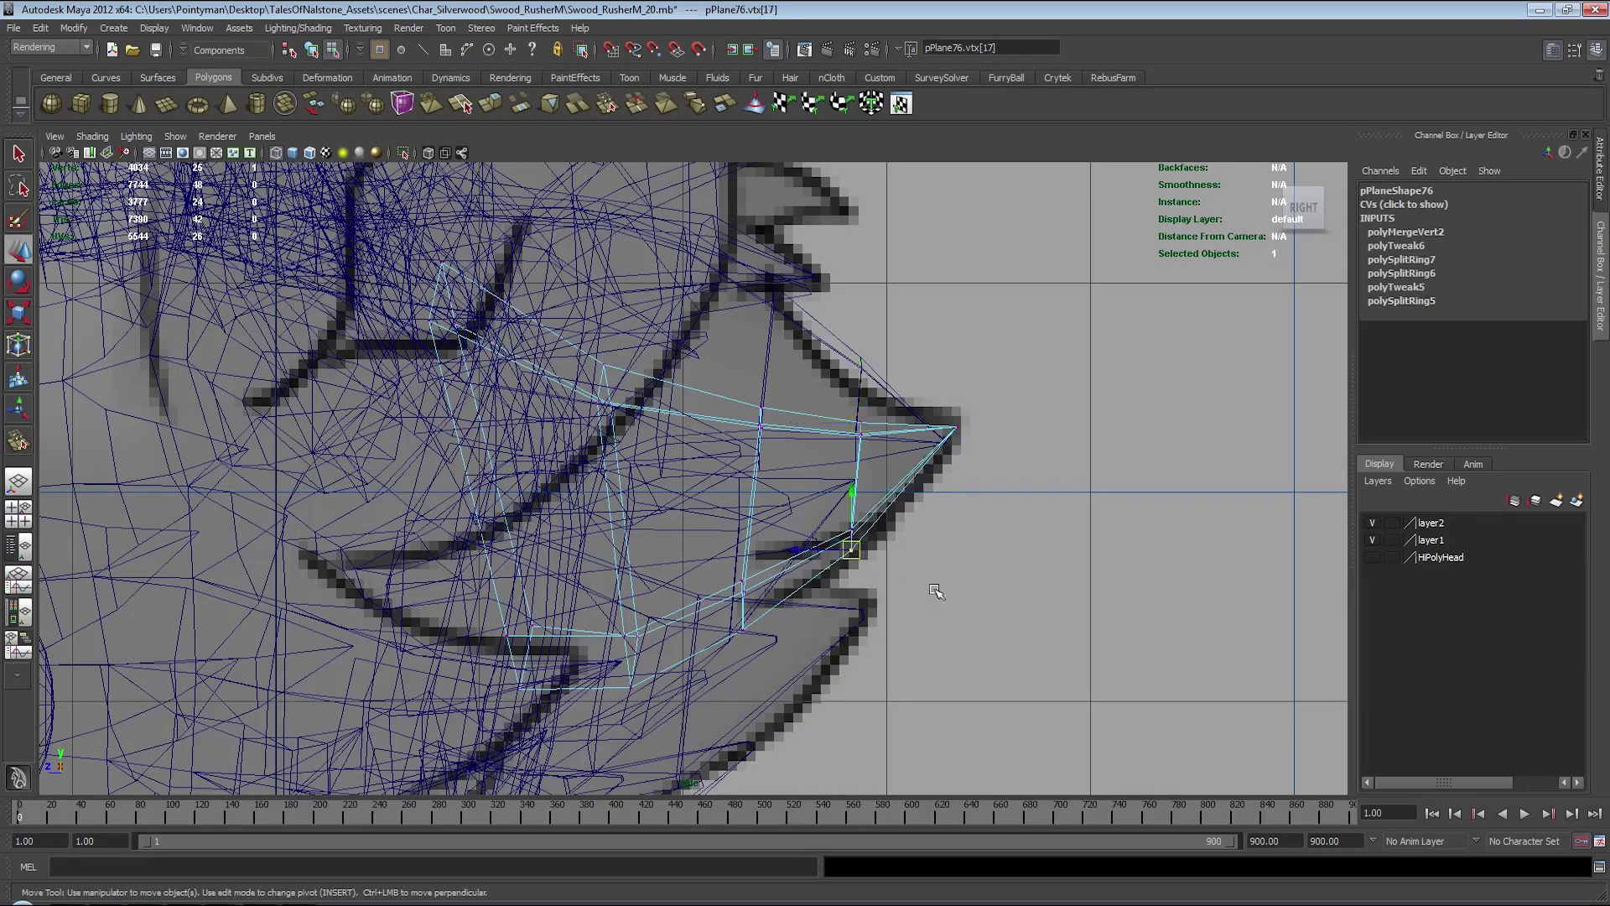
middle_drag(936, 591, 941, 588)
drag(752, 382, 829, 711)
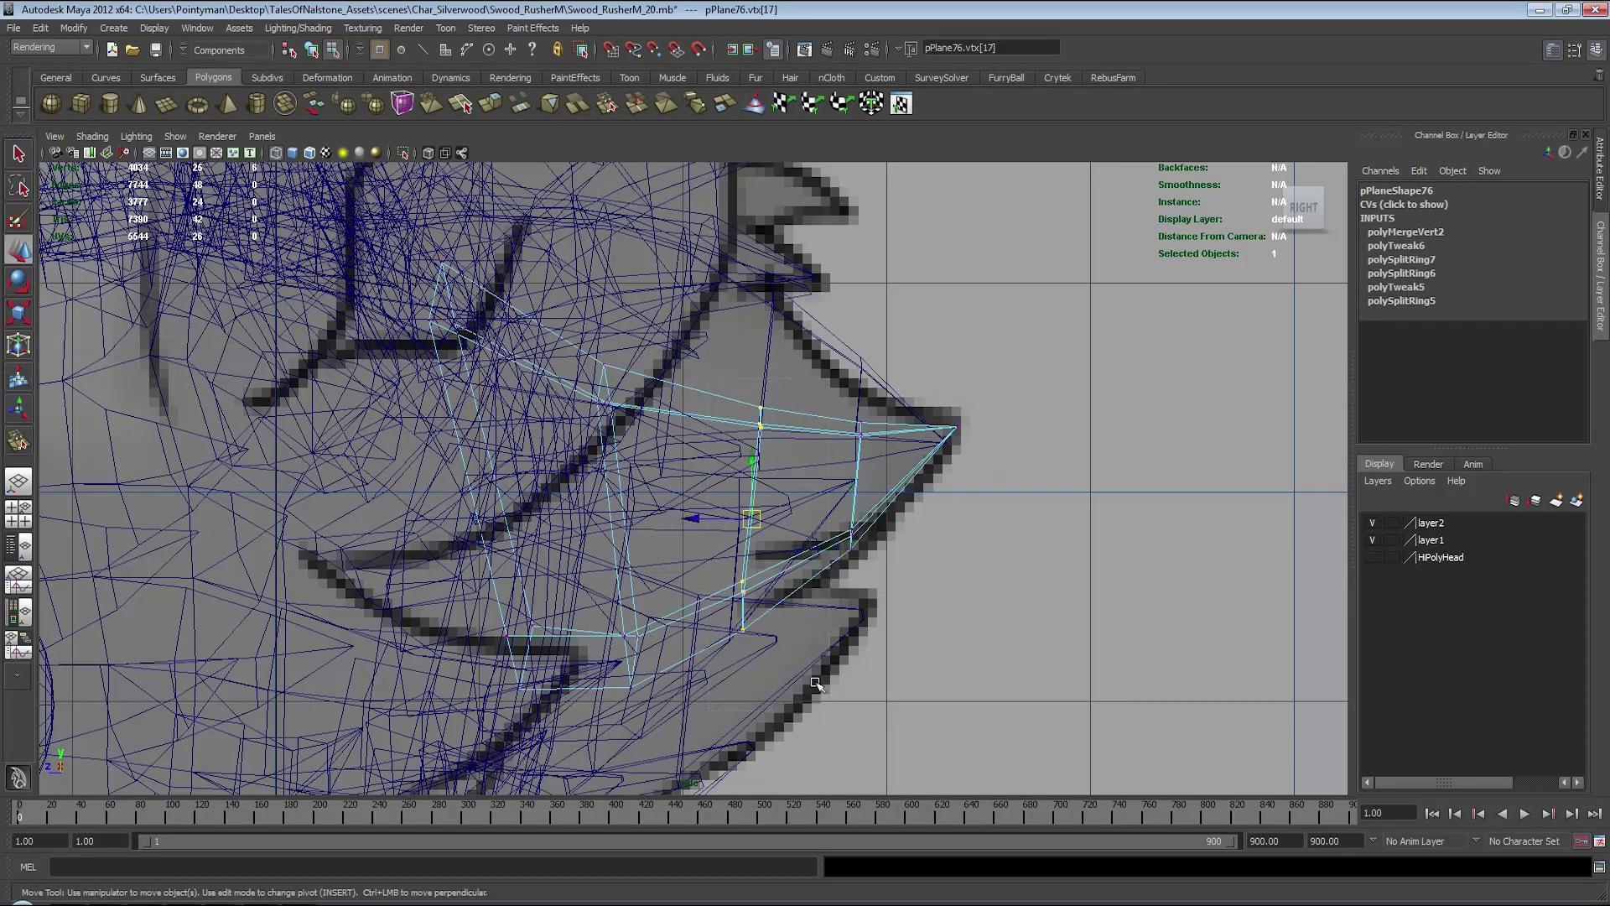
key(e)
key(r)
middle_drag(829, 524, 778, 520)
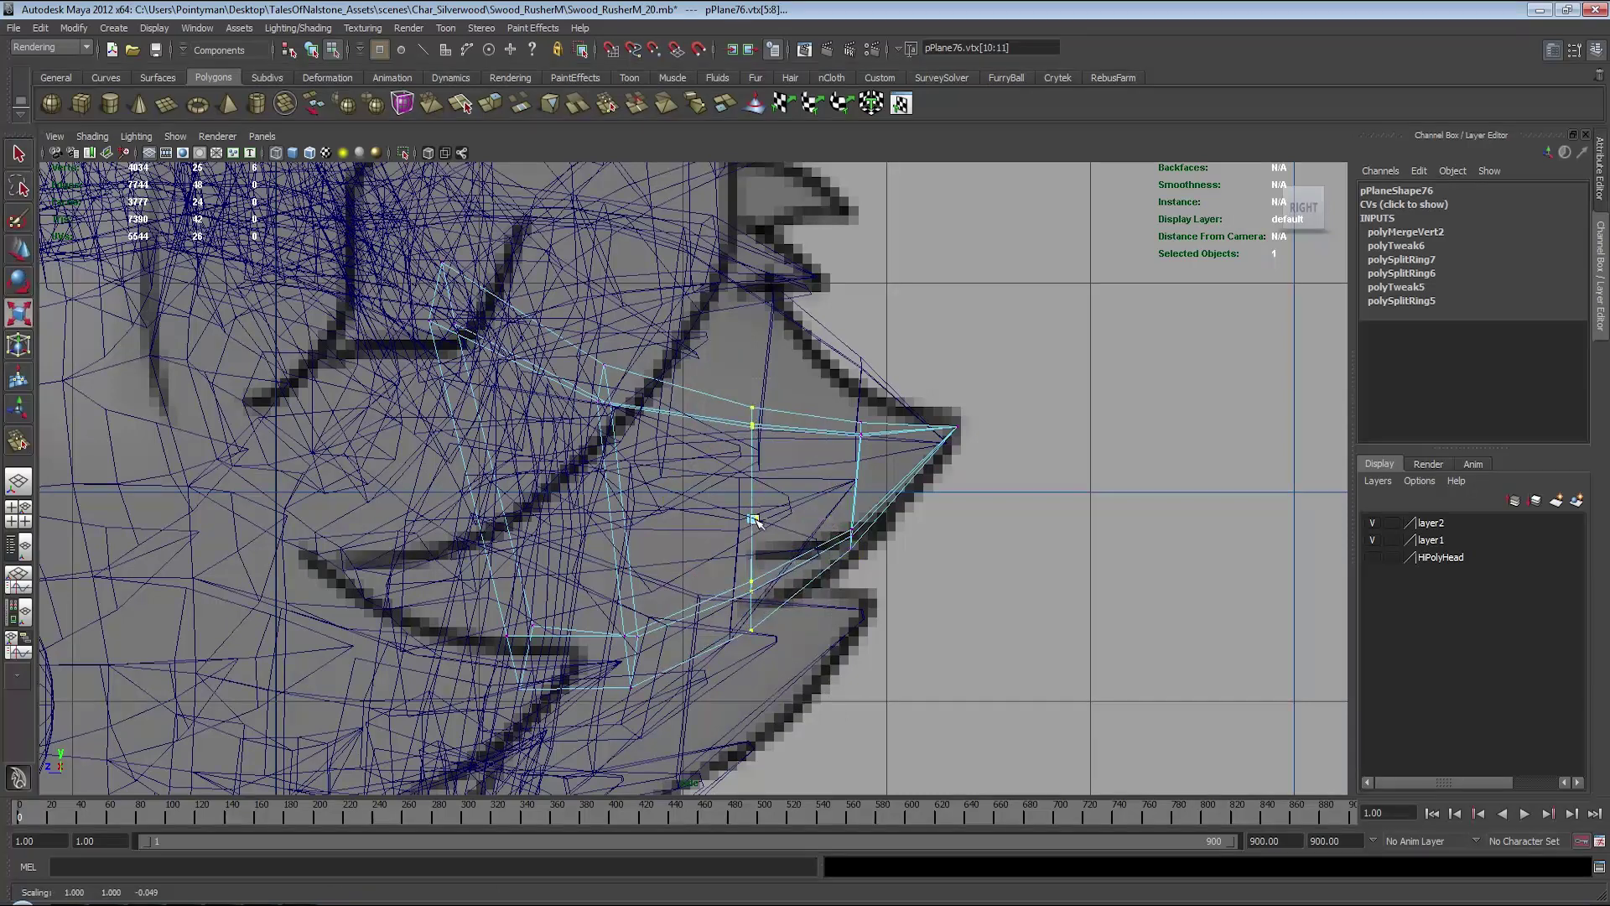
- Rotate and reposition vertices to bend pPlane76 against the head, then reselect the card
key(w)
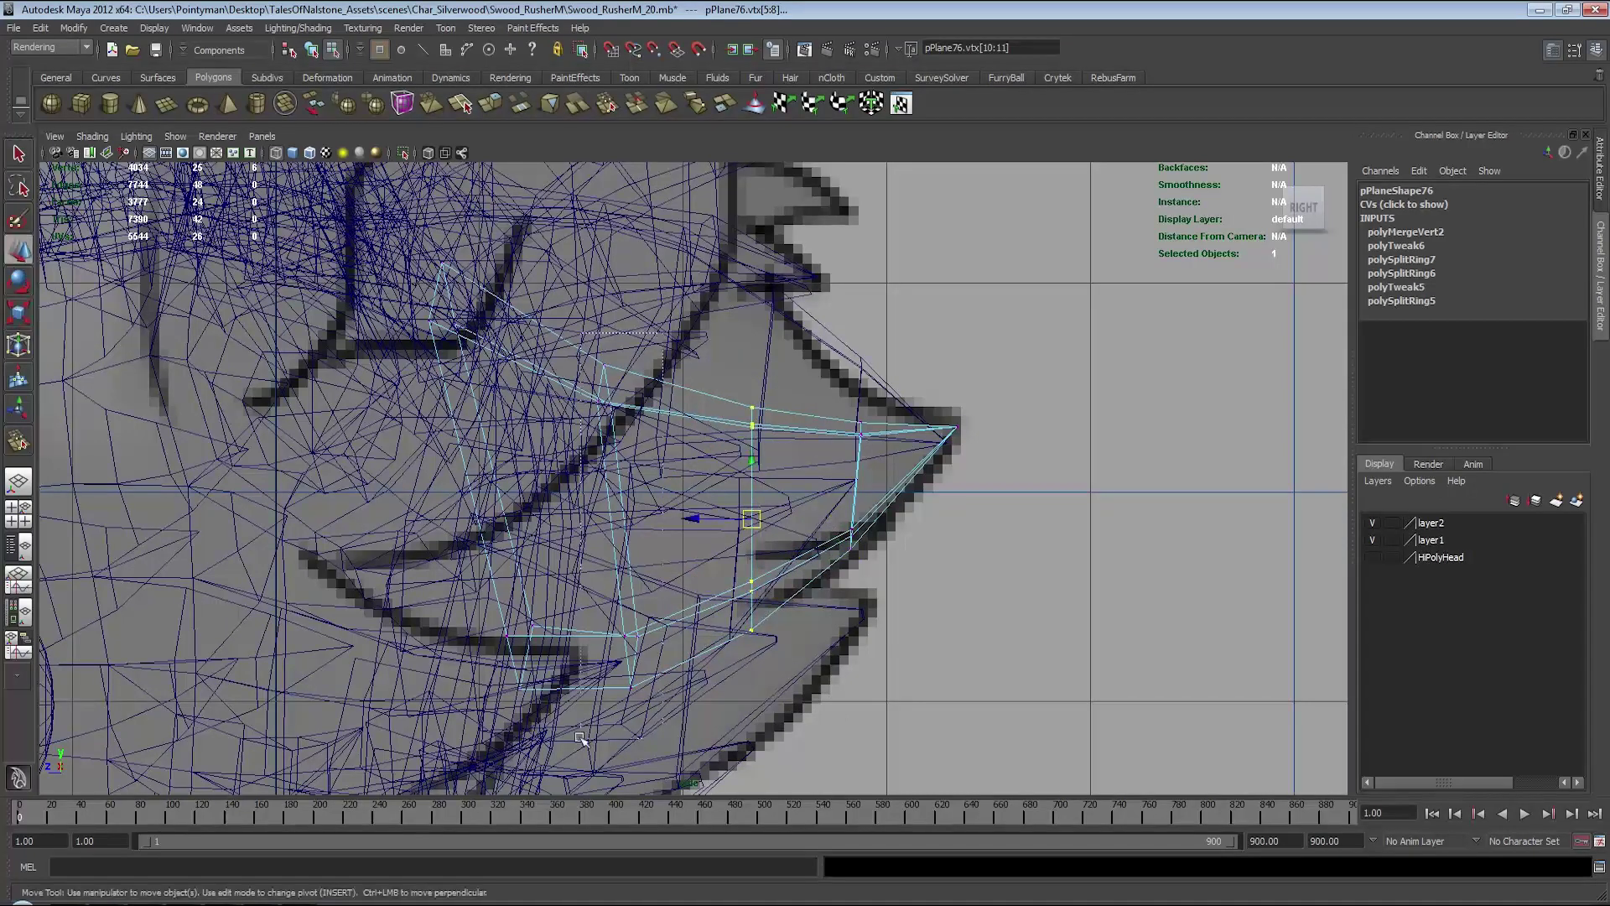
key(e)
drag(694, 509, 713, 503)
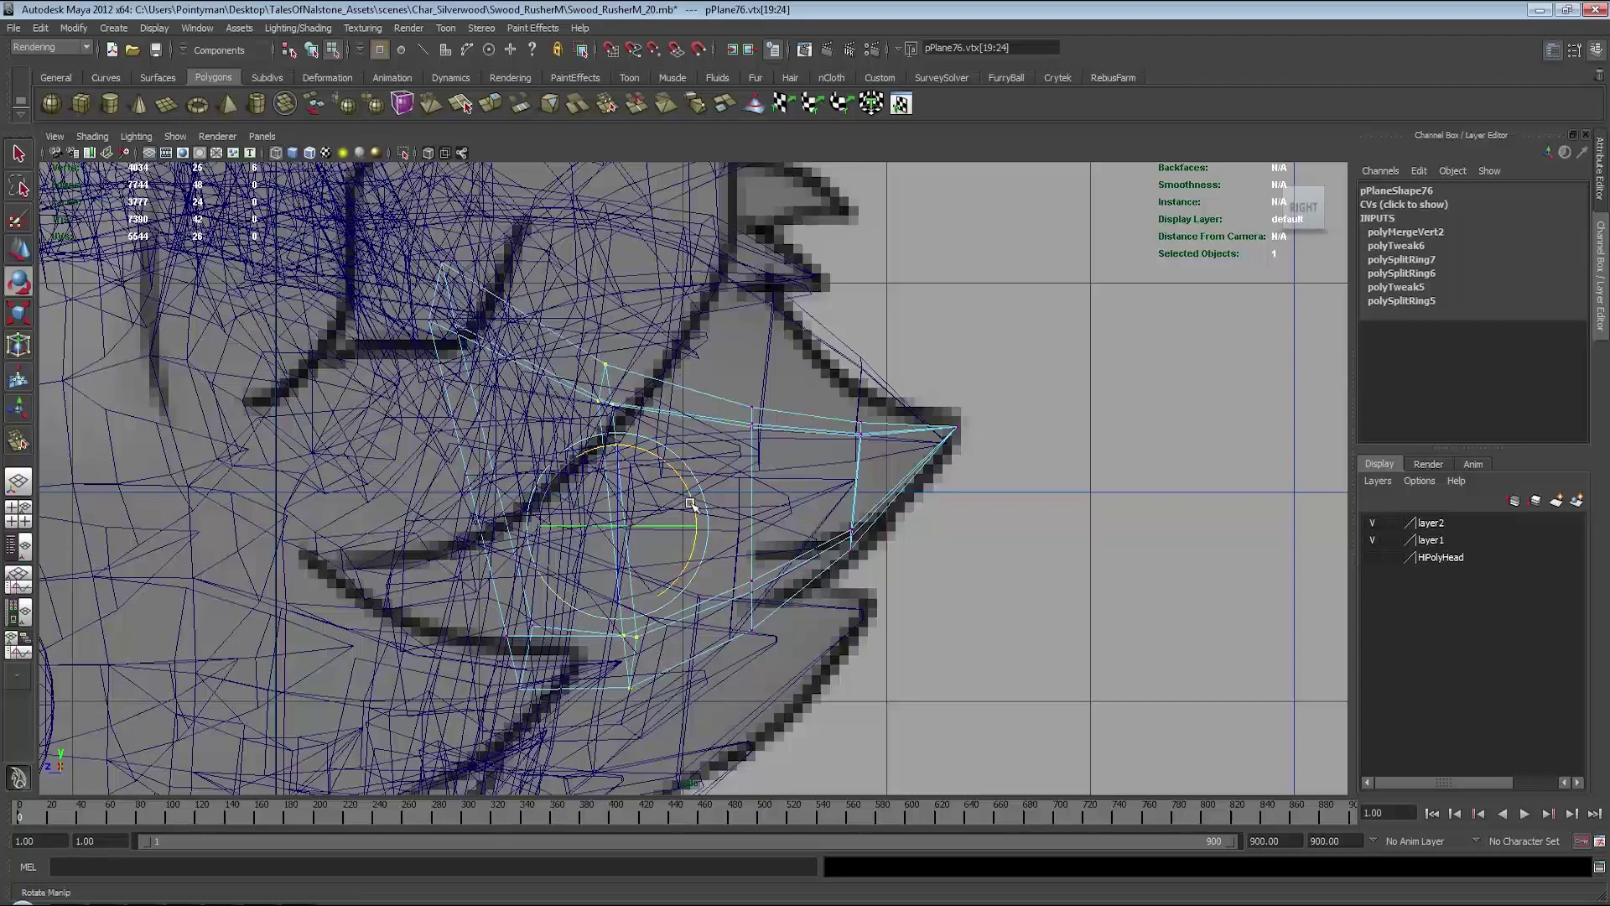
key(w)
middle_drag(780, 495, 820, 491)
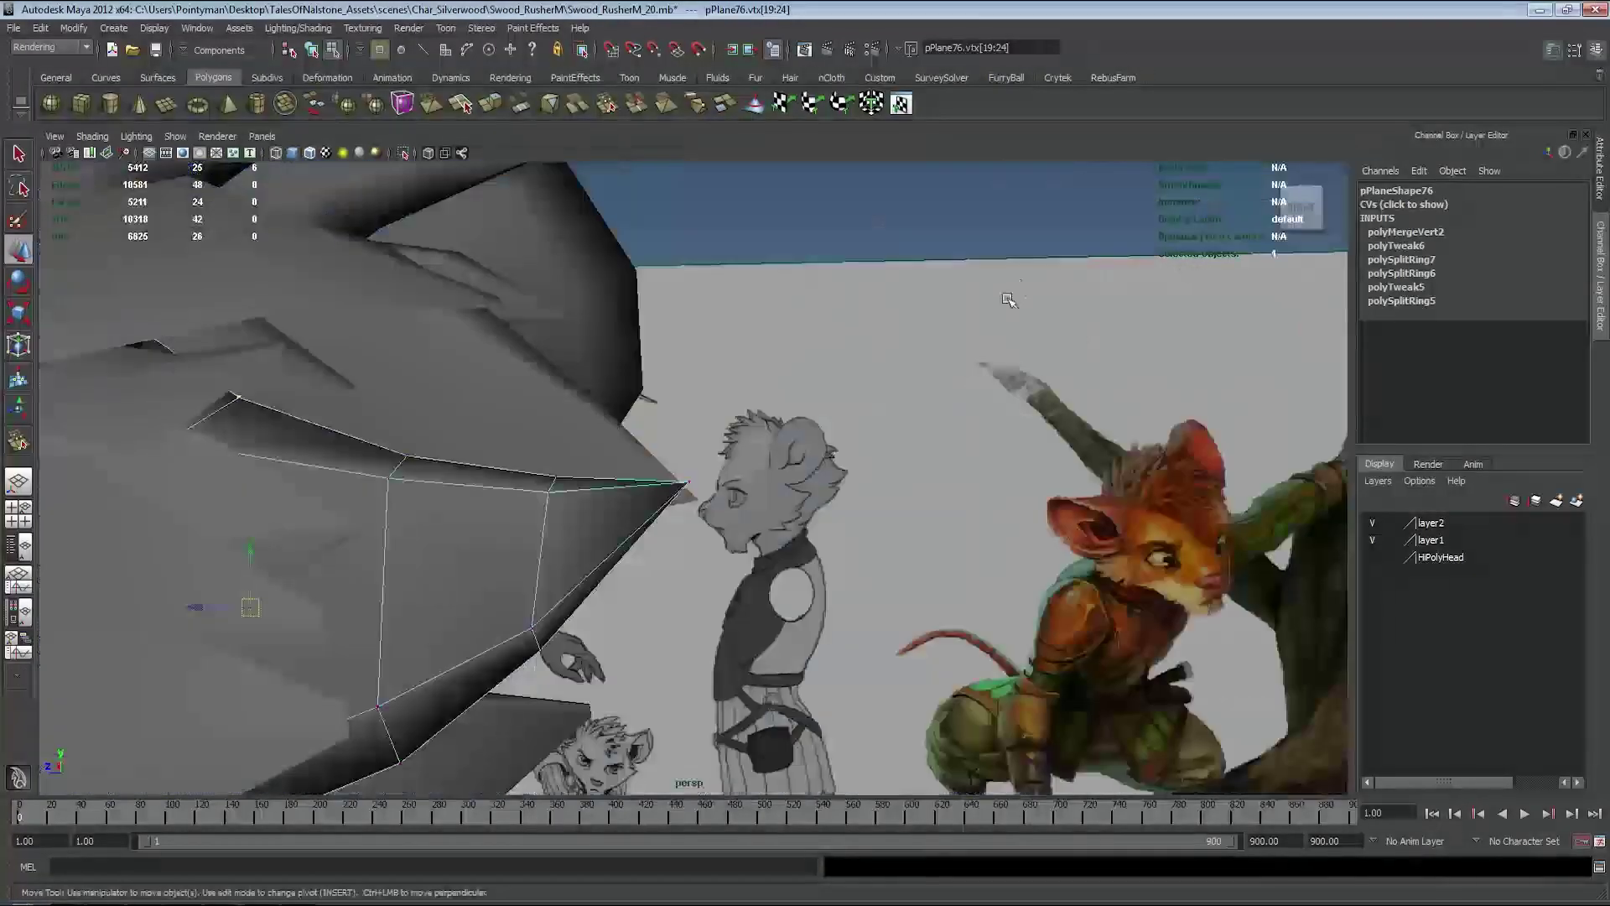
mouse_move(946, 341)
alt+mouse_down()
mouse_move(754, 506)
mouse_move(630, 453)
mouse_move(871, 522)
mouse_move(797, 501)
alt+mouse_up()
click(627, 459)
click(629, 453)
- Select fur card pPlane56 and insert two edge loops across it
click(764, 435)
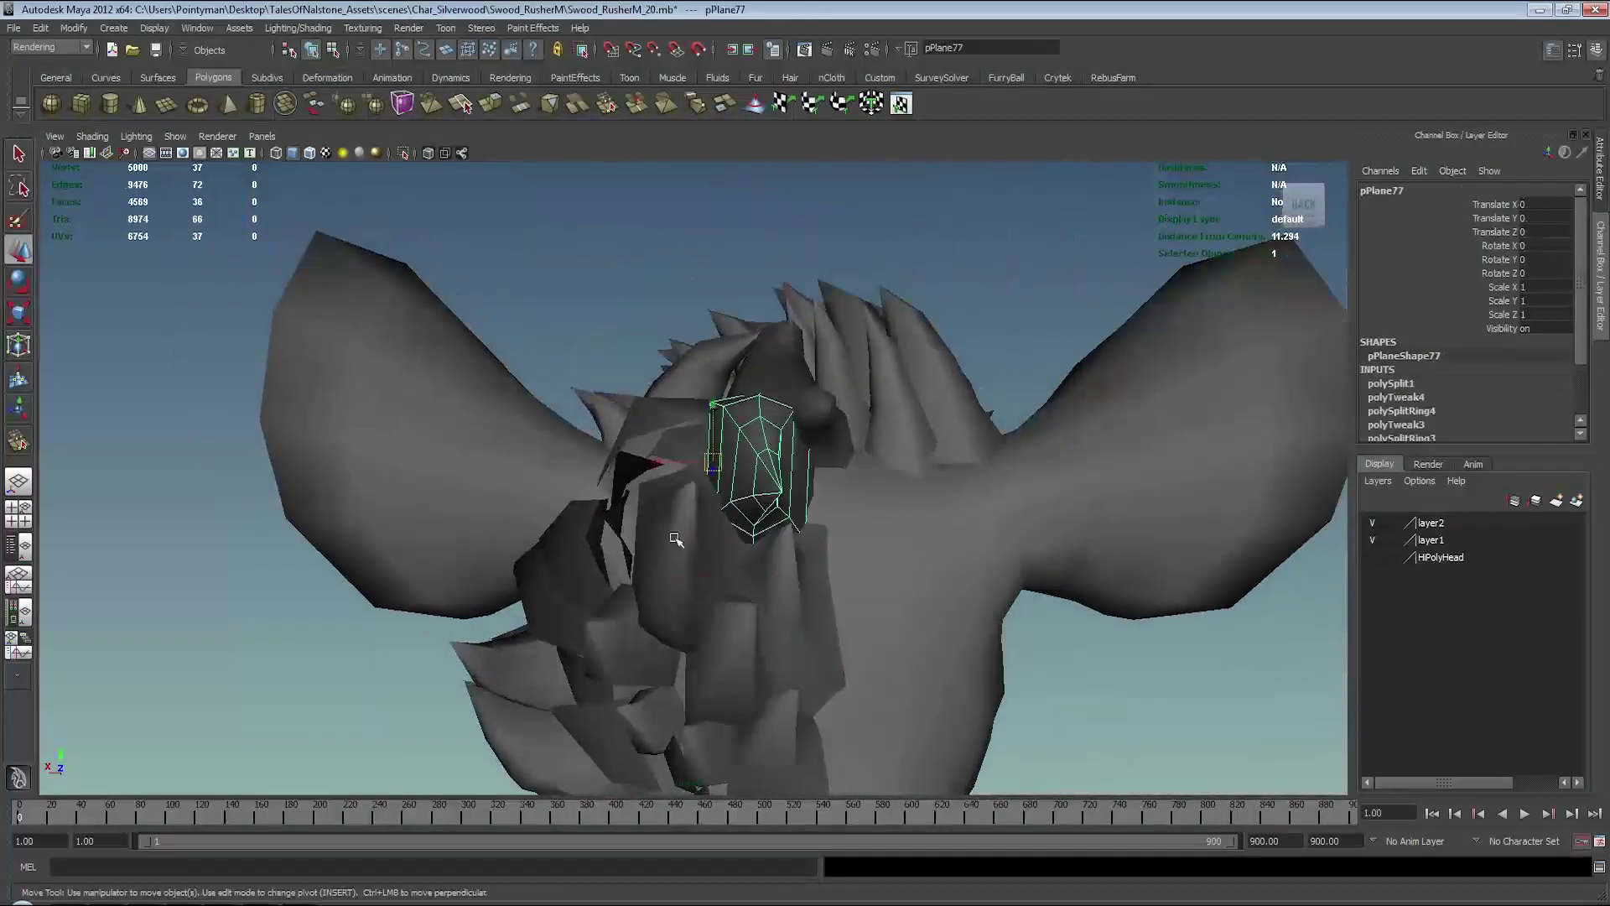
click(726, 663)
alt+drag(727, 663, 729, 499)
scroll(753, 562, up, 3)
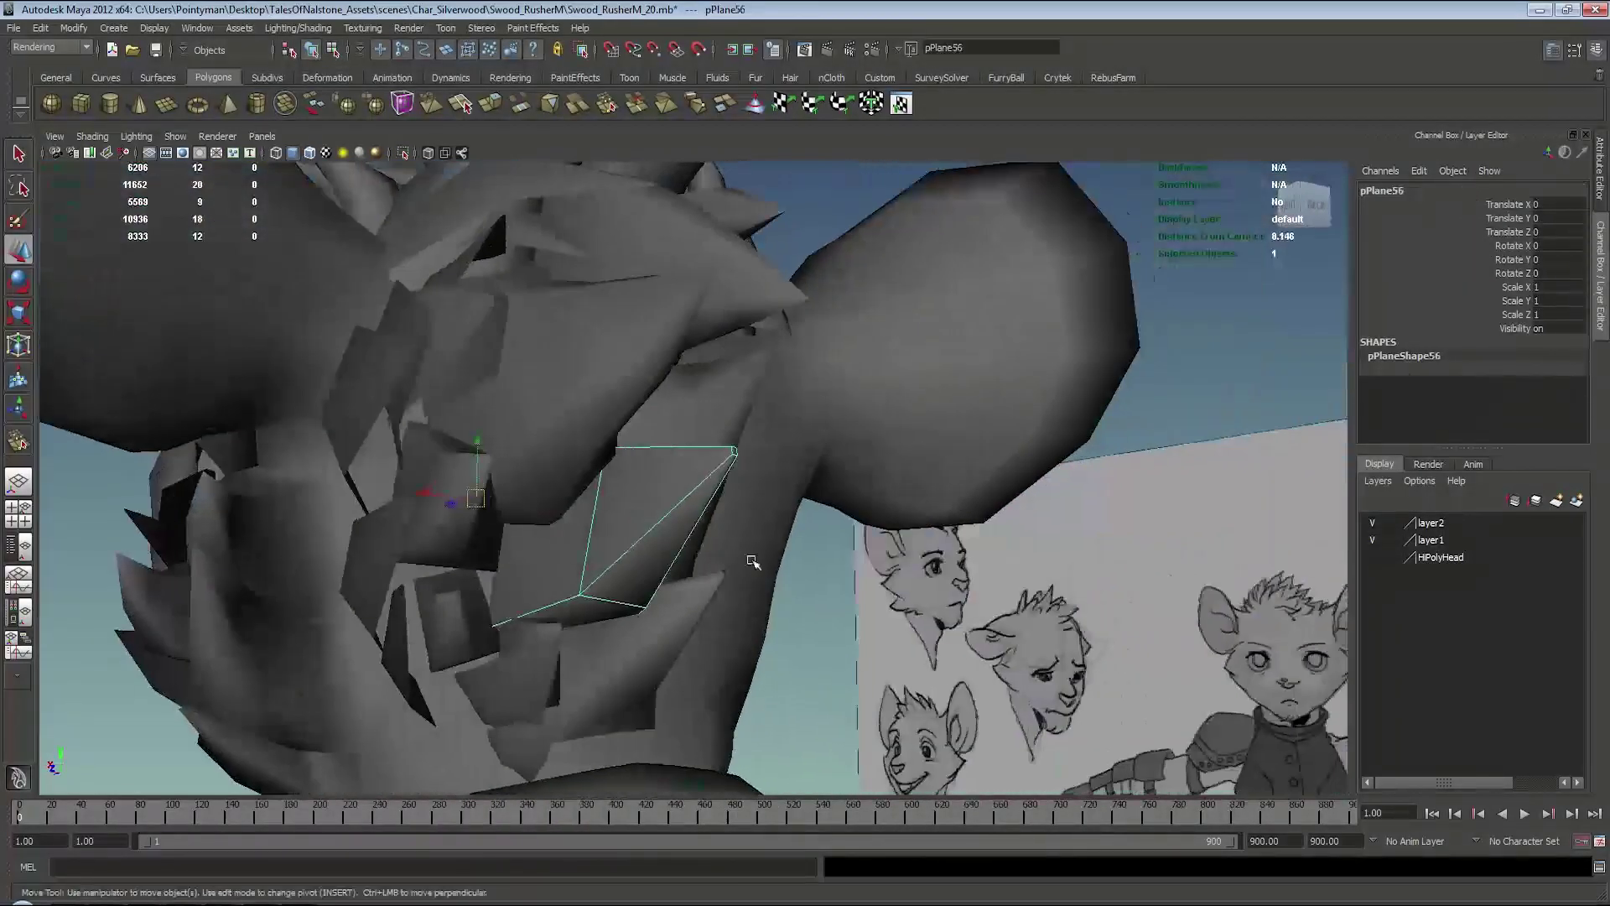
shift+right_click(641, 500)
click(565, 519)
drag(549, 611, 604, 576)
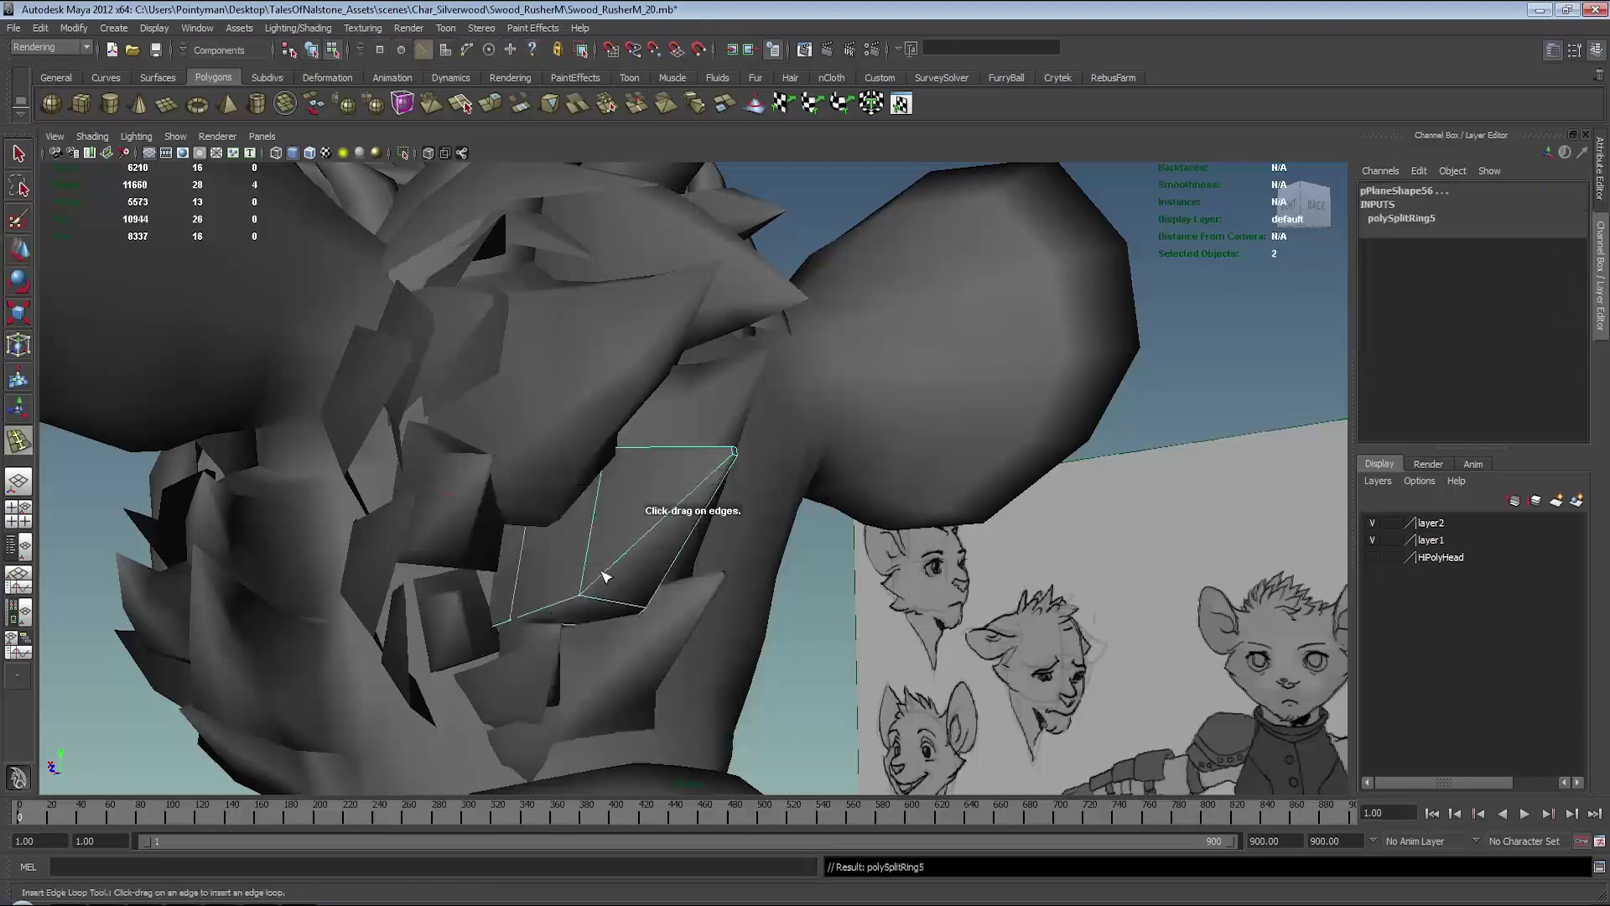
click(644, 541)
- Slide the new edge loop along the sketch and merge pPlane56's tip corner vertices
key(w)
key(4)
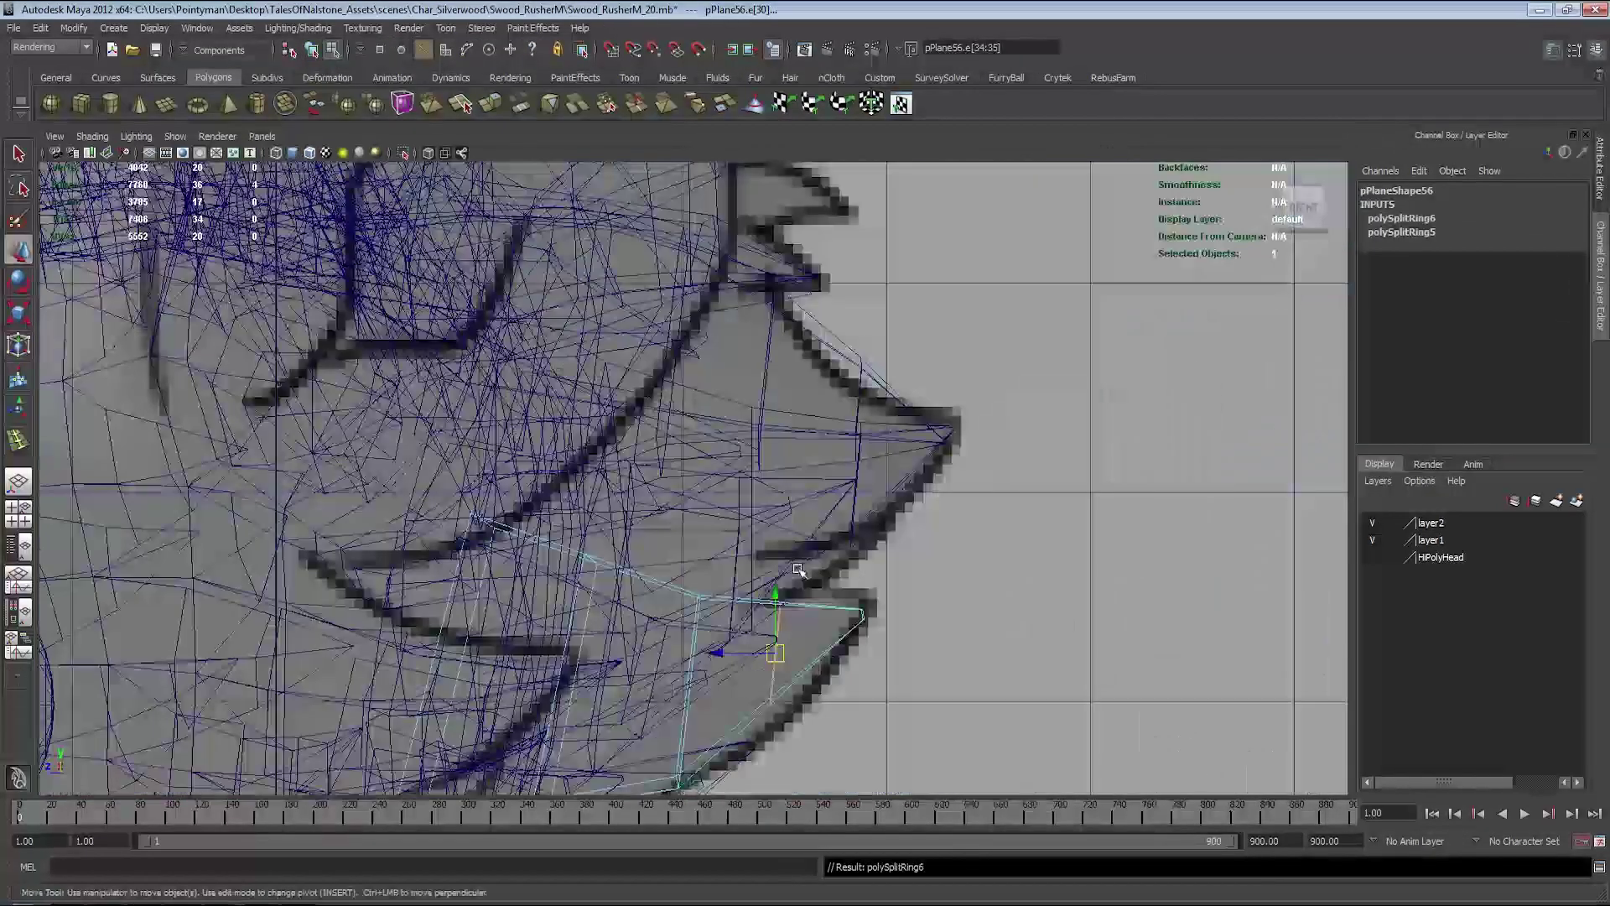
drag(812, 478, 872, 476)
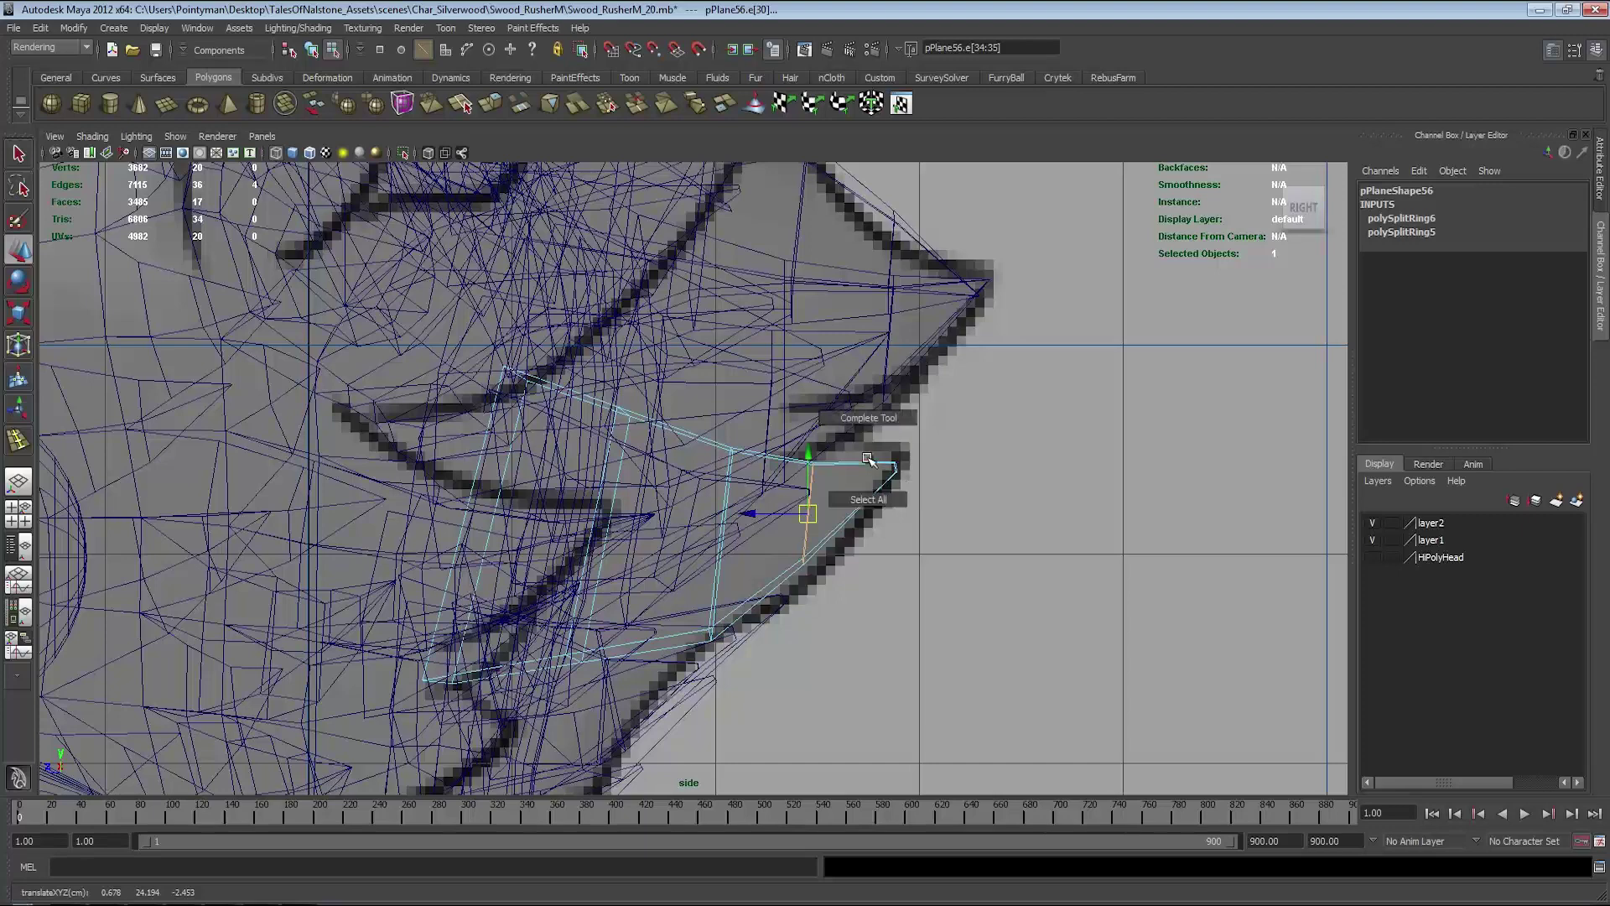
right_drag(872, 469, 822, 468)
mouse_move(876, 448)
mouse_down()
mouse_move(915, 518)
mouse_move(894, 463)
mouse_up()
shift+right_click(845, 513)
click(769, 507)
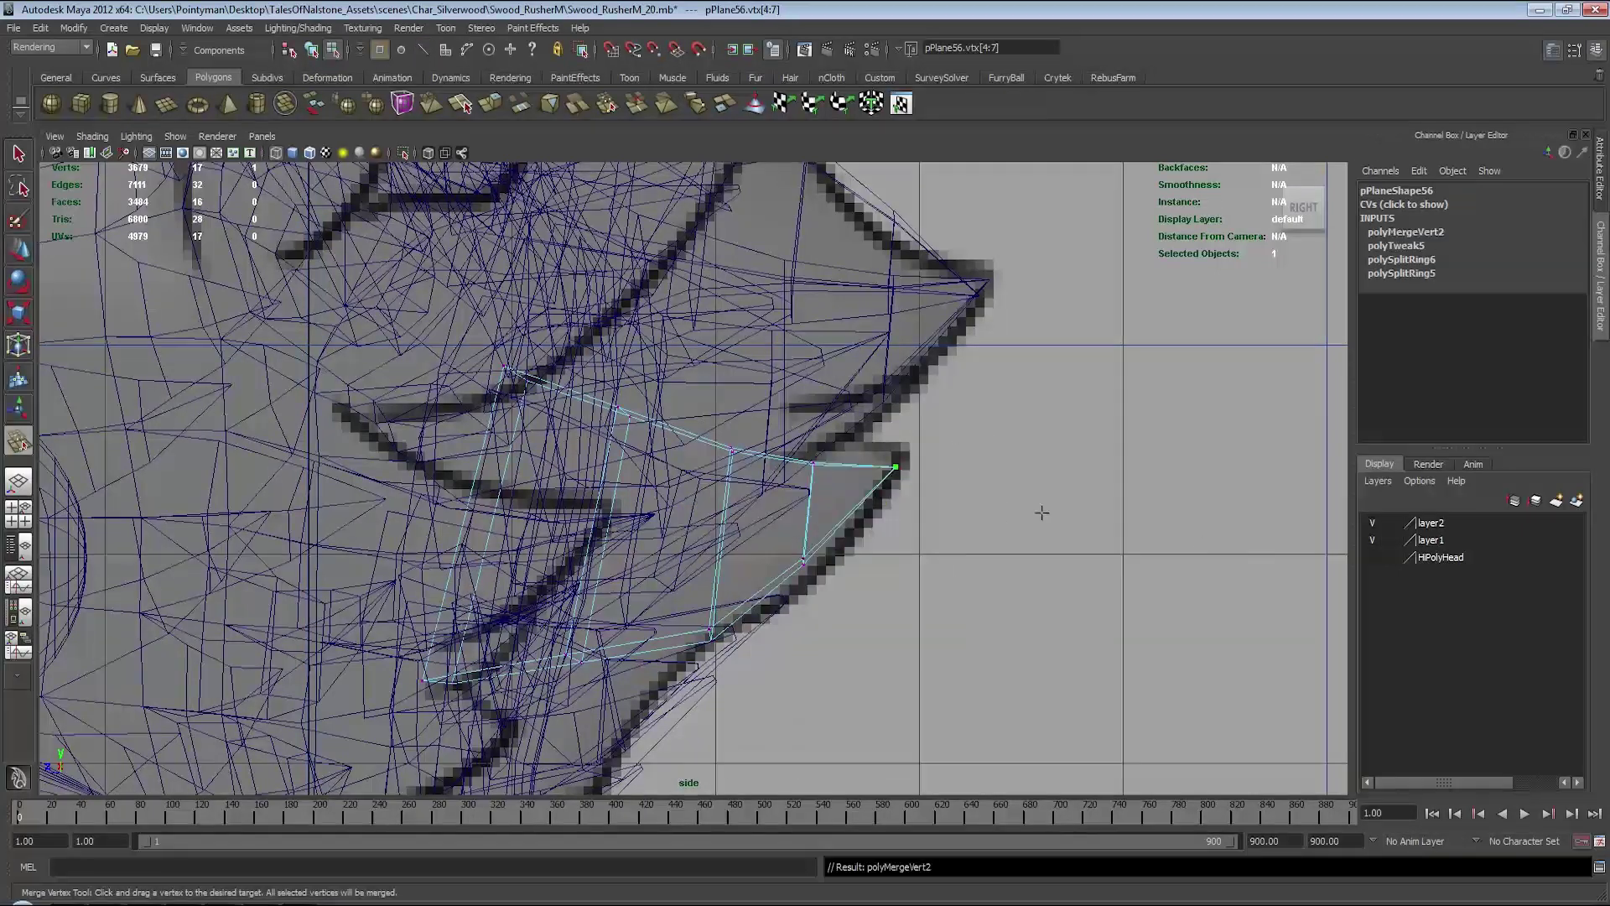
- In side view, pull pPlane56's inner and bottom vertices down to the sketch line
key(w)
mouse_move(781, 409)
alt+middle_down()
mouse_move(832, 404)
mouse_move(821, 417)
alt+middle_up()
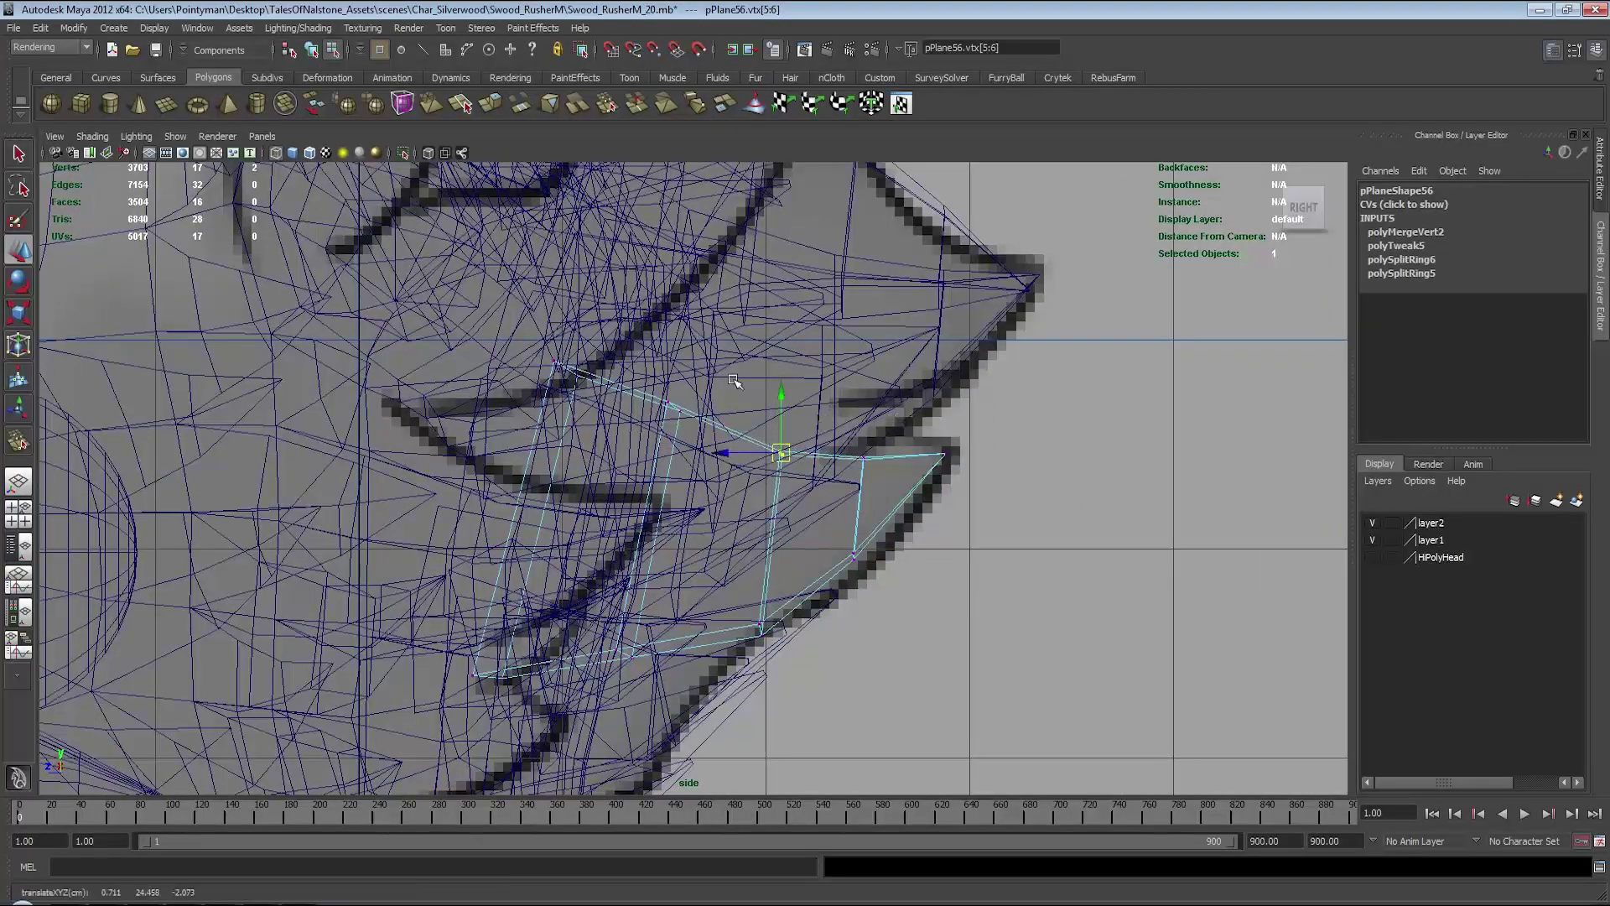
drag(650, 390, 683, 418)
middle_drag(701, 460, 703, 474)
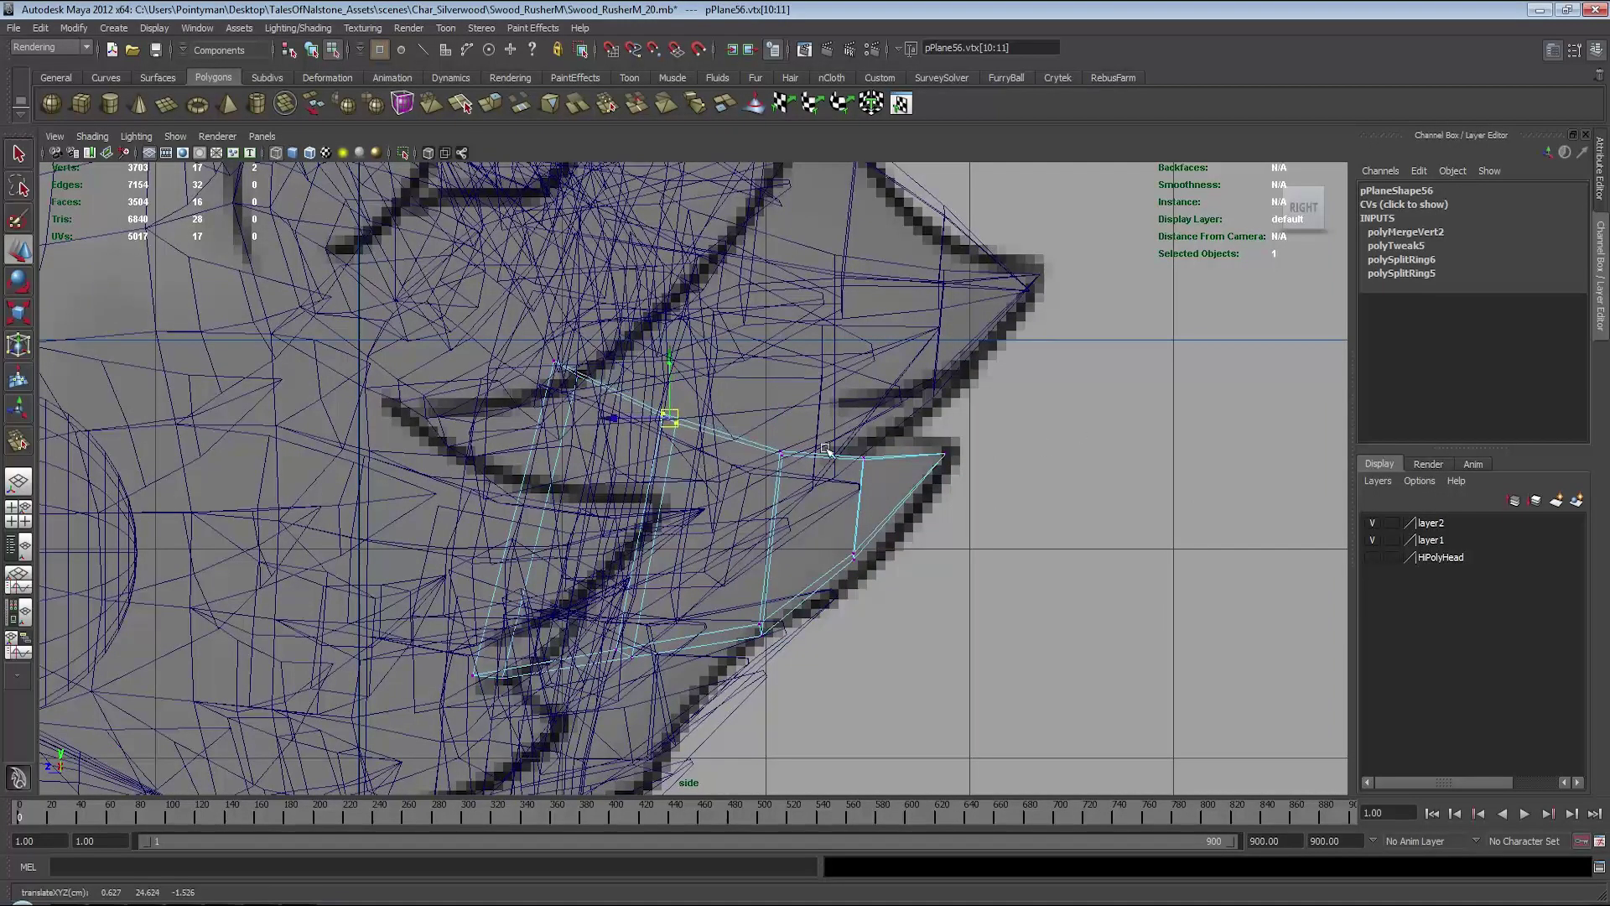
middle_drag(688, 657, 736, 650)
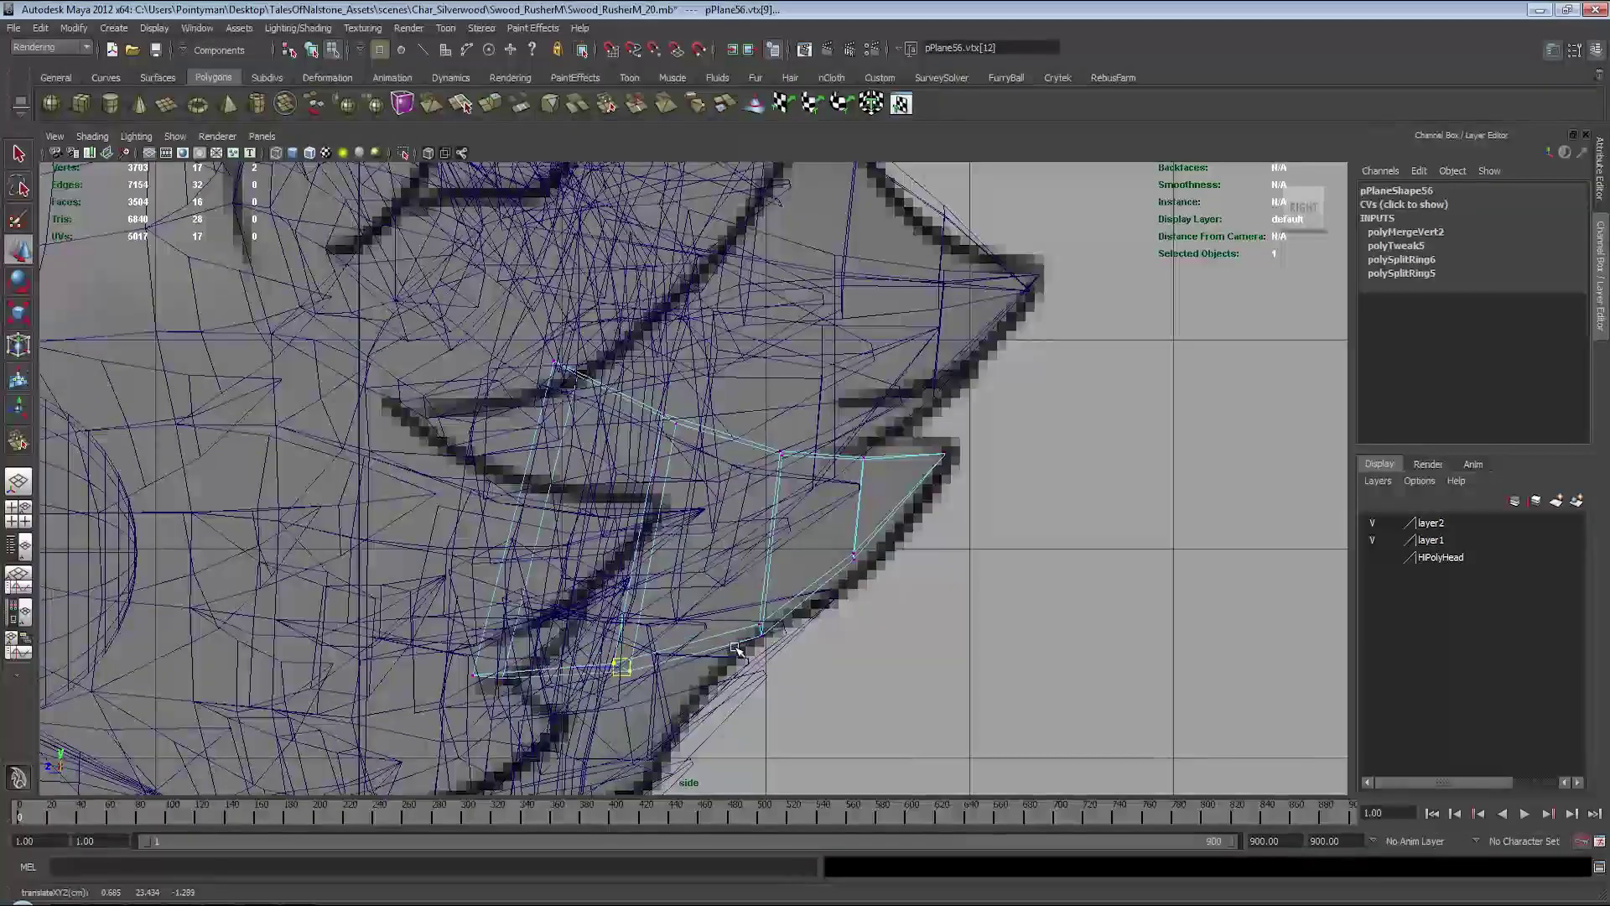
- Check pPlane56's spike tip in perspective and return to object selection
key(space)
key(space)
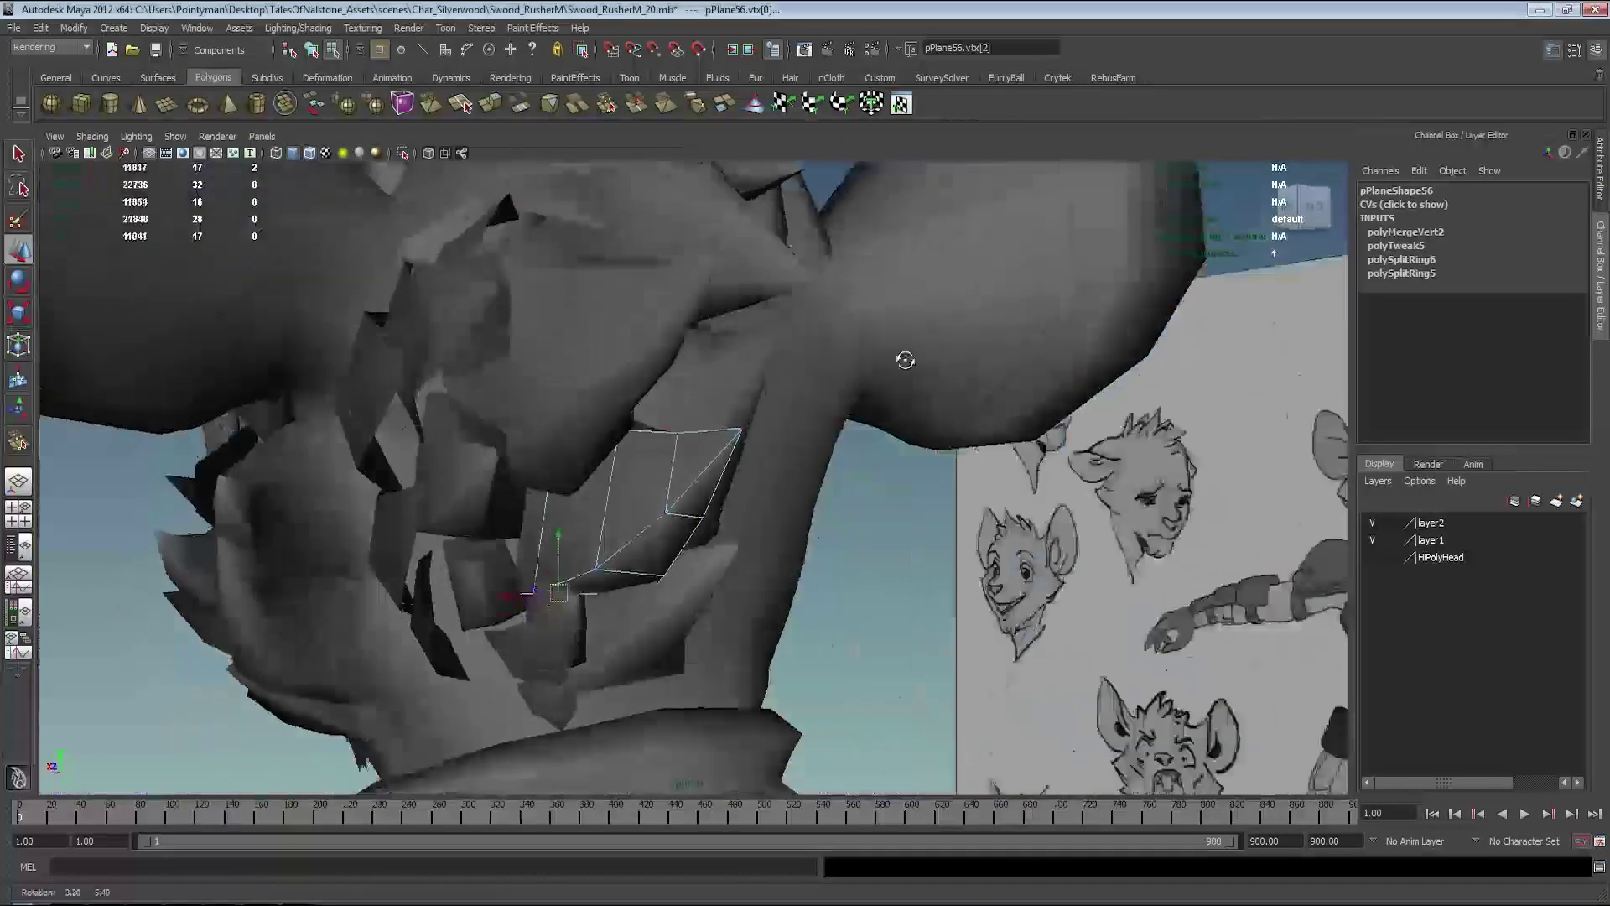
mouse_move(906, 359)
alt+mouse_down()
mouse_move(819, 420)
mouse_move(790, 290)
alt+mouse_up()
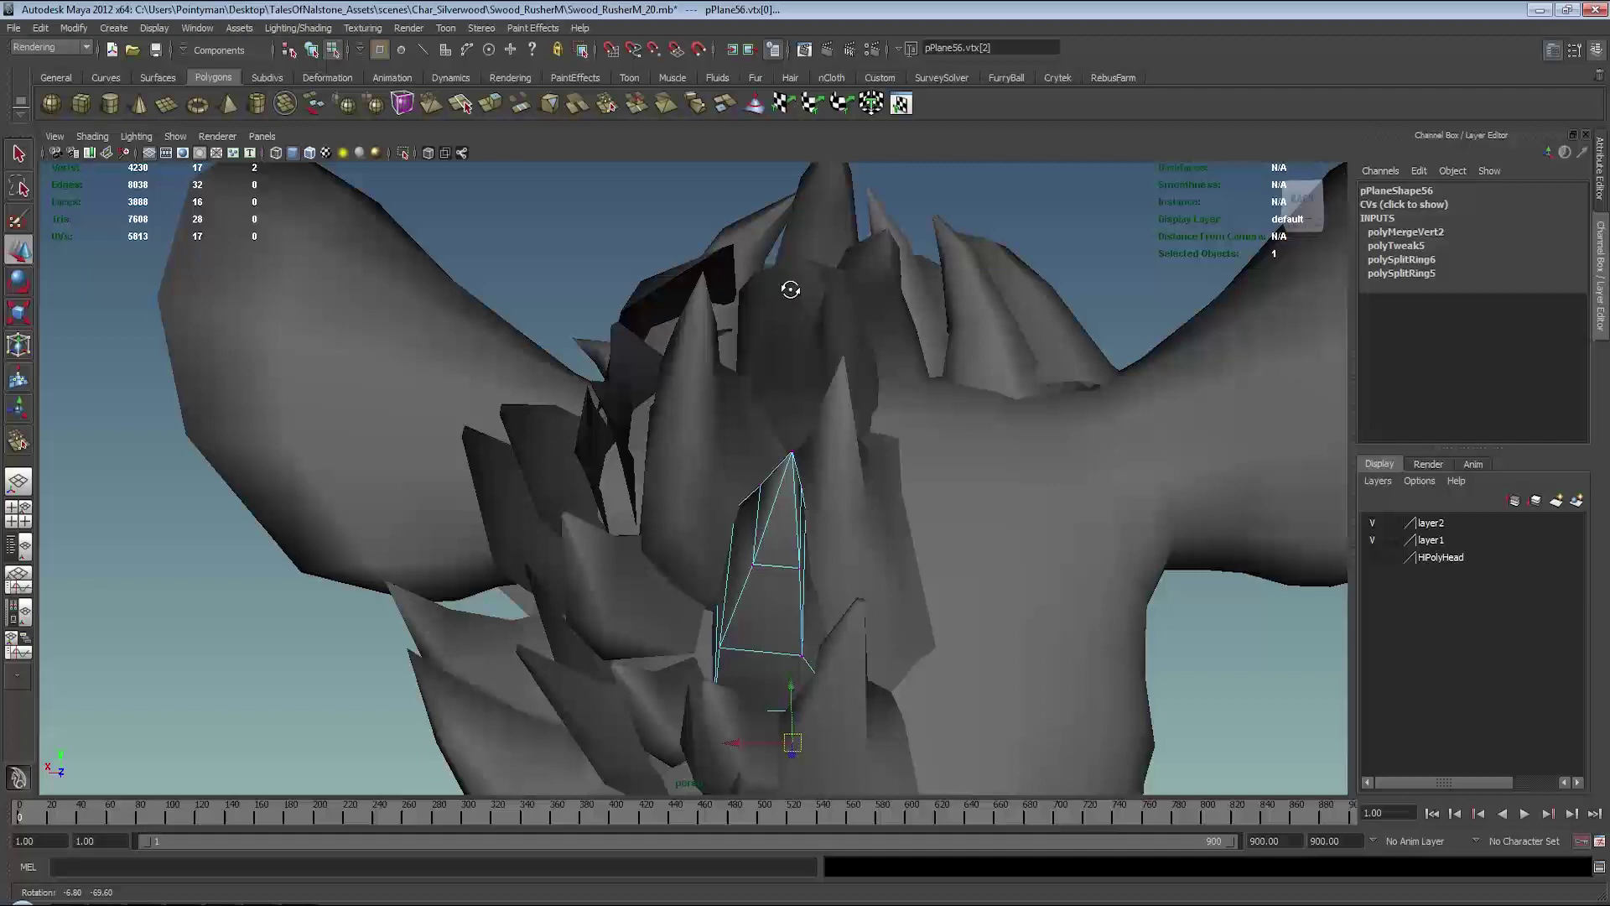
click(776, 441)
mouse_move(775, 440)
alt+mouse_down()
mouse_move(821, 439)
mouse_move(772, 453)
mouse_move(761, 507)
mouse_move(923, 545)
mouse_move(735, 521)
alt+mouse_up()
key(F8)
- Select chin fur card pPlane78 and insert an edge loop across it
alt+drag(852, 470, 683, 503)
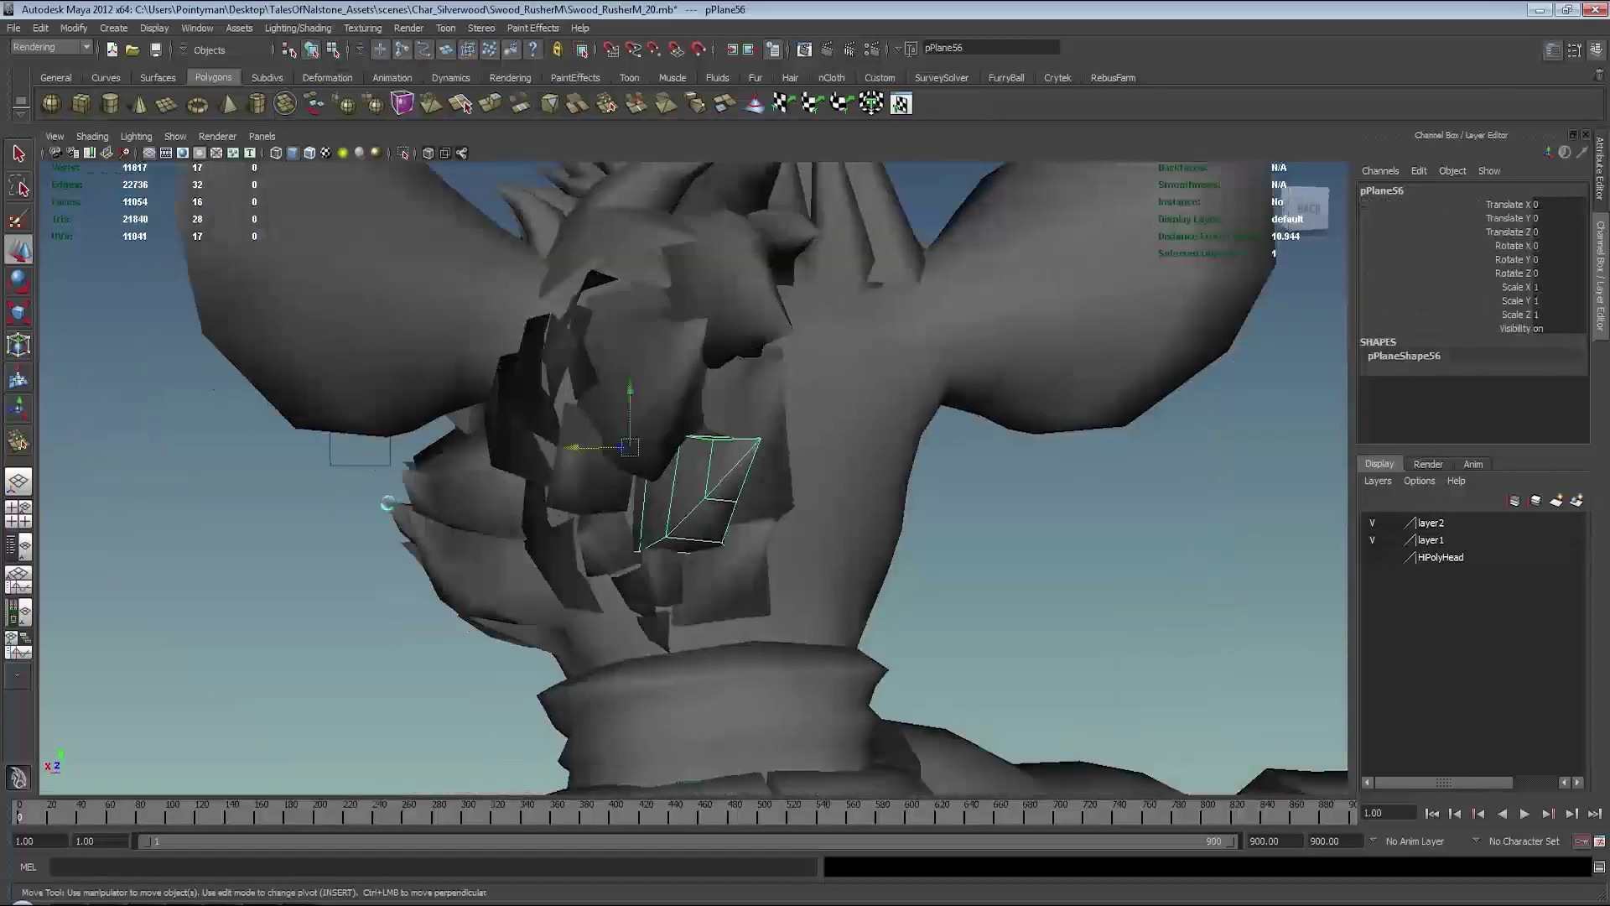
click(721, 478)
mouse_move(784, 504)
alt+mouse_down()
mouse_move(806, 637)
mouse_move(788, 571)
mouse_move(819, 486)
mouse_move(719, 414)
mouse_move(768, 436)
alt+mouse_up()
click(788, 571)
shift+right_drag(767, 435, 684, 456)
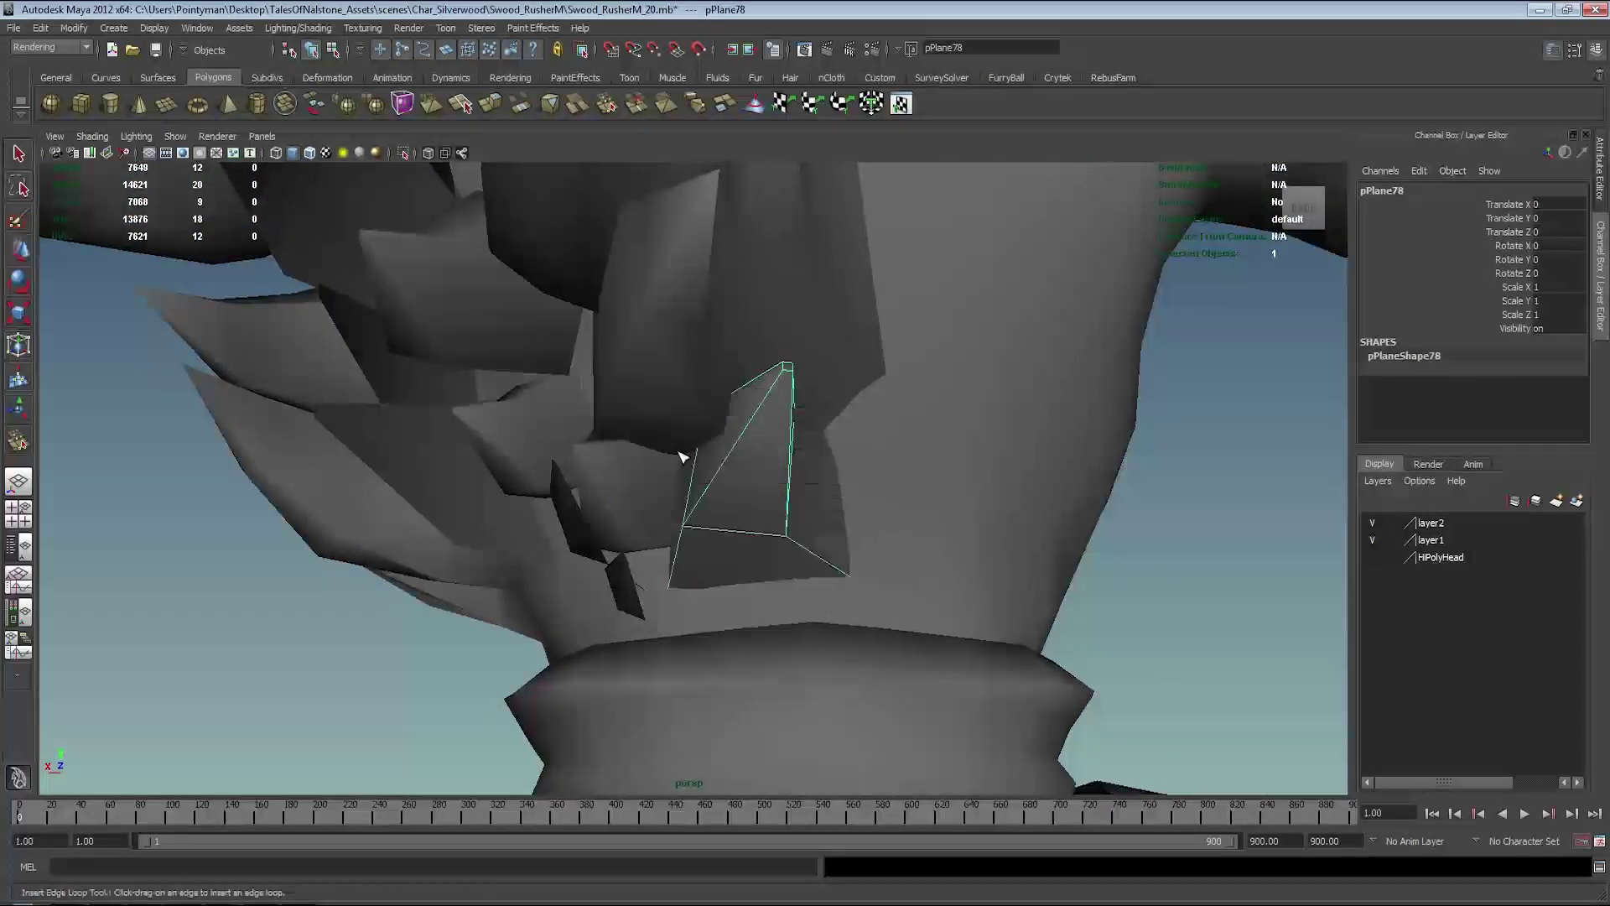
click(736, 453)
key(w)
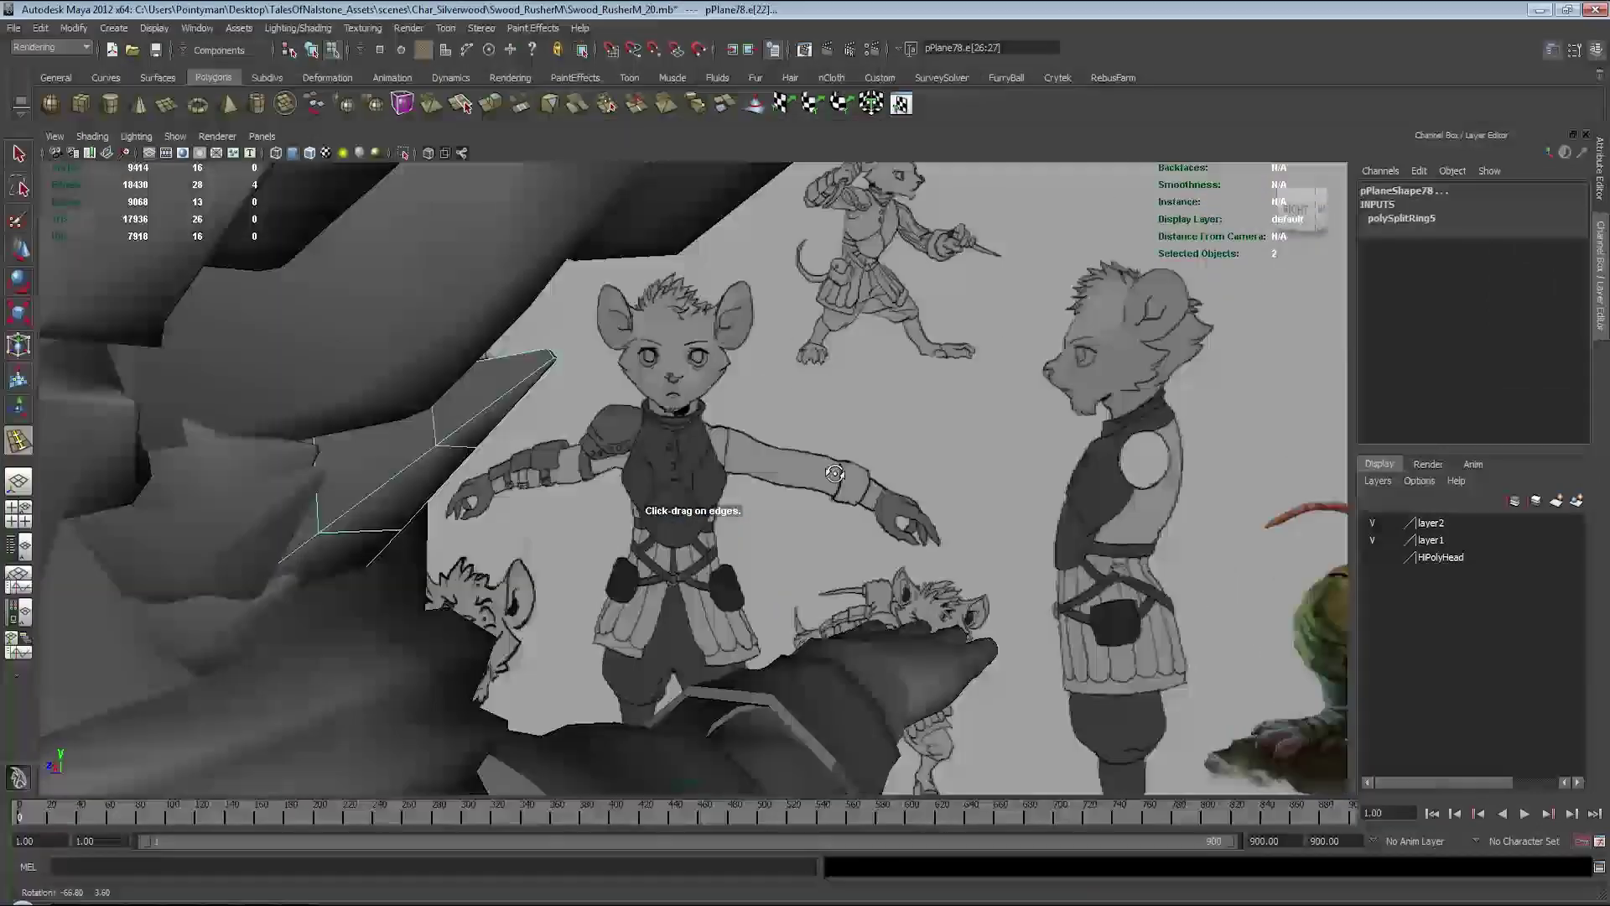
alt+drag(738, 453, 788, 646)
- In wireframe side view, merge pPlane78's tip corner vertices into one point
key(space)
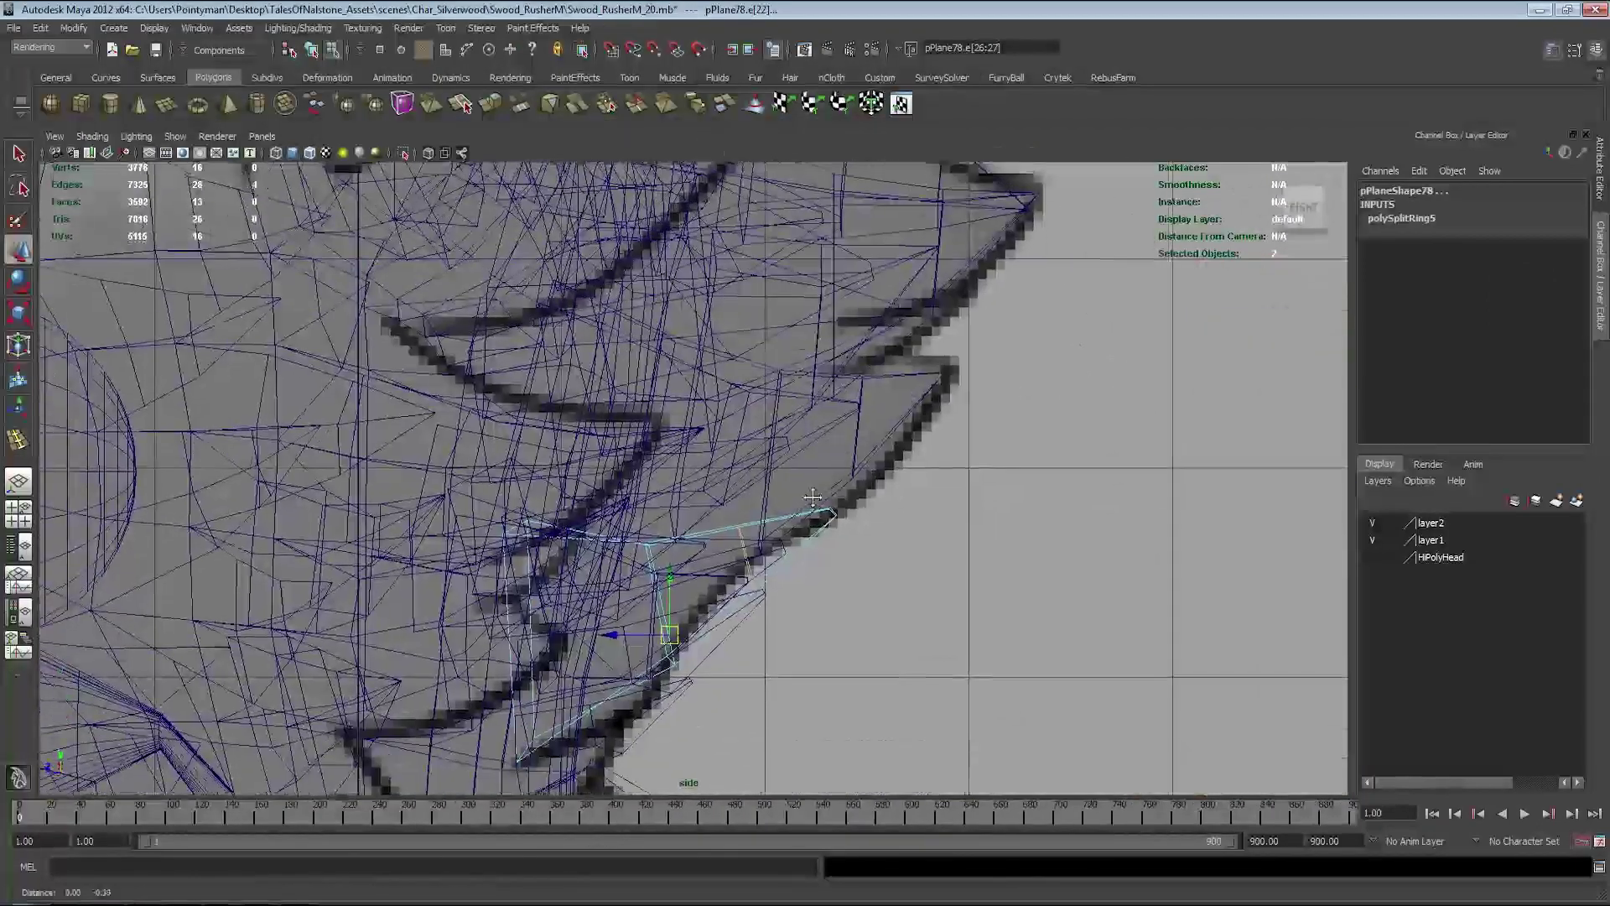
alt+middle_drag(833, 595, 833, 510)
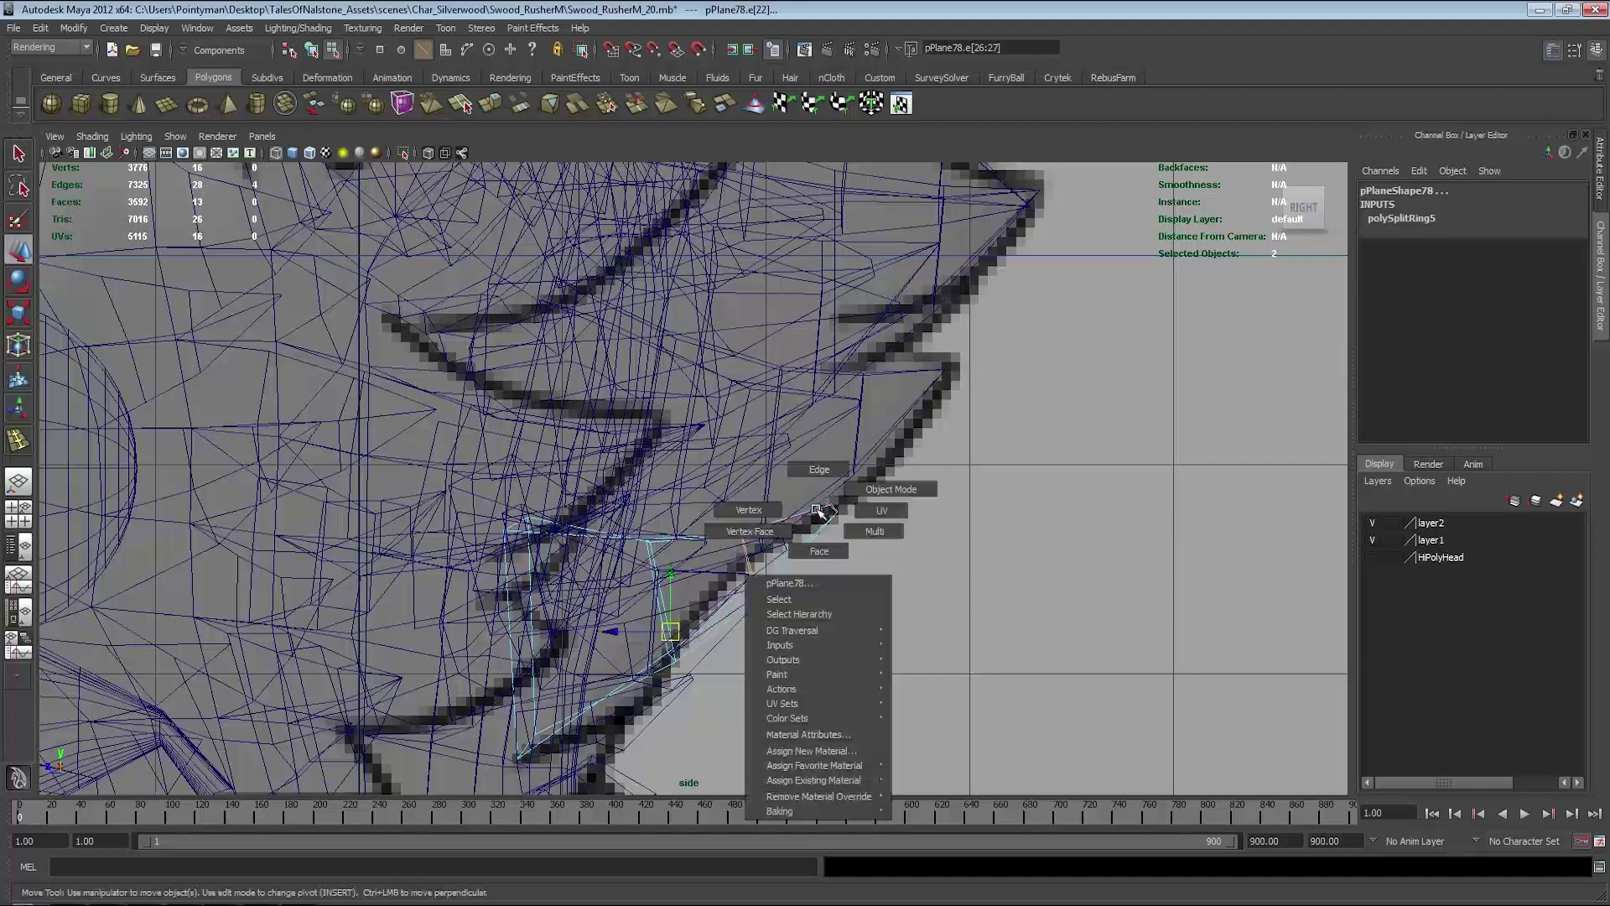
right_drag(818, 514, 759, 514)
drag(822, 499, 845, 520)
shift+right_drag(818, 530, 758, 532)
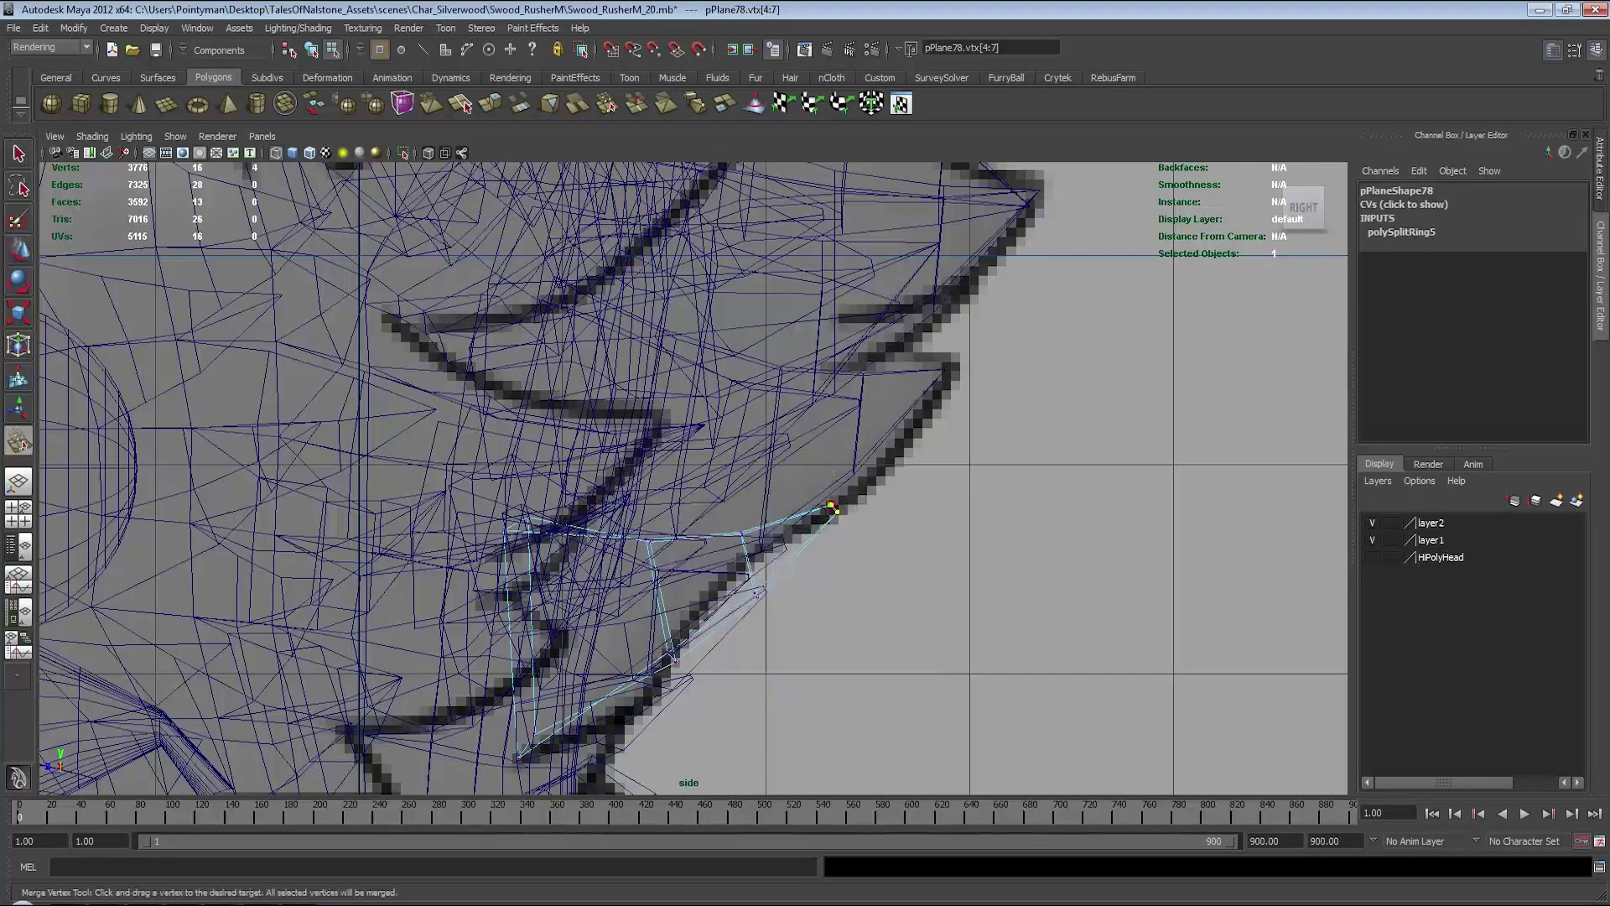
click(834, 508)
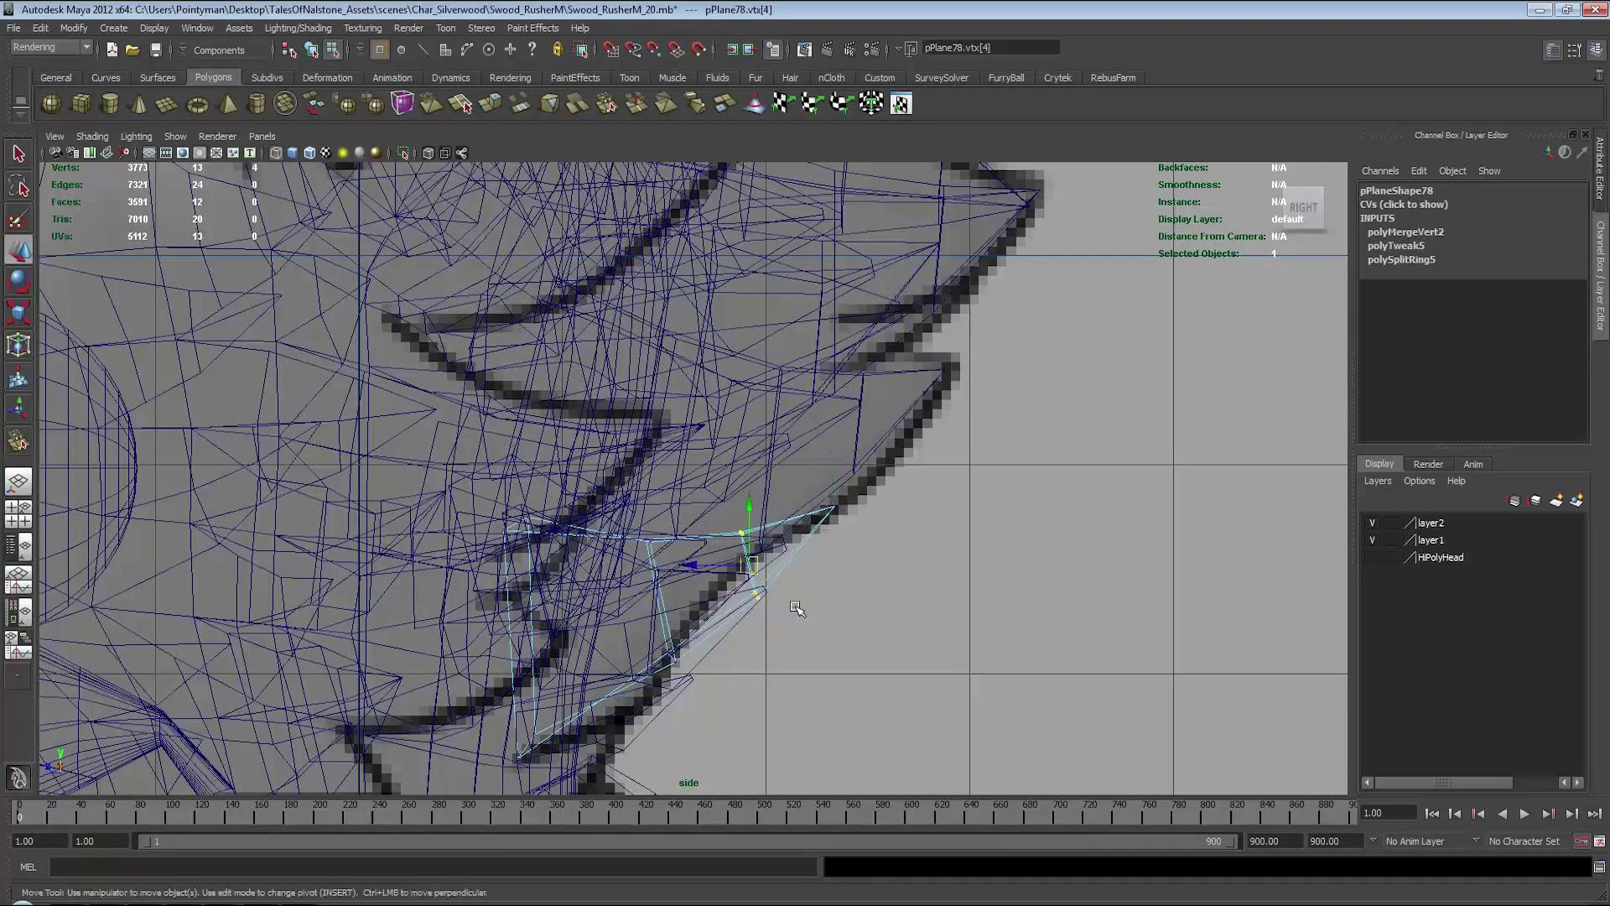
- Move pPlane78's middle vertices and pull its tip vertex onto the sketch
drag(729, 520, 801, 608)
middle_drag(718, 681, 707, 692)
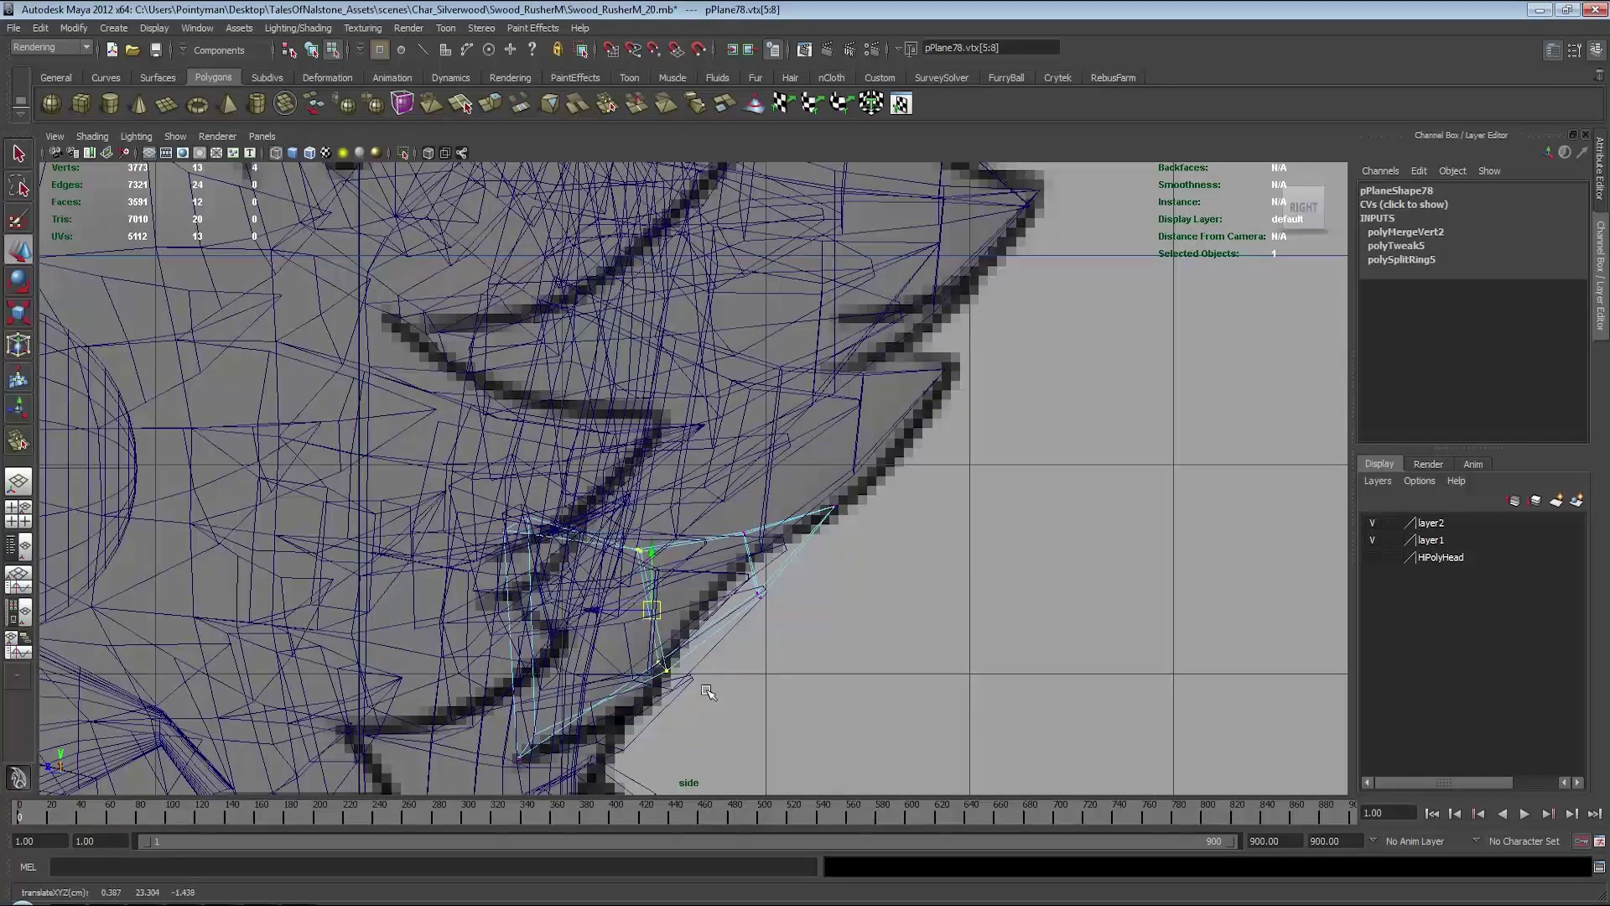
middle_drag(870, 635, 887, 598)
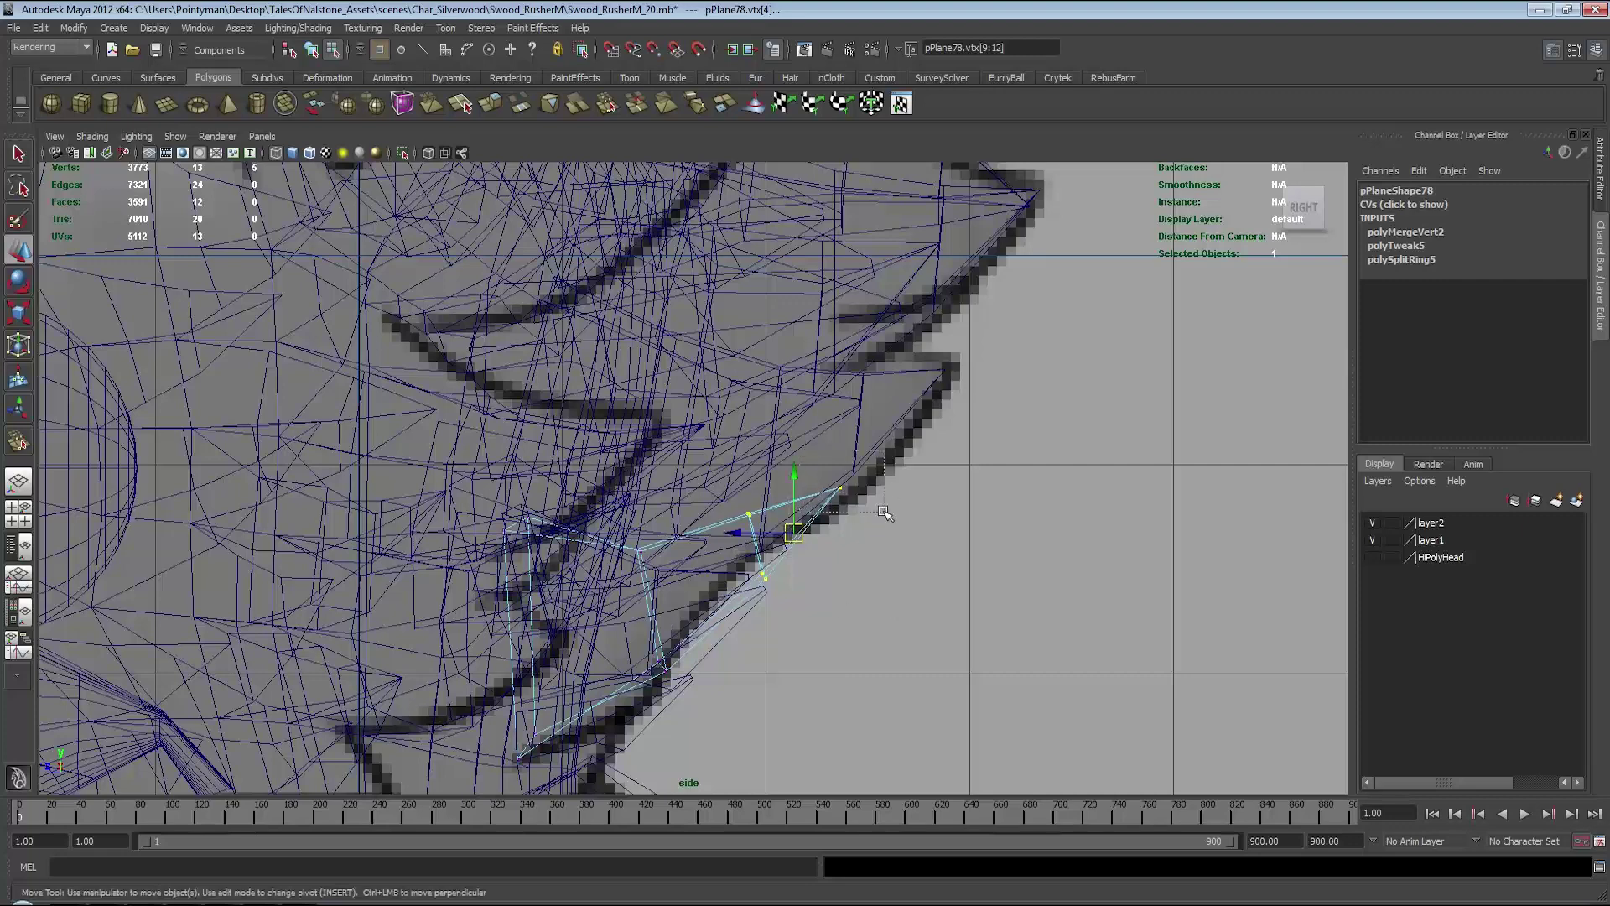
drag(885, 514, 886, 514)
middle_drag(915, 514, 910, 500)
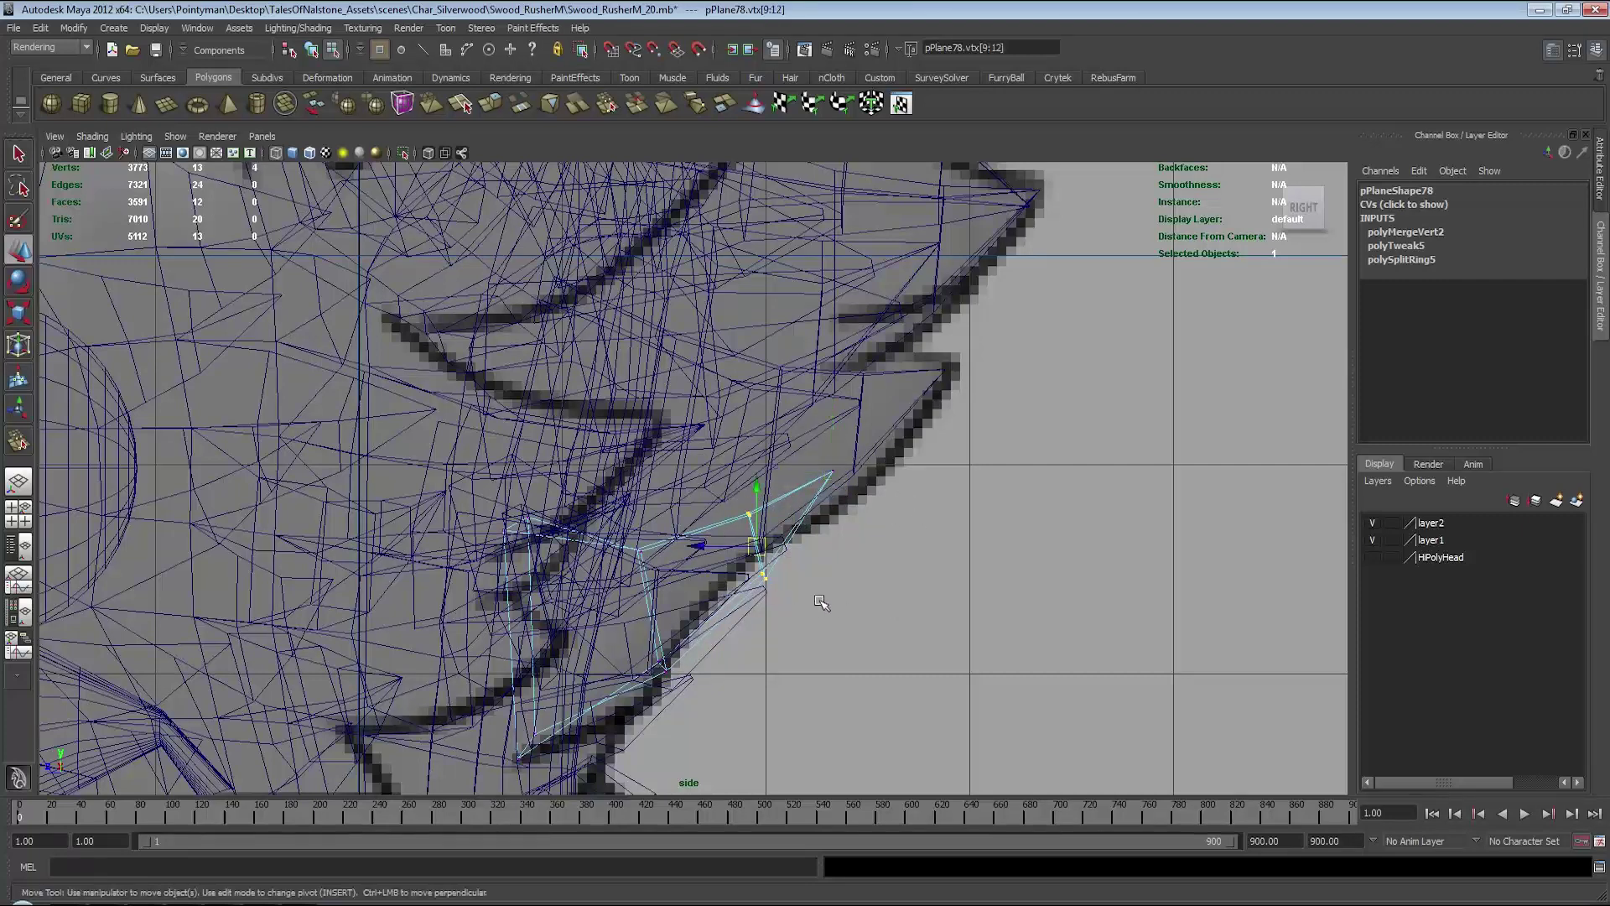
key(e)
key(w)
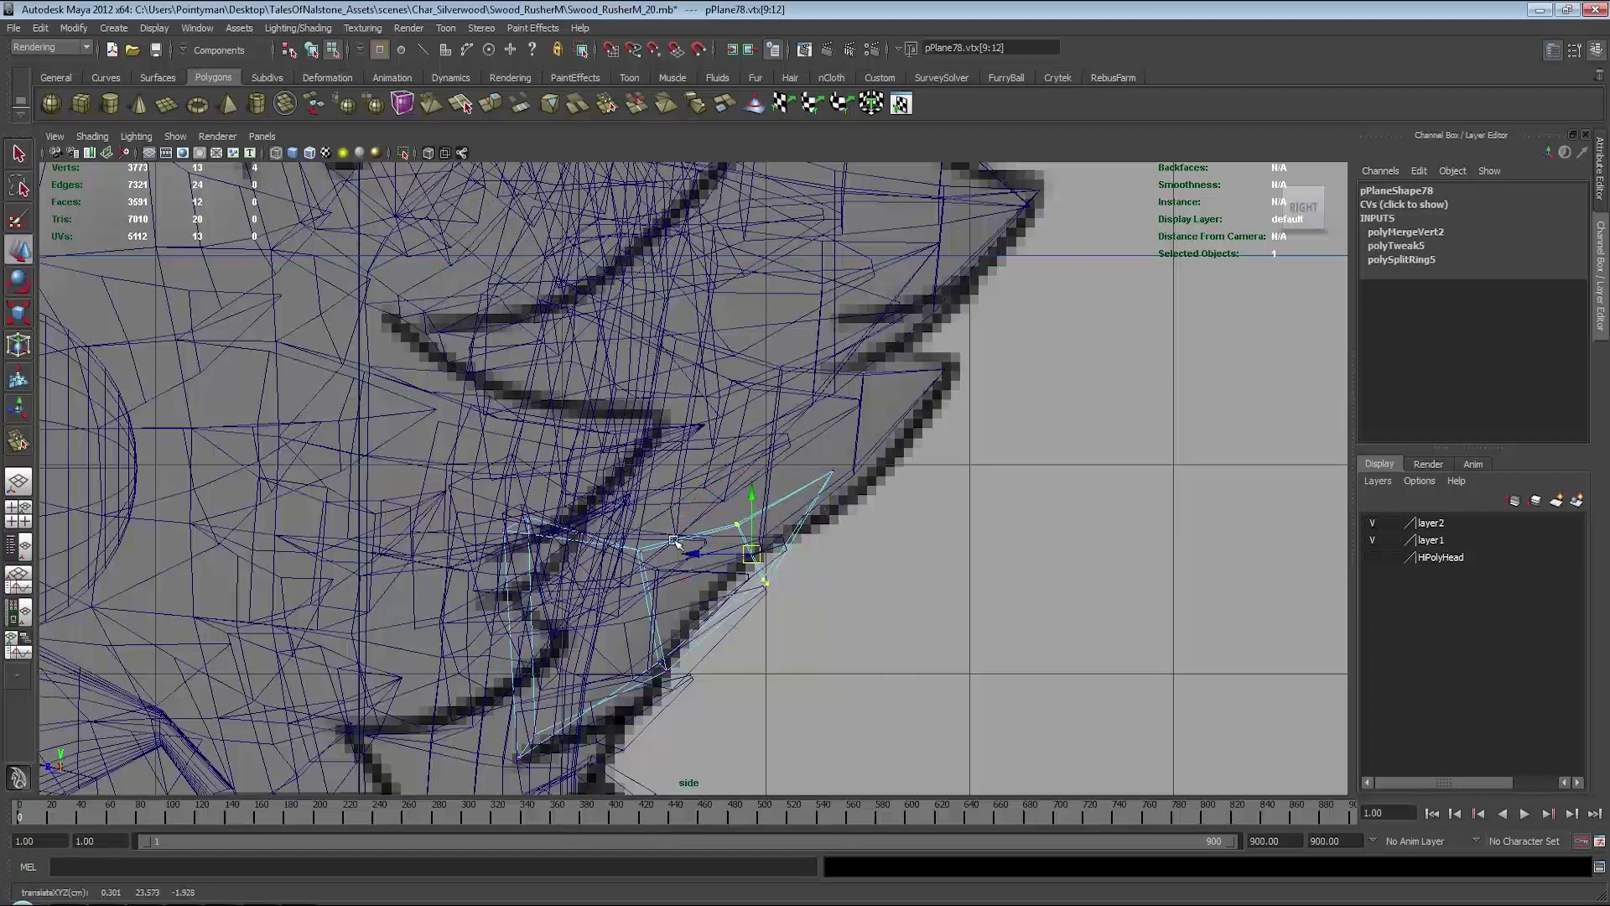
drag(631, 693, 675, 528)
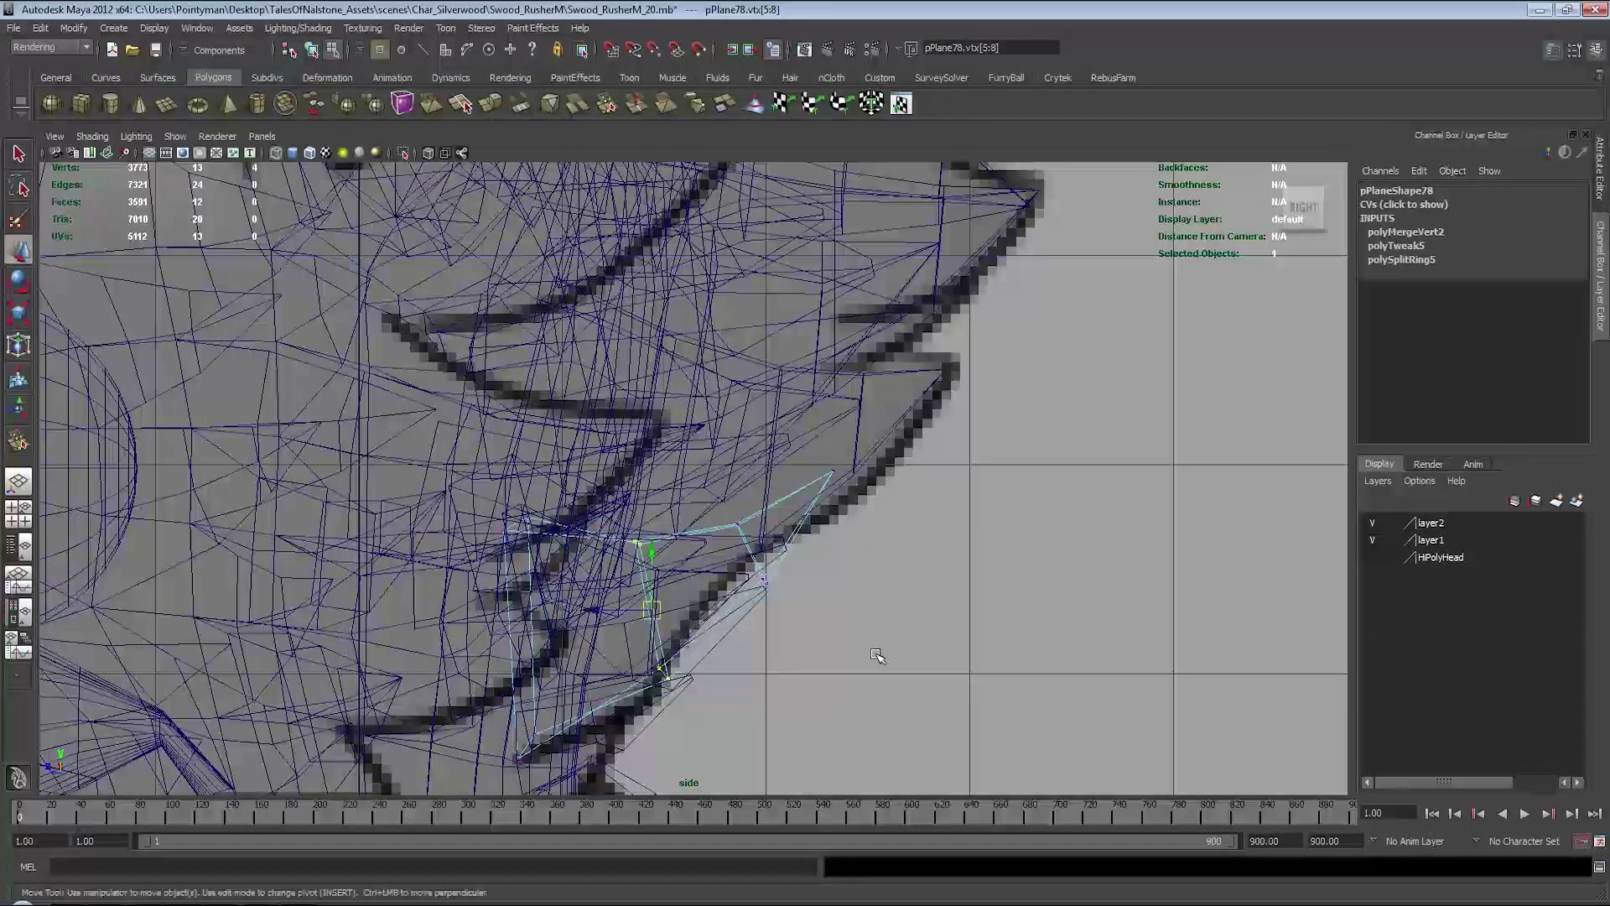
- In perspective, push pPlane78's remaining vertices outward to hug the neck
key(space)
mouse_move(798, 453)
alt+mouse_down()
mouse_move(681, 503)
mouse_move(845, 557)
alt+mouse_up()
middle_drag(845, 557, 871, 548)
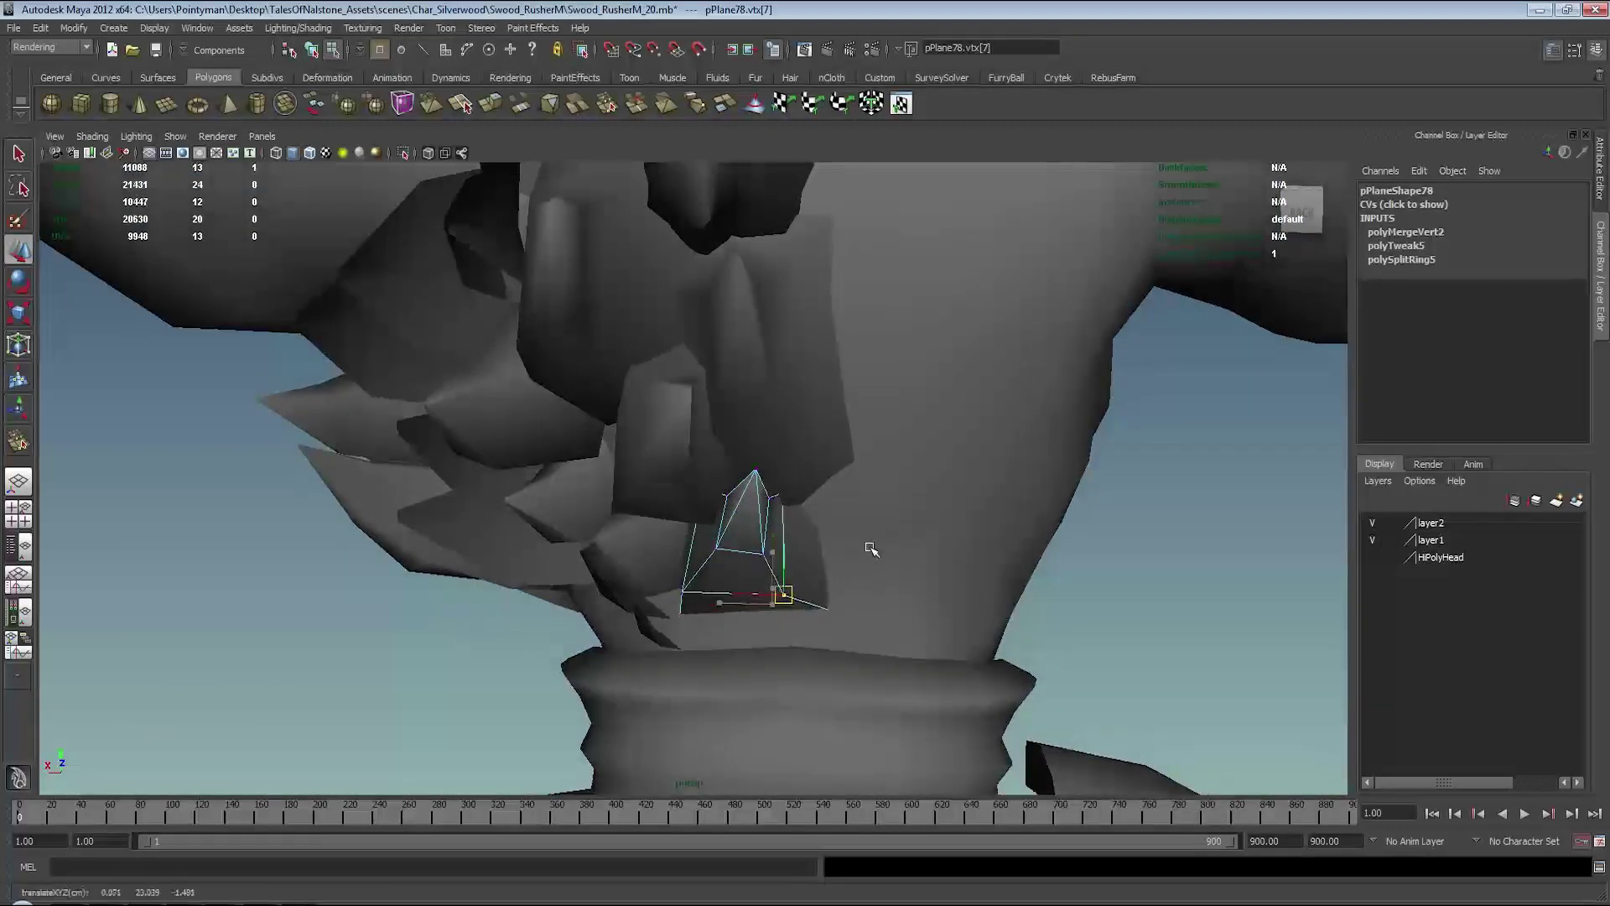
key(space)
alt+drag(842, 490, 863, 526)
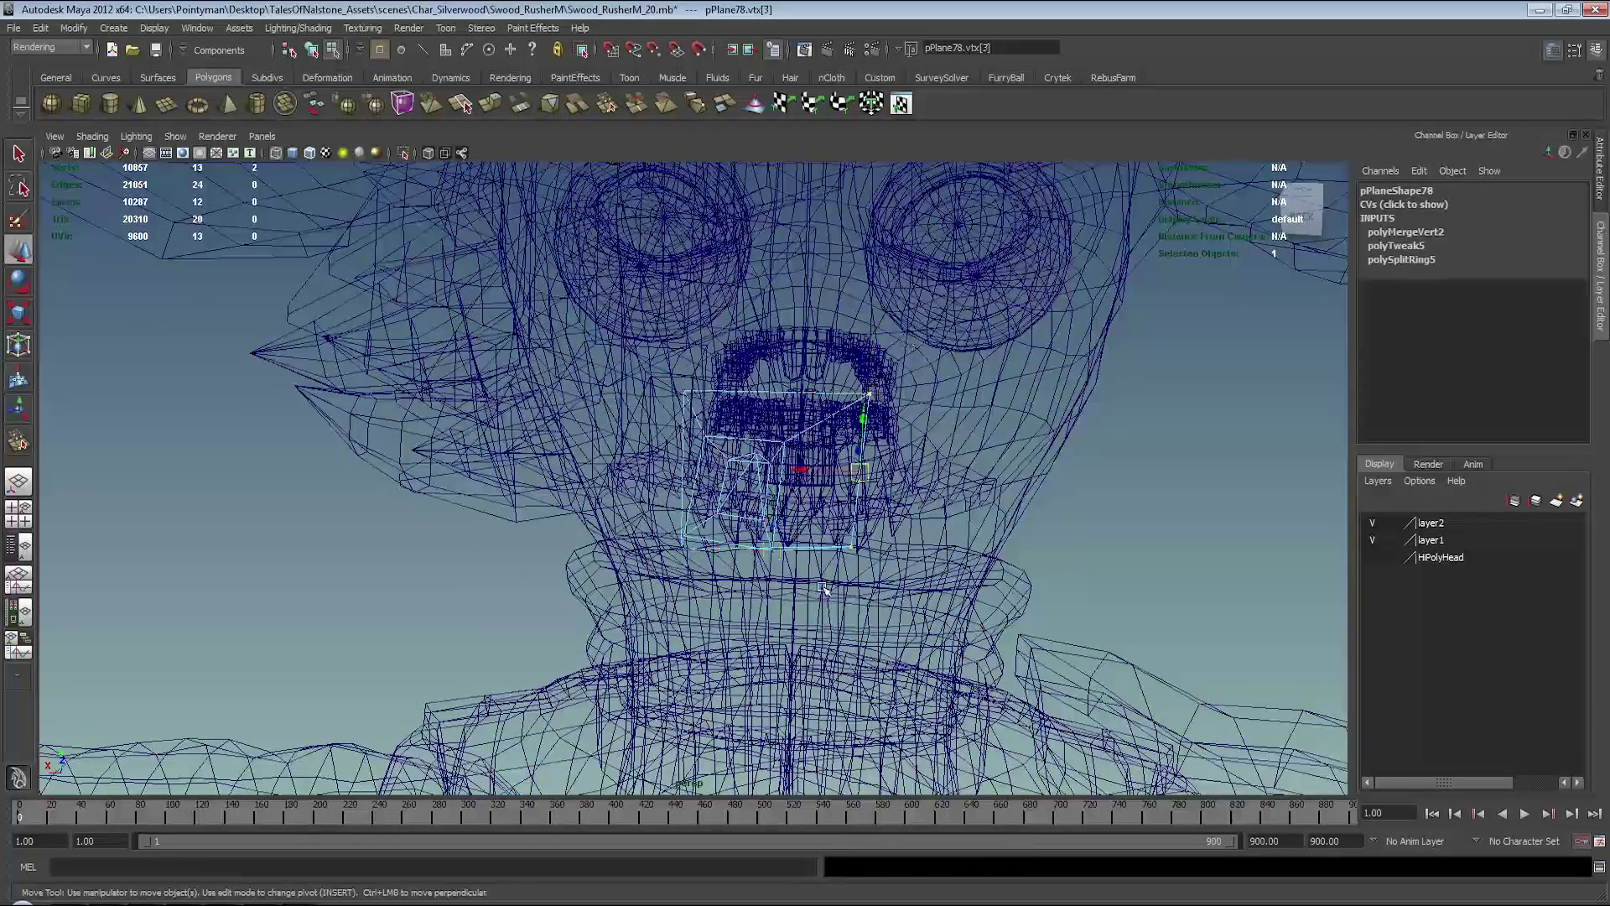
scroll(822, 587, down, 3)
drag(830, 557, 828, 544)
- Check the chin card in shaded and wireframe views, then return to object mode
key(space)
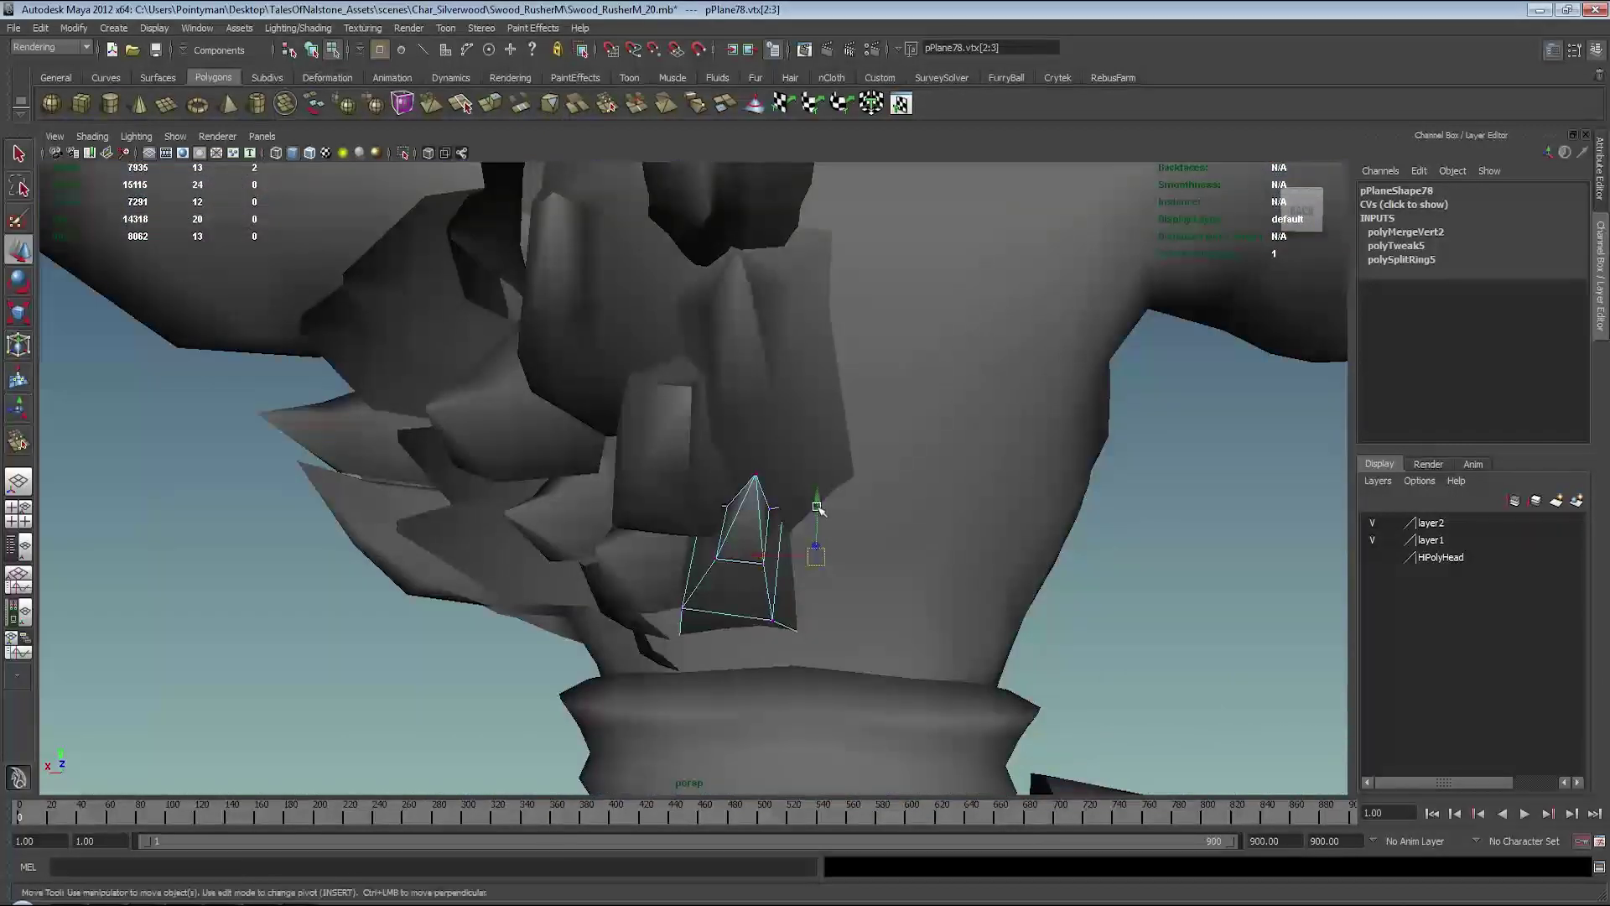
click(934, 557)
key(space)
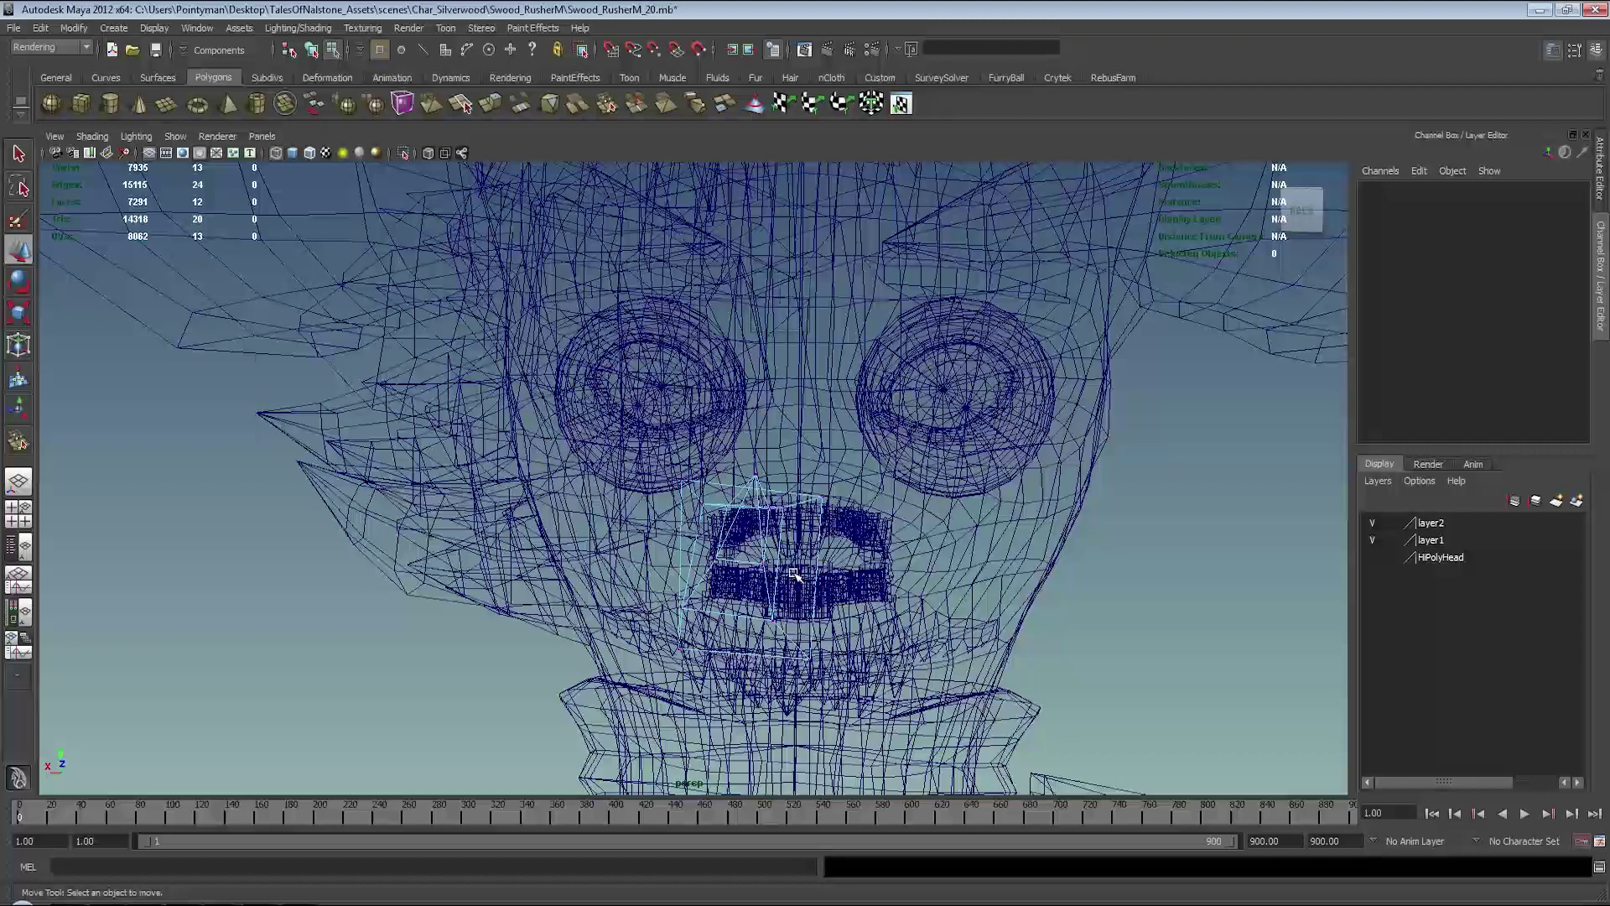
scroll(733, 528, down, 3)
click(677, 595)
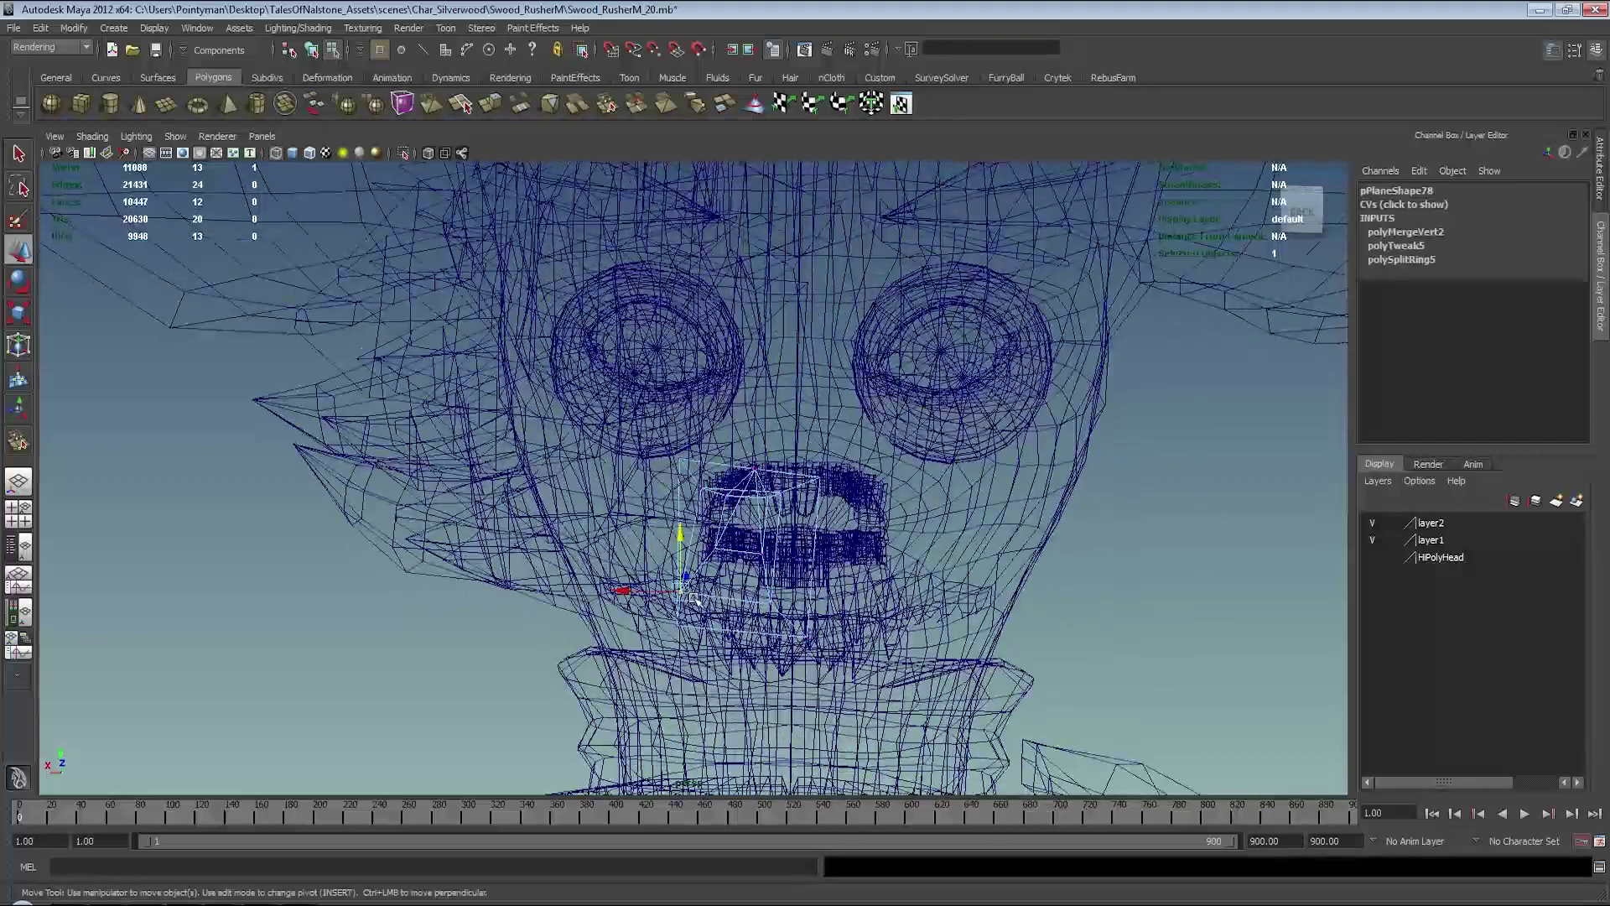
key(space)
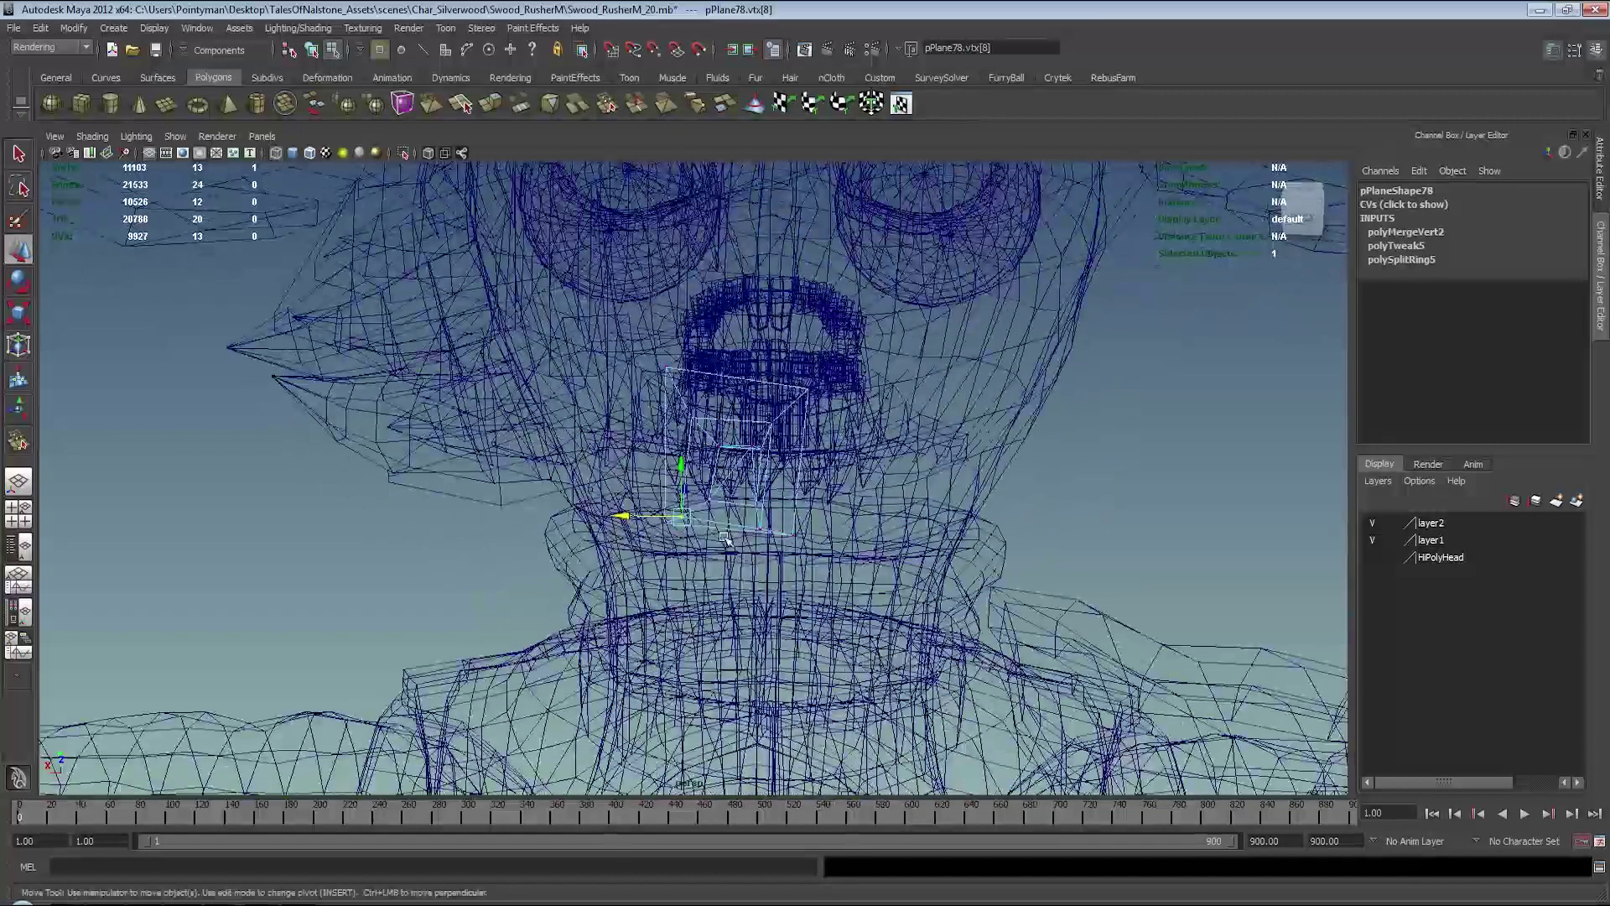
key(F8)
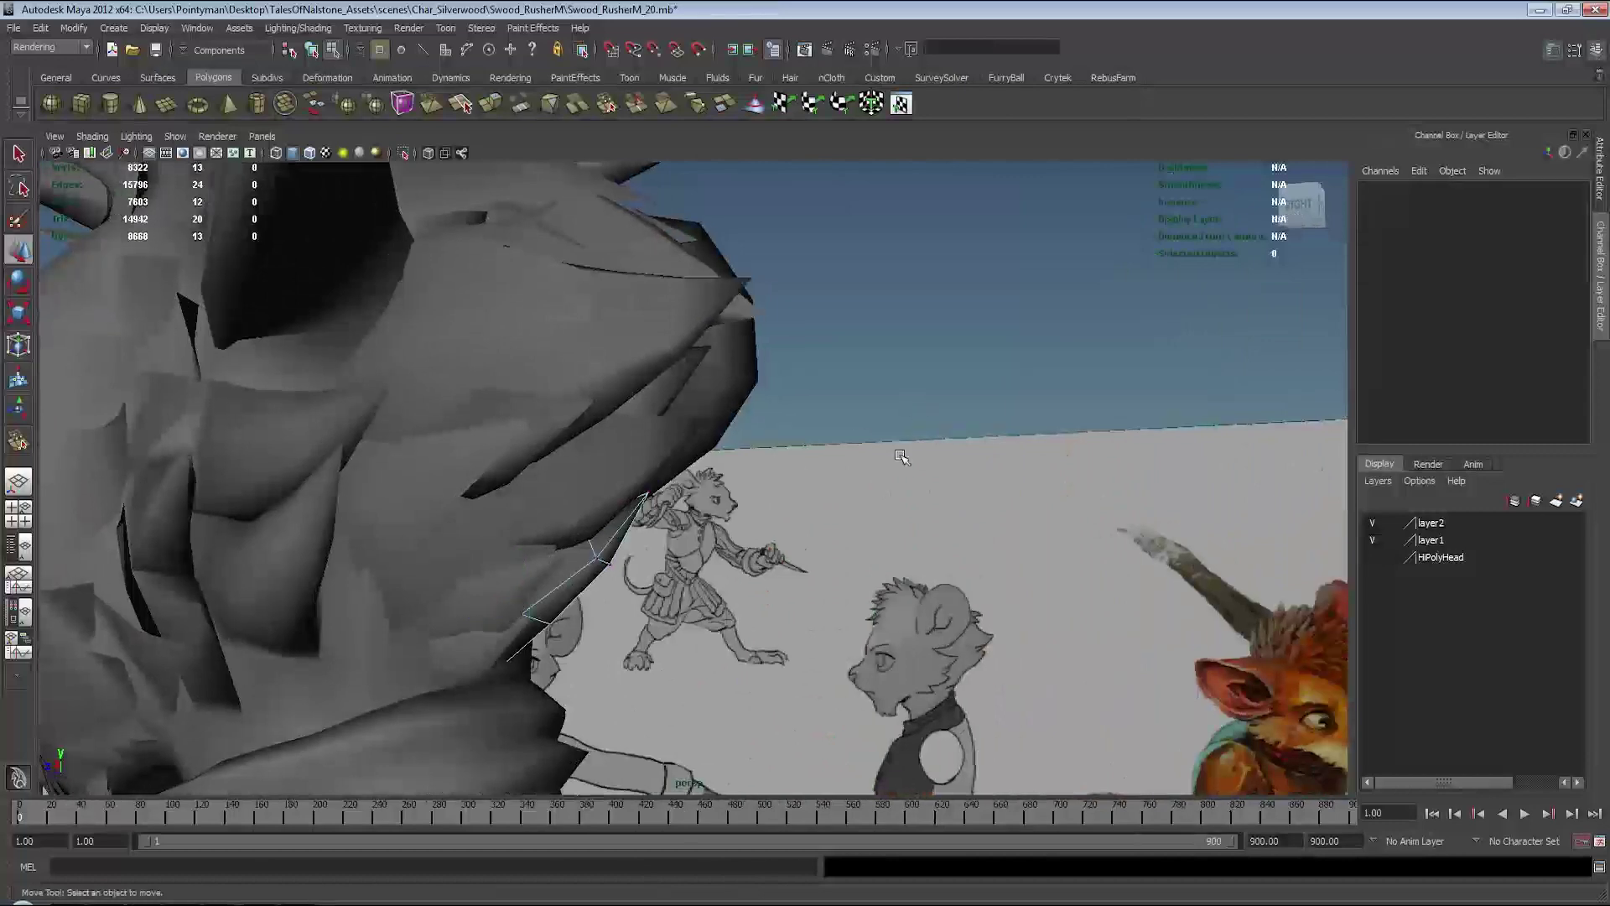
mouse_move(941, 302)
alt+mouse_down()
mouse_move(705, 531)
mouse_move(618, 573)
mouse_move(701, 582)
mouse_move(551, 561)
mouse_move(620, 568)
alt+mouse_up()
- Select fur card pPlane81 under the jaw and add an edge loop across it
click(661, 547)
click(551, 561)
alt+drag(714, 535, 541, 558)
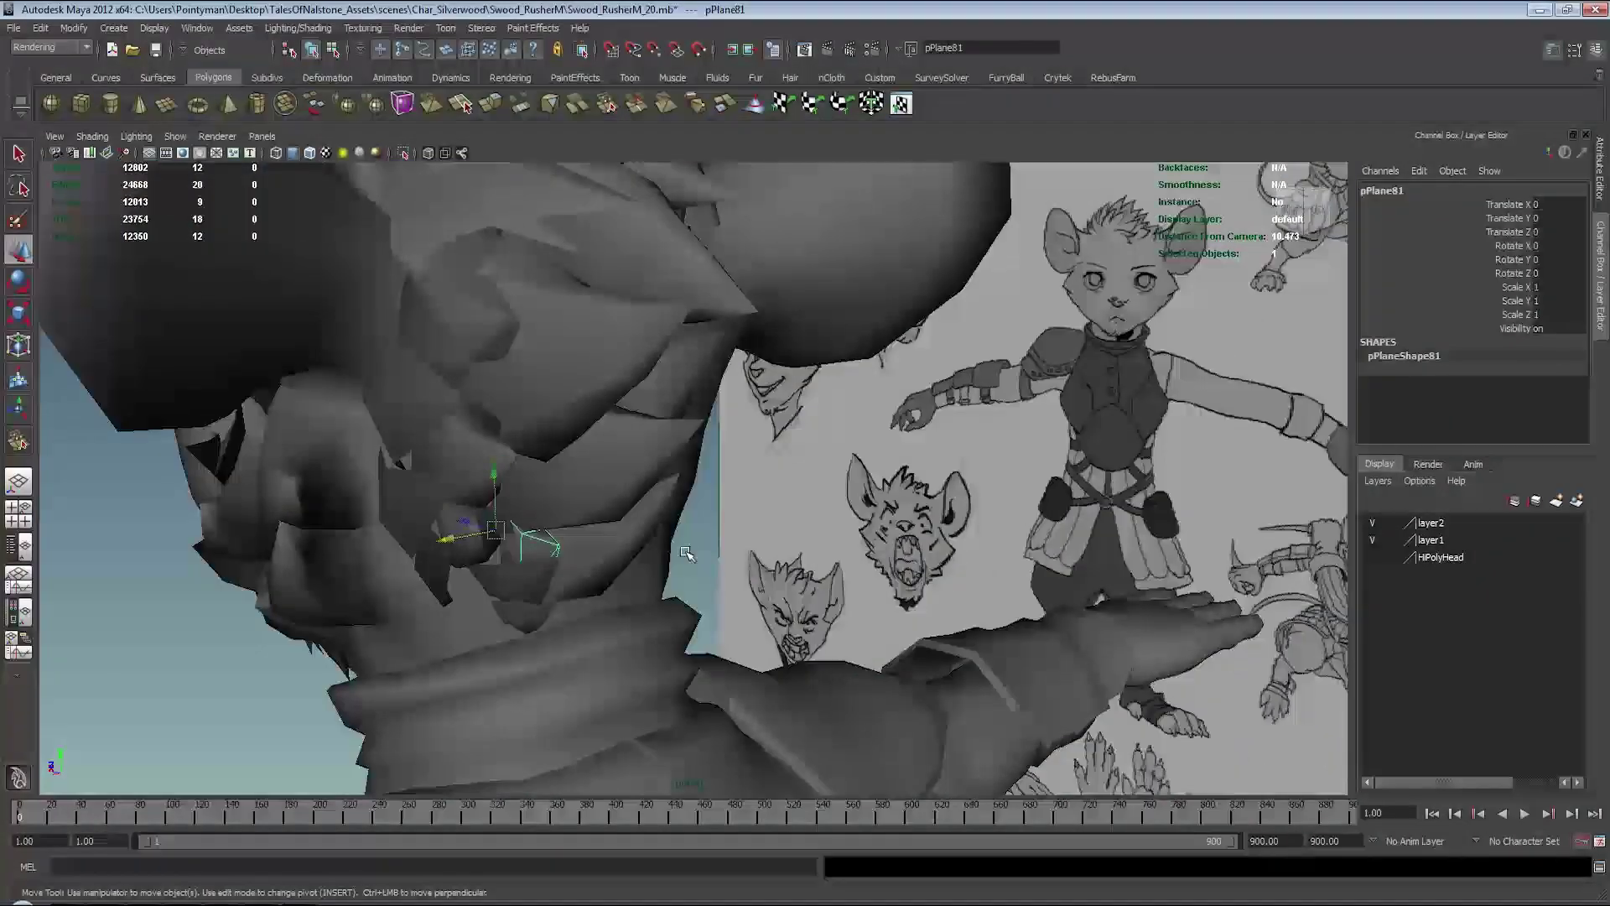
key(space)
key(space)
mouse_move(637, 537)
alt+middle_down()
mouse_move(604, 554)
mouse_move(649, 533)
alt+middle_up()
shift+right_drag(659, 475, 553, 501)
click(630, 468)
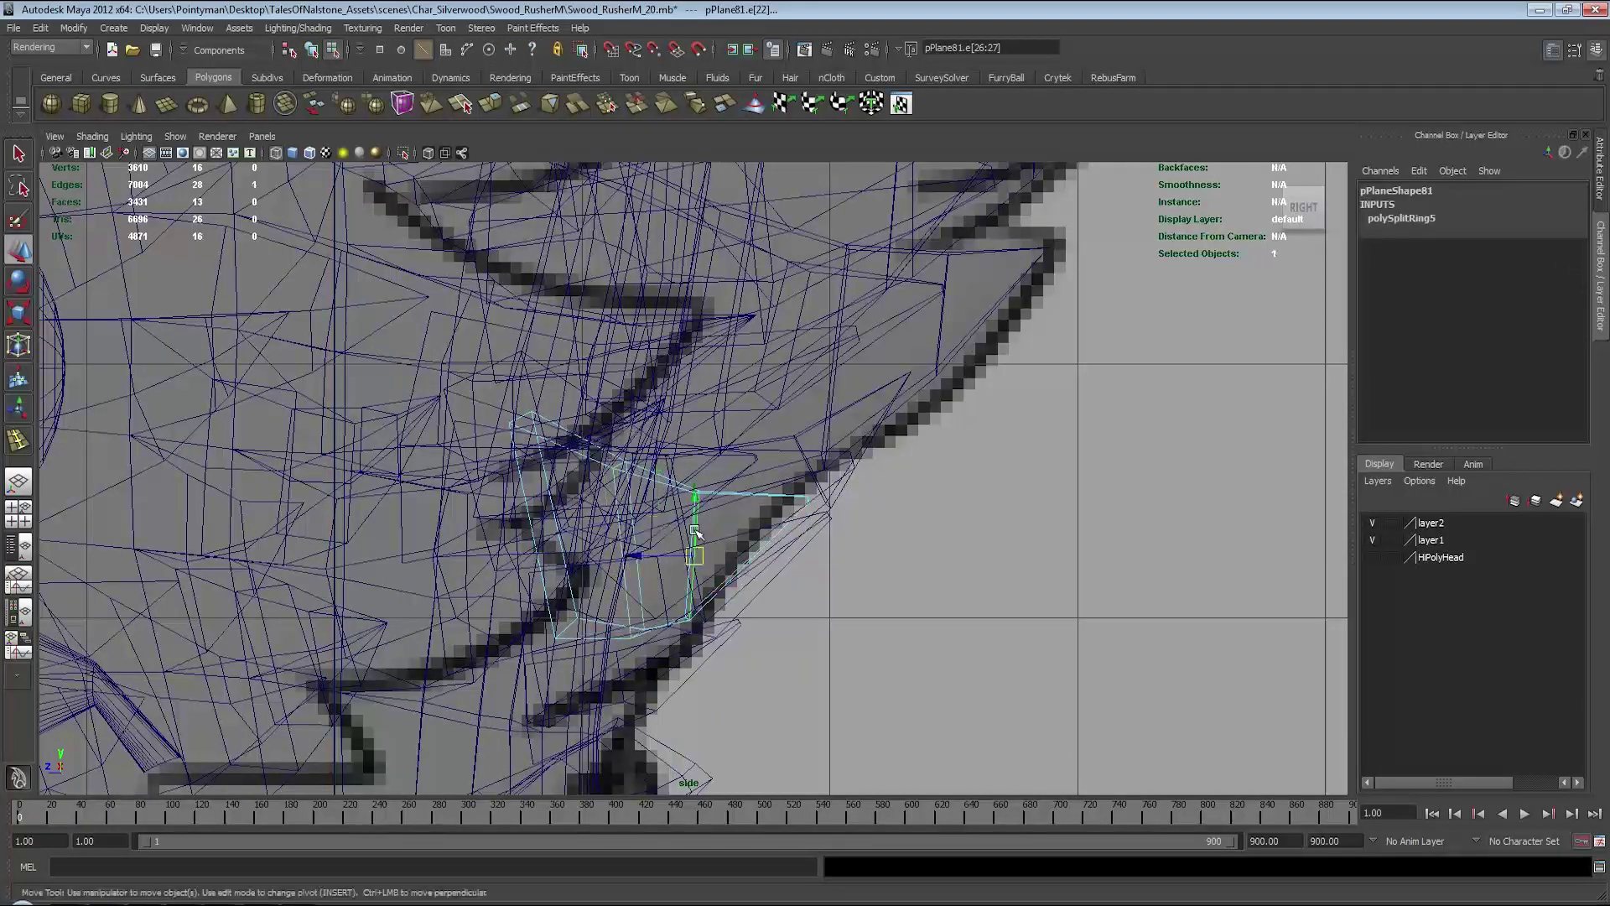
- Scale pPlane81's new edges and merge its corner vertex into the tip
key(r)
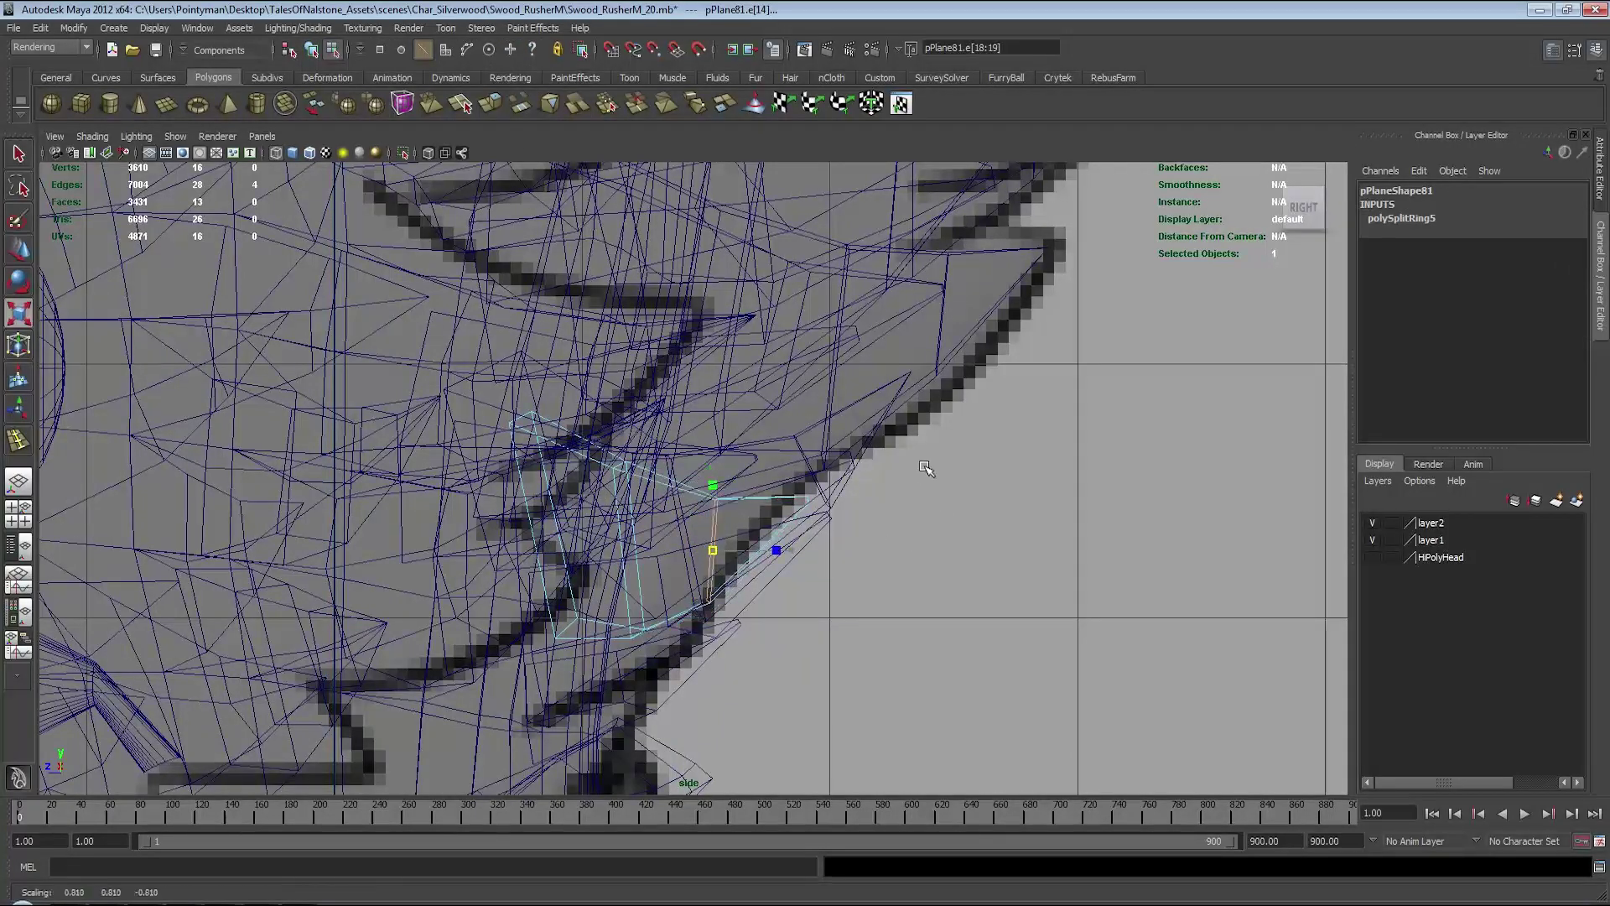
key(e)
key(w)
key(r)
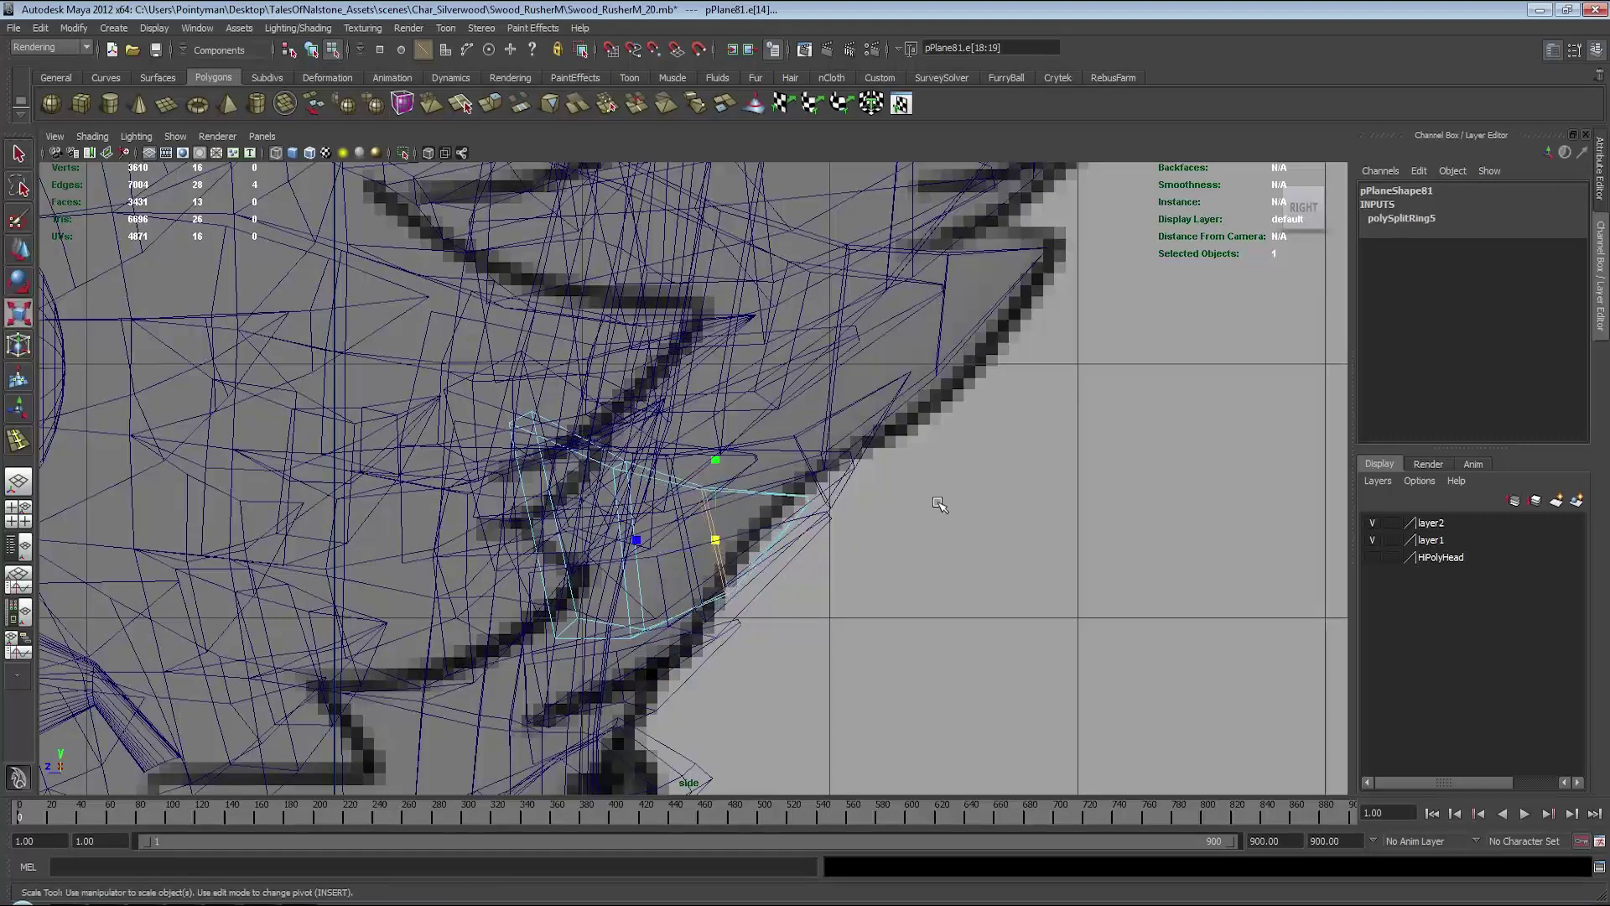
key(w)
key(r)
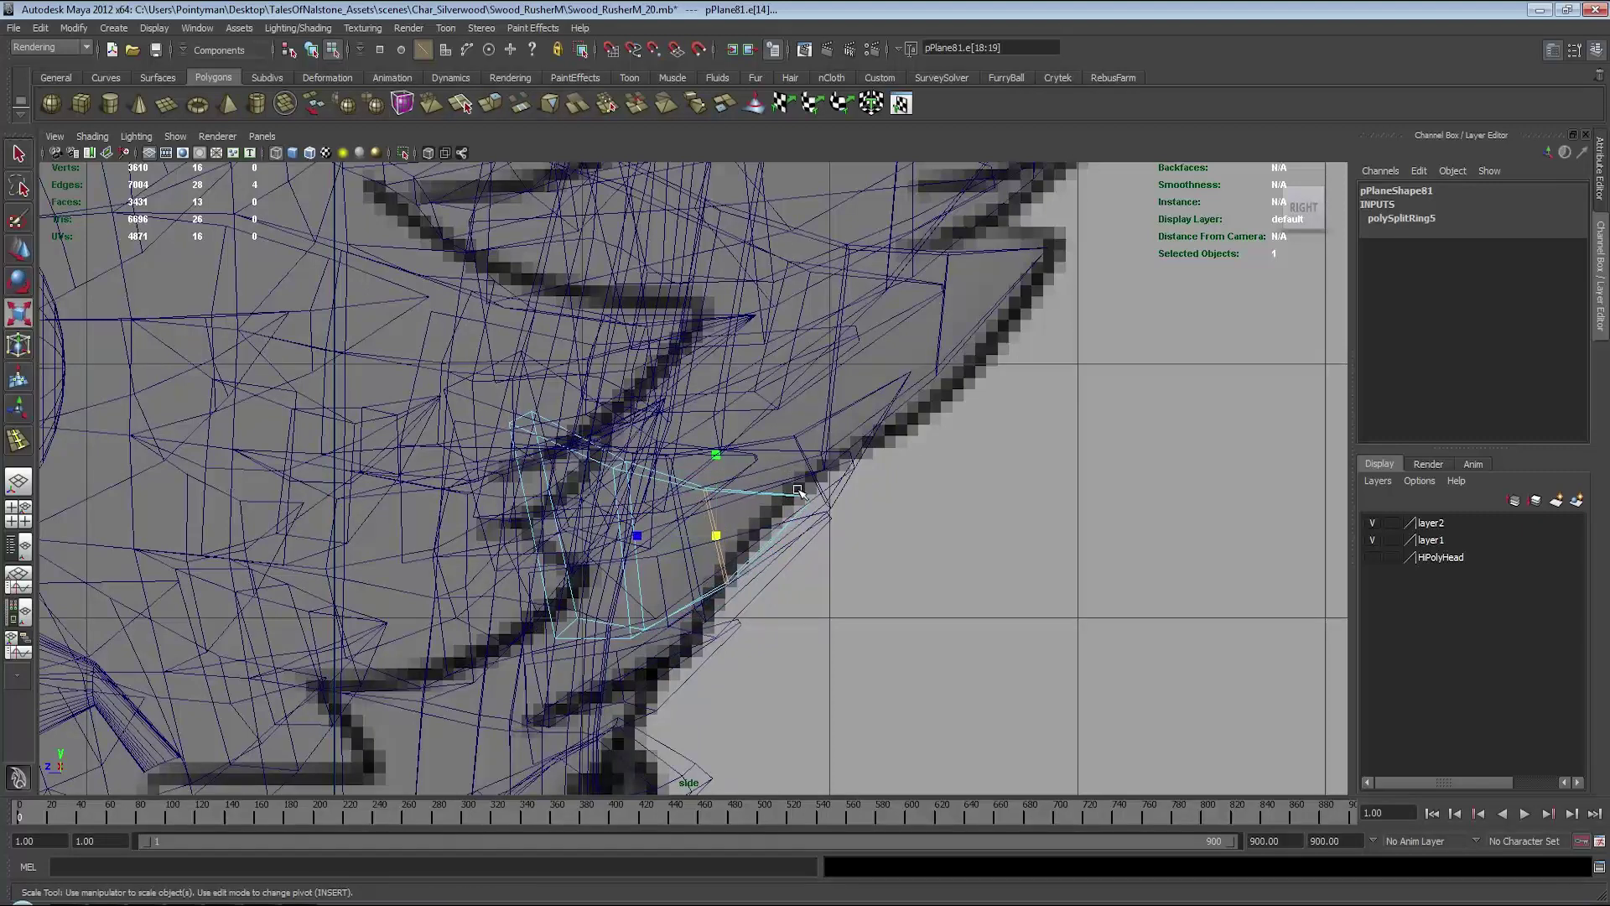
right_drag(798, 489, 837, 547)
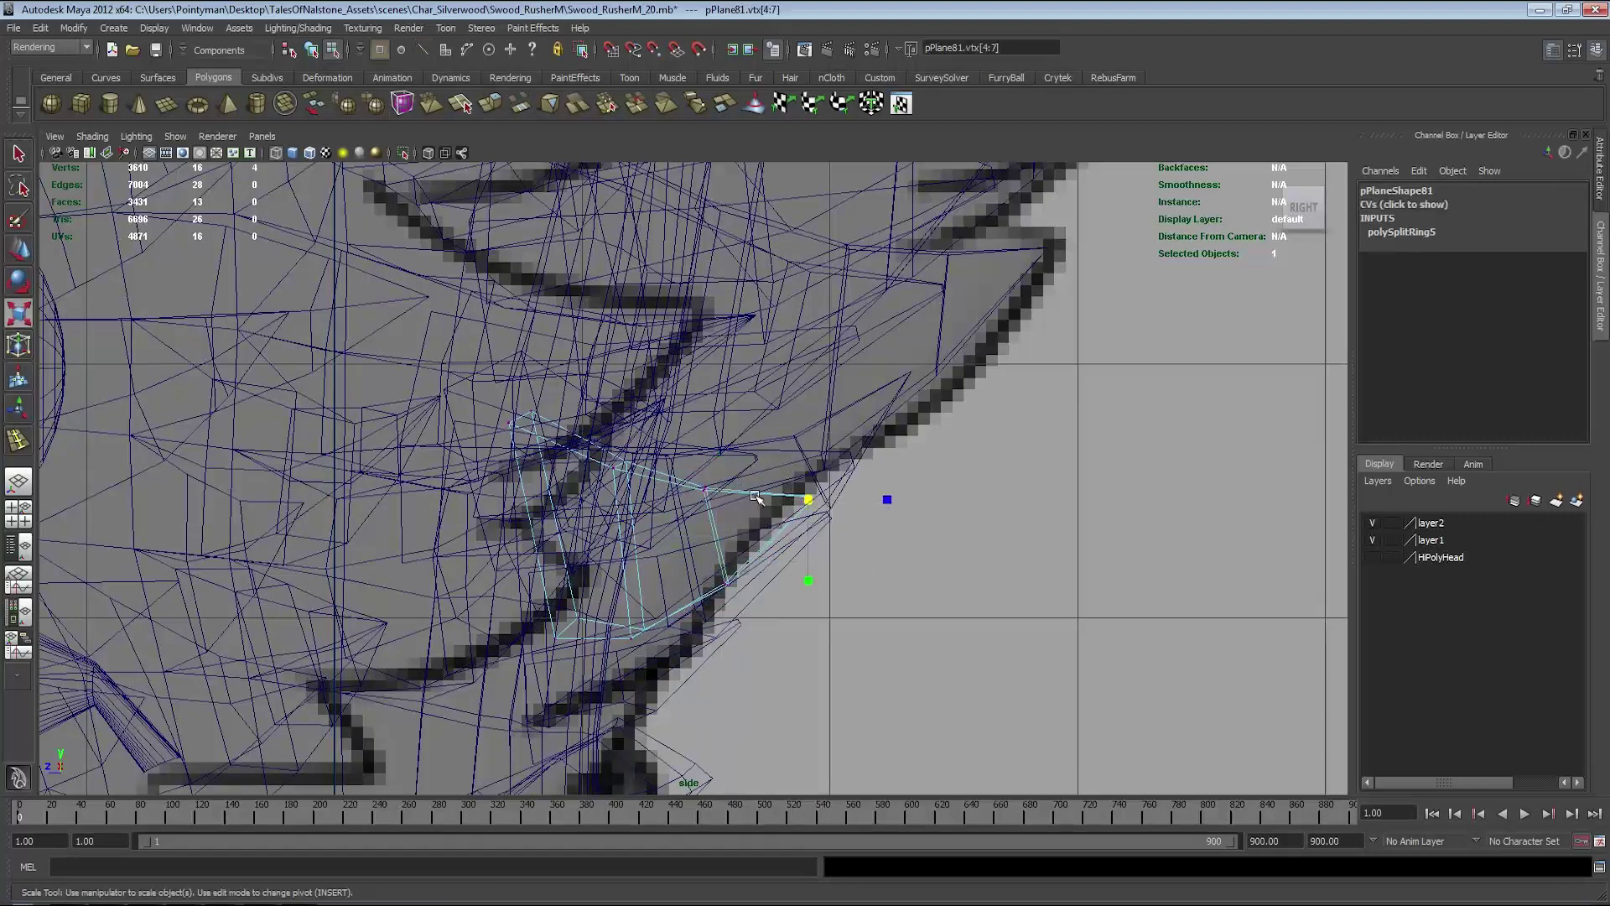
shift+right_drag(755, 496, 808, 500)
drag(808, 500, 810, 444)
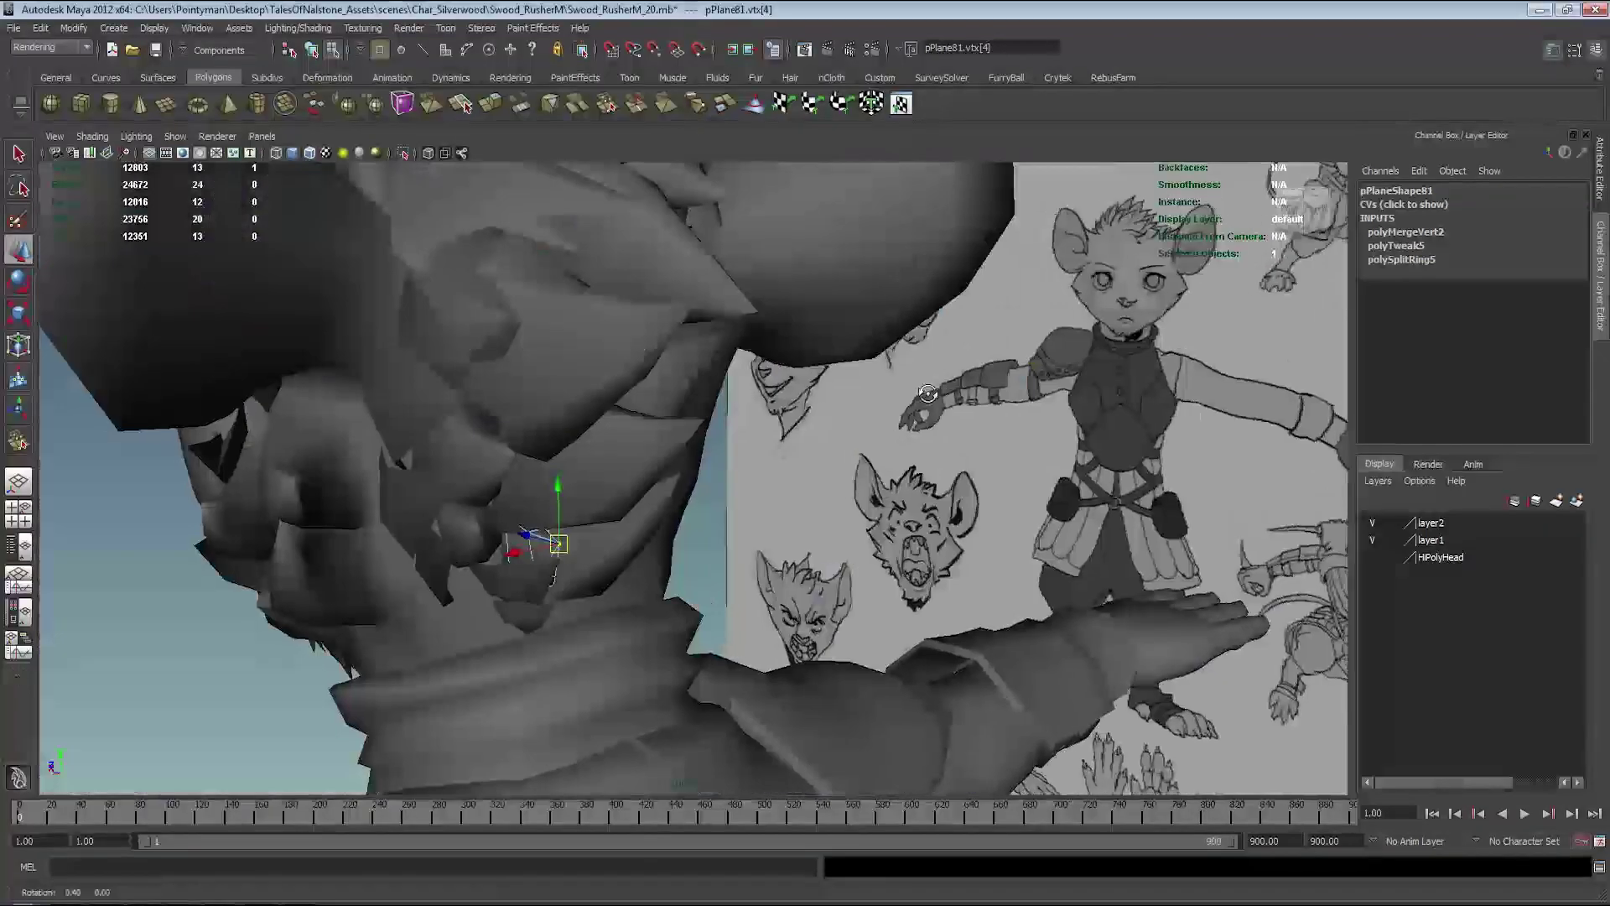
alt+drag(928, 393, 772, 450)
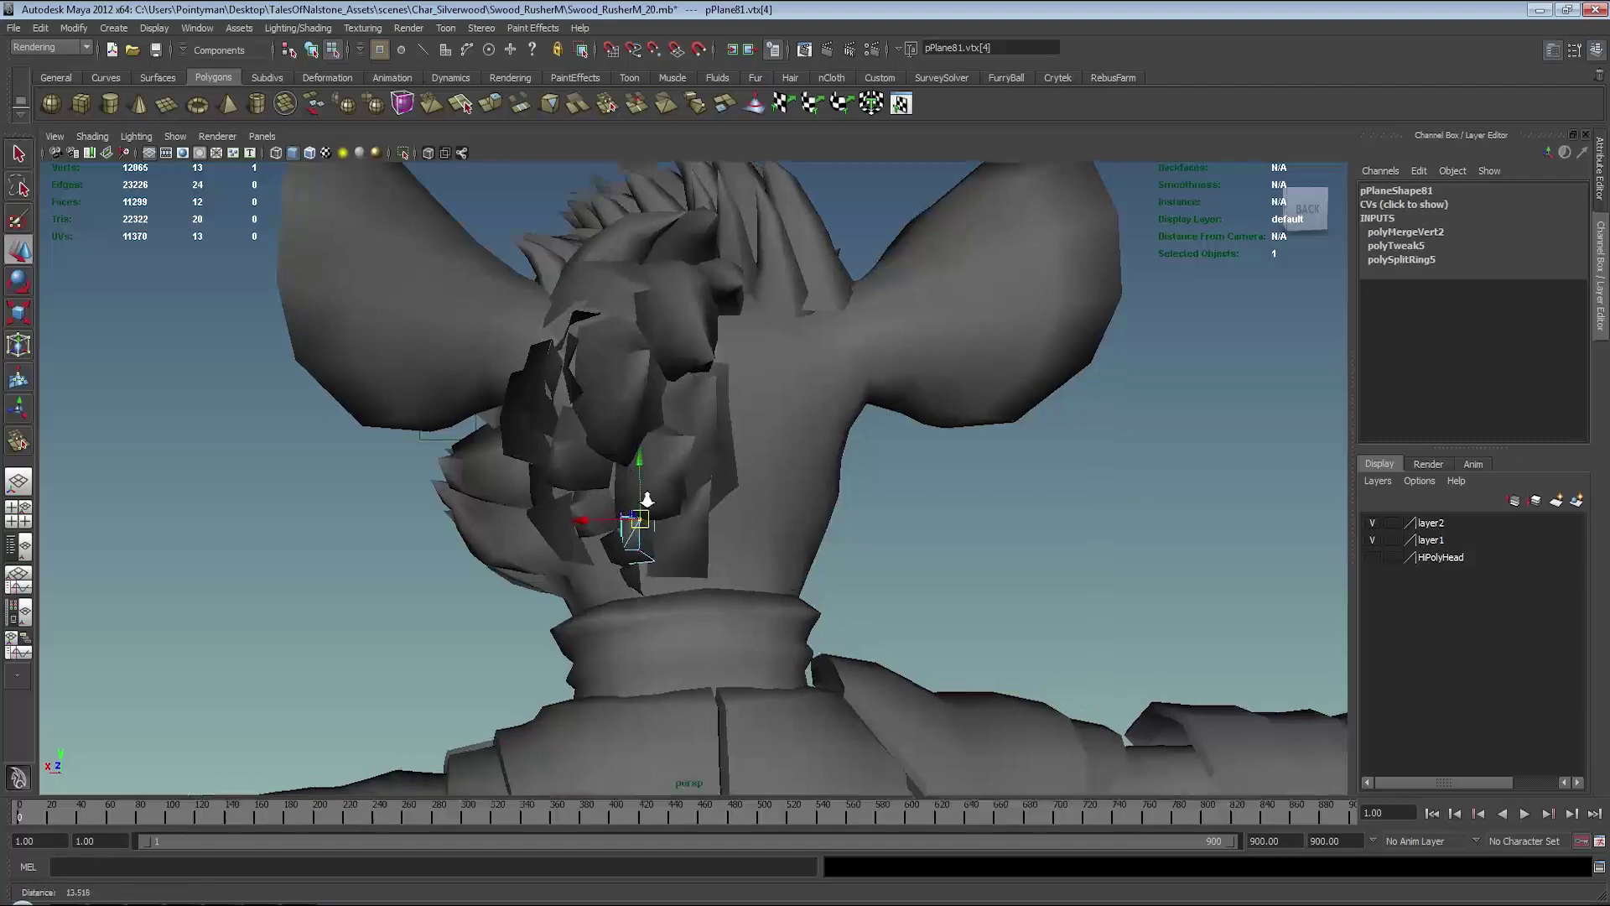
alt+right_drag(786, 447, 675, 465)
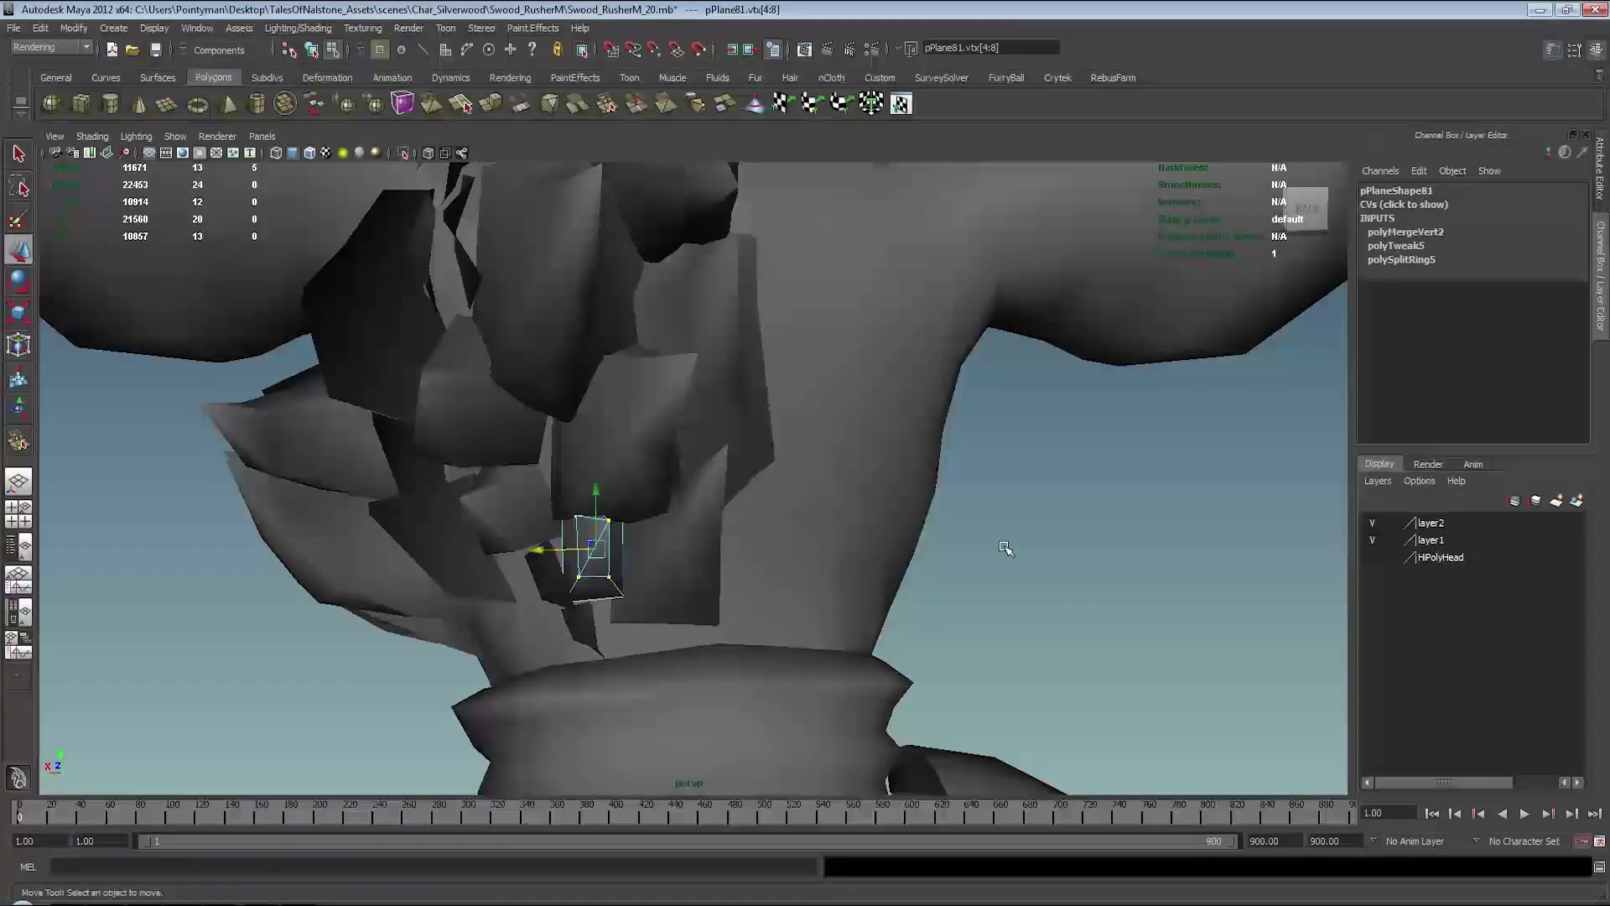
mouse_move(1002, 550)
alt+mouse_down()
mouse_move(461, 506)
mouse_move(727, 525)
mouse_move(489, 503)
mouse_move(557, 467)
alt+mouse_up()
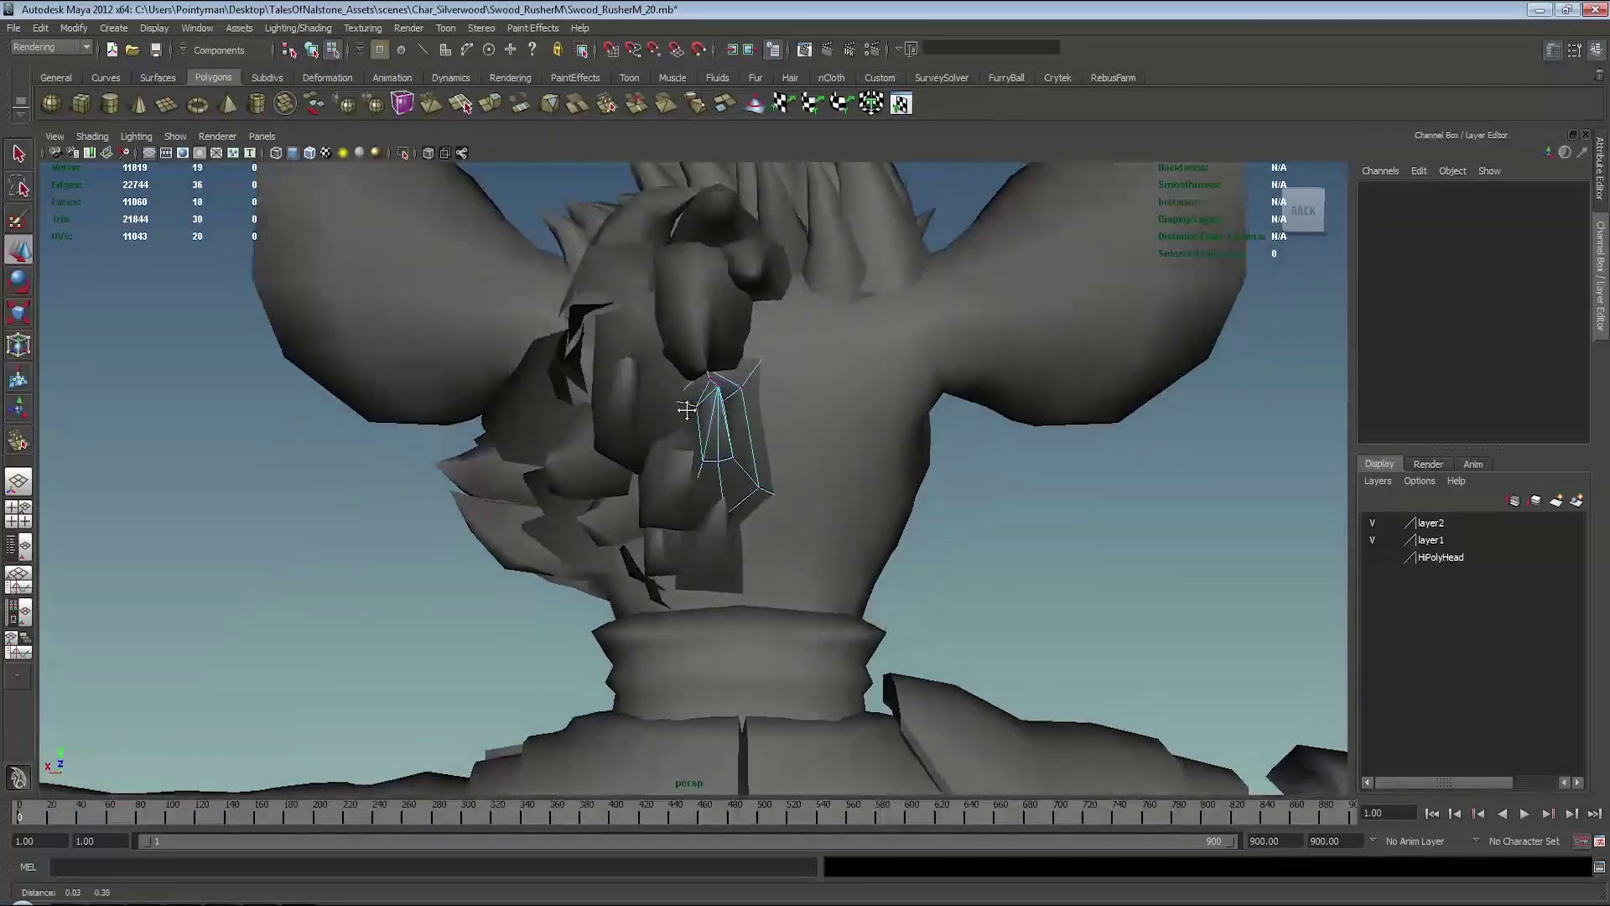
key(F8)
click(665, 399)
mouse_move(665, 398)
alt+mouse_down()
mouse_move(672, 341)
mouse_move(651, 435)
mouse_move(692, 434)
mouse_move(532, 503)
mouse_move(473, 566)
mouse_move(665, 557)
mouse_move(653, 576)
mouse_move(732, 457)
alt+mouse_up()
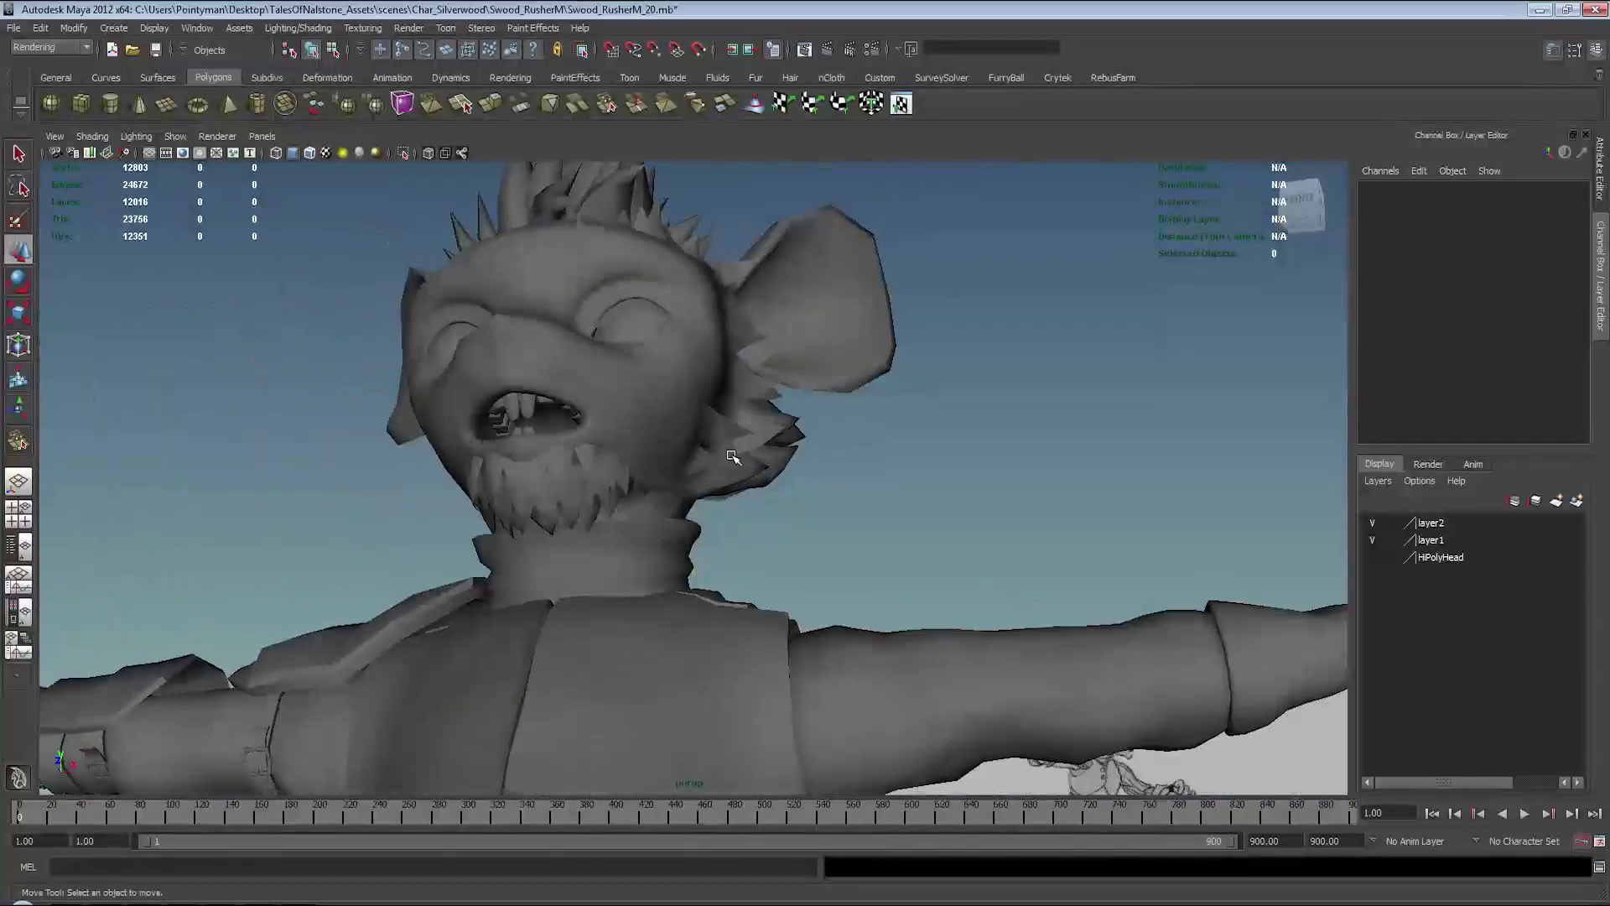
click(715, 487)
mouse_move(583, 461)
alt+mouse_down()
mouse_move(847, 412)
mouse_move(694, 467)
mouse_move(532, 492)
mouse_move(819, 460)
mouse_move(587, 469)
alt+mouse_up()
alt+right_drag(587, 470, 908, 464)
mouse_move(907, 463)
alt+mouse_down()
mouse_move(683, 359)
mouse_move(848, 374)
mouse_move(850, 526)
mouse_move(866, 503)
alt+mouse_up()
click(683, 359)
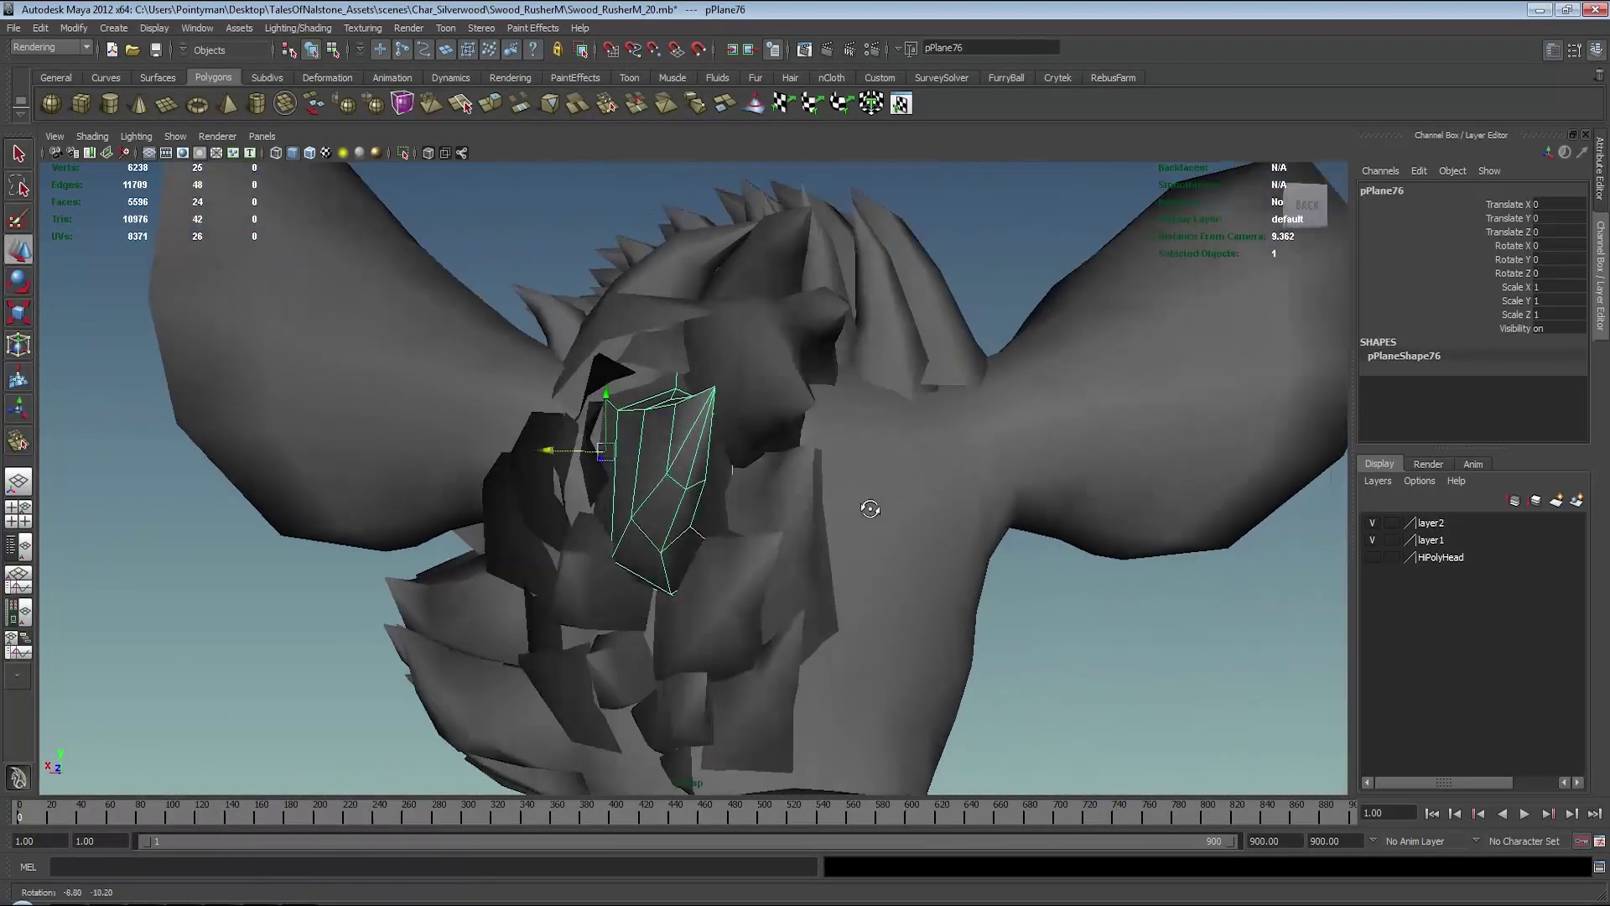
click(671, 419)
alt+drag(670, 419, 675, 313)
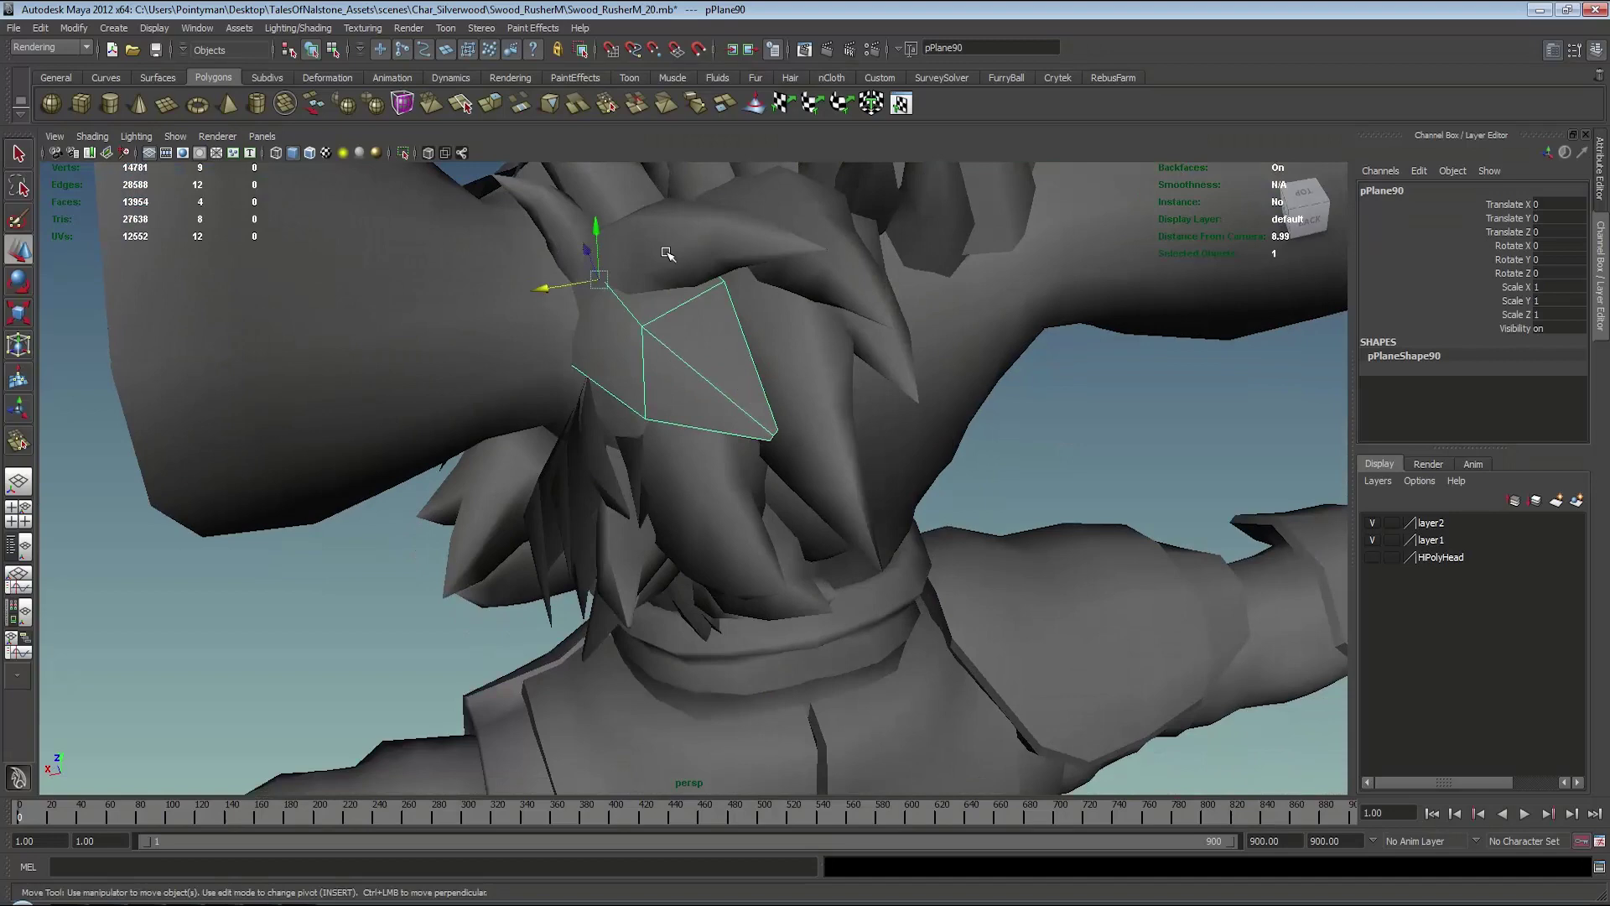
alt+drag(667, 254, 707, 313)
mouse_move(766, 360)
alt+mouse_down()
mouse_move(714, 346)
mouse_move(766, 356)
alt+mouse_up()
click(314, 260)
- Turn on wireframe-on-shaded display, then reselect and frame fur card pPlane90
click(126, 137)
mouse_move(92, 136)
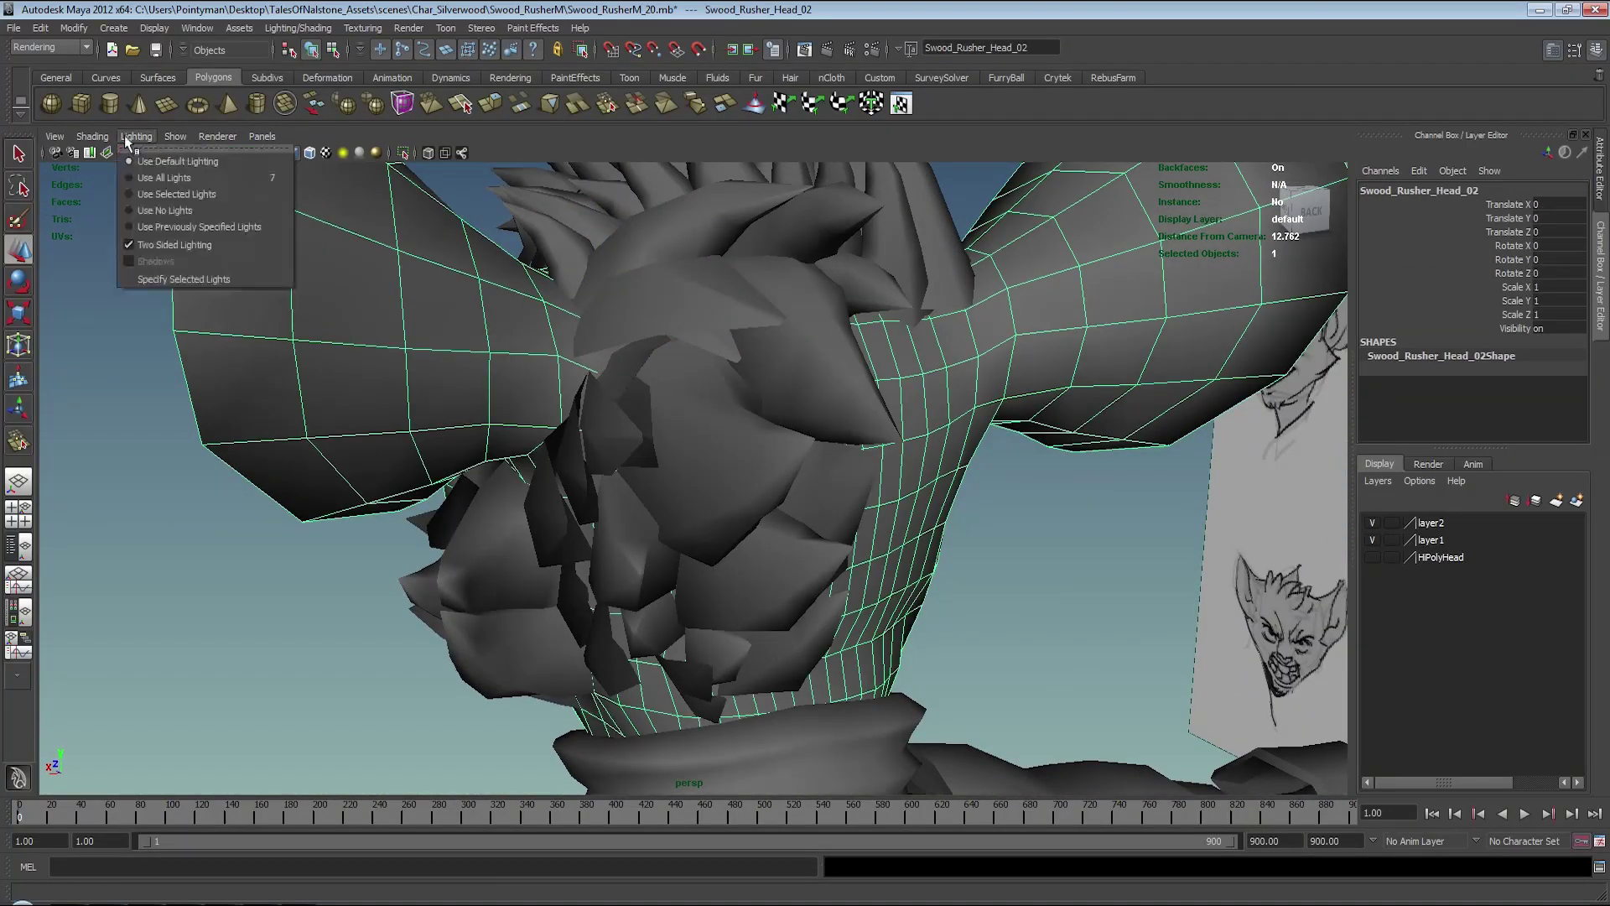
click(122, 293)
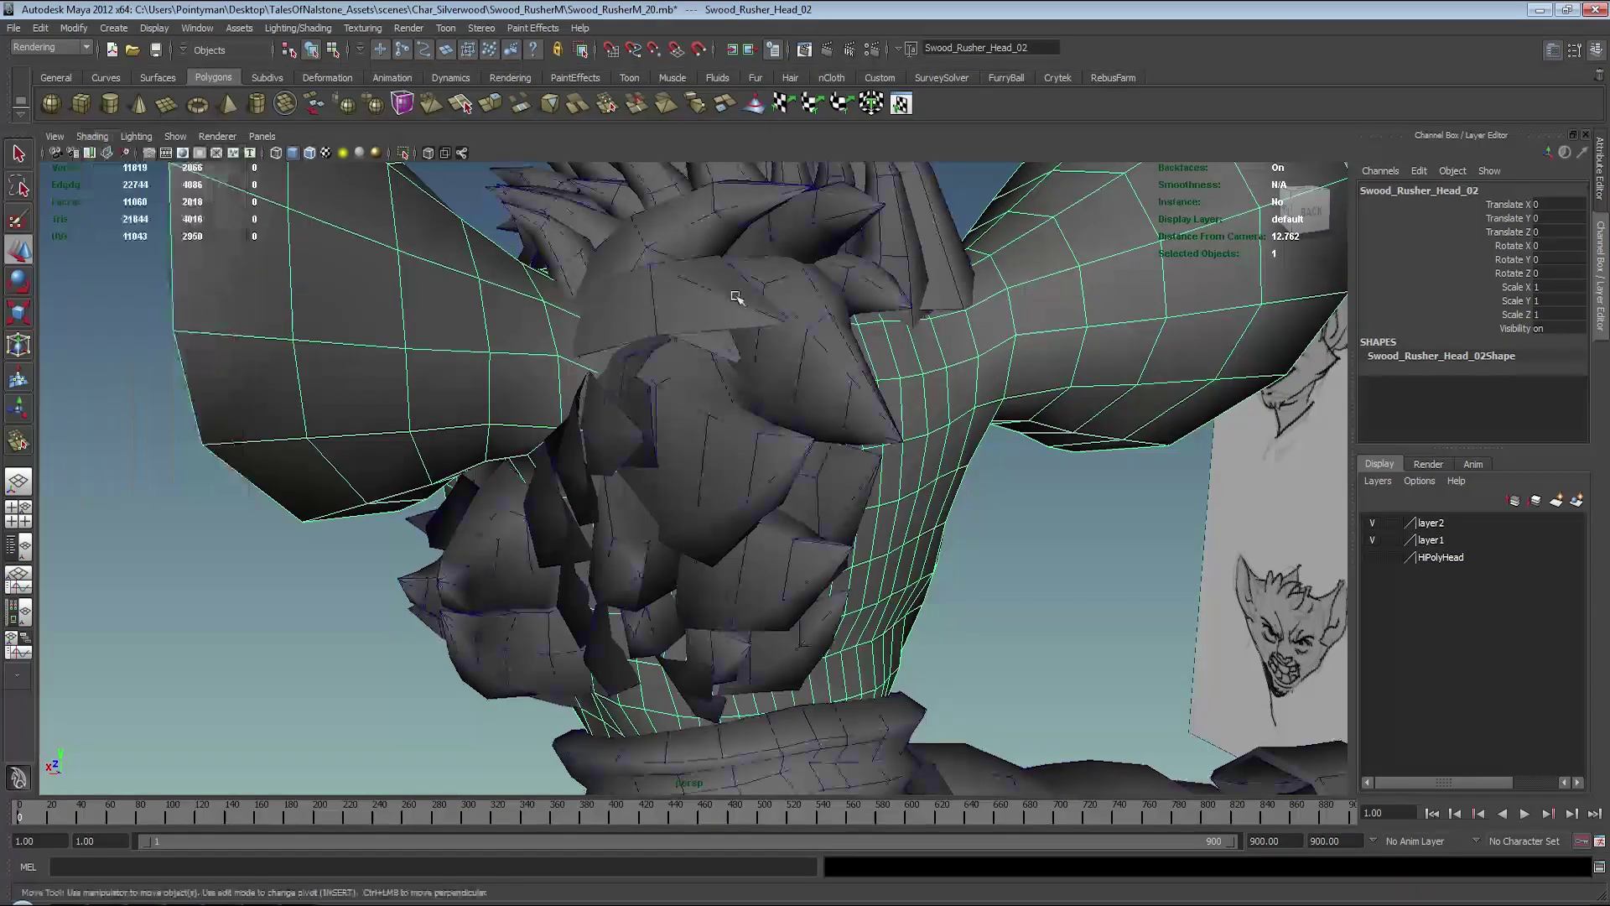
click(737, 290)
key(f)
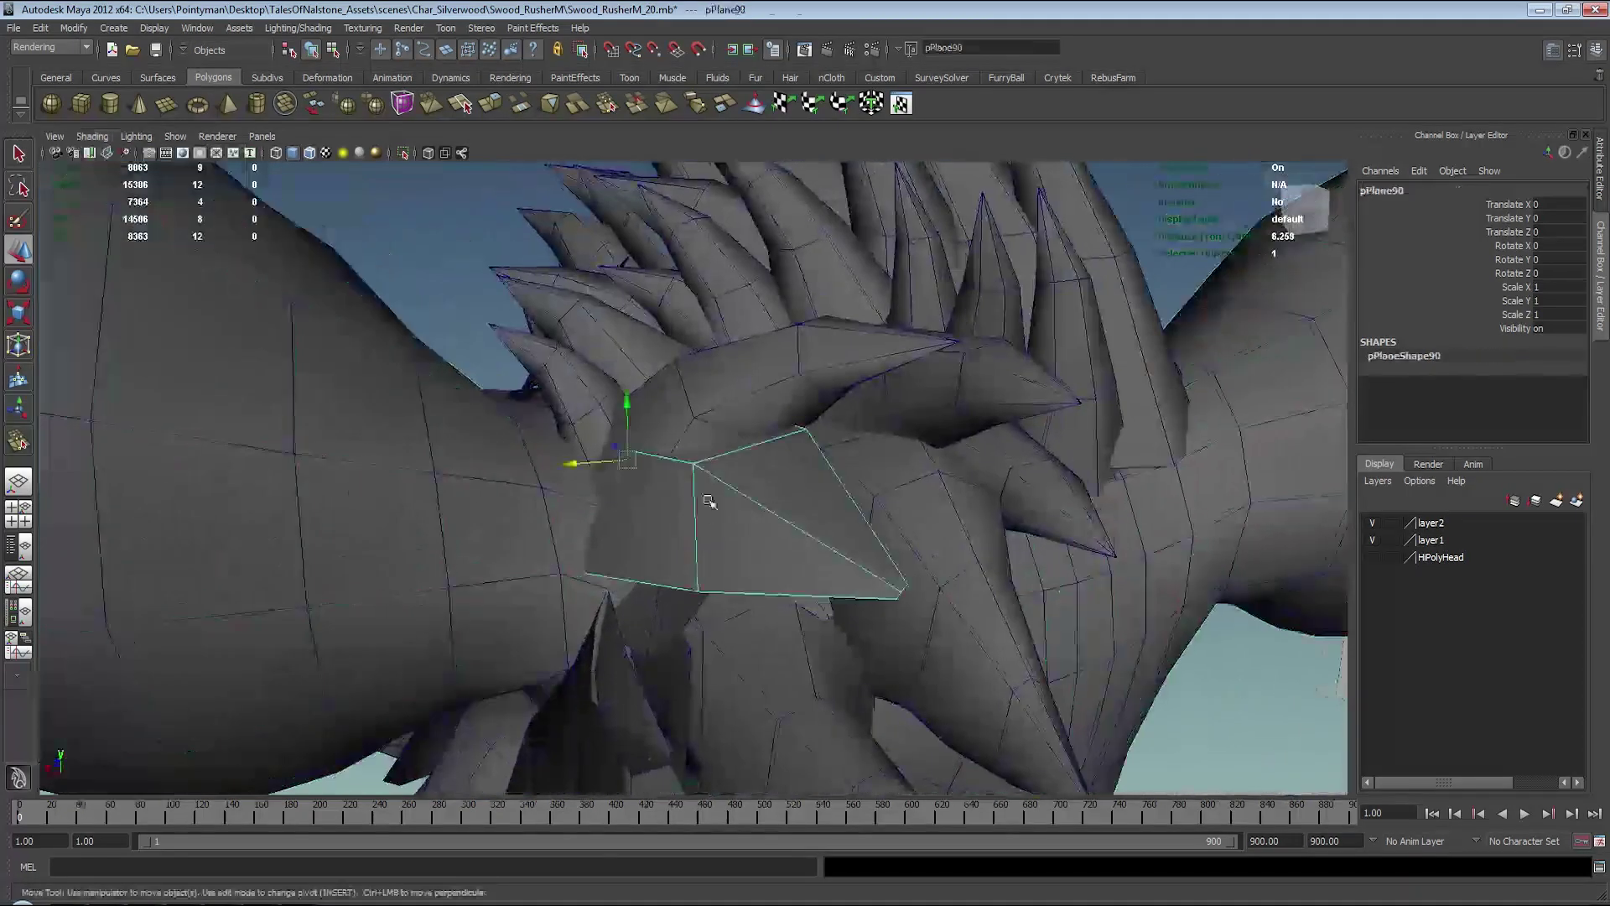
mouse_move(708, 501)
alt+mouse_down()
mouse_move(783, 475)
mouse_move(617, 328)
alt+mouse_up()
- Select all of pPlane90's vertices in component mode
key(F8)
drag(557, 244, 1030, 436)
mouse_move(1030, 436)
alt+mouse_down()
mouse_move(952, 546)
mouse_move(935, 478)
mouse_move(863, 449)
mouse_move(942, 431)
mouse_move(817, 474)
alt+mouse_up()
key(r)
- In the enlarged side view, lower the card's vertices along the jawline
key(space)
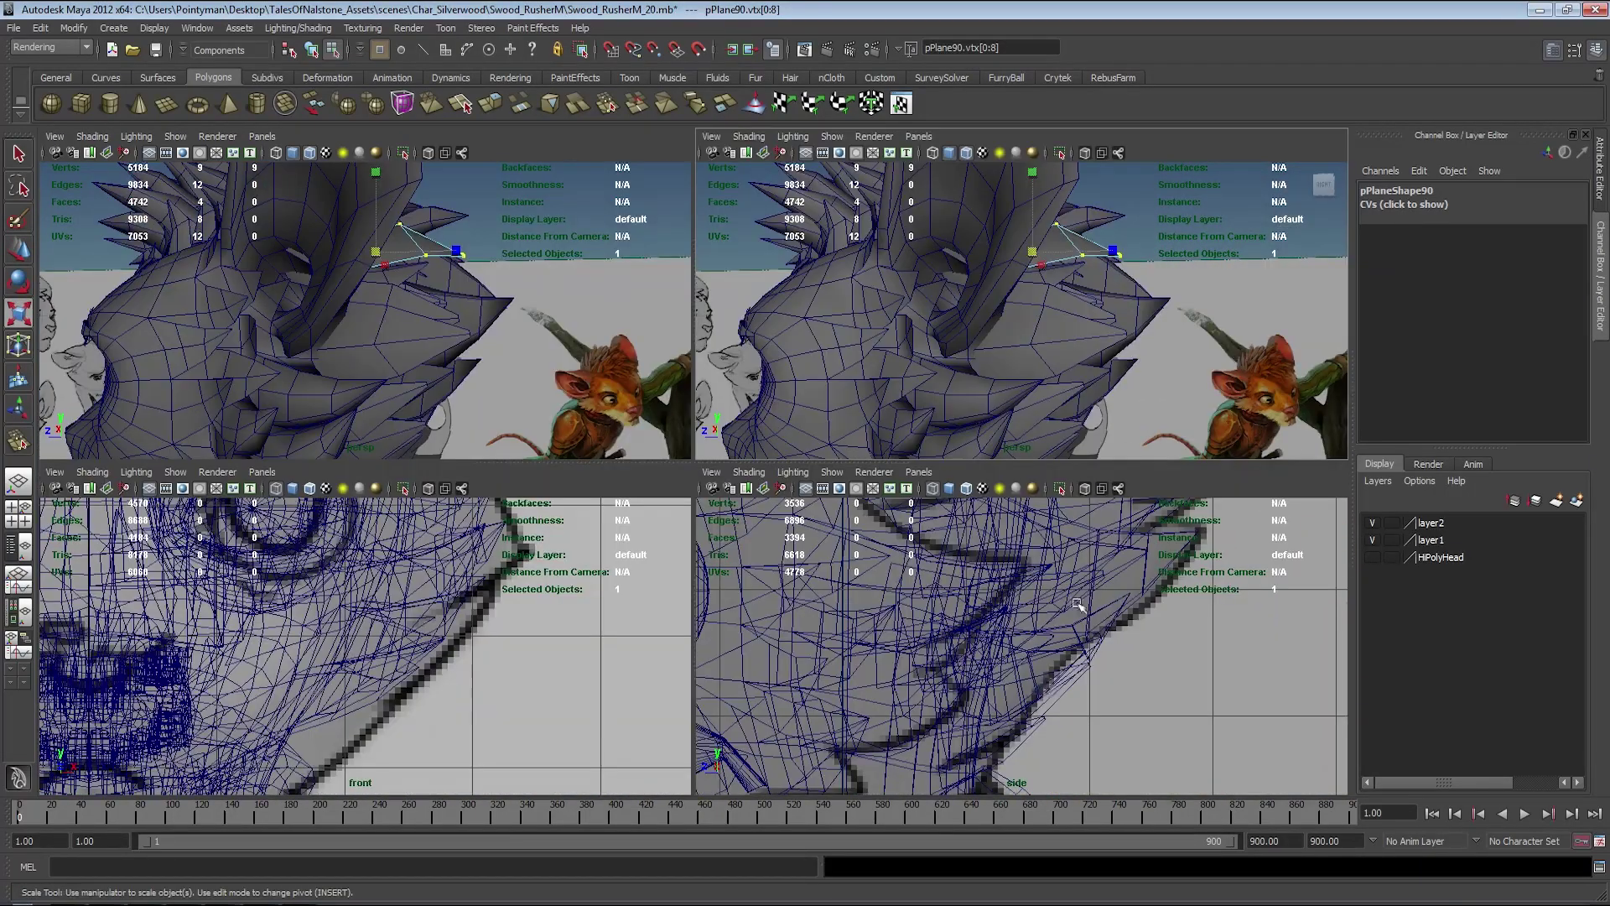
scroll(978, 575, down, 5)
scroll(1107, 632, down, 3)
key(f)
scroll(1006, 662, up, 3)
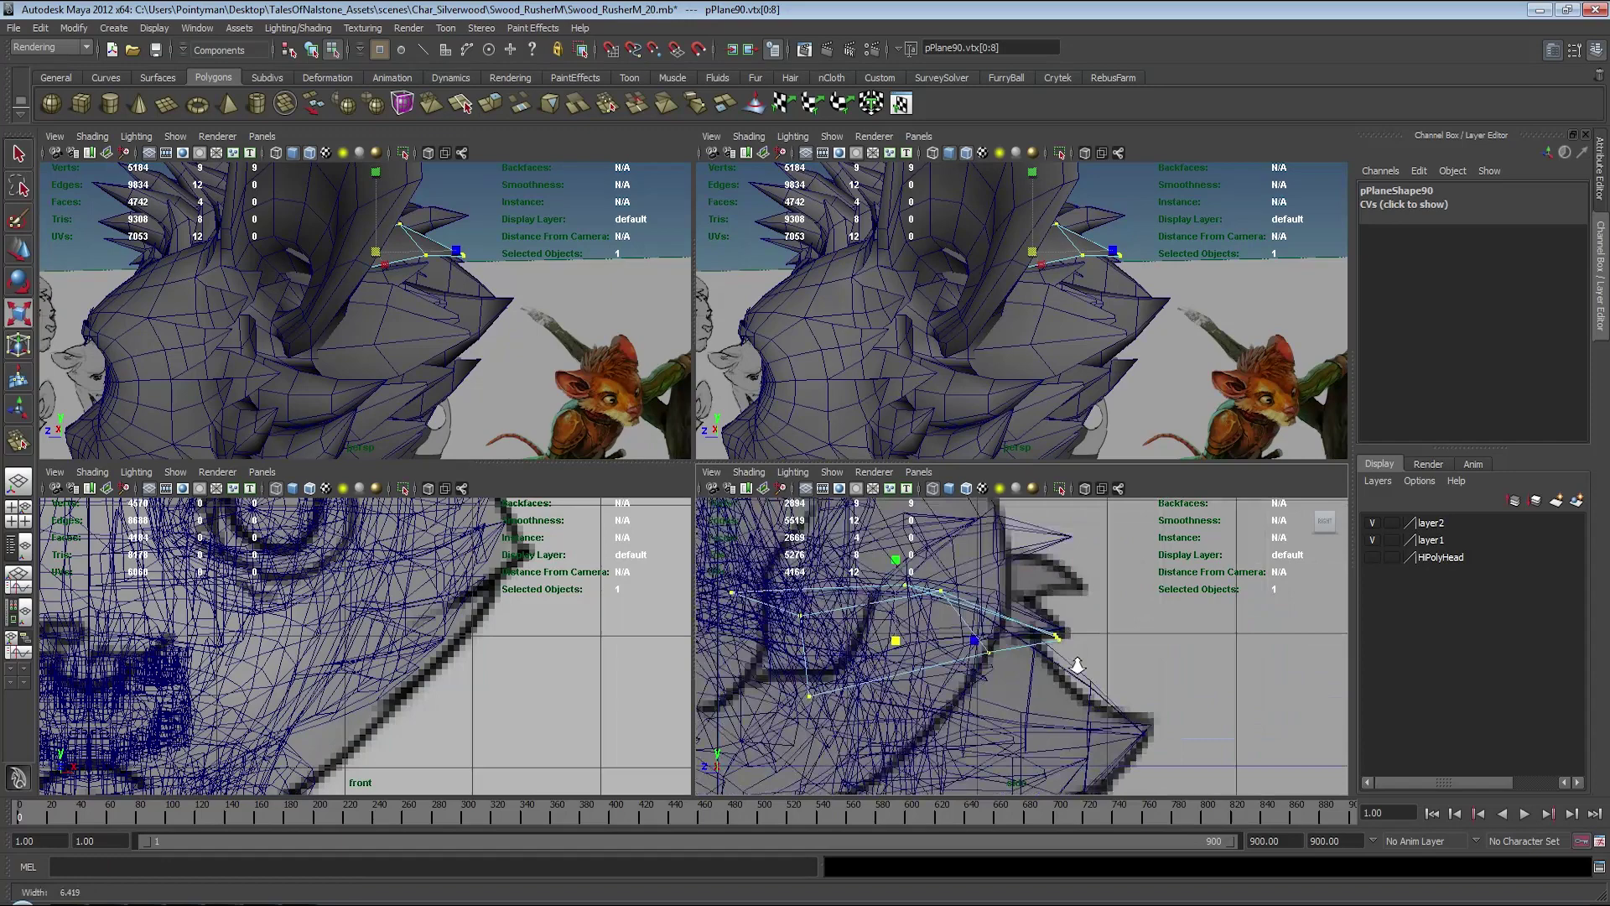
key(space)
key(w)
mouse_move(787, 594)
middle_down()
mouse_move(768, 417)
mouse_move(707, 353)
middle_up()
- In perspective, move several card vertices against the head surface
key(space)
key(space)
mouse_move(755, 503)
alt+mouse_down()
mouse_move(798, 471)
mouse_move(783, 521)
mouse_move(737, 486)
mouse_move(769, 467)
mouse_move(624, 359)
alt+mouse_up()
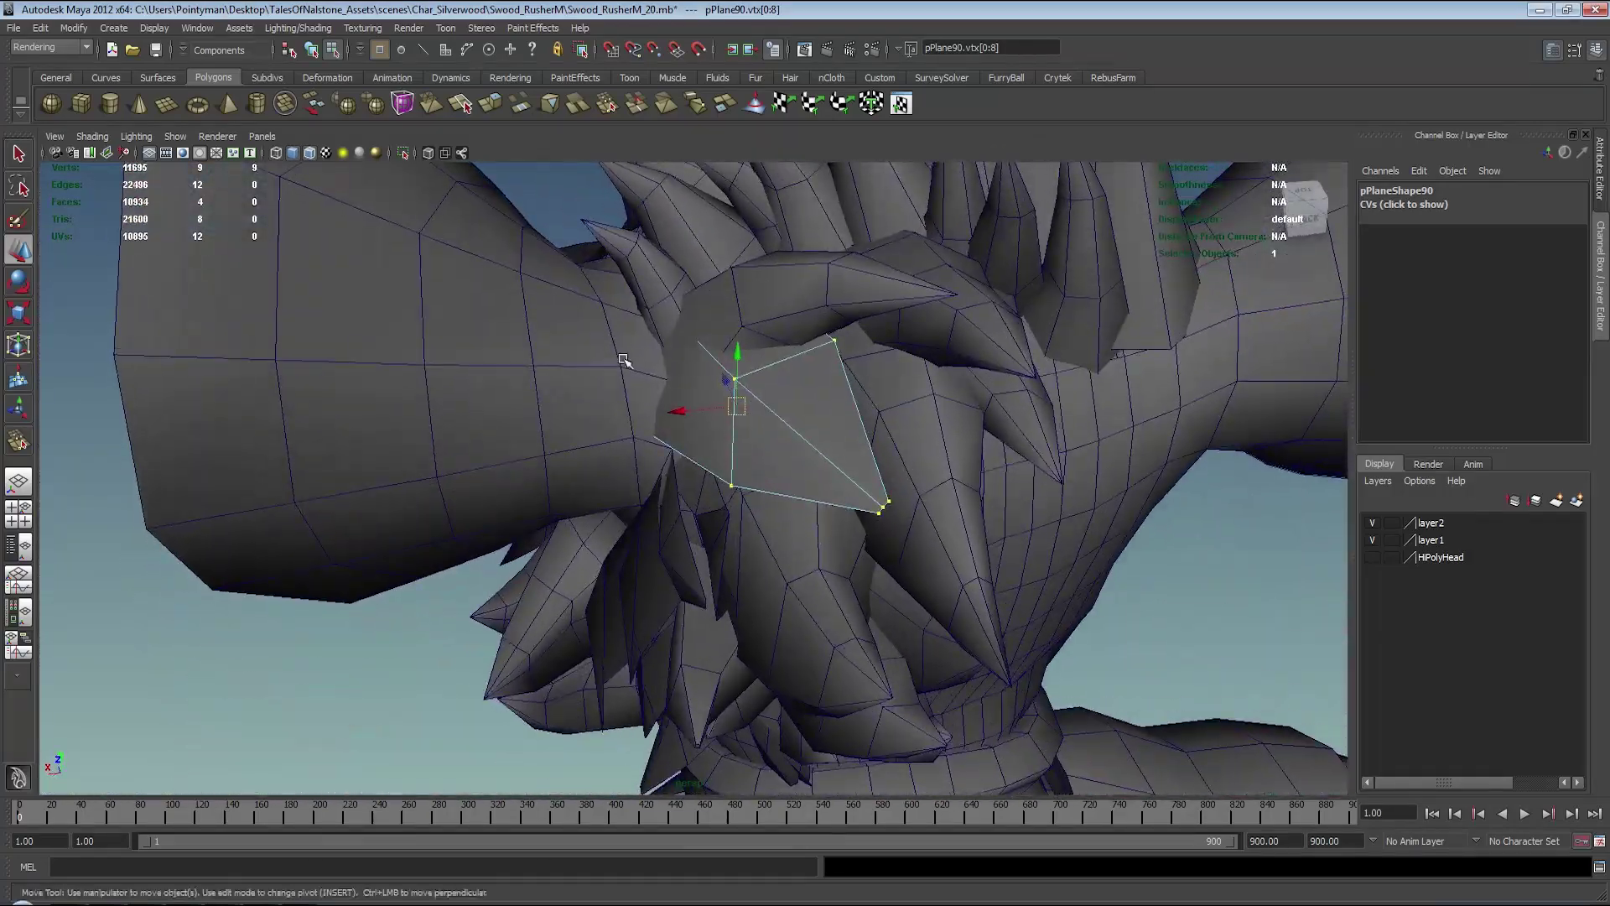
mouse_move(656, 487)
alt+mouse_down()
mouse_move(647, 431)
mouse_move(758, 449)
mouse_move(730, 461)
mouse_move(780, 483)
mouse_move(751, 490)
alt+mouse_up()
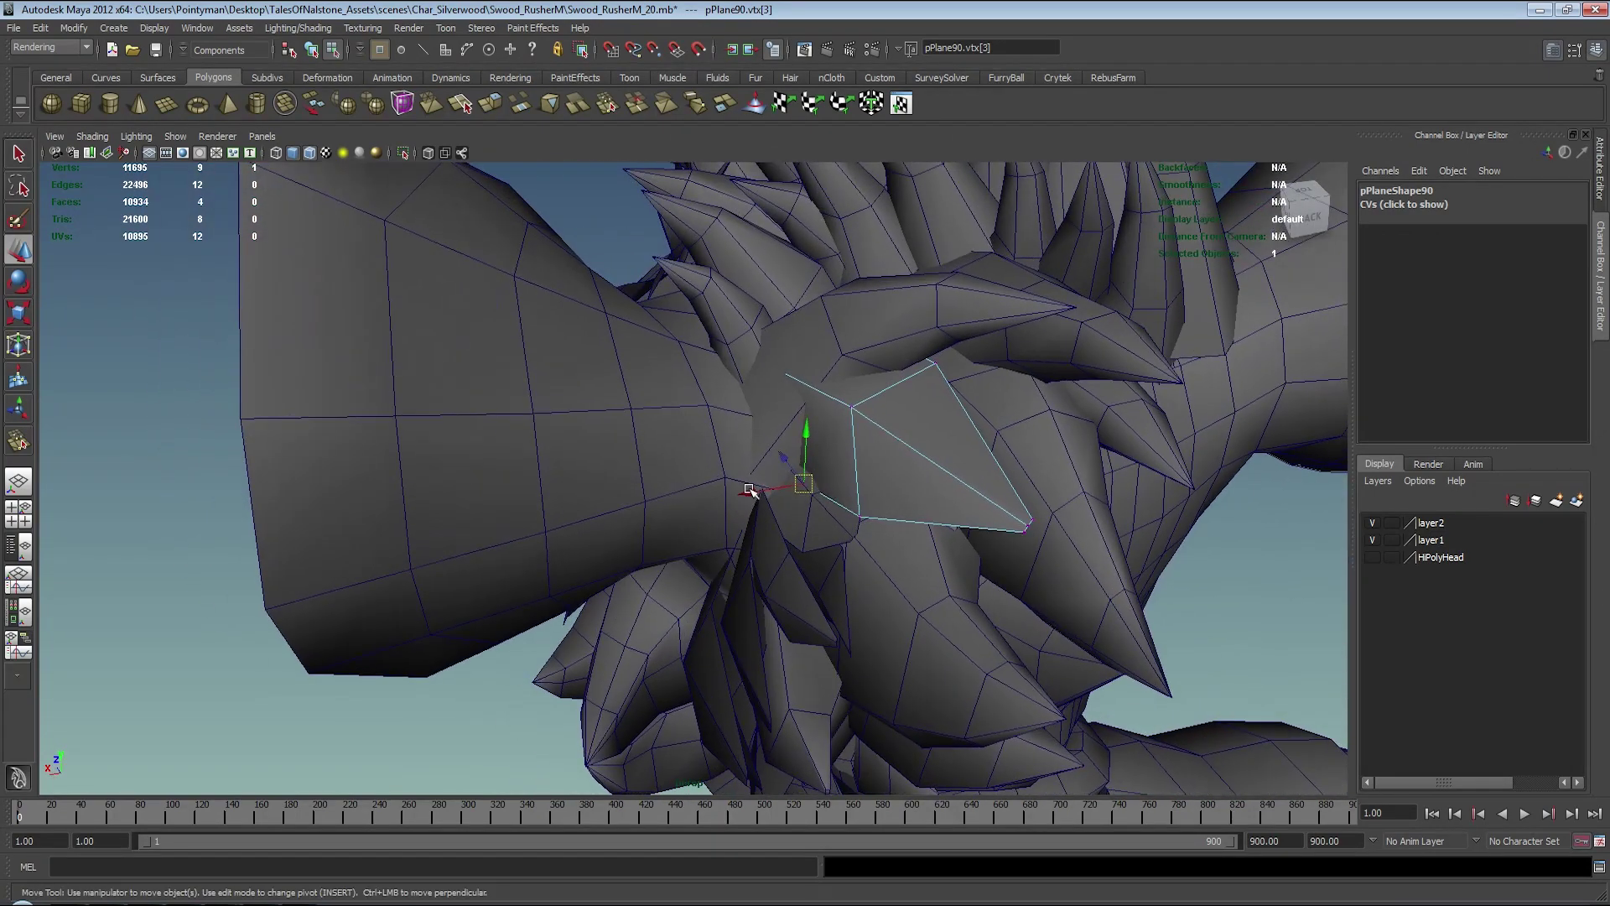
middle_drag(742, 474, 726, 477)
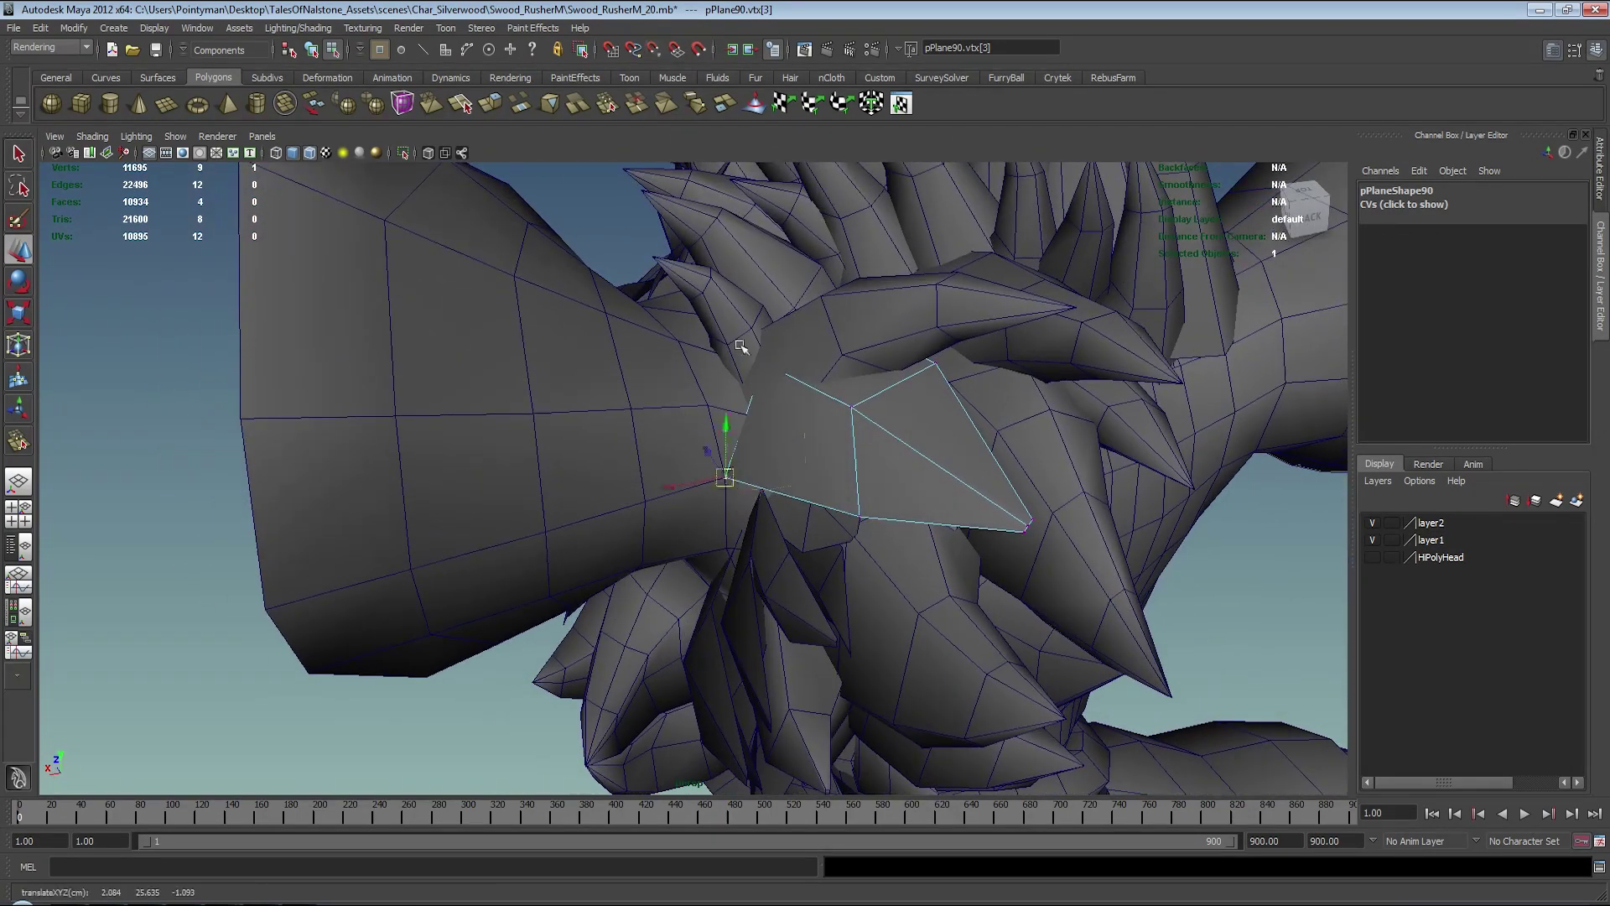
alt+drag(808, 388, 738, 402)
middle_drag(738, 403, 705, 429)
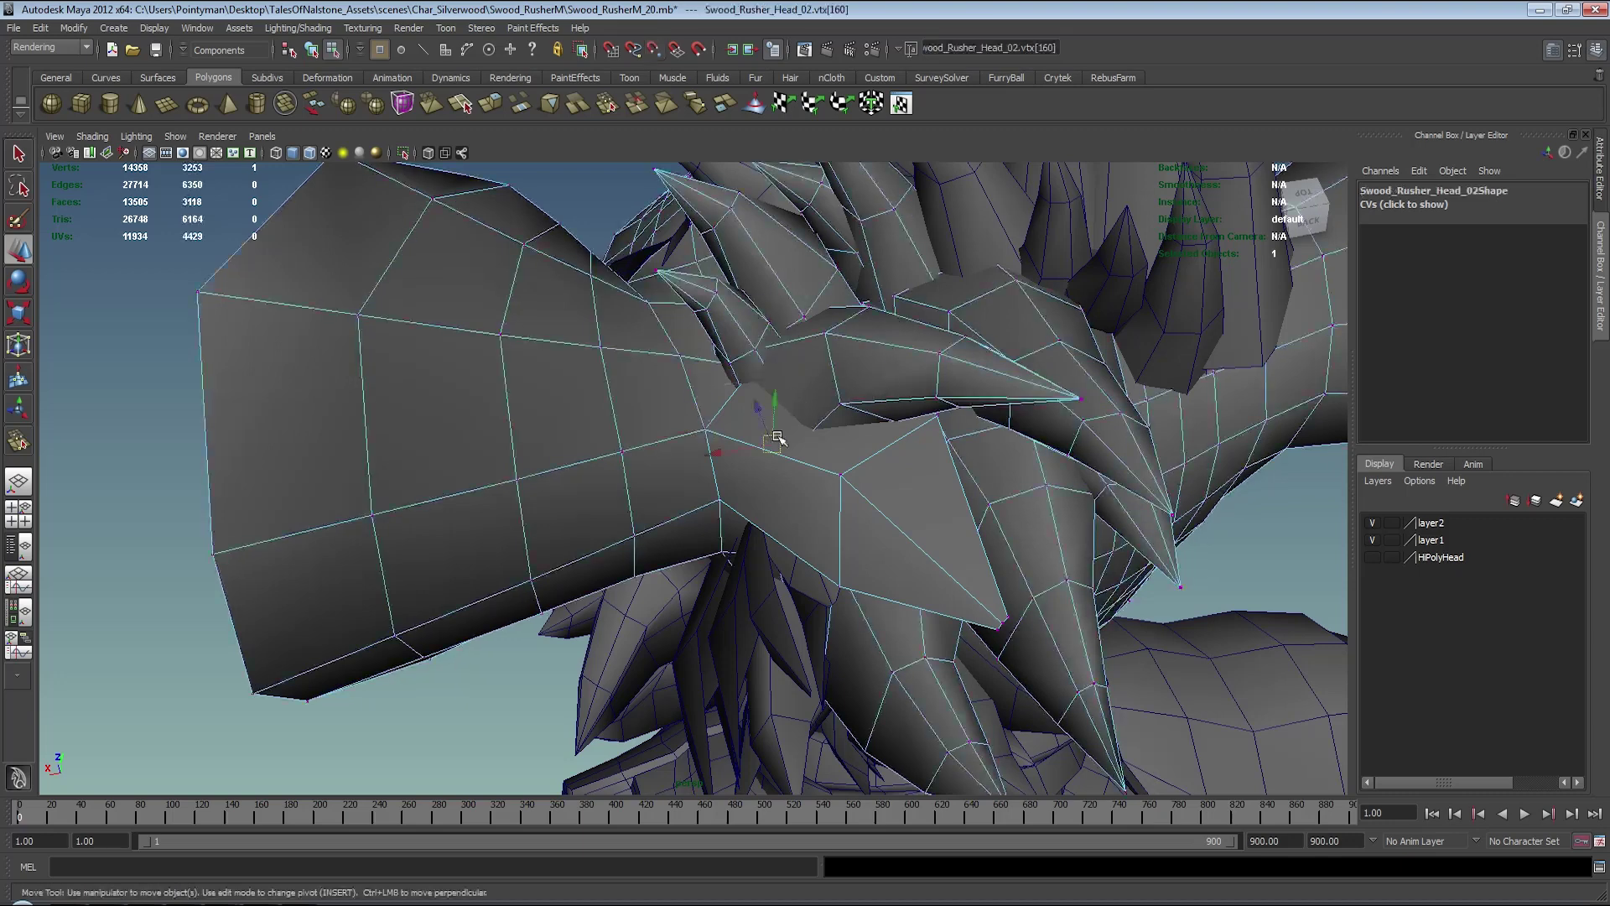
- Deselect the head mesh, undo the last two vertex moves, and restore smooth shading
click(883, 479)
key(ctrl+z)
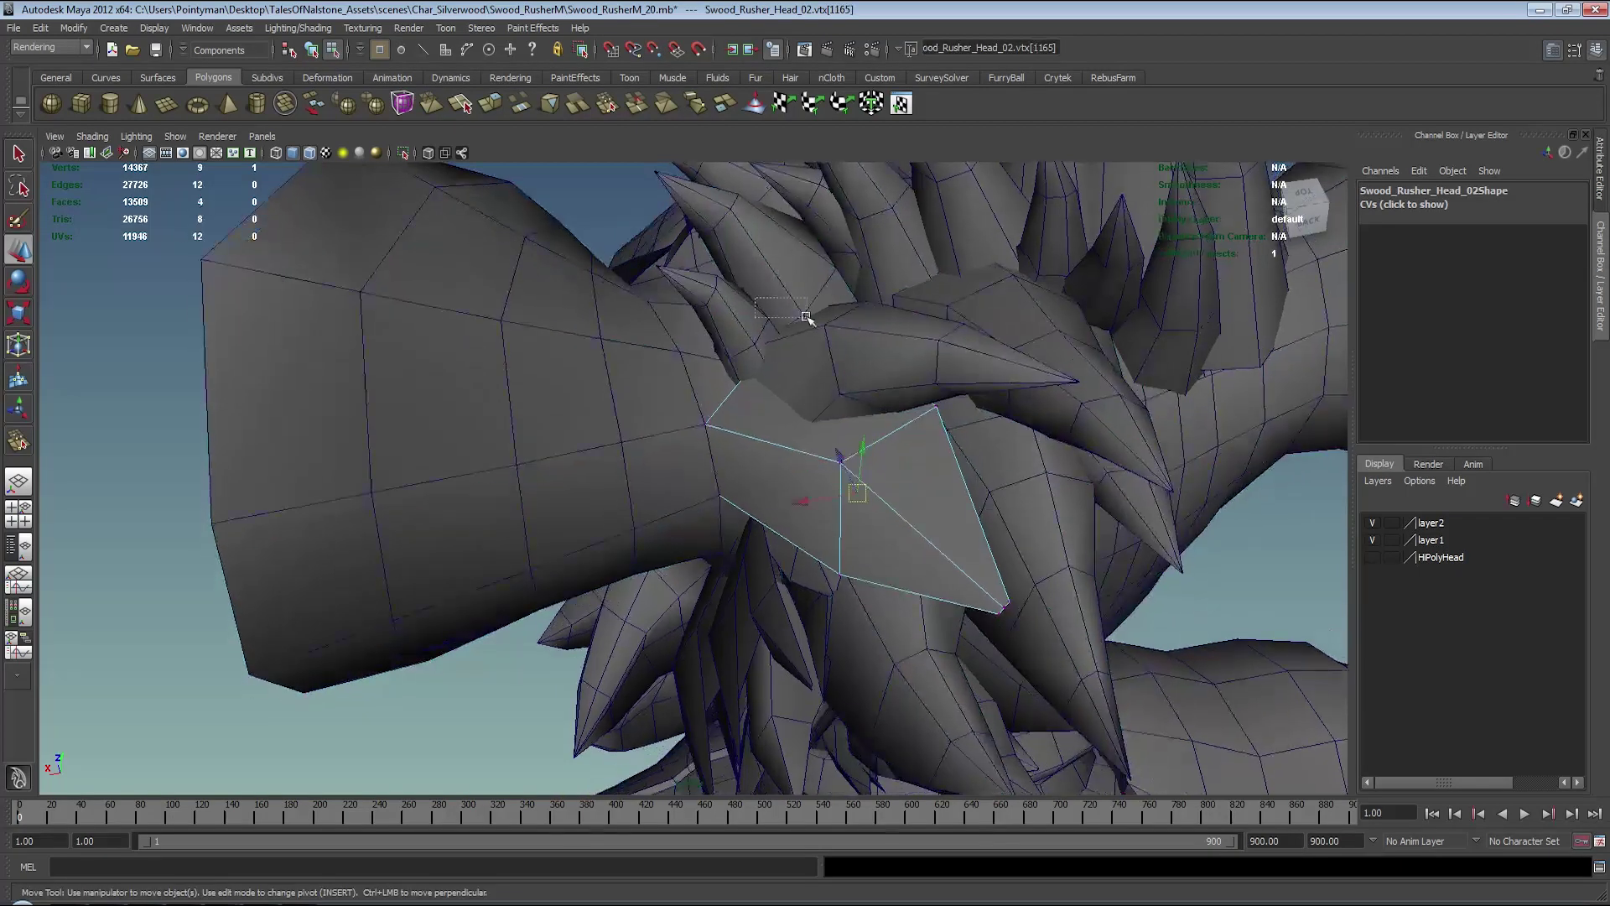
key(ctrl+z)
click(938, 487)
key(4)
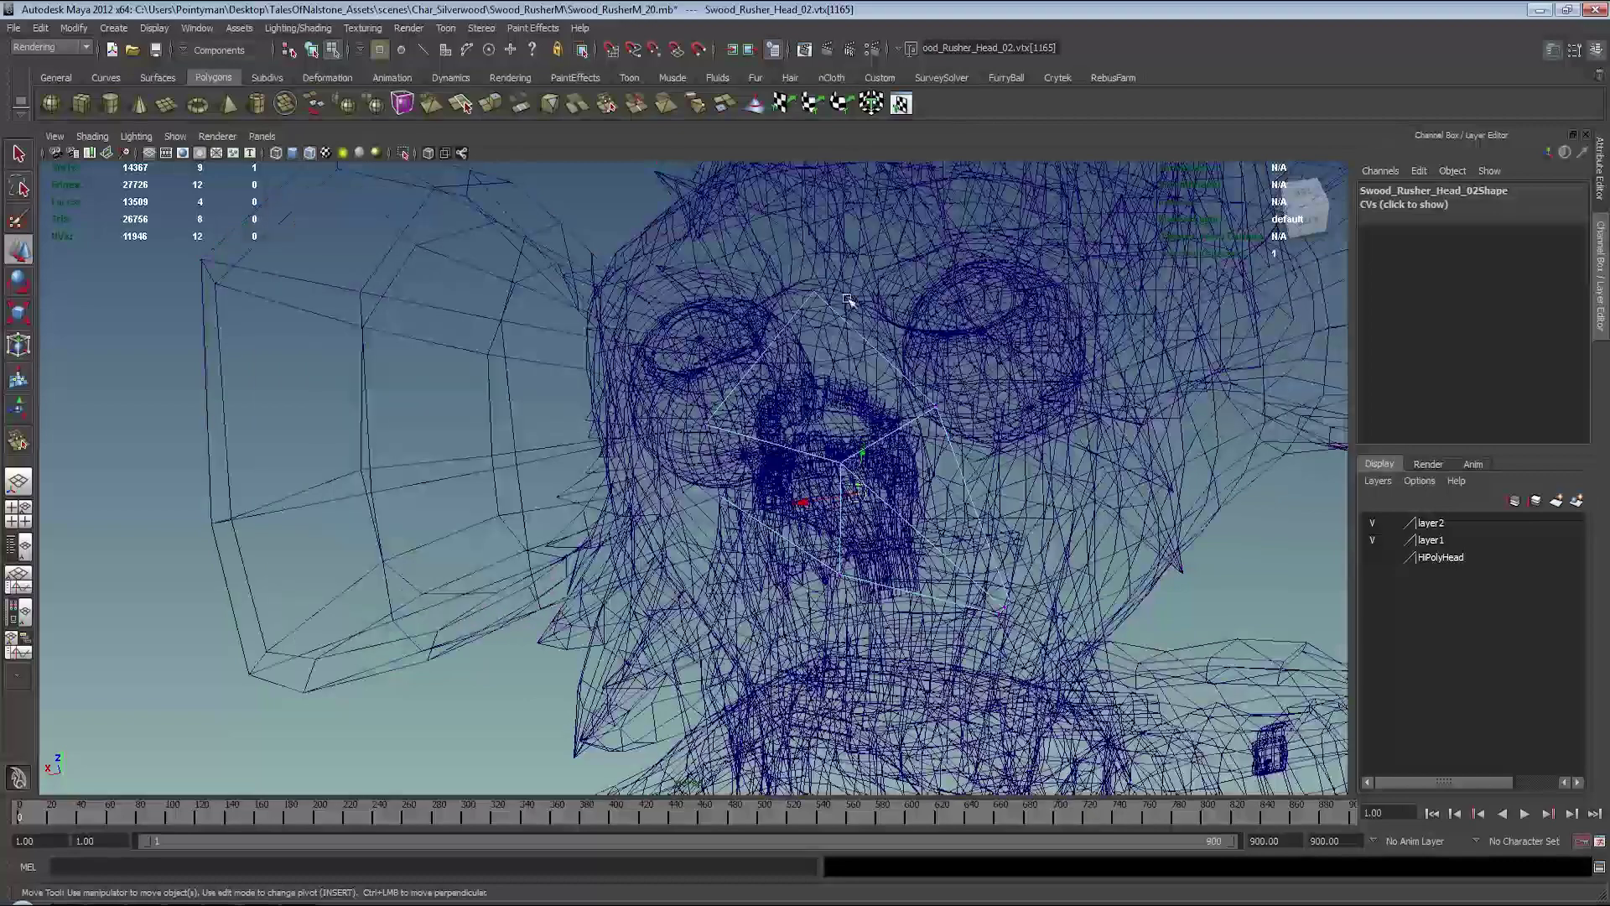
key(5)
- Pull the card's corner vertex down and snap another vertex onto the head, then zoom out
middle_drag(802, 383, 824, 445)
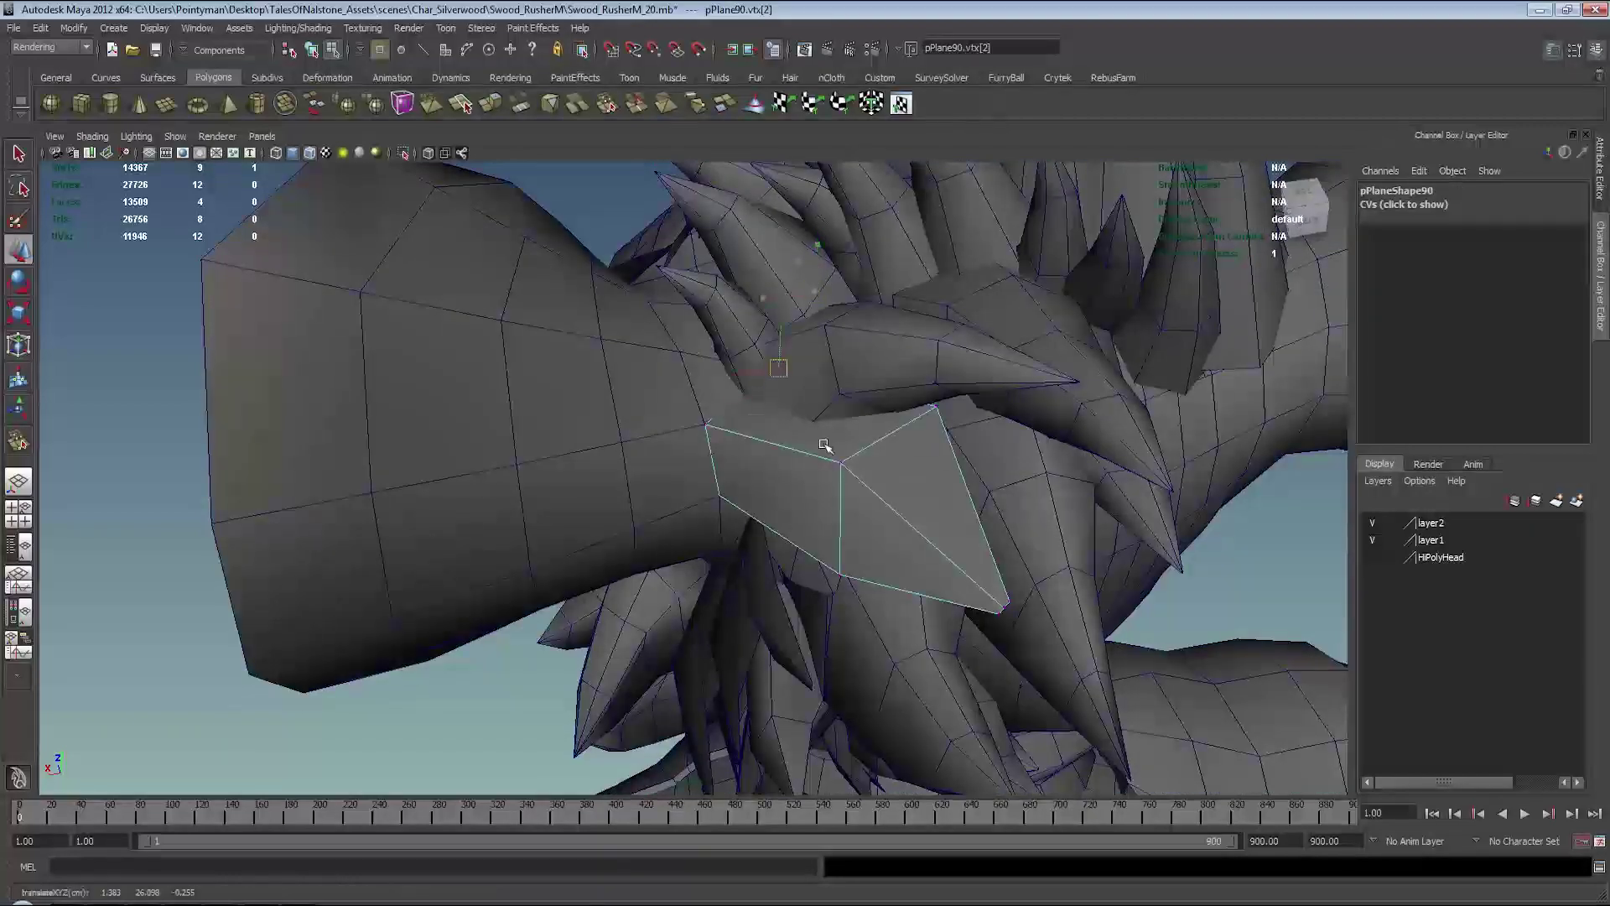
mouse_move(813, 530)
alt+mouse_down()
mouse_move(758, 467)
mouse_move(782, 450)
alt+mouse_up()
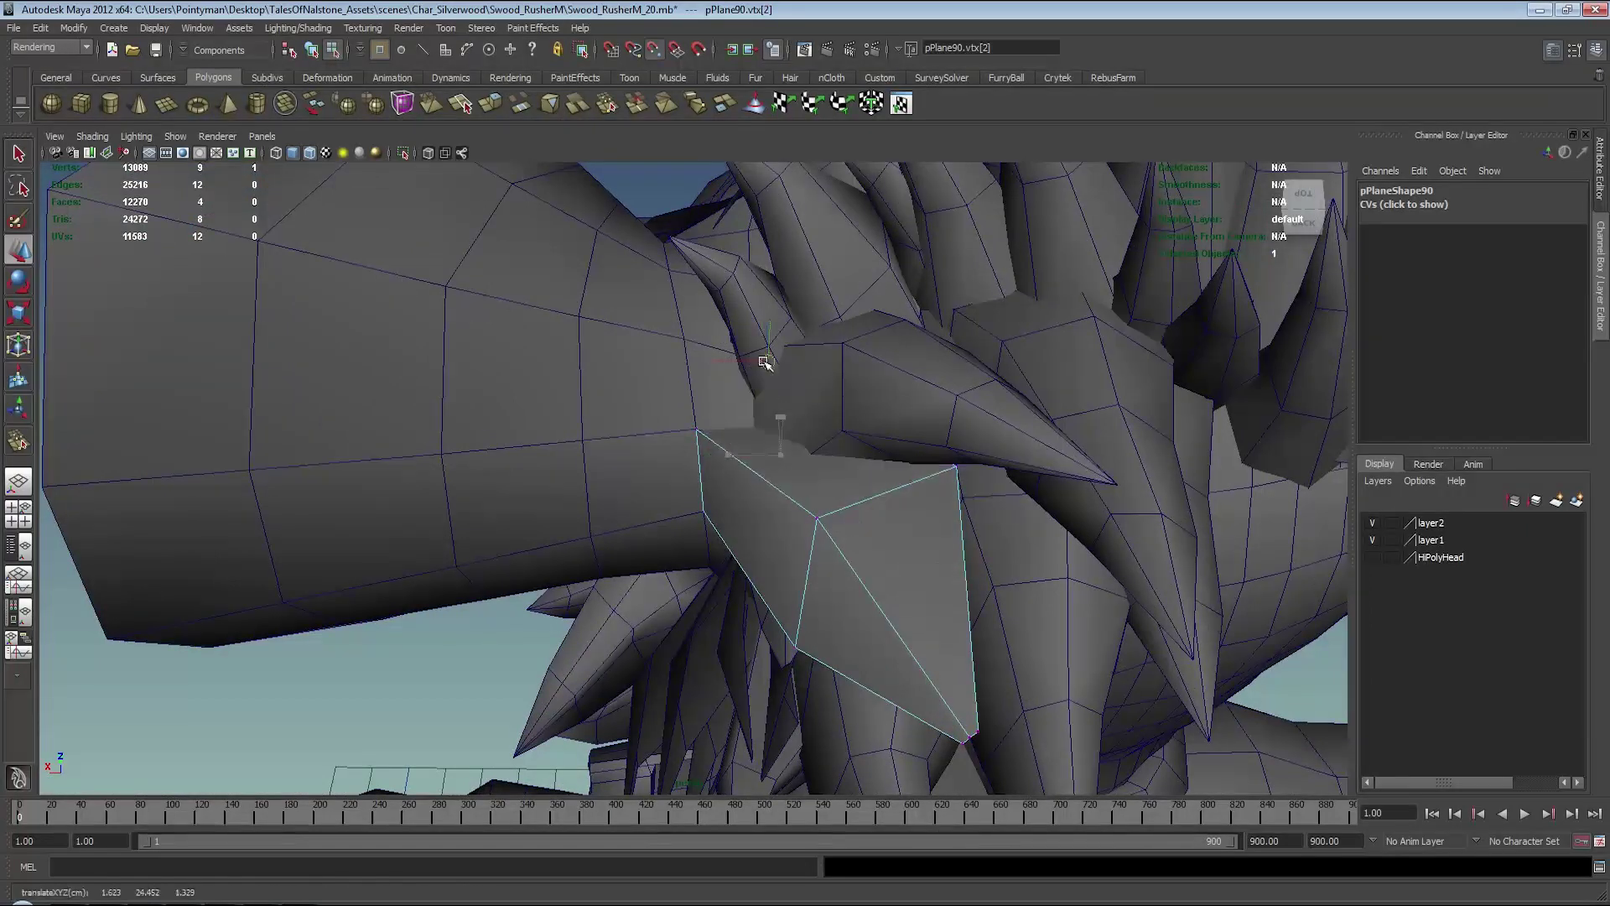
mouse_move(758, 359)
alt+mouse_down()
mouse_move(786, 420)
mouse_move(751, 439)
alt+mouse_up()
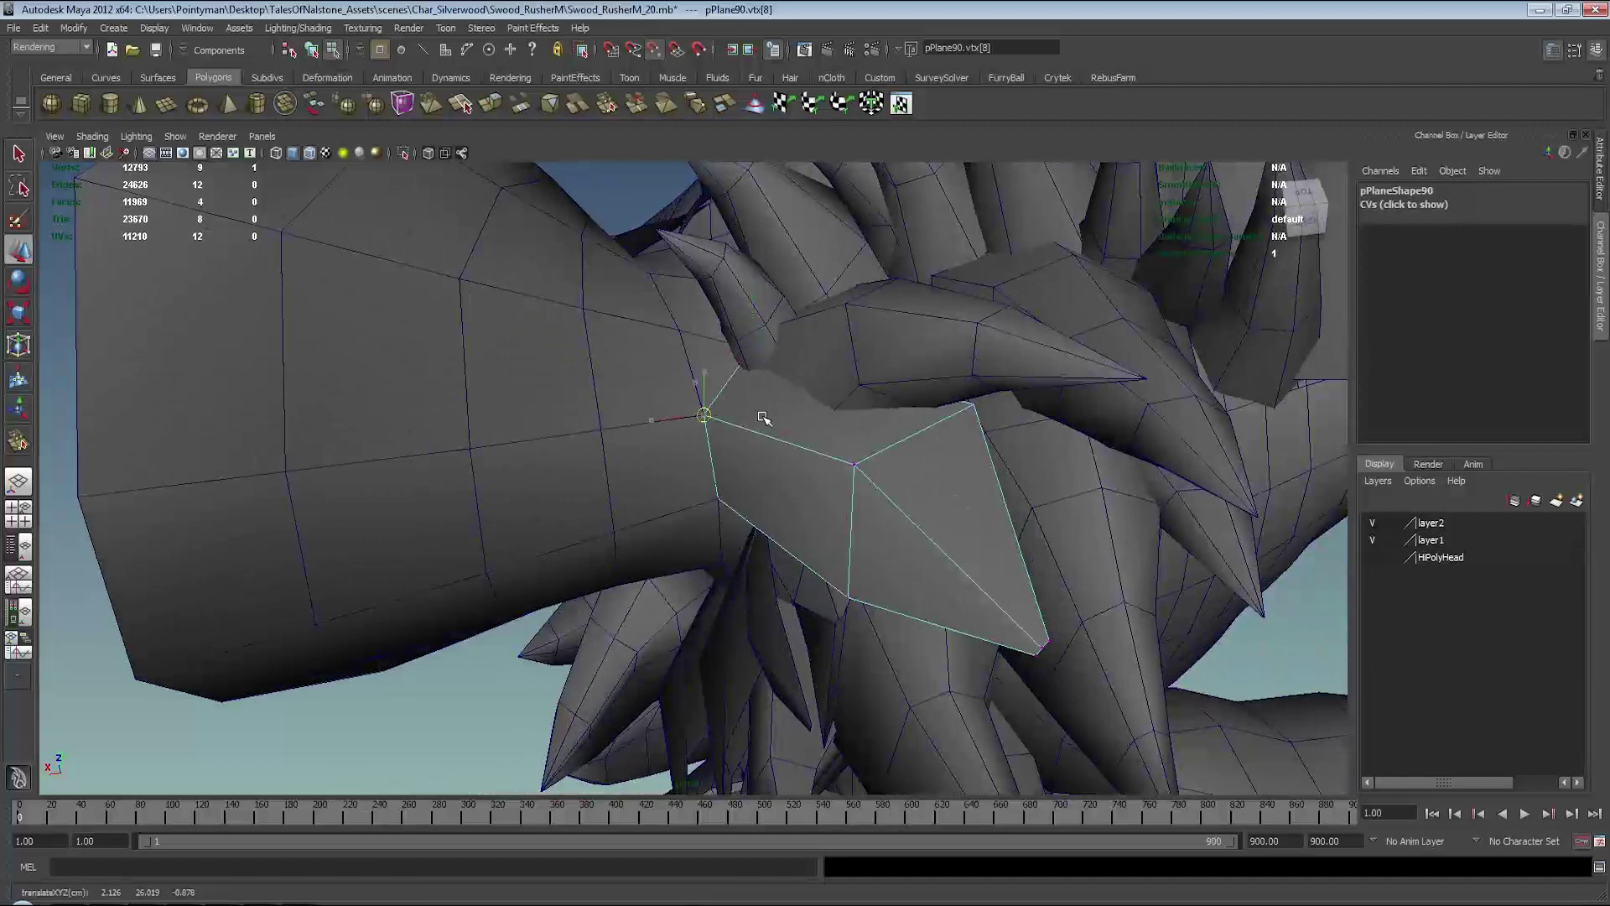
middle_drag(761, 417, 767, 429)
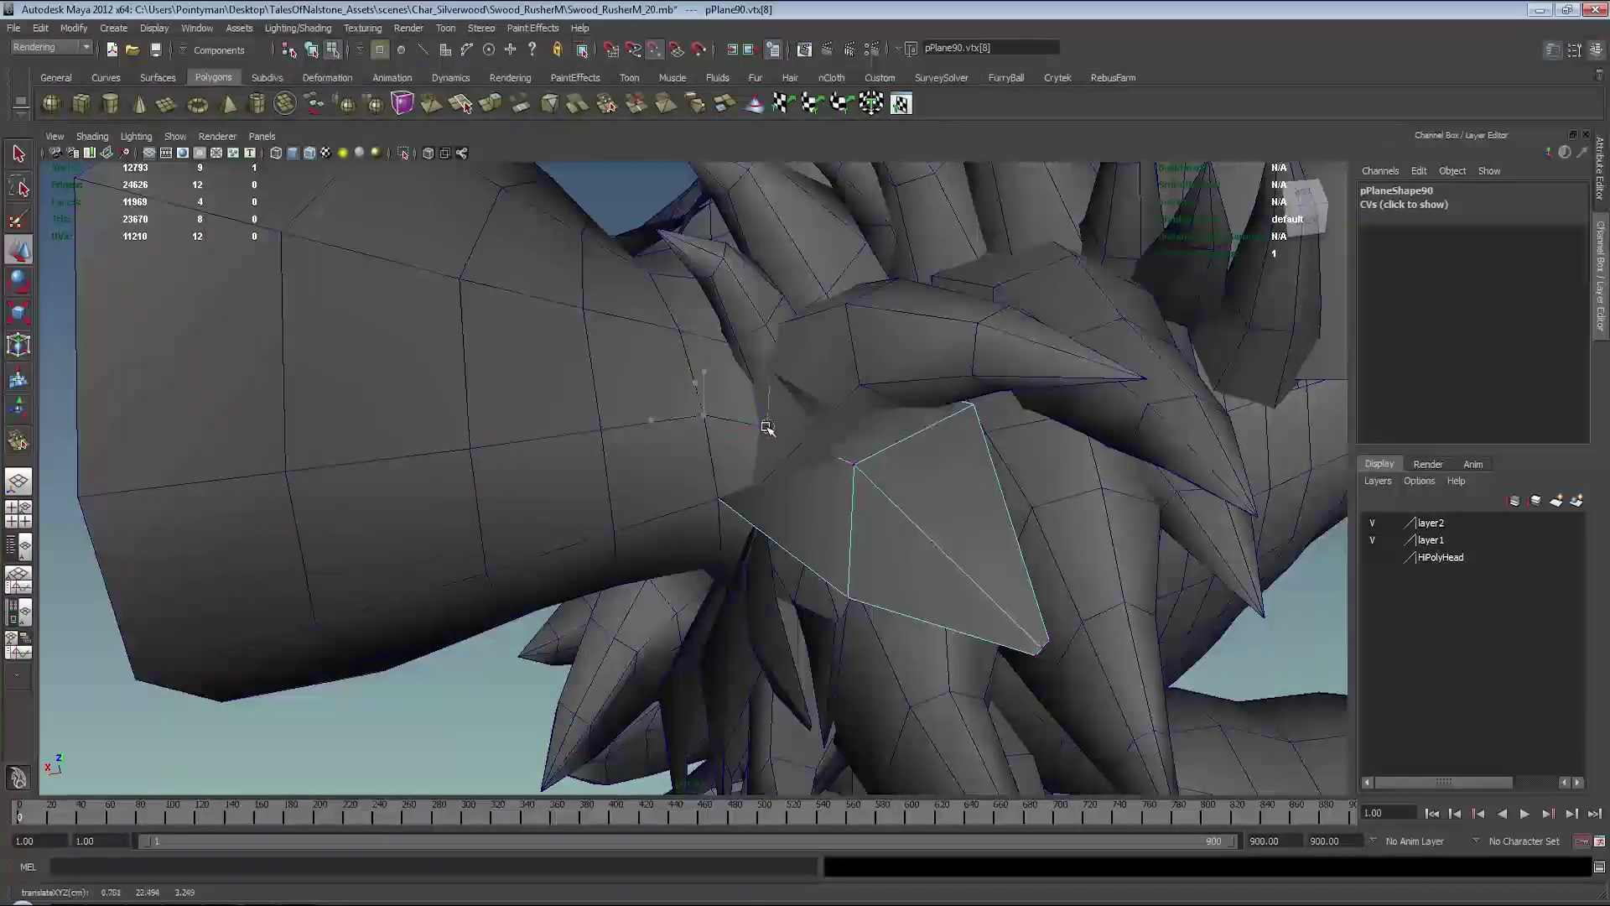
scroll(824, 417, down, 10)
scroll(752, 286, down, 3)
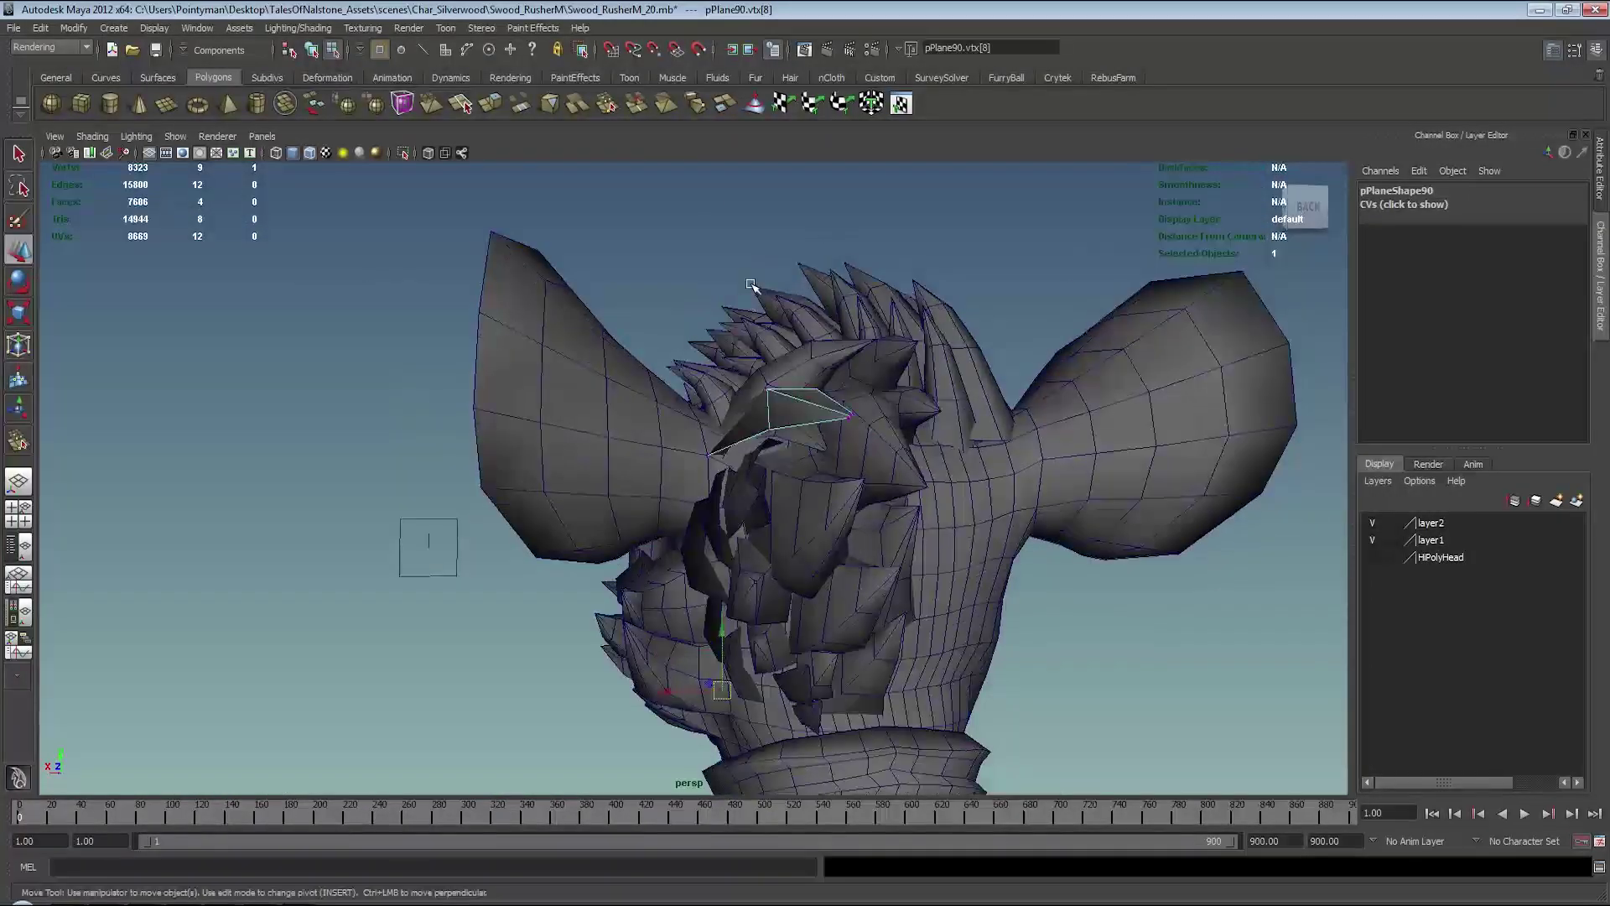
- Select all the spiky hair pieces on top of the head
key(F8)
drag(683, 262, 882, 322)
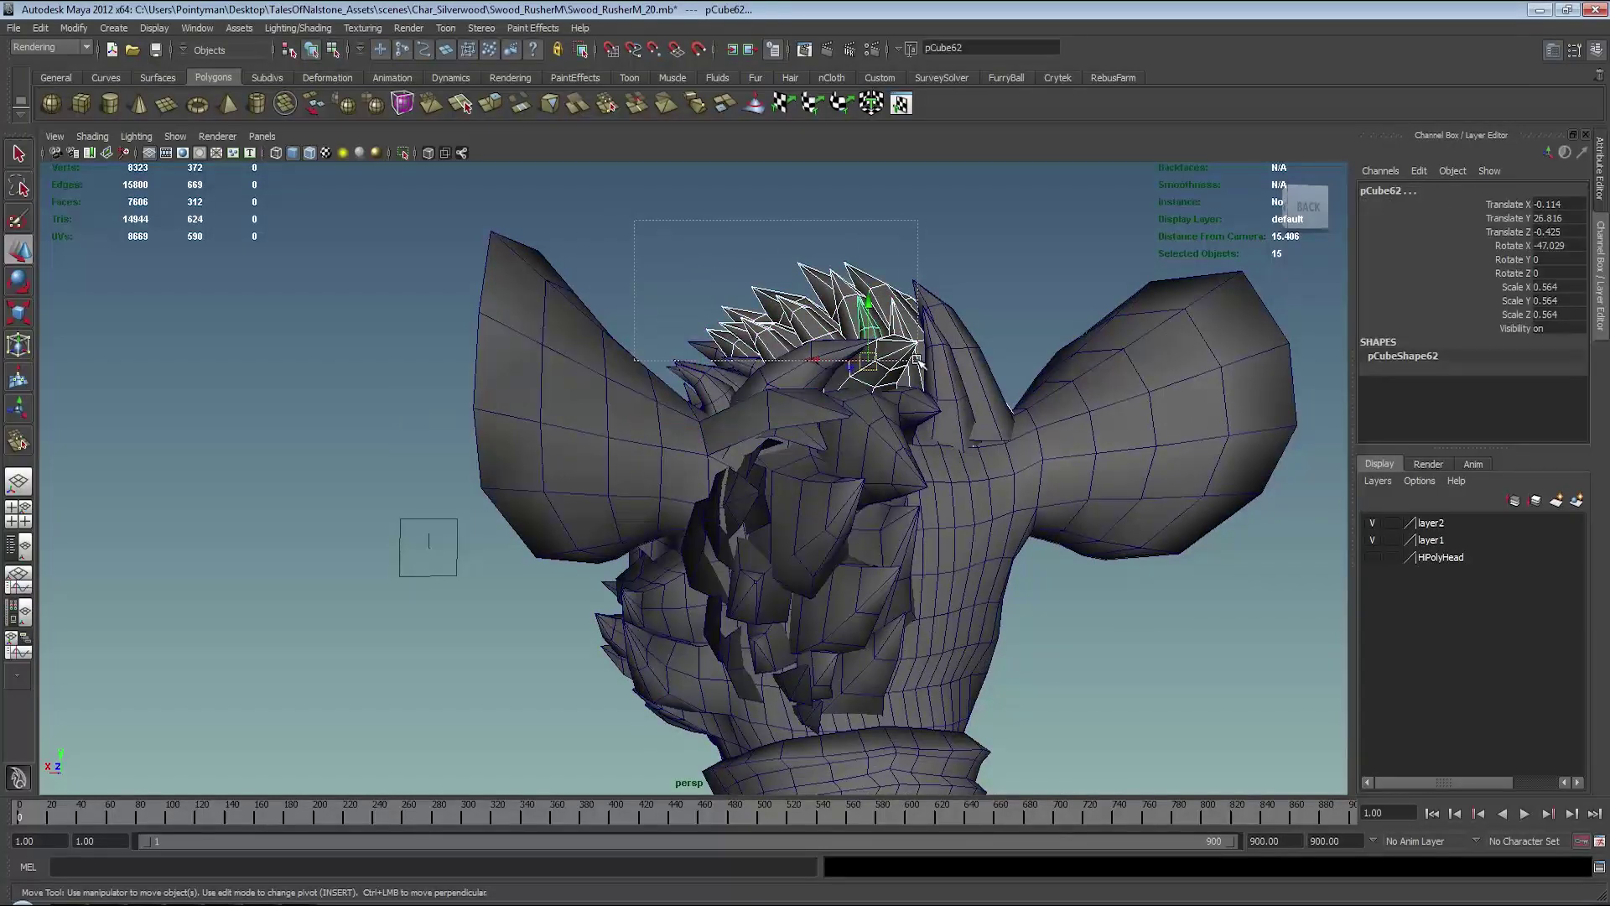
mouse_move(653, 239)
mouse_down()
mouse_move(963, 363)
mouse_move(1463, 478)
mouse_up()
shift+click(930, 409)
- Create a display layer from the spikes, name it TOP, and hide it
click(1577, 502)
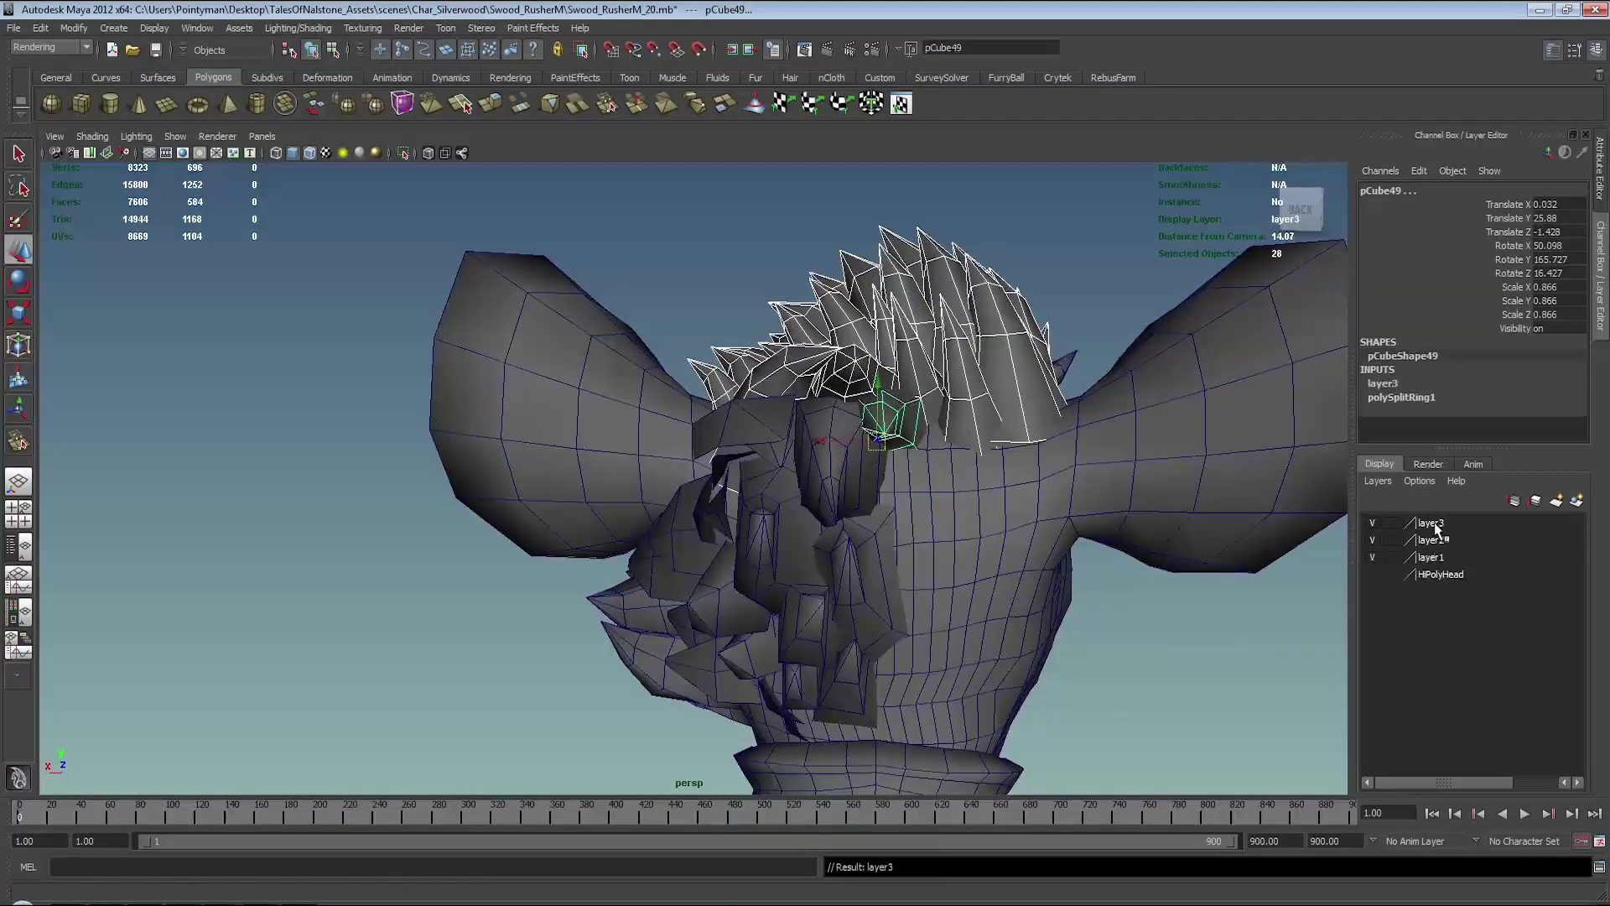
double_click(1432, 523)
text(TOP)
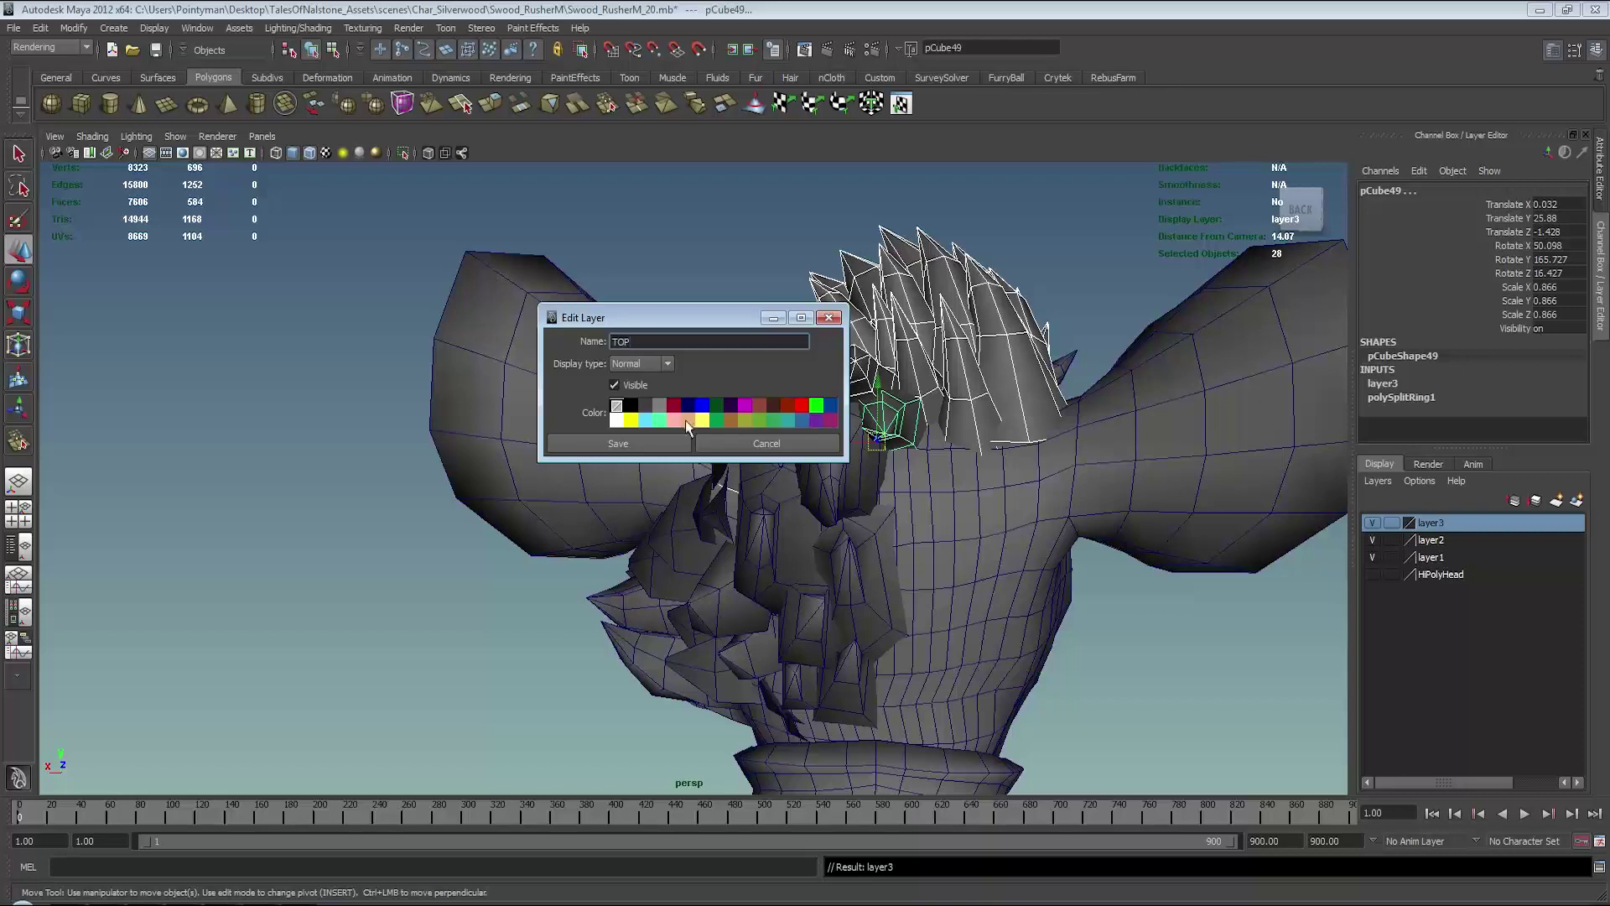
click(671, 444)
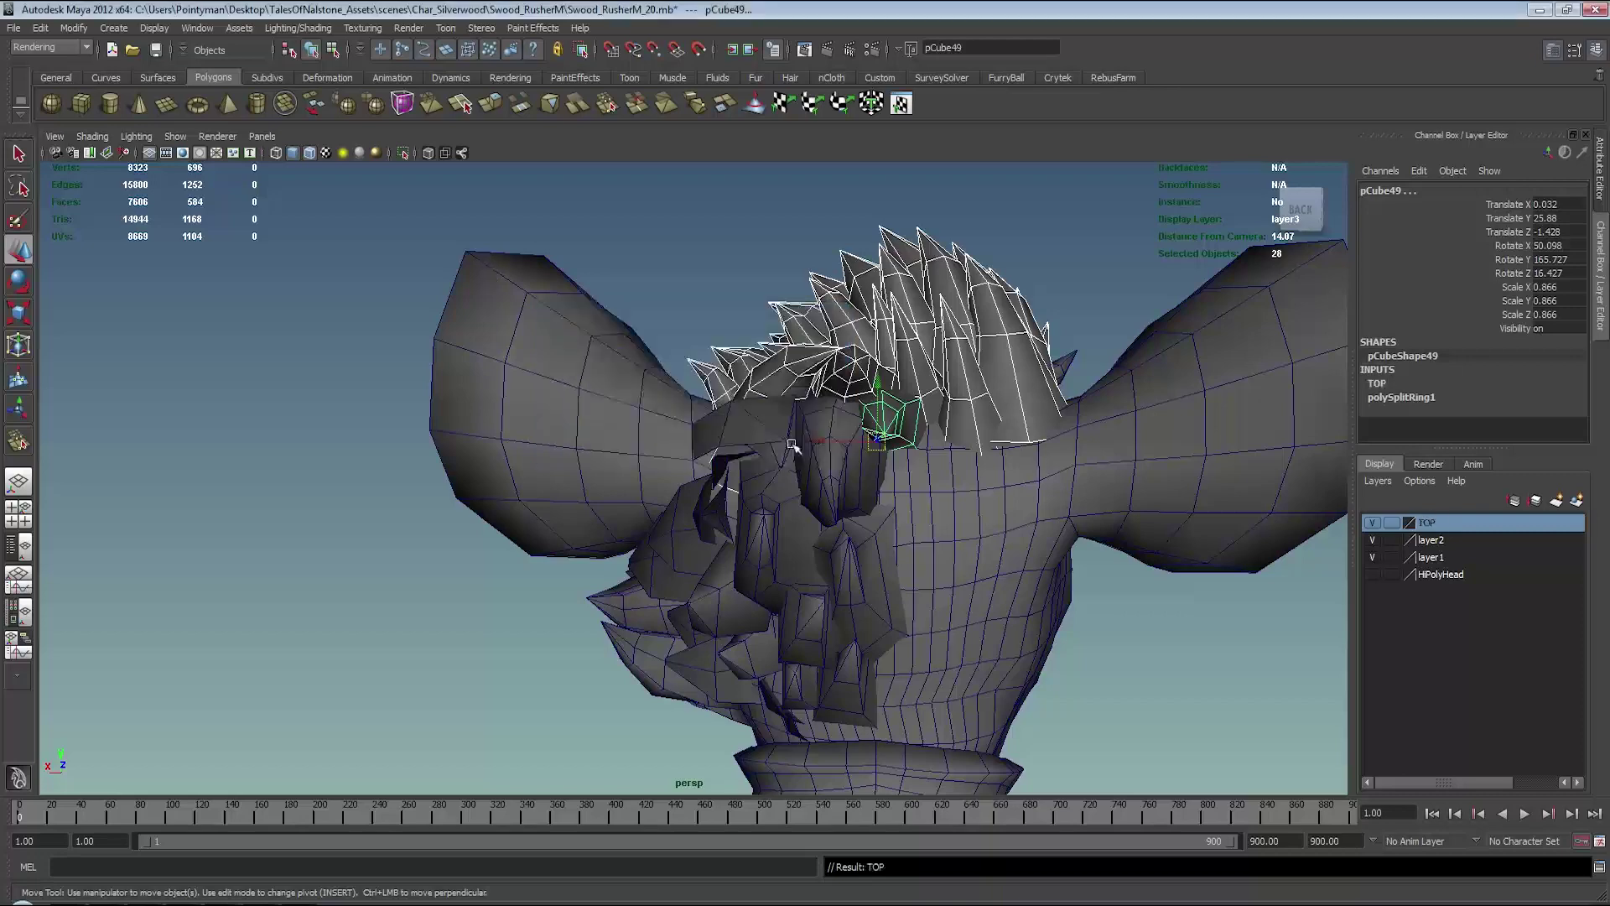
click(1371, 522)
- Add the horn spike under the head to the TOP layer
alt+drag(780, 295, 1109, 516)
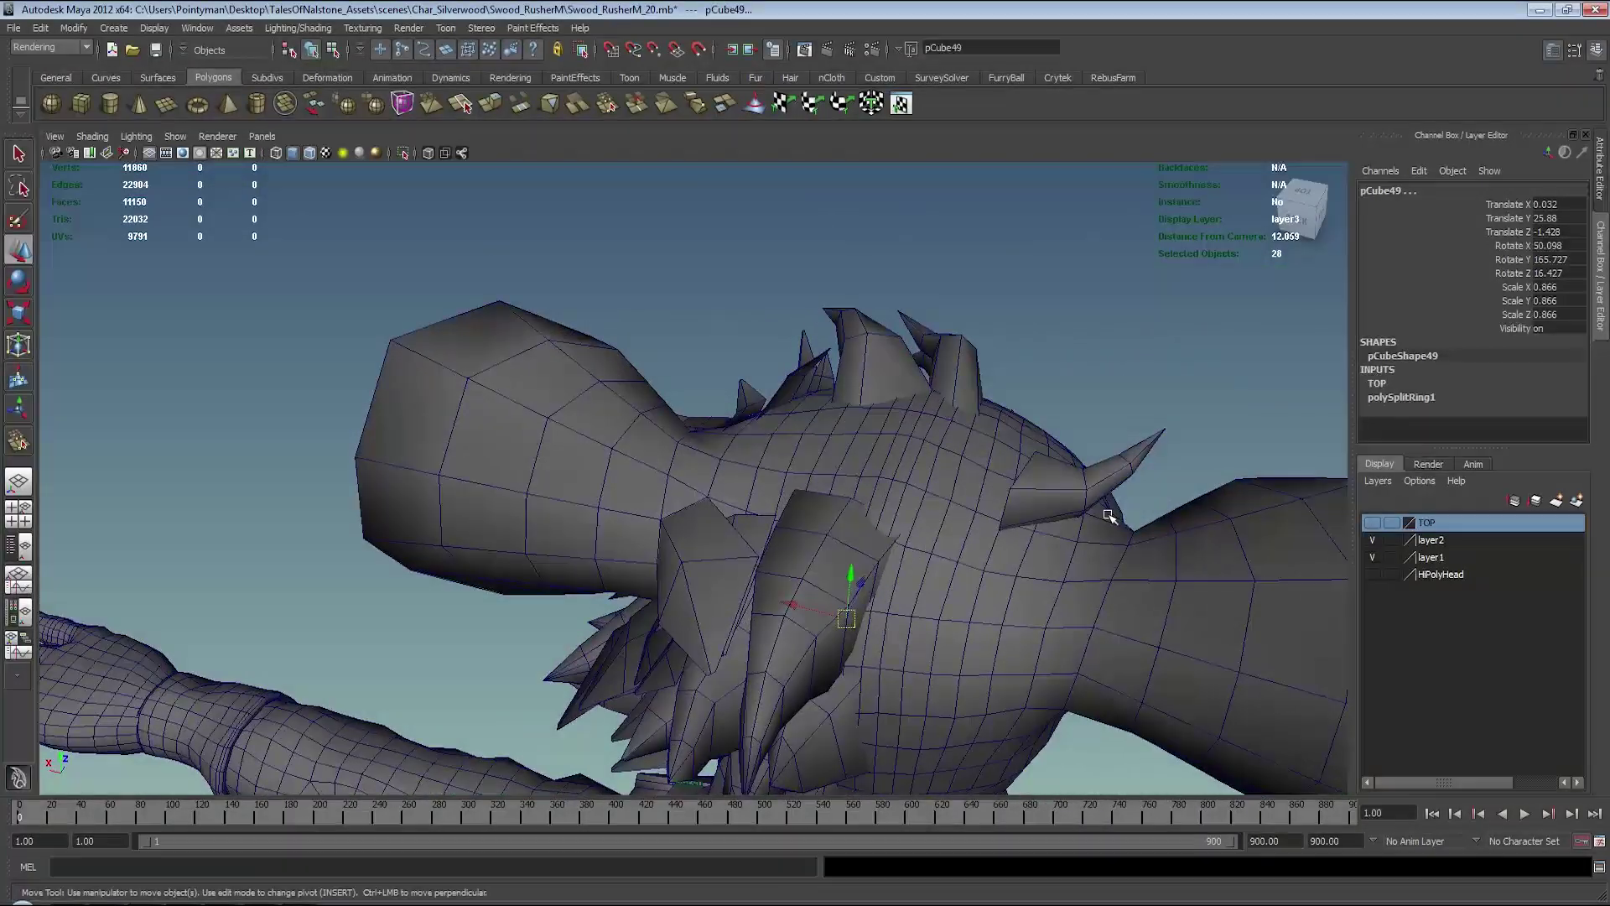
click(1090, 491)
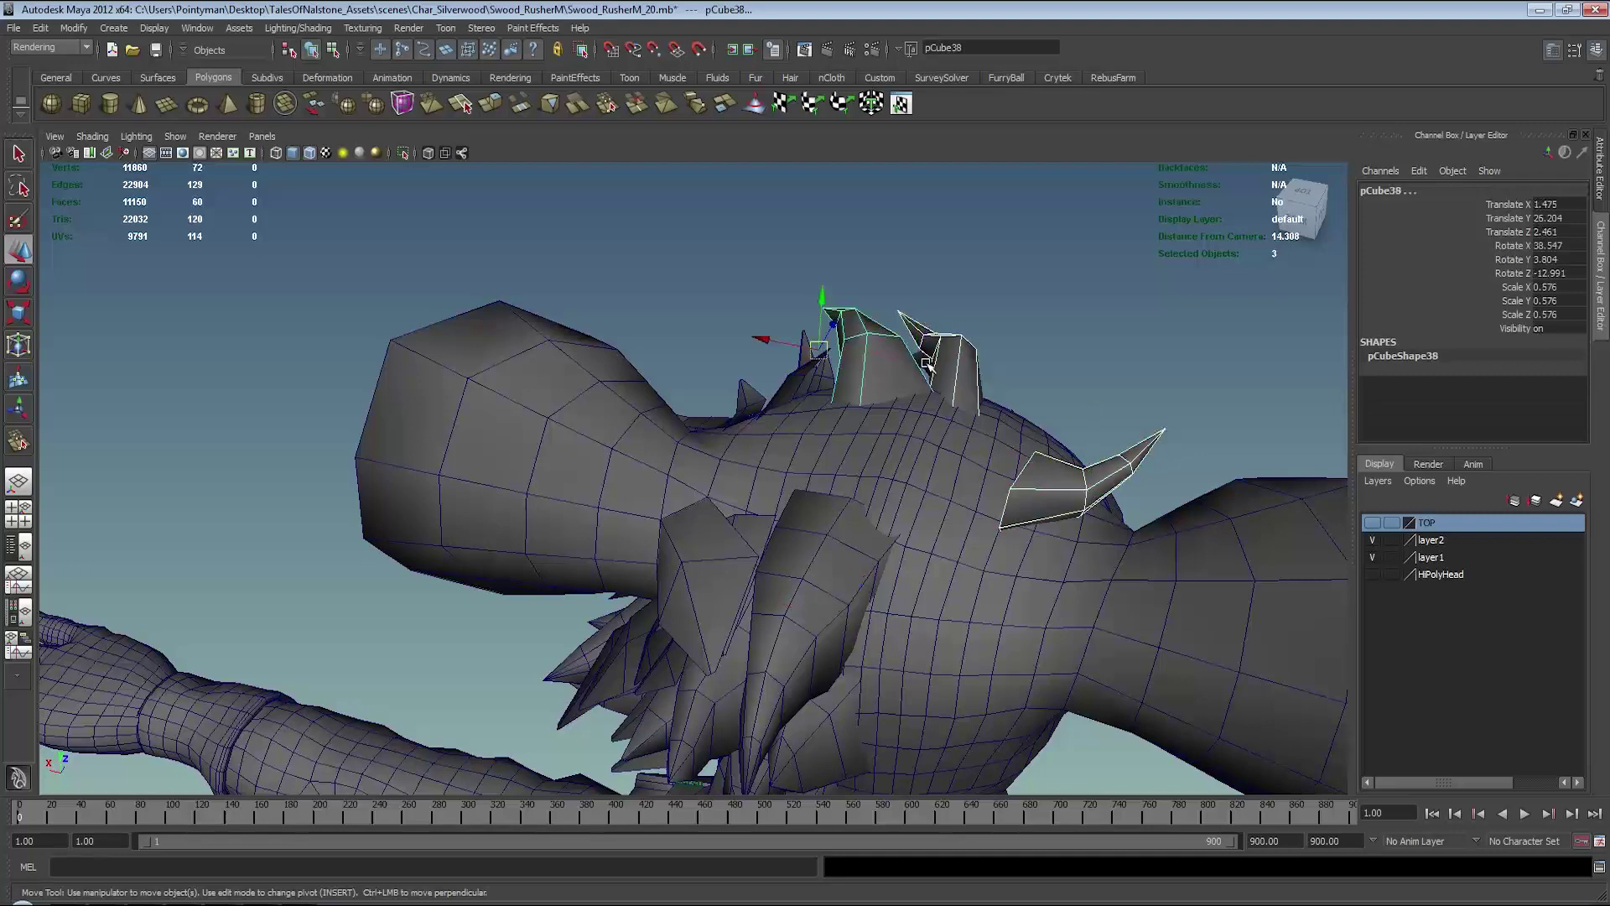
right_click(1431, 545)
click(911, 251)
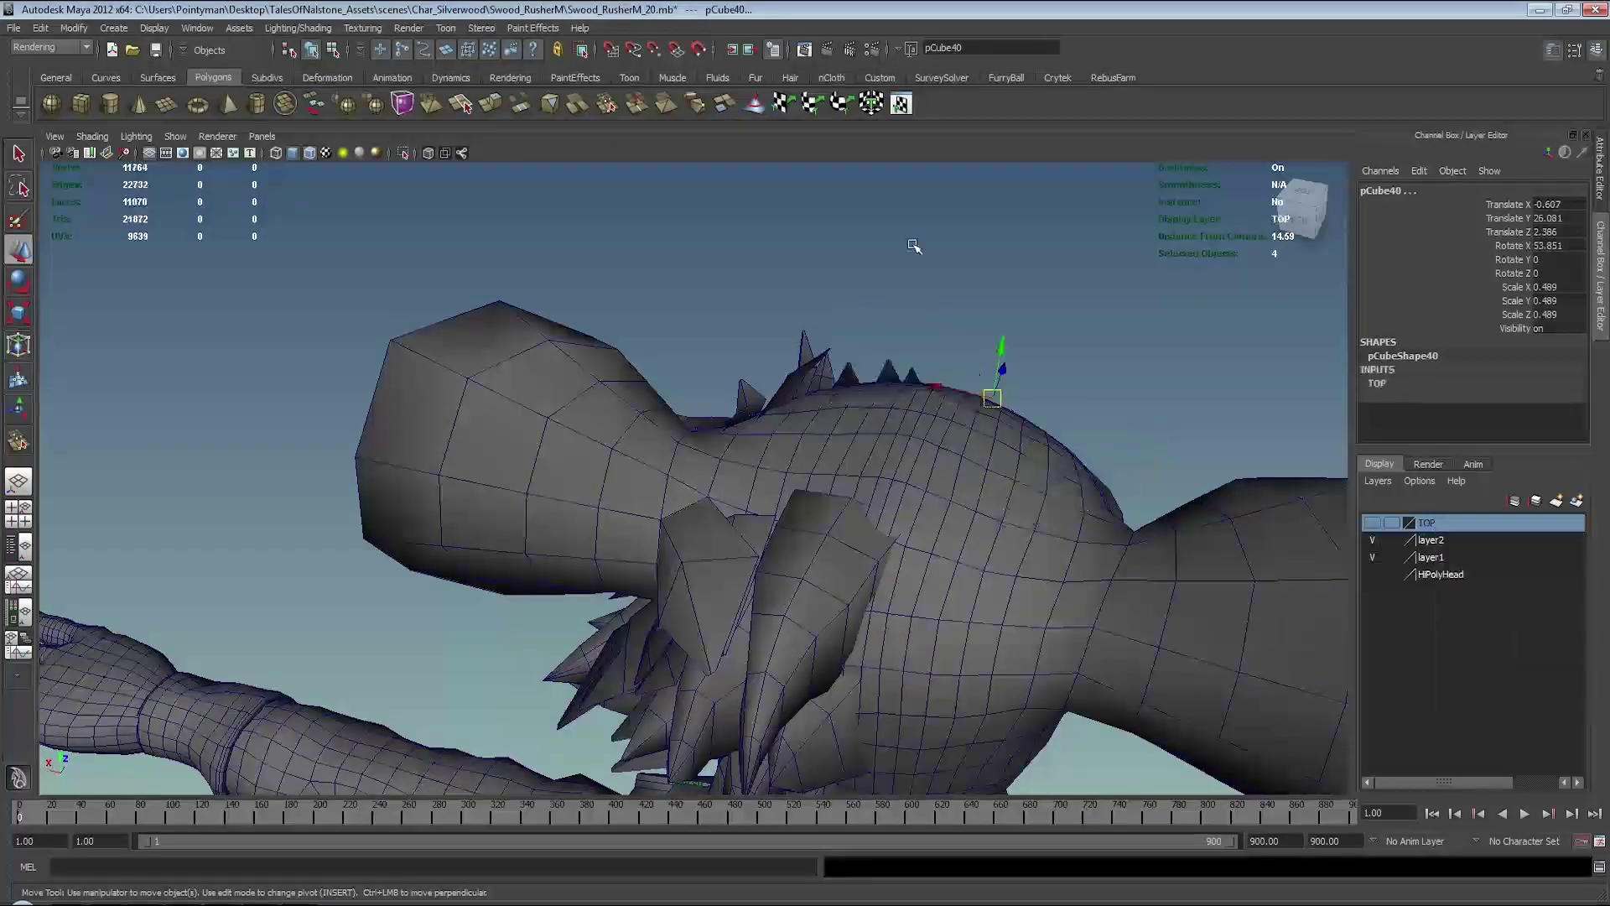
mouse_move(911, 251)
alt+mouse_down()
mouse_move(836, 360)
mouse_move(934, 406)
mouse_move(964, 485)
alt+mouse_up()
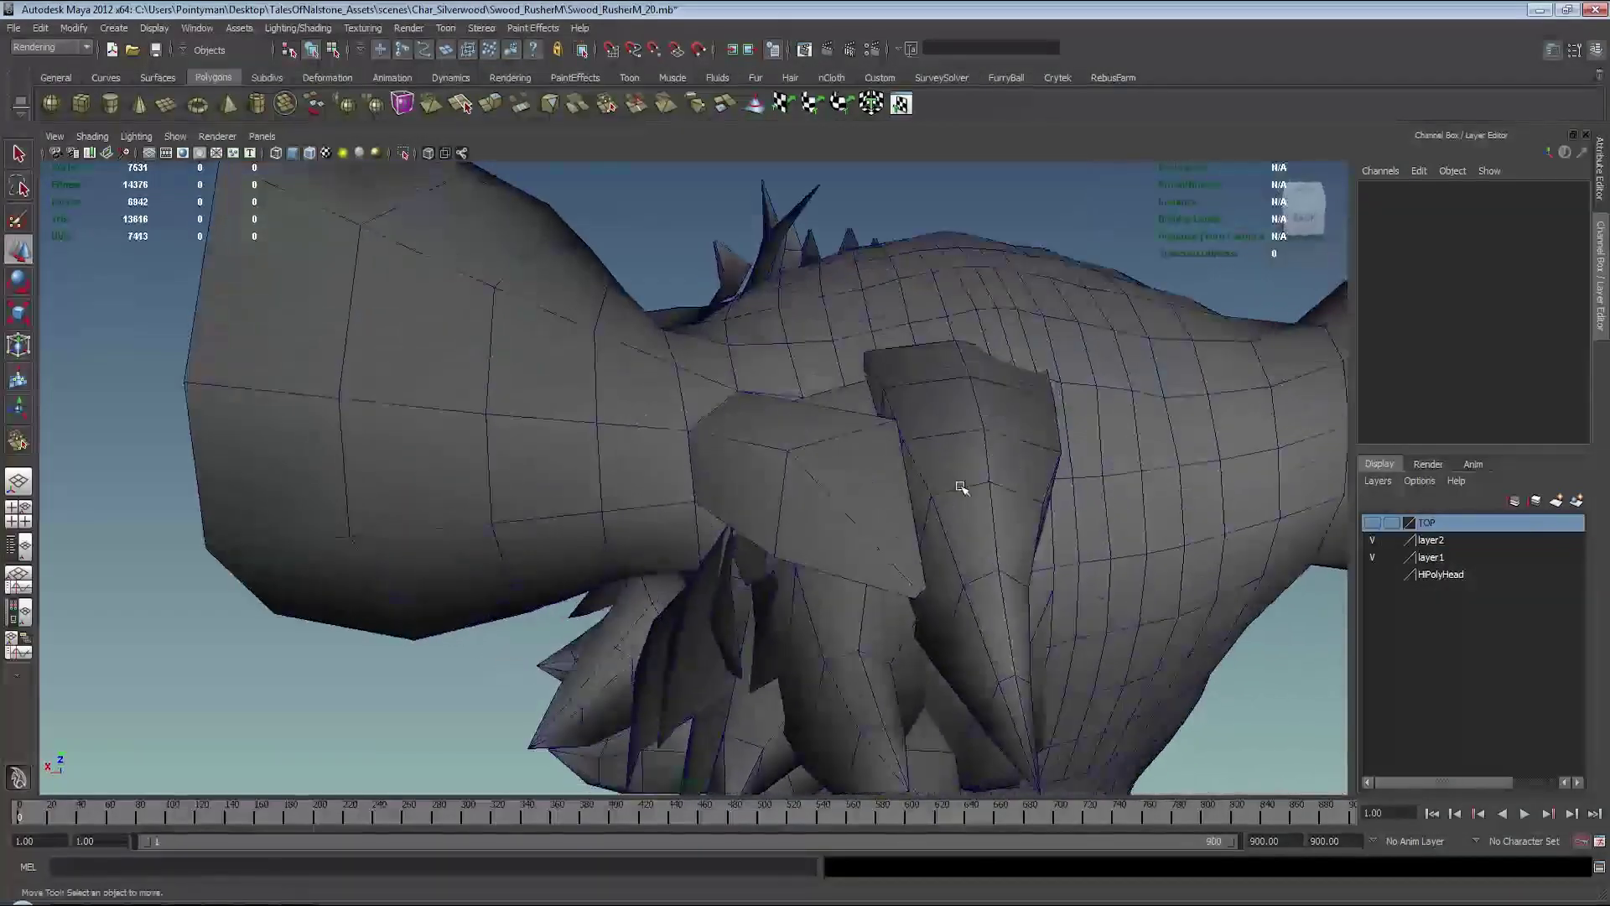
- Select the boxy cheek fur card pPlane90 and view it up close
click(935, 450)
scroll(935, 420, up, 3)
alt+drag(935, 419, 920, 461)
click(788, 463)
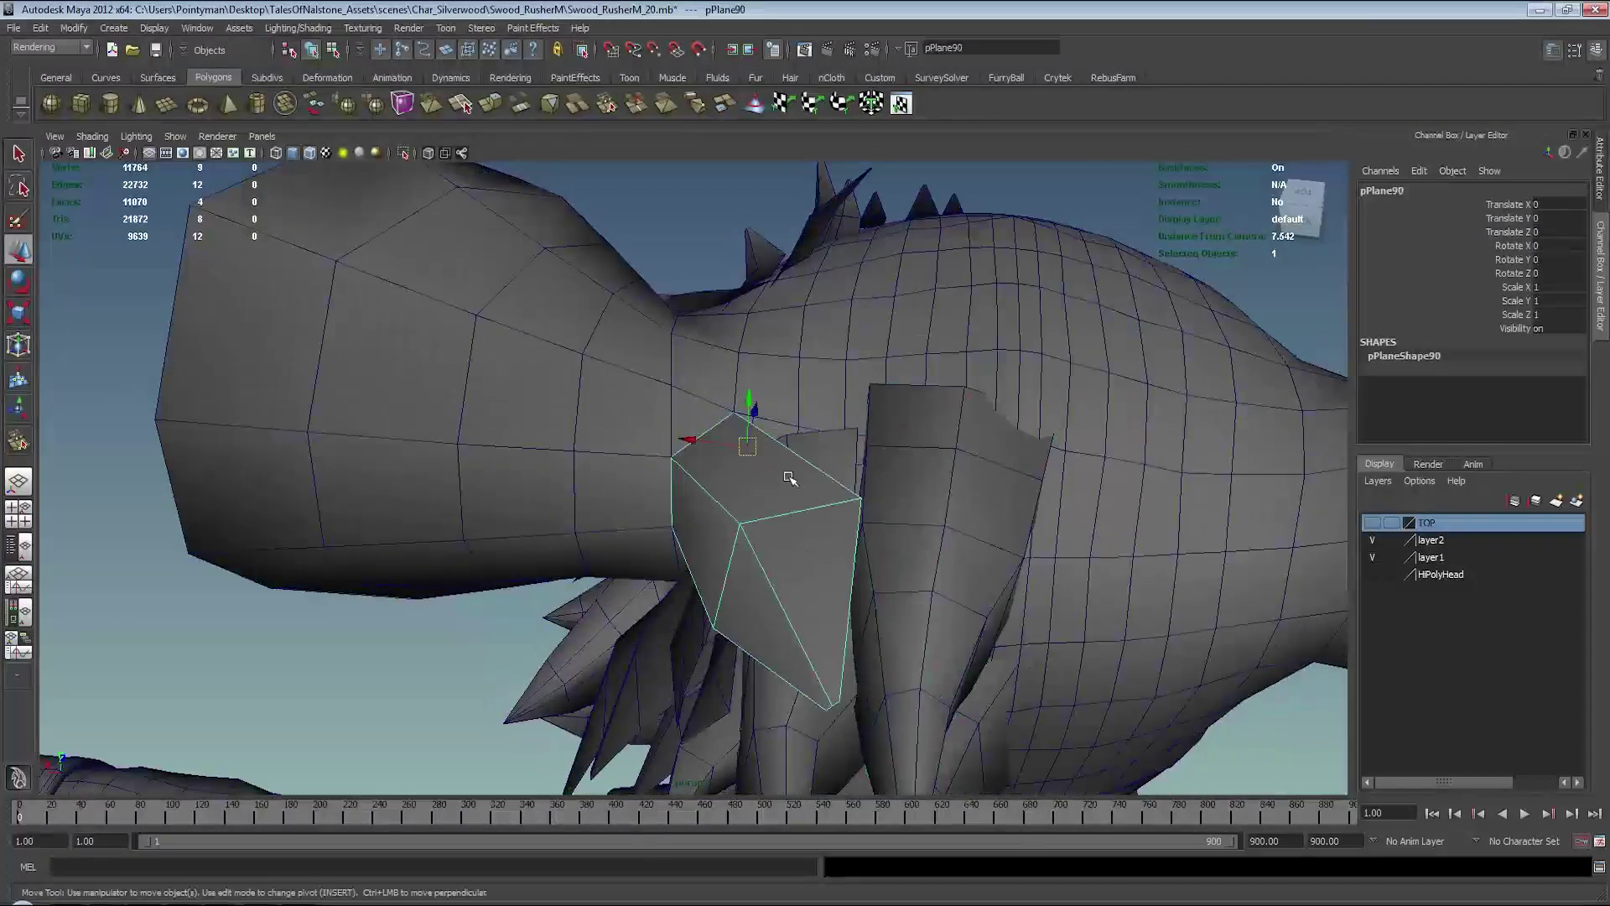
mouse_move(787, 464)
alt+mouse_down()
mouse_move(628, 484)
mouse_move(647, 467)
mouse_move(780, 467)
mouse_move(816, 478)
mouse_move(813, 509)
mouse_move(864, 421)
mouse_move(823, 449)
mouse_move(729, 471)
mouse_move(708, 511)
mouse_move(722, 565)
mouse_move(755, 449)
mouse_move(837, 378)
alt+mouse_up()
- Lower pPlane90's top corner vertex vtx[2] onto the head surface
click(756, 379)
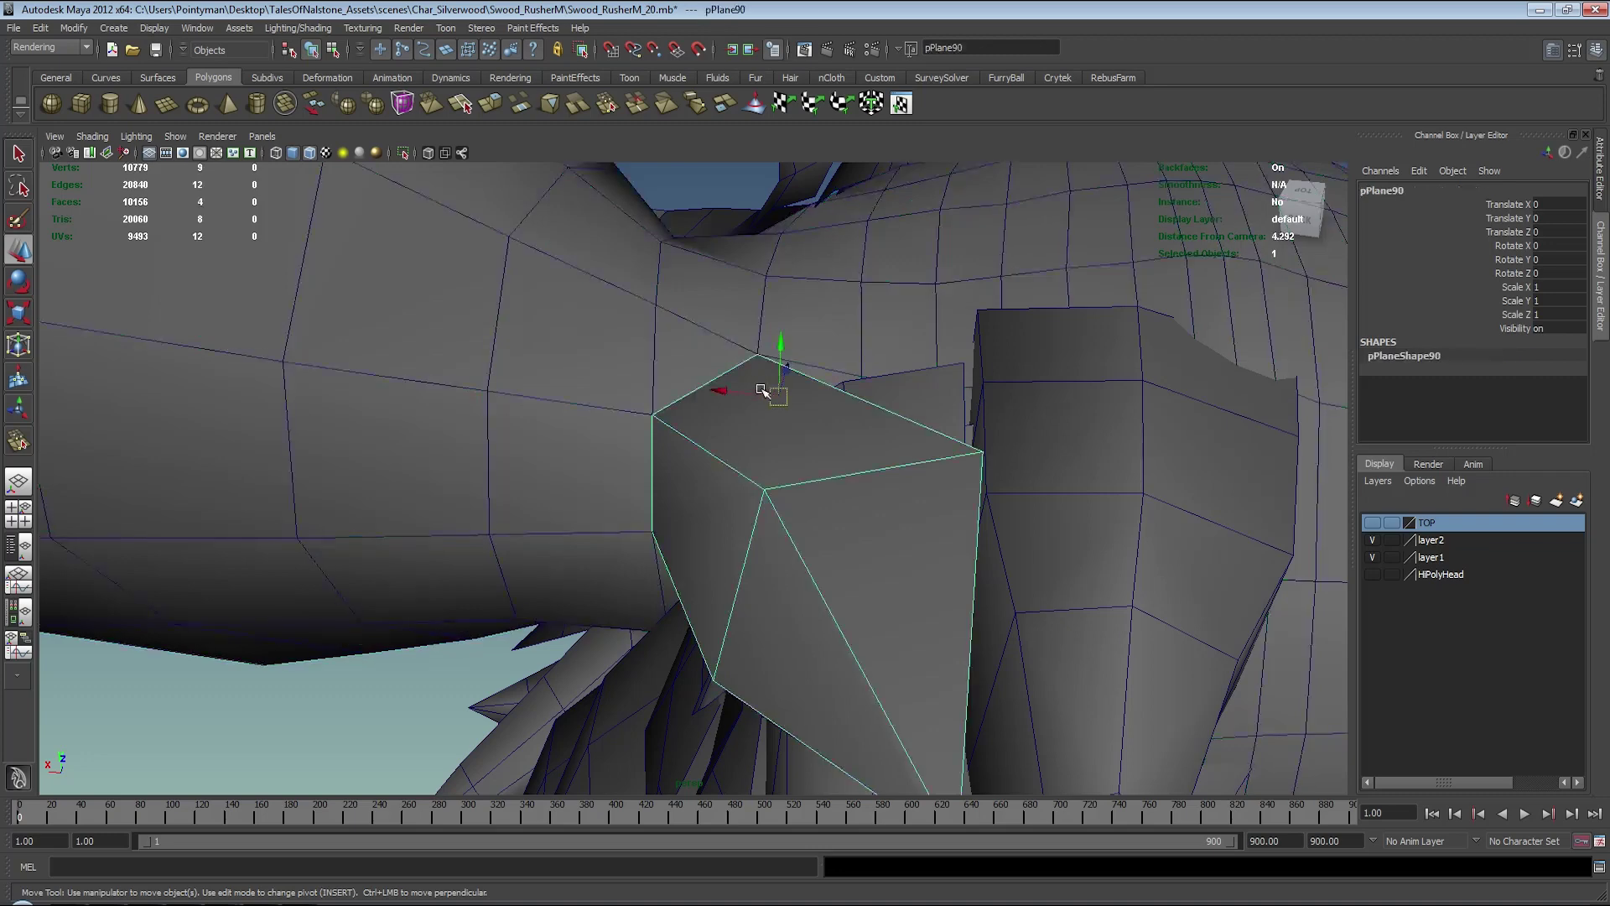
key(F9)
click(758, 356)
mouse_move(765, 363)
mouse_down()
mouse_move(793, 423)
mouse_move(741, 390)
mouse_up()
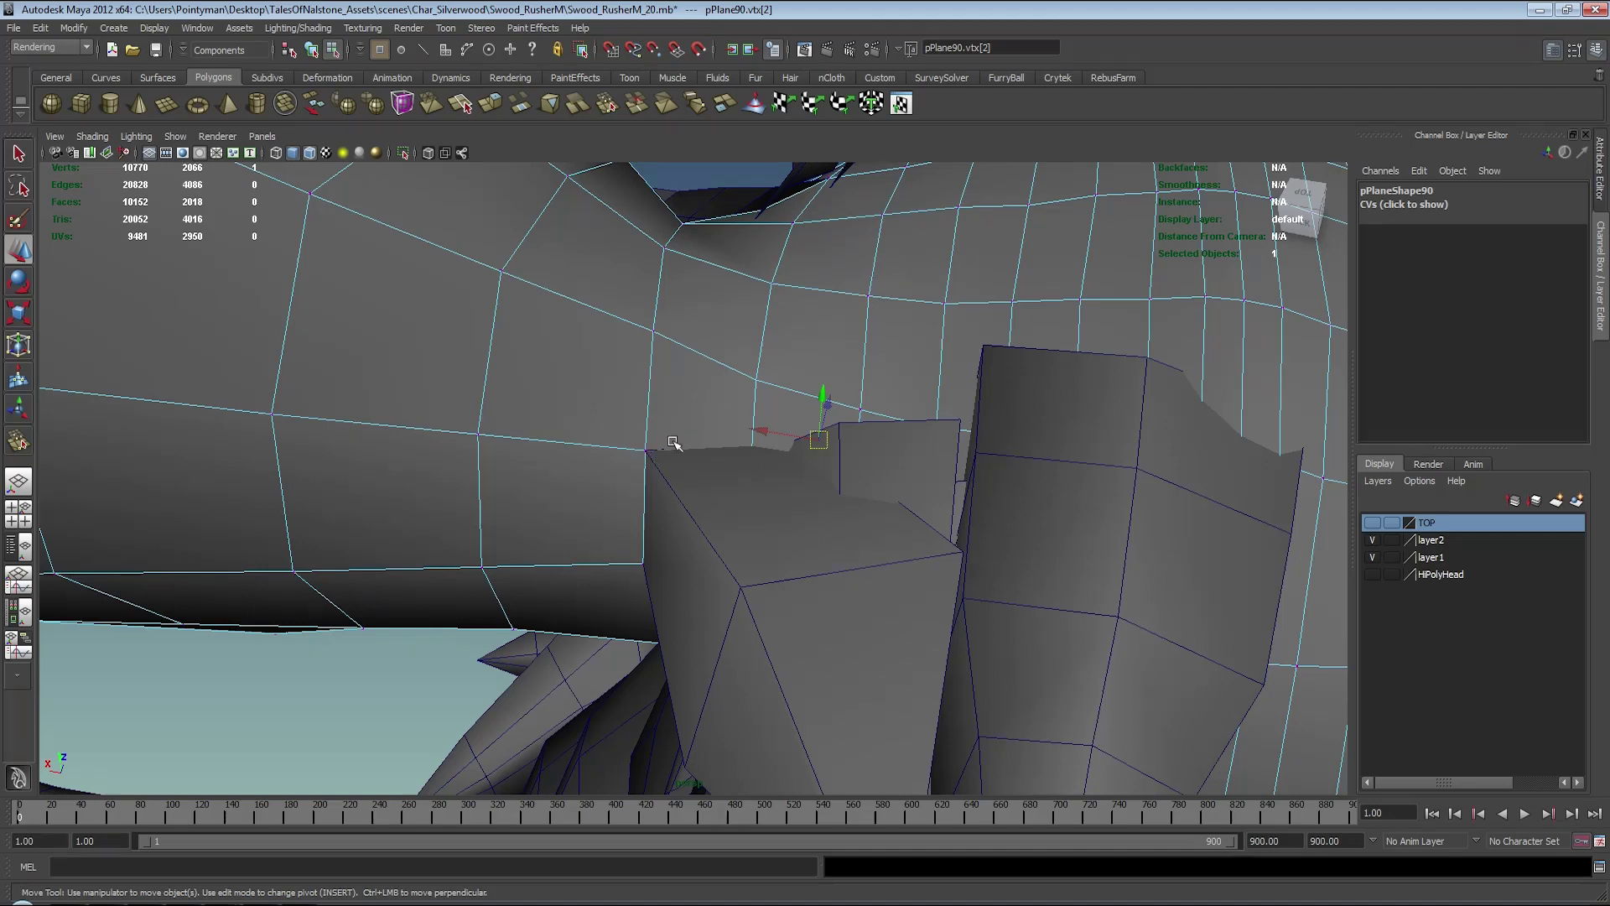
shift+right_drag(709, 391, 826, 395)
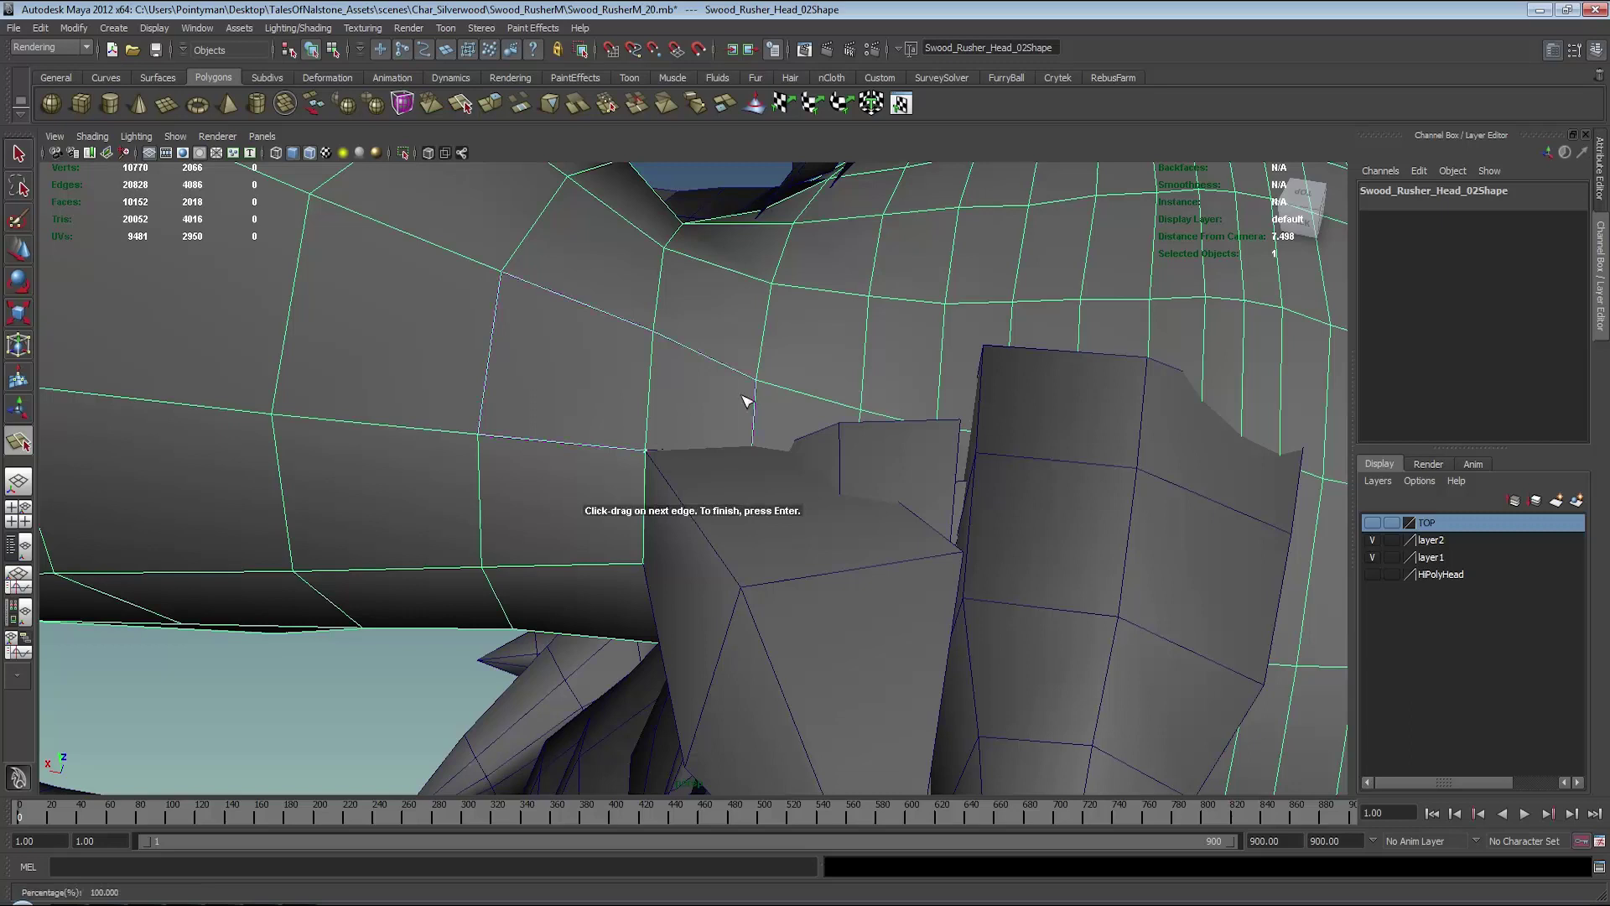
- Split the head mesh with a new edge from a head vertex to the upper edge
drag(758, 409, 756, 380)
click(868, 296)
key(Return)
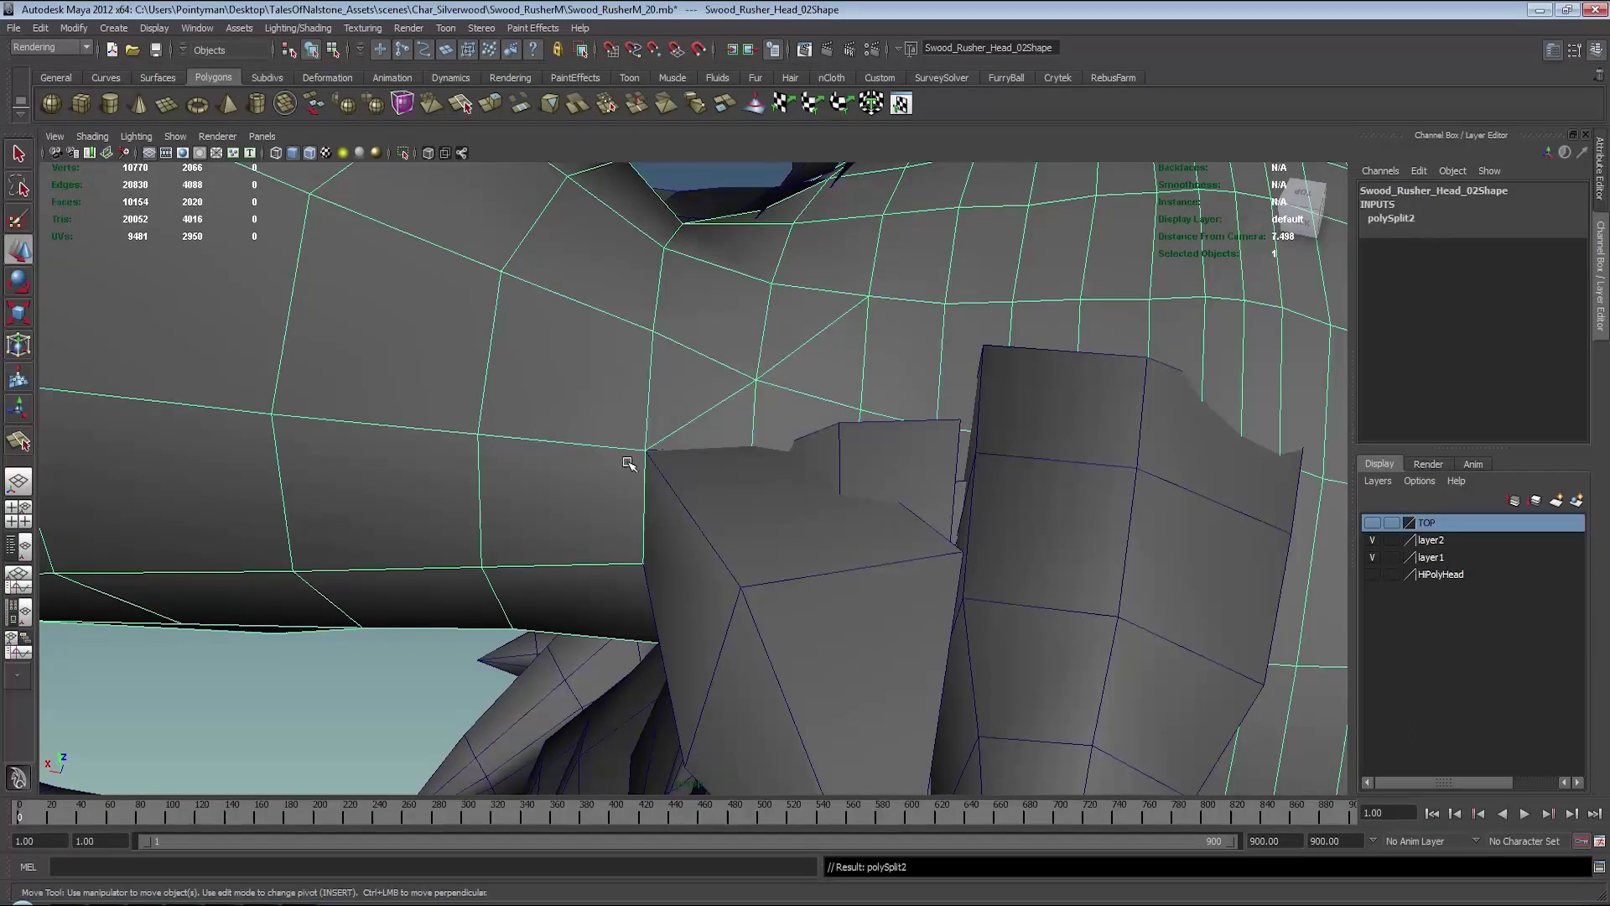
- Snap pPlane90's corner vertex onto the newly created head vertex
key(F8)
click(782, 473)
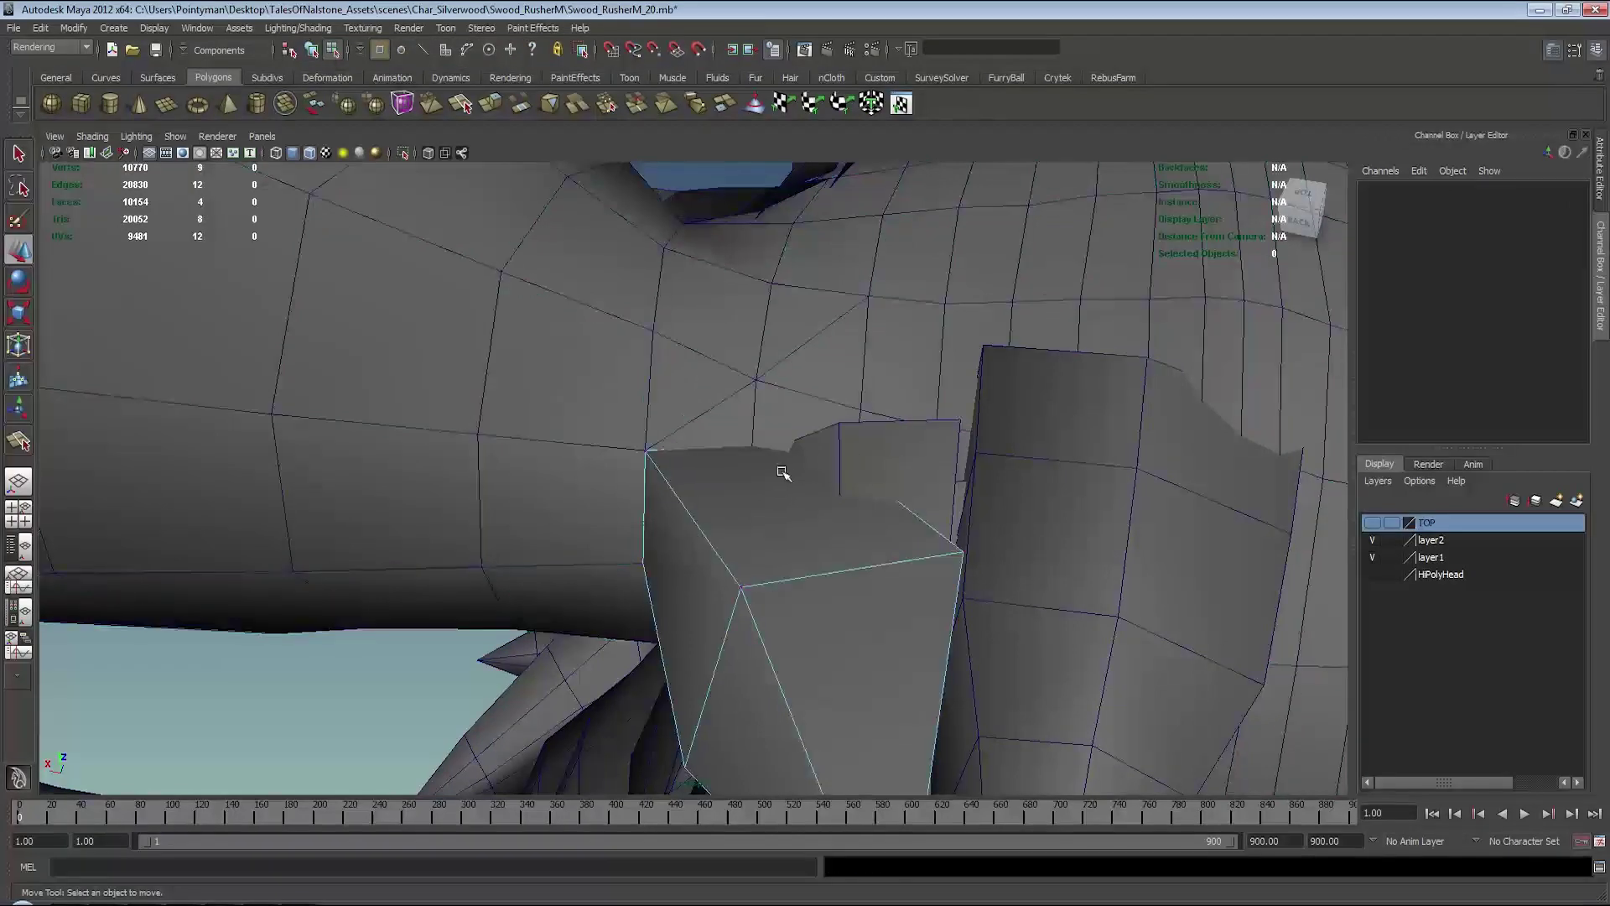
drag(872, 475, 809, 475)
alt+drag(912, 481, 875, 344)
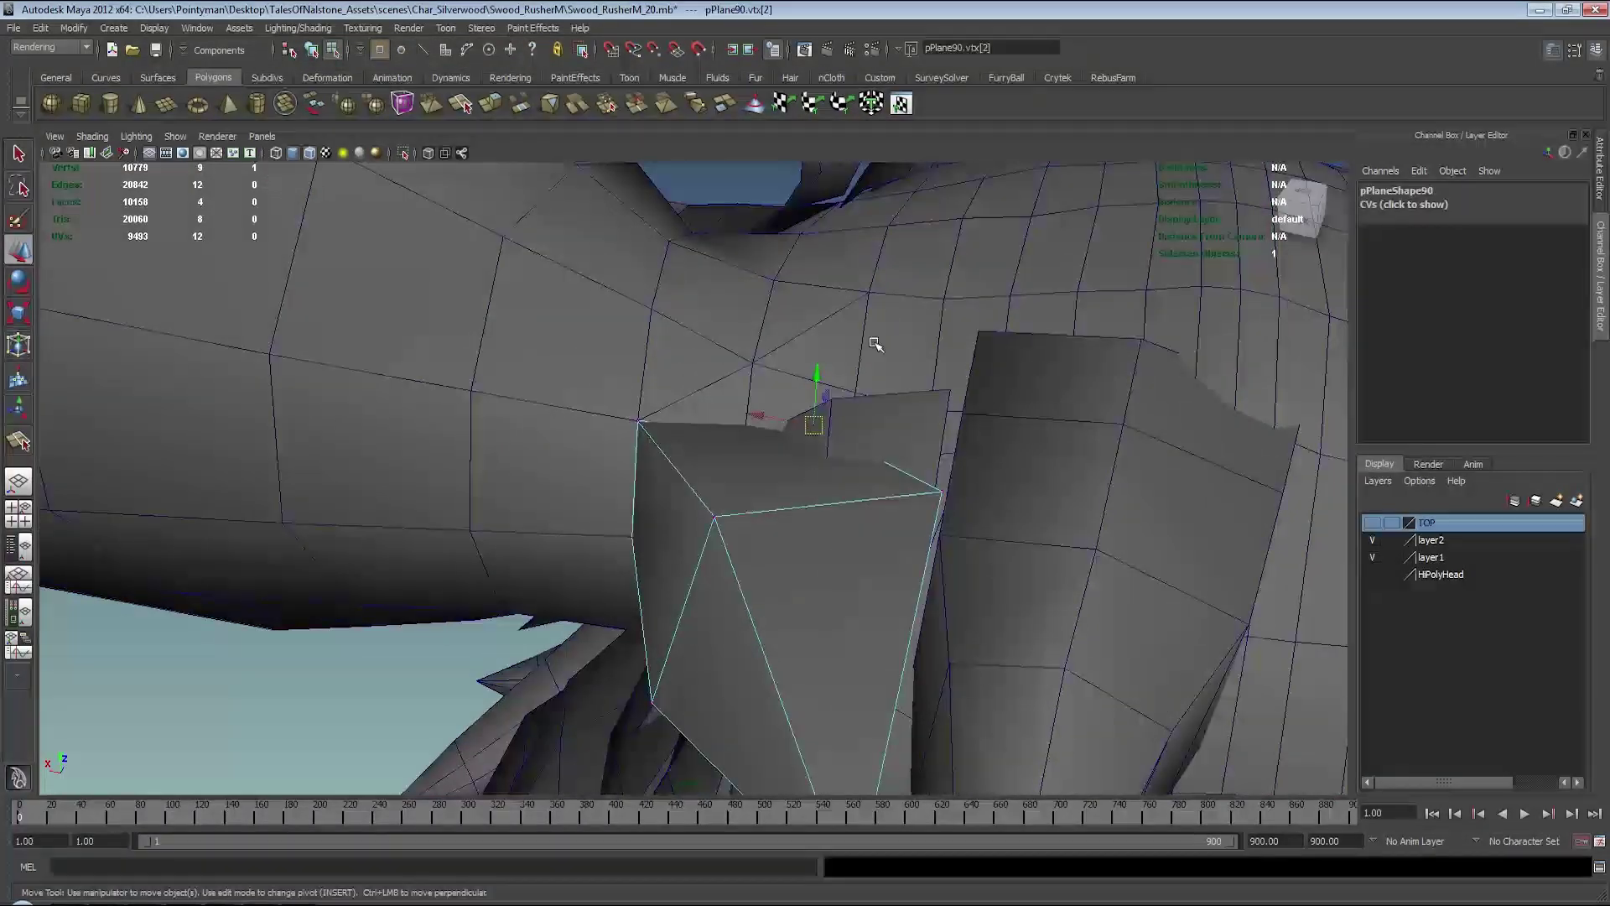
middle_drag(874, 300, 872, 297)
alt+right_drag(873, 295, 1055, 460)
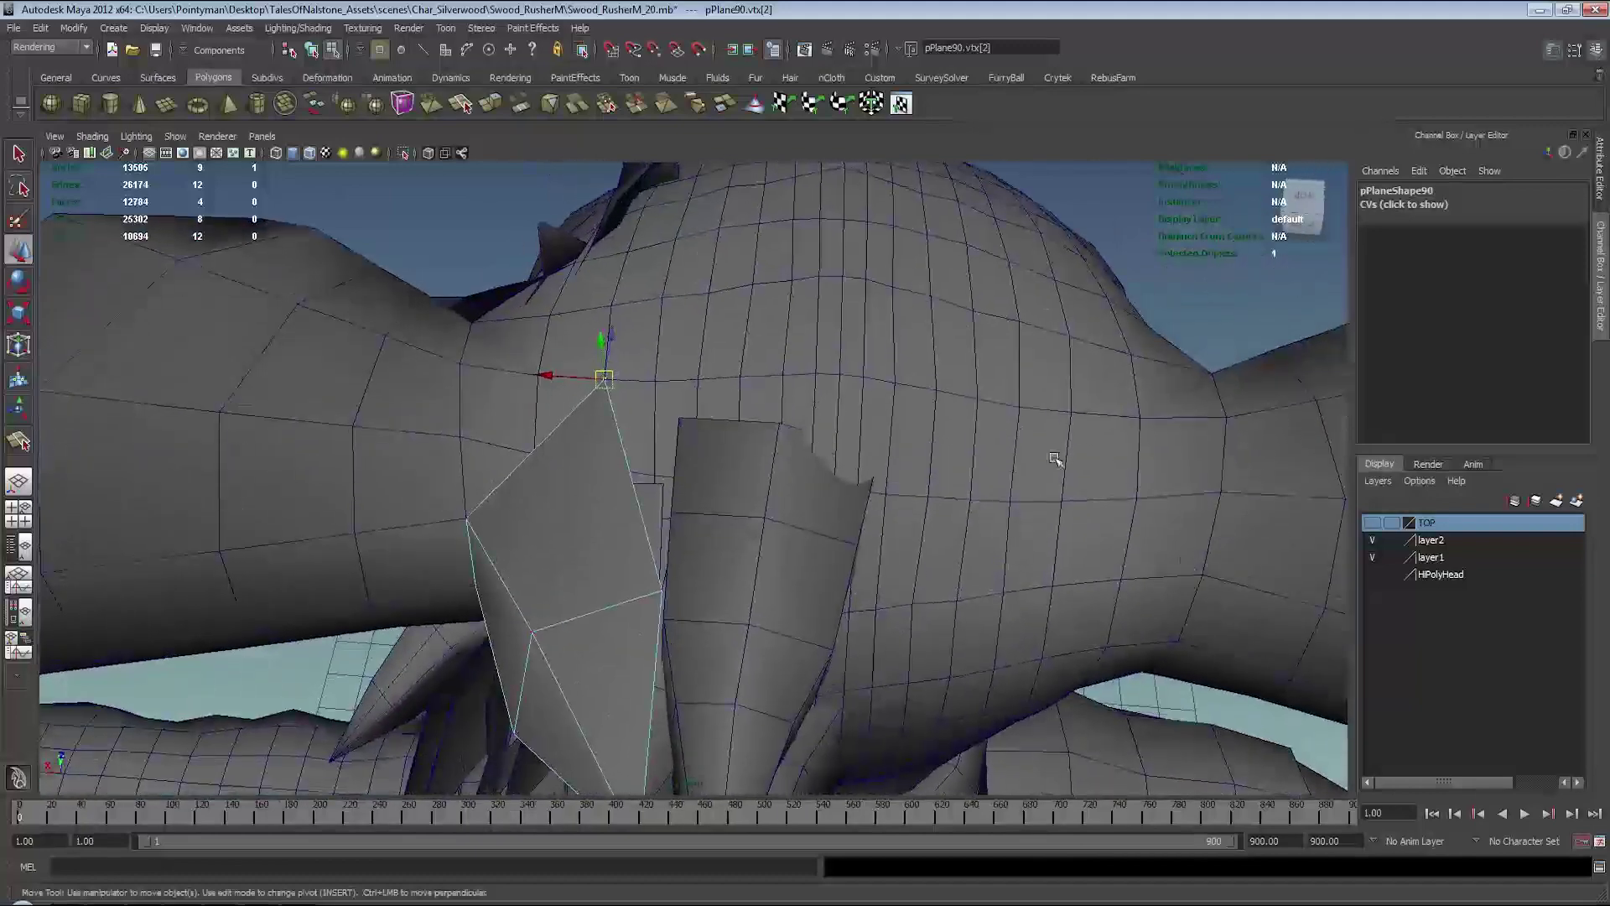
alt+drag(1055, 460, 784, 431)
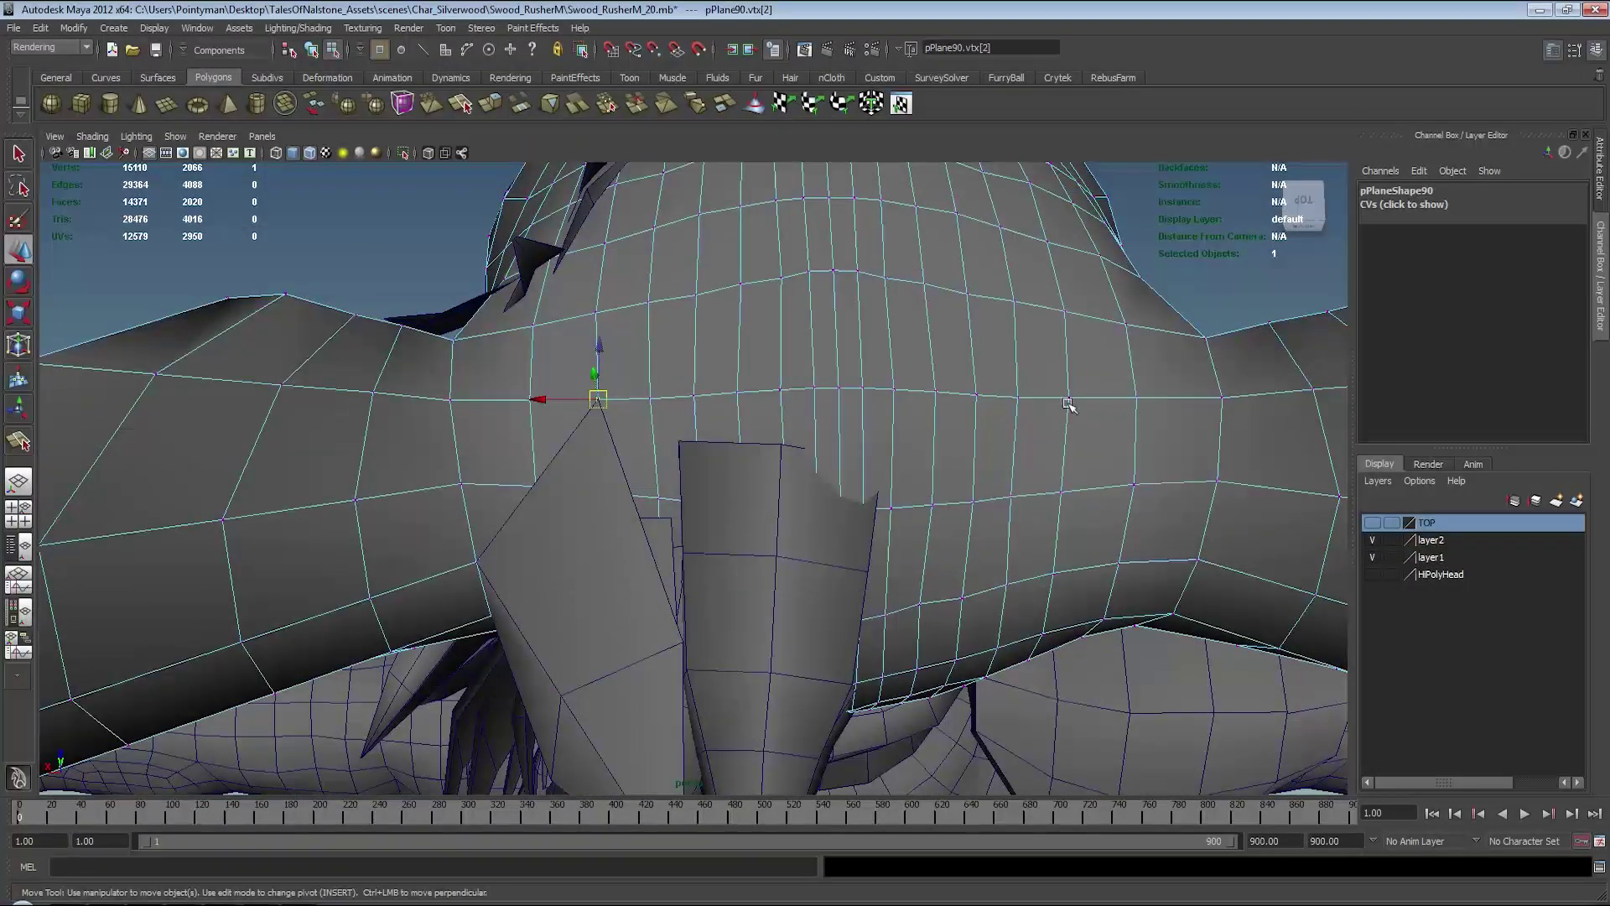
- Cut a second edge down to a head vertex, then select the head object
shift+right_click(1081, 430)
click(1138, 429)
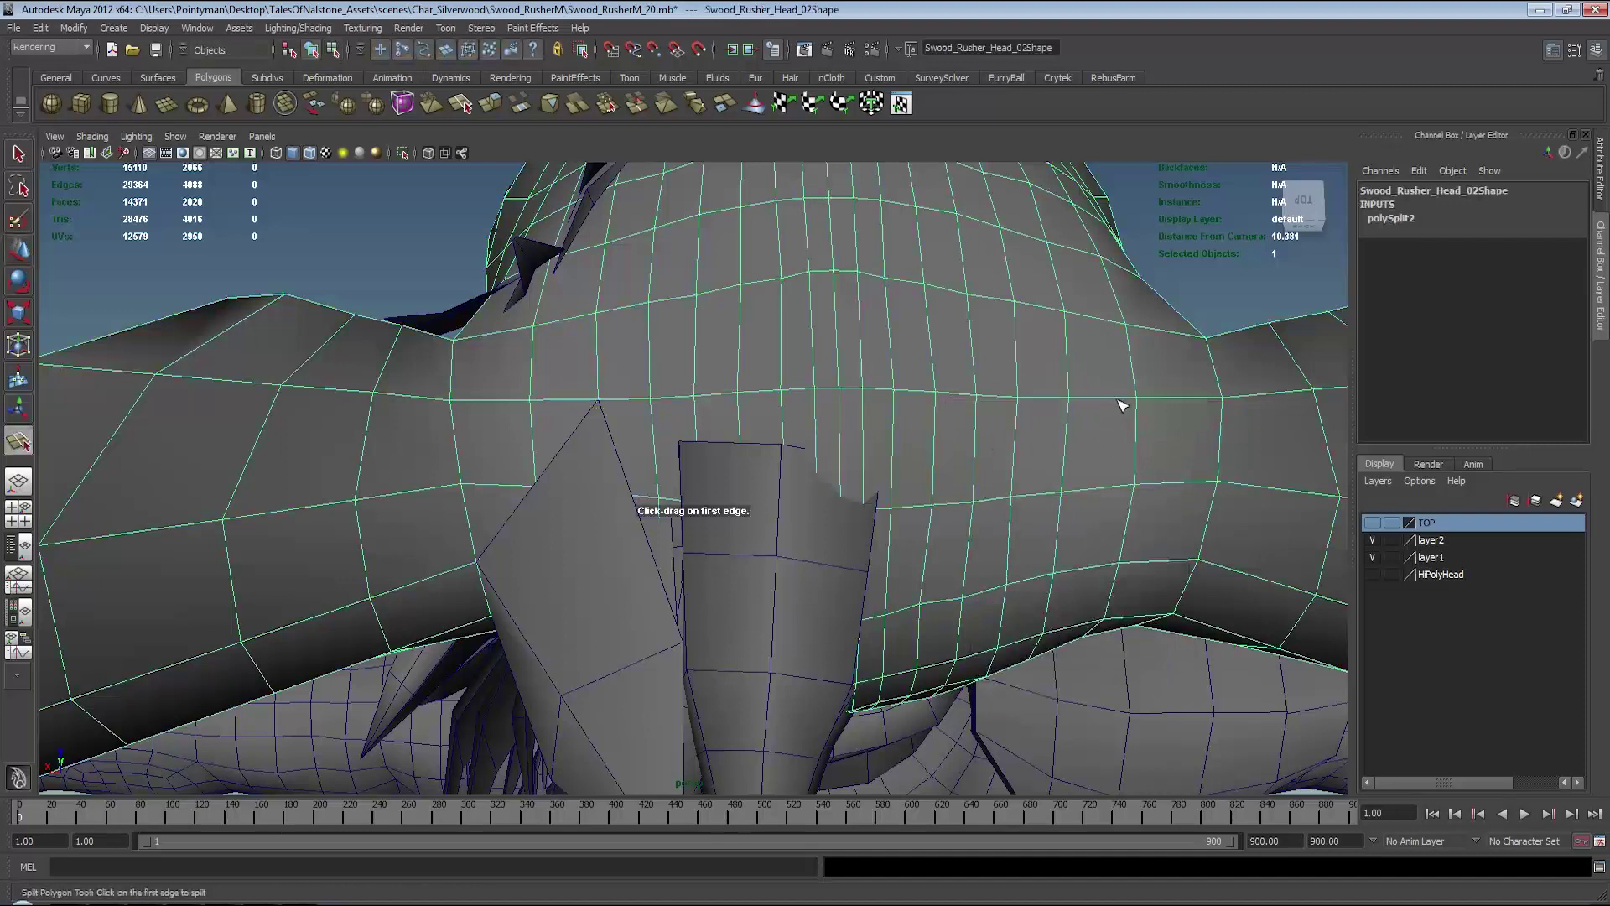
click(1141, 485)
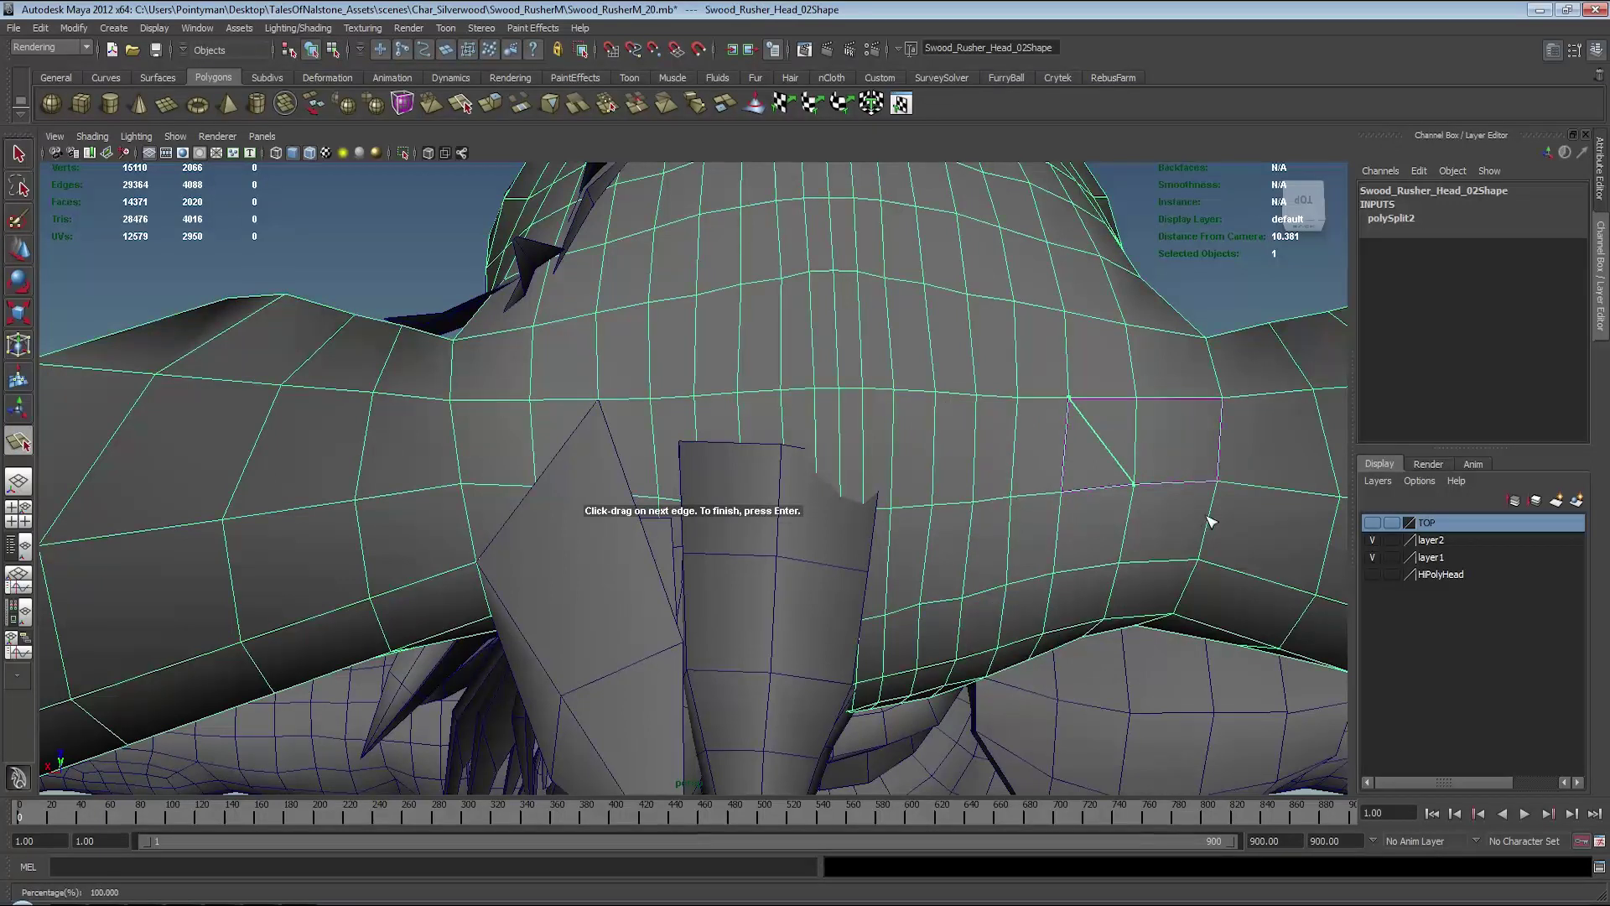
key(w)
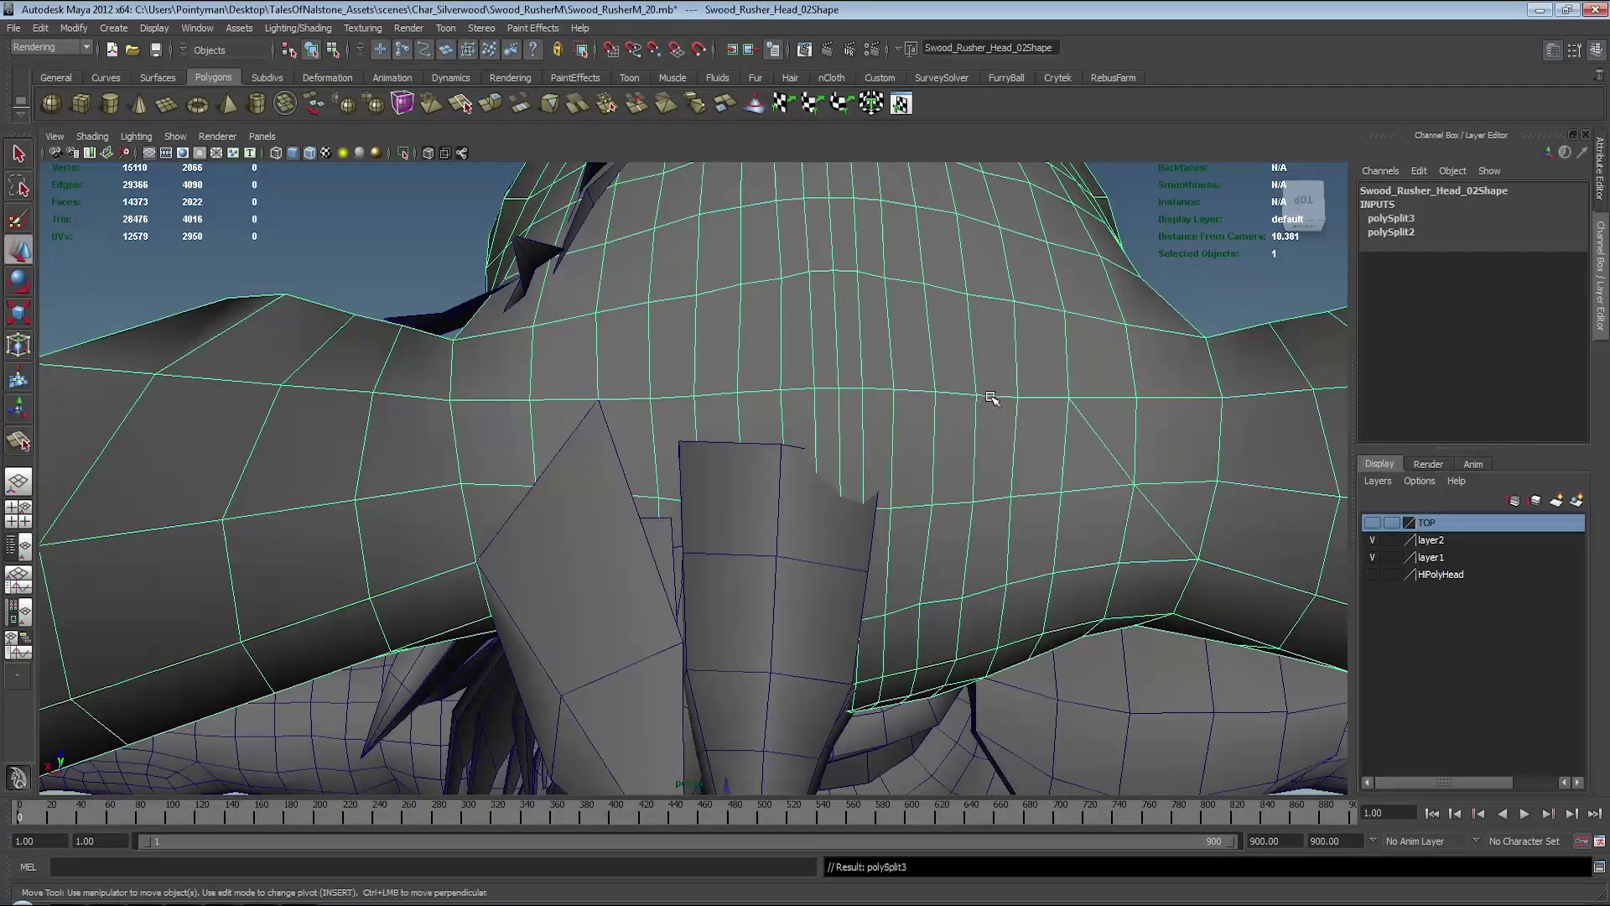
key(F8)
key(F8)
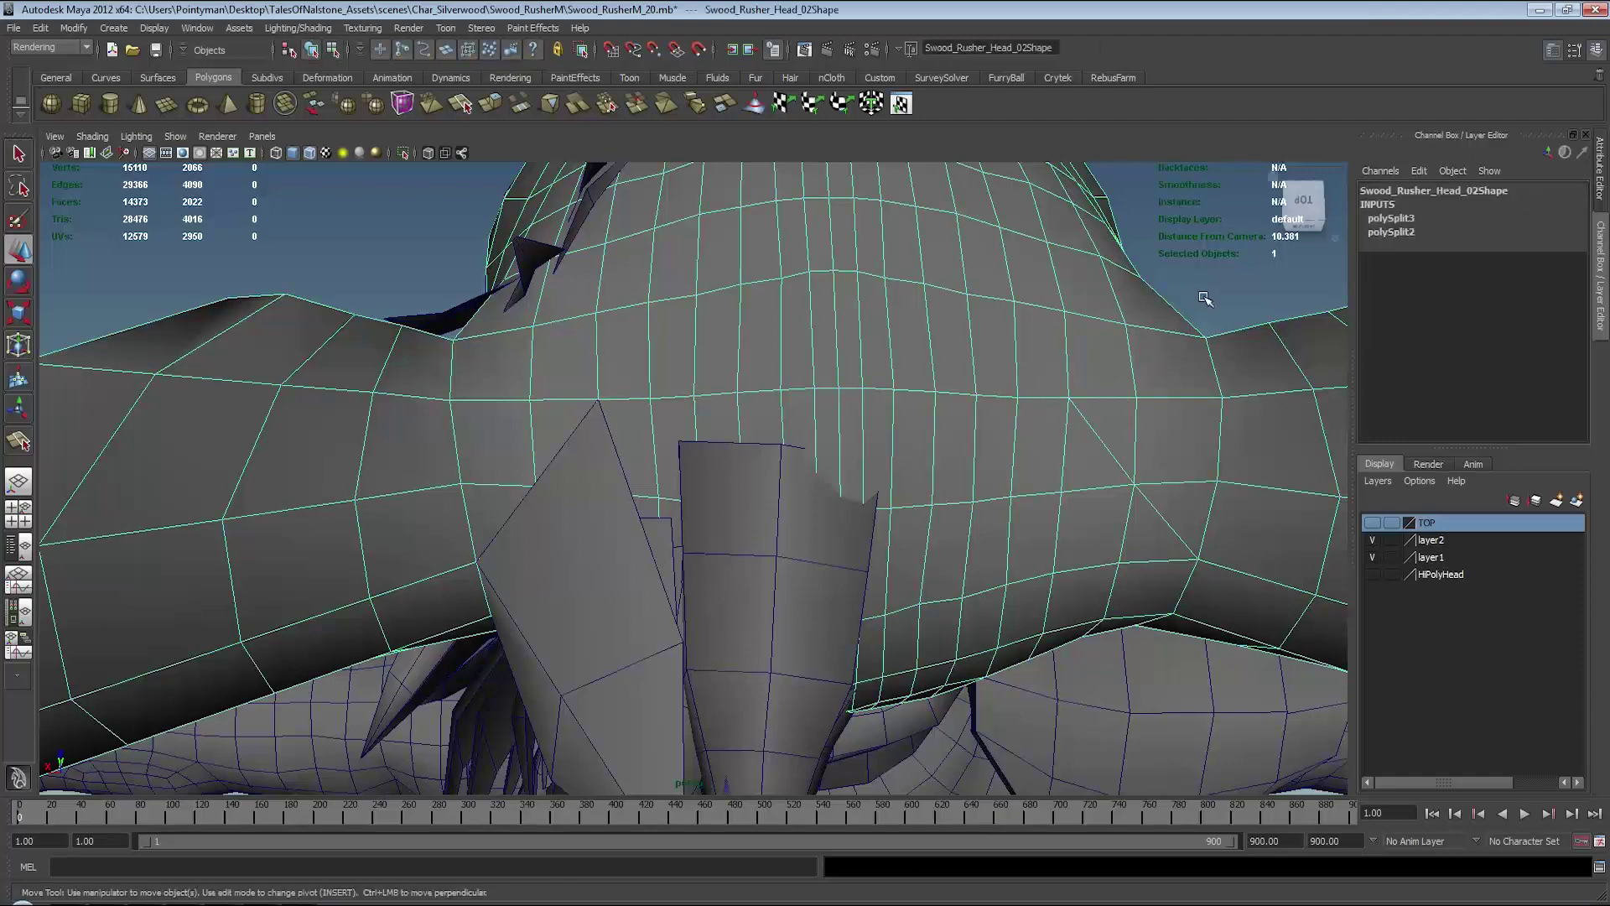
click(1126, 370)
- Insert an edge loop on the cheek fur card and nudge a vertex
mouse_move(762, 445)
alt+mouse_down()
mouse_move(610, 424)
mouse_move(737, 450)
alt+mouse_up()
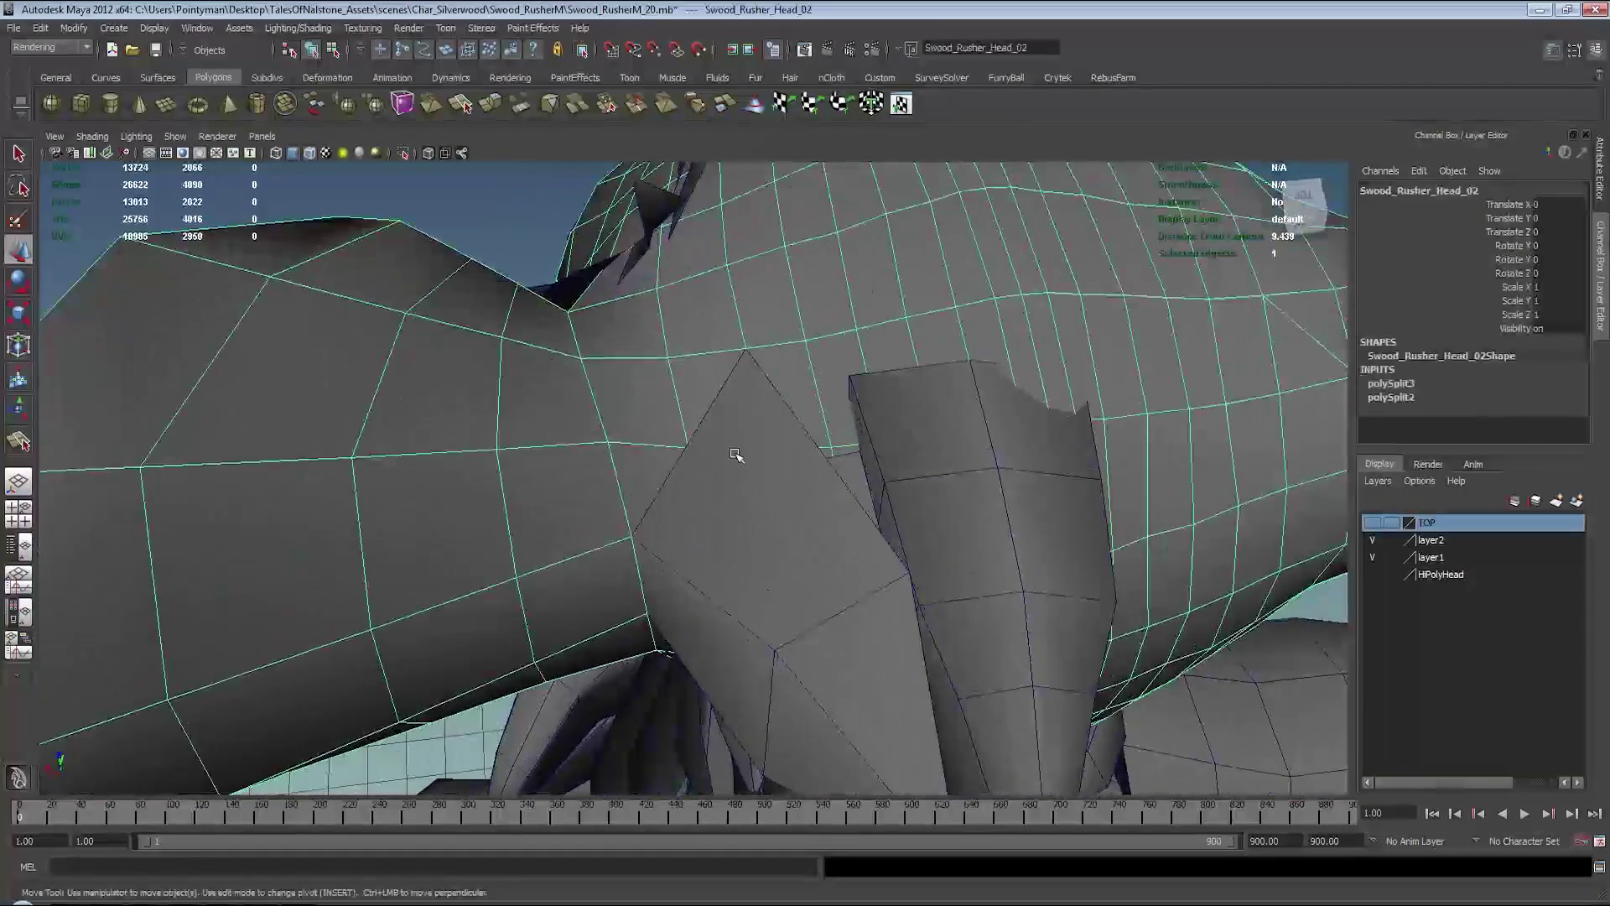
click(713, 457)
scroll(691, 440, up, 2)
shift+right_click(851, 507)
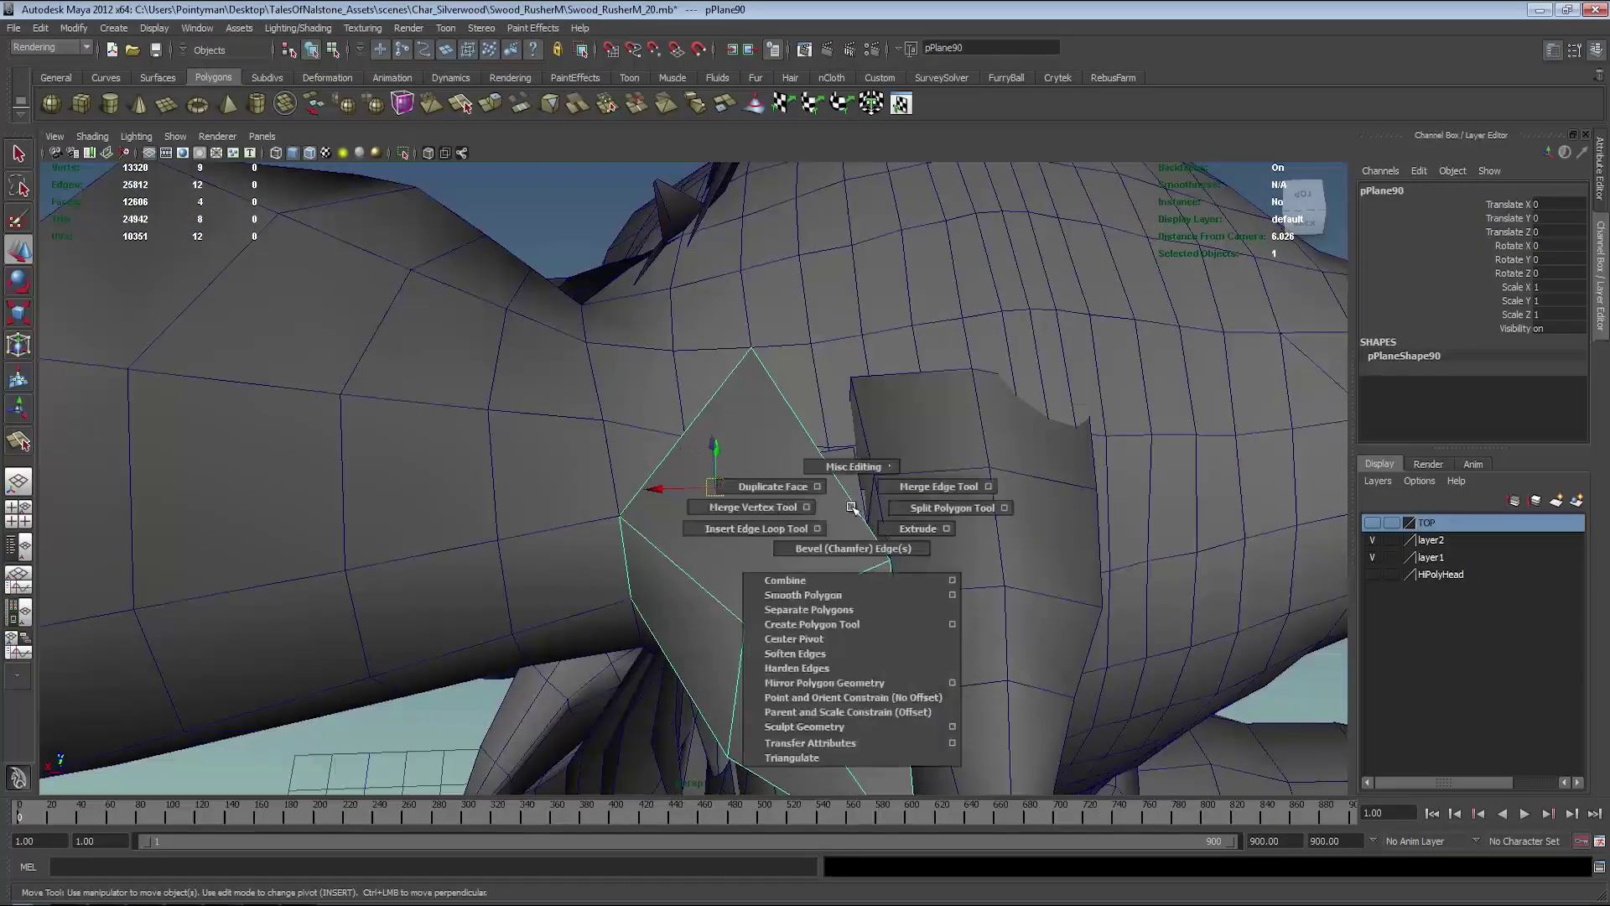
click(694, 432)
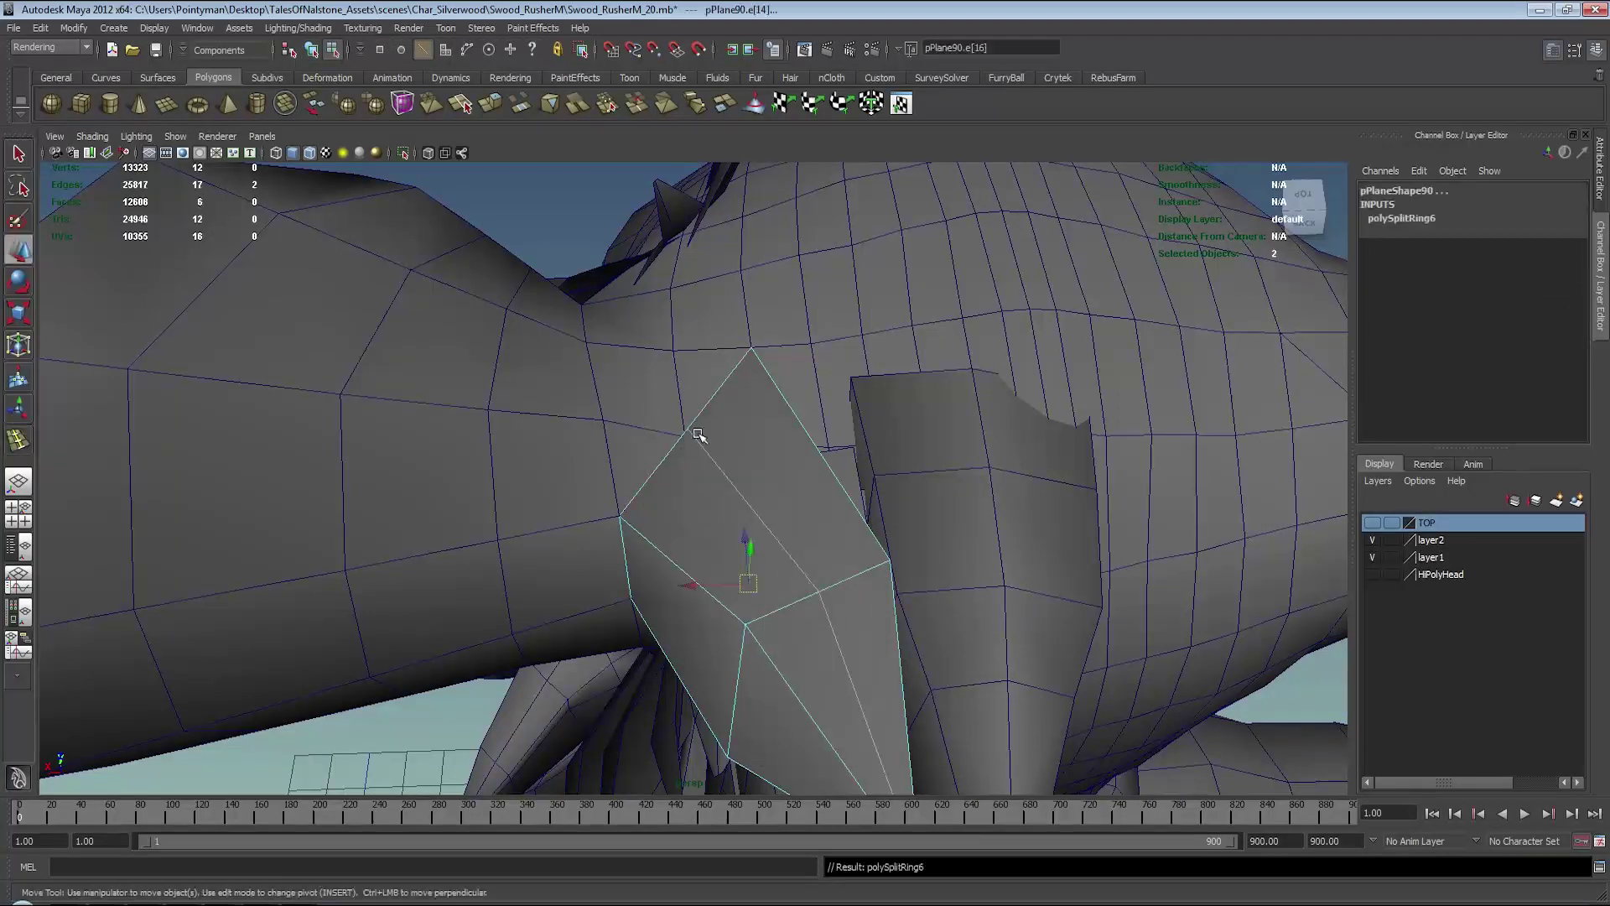
right_drag(691, 434, 646, 430)
click(688, 428)
drag(687, 433, 738, 406)
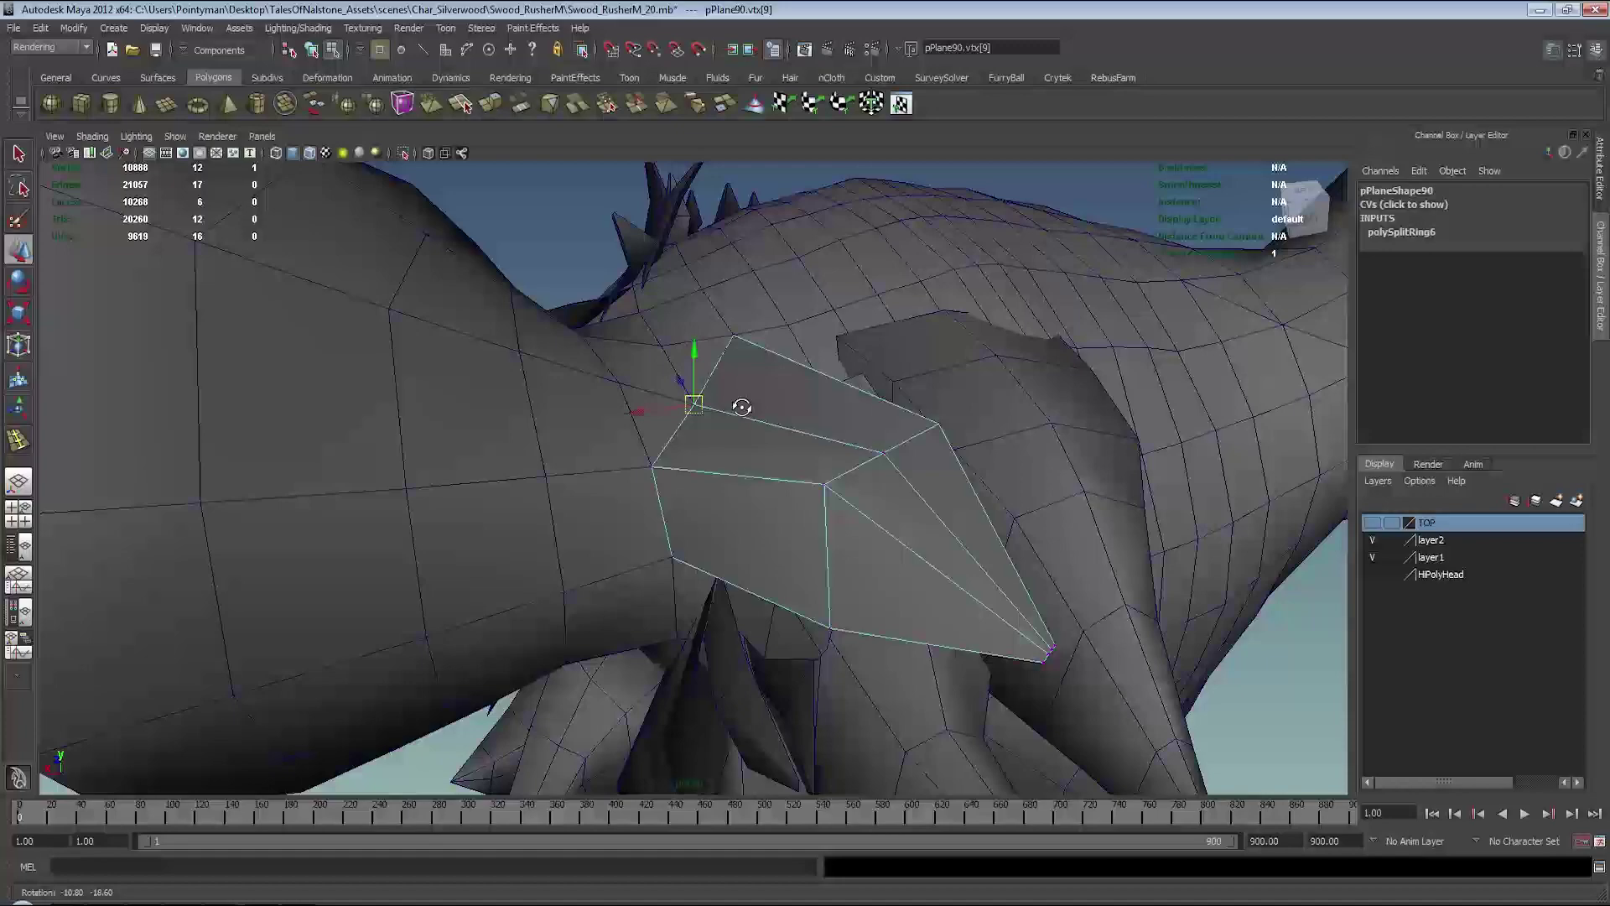
- Reposition the card's vertices so it curves along the head
alt+drag(929, 468, 872, 462)
middle_drag(872, 462, 880, 432)
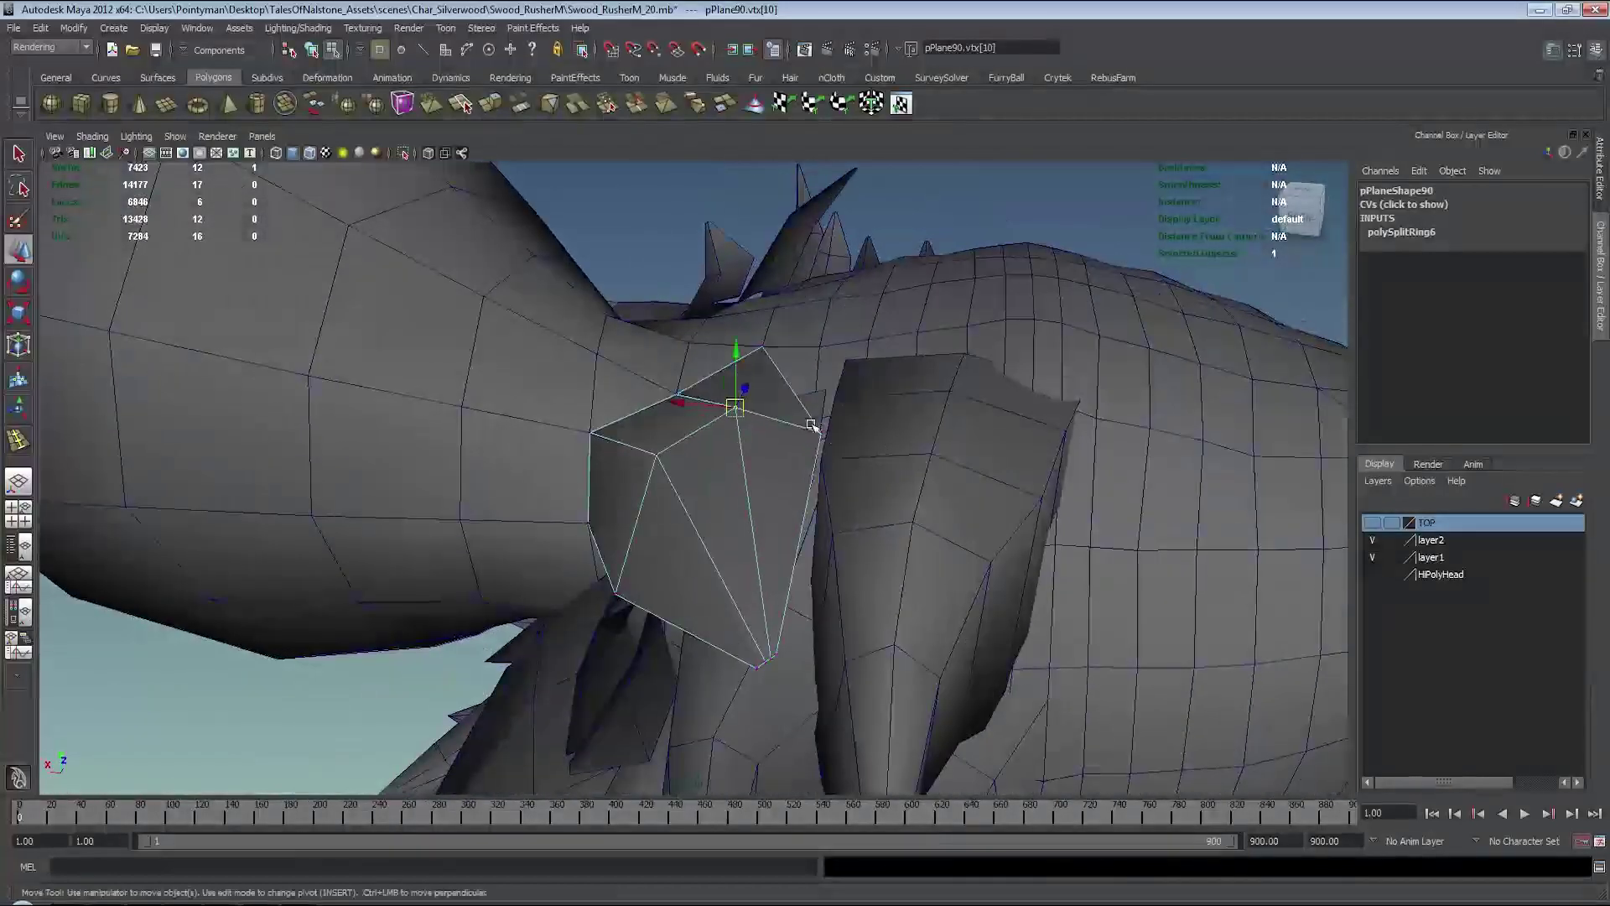
mouse_move(812, 425)
alt+mouse_down()
mouse_move(863, 479)
mouse_move(809, 446)
alt+mouse_up()
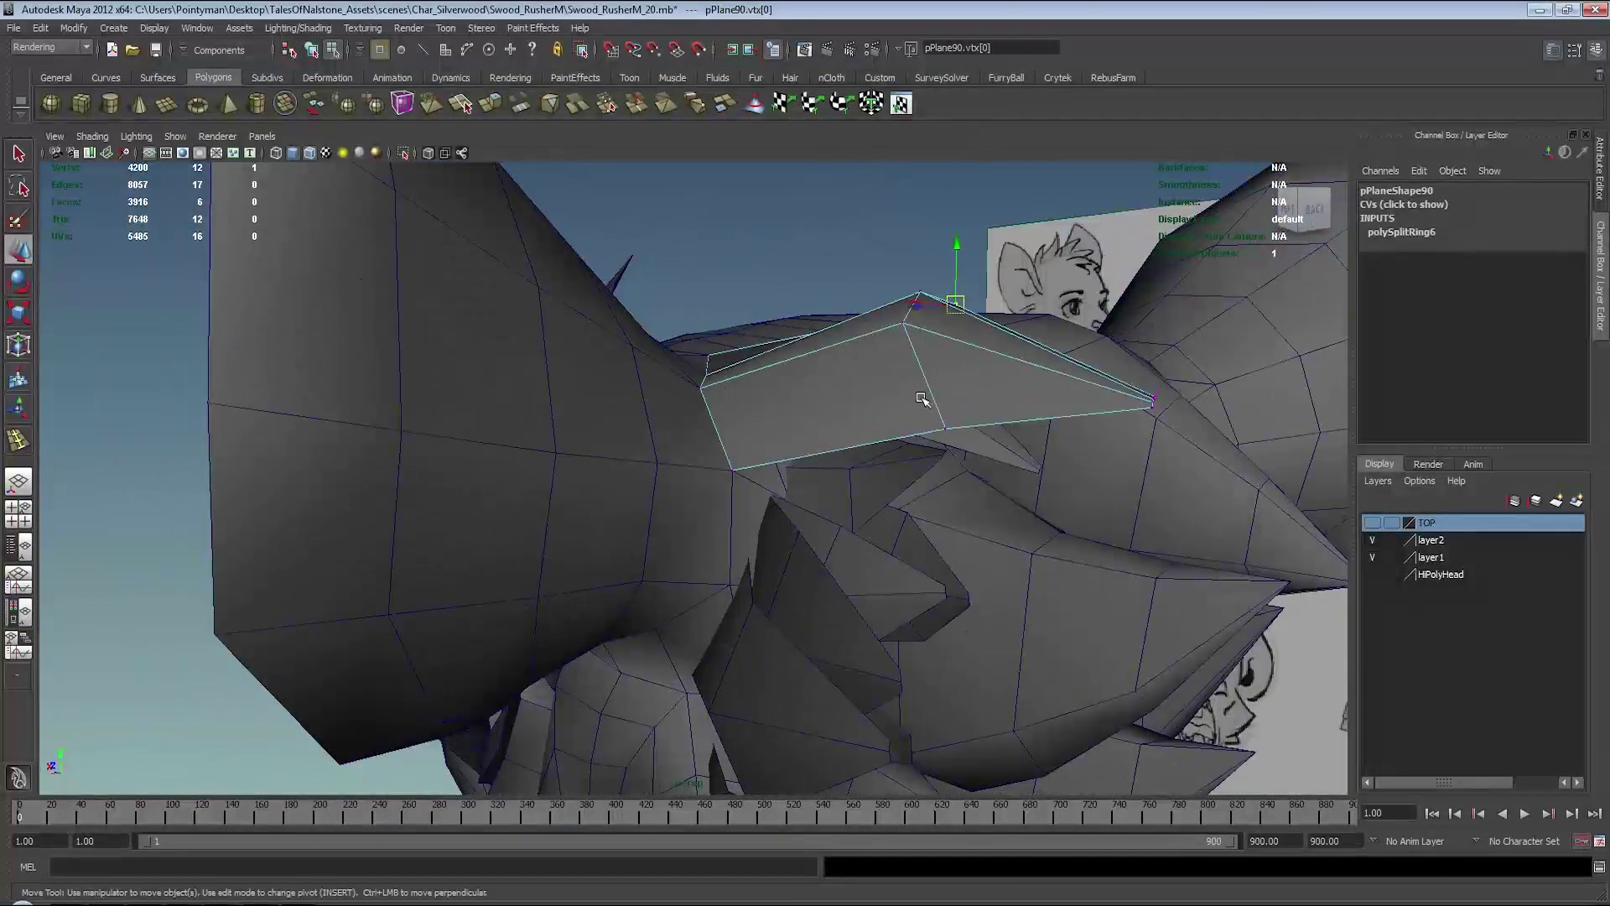
alt+drag(923, 399, 973, 419)
click(928, 395)
middle_drag(1009, 456, 973, 438)
mouse_move(970, 467)
alt+mouse_down()
mouse_move(965, 446)
mouse_move(999, 503)
mouse_move(963, 344)
alt+mouse_up()
alt+drag(936, 421, 931, 335)
click(933, 272)
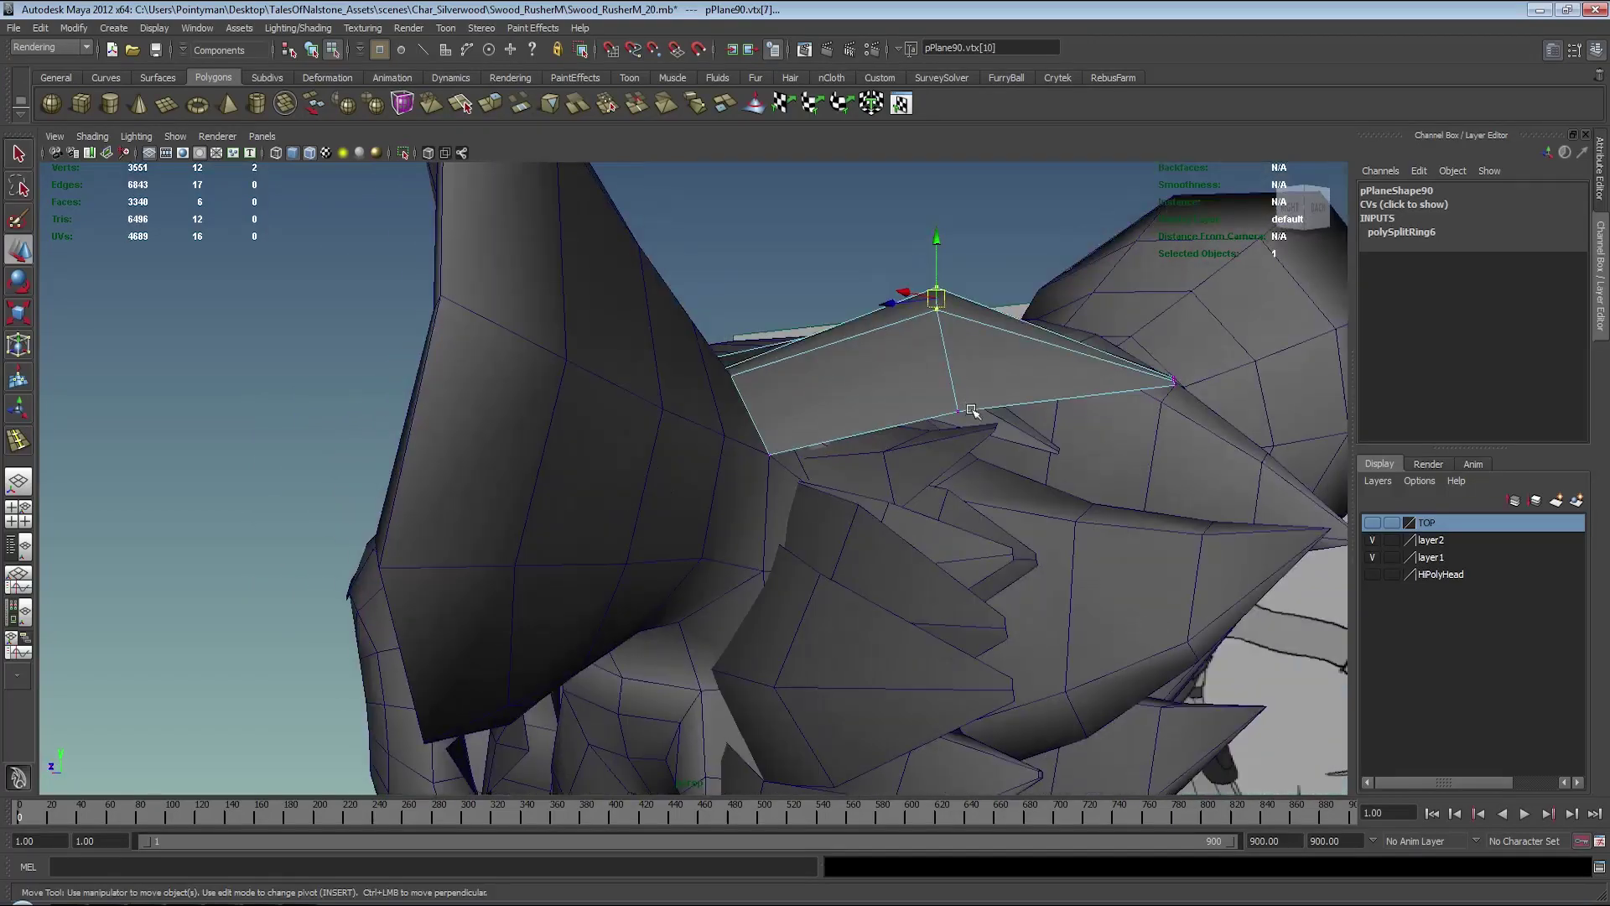
middle_drag(939, 386, 969, 449)
mouse_move(978, 447)
alt+mouse_down()
mouse_move(986, 421)
mouse_move(777, 432)
mouse_move(1334, 524)
alt+mouse_up()
- With the TOP layer shown, add two more edge loops across the card, then hide TOP again
click(1373, 523)
mouse_move(837, 395)
alt+mouse_down()
mouse_move(923, 349)
mouse_move(788, 403)
mouse_move(751, 388)
mouse_move(769, 456)
mouse_move(741, 387)
mouse_move(737, 406)
mouse_move(805, 425)
mouse_move(896, 417)
alt+mouse_up()
shift+right_drag(896, 417, 847, 470)
click(837, 399)
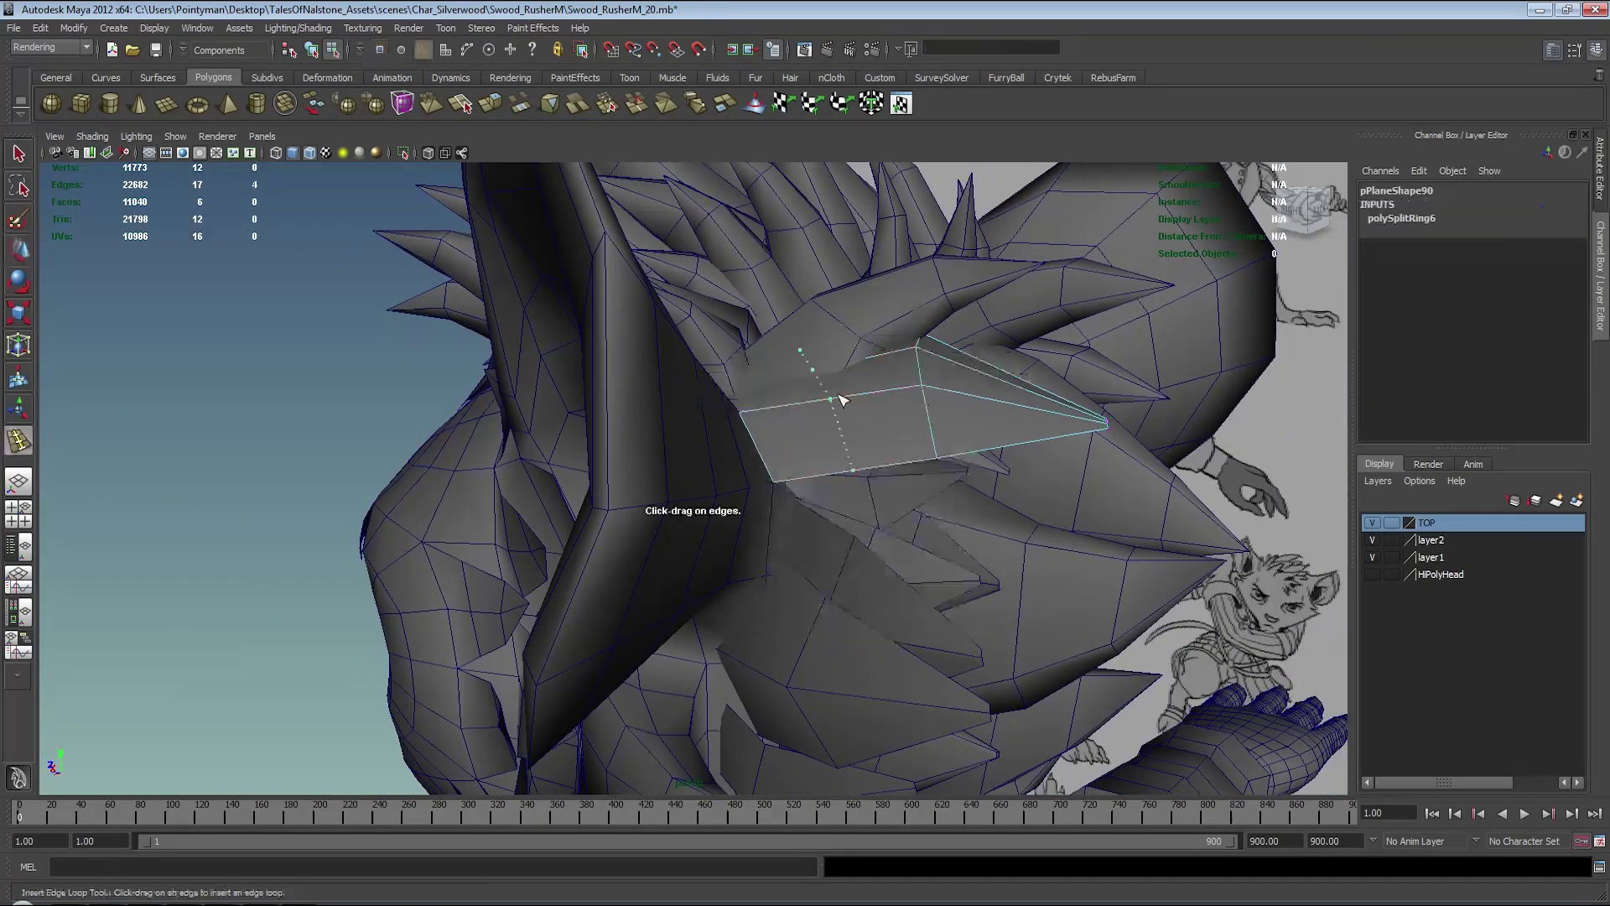
click(980, 413)
mouse_move(980, 414)
alt+mouse_down()
mouse_move(942, 467)
mouse_move(978, 460)
alt+mouse_up()
key(w)
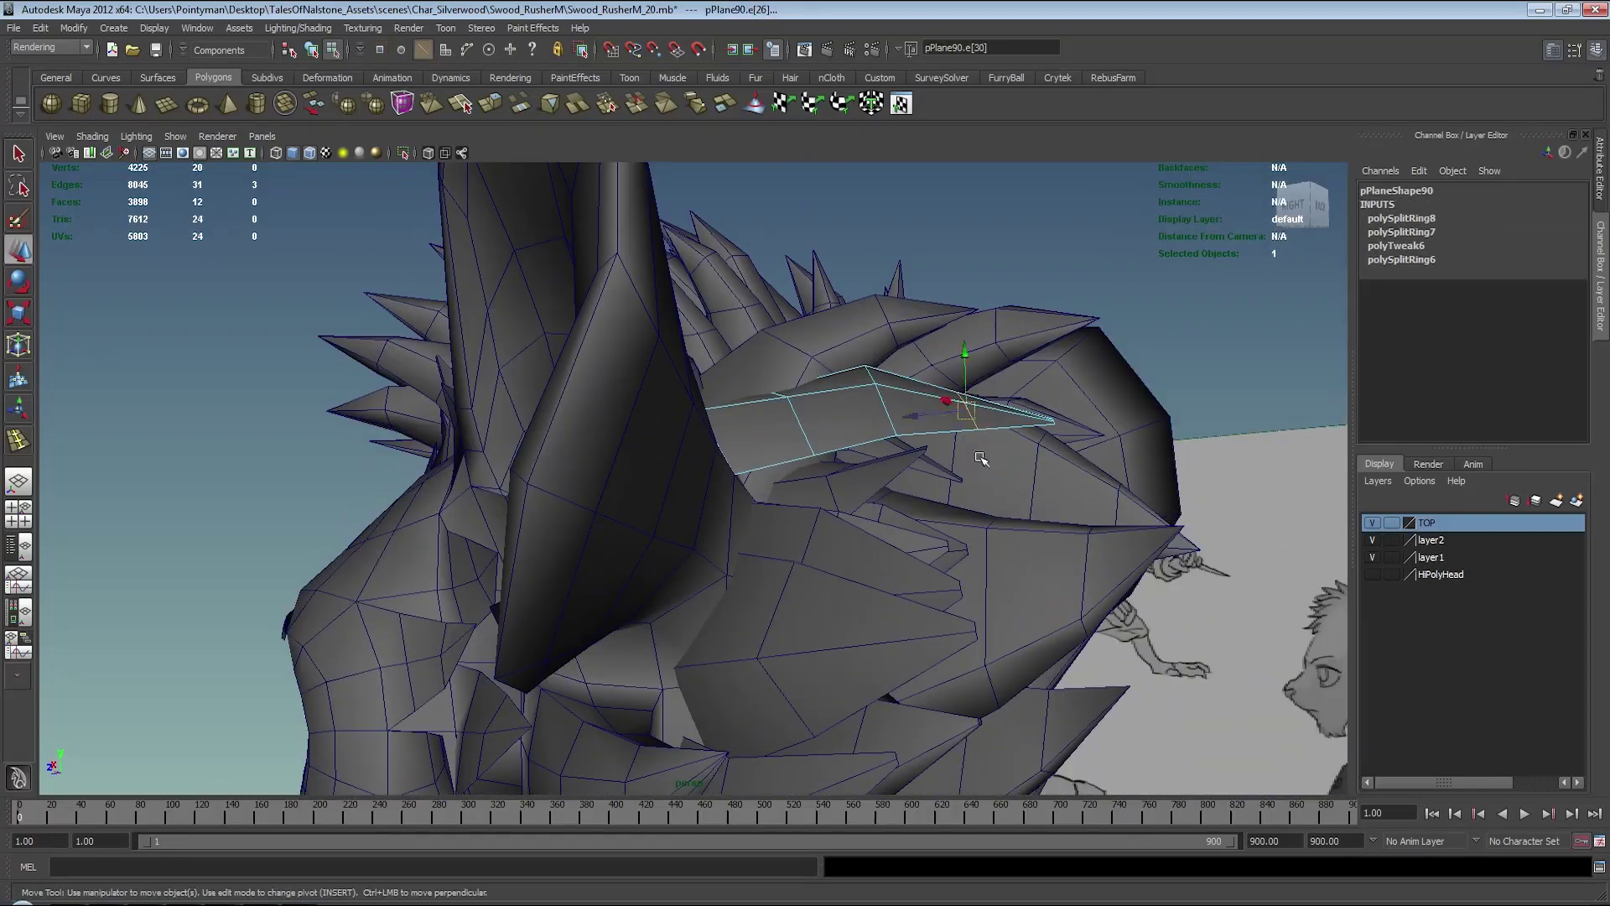
click(795, 420)
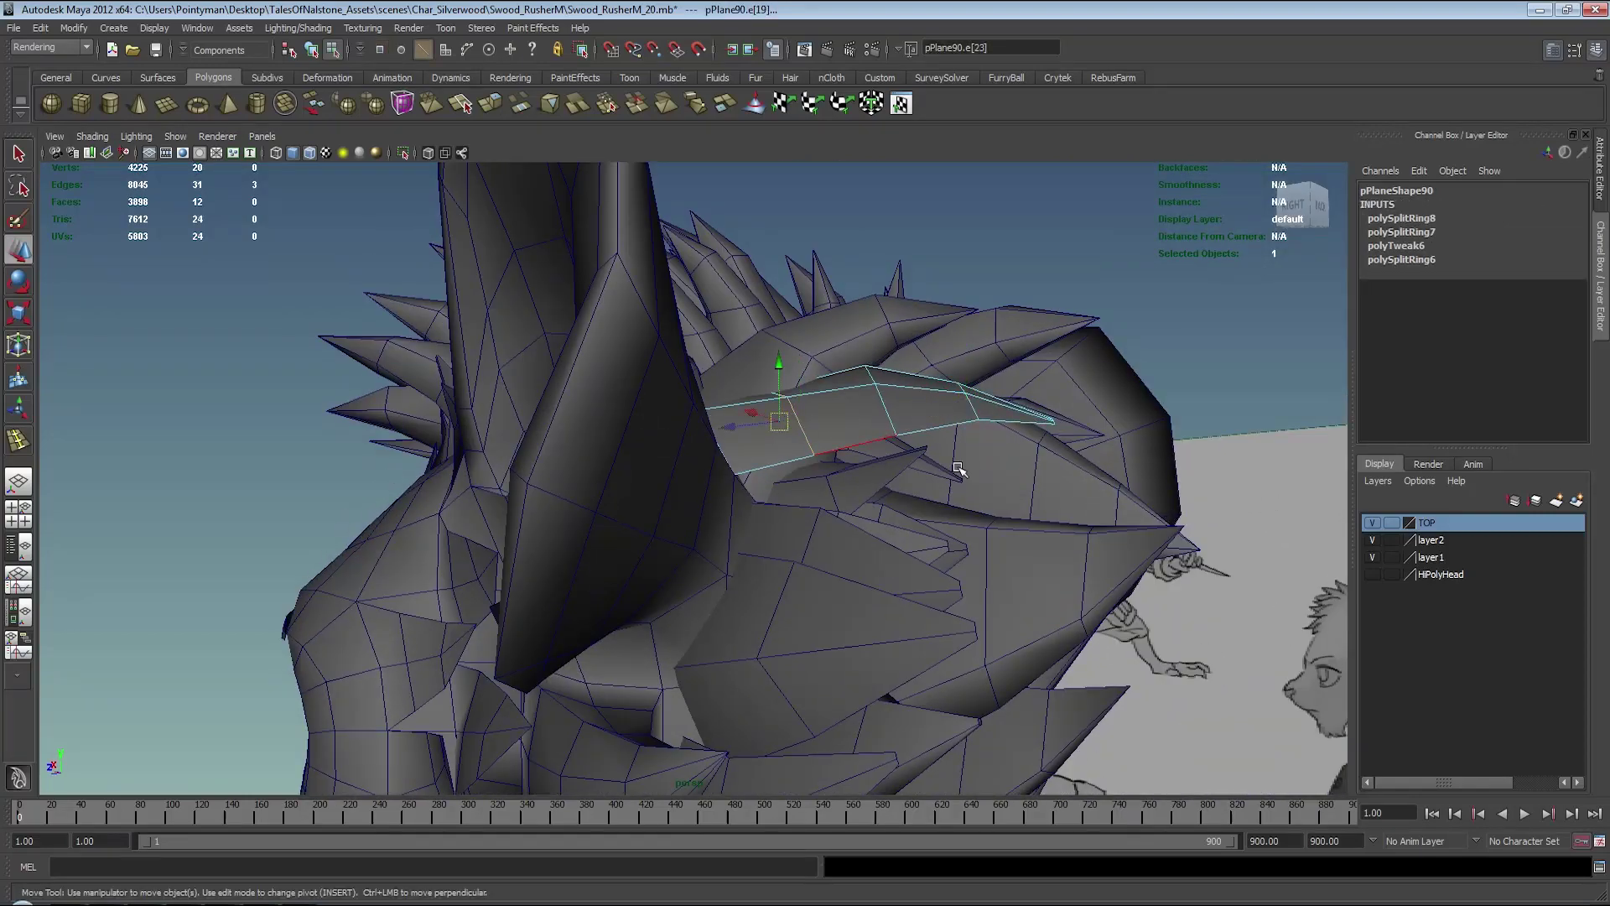
alt+drag(795, 420, 889, 436)
click(1373, 523)
mouse_move(838, 378)
alt+mouse_down()
mouse_move(903, 363)
mouse_move(956, 467)
alt+mouse_up()
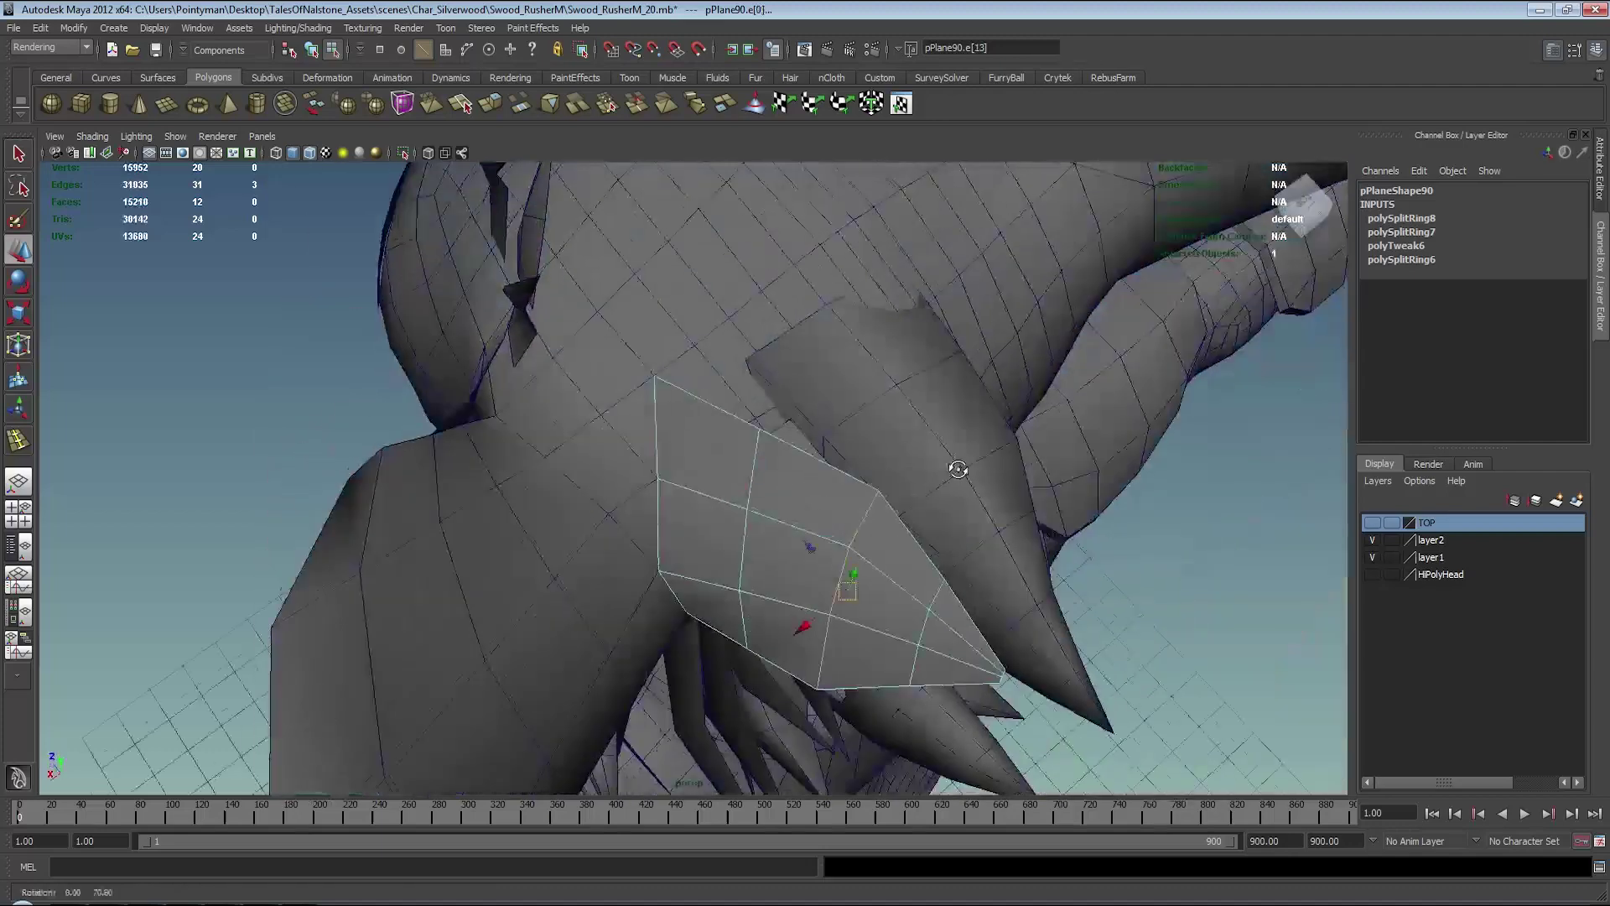
- Scale the new edge loop to reshape the card toward its tip
key(r)
middle_drag(964, 461, 950, 468)
alt+drag(950, 469, 933, 516)
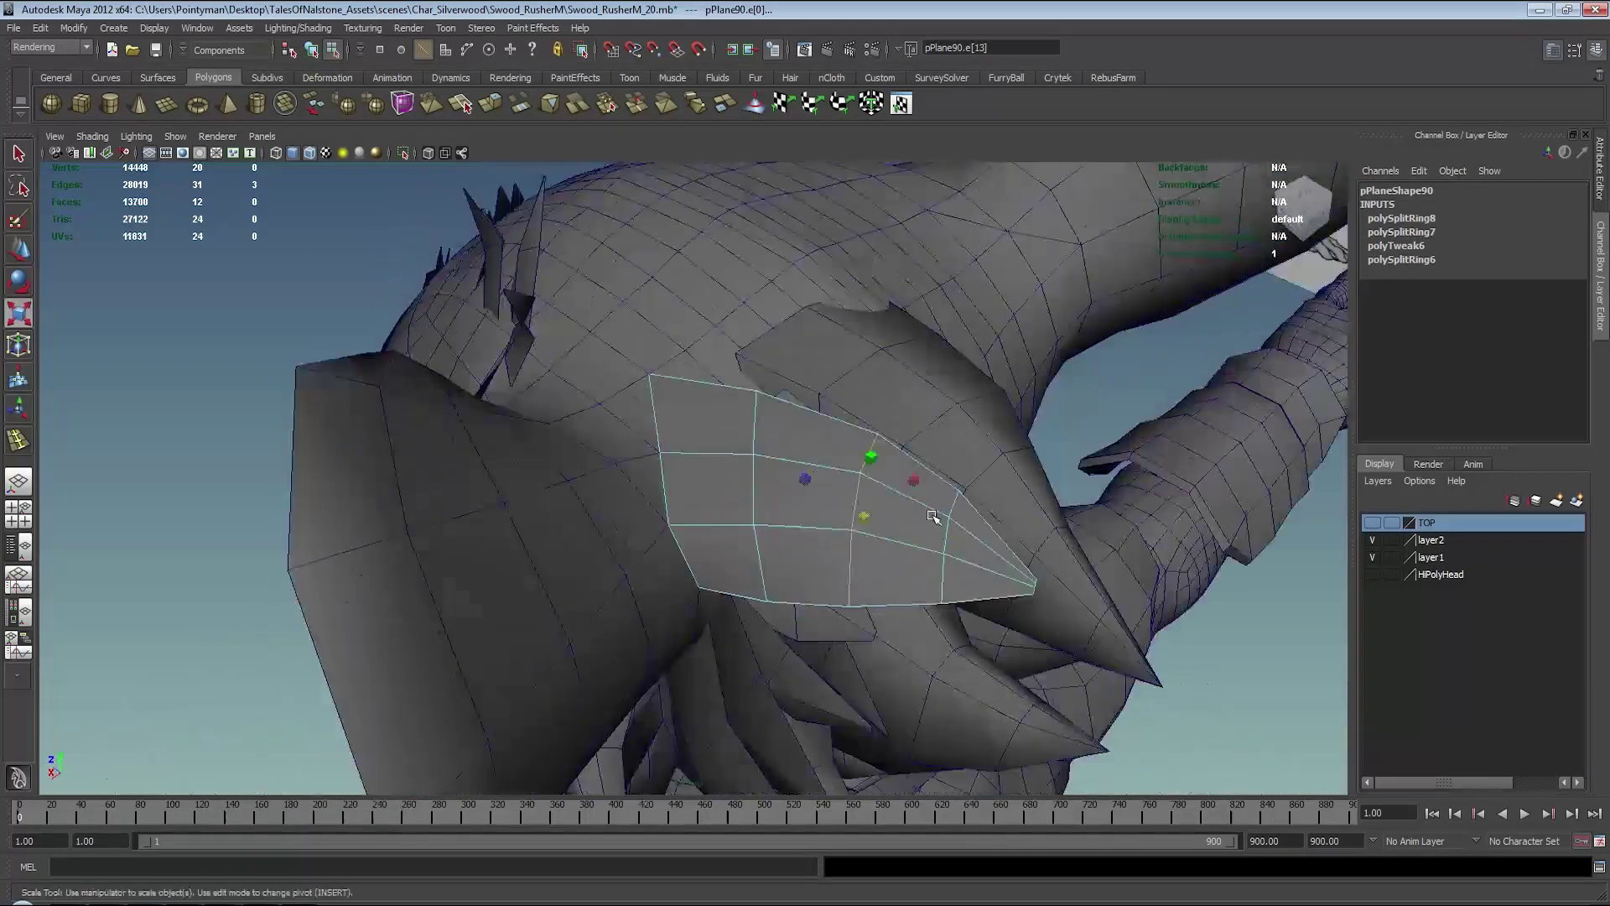
right_drag(1015, 575, 1016, 536)
alt+drag(1016, 537, 1031, 504)
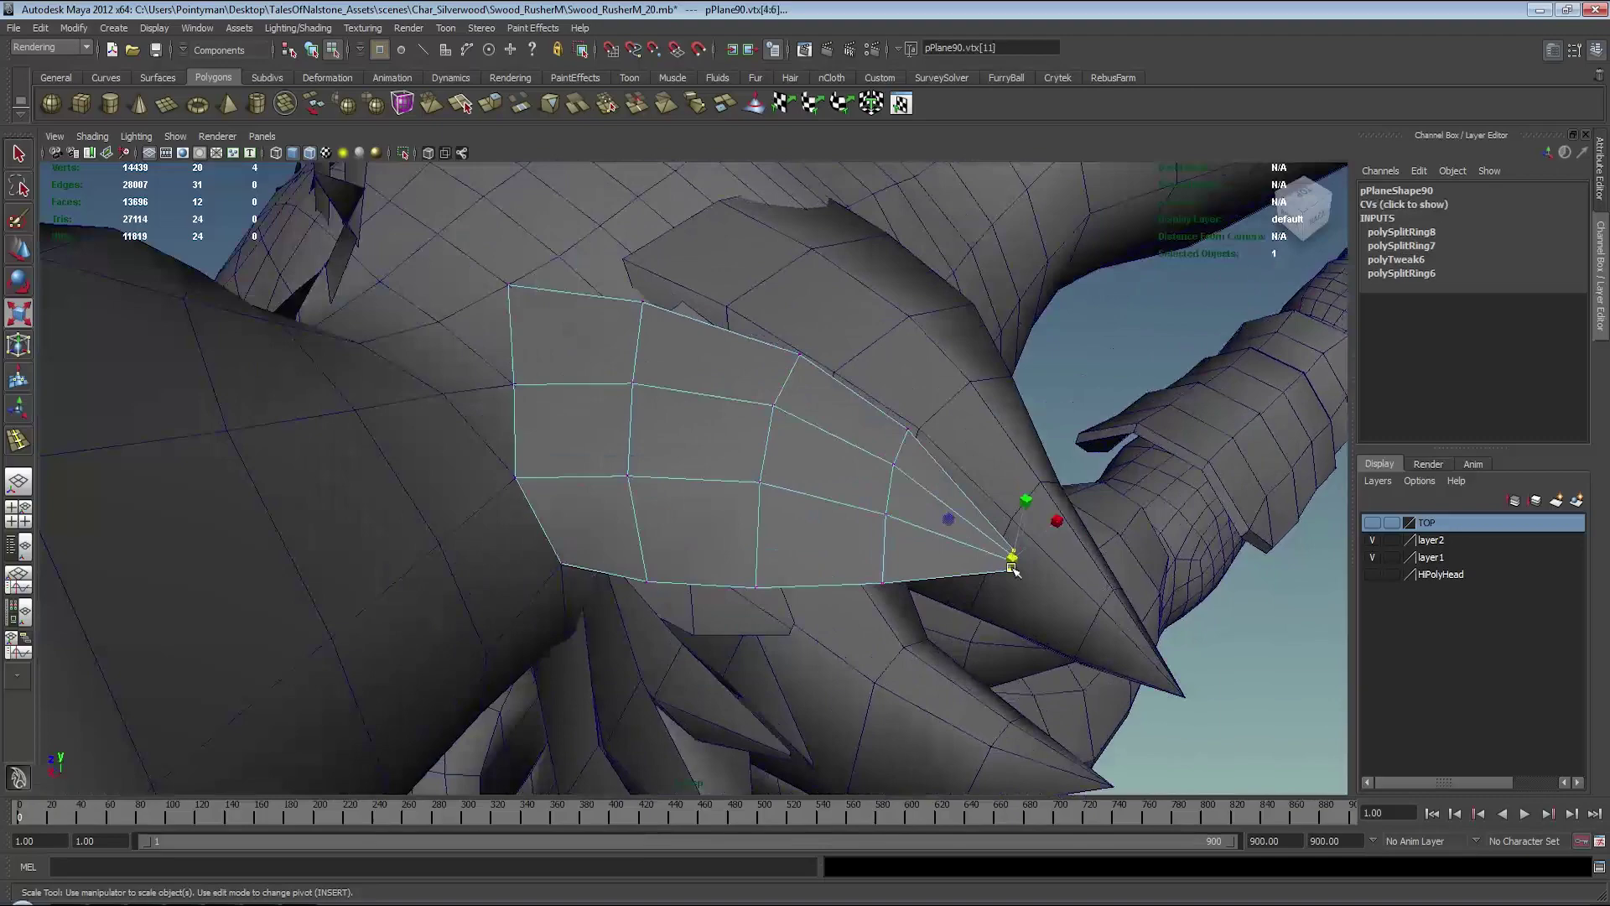
mouse_move(1032, 503)
alt+right_down()
mouse_move(1048, 524)
mouse_move(1024, 525)
alt+right_up()
- Weld the card's two tip vertices into one point with Merge Vertex Tool
shift+right_click(650, 285)
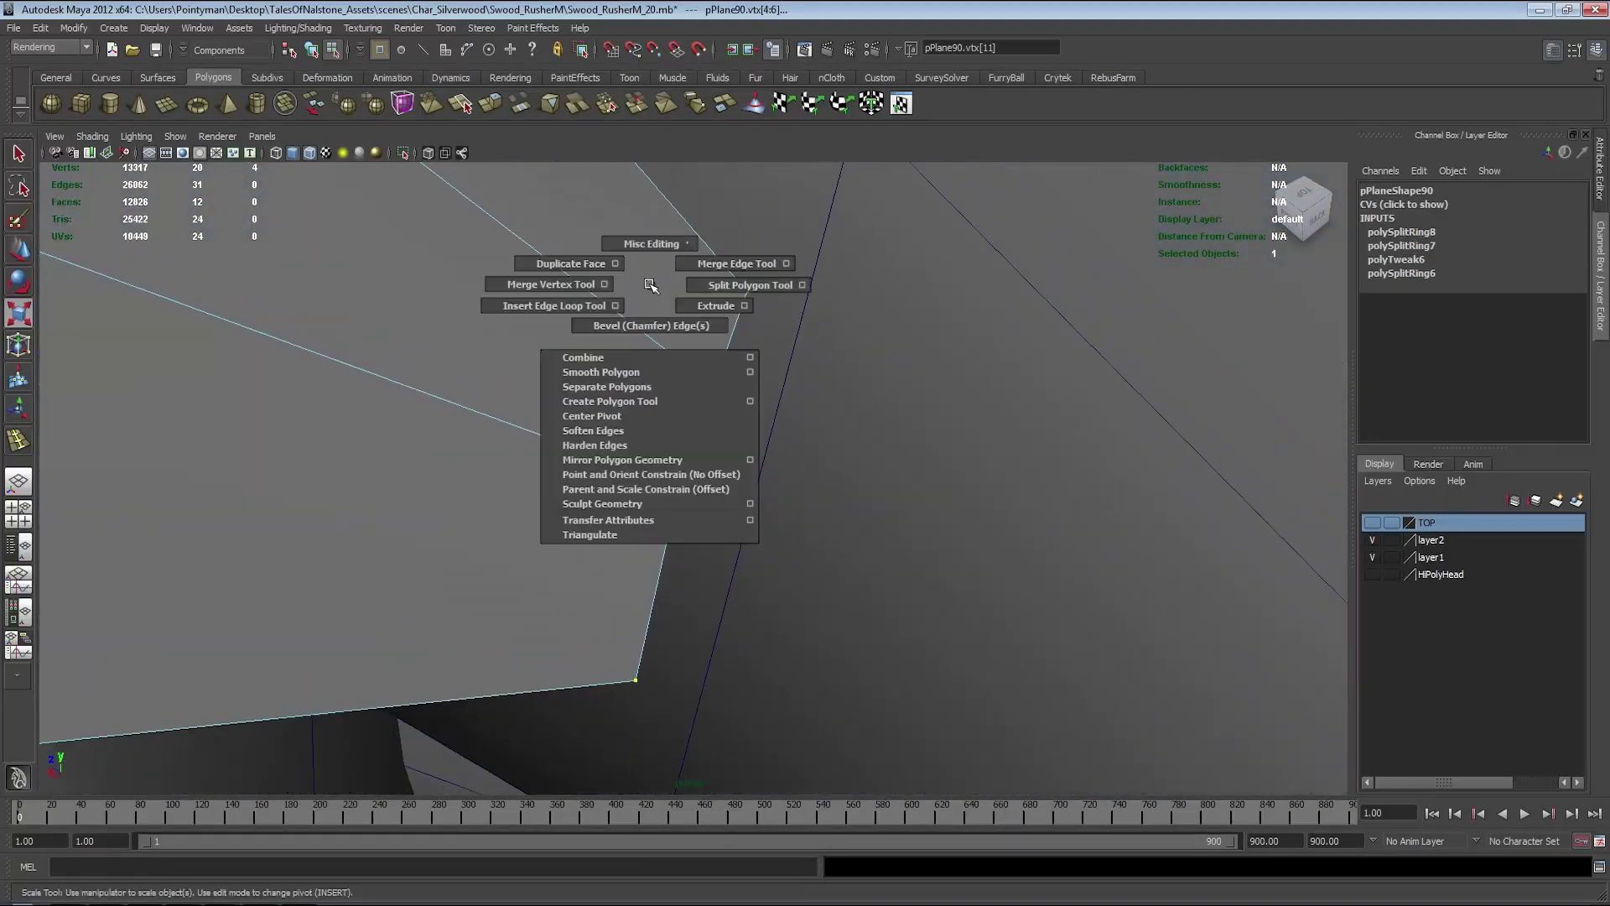
click(591, 286)
drag(677, 485, 714, 386)
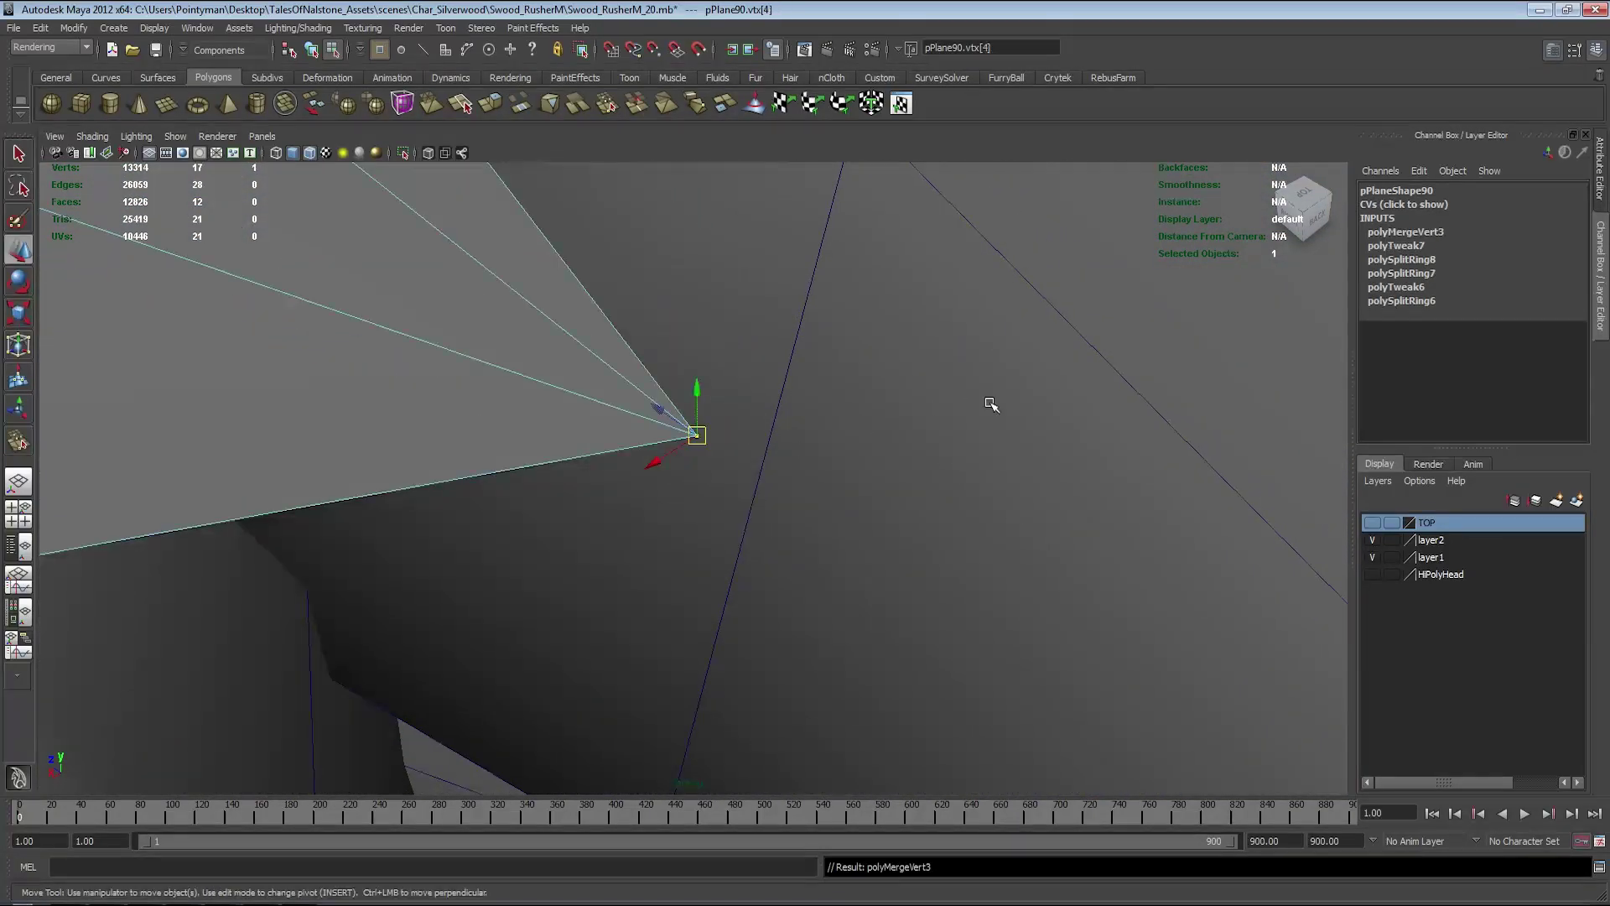
alt+right_drag(989, 403, 762, 364)
mouse_move(762, 363)
alt+mouse_down()
mouse_move(790, 433)
mouse_move(721, 386)
alt+mouse_up()
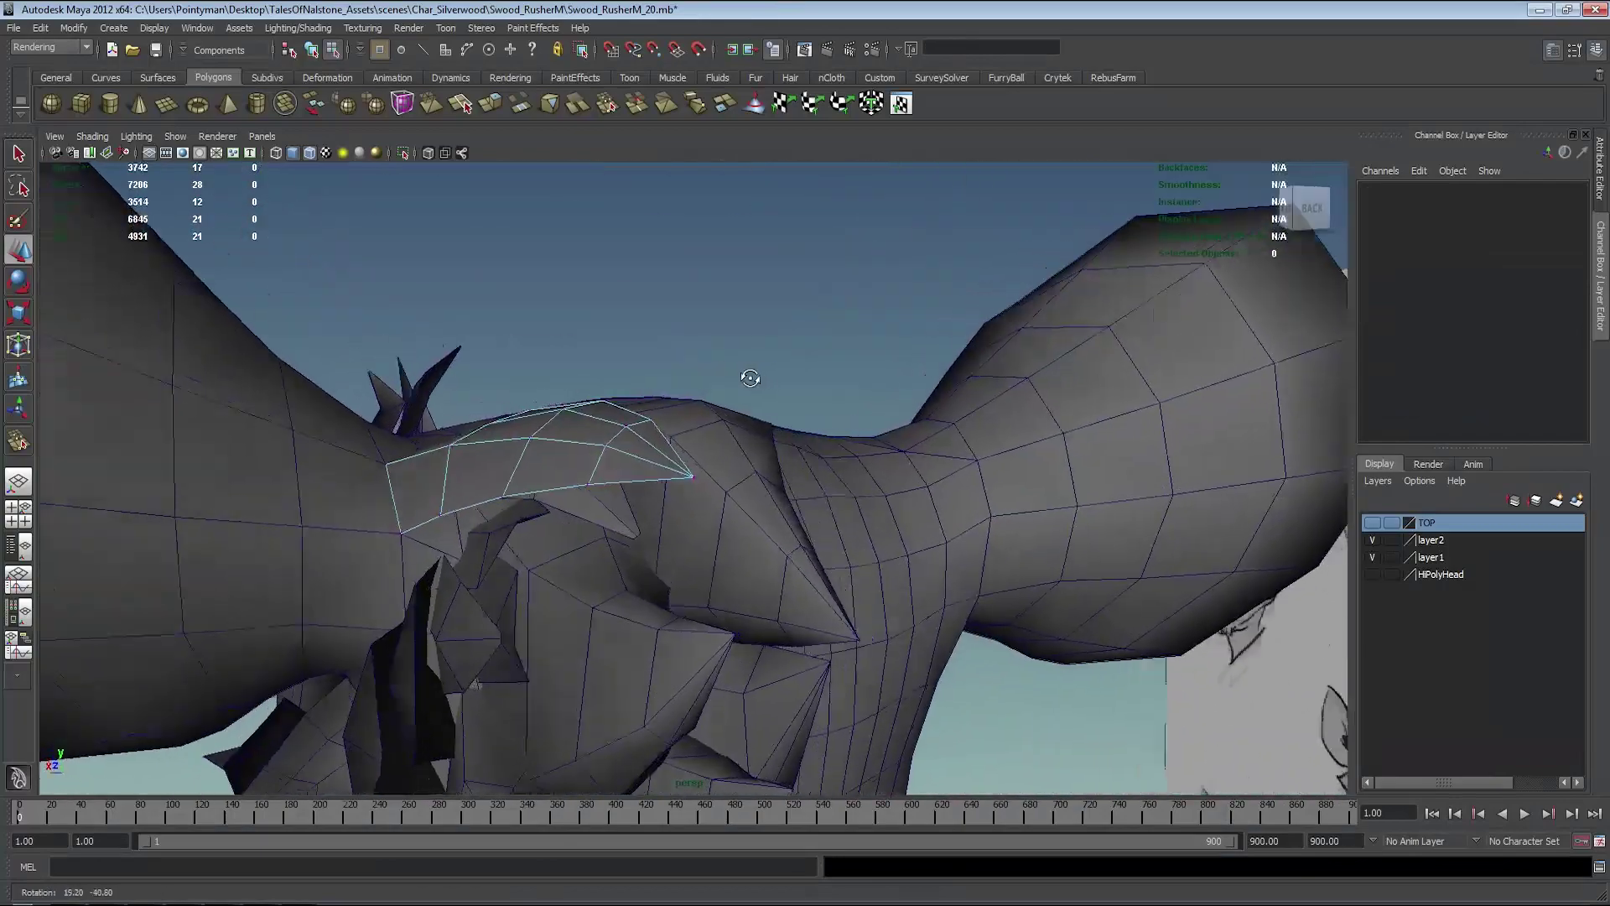
key(F8)
- Select fur card pPlane91 and delete its extra vertices
click(425, 243)
click(605, 352)
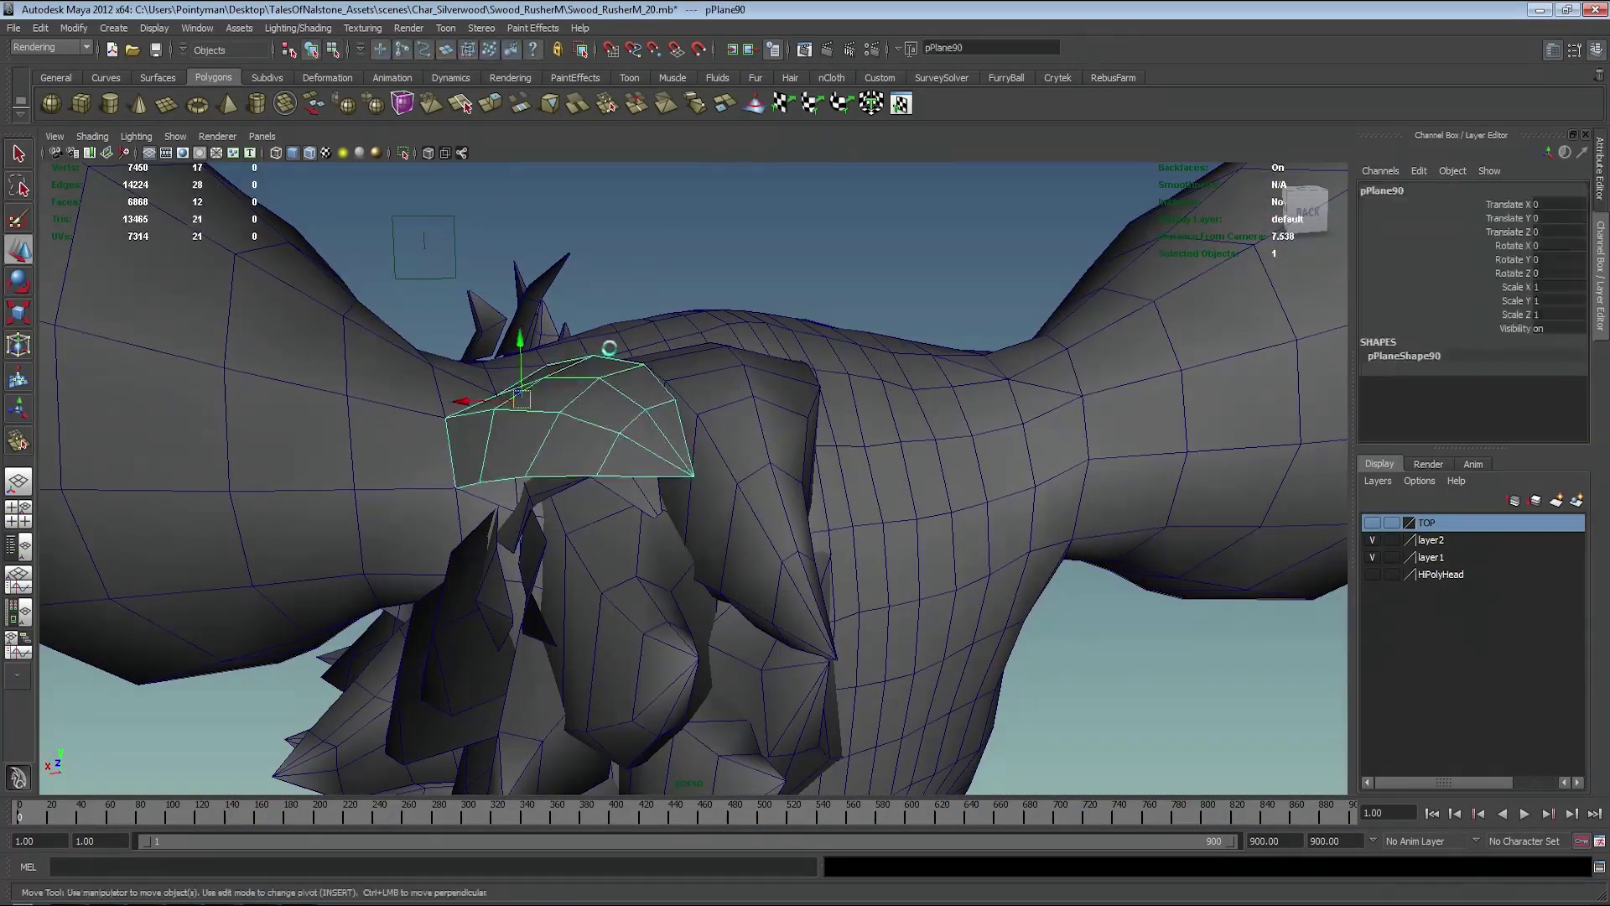
mouse_move(646, 359)
alt+mouse_down()
mouse_move(731, 465)
mouse_move(843, 356)
mouse_move(964, 470)
mouse_move(612, 484)
mouse_move(1007, 604)
mouse_move(827, 531)
mouse_move(838, 467)
mouse_move(816, 537)
mouse_move(761, 564)
mouse_move(844, 557)
mouse_move(833, 531)
mouse_move(902, 615)
alt+mouse_up()
click(844, 355)
click(827, 532)
key(F8)
key(Delete)
- Snap pPlane91's corner vertex onto the head surface and move it into place
mouse_move(827, 475)
alt+mouse_down()
mouse_move(786, 532)
mouse_move(906, 586)
mouse_move(772, 579)
mouse_move(688, 533)
mouse_move(739, 534)
alt+mouse_up()
click(852, 565)
key(4)
alt+drag(566, 541, 662, 361)
key(5)
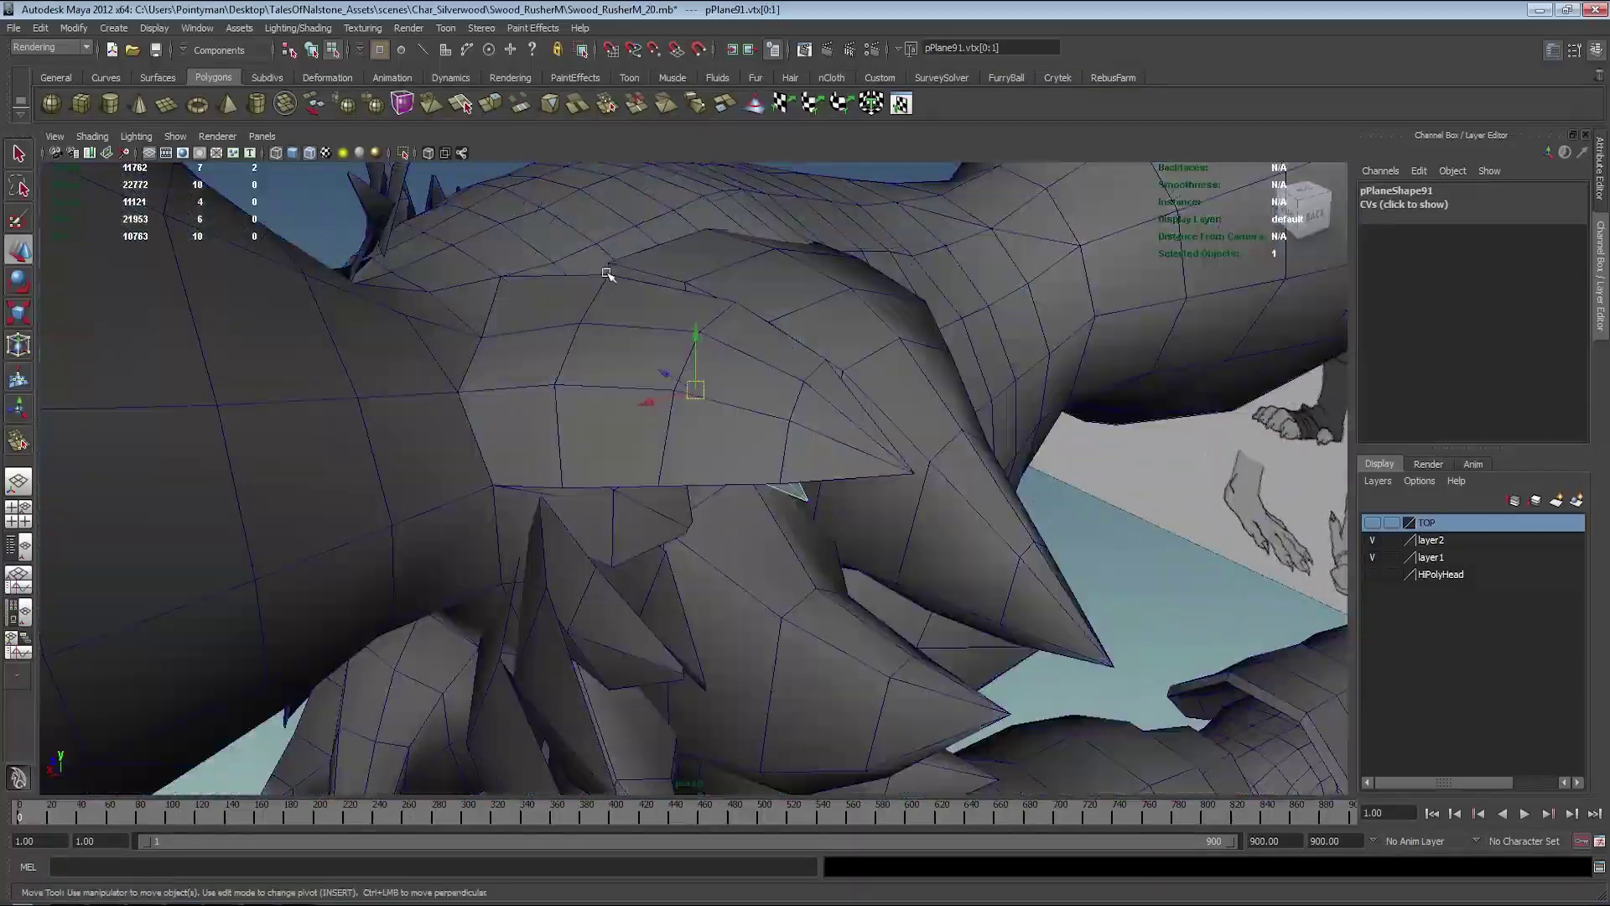
mouse_move(612, 269)
alt+mouse_down()
mouse_move(683, 306)
mouse_move(763, 316)
mouse_move(963, 298)
mouse_move(1053, 403)
mouse_move(1028, 431)
mouse_move(1048, 430)
mouse_move(1008, 521)
mouse_move(1024, 553)
alt+mouse_up()
alt+drag(1023, 553, 1054, 429)
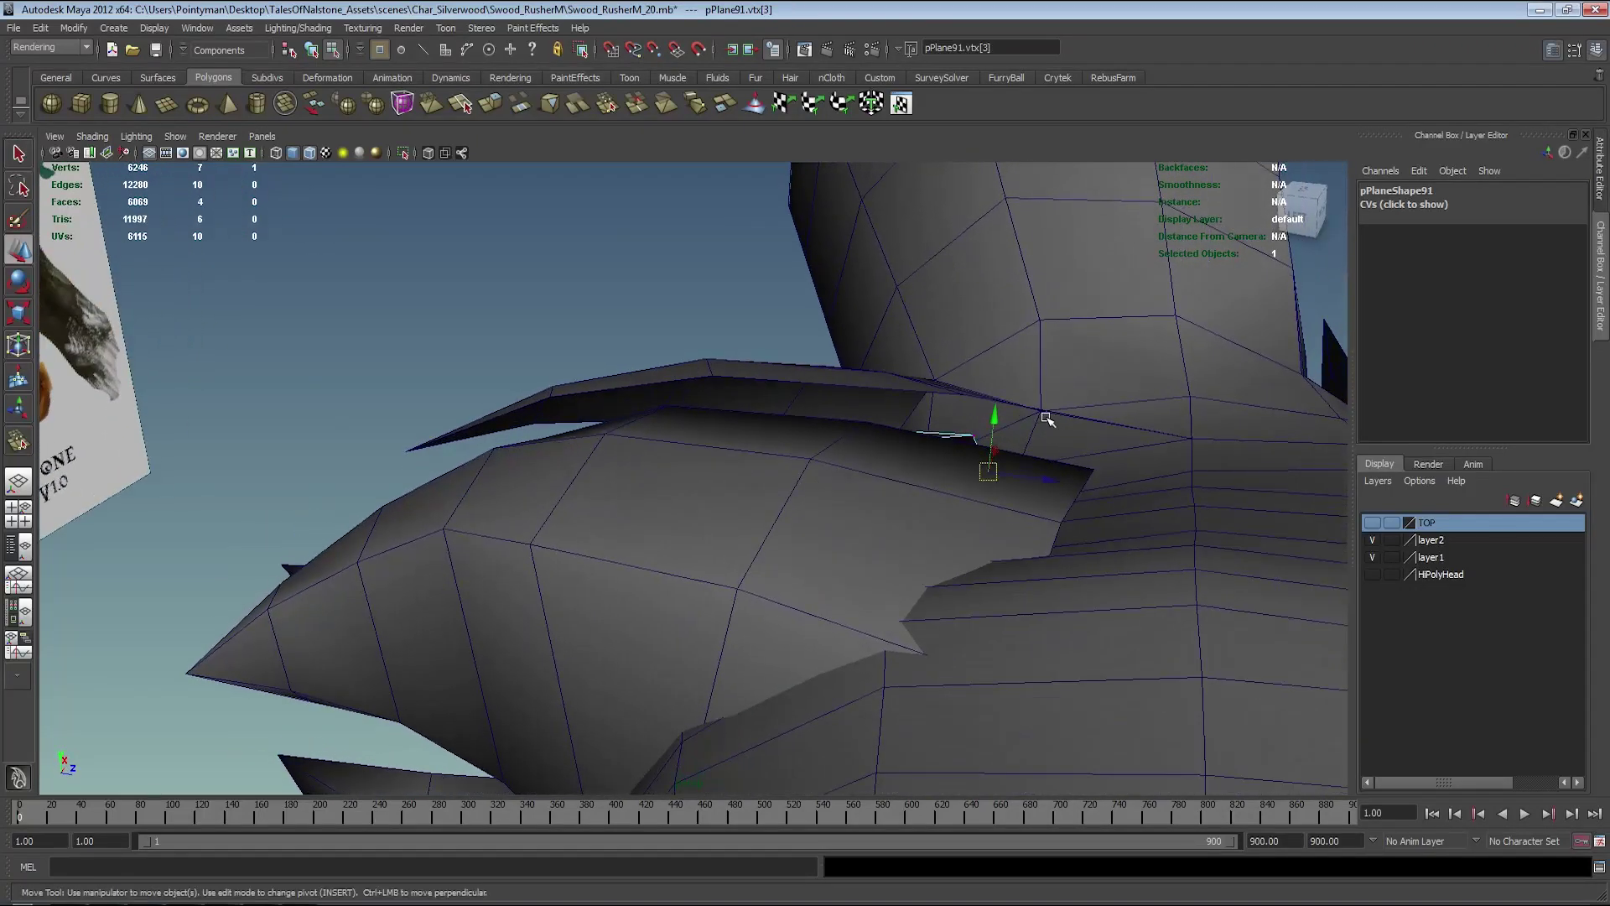
middle_drag(1043, 421, 1037, 422)
alt+drag(1038, 421, 995, 469)
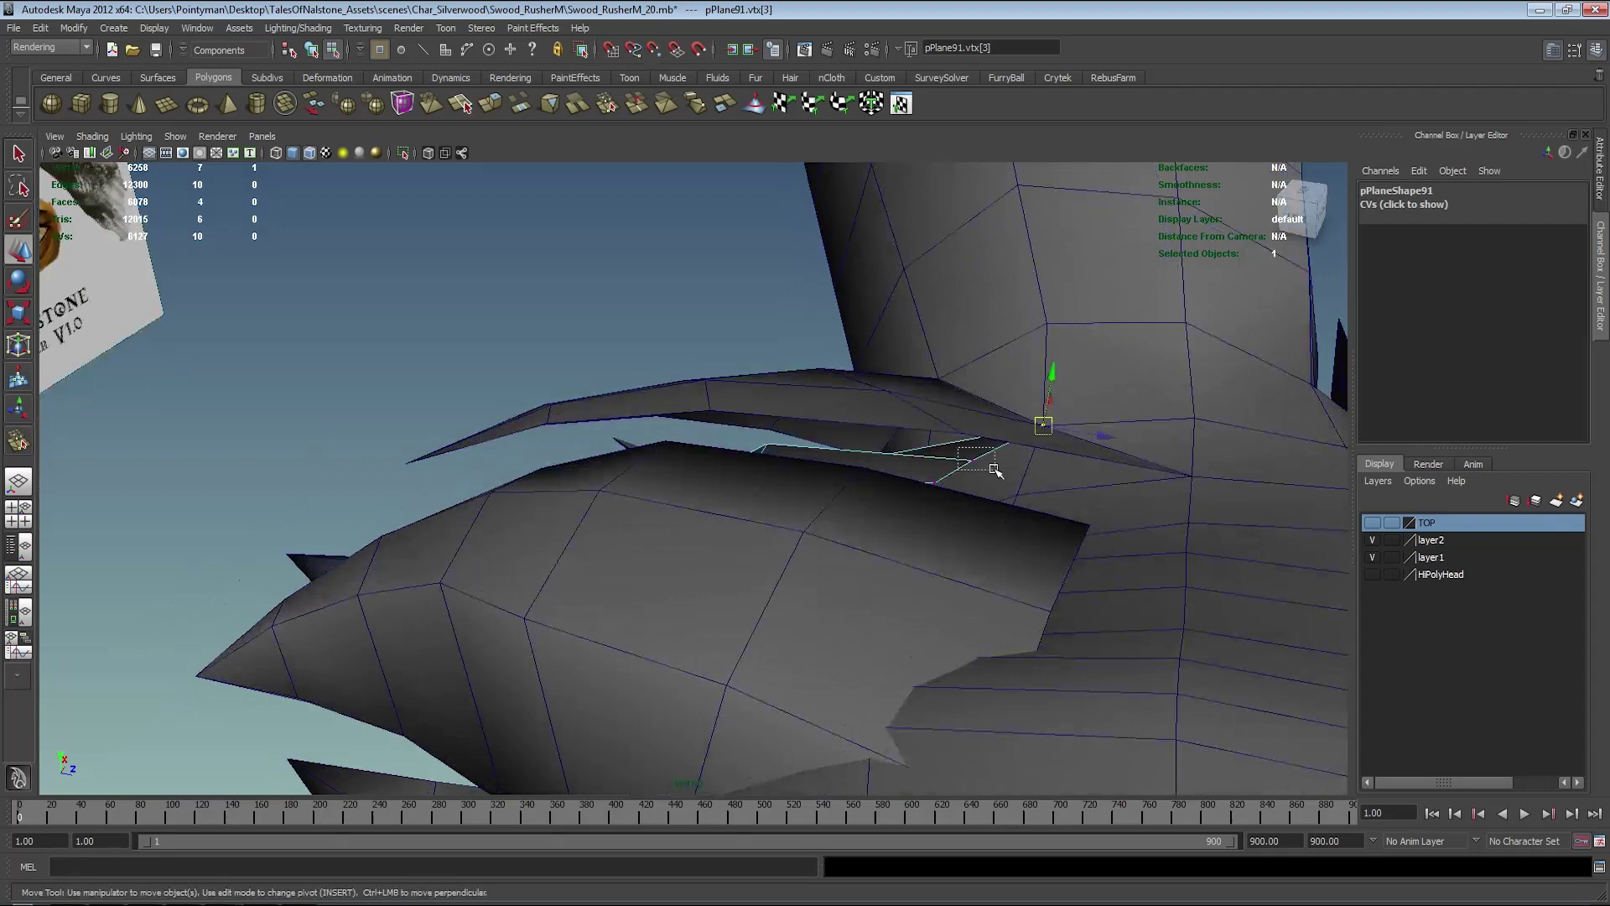
middle_drag(1028, 497, 1021, 491)
alt+drag(1019, 494, 1041, 528)
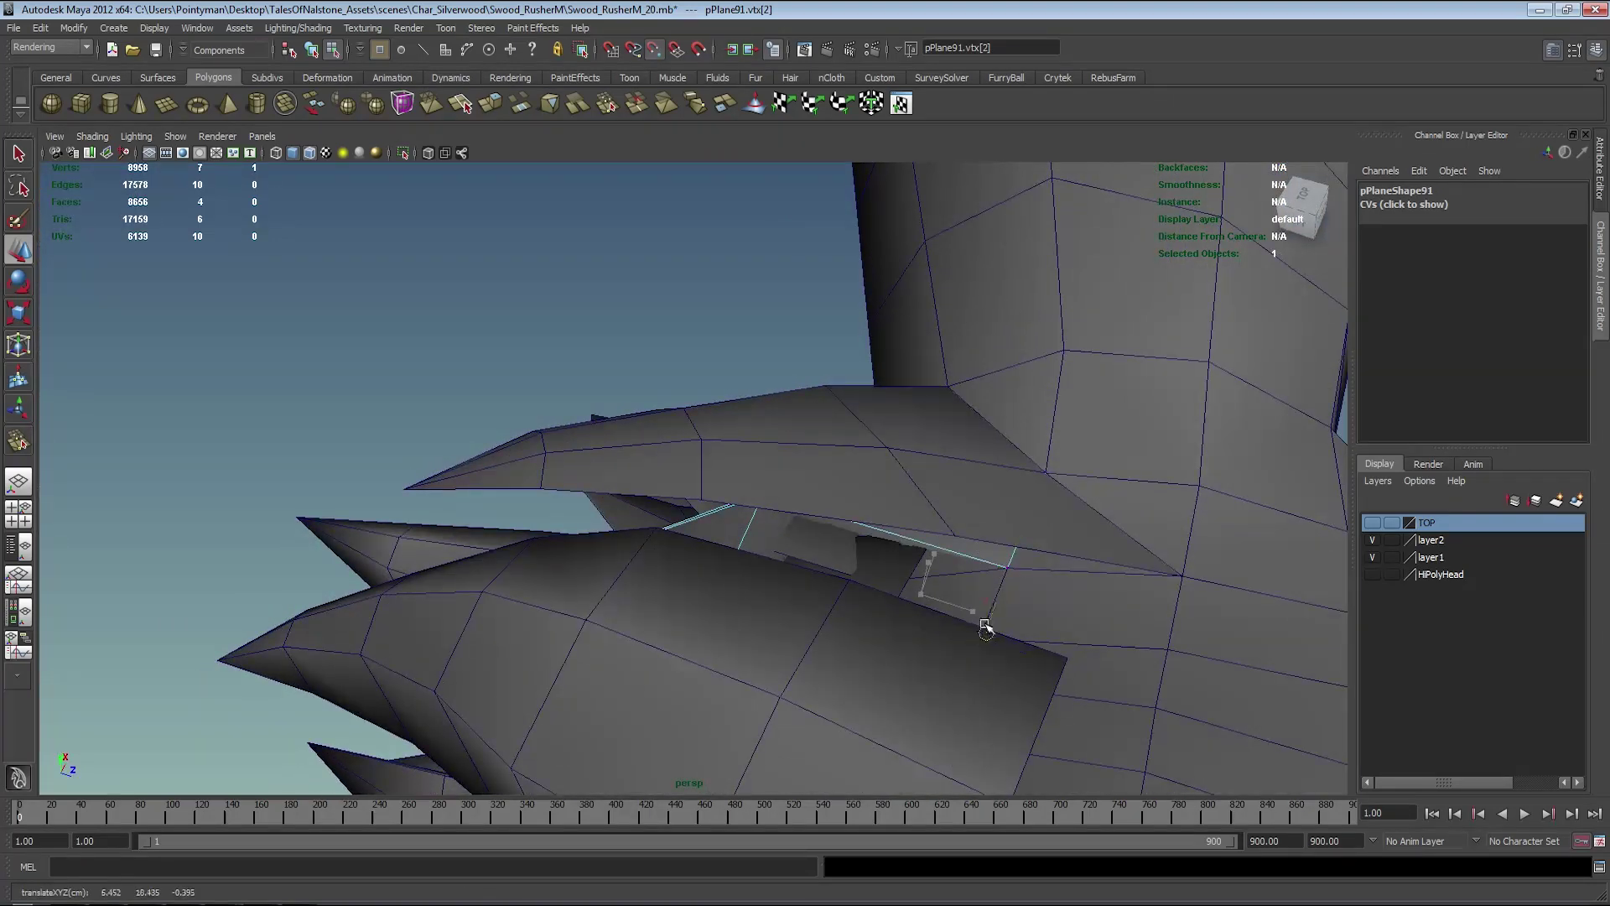
mouse_move(985, 627)
alt+mouse_down()
mouse_move(855, 590)
mouse_move(878, 583)
alt+mouse_up()
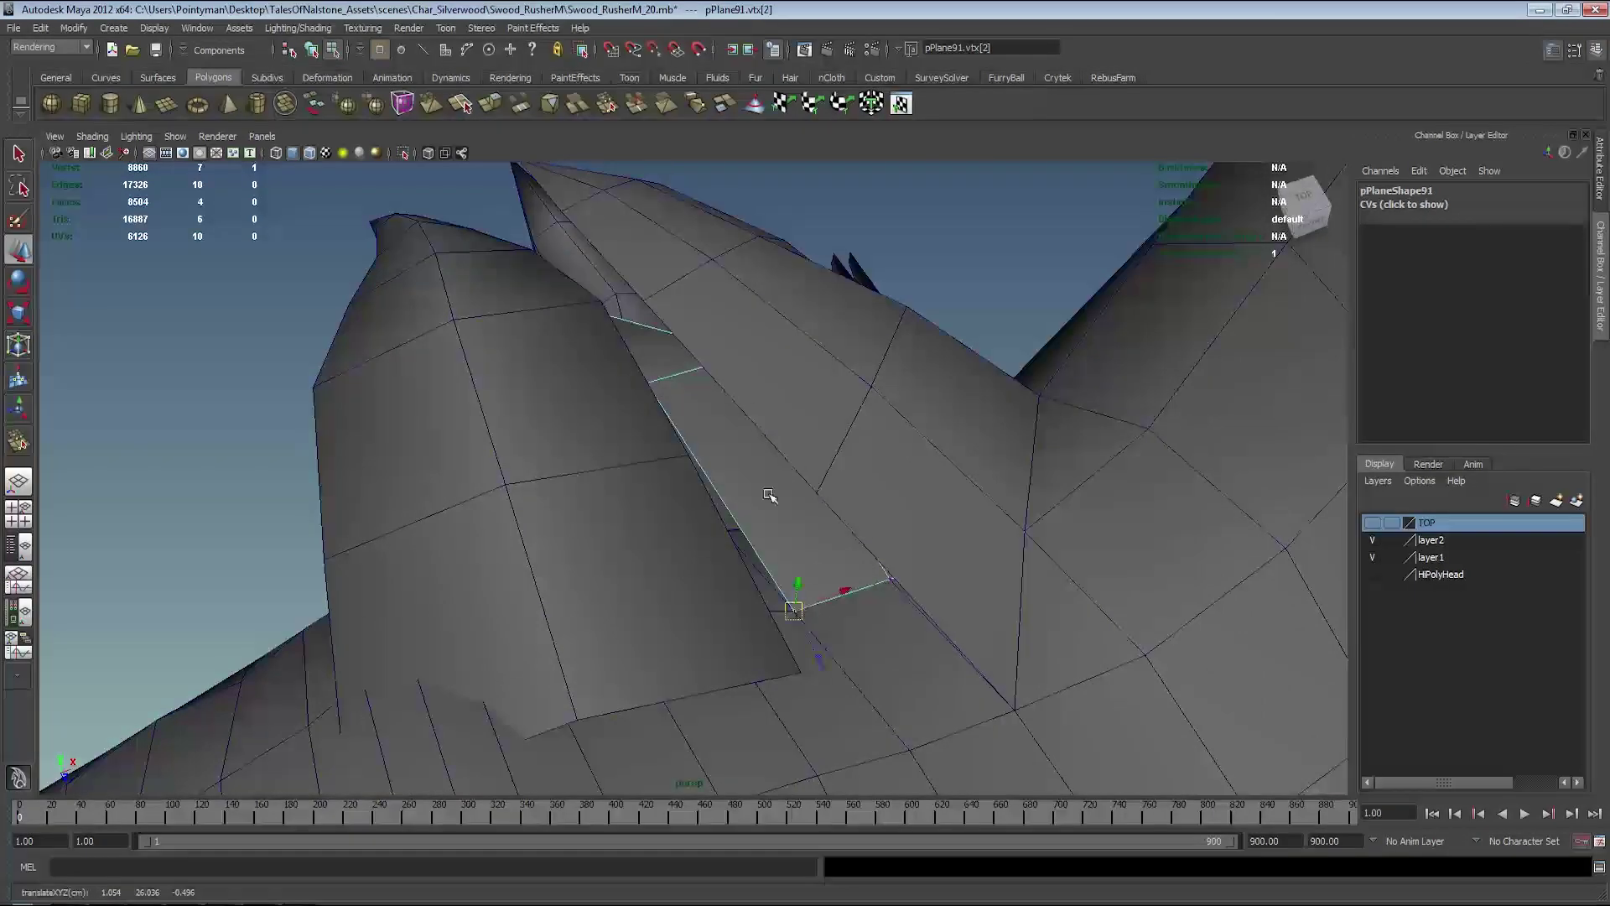
mouse_move(769, 495)
alt+mouse_down()
mouse_move(1154, 439)
mouse_move(885, 409)
alt+mouse_up()
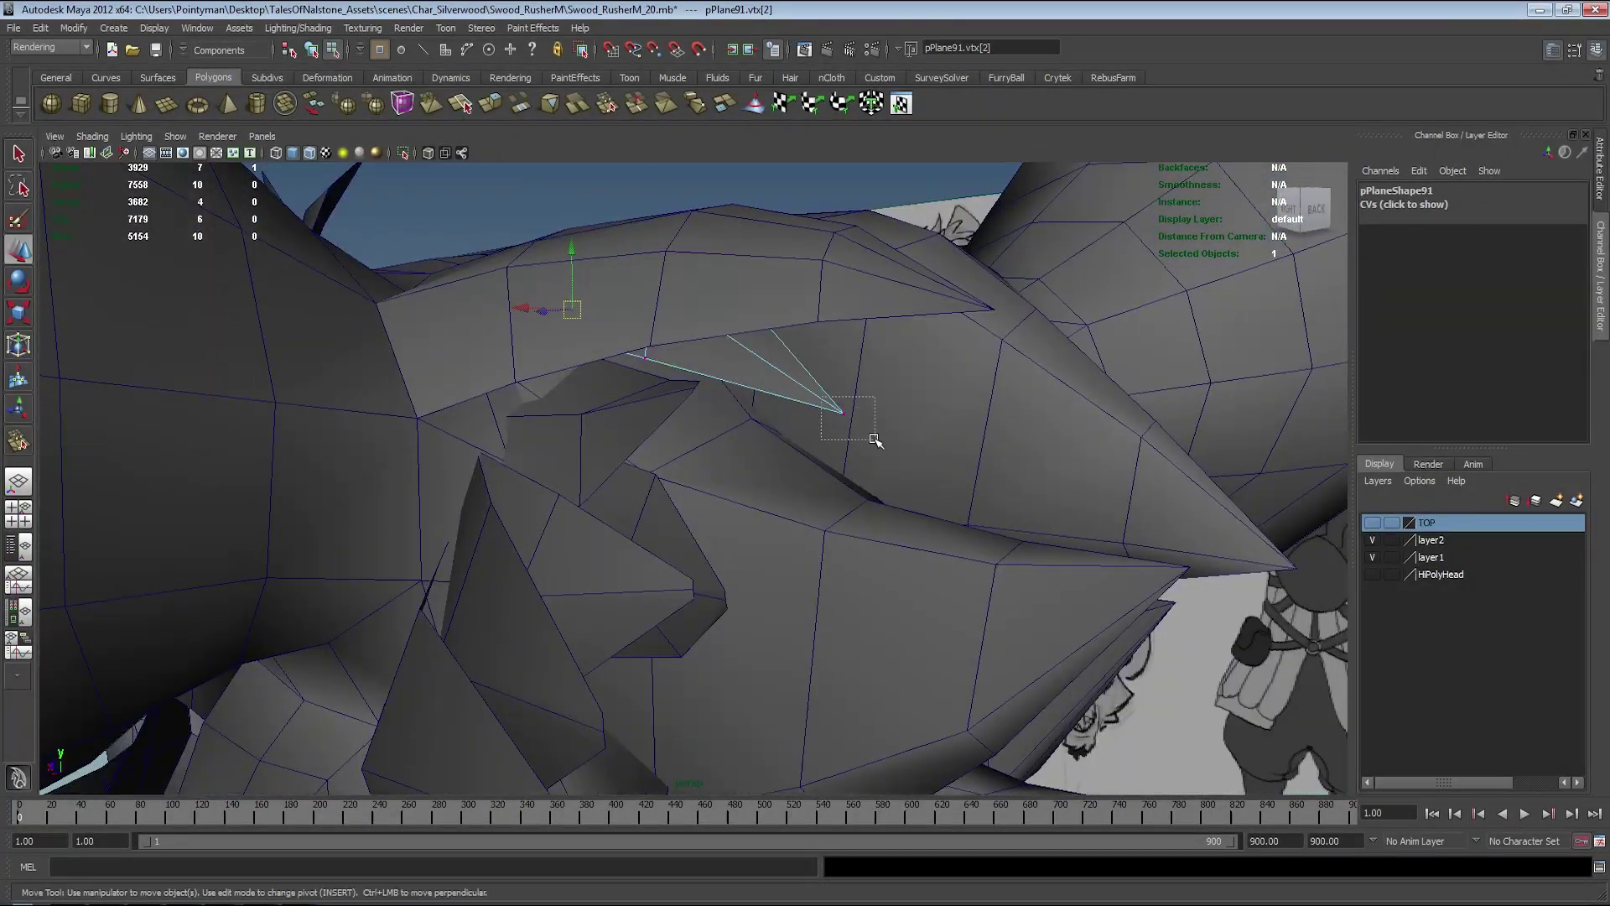
- Pick pPlane91's tip vertex and insert an edge loop across the card
drag(875, 439, 959, 431)
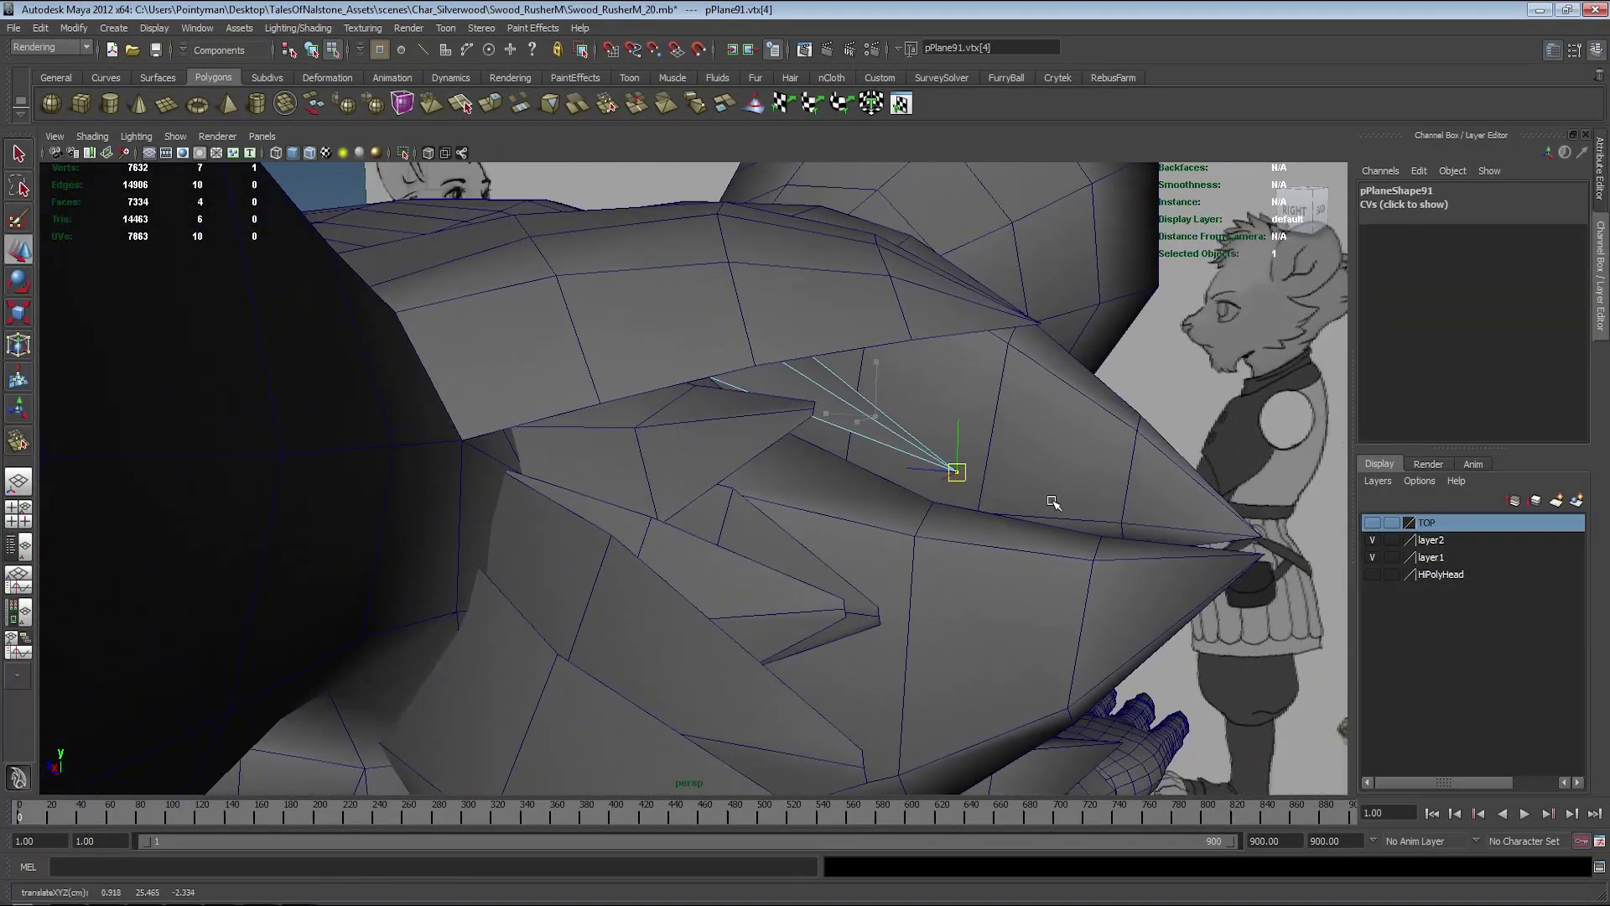
alt+drag(1053, 502, 734, 321)
key(4)
alt+drag(649, 408, 821, 455)
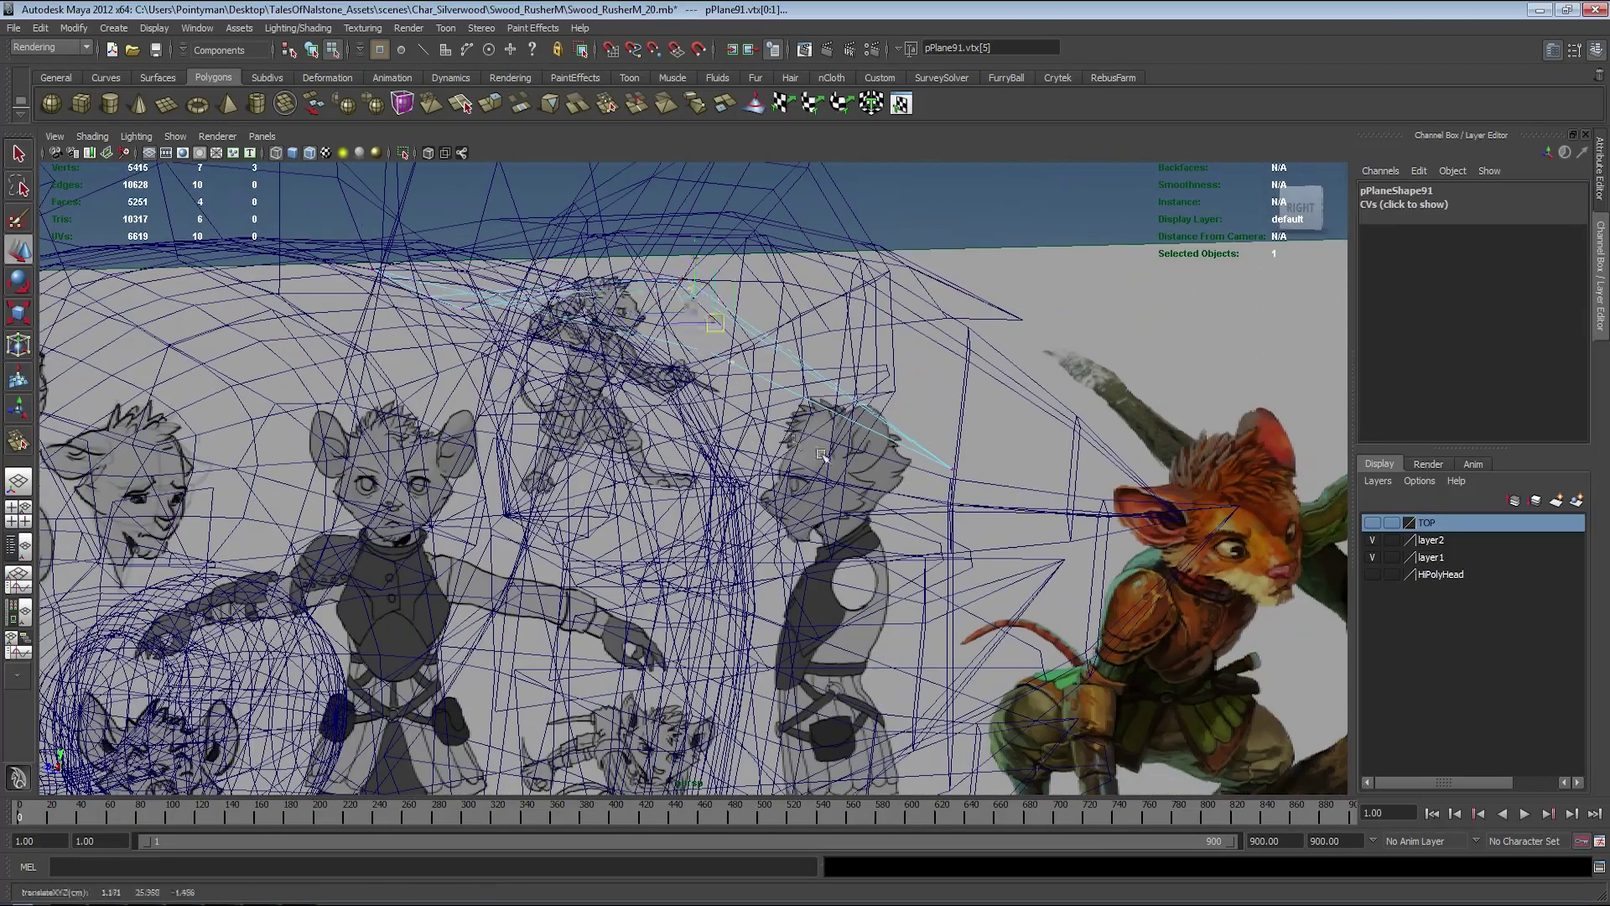
alt+drag(921, 504, 905, 486)
shift+right_drag(667, 352, 658, 394)
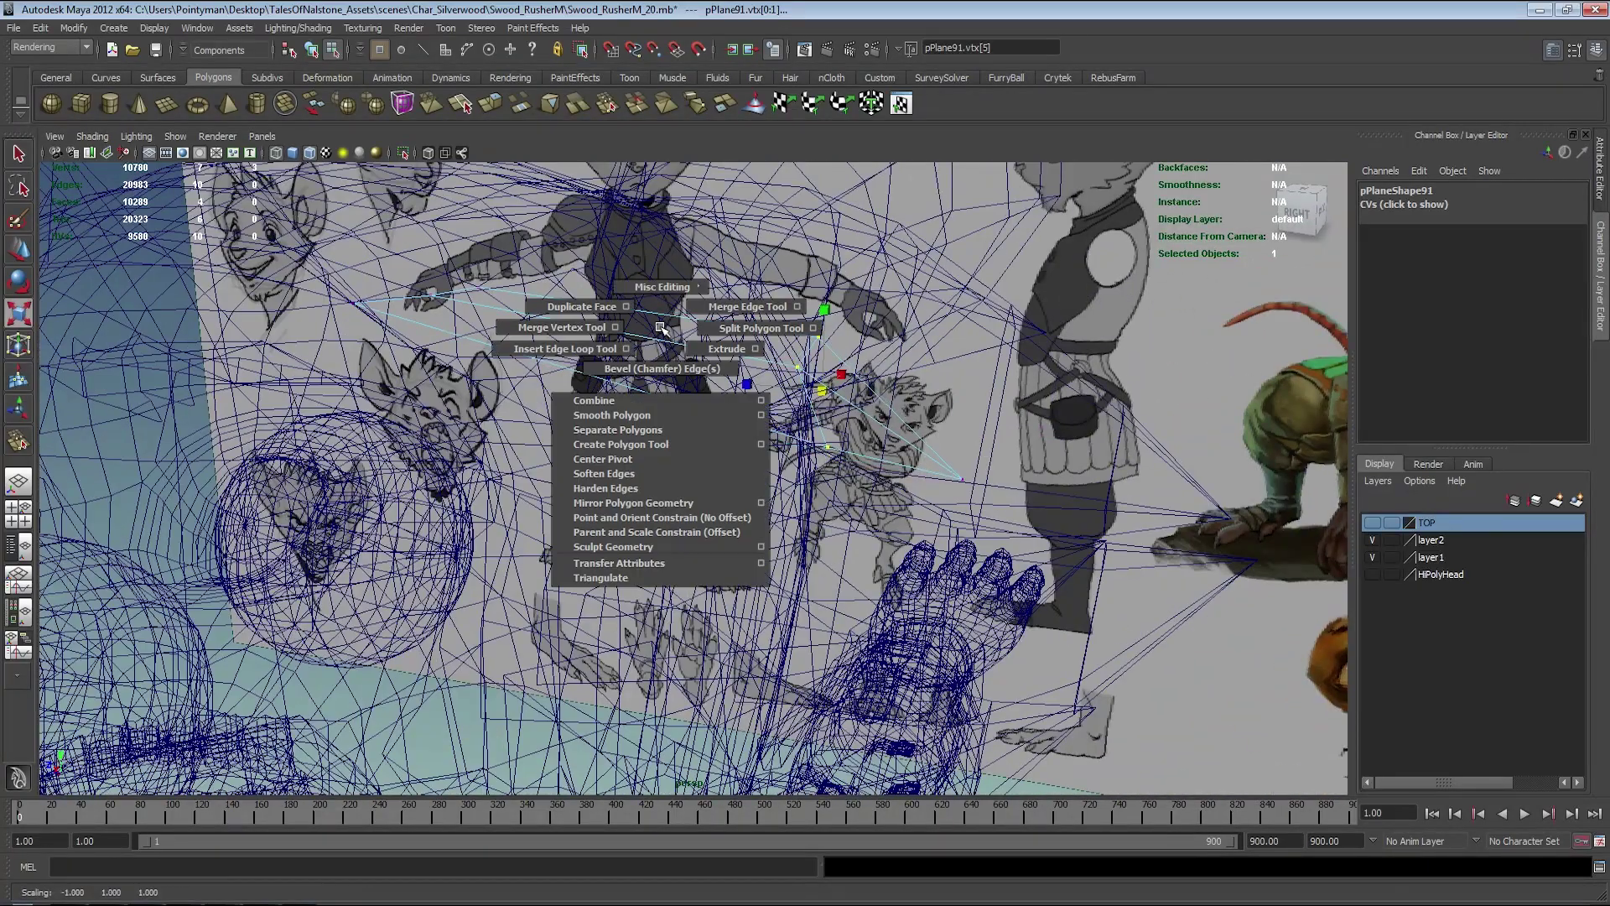
click(671, 335)
alt+drag(671, 336, 682, 325)
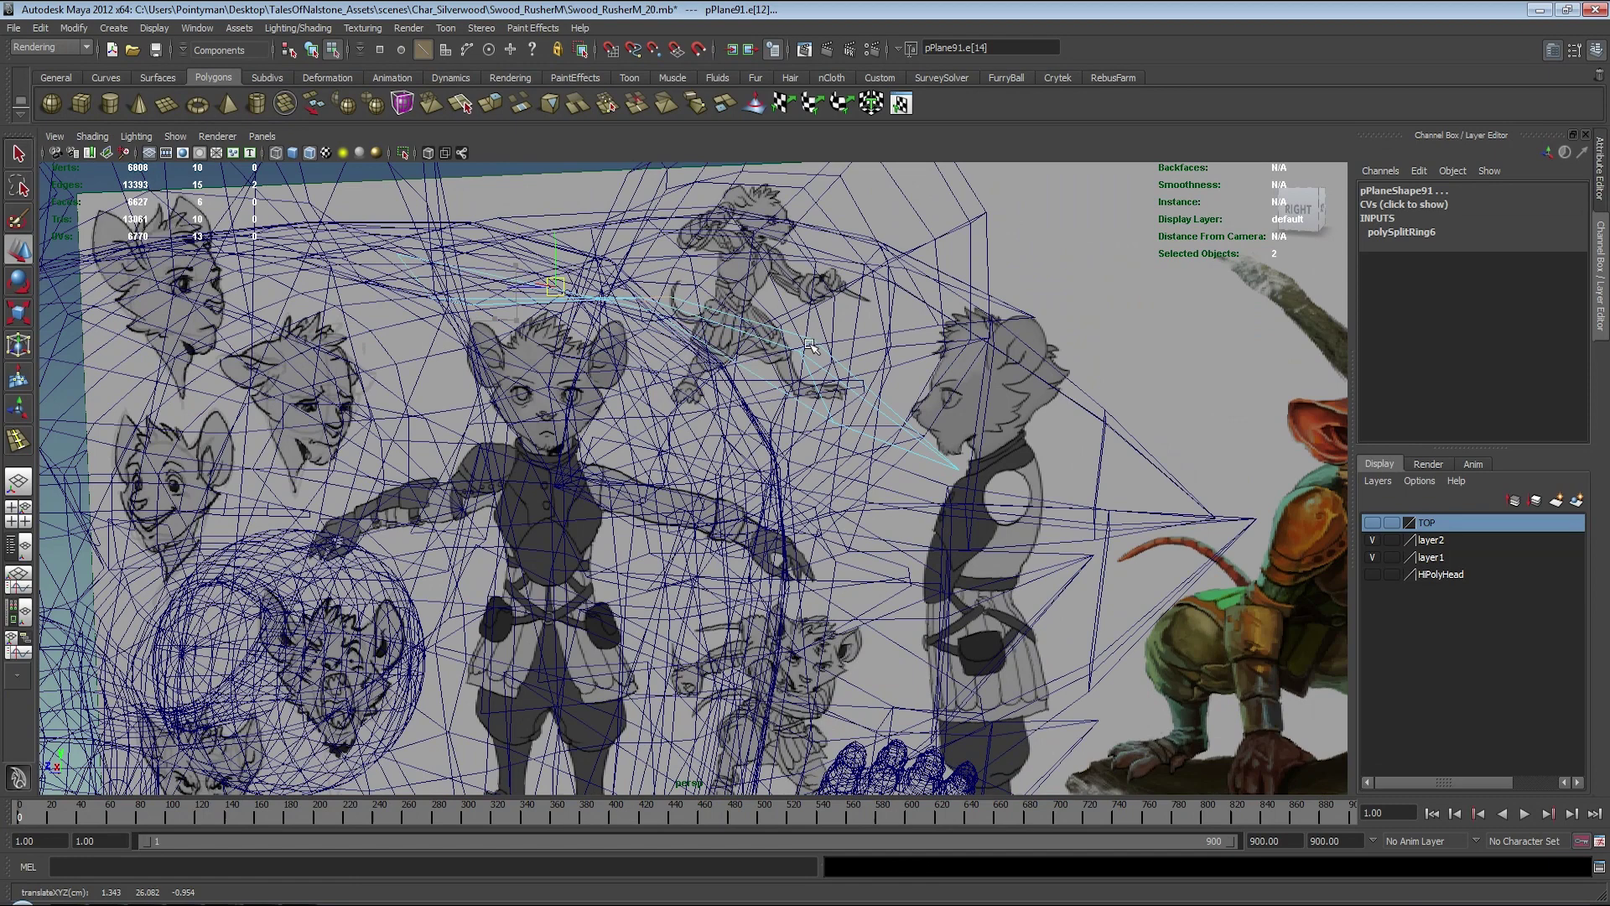
- Rotate and move pPlane91's vertices to tuck the card against the back of the head
shift+right_drag(537, 396, 711, 431)
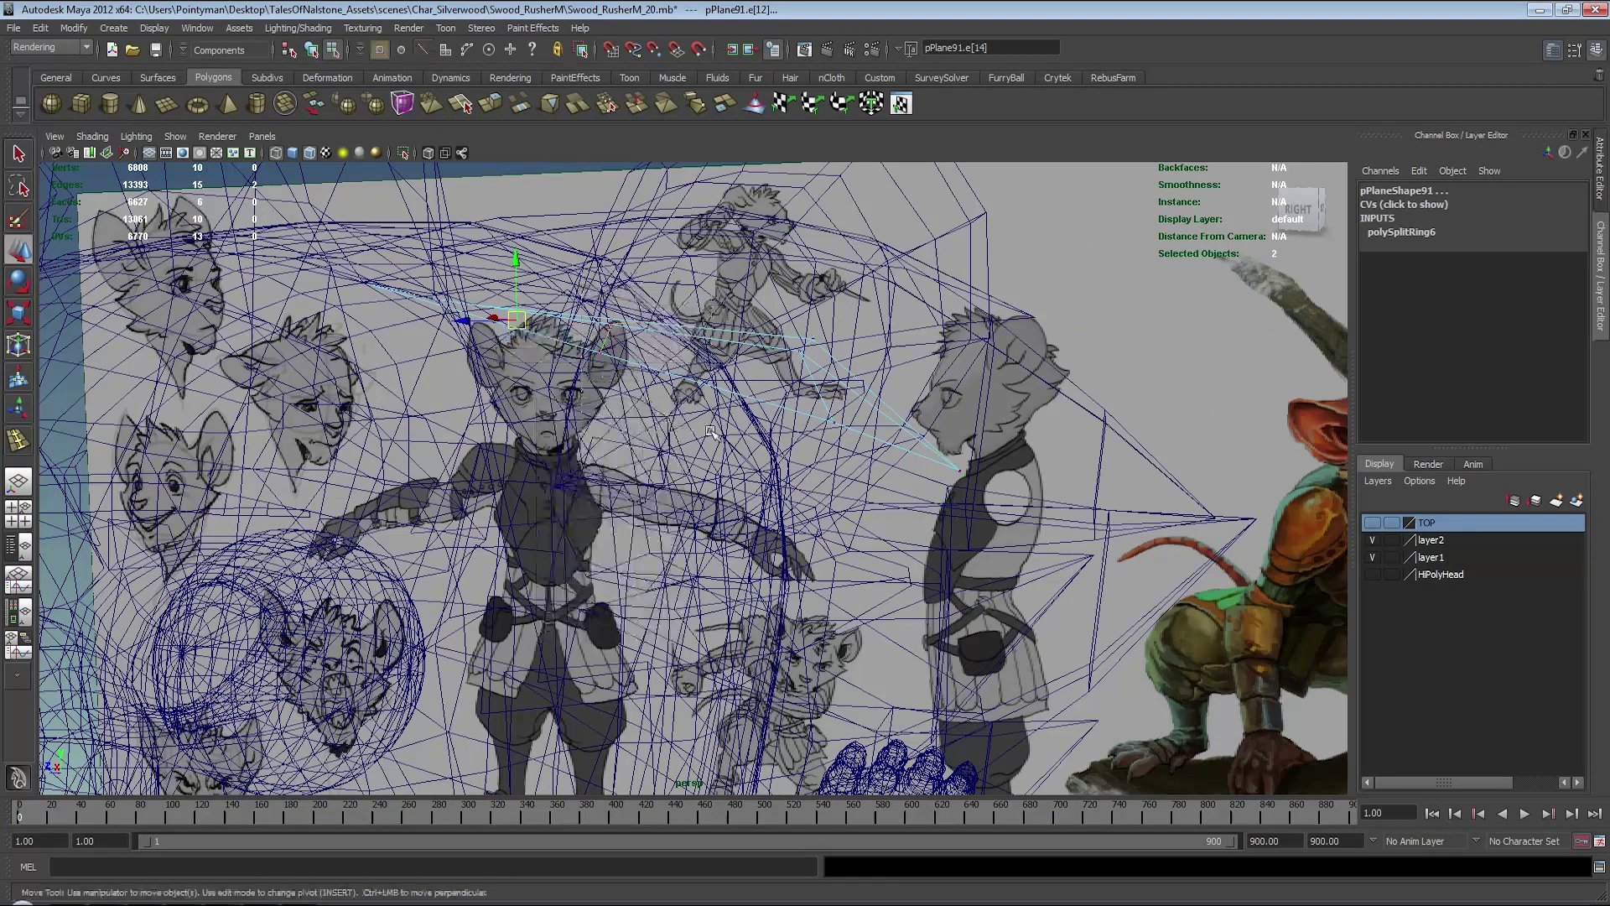
key(5)
key(f)
alt+drag(798, 385, 665, 385)
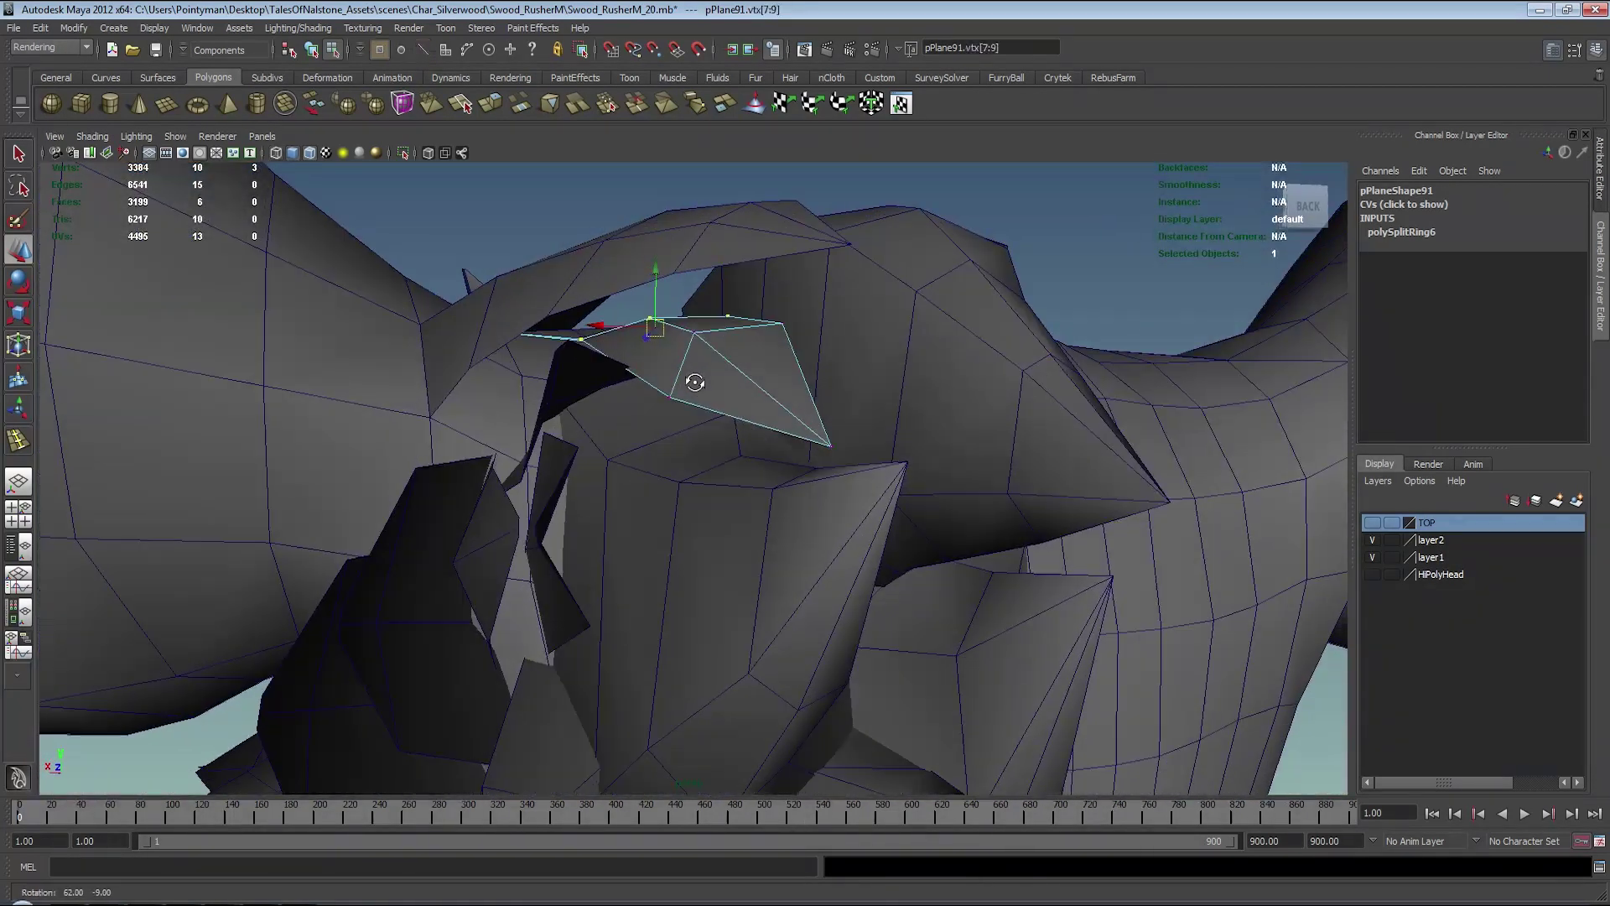
key(e)
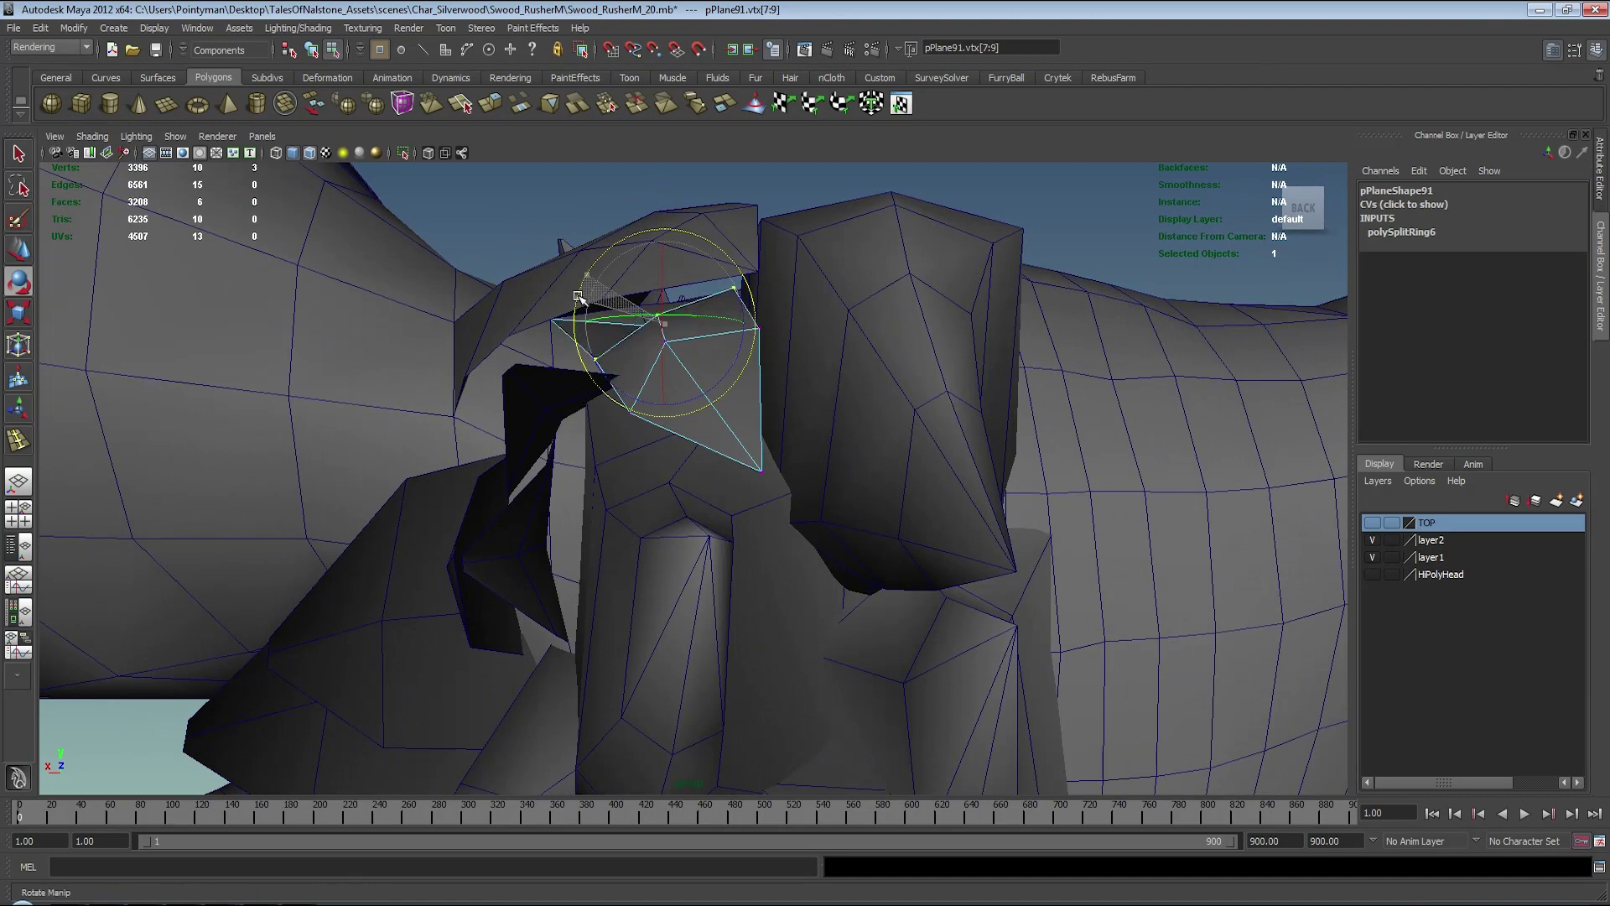
key(w)
mouse_move(978, 291)
alt+mouse_down()
mouse_move(887, 369)
mouse_move(936, 401)
mouse_move(843, 354)
mouse_move(678, 448)
mouse_move(667, 392)
mouse_move(683, 343)
mouse_move(641, 513)
mouse_move(718, 522)
alt+mouse_up()
key(w)
key(4)
key(5)
- Insert an edge loop across fur card pPlane83 under the ear
key(4)
click(708, 356)
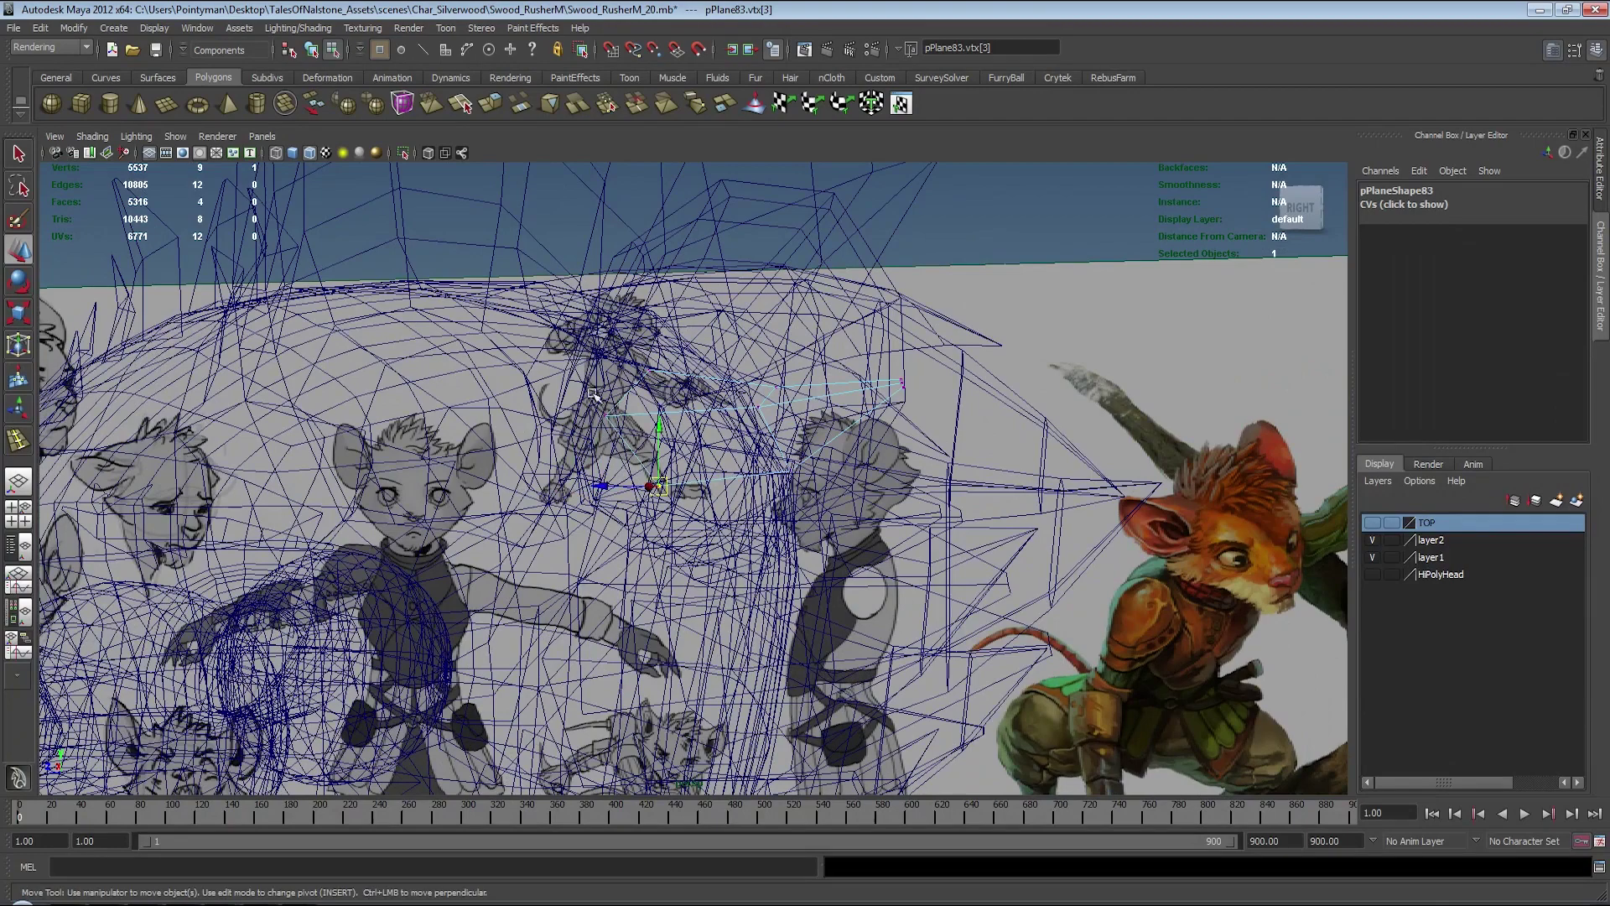
key(5)
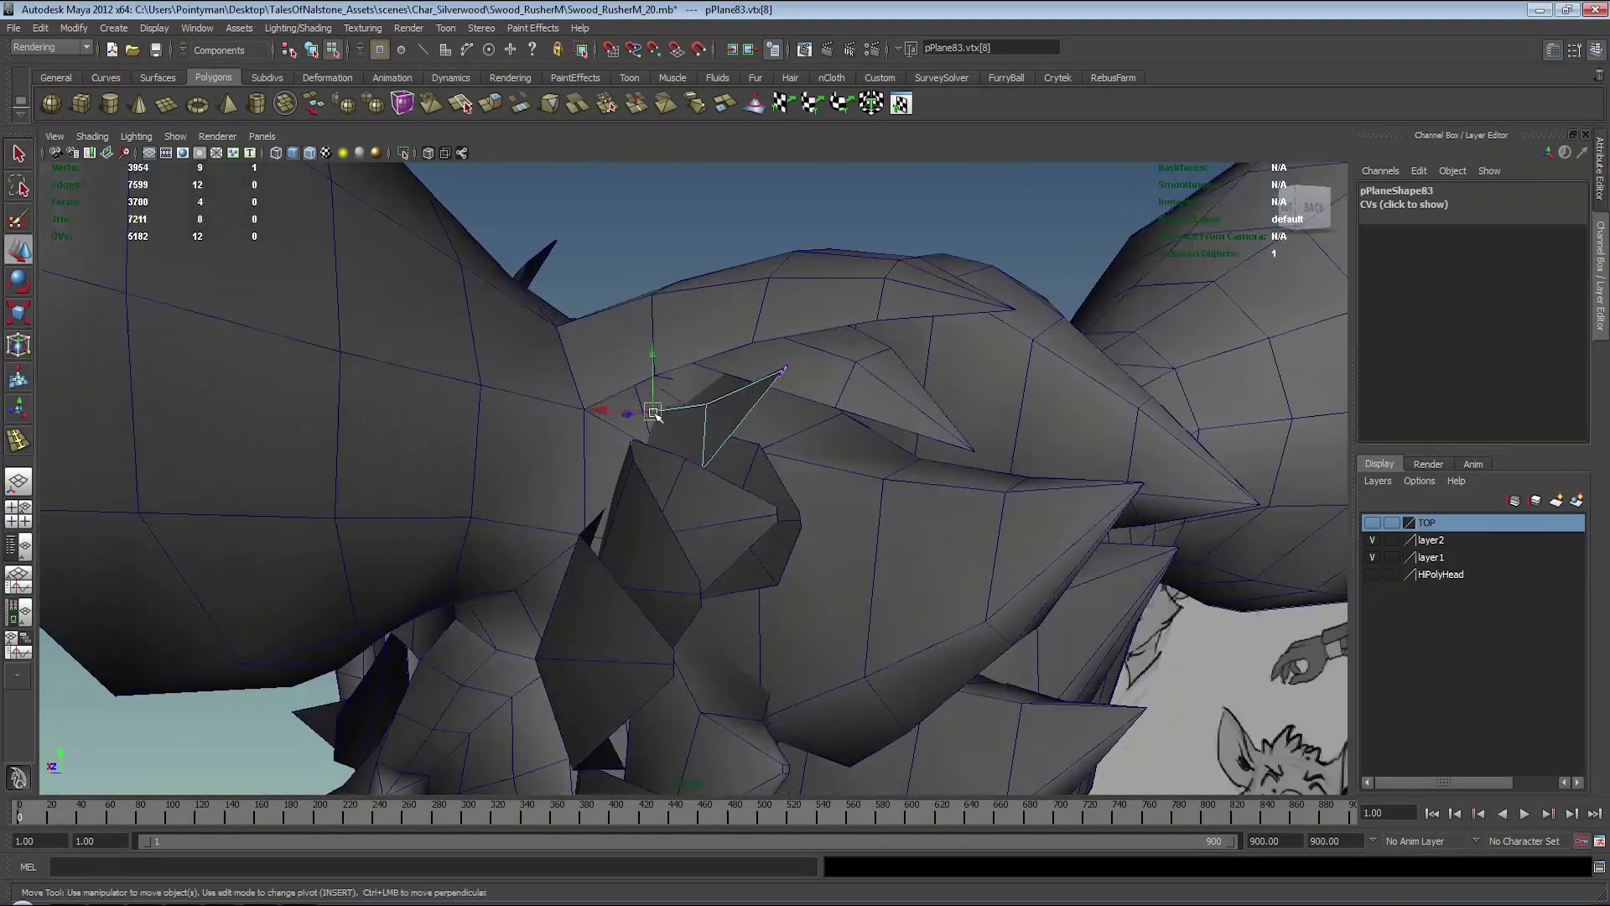
mouse_move(733, 451)
alt+mouse_down()
mouse_move(633, 437)
mouse_move(751, 344)
mouse_move(761, 446)
alt+mouse_up()
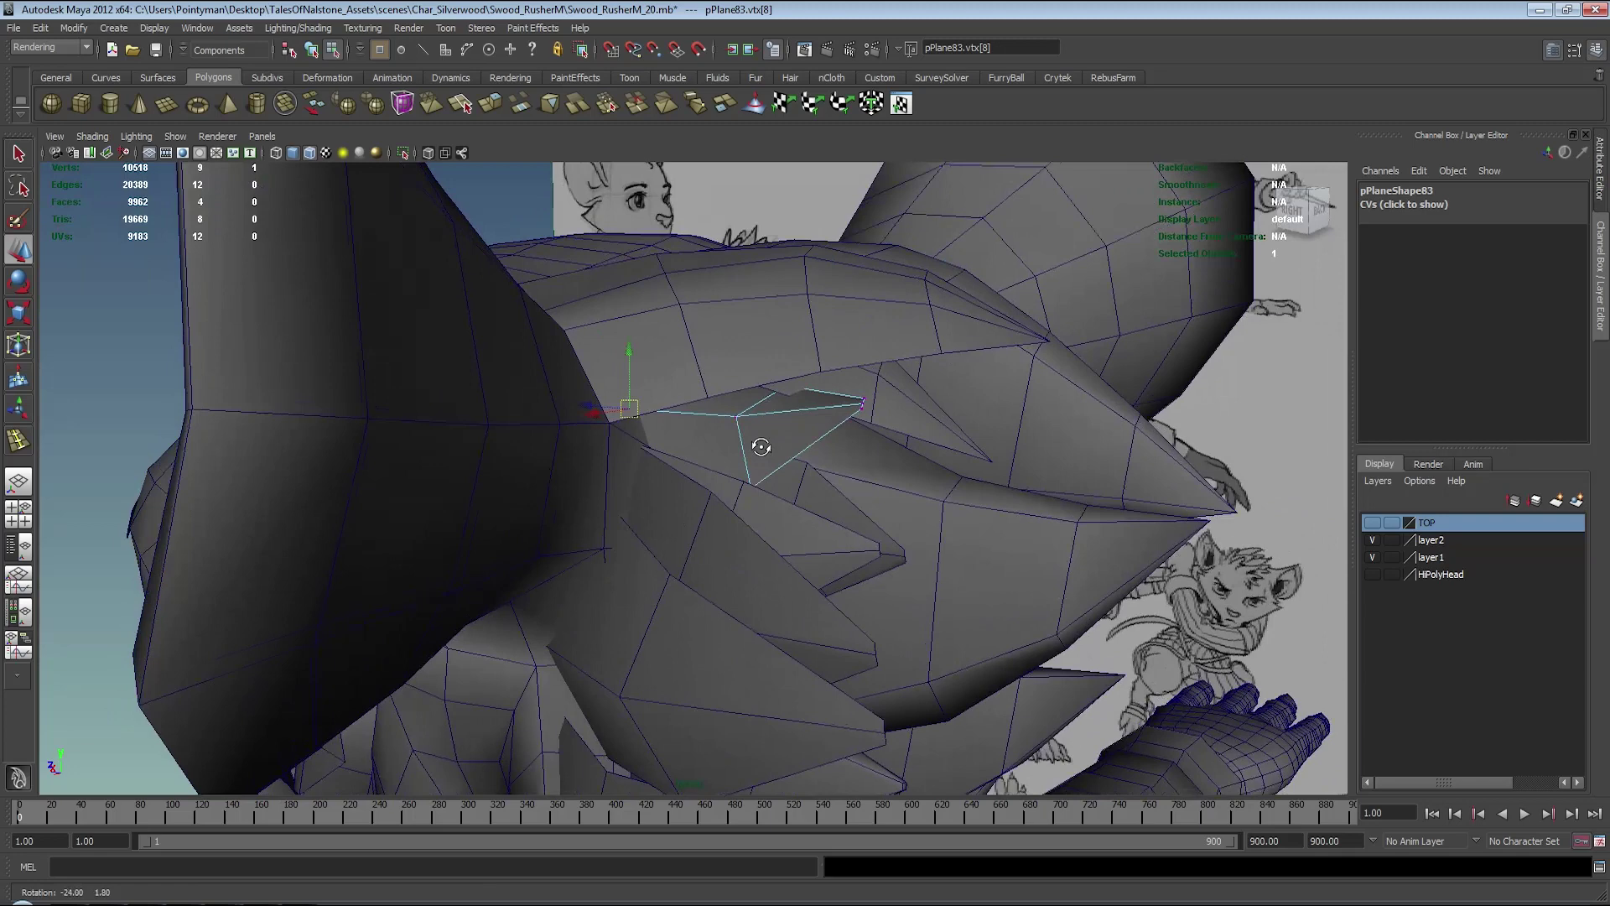
shift+right_drag(693, 432, 632, 439)
click(634, 438)
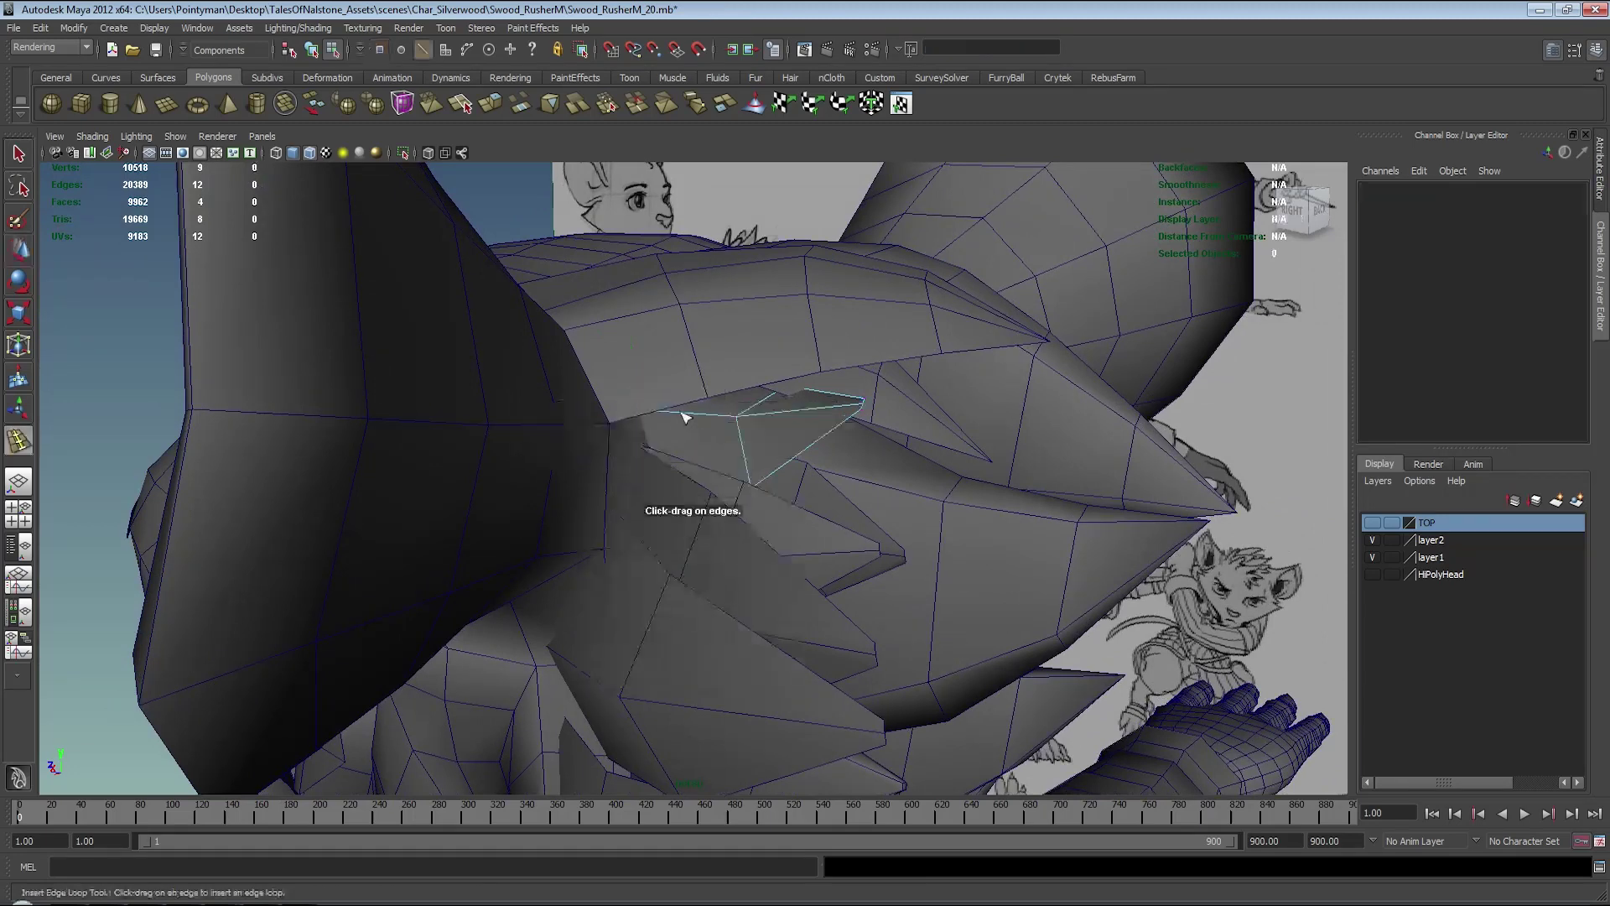
alt+drag(683, 413, 587, 478)
key(w)
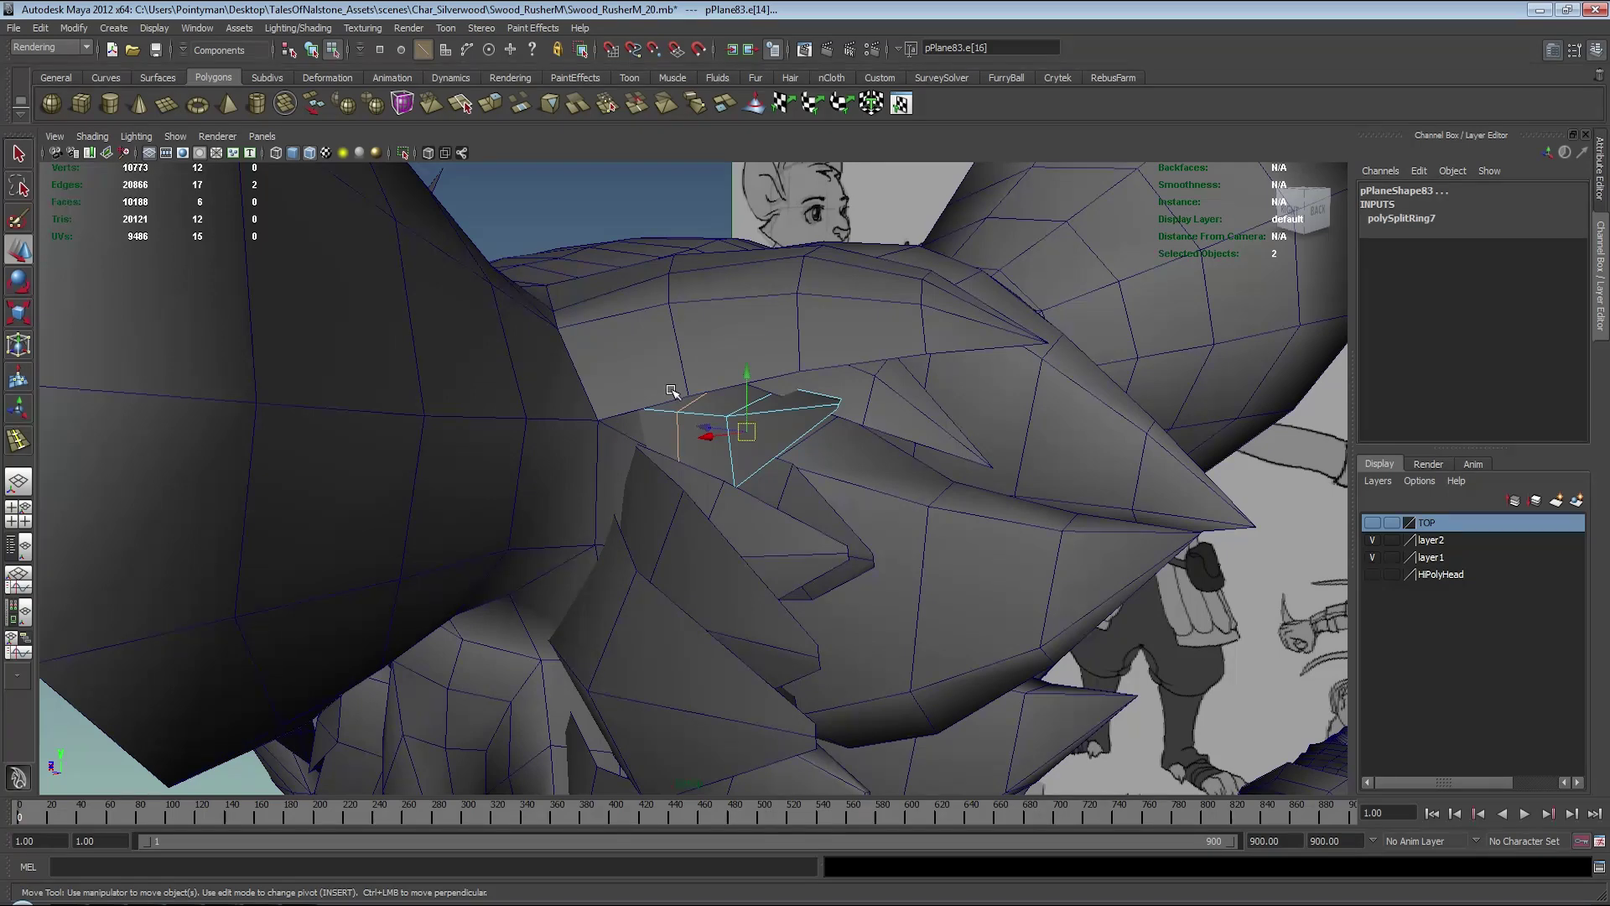
- Delete an unwanted vertex on pPlane83 and select another vertex for moving
mouse_move(711, 447)
alt+mouse_down()
mouse_move(823, 424)
mouse_move(762, 420)
alt+mouse_up()
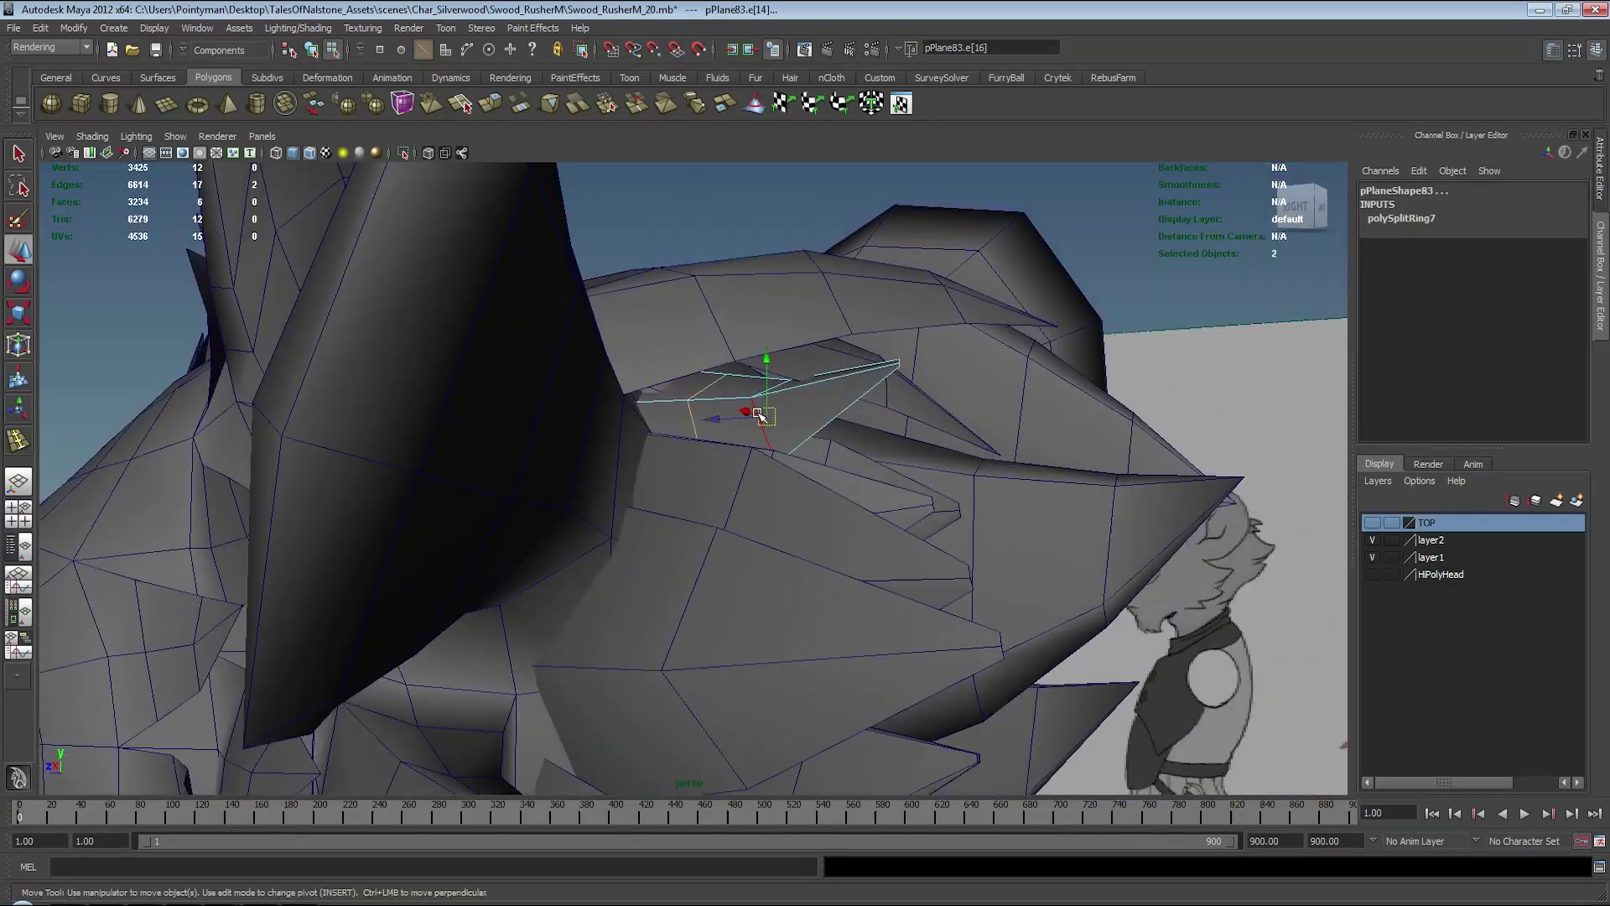
right_drag(759, 419, 744, 365)
click(789, 378)
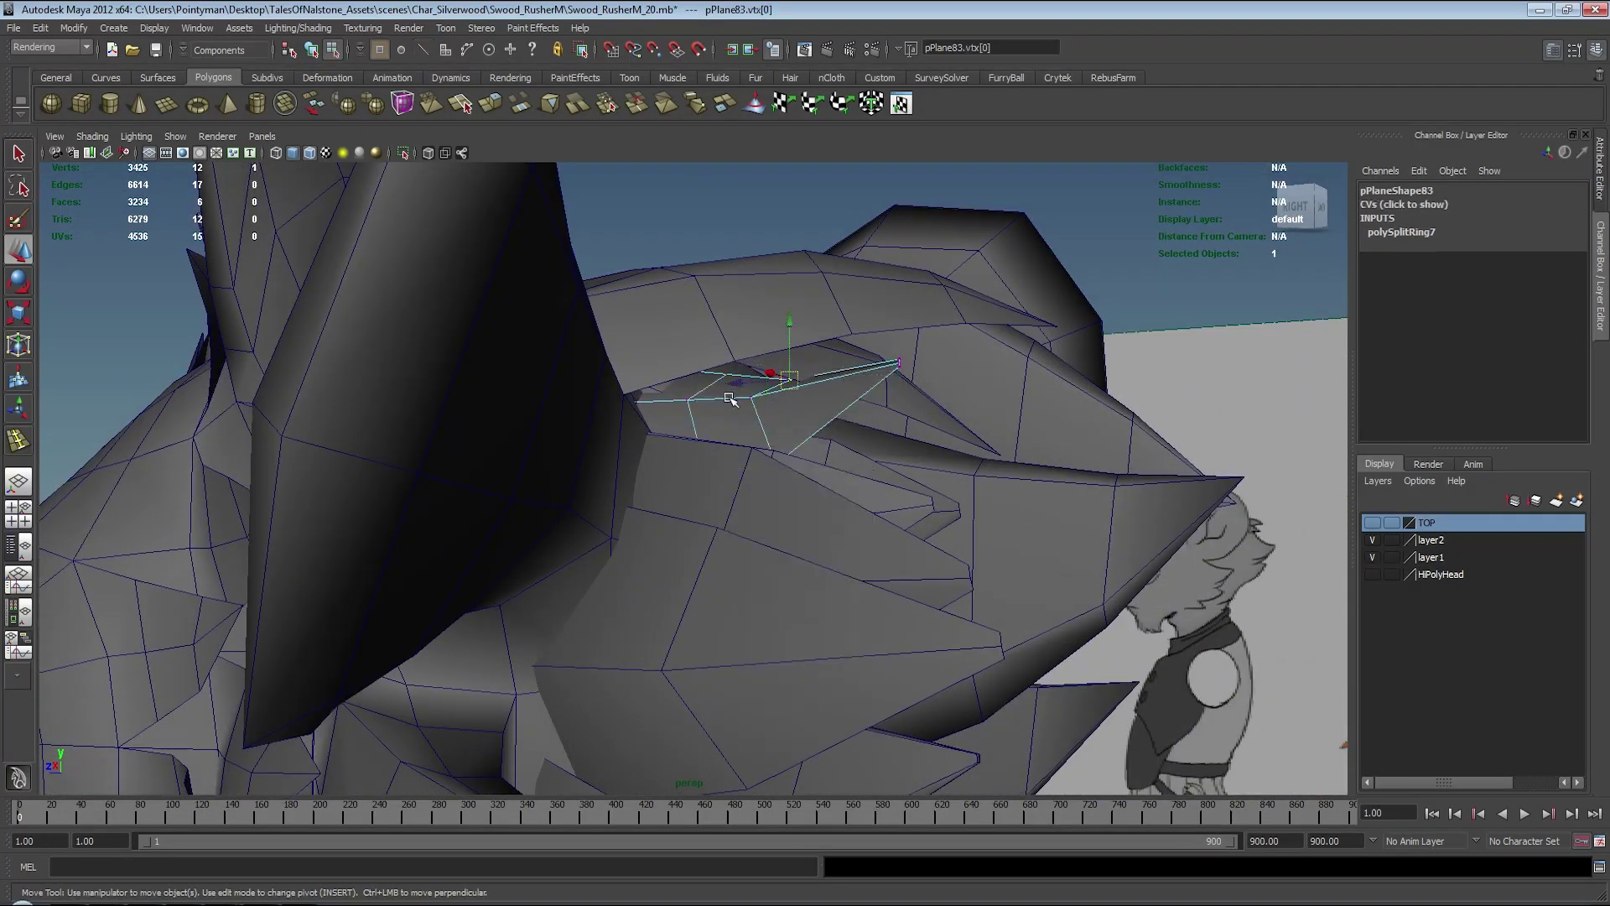
mouse_move(775, 486)
alt+mouse_down()
mouse_move(901, 486)
mouse_move(863, 471)
mouse_move(834, 496)
mouse_move(897, 359)
mouse_move(964, 403)
mouse_move(907, 428)
mouse_move(880, 417)
mouse_move(921, 431)
mouse_move(844, 414)
mouse_move(836, 345)
alt+mouse_up()
key(Delete)
click(903, 355)
key(w)
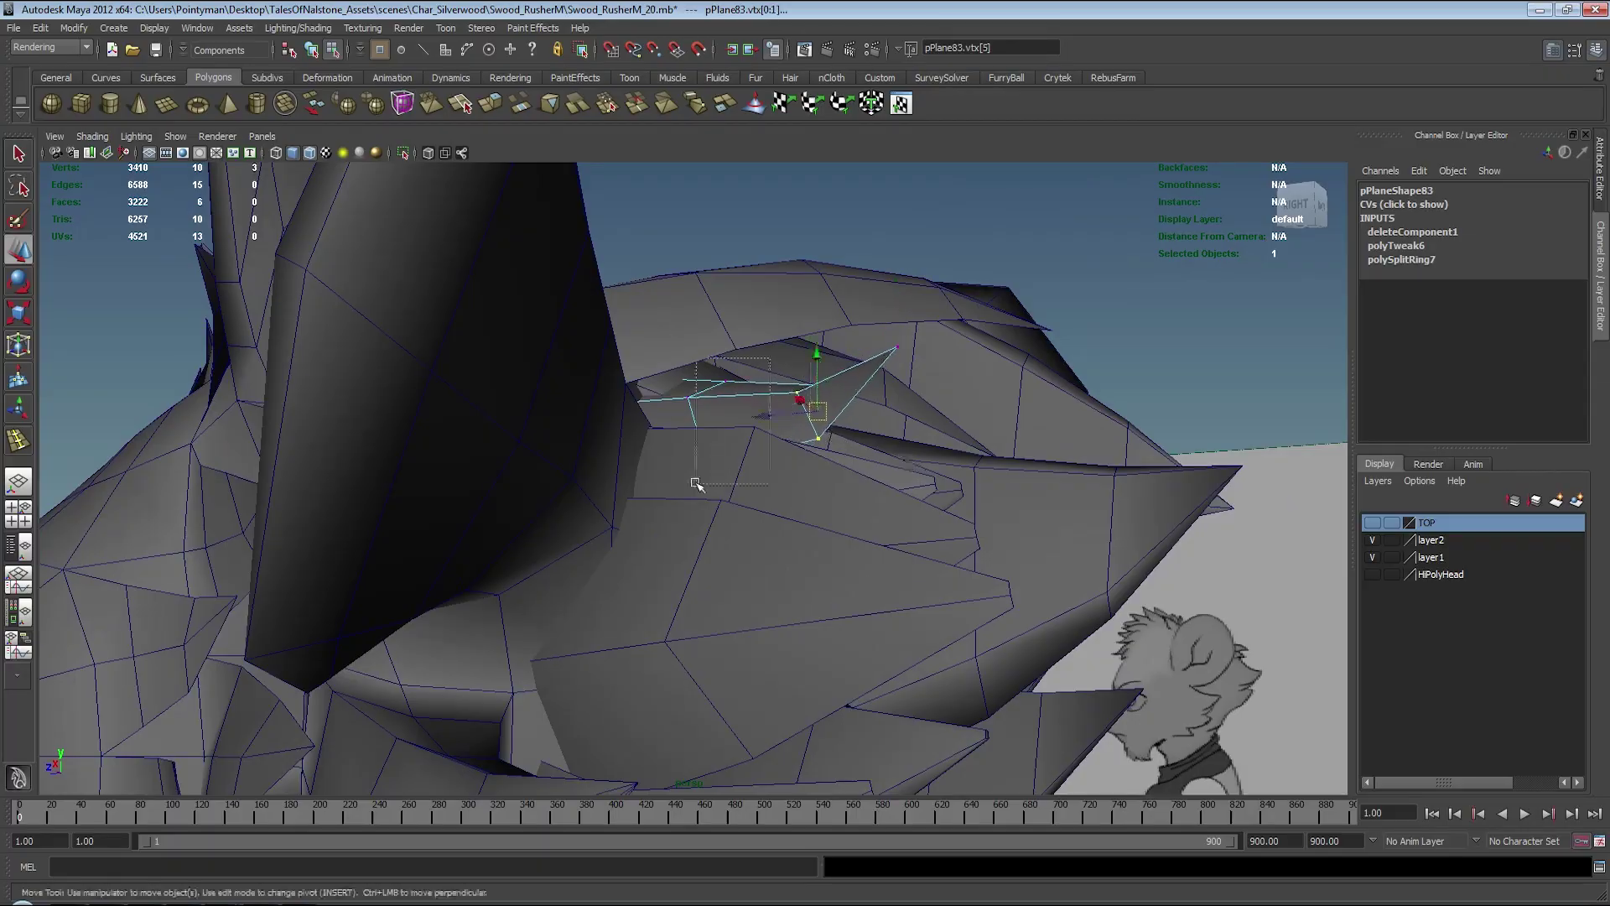
- Move and rotate three of pPlane83's vertices to sit tucked under the head
drag(695, 484, 695, 484)
mouse_move(696, 484)
alt+mouse_down()
mouse_move(759, 464)
mouse_move(717, 478)
mouse_move(705, 504)
mouse_move(858, 464)
mouse_move(755, 456)
mouse_move(718, 485)
mouse_move(914, 392)
alt+mouse_up()
key(5)
key(r)
key(w)
mouse_move(833, 513)
alt+mouse_down()
mouse_move(763, 493)
mouse_move(792, 493)
mouse_move(669, 419)
alt+mouse_up()
key(e)
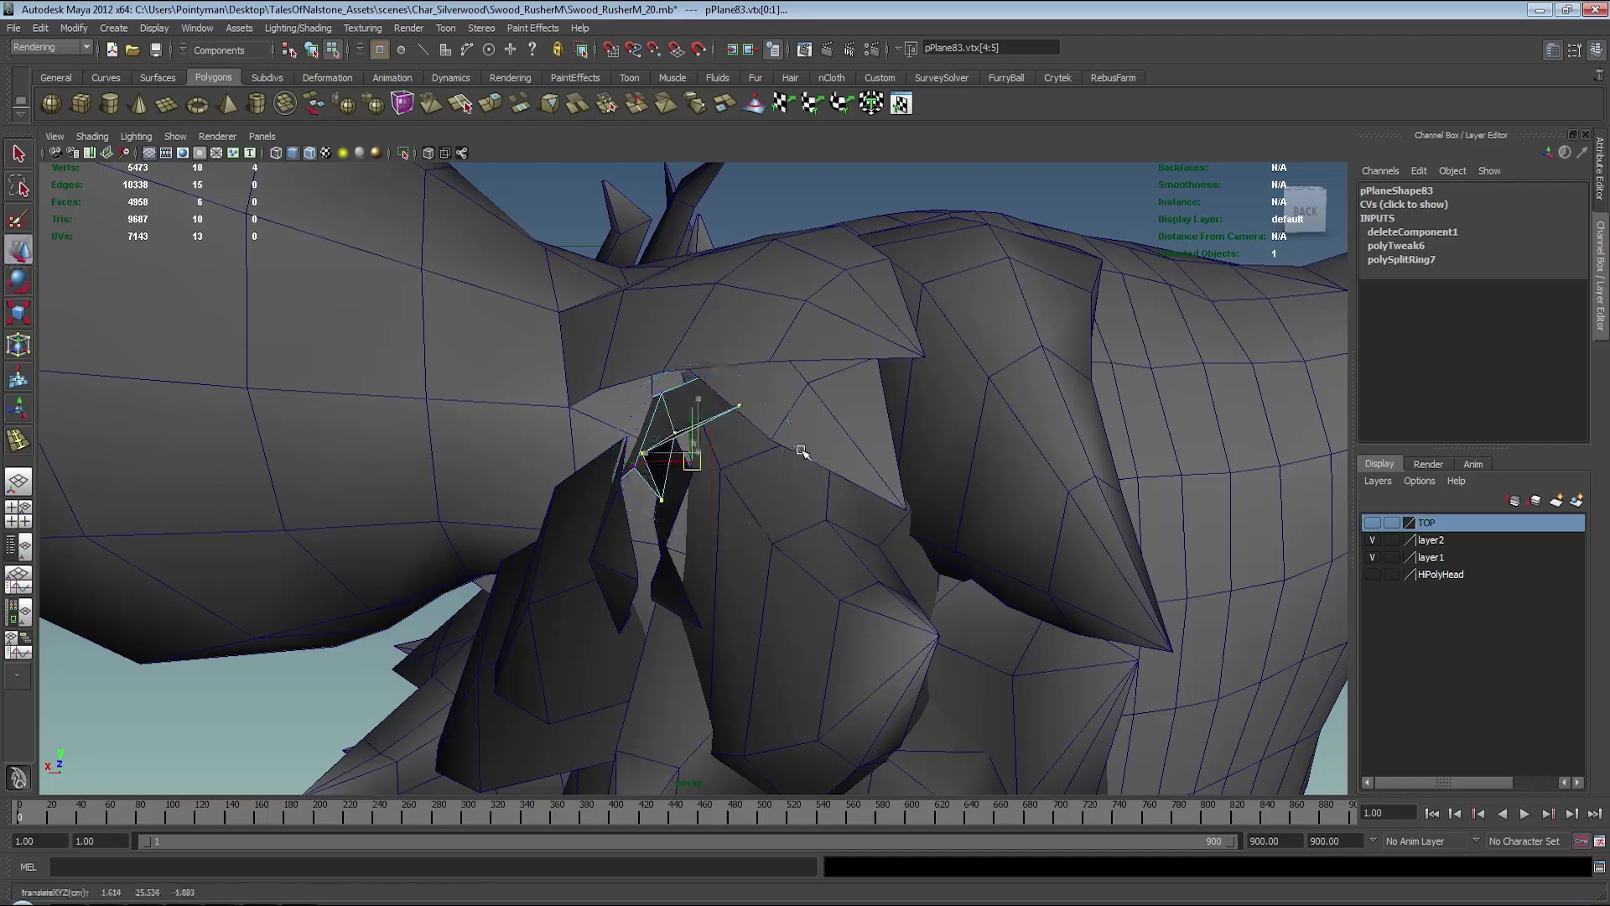
mouse_move(801, 453)
alt+mouse_down()
mouse_move(871, 449)
mouse_move(717, 388)
mouse_move(847, 448)
mouse_move(792, 480)
mouse_move(805, 525)
mouse_move(744, 523)
alt+mouse_up()
key(w)
click(672, 401)
click(792, 480)
- Insert an edge loop on fur card pPlane85 and convert the new edges to vertices
shift+right_click(744, 523)
shift+right_drag(667, 537, 666, 537)
click(801, 541)
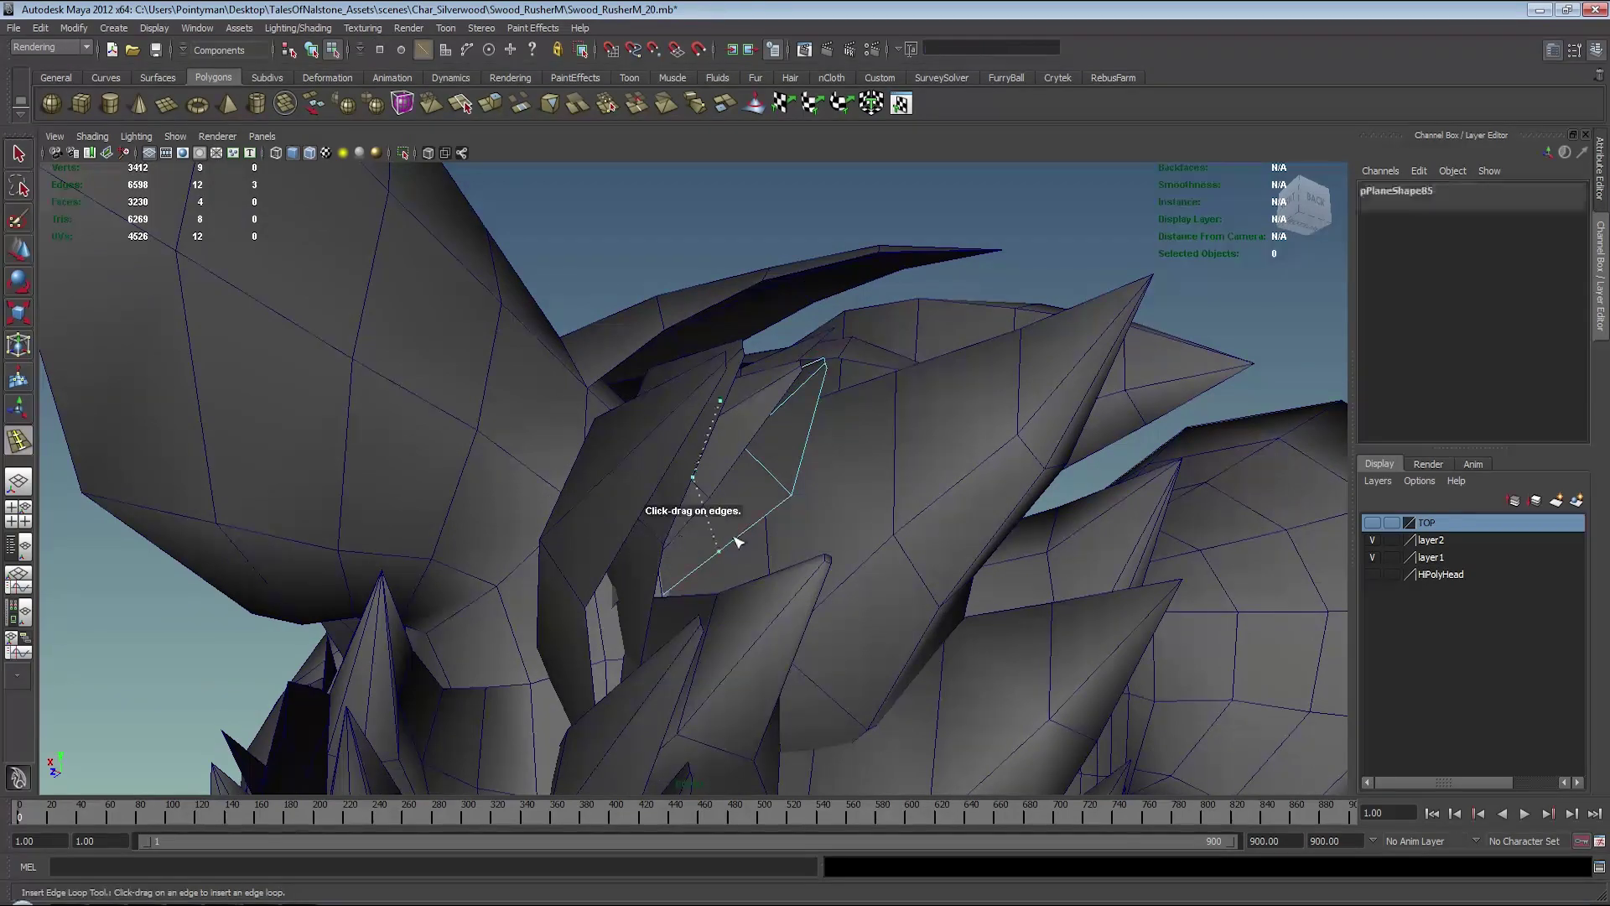
alt+drag(801, 541, 779, 499)
key(4)
alt+right_drag(779, 499, 793, 460)
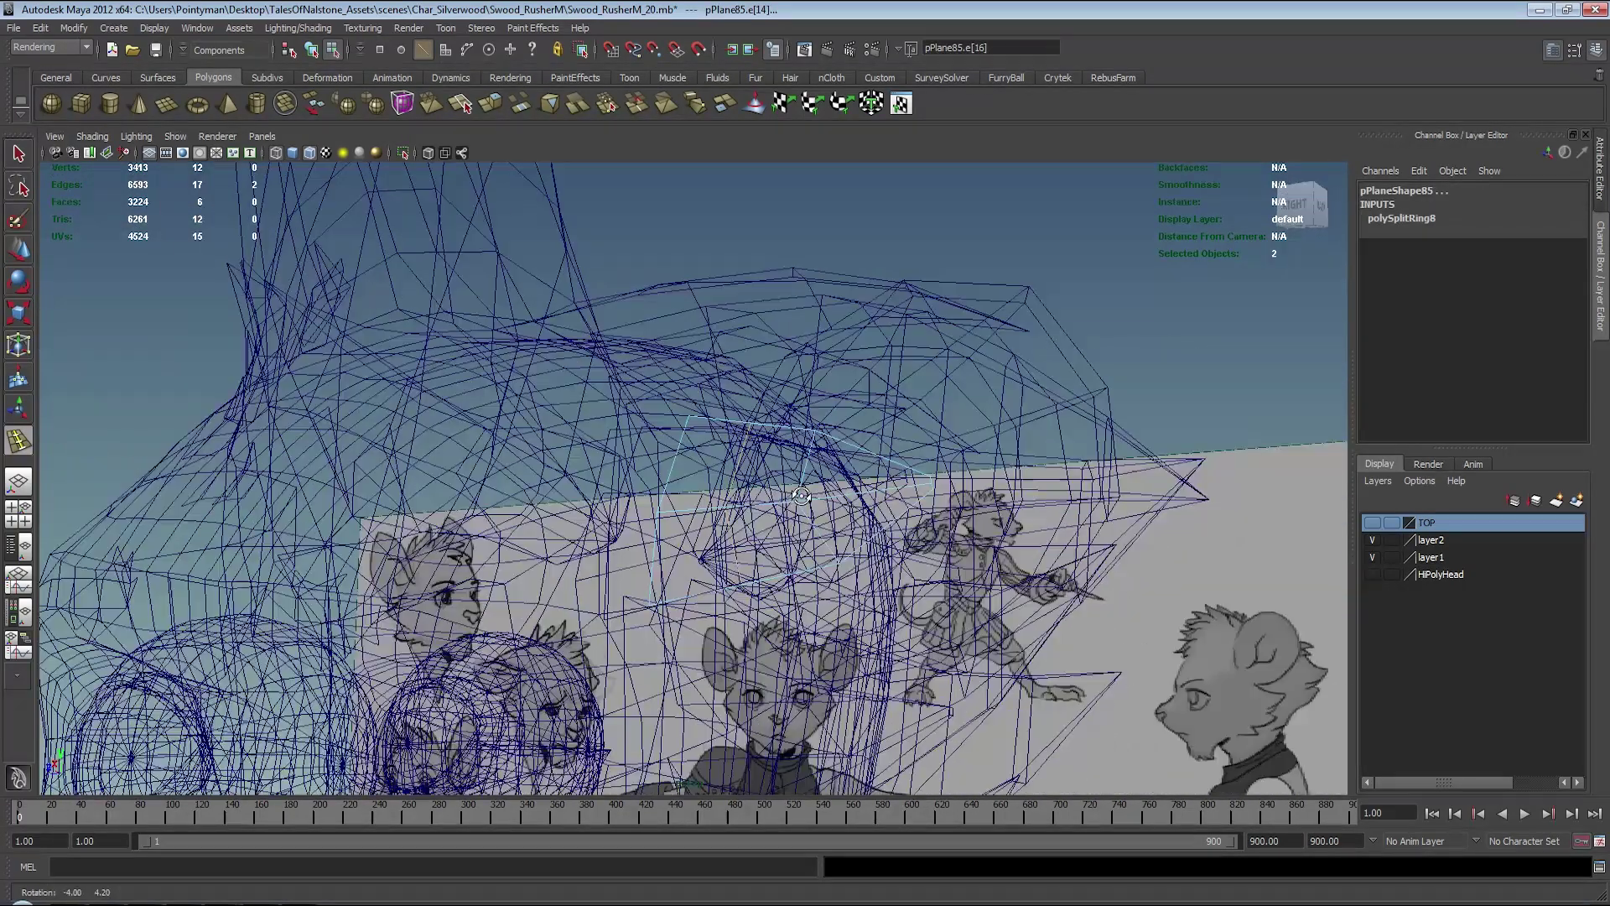
key(w)
key(ctrl+F9)
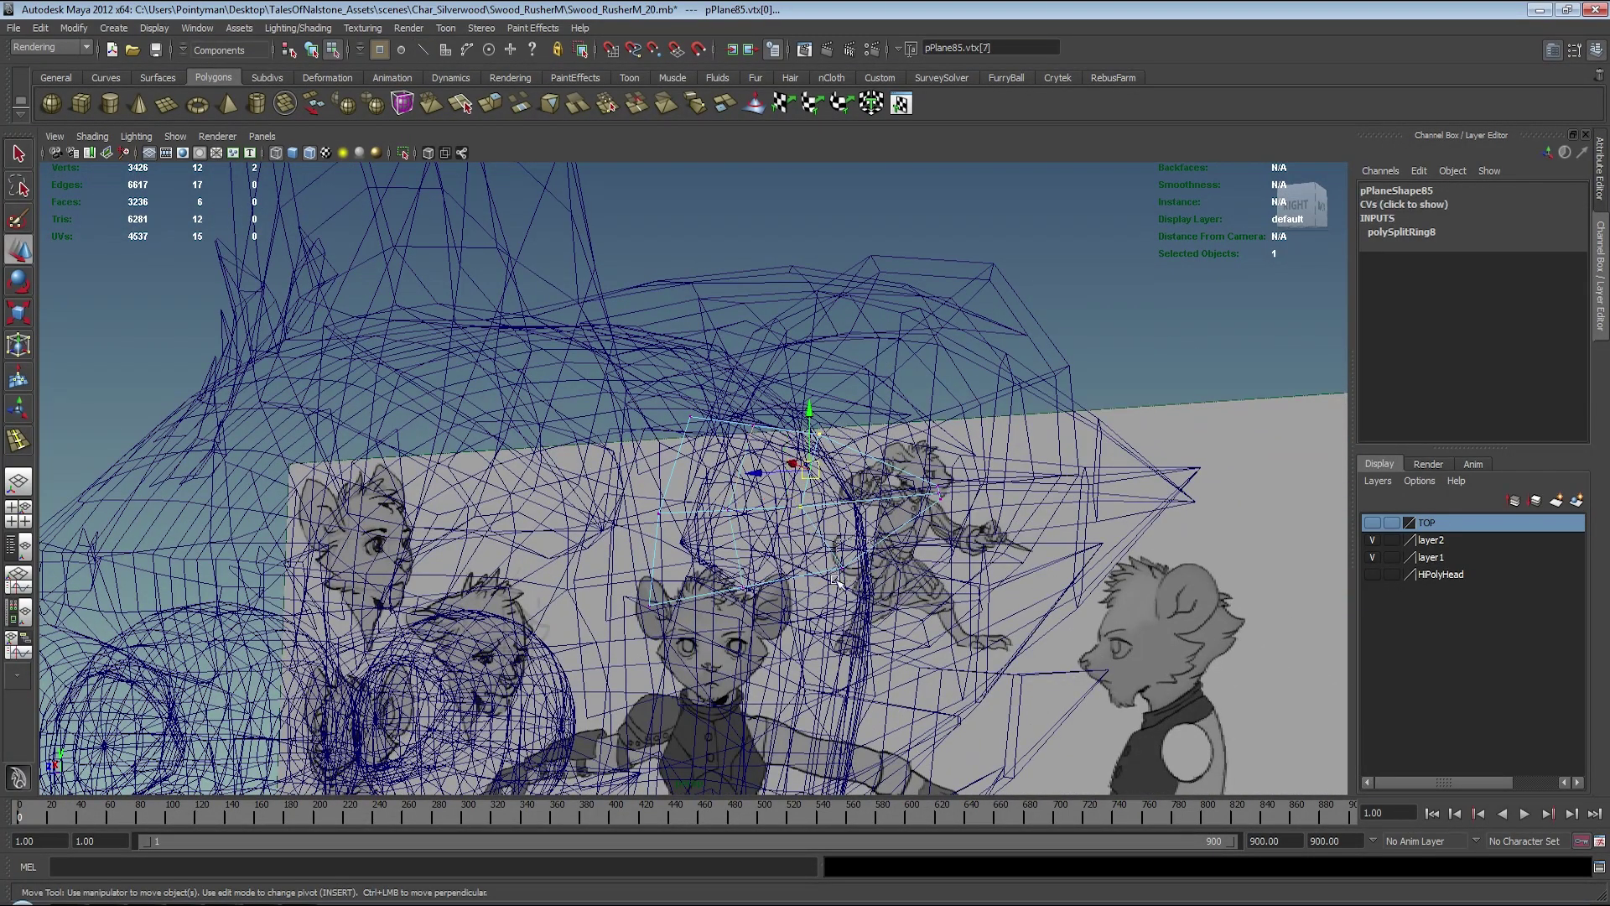
alt+drag(792, 541, 910, 586)
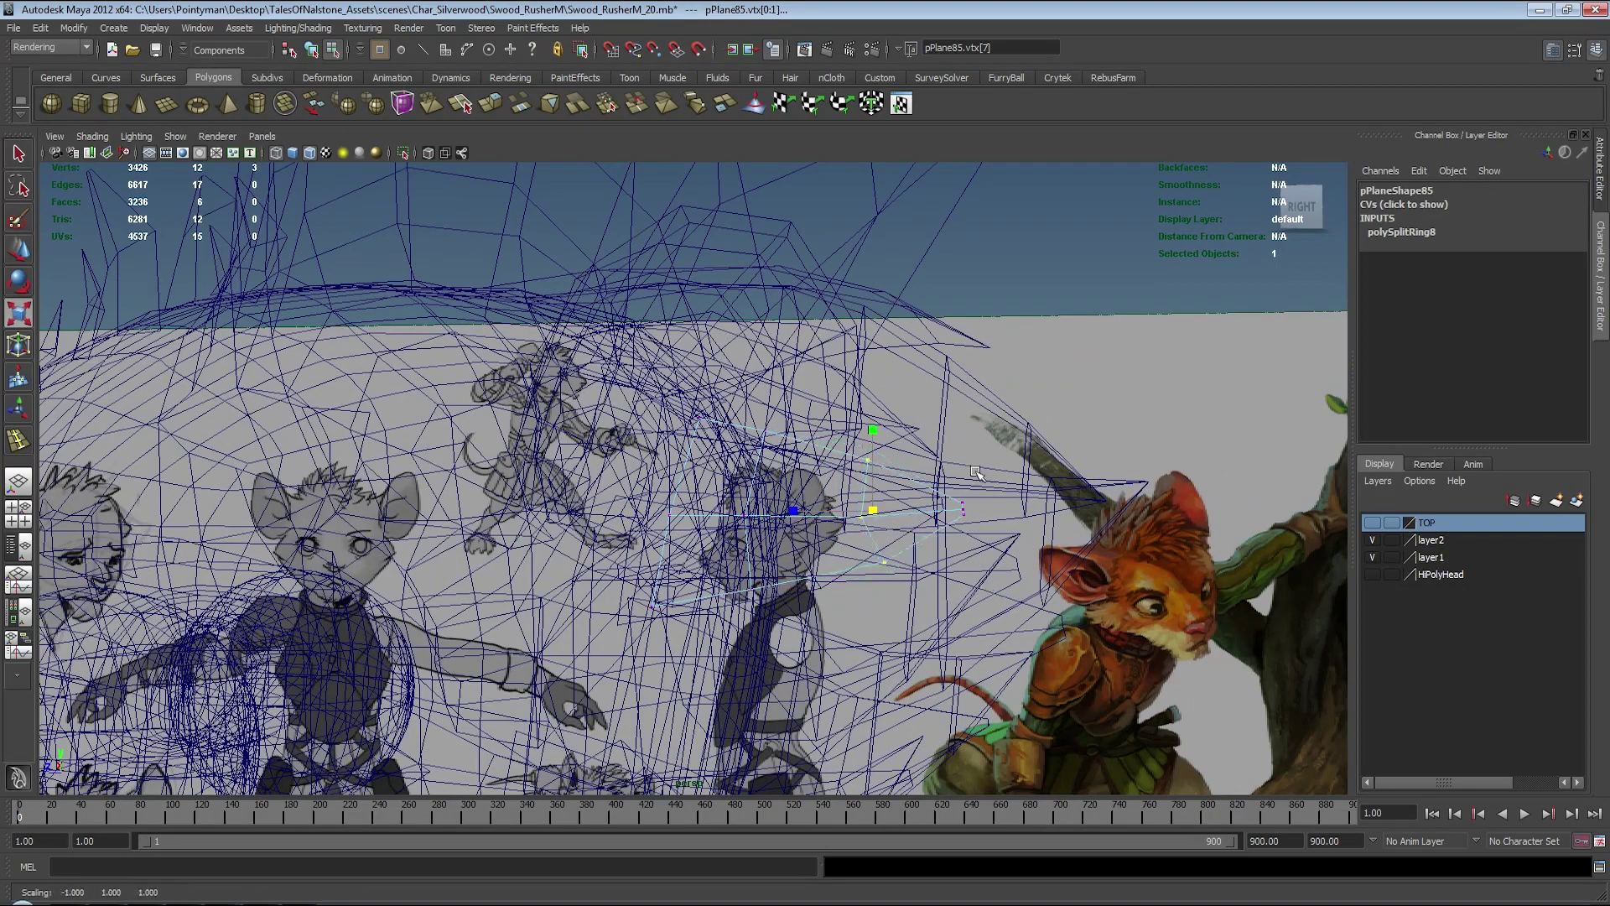
click(937, 548)
- Move the two new loop vertices to follow the head's curve, checking in wireframe
alt+drag(937, 547, 791, 454)
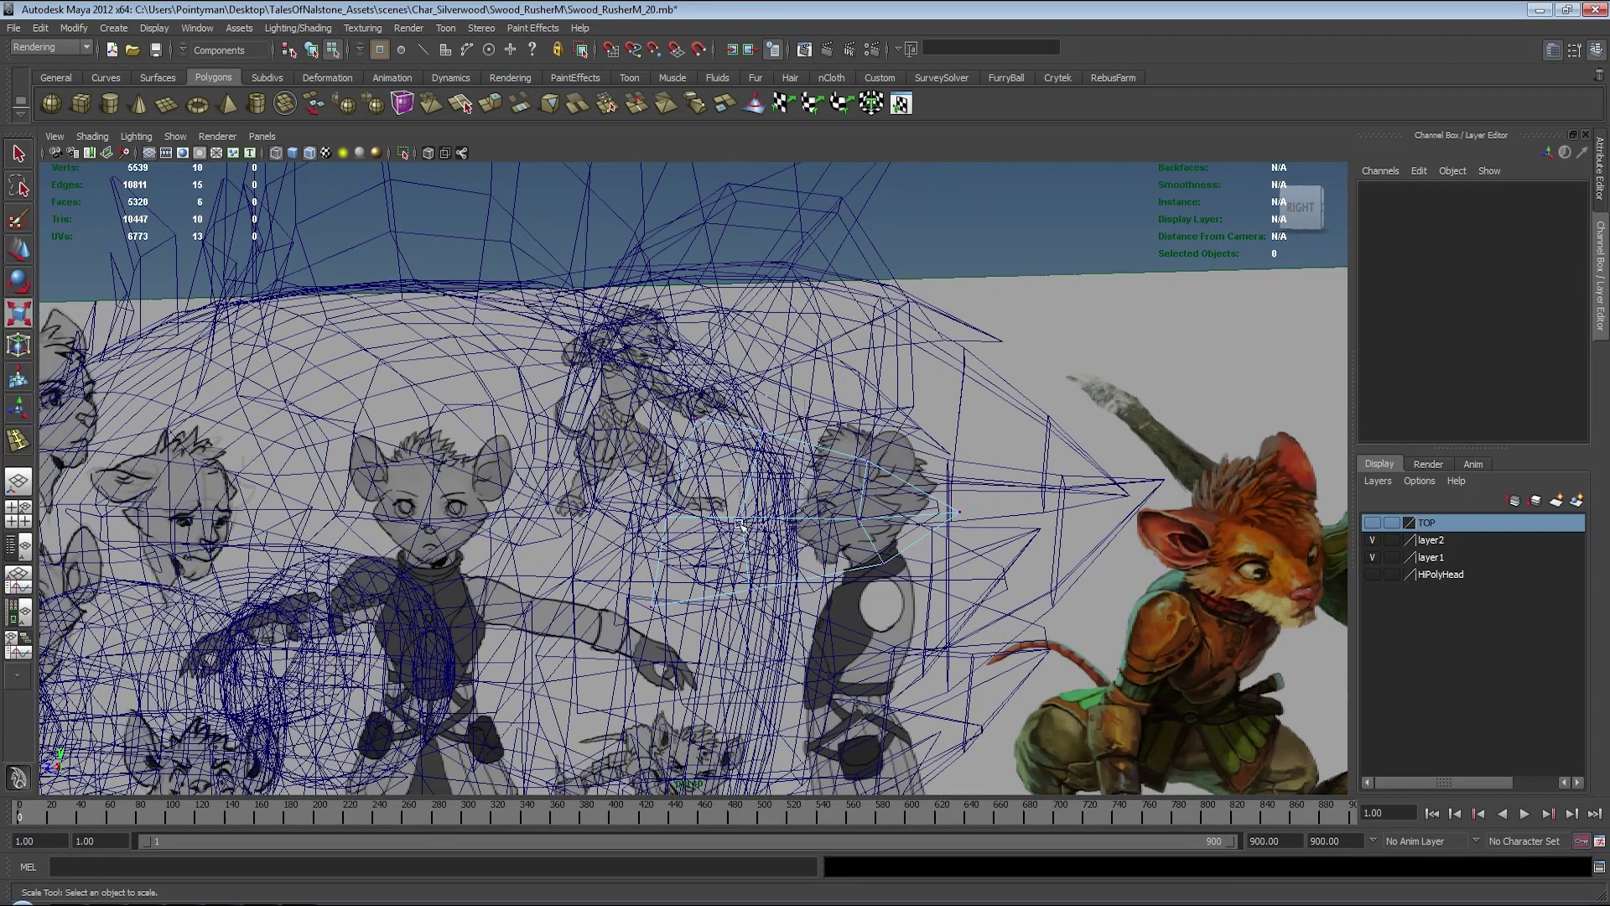
drag(742, 527, 726, 564)
key(w)
mouse_move(822, 599)
alt+mouse_down()
mouse_move(841, 600)
mouse_move(798, 532)
mouse_move(906, 450)
mouse_move(978, 432)
mouse_move(905, 504)
alt+mouse_up()
key(5)
key(w)
key(4)
scroll(906, 503, up, 5)
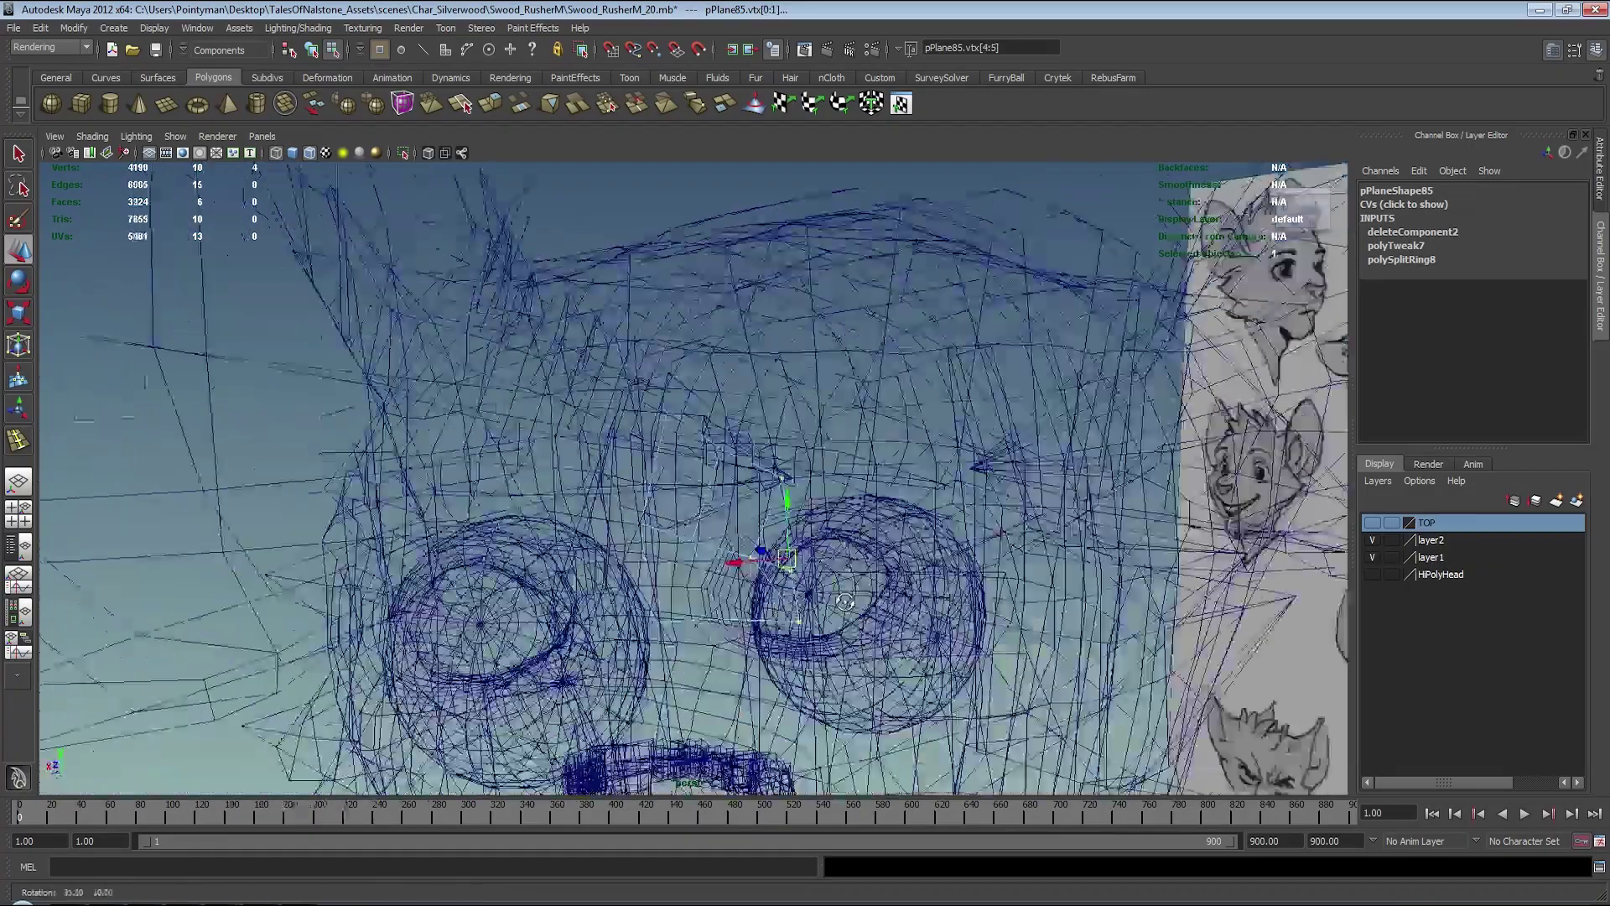
alt+drag(862, 594, 810, 437)
key(5)
key(4)
mouse_move(723, 650)
alt+mouse_down()
mouse_move(712, 406)
mouse_move(665, 425)
mouse_move(722, 470)
mouse_move(546, 470)
mouse_move(719, 478)
mouse_move(593, 474)
mouse_move(639, 445)
mouse_move(744, 467)
mouse_move(640, 512)
mouse_move(668, 564)
mouse_move(564, 575)
mouse_move(672, 604)
mouse_move(658, 556)
mouse_move(782, 601)
mouse_move(749, 614)
mouse_move(918, 493)
mouse_move(821, 611)
alt+mouse_up()
key(5)
- Select pPlane85's tip vertices, then start selecting the neighbouring card pPlane84
click(642, 528)
click(751, 589)
mouse_move(822, 611)
alt+mouse_down()
mouse_move(771, 594)
mouse_move(738, 528)
alt+mouse_up()
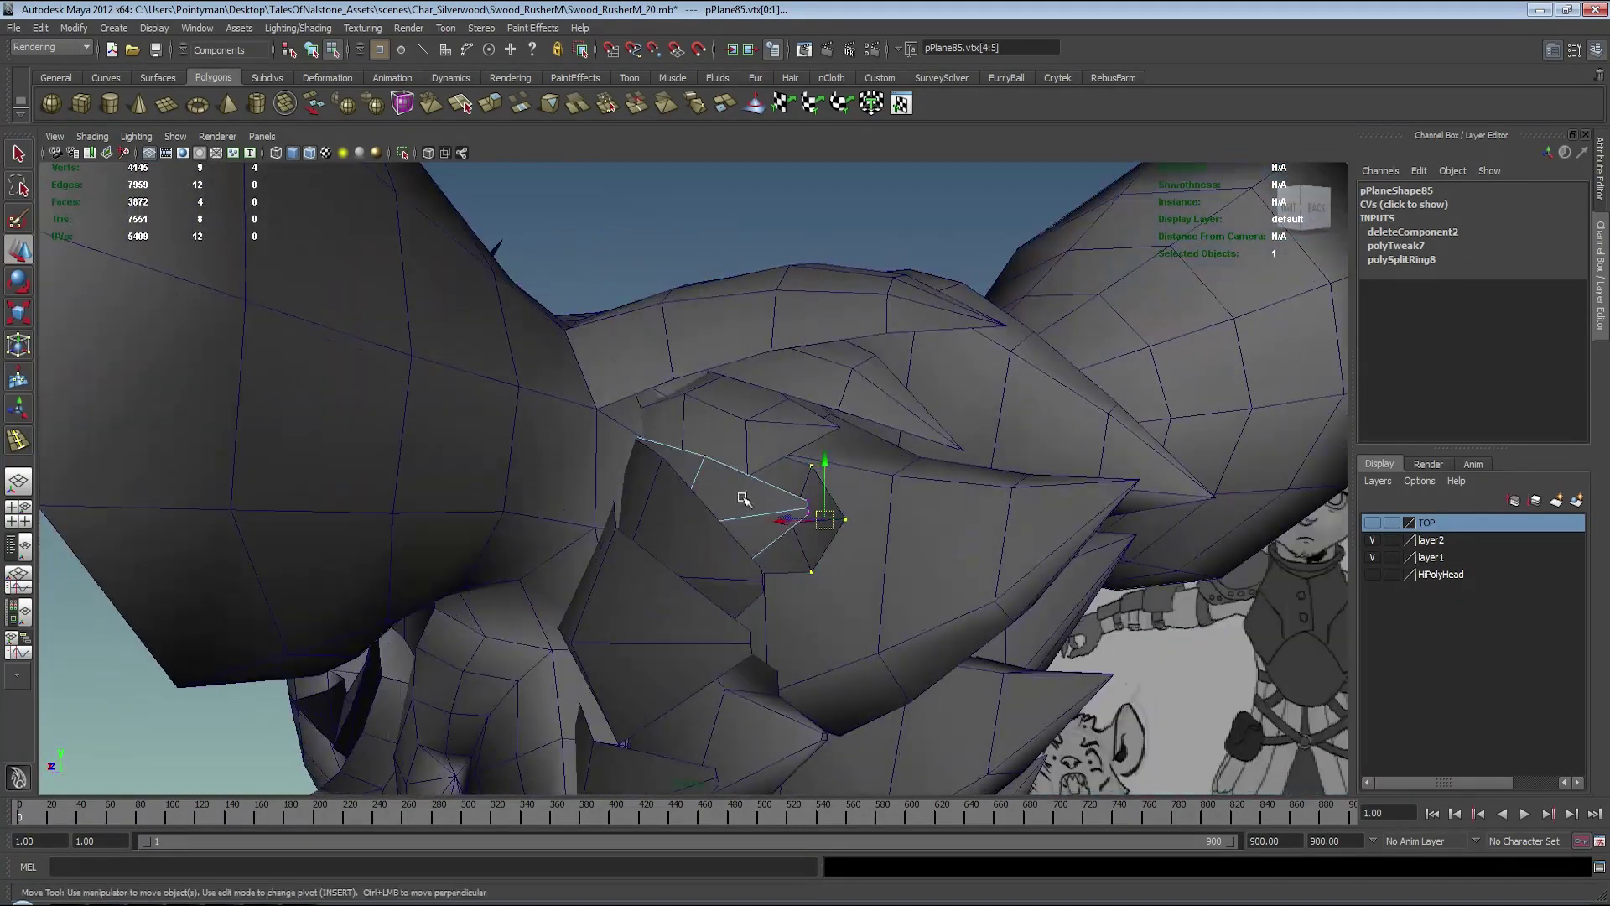
drag(550, 406, 749, 679)
- Insert an edge loop across neighbouring fur card pPlane84
mouse_move(749, 679)
alt+mouse_down()
mouse_move(730, 647)
mouse_move(853, 661)
mouse_move(809, 647)
mouse_move(784, 503)
mouse_move(844, 486)
alt+mouse_up()
alt+right_drag(844, 486, 830, 507)
mouse_move(829, 507)
alt+mouse_down()
mouse_move(755, 528)
mouse_move(740, 503)
mouse_move(867, 467)
alt+mouse_up()
click(766, 432)
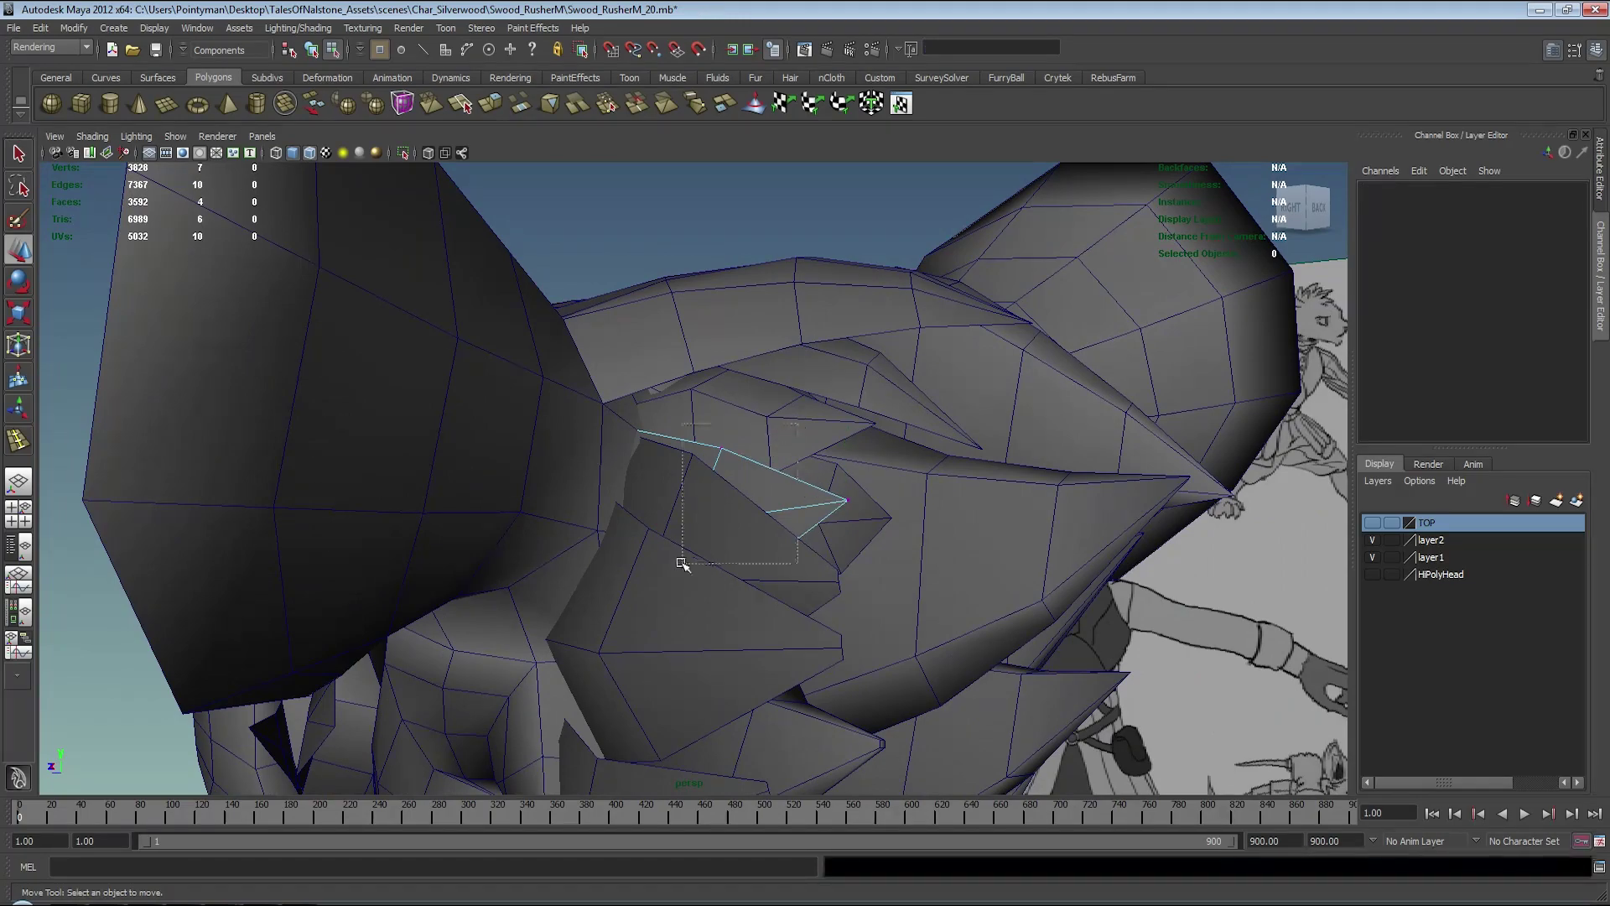
mouse_move(676, 558)
alt+mouse_down()
mouse_move(701, 629)
mouse_move(884, 604)
mouse_move(682, 457)
alt+mouse_up()
shift+right_drag(683, 457, 600, 458)
mouse_move(665, 495)
alt+mouse_down()
mouse_move(686, 485)
mouse_move(746, 514)
alt+mouse_up()
click(686, 485)
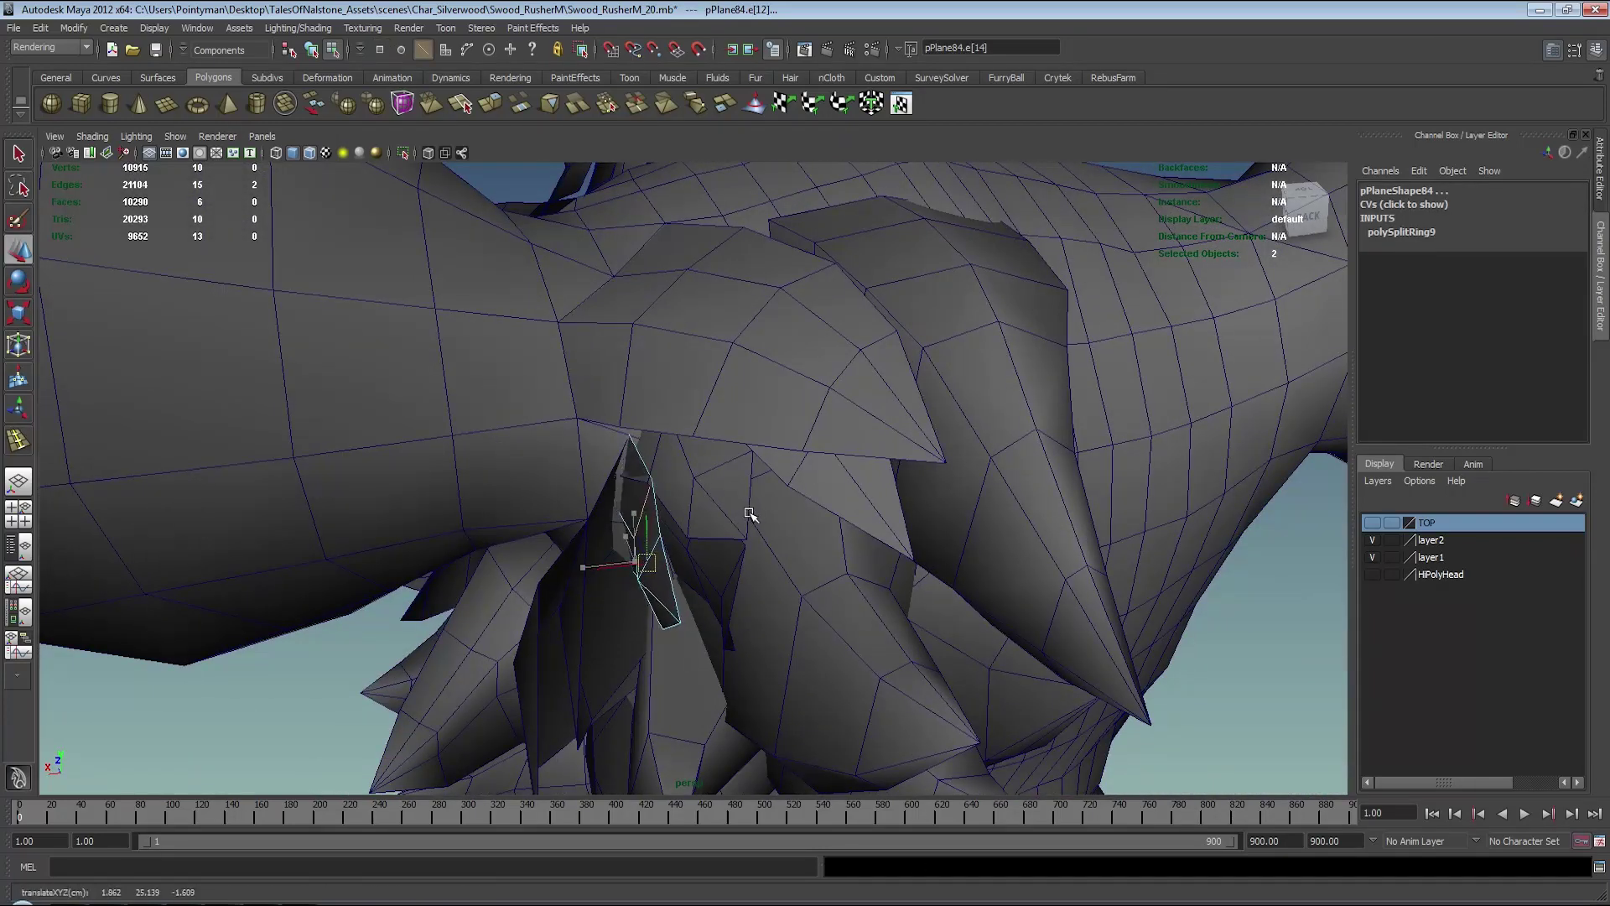
- Select three of pPlane84's vertices in Vertex mode and scale them inward toward the head
click(635, 488)
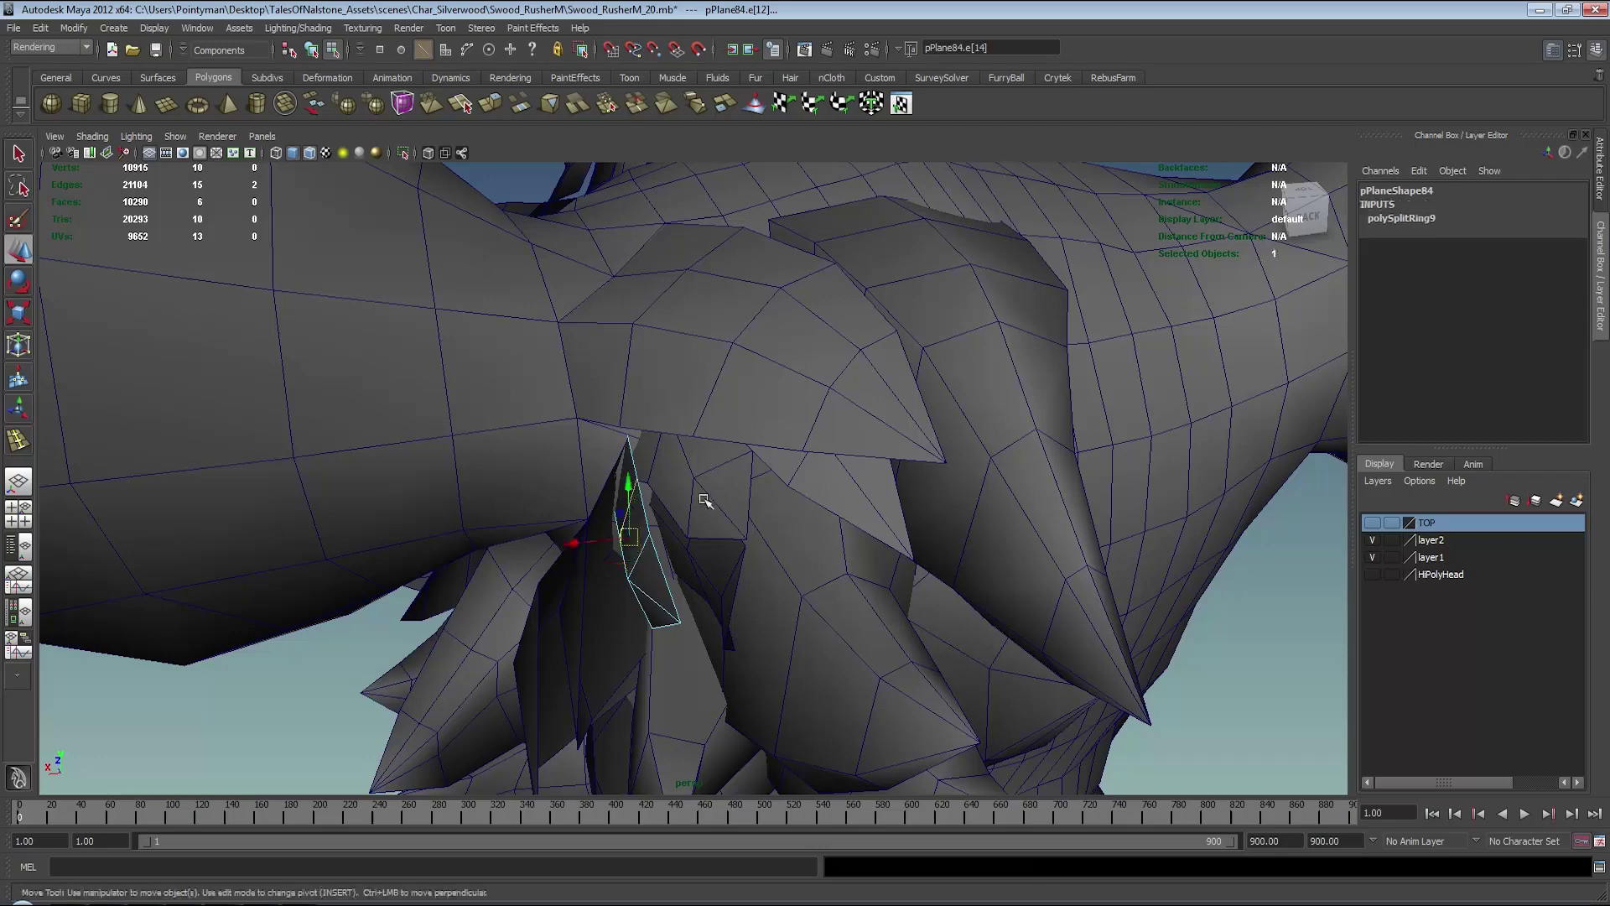
alt+drag(673, 565, 632, 576)
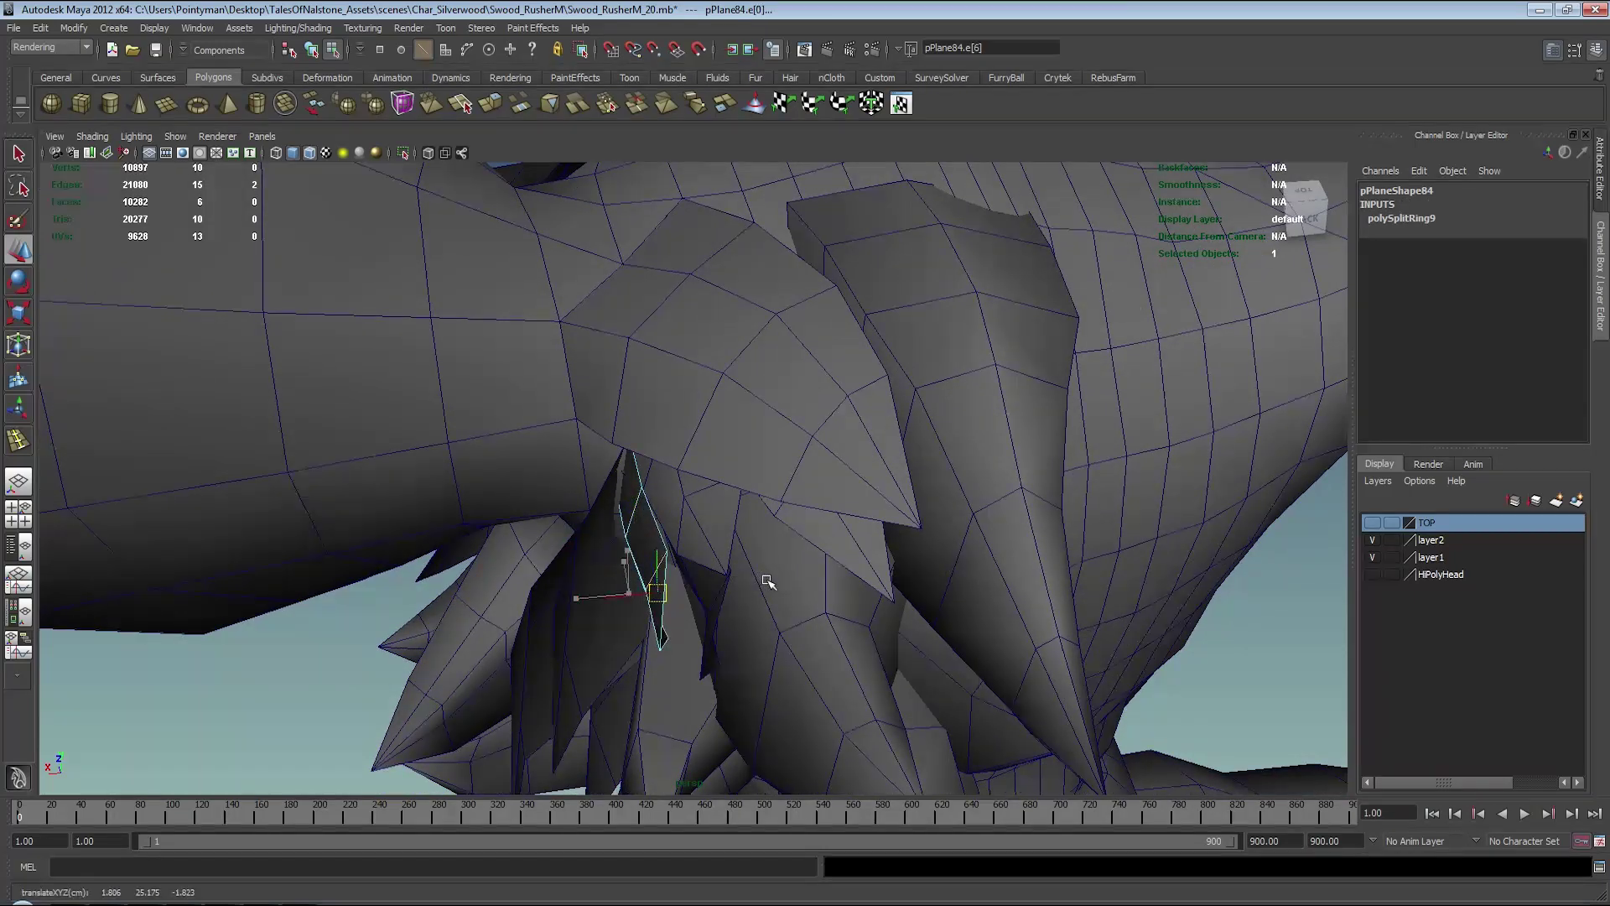
right_click(662, 614)
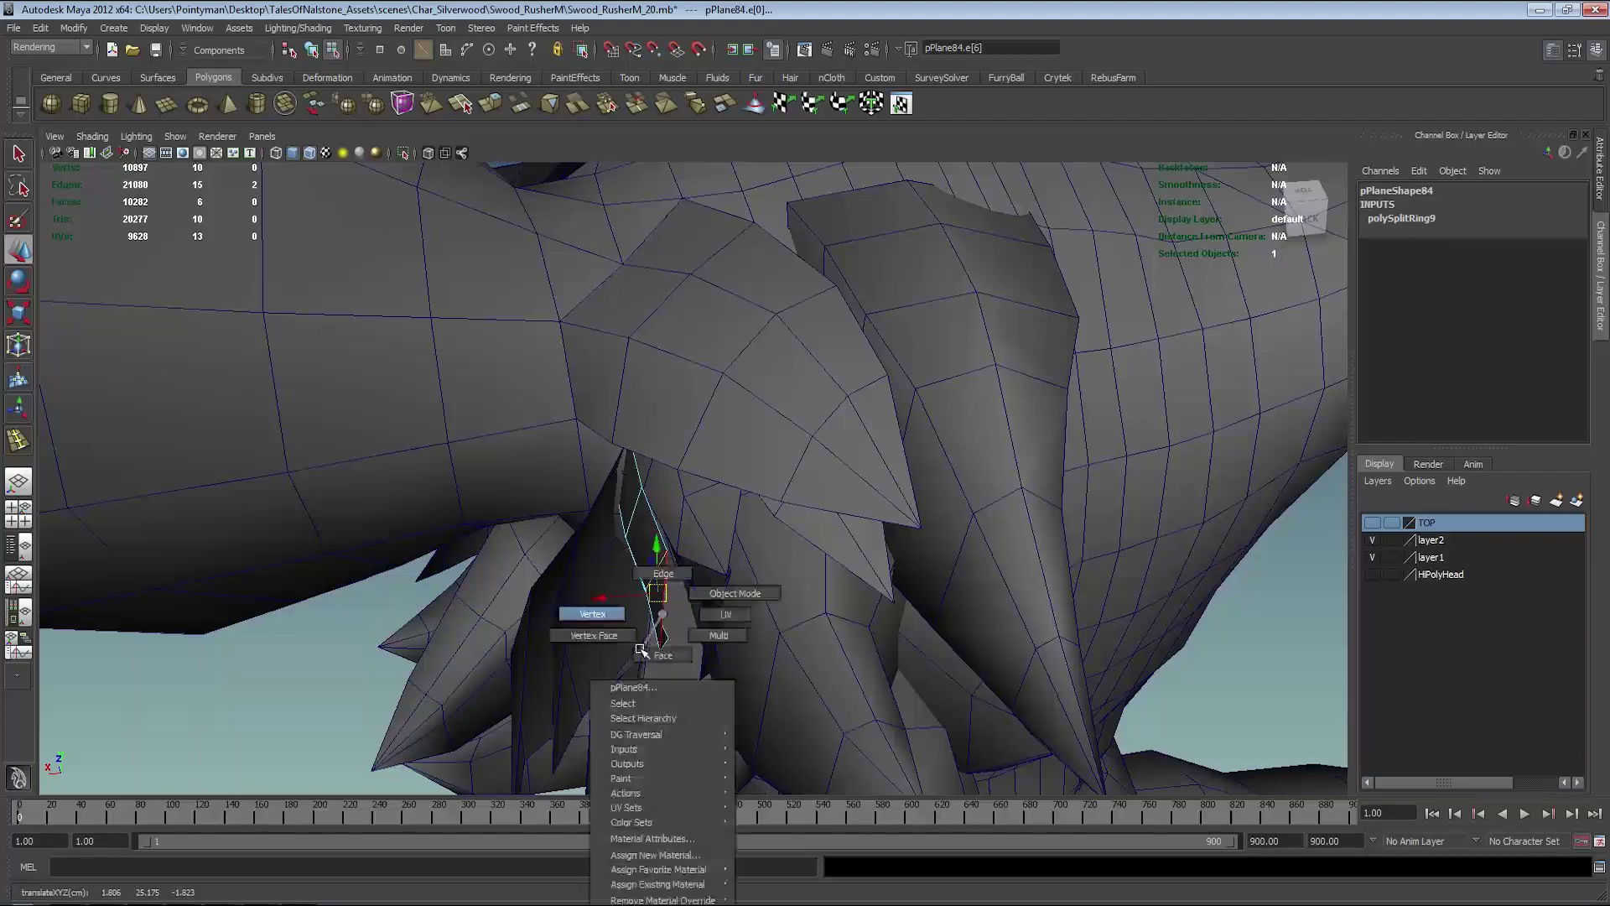
click(592, 614)
mouse_move(592, 614)
alt+mouse_down()
mouse_move(798, 587)
mouse_move(791, 557)
mouse_move(906, 517)
mouse_move(935, 553)
alt+mouse_up()
click(849, 512)
key(4)
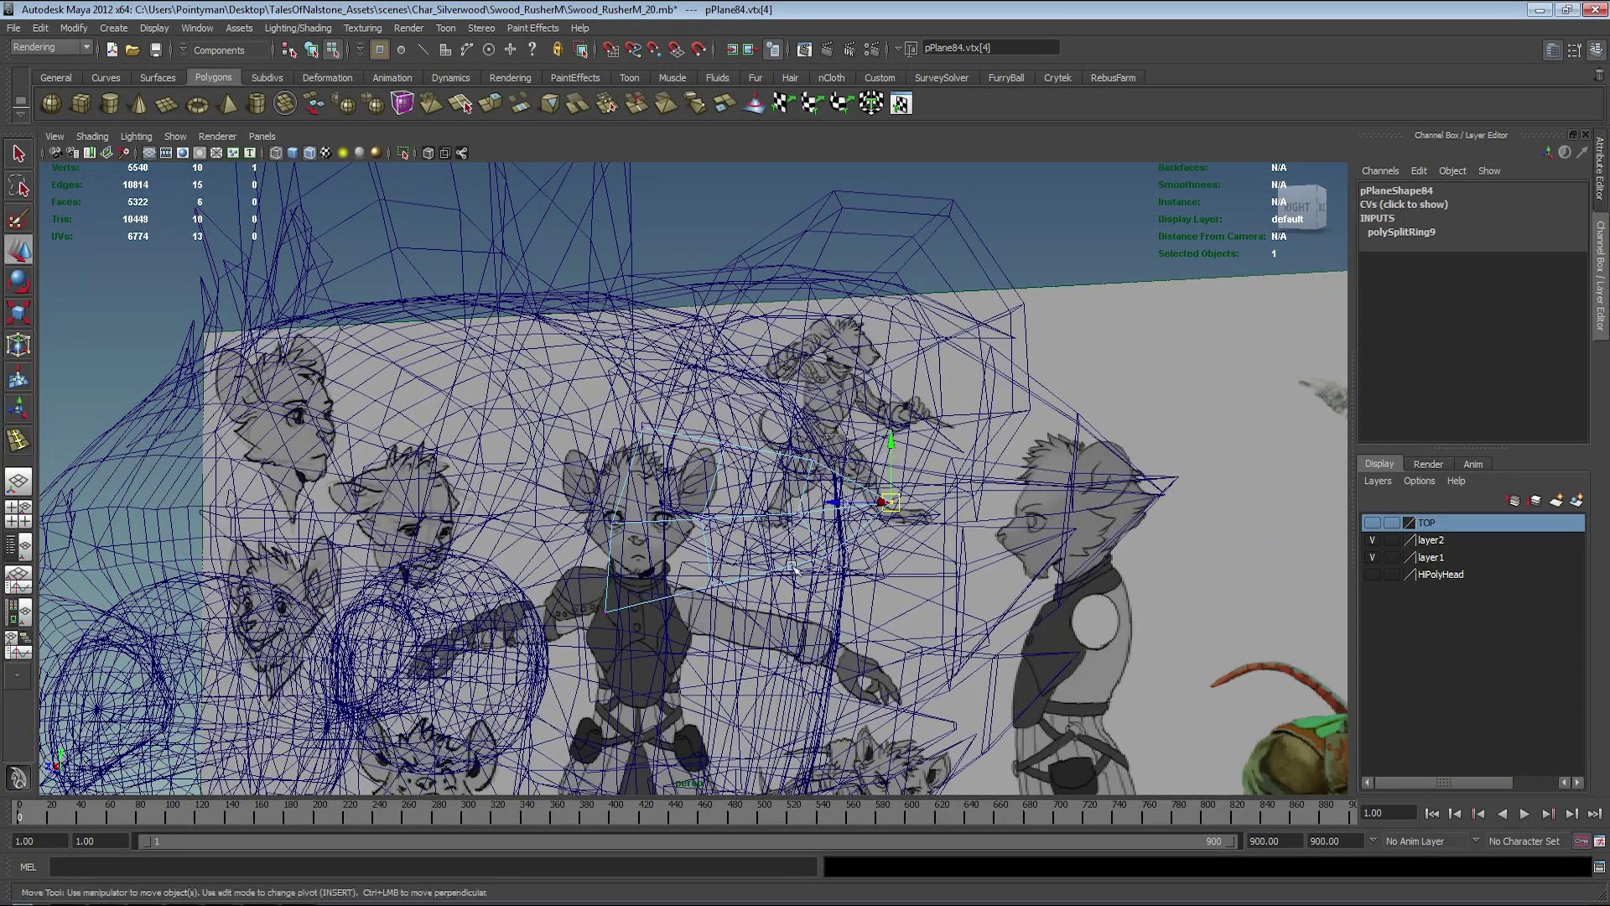
drag(792, 567, 876, 600)
key(r)
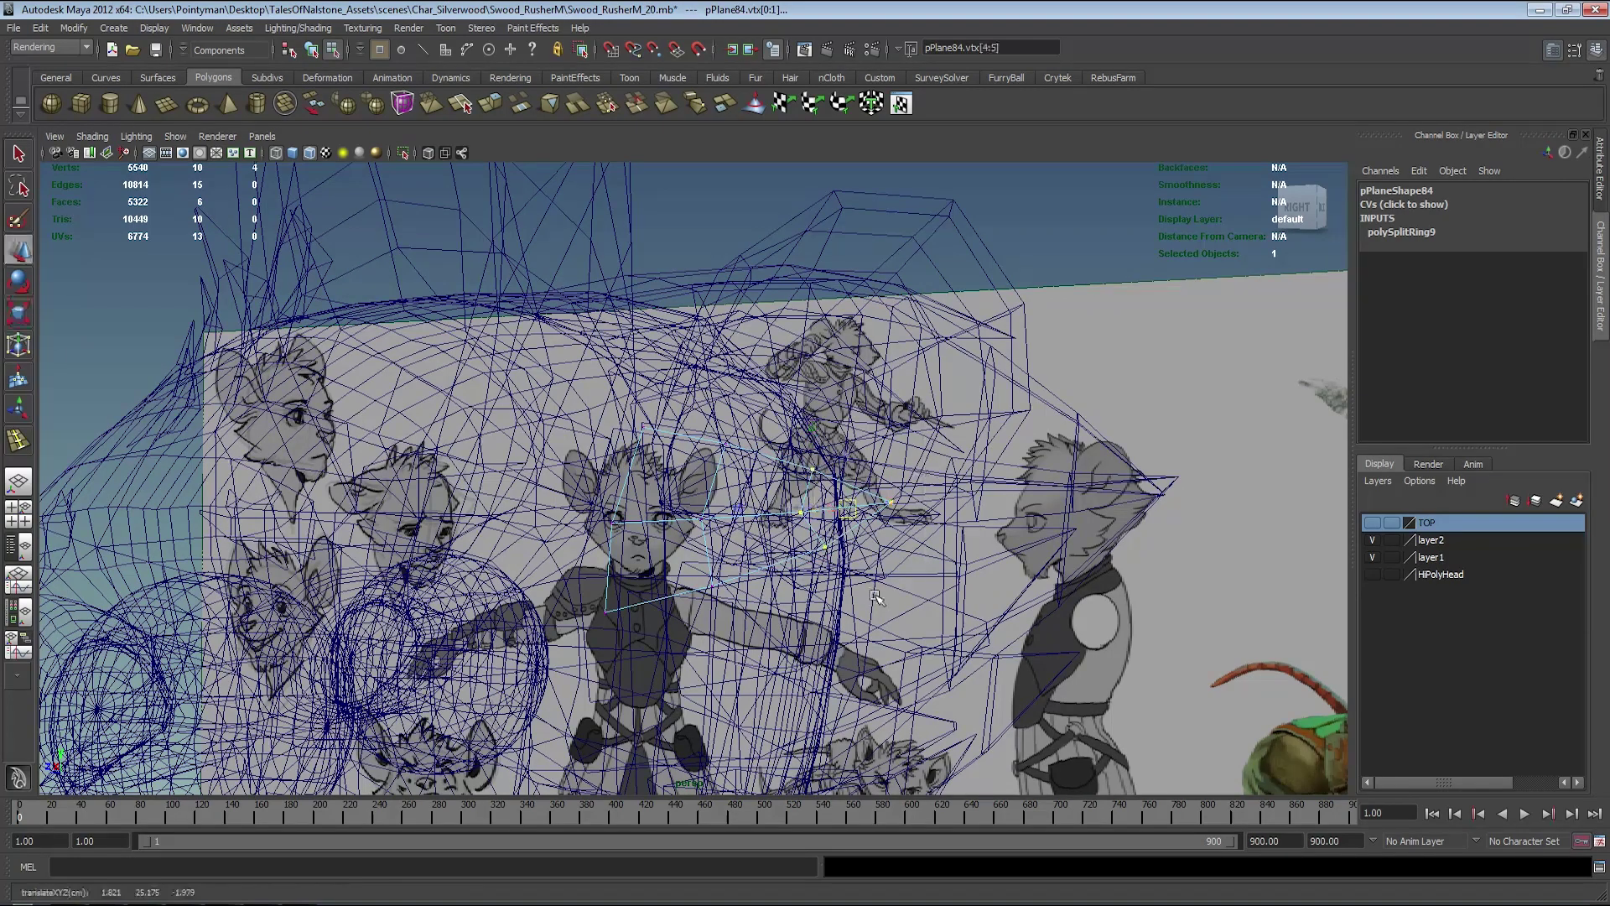
key(5)
alt+drag(862, 587, 773, 554)
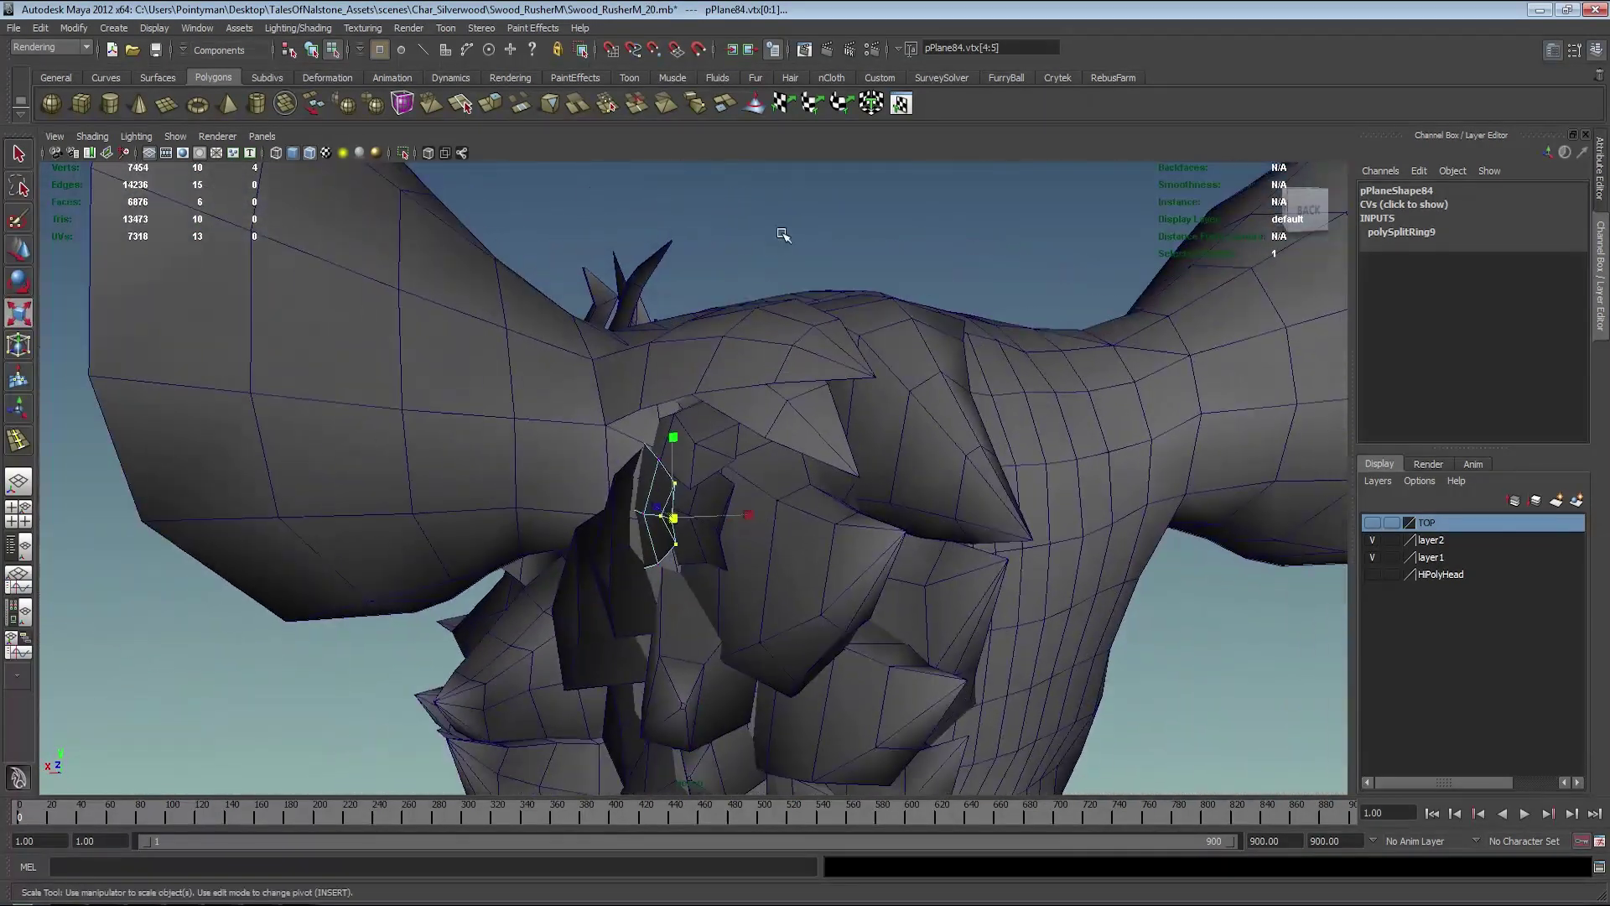
click(783, 235)
mouse_move(783, 235)
alt+mouse_down()
mouse_move(701, 539)
mouse_move(714, 476)
mouse_move(847, 495)
mouse_move(833, 619)
mouse_move(777, 468)
mouse_move(694, 506)
mouse_move(734, 479)
mouse_move(765, 499)
mouse_move(805, 489)
mouse_move(730, 475)
mouse_move(691, 500)
mouse_move(730, 503)
mouse_move(683, 539)
mouse_move(525, 298)
mouse_move(895, 658)
mouse_move(872, 657)
alt+mouse_up()
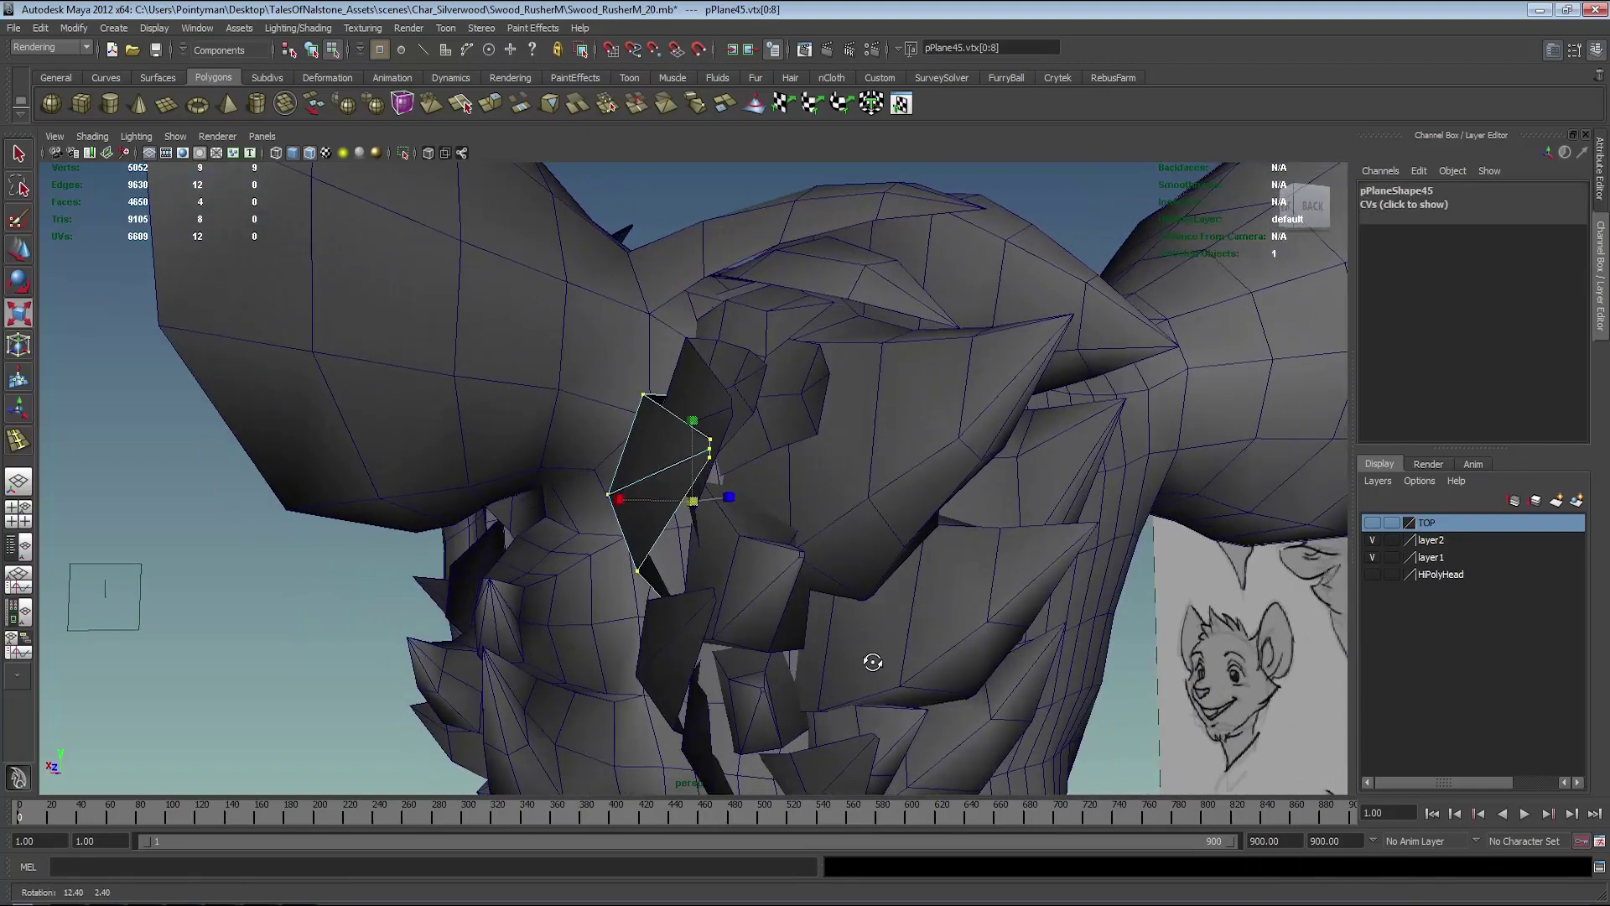
- Select the triangular cheek fur card pPlane45 and enter vertex editing
key(F8)
click(688, 373)
mouse_move(705, 379)
alt+mouse_down()
mouse_move(701, 348)
mouse_move(665, 461)
mouse_move(770, 474)
mouse_move(683, 341)
mouse_move(650, 407)
mouse_move(665, 365)
mouse_move(667, 403)
alt+mouse_up()
click(743, 468)
key(F8)
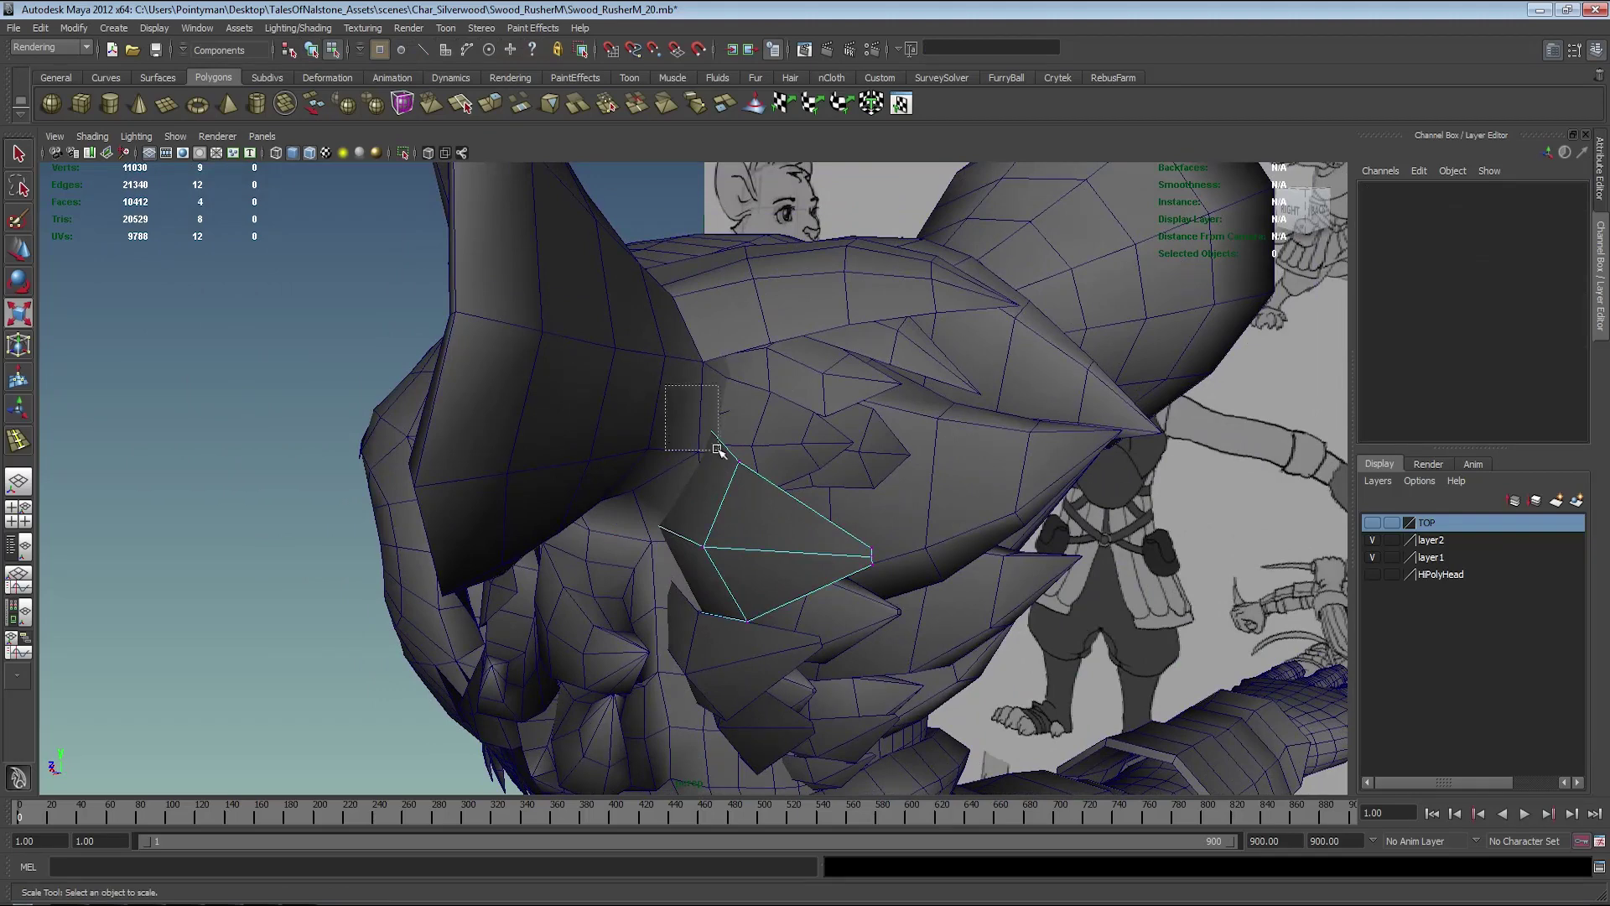
- Pull pPlane45's corner vertex up against the head and orbit to check the fit
drag(718, 450, 721, 458)
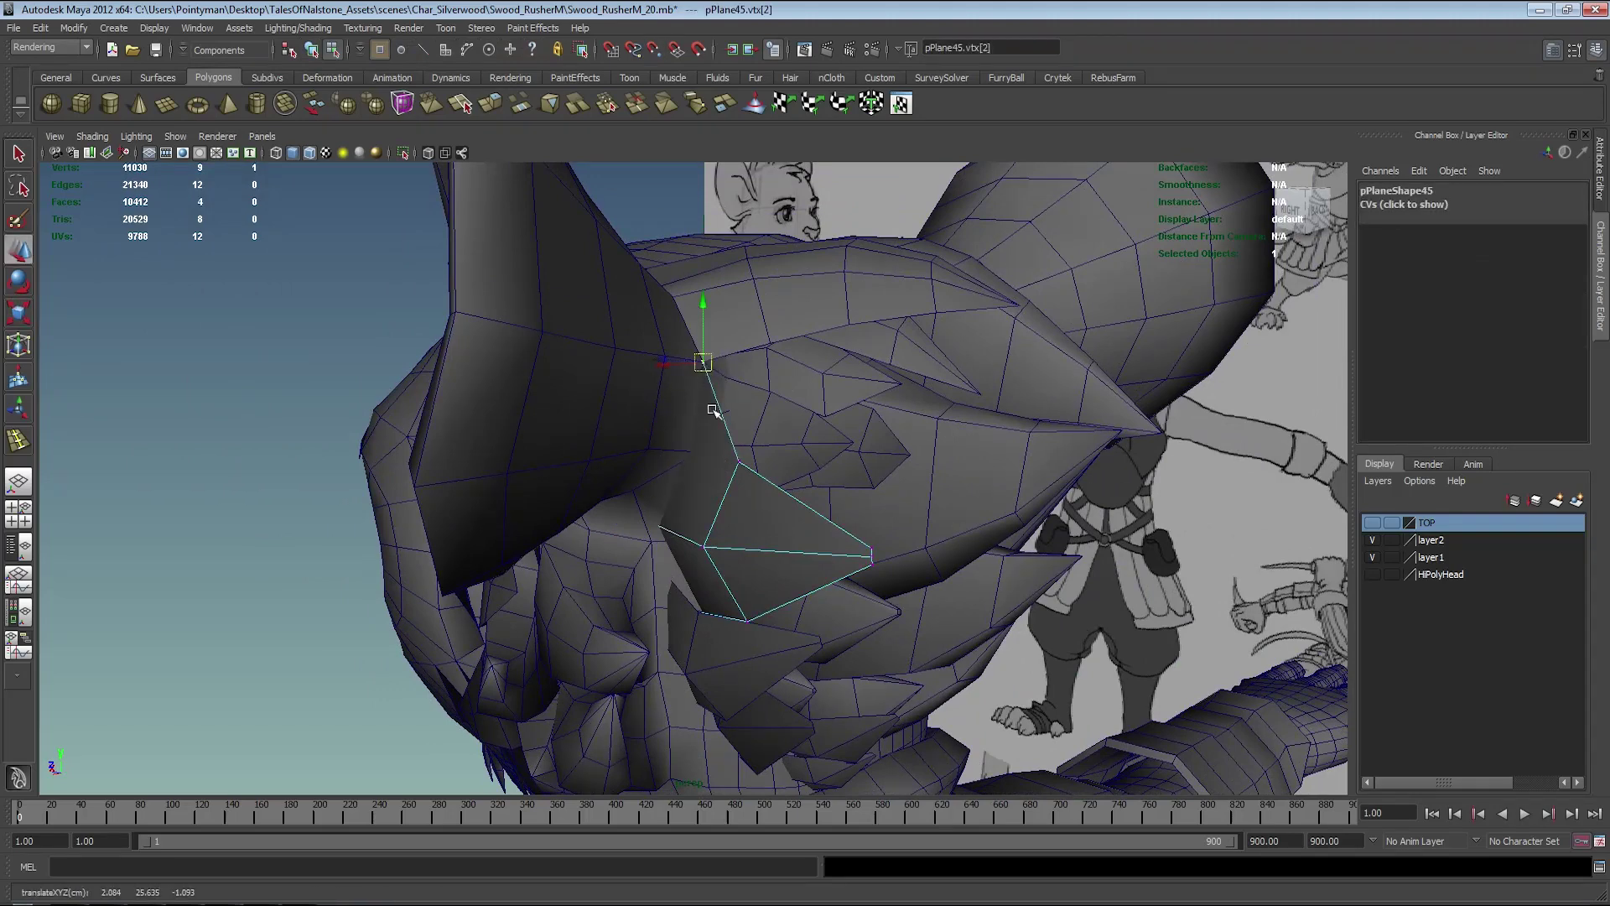
drag(655, 524, 706, 455)
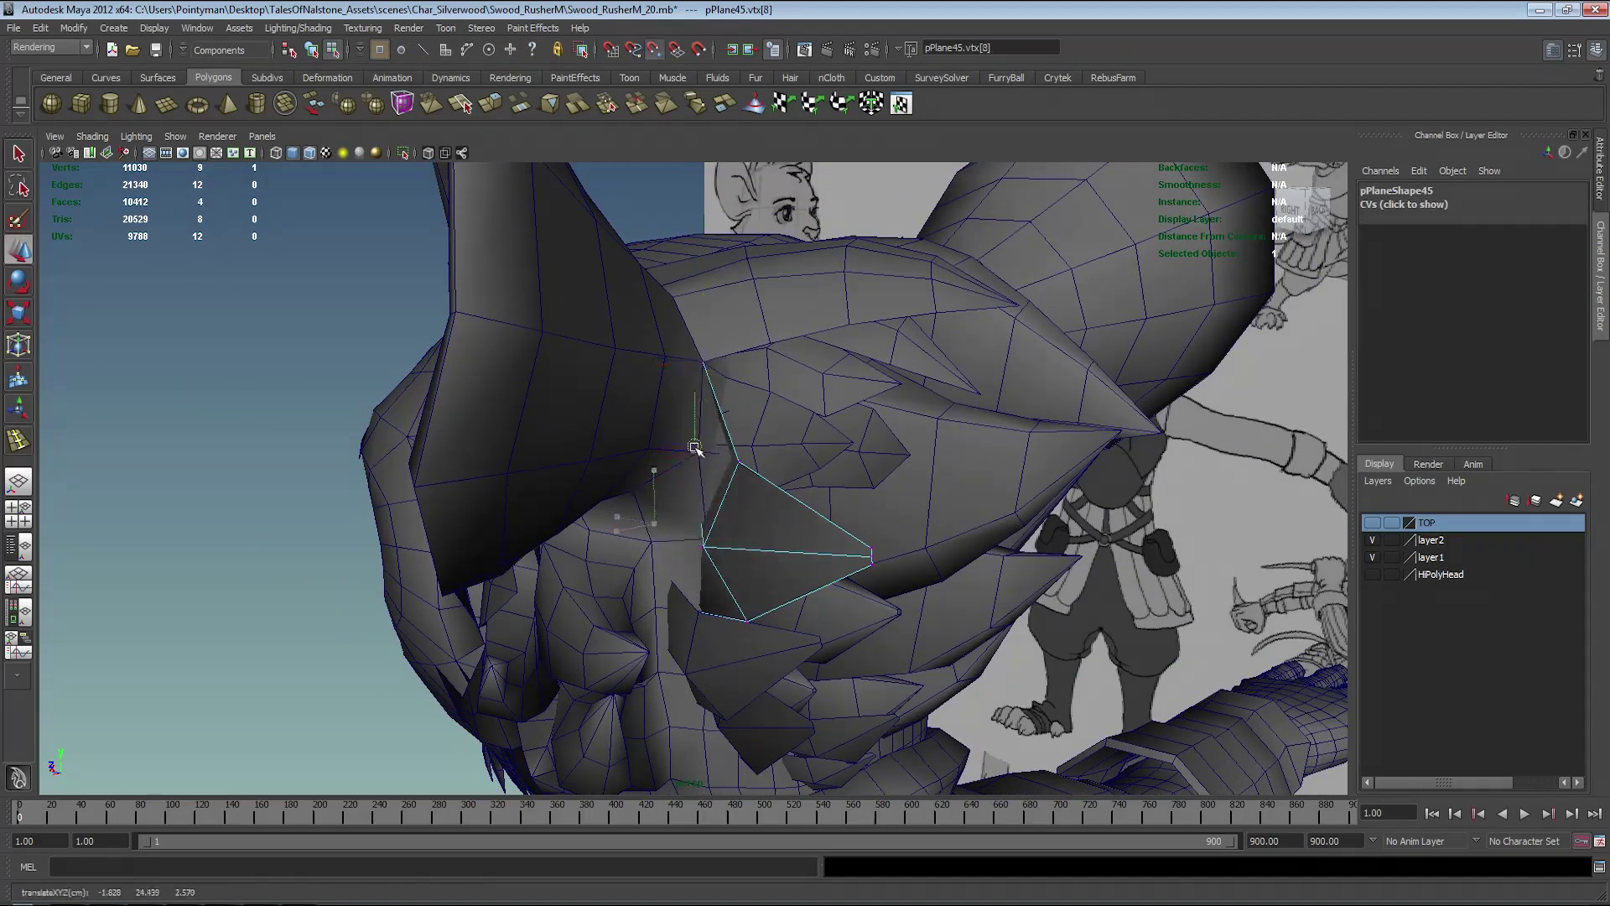
alt+drag(707, 525, 730, 459)
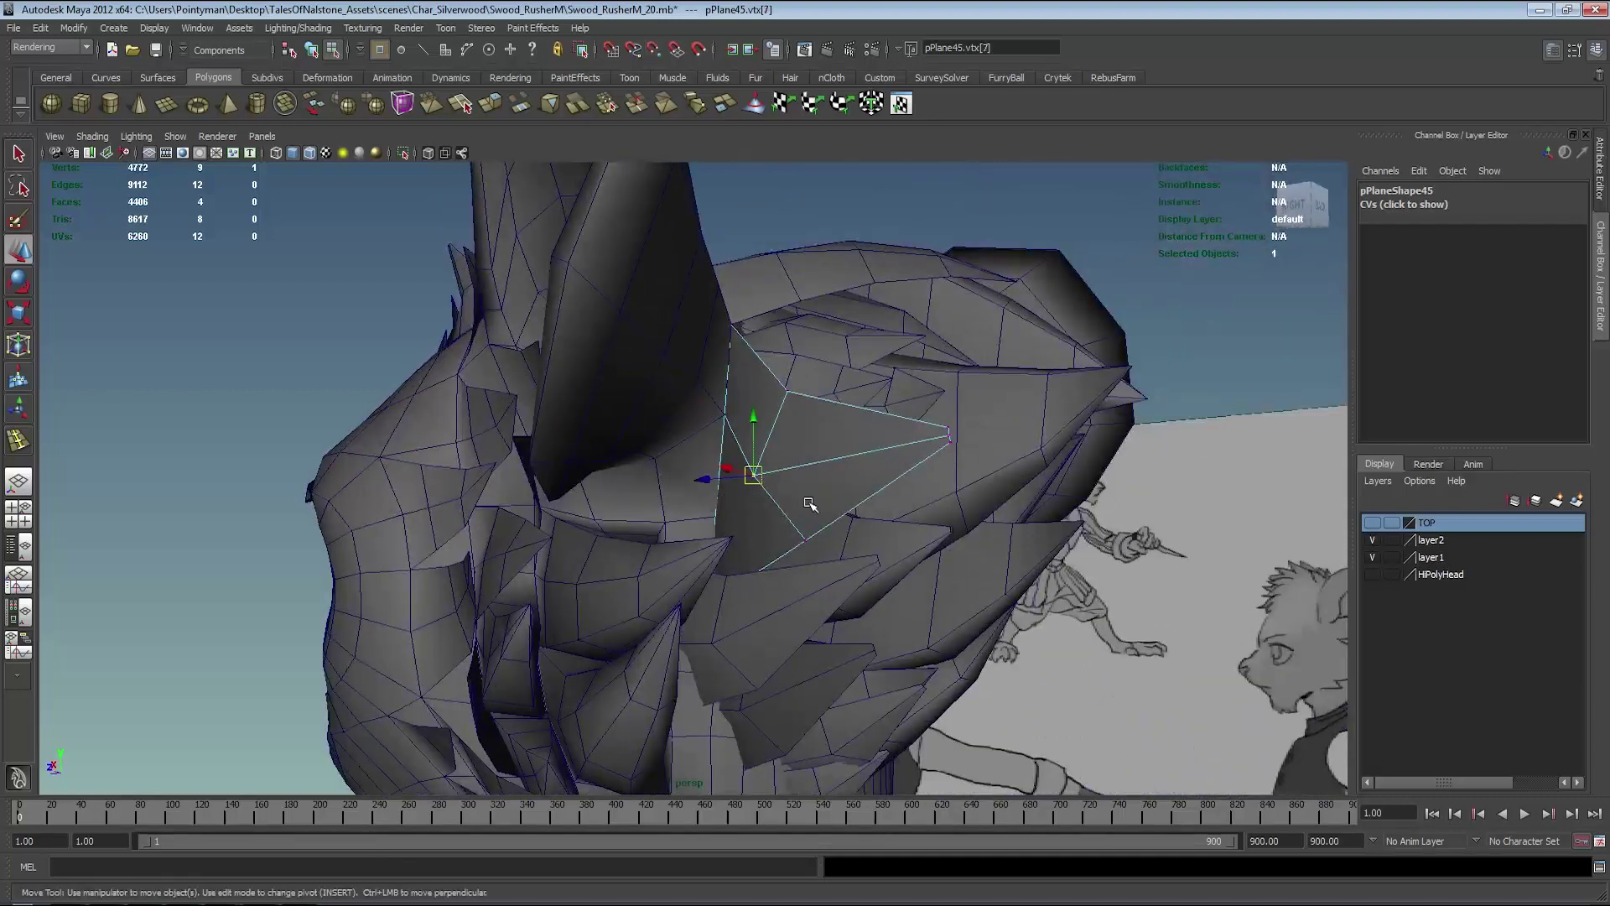
middle_drag(810, 503, 815, 432)
alt+drag(834, 463, 795, 474)
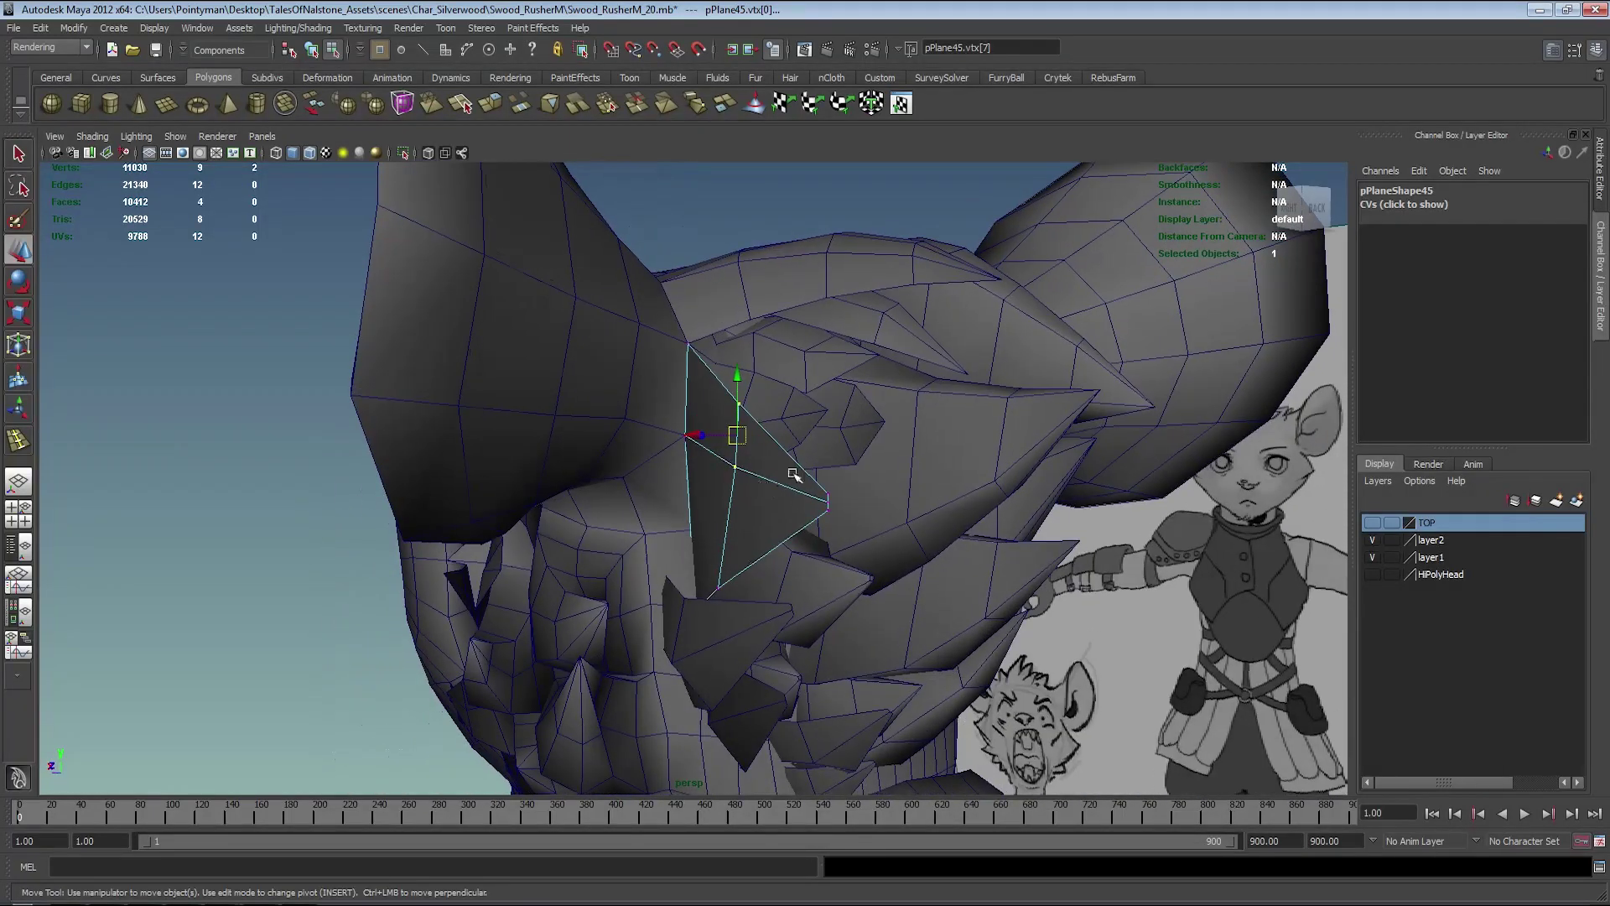
alt+drag(713, 658, 743, 639)
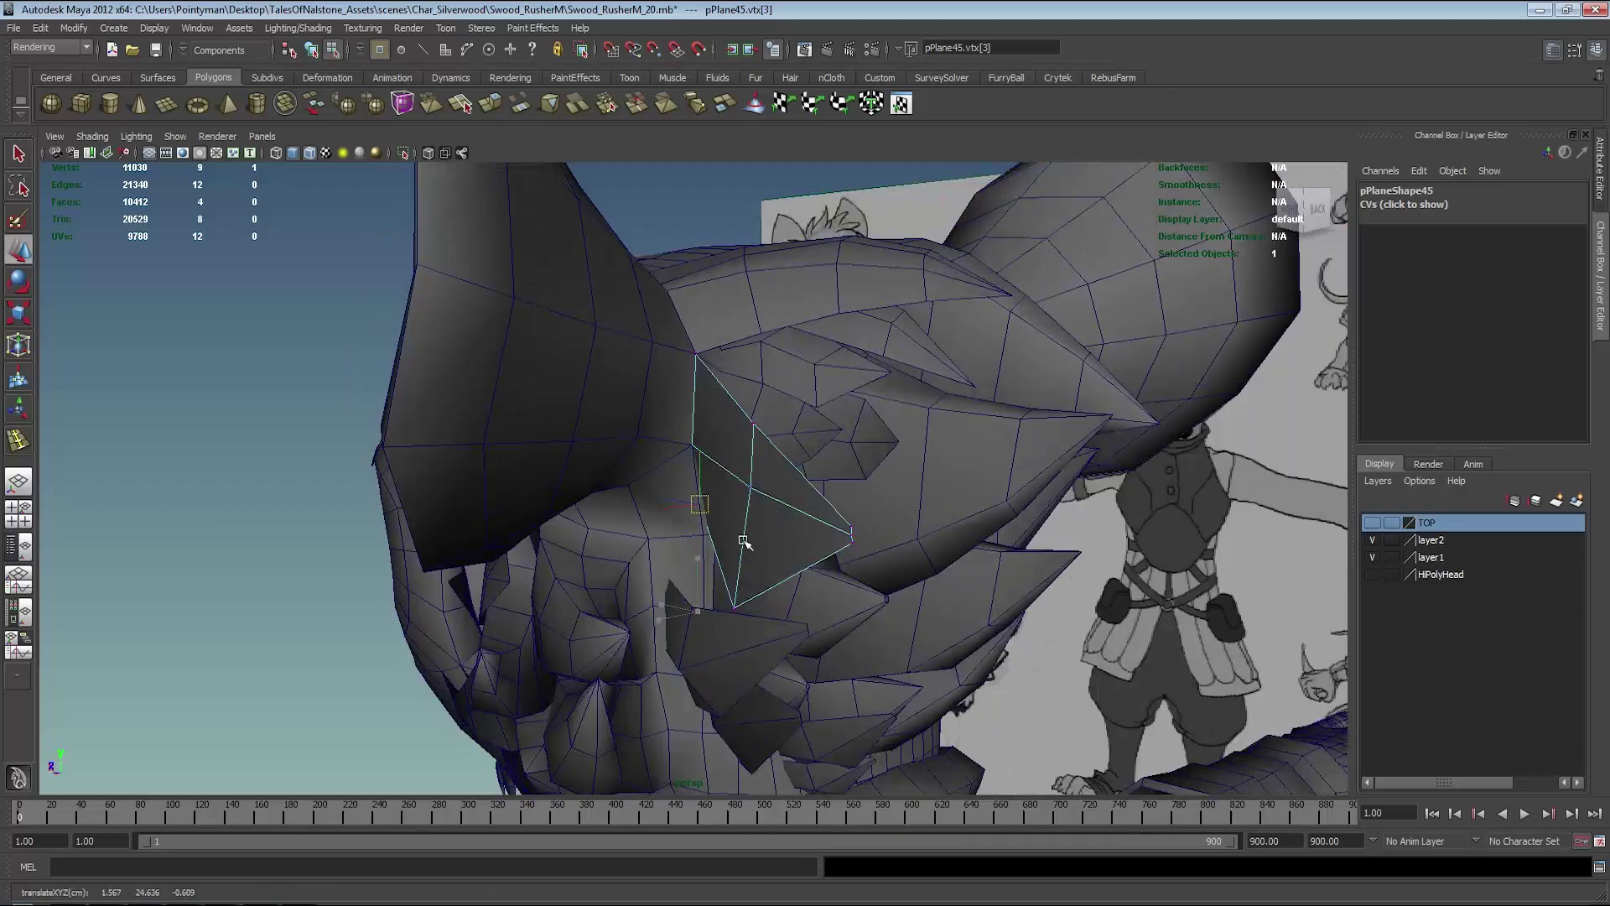
mouse_move(742, 541)
alt+mouse_down()
mouse_move(703, 544)
mouse_move(736, 533)
alt+mouse_up()
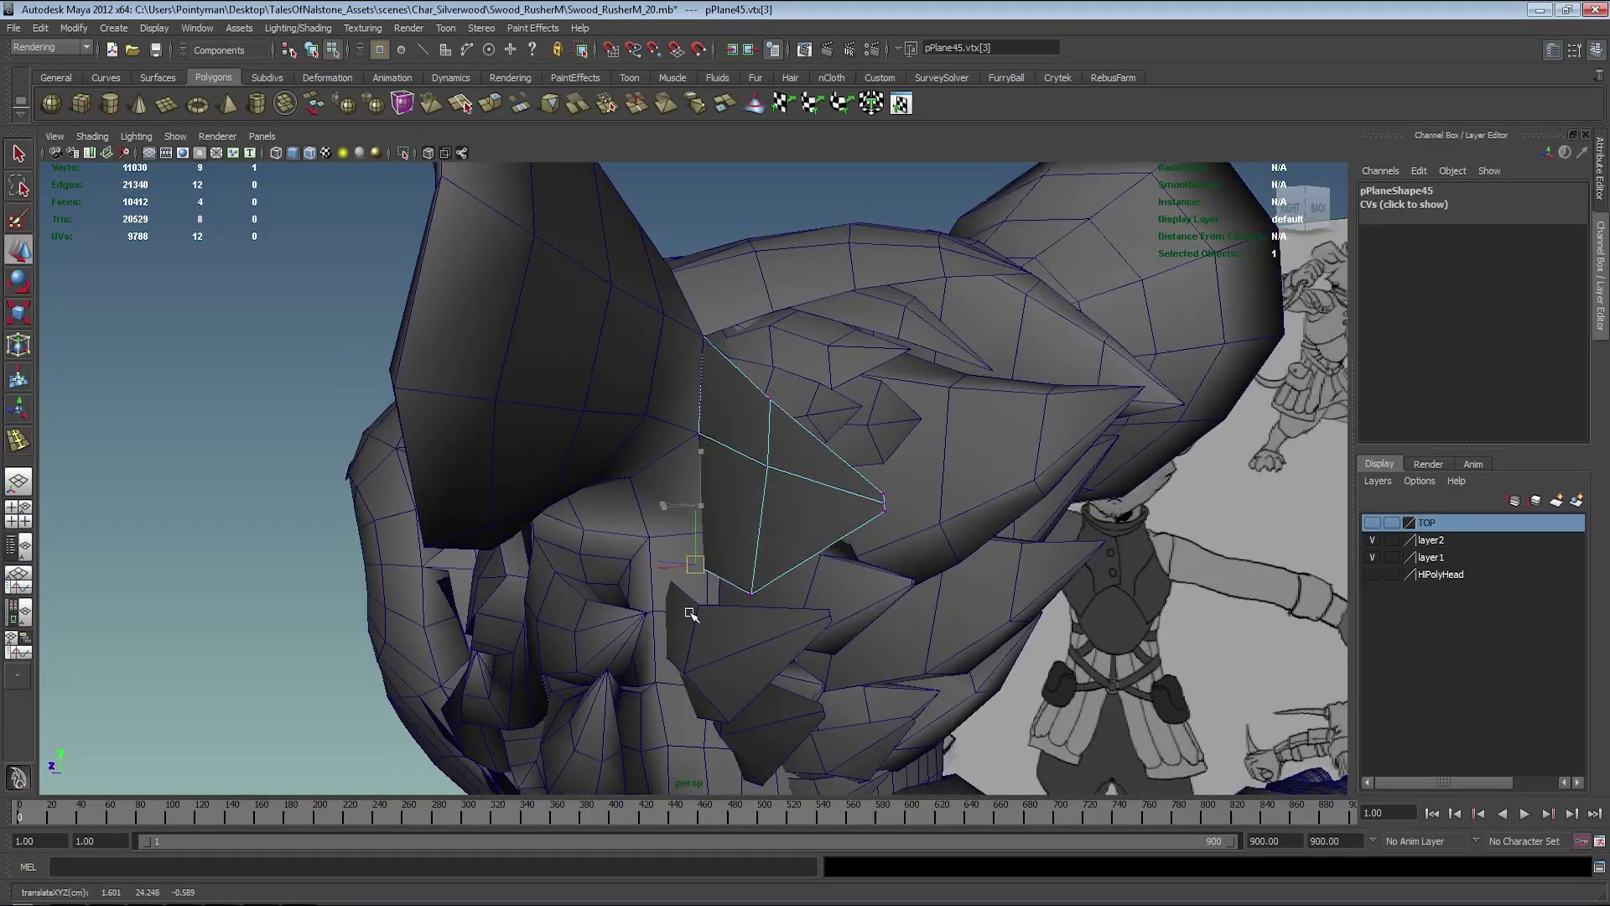
mouse_move(691, 610)
alt+mouse_down()
mouse_move(851, 618)
mouse_move(646, 593)
alt+mouse_up()
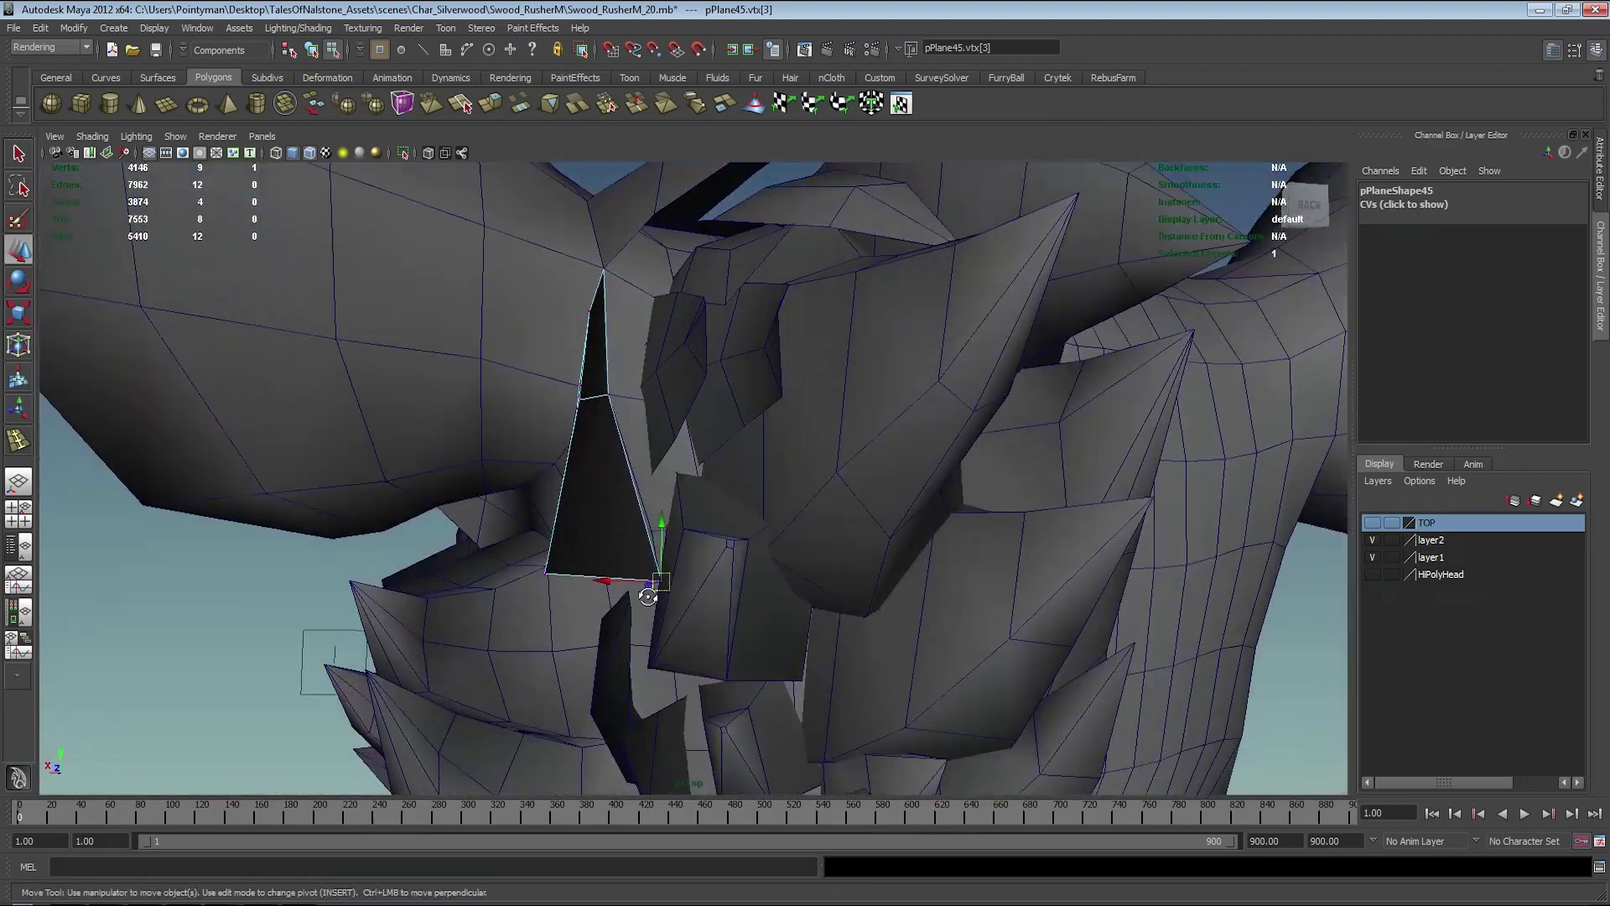
mouse_move(647, 593)
alt+right_down()
mouse_move(715, 587)
mouse_move(734, 371)
alt+right_up()
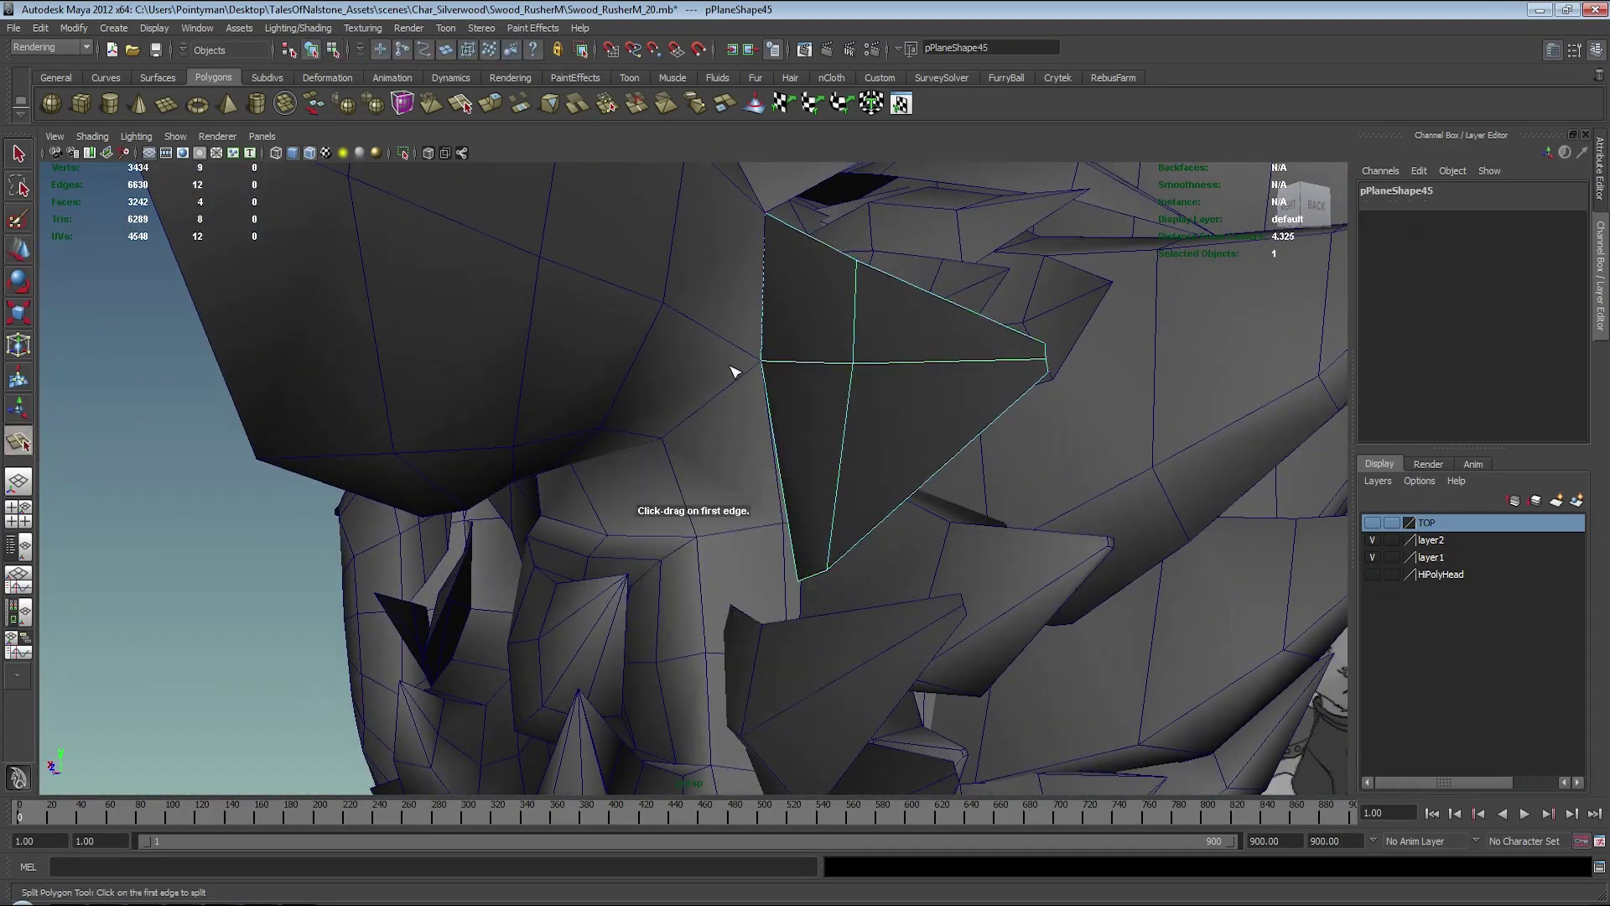
- Split a new edge across the head face with the Split Polygon Tool
click(741, 396)
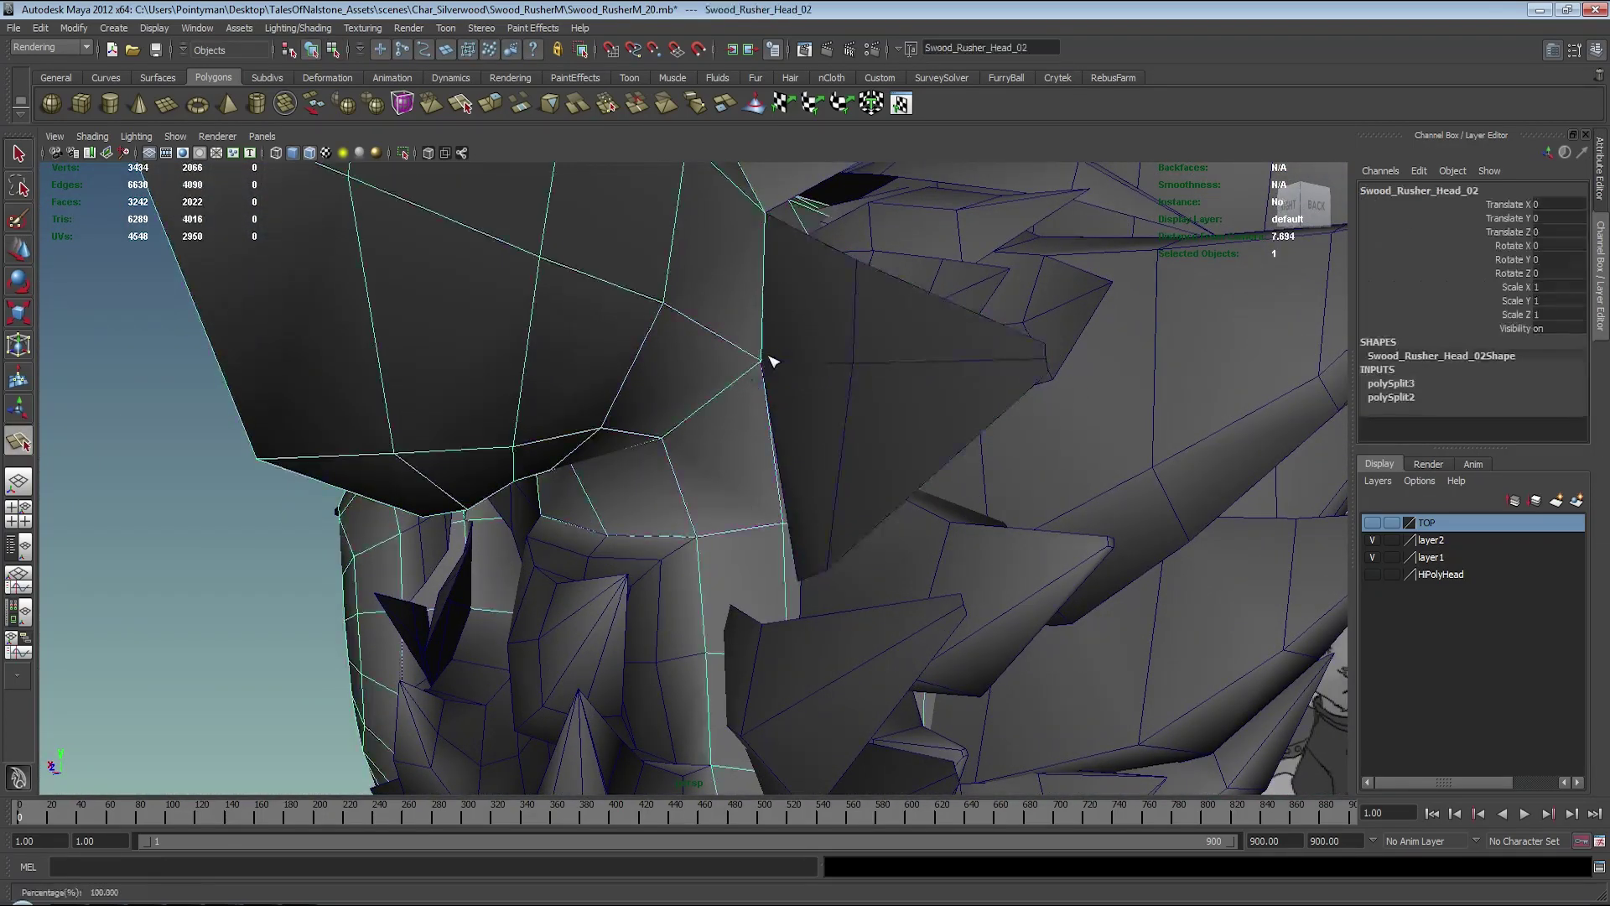
click(696, 535)
click(762, 431)
key(w)
- Snap pPlane45's lower corner vertex onto a head vertex with V and a middle-drag
click(840, 406)
alt+drag(840, 406, 848, 478)
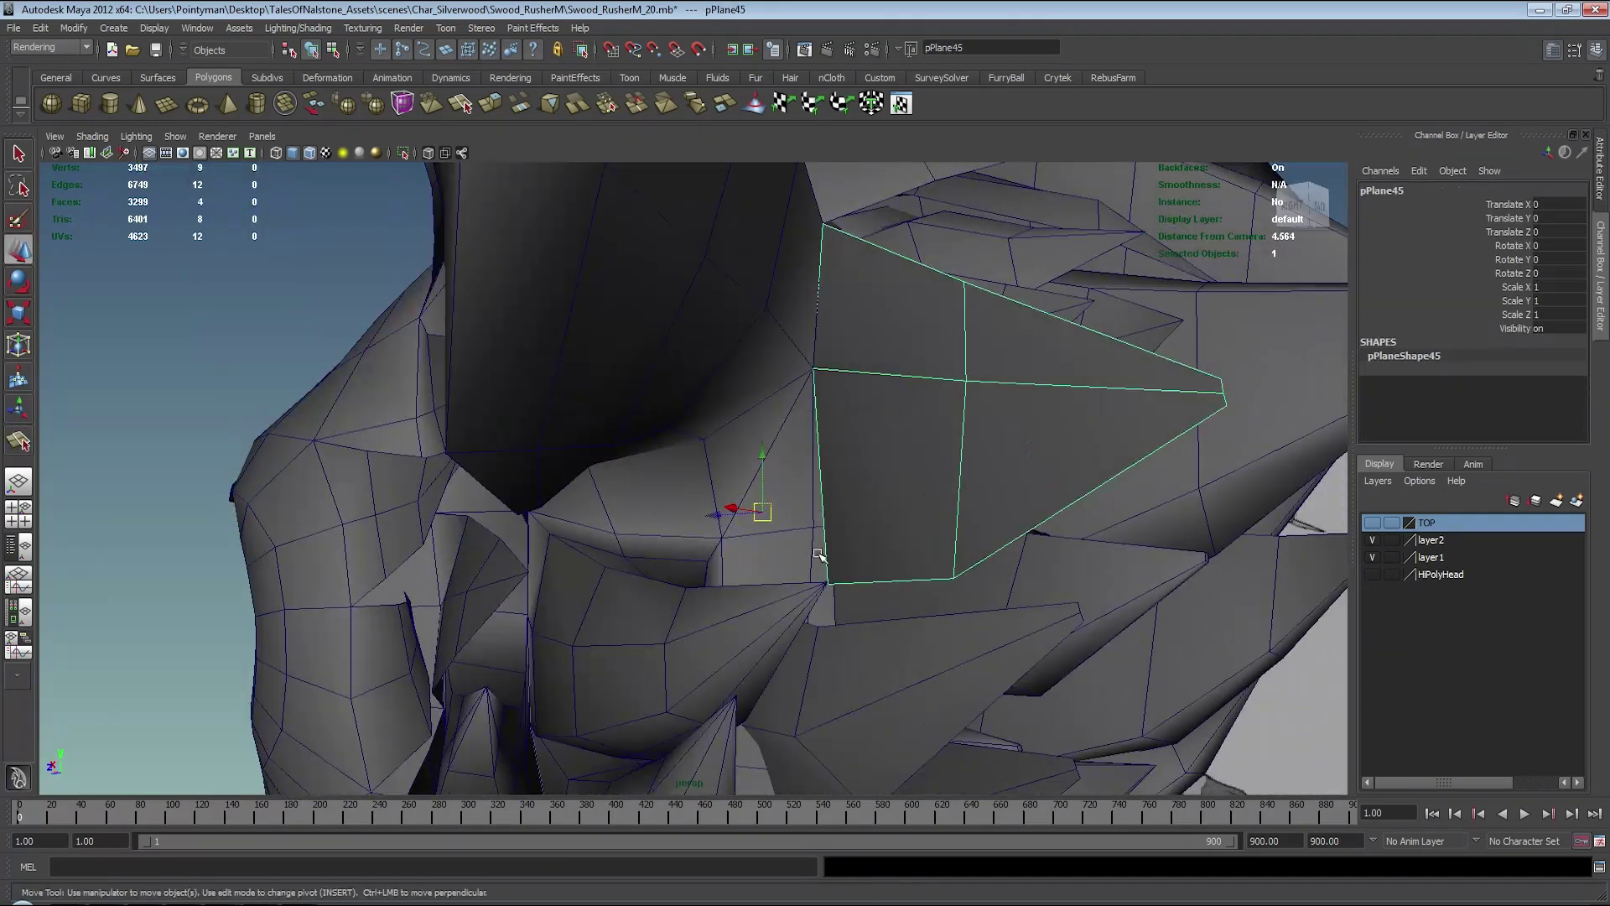
key(F8)
click(830, 584)
alt+drag(832, 585, 796, 575)
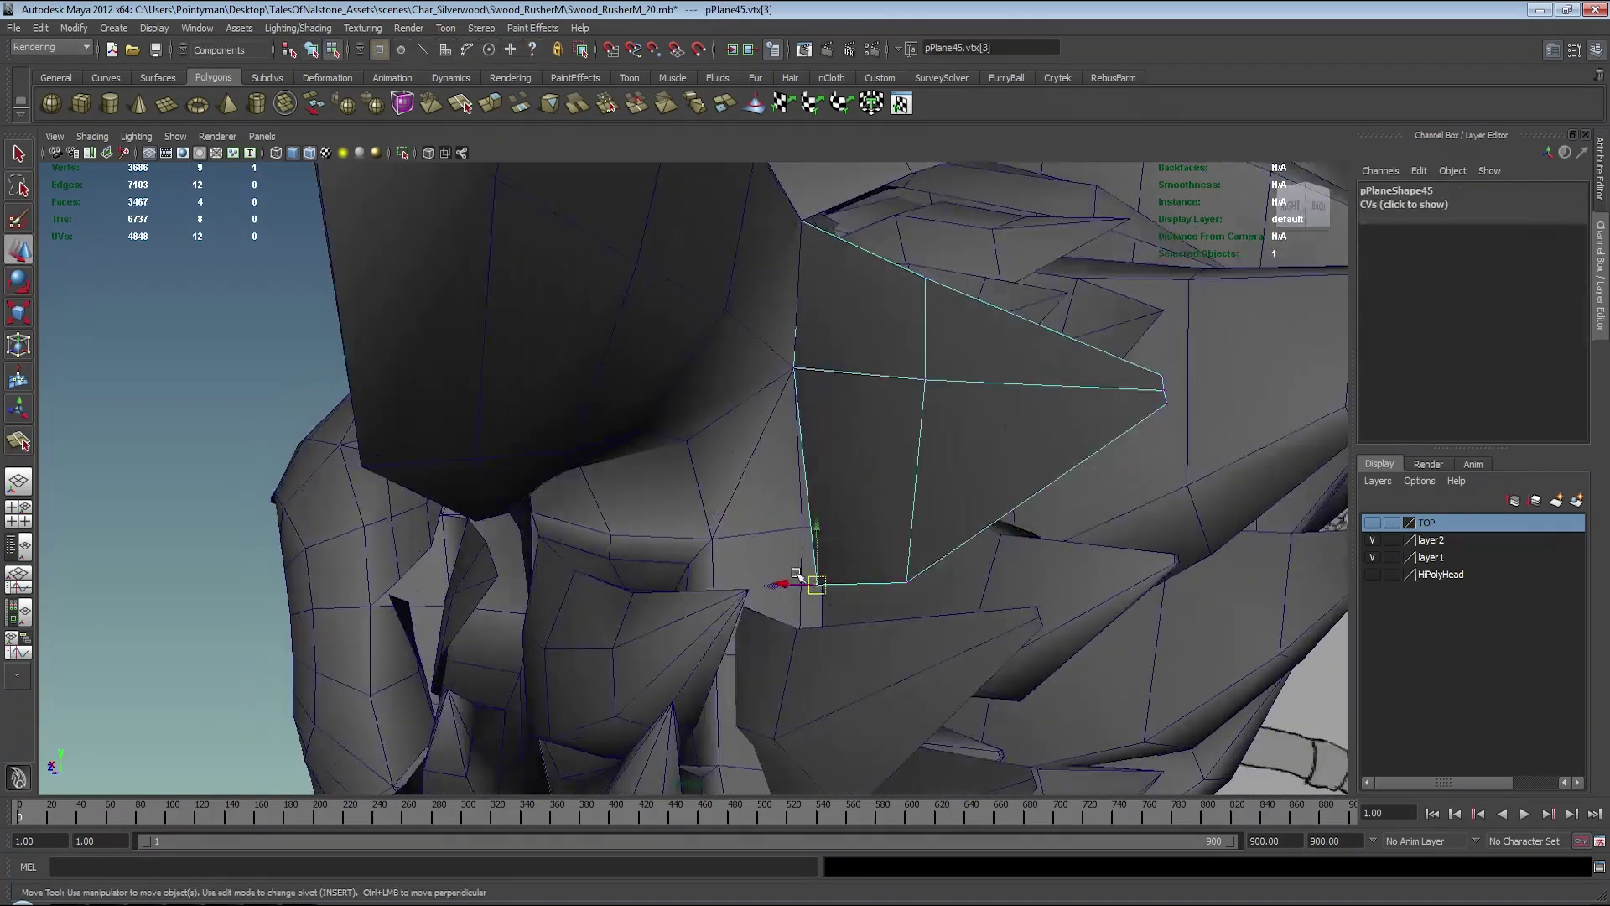
middle_click(712, 536)
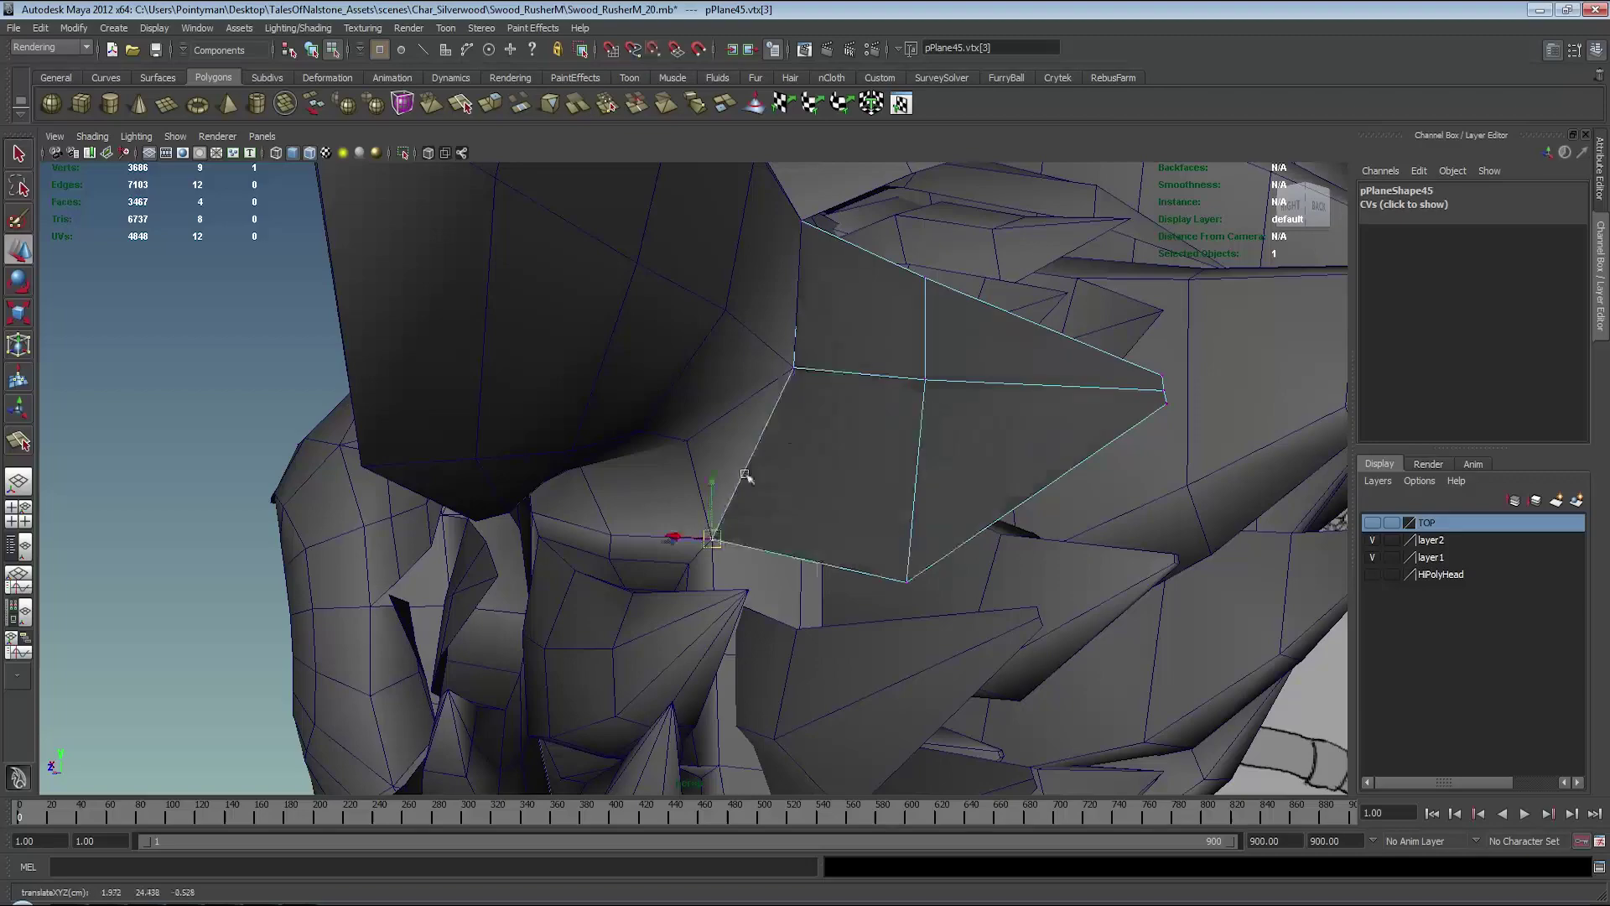
- Slide another pPlane45 corner vertex down to tuck the card against the cheek
mouse_move(744, 475)
alt+mouse_down()
mouse_move(884, 445)
mouse_move(730, 435)
mouse_move(797, 486)
alt+mouse_up()
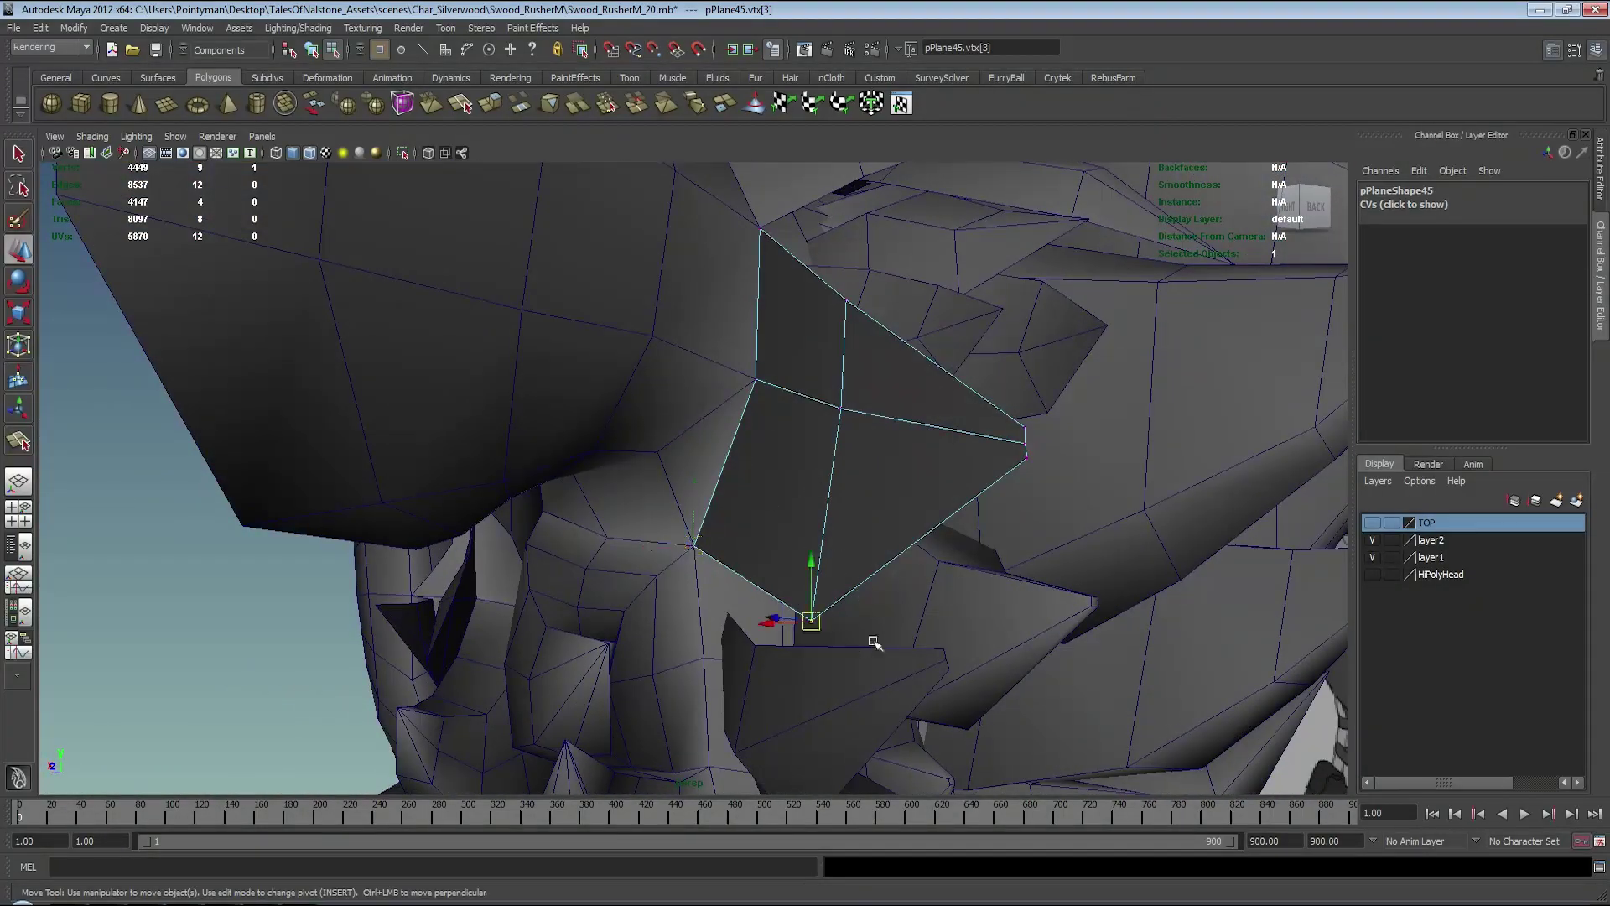
alt+drag(874, 643, 914, 503)
click(928, 435)
mouse_move(928, 435)
alt+mouse_down()
mouse_move(963, 539)
mouse_move(946, 550)
mouse_move(954, 575)
alt+mouse_up()
middle_drag(954, 575, 968, 604)
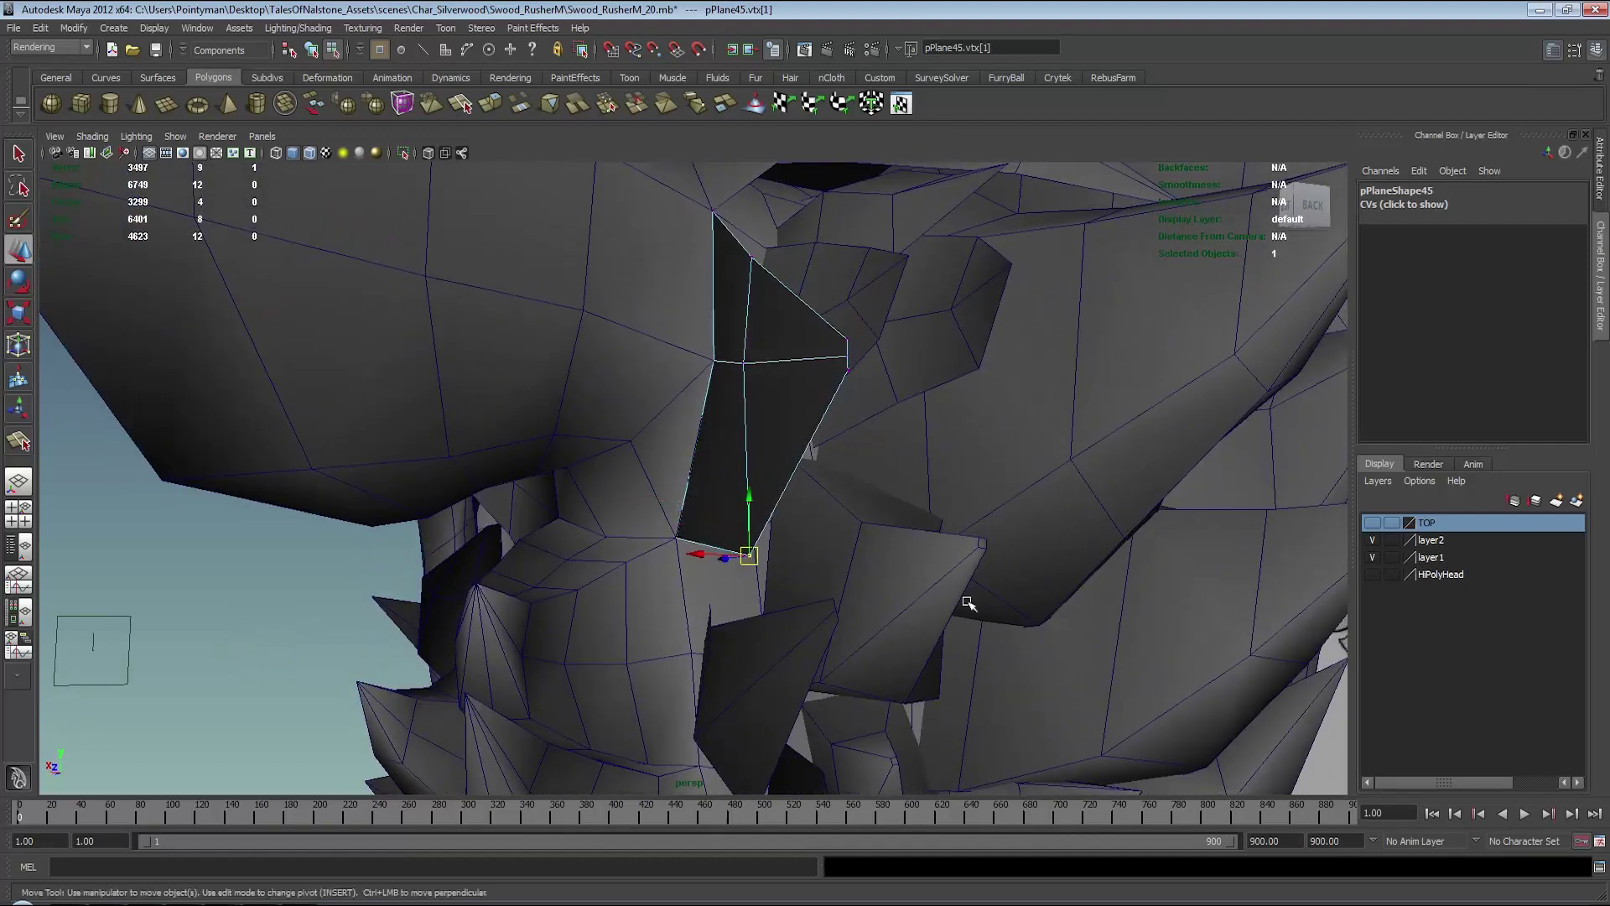
alt+drag(969, 604, 985, 600)
shift+right_drag(898, 428, 797, 472)
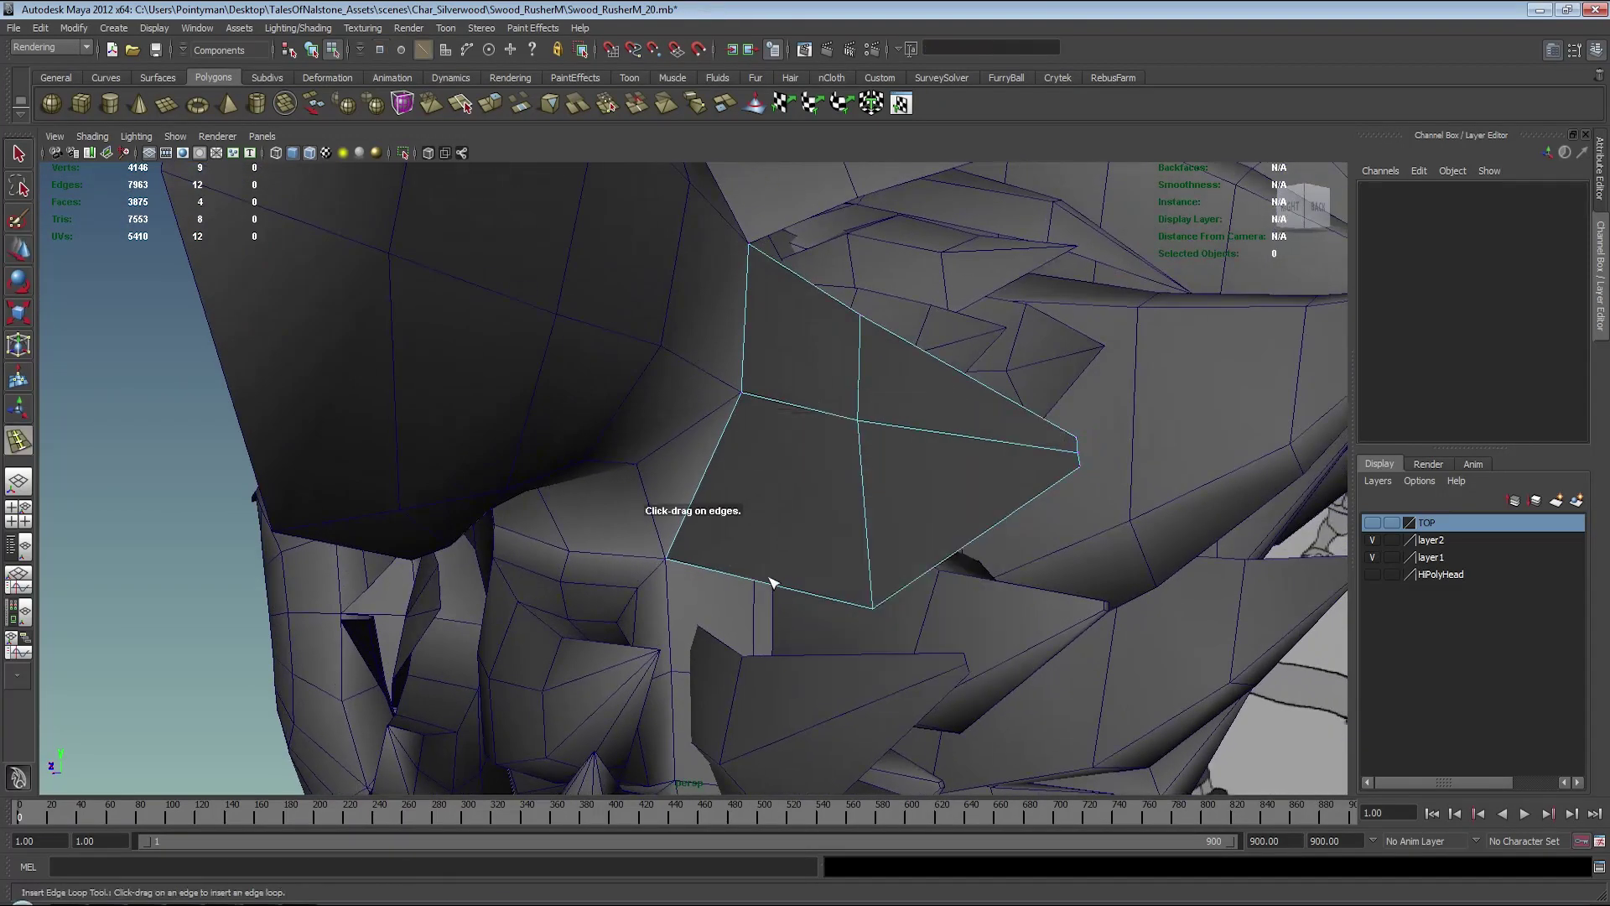
- Insert two edge loops across the pPlane45 fur card
drag(771, 581, 811, 590)
key(w)
drag(962, 554, 1028, 550)
middle_drag(1028, 550, 1040, 580)
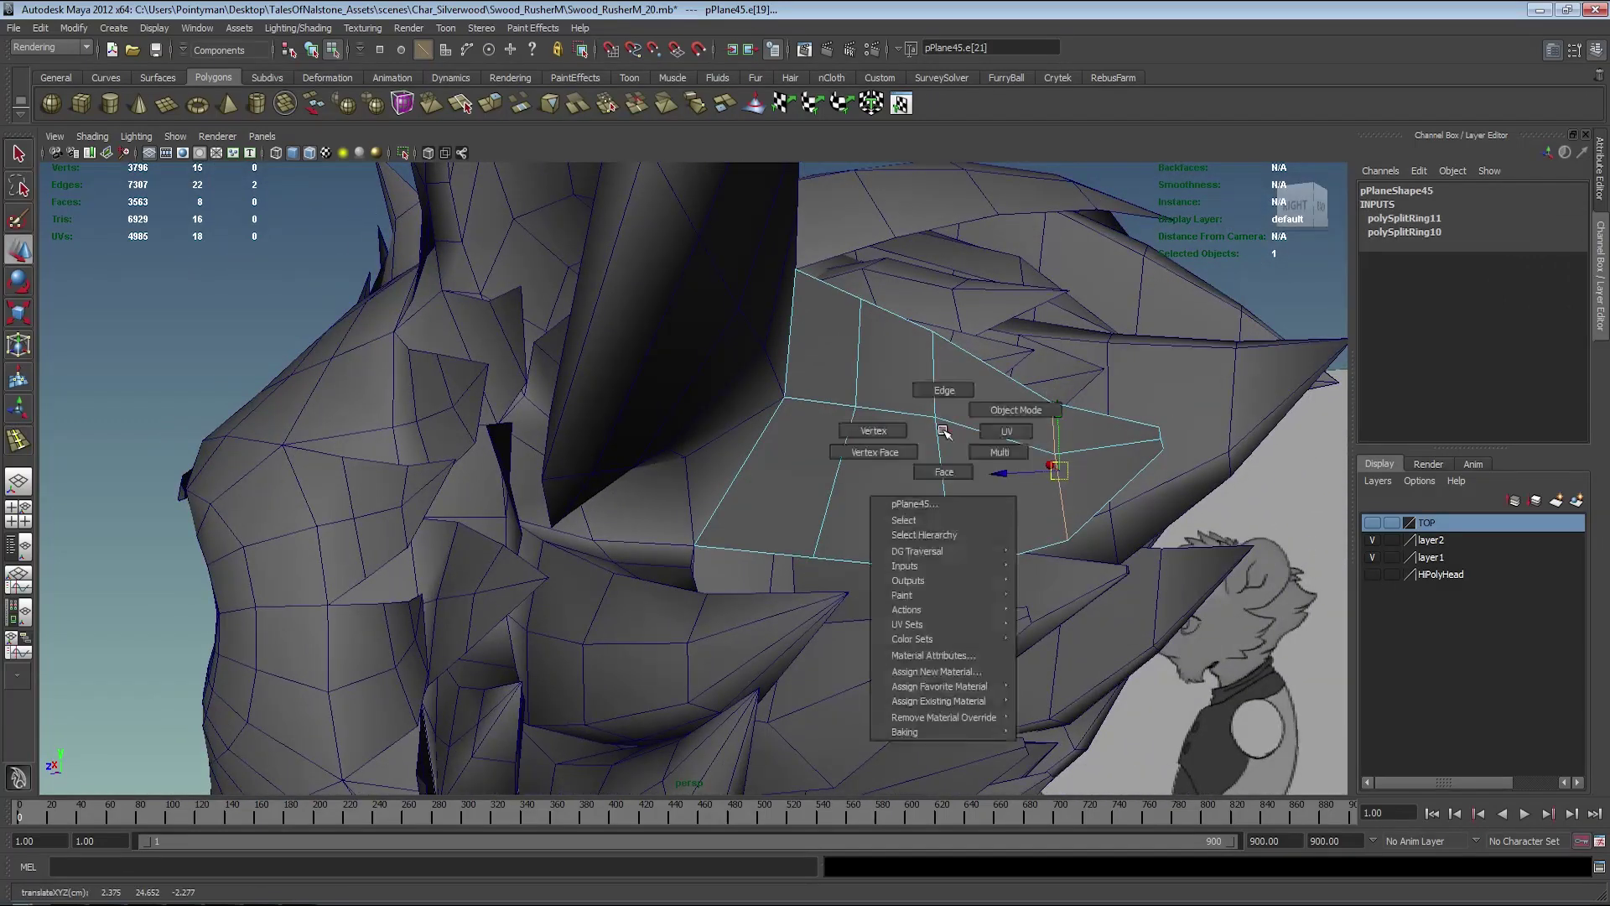
- Move the card's vertices, lowering the tip and top vertices to curve it along the head
right_drag(948, 425, 944, 386)
click(855, 418)
click(935, 417)
middle_drag(963, 457, 967, 478)
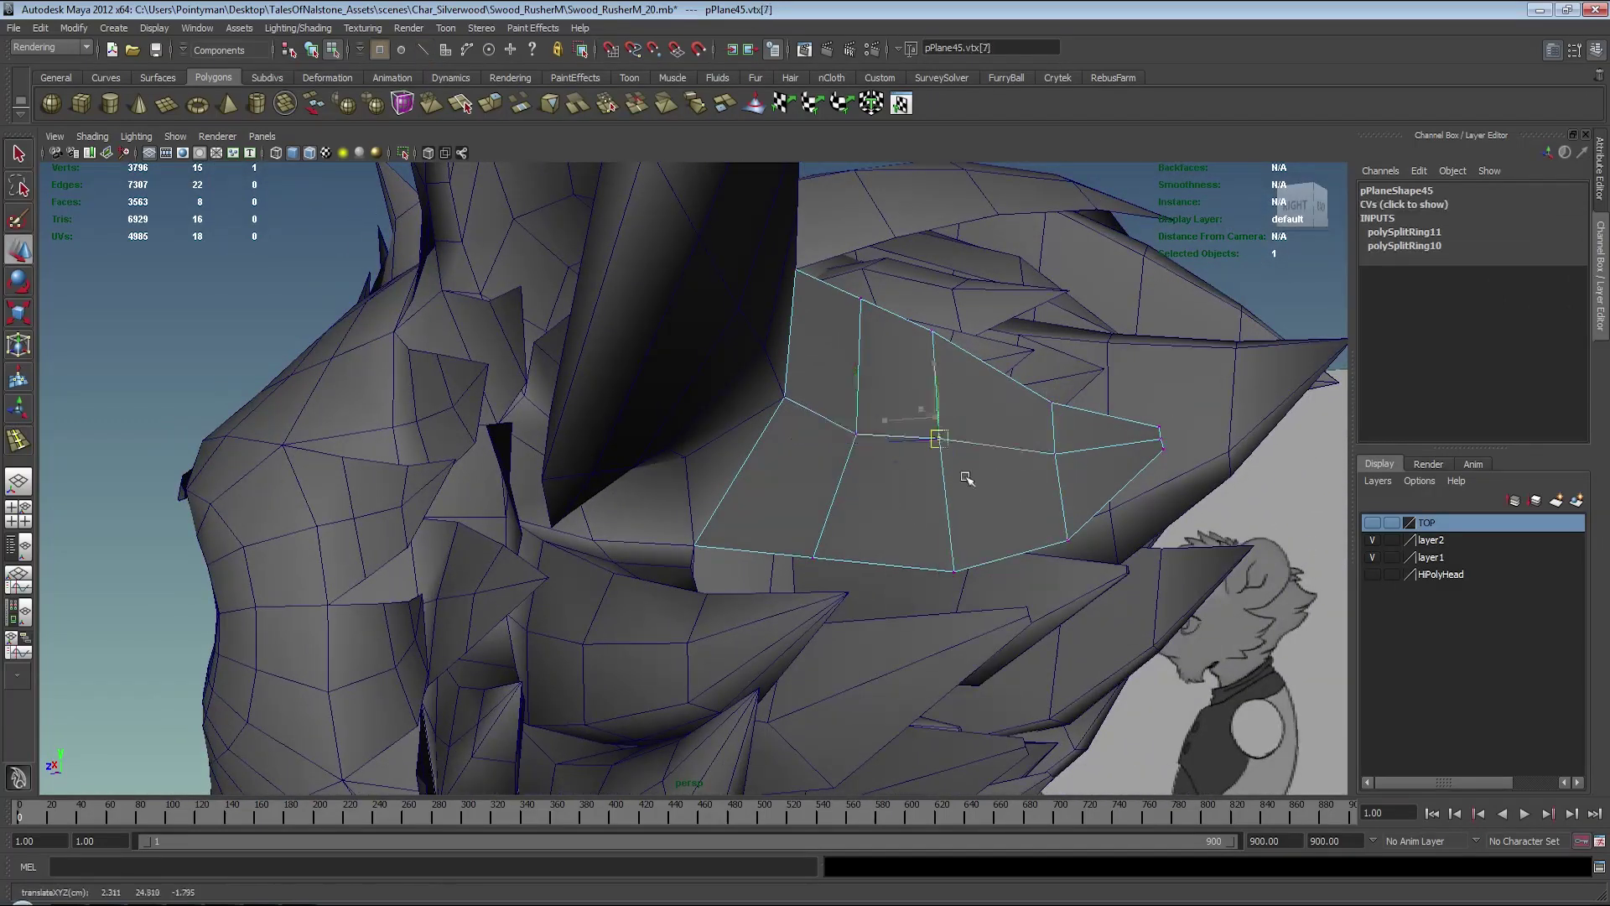
click(1055, 455)
middle_drag(1066, 485, 1067, 493)
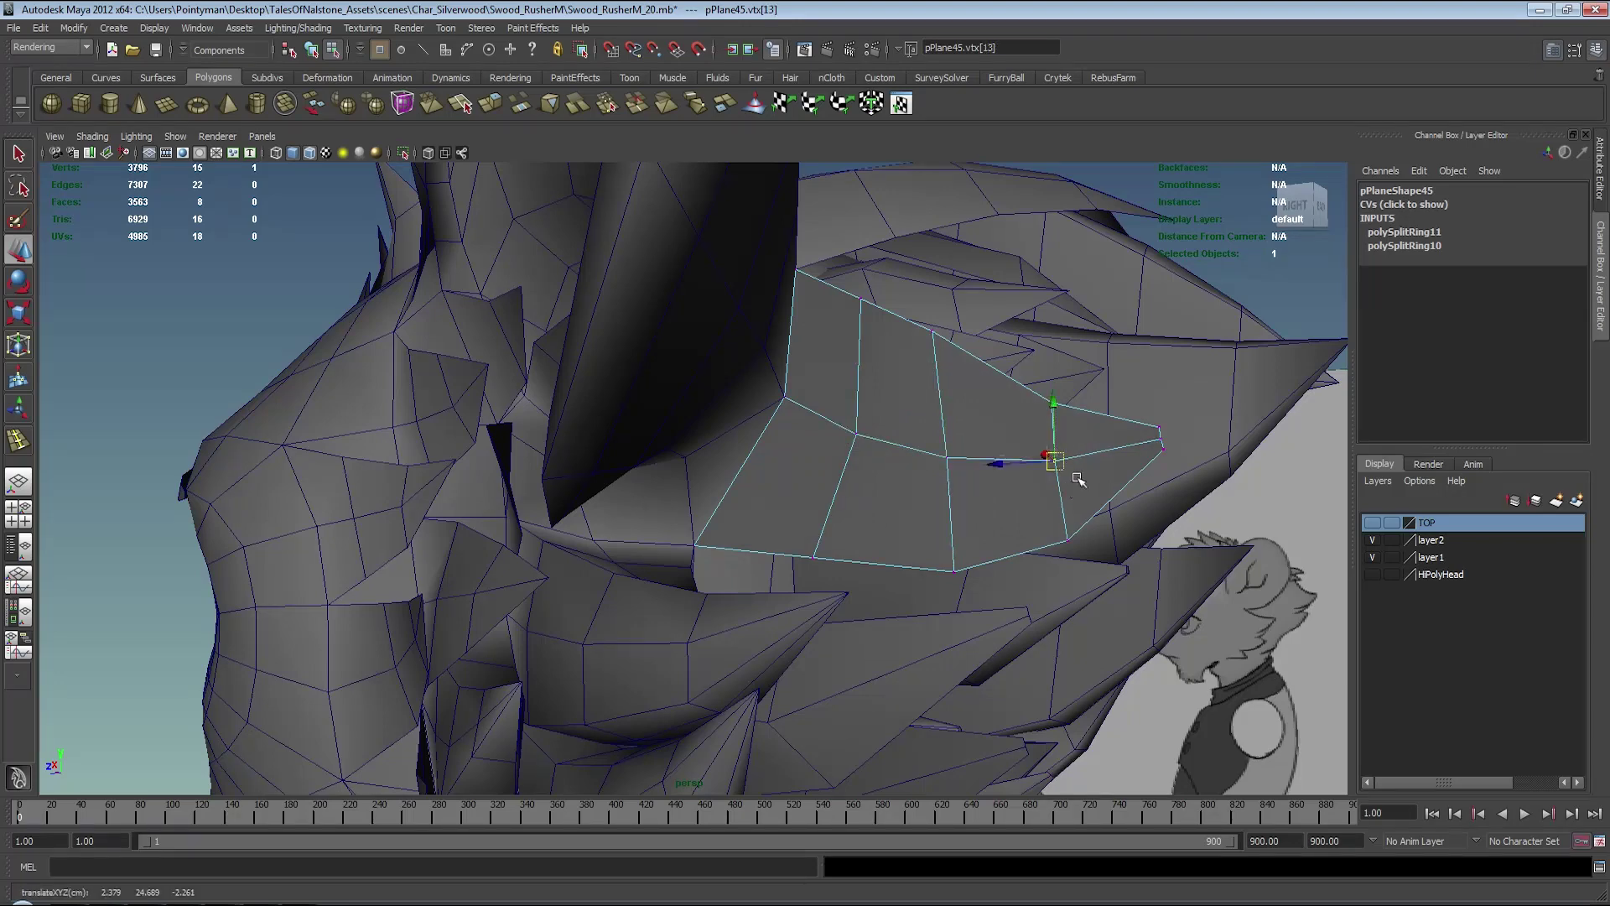
click(934, 332)
middle_drag(963, 376, 983, 411)
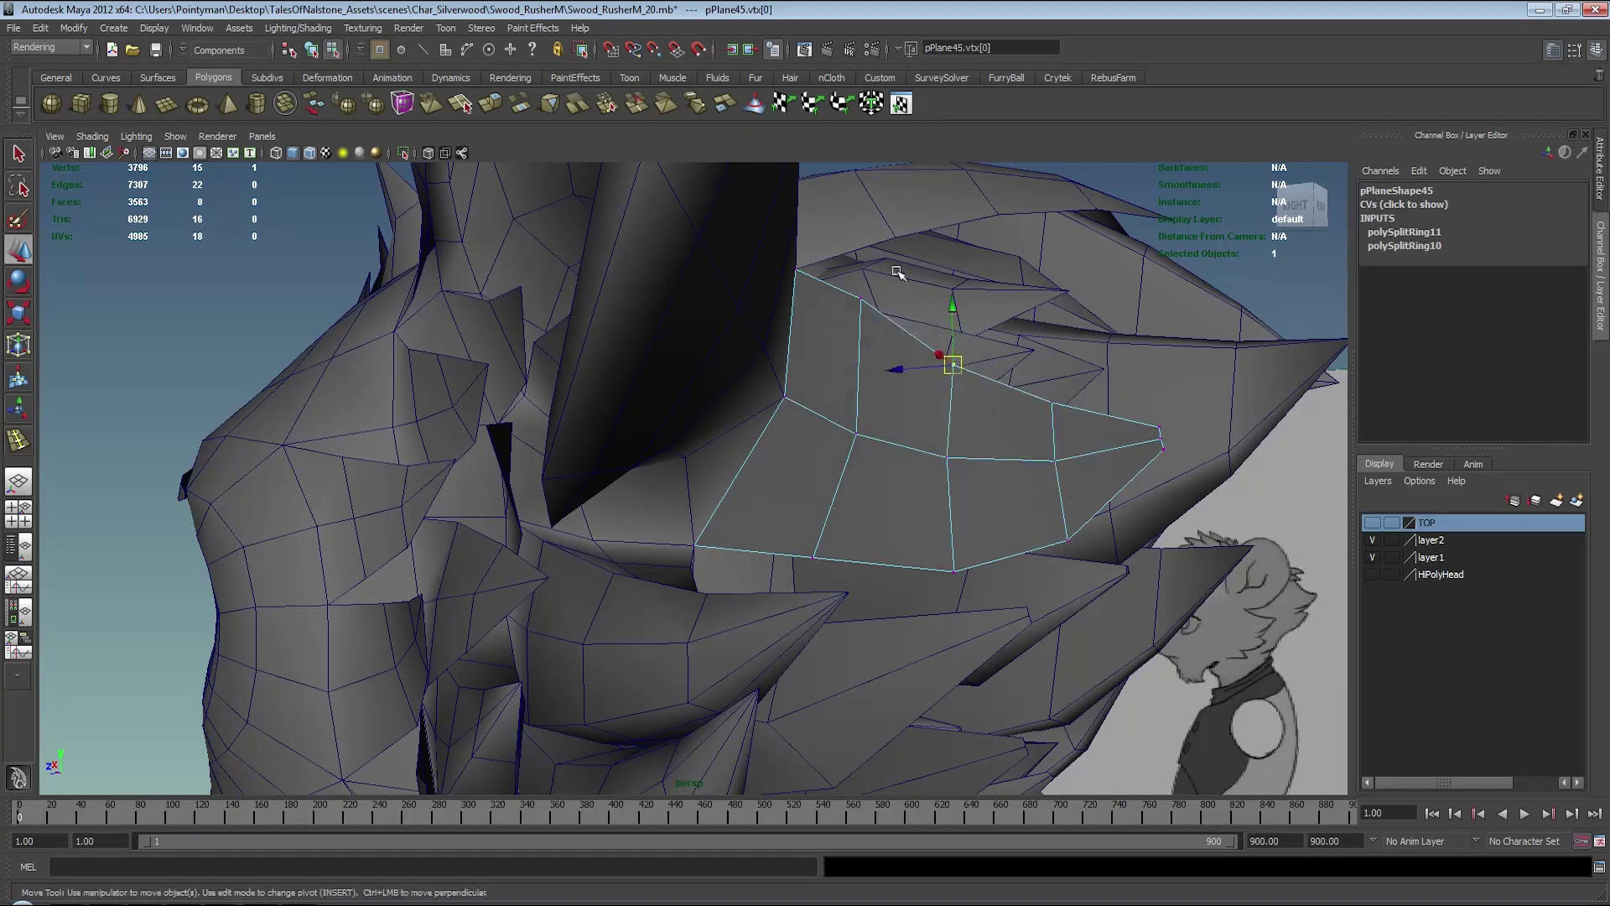
click(860, 299)
- Delete the two unwanted vertices from the fur card
mouse_move(930, 384)
alt+mouse_down()
mouse_move(818, 417)
mouse_move(729, 402)
mouse_move(773, 407)
mouse_move(697, 418)
alt+mouse_up()
alt+drag(786, 485, 709, 356)
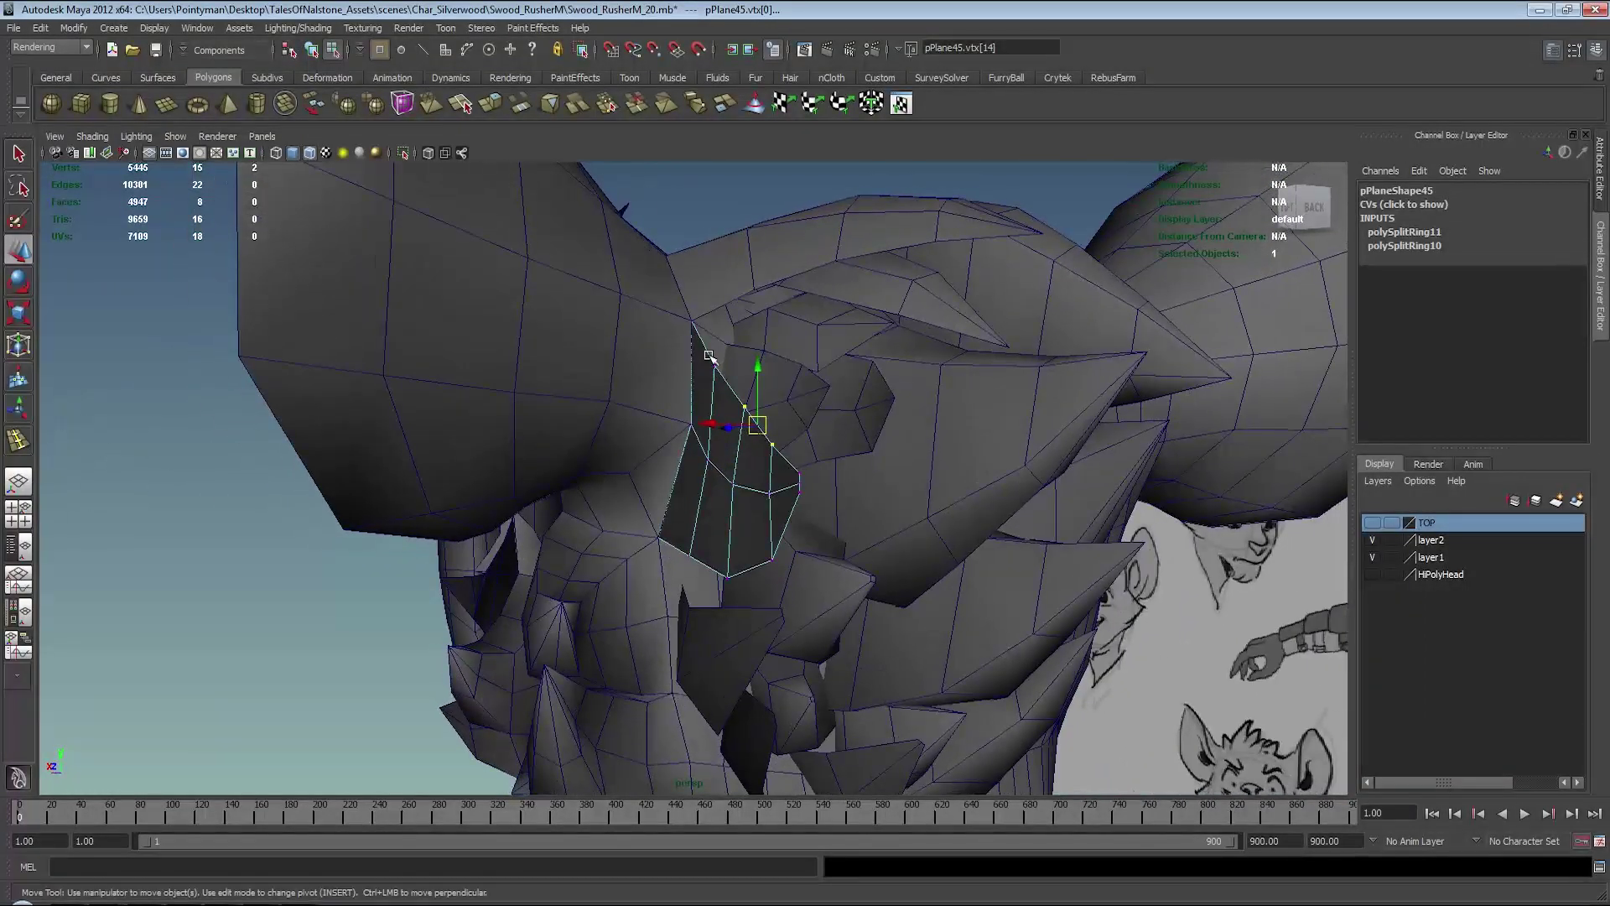
mouse_move(677, 543)
alt+mouse_down()
mouse_move(762, 618)
mouse_move(783, 593)
mouse_move(797, 504)
mouse_move(810, 556)
mouse_move(856, 550)
mouse_move(798, 554)
mouse_move(989, 557)
mouse_move(848, 546)
mouse_move(935, 552)
mouse_move(954, 472)
alt+mouse_up()
key(Delete)
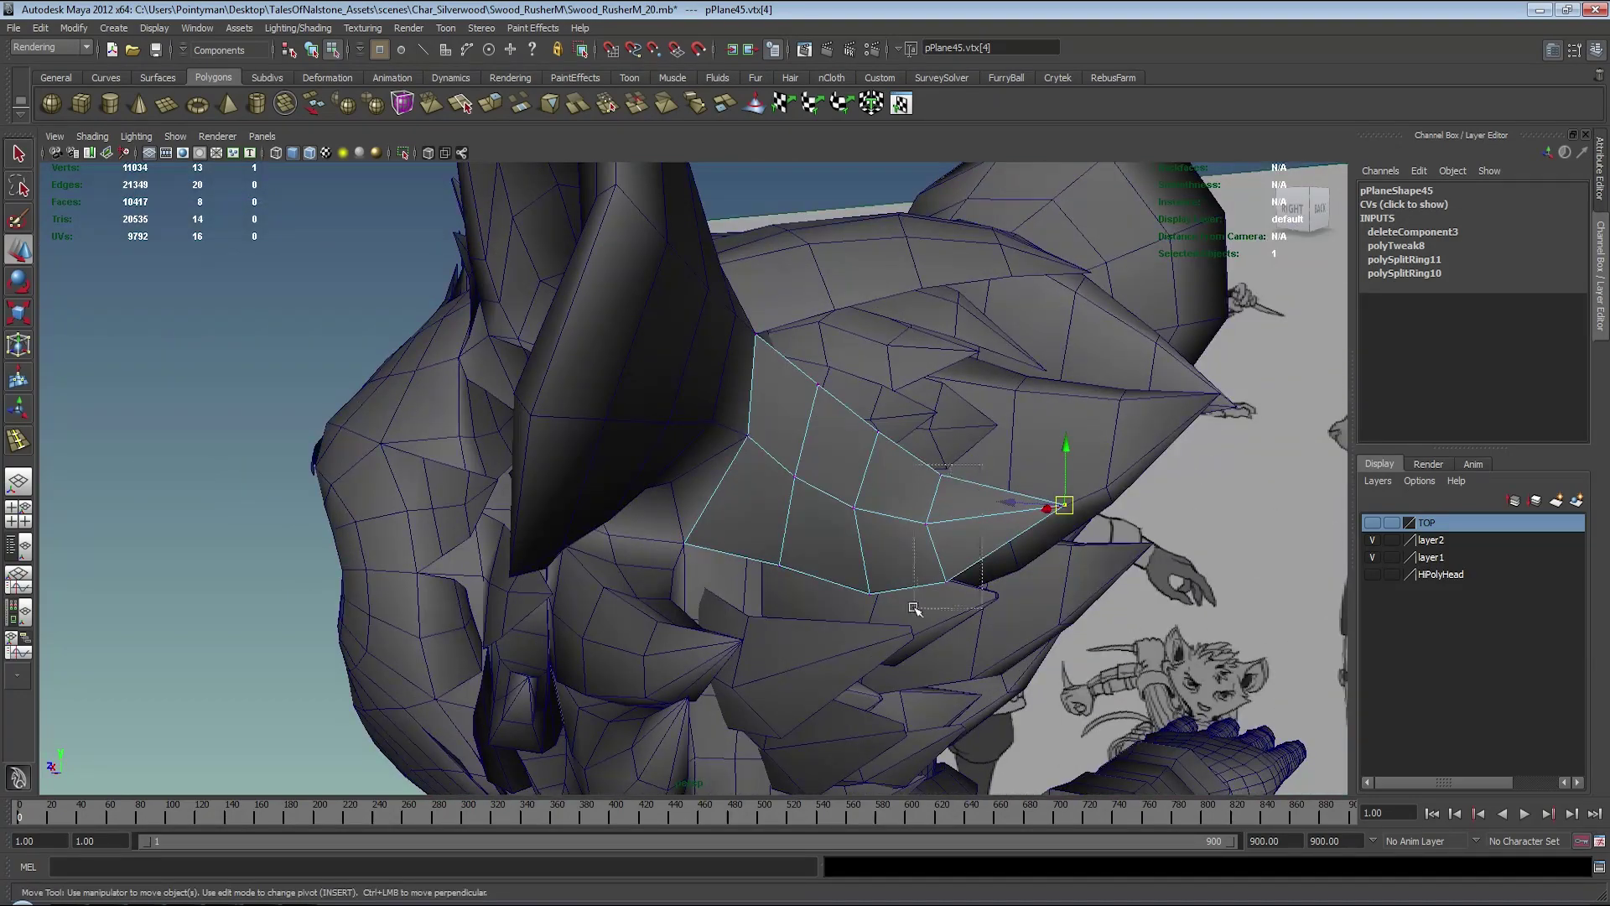
- Select several vertices along the card's lower edge
mouse_move(915, 608)
alt+mouse_down()
mouse_move(766, 586)
mouse_move(873, 571)
mouse_move(948, 447)
alt+mouse_up()
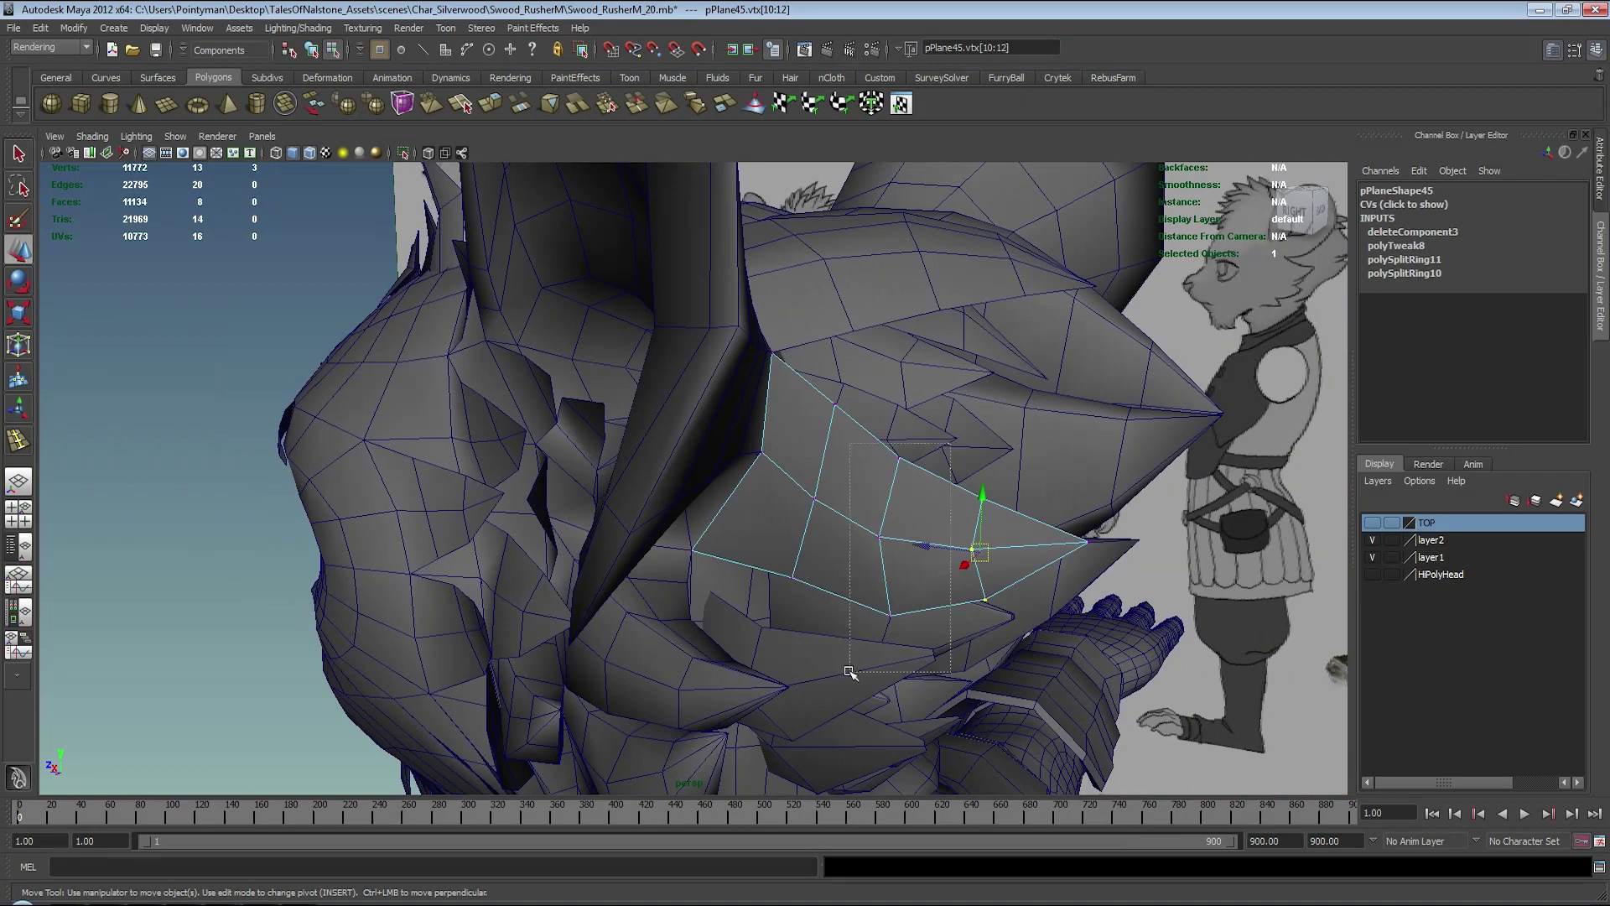
drag(850, 671, 848, 671)
mouse_move(848, 671)
alt+mouse_down()
mouse_move(777, 648)
mouse_move(759, 616)
mouse_move(806, 621)
mouse_move(729, 613)
alt+mouse_up()
click(729, 613)
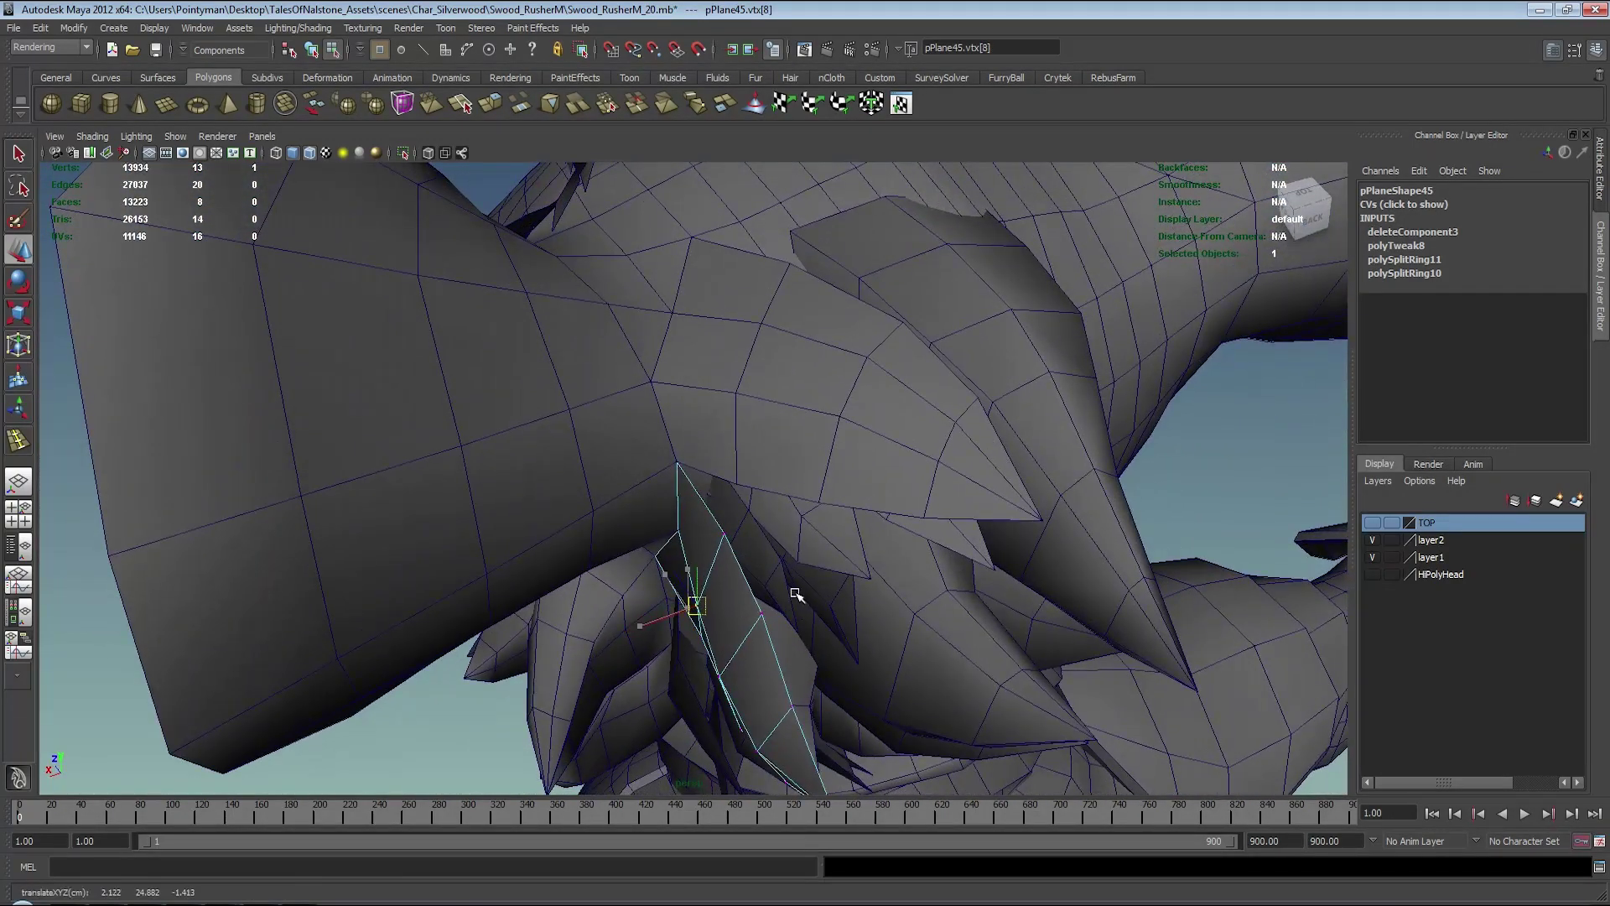
mouse_move(719, 673)
alt+mouse_down()
mouse_move(797, 621)
mouse_move(811, 629)
mouse_move(822, 600)
mouse_move(786, 686)
mouse_move(786, 662)
mouse_move(818, 659)
mouse_move(826, 387)
alt+mouse_up()
click(811, 629)
click(785, 686)
- Sculpt the pPlane45 fur card's surface with the Sculpt Geometry Tool
key(F8)
shift+right_click(826, 386)
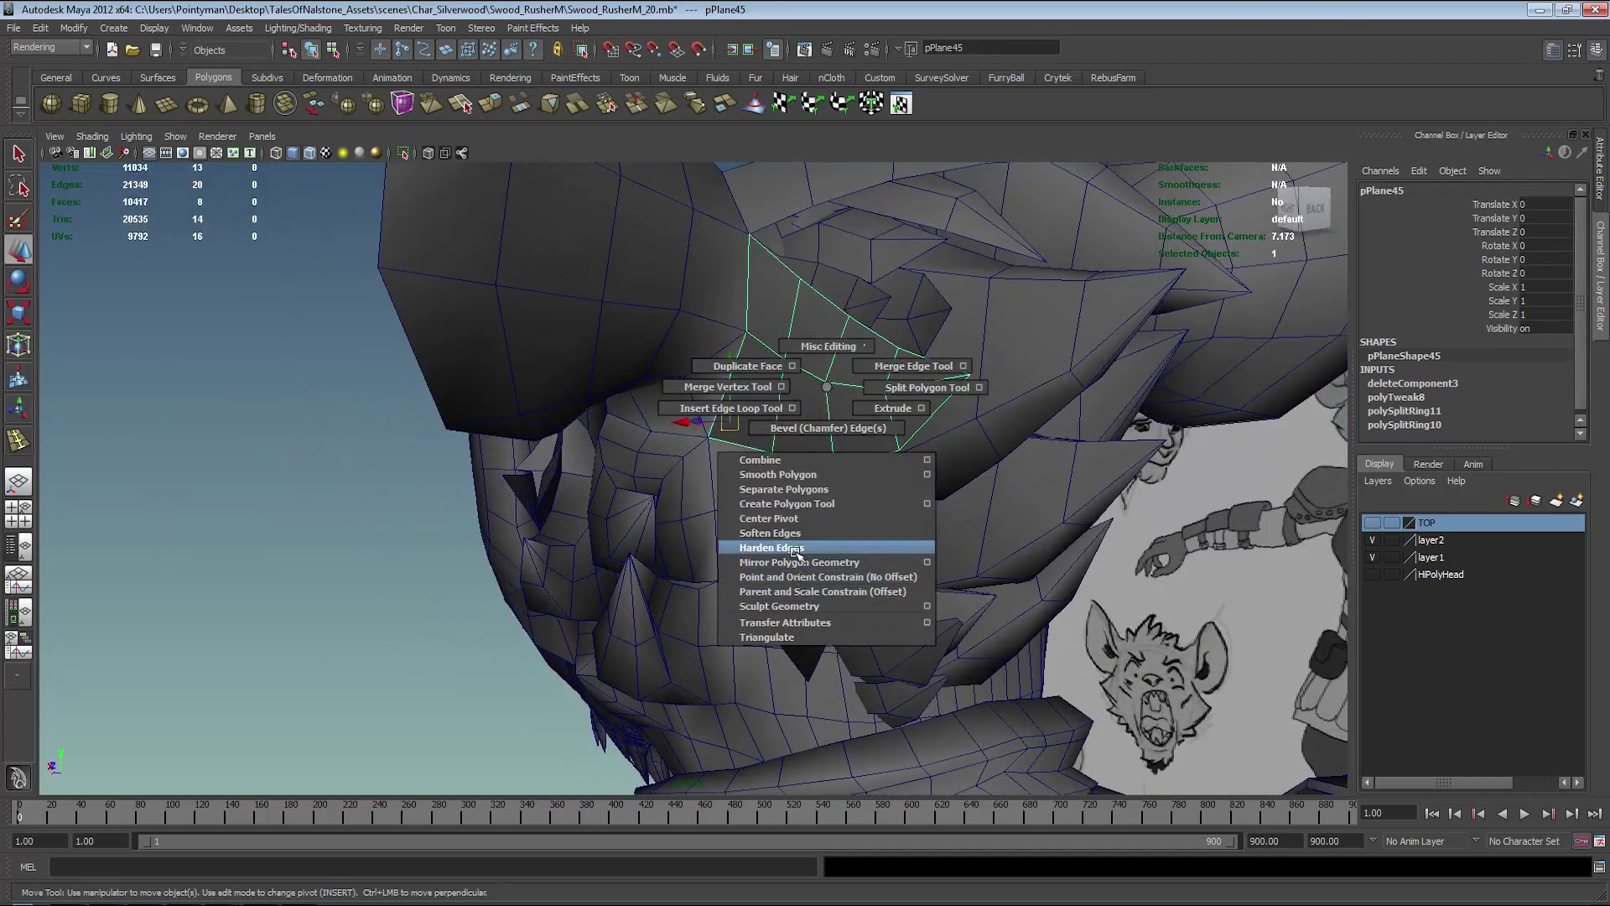
click(794, 607)
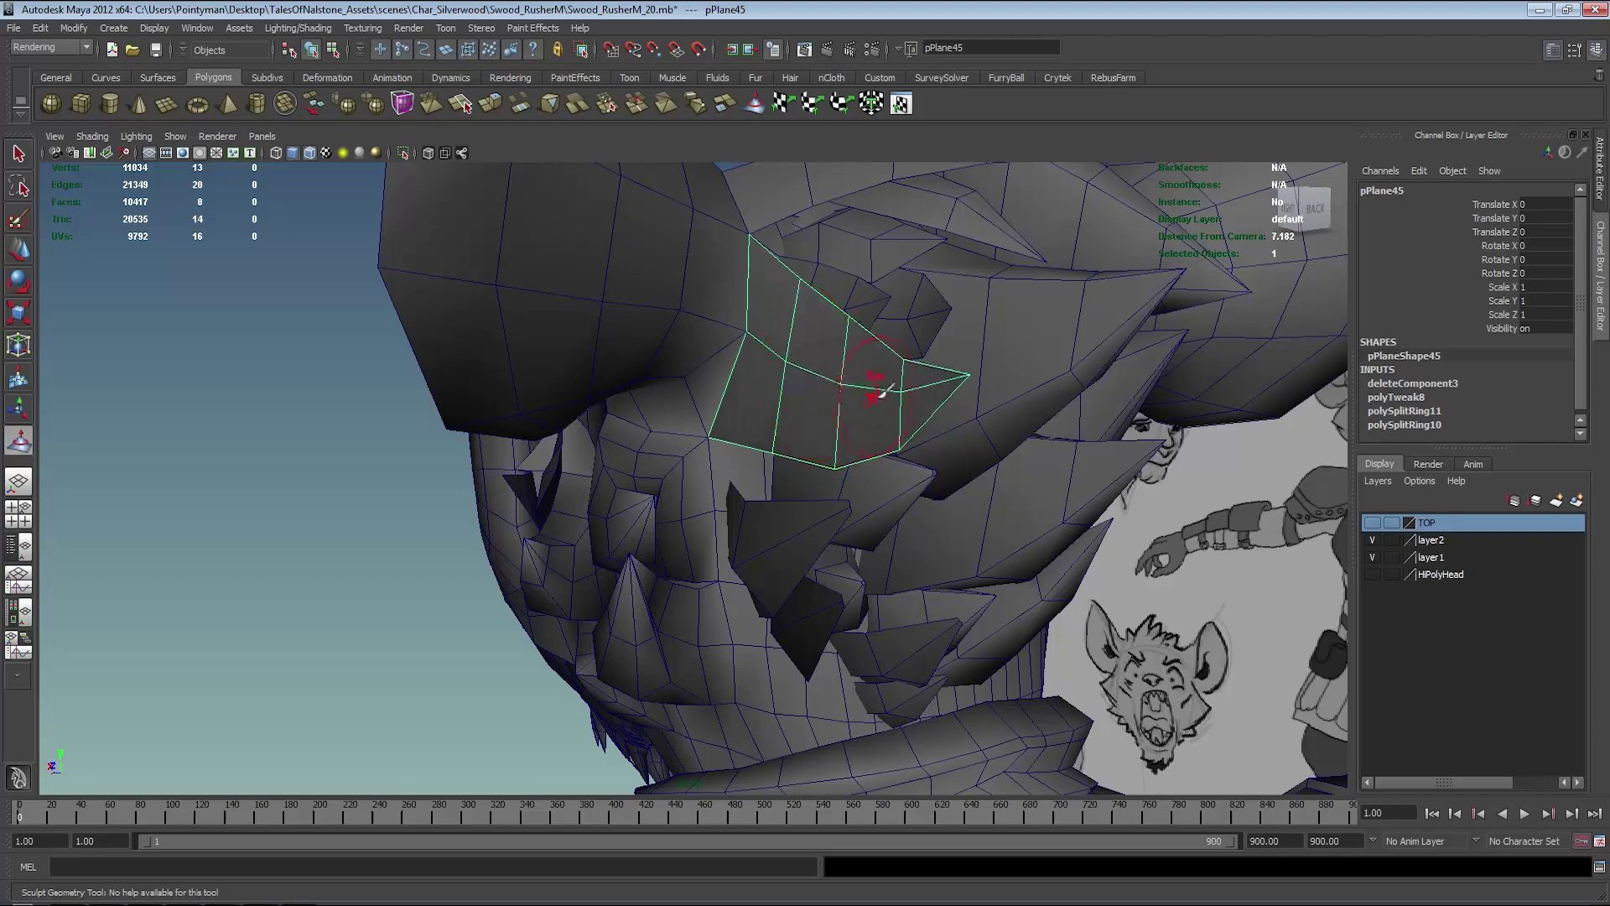
key(ctrl+z)
mouse_move(880, 390)
alt+mouse_down()
mouse_move(856, 374)
mouse_move(946, 356)
alt+mouse_up()
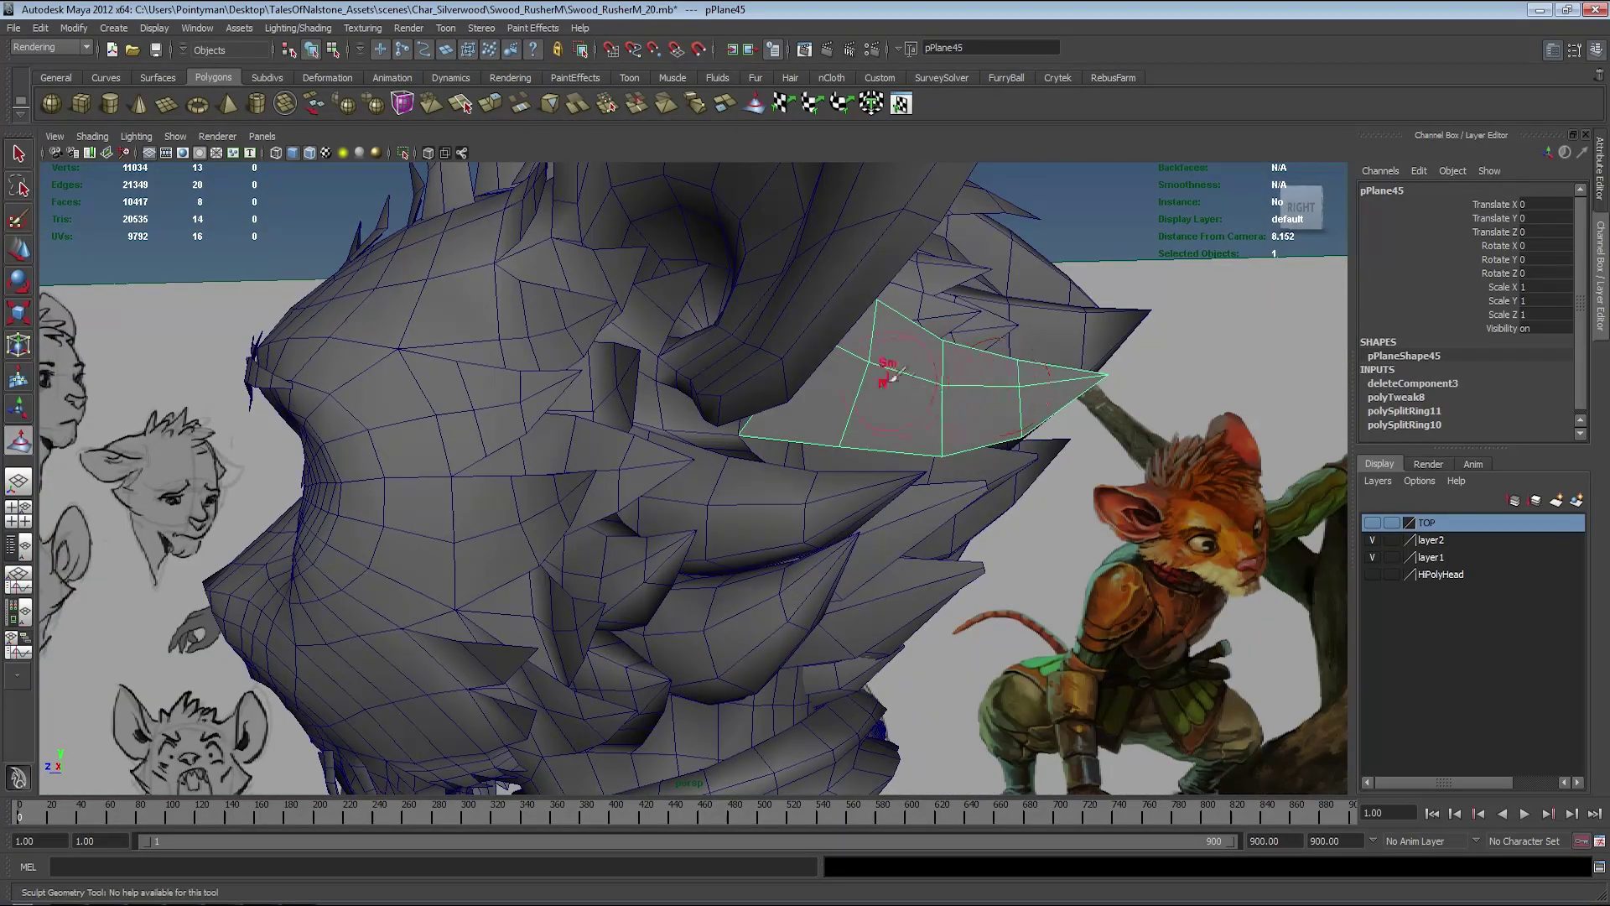
alt+drag(1040, 391, 880, 406)
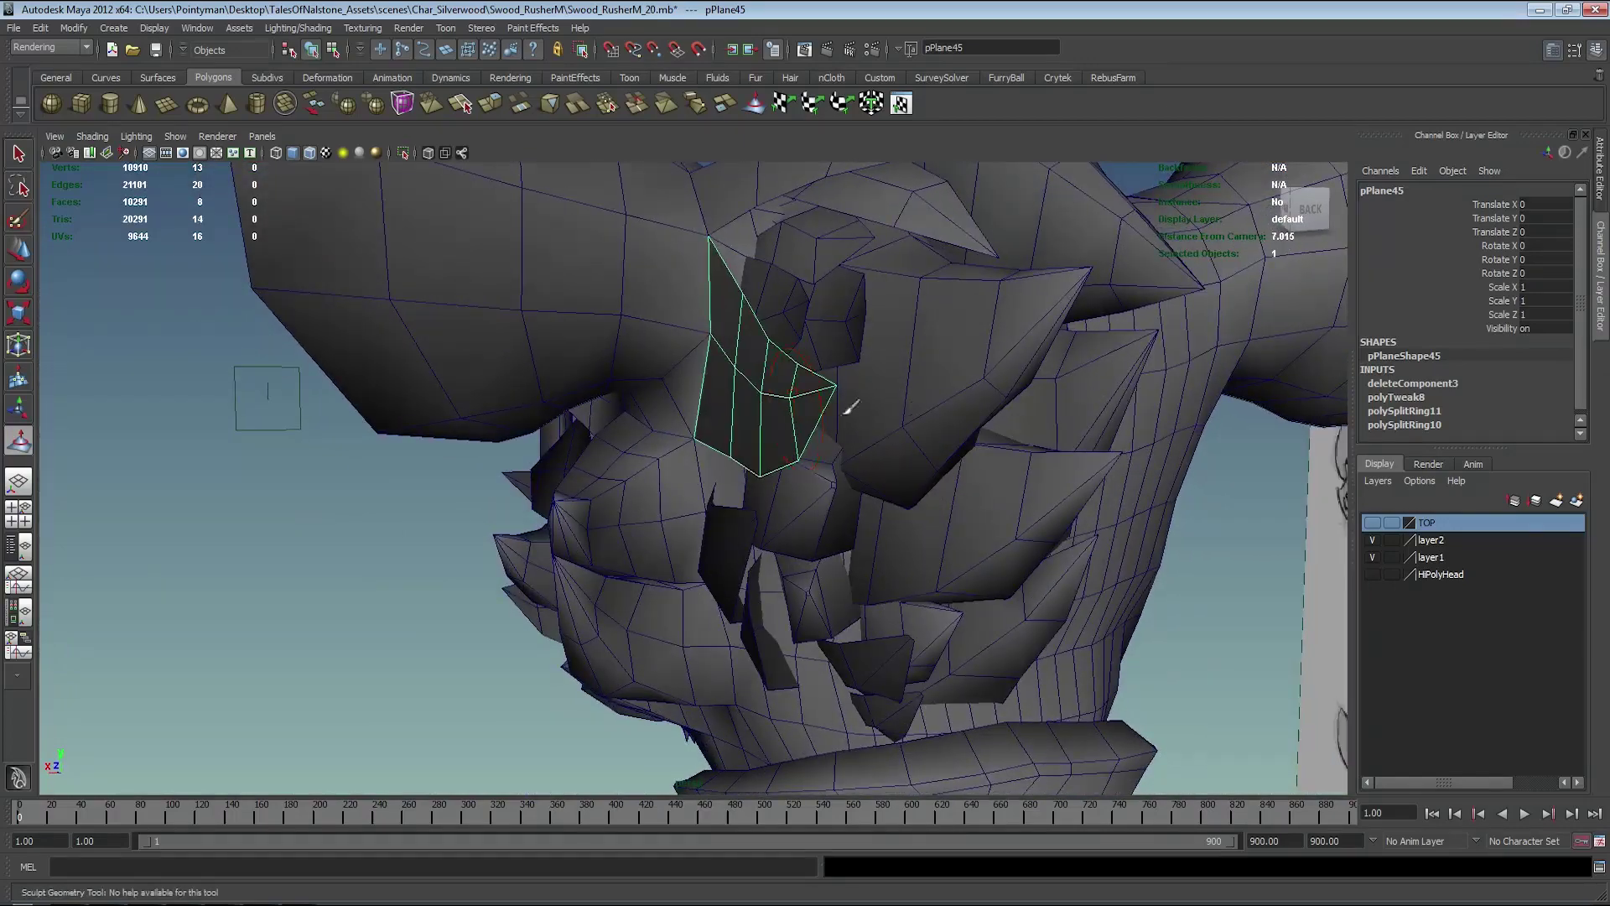
alt+drag(758, 430, 960, 406)
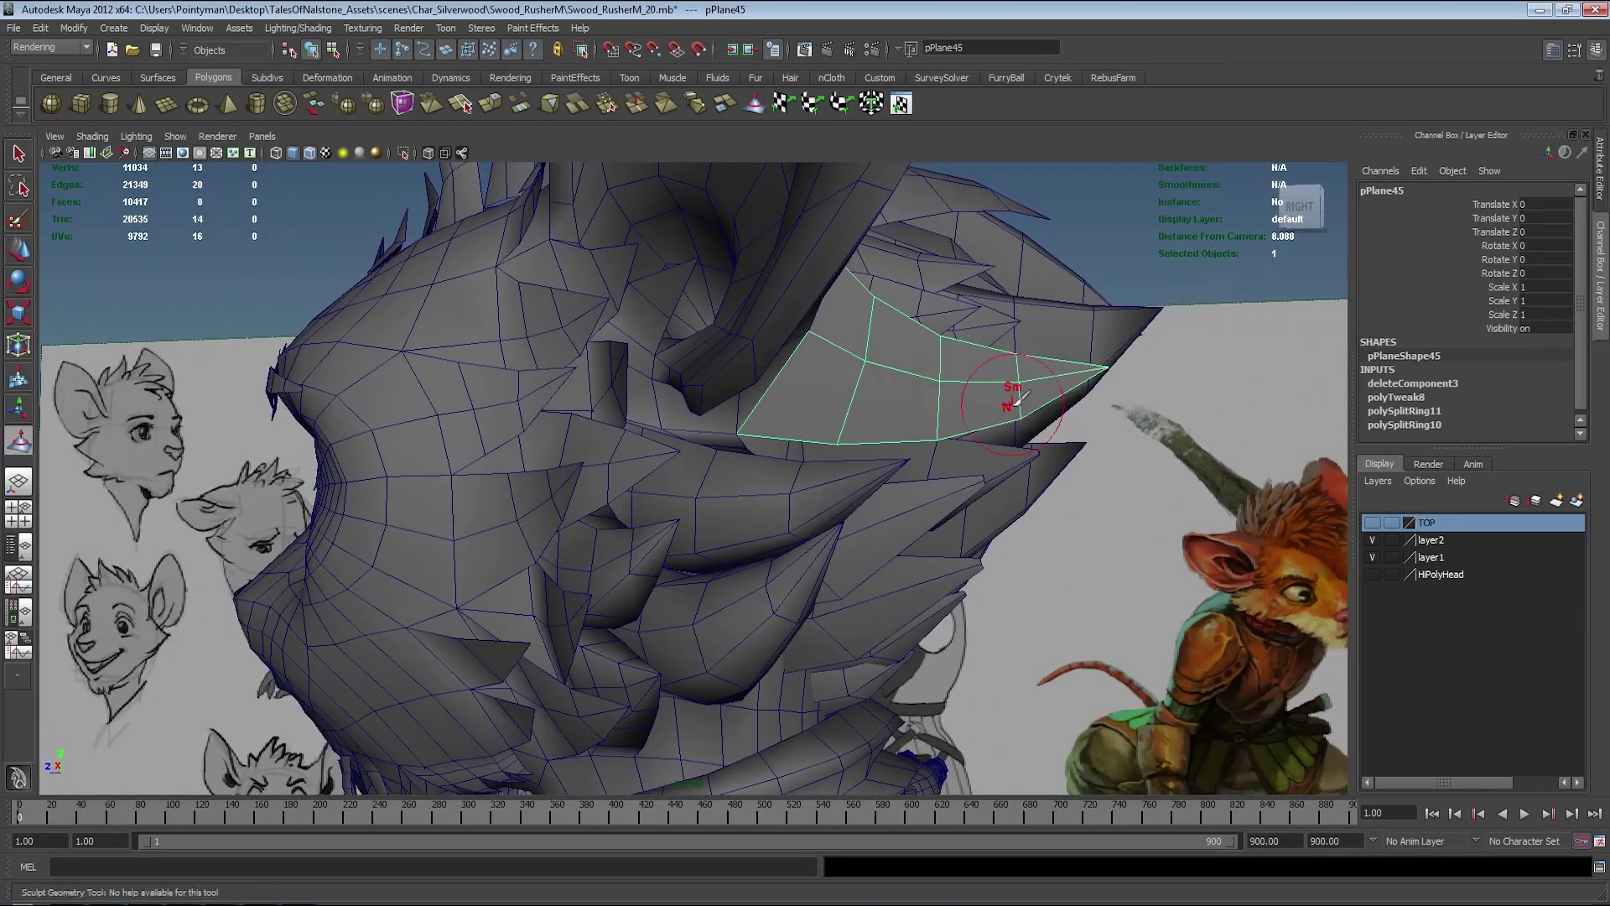
alt+drag(851, 408, 913, 403)
- Soft-select the card's tip vertex and pull it and its neighbours outward
key(w)
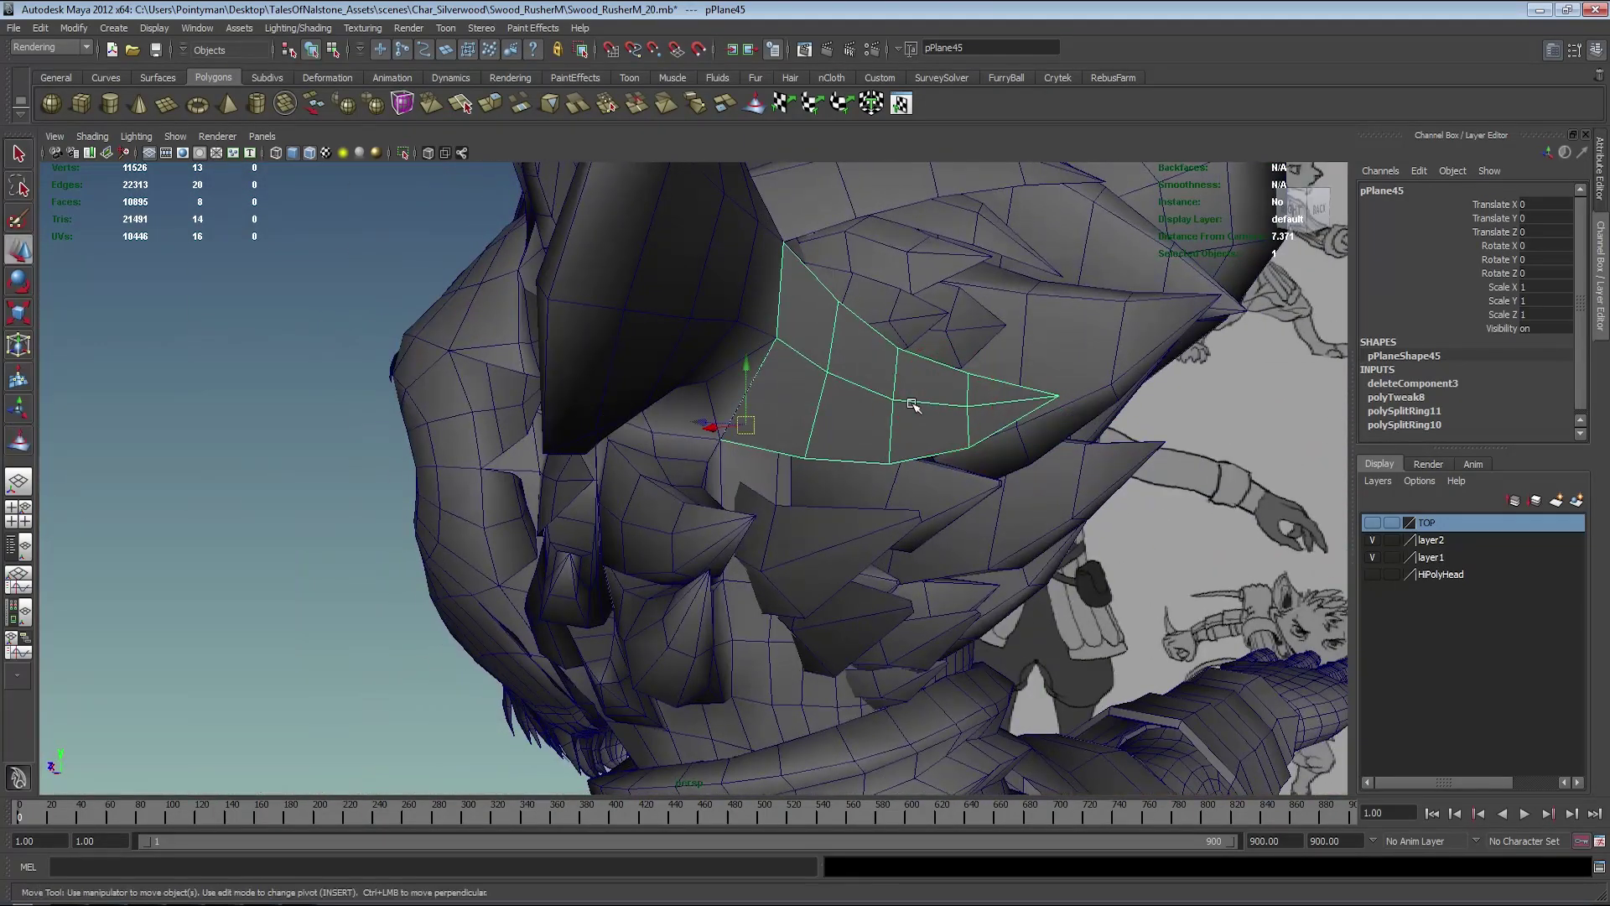
key(F8)
mouse_move(1013, 383)
alt+mouse_down()
mouse_move(945, 470)
mouse_move(996, 513)
mouse_move(1174, 469)
mouse_move(1030, 506)
alt+mouse_up()
click(946, 470)
key(b)
middle_drag(1030, 506, 1067, 503)
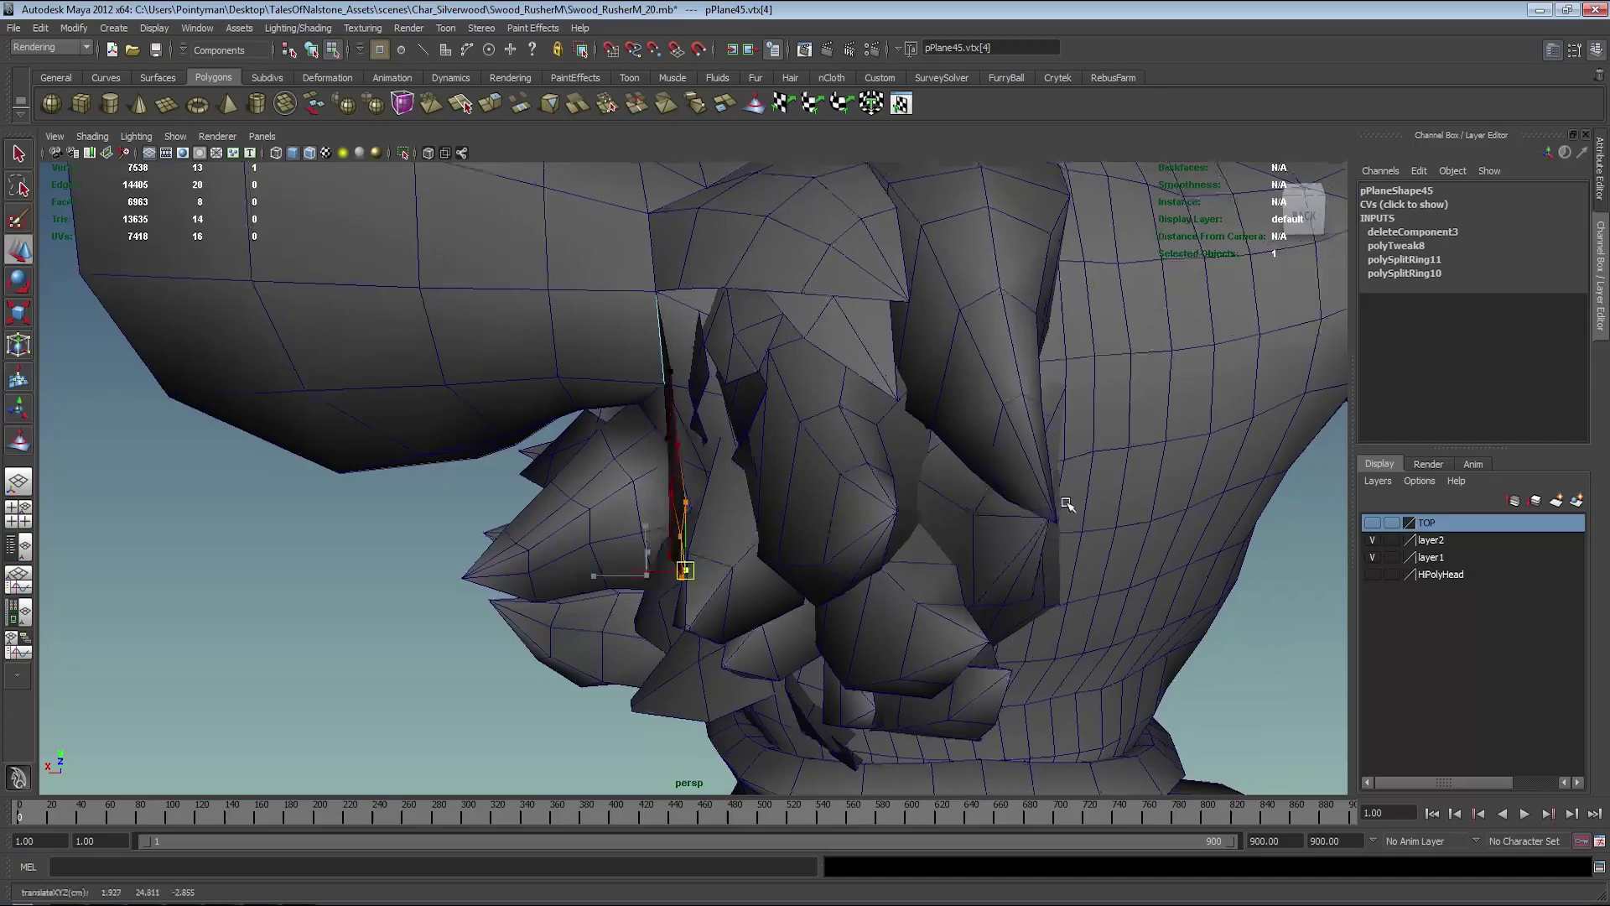
- Adjust the tip selection in the four-view layout with rotate and move
alt+drag(1060, 488, 1170, 457)
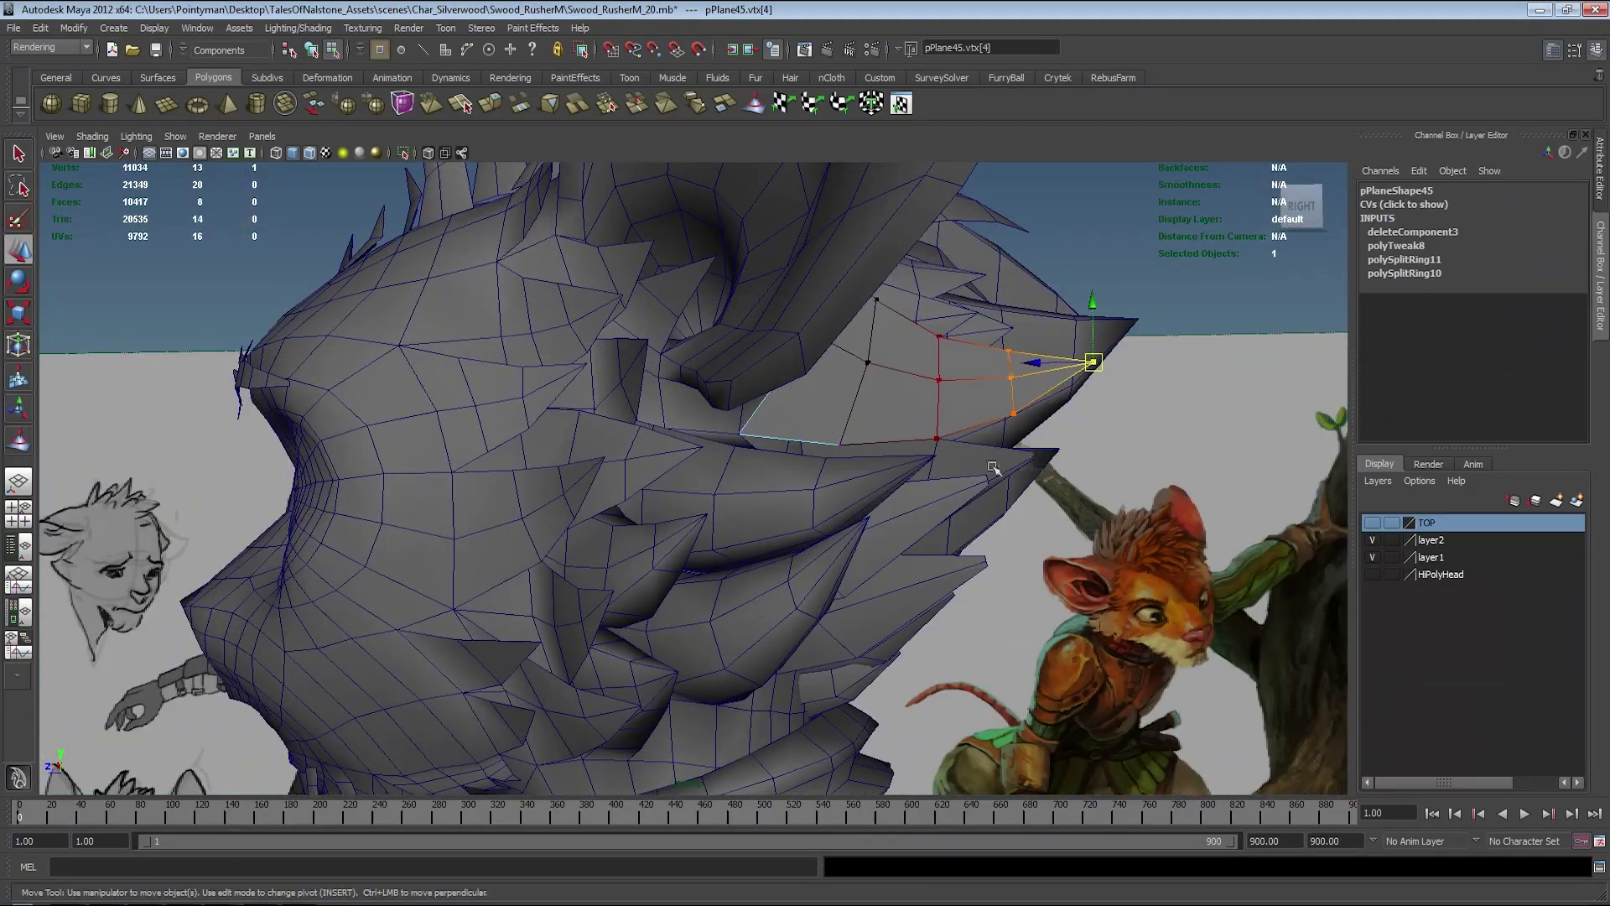
key(space)
alt+middle_drag(1087, 600, 1204, 650)
key(e)
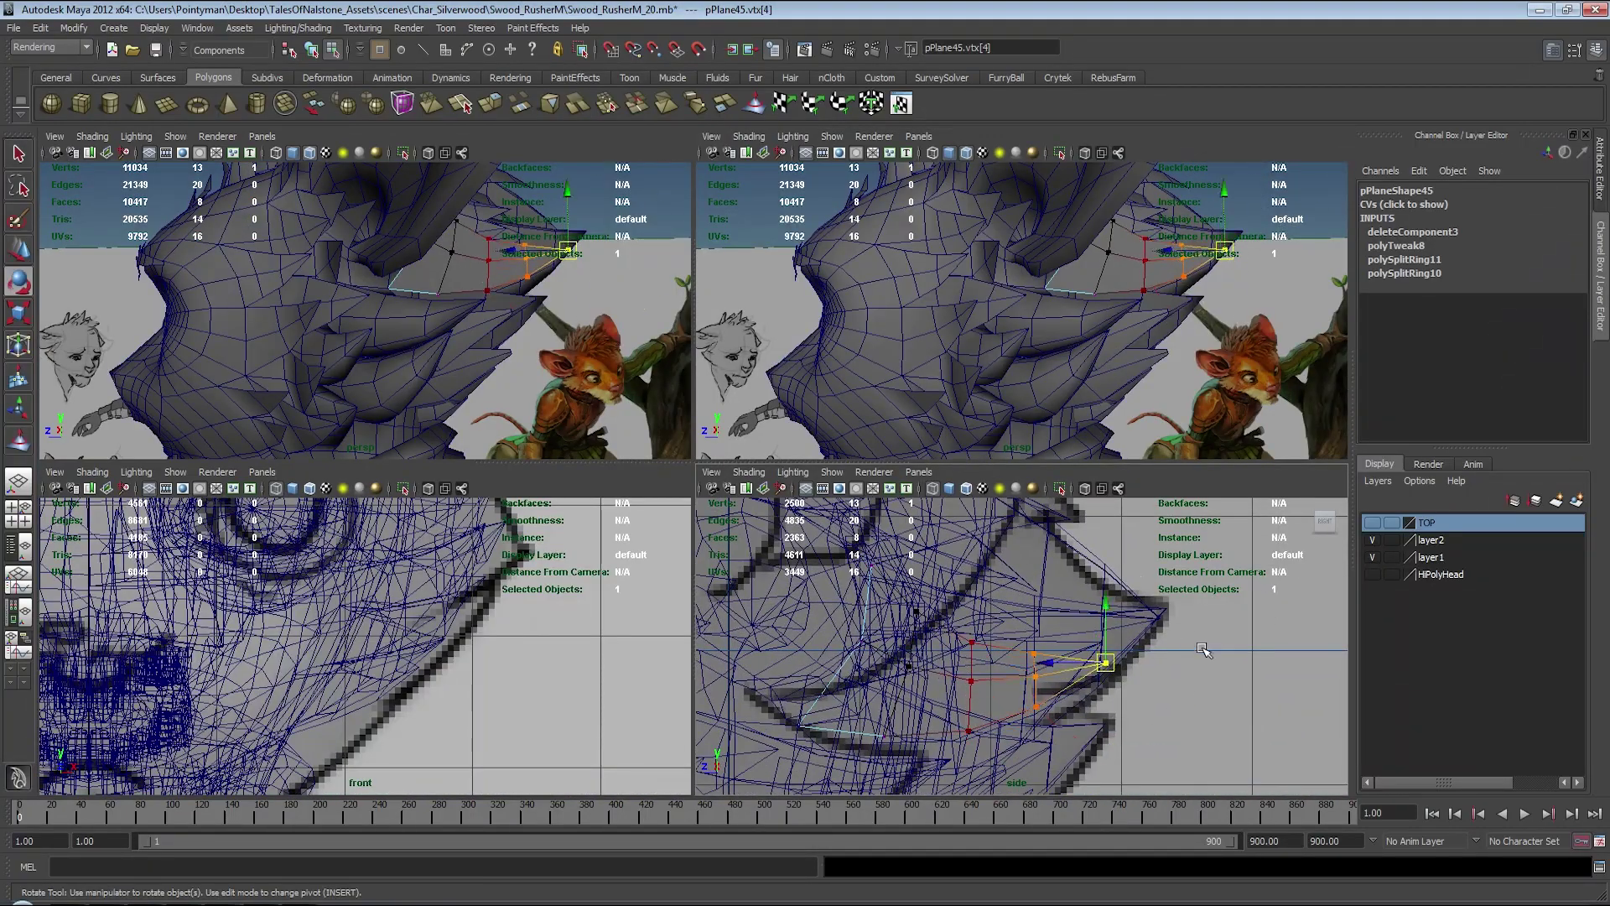
key(w)
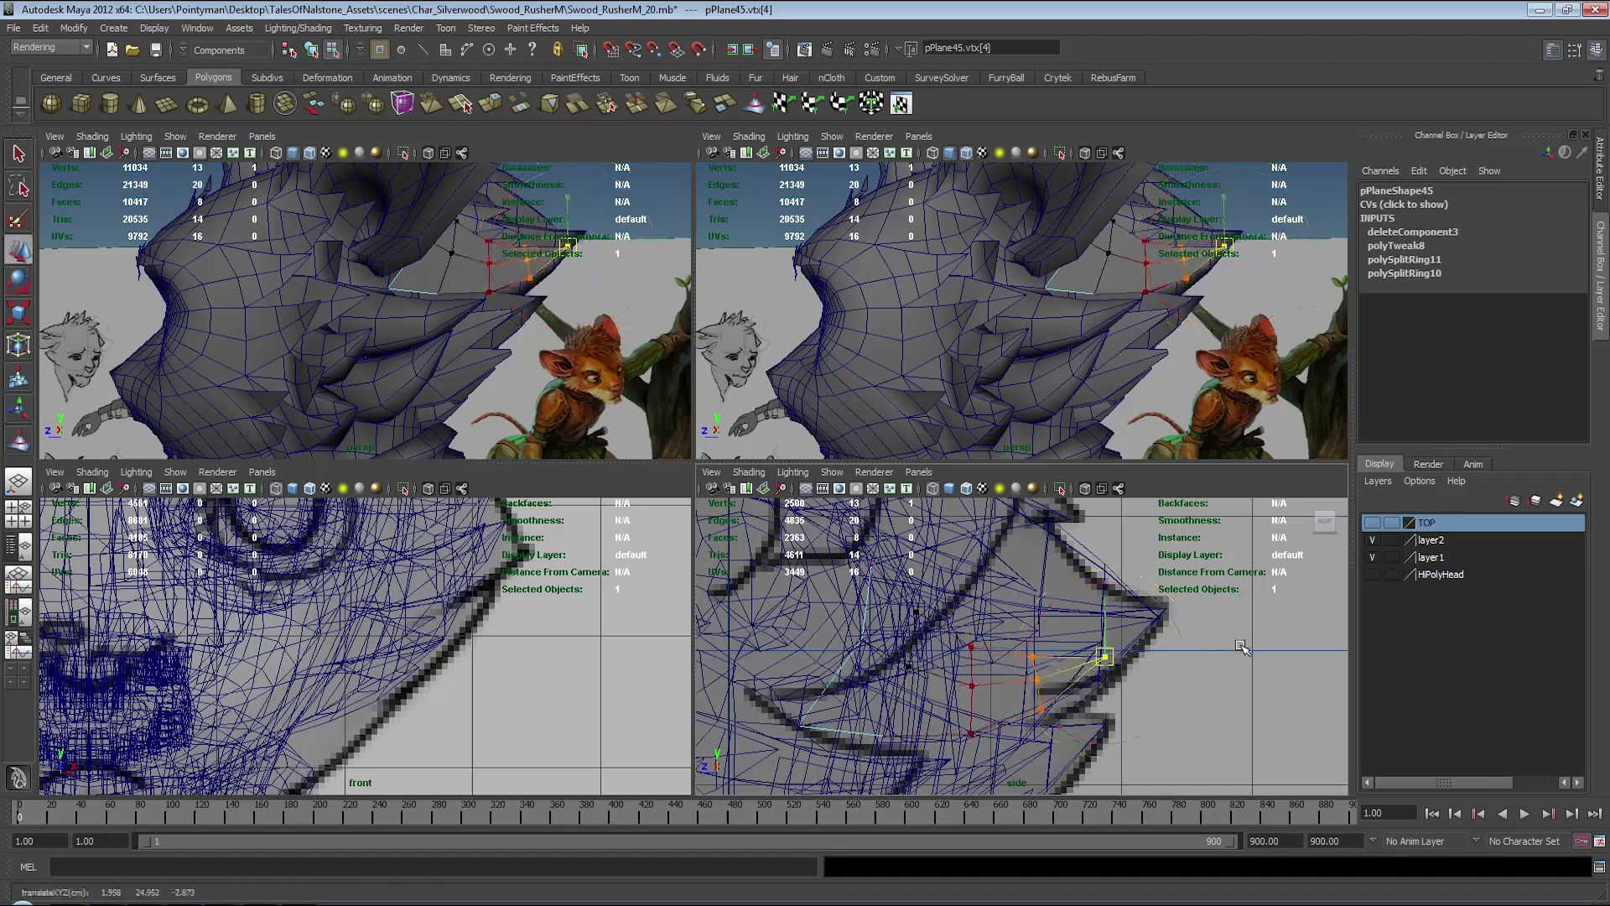
key(space)
alt+drag(990, 394, 939, 425)
- Select neighbouring fur cards, ending on pPlane89
key(F8)
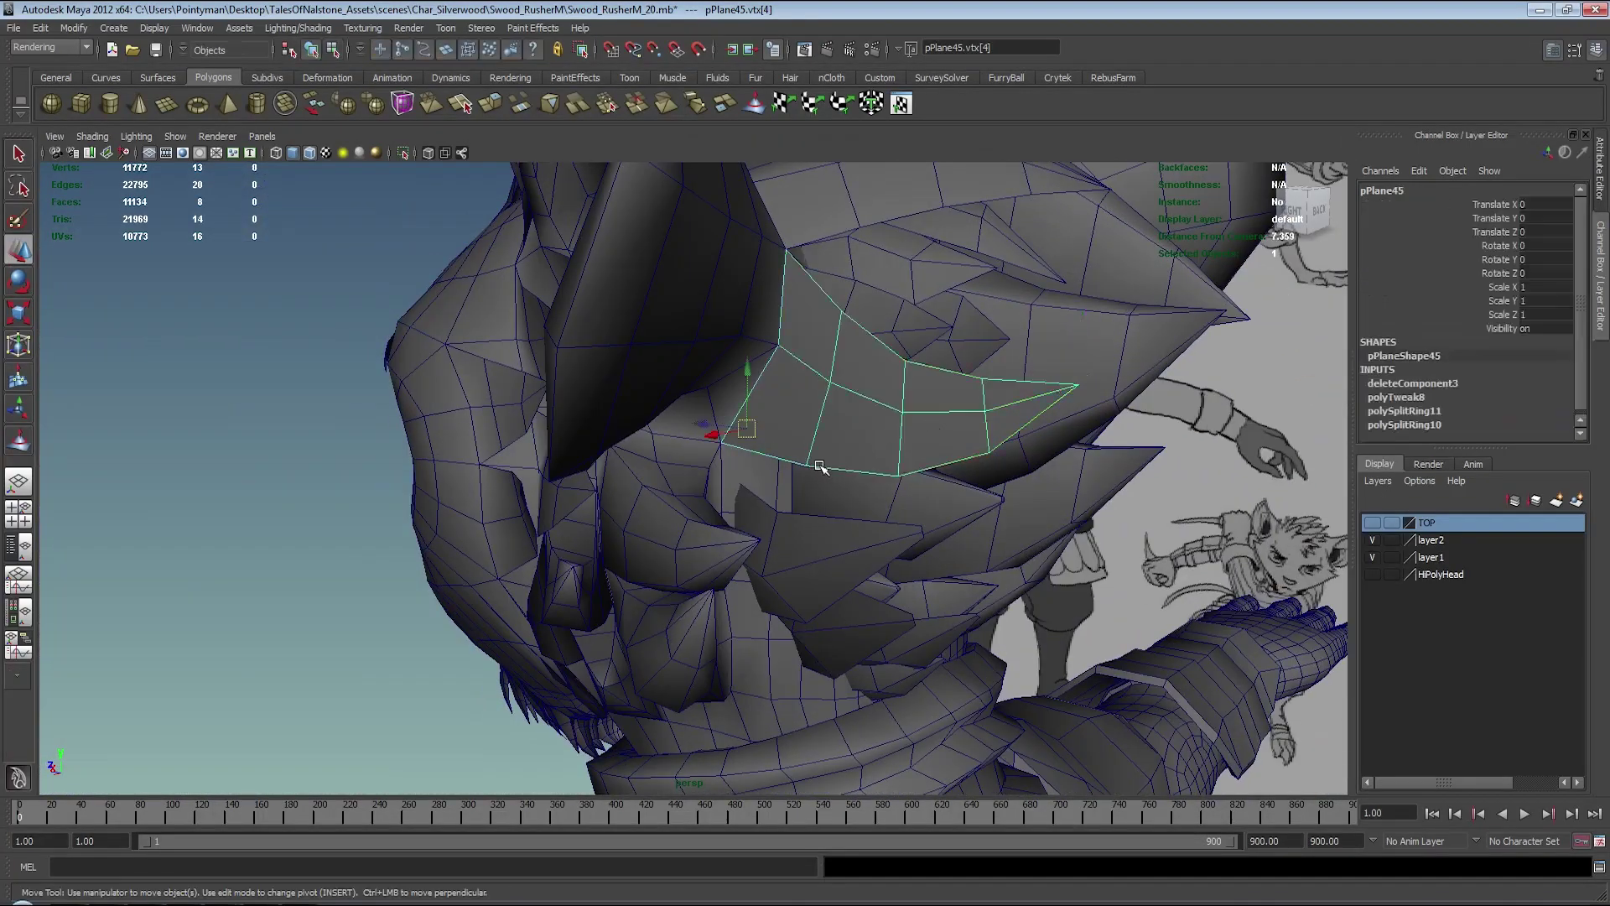
click(867, 530)
click(834, 362)
click(888, 326)
mouse_move(889, 326)
alt+mouse_down()
mouse_move(834, 338)
mouse_move(762, 460)
mouse_move(811, 488)
mouse_move(852, 445)
mouse_move(843, 479)
alt+mouse_up()
click(579, 537)
click(761, 461)
alt+right_drag(843, 479, 895, 482)
mouse_move(896, 482)
alt+mouse_down()
mouse_move(823, 475)
mouse_move(807, 517)
mouse_move(791, 439)
mouse_move(748, 435)
mouse_move(769, 615)
mouse_move(806, 579)
mouse_move(805, 596)
alt+mouse_up()
- Marquee-select pPlane80's four bottom vertices in wireframe view
click(807, 517)
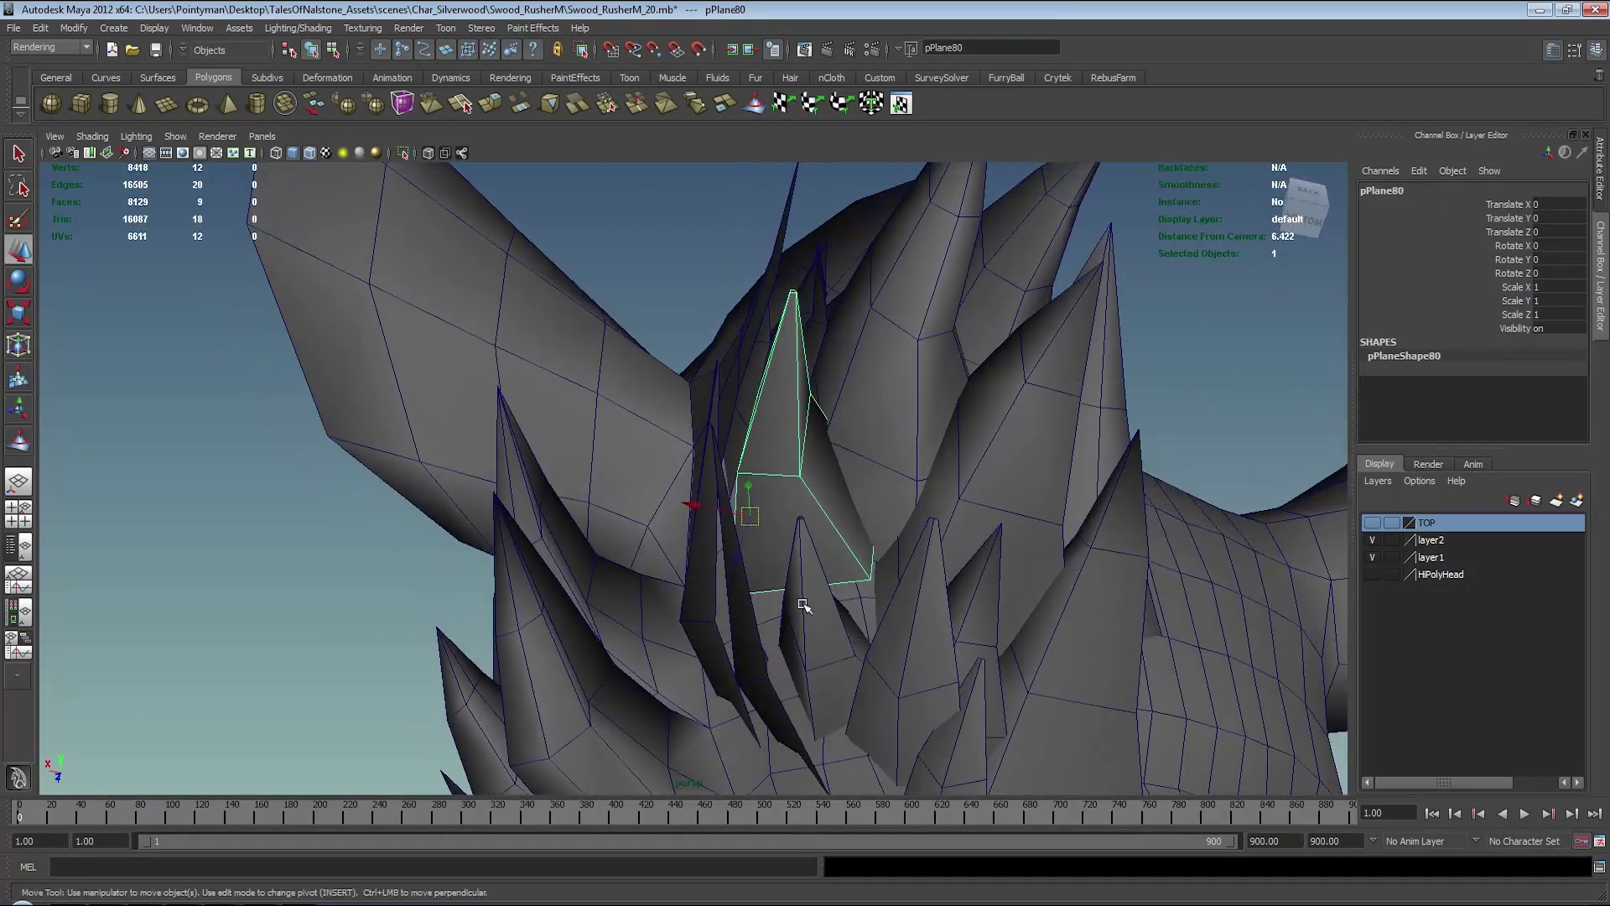
key(F8)
key(4)
drag(694, 448, 857, 503)
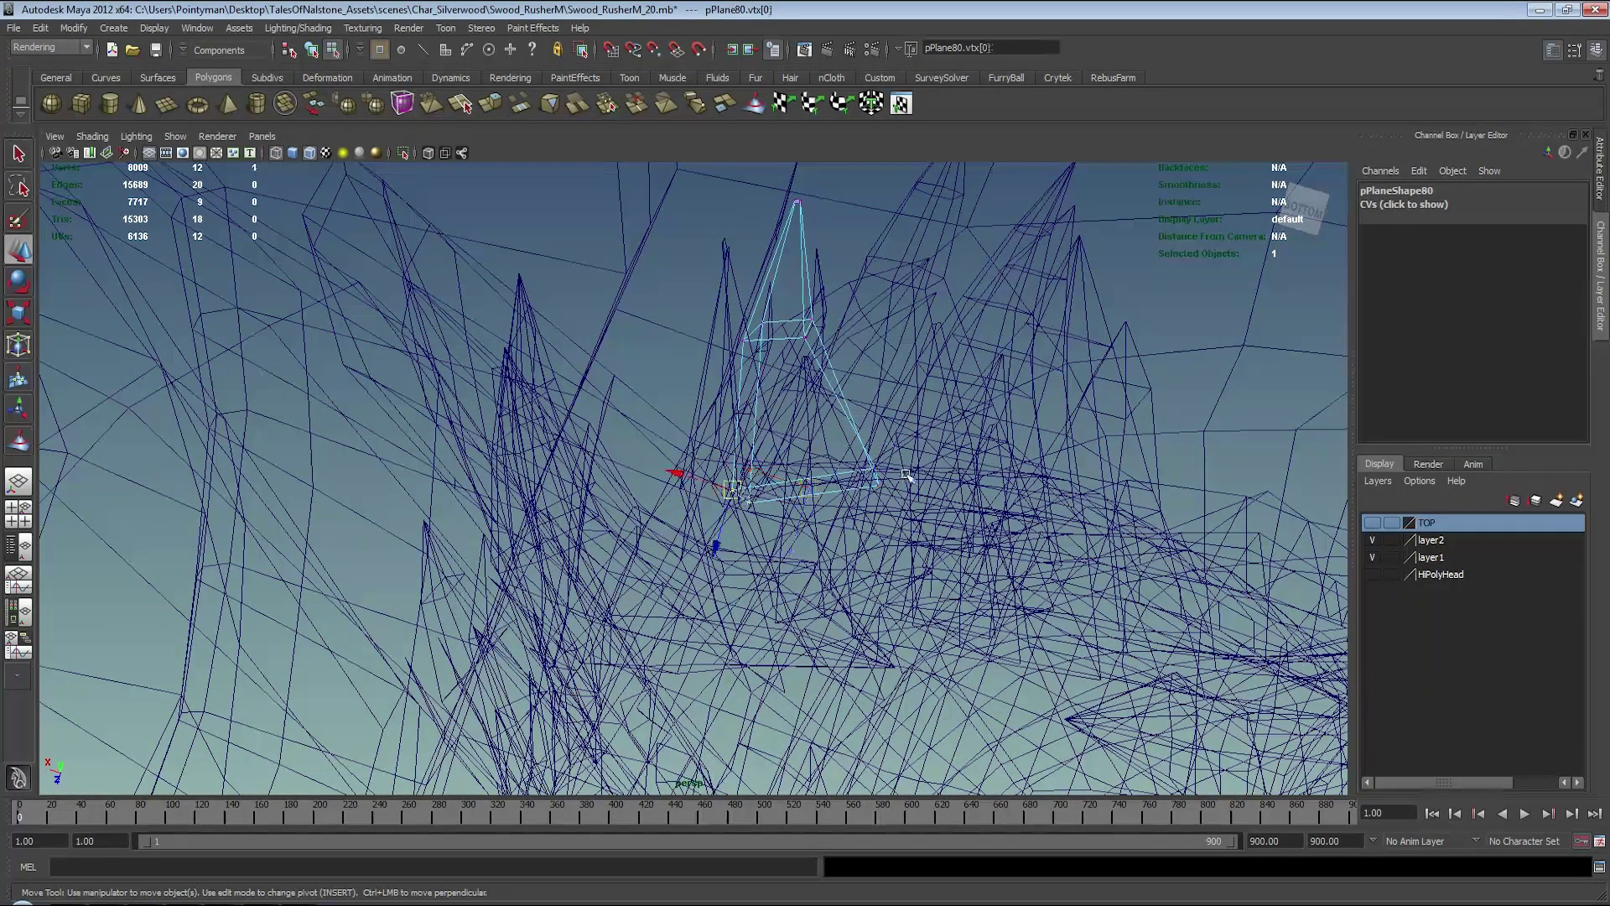
mouse_move(907, 475)
alt+mouse_down()
mouse_move(846, 525)
mouse_move(853, 585)
mouse_move(812, 568)
mouse_move(730, 593)
mouse_move(920, 609)
mouse_move(898, 629)
mouse_move(898, 604)
mouse_move(903, 634)
mouse_move(867, 510)
mouse_move(909, 510)
mouse_move(824, 546)
mouse_move(766, 495)
mouse_move(758, 582)
mouse_move(779, 604)
mouse_move(661, 417)
mouse_move(730, 478)
mouse_move(722, 460)
mouse_move(649, 408)
alt+mouse_up()
key(5)
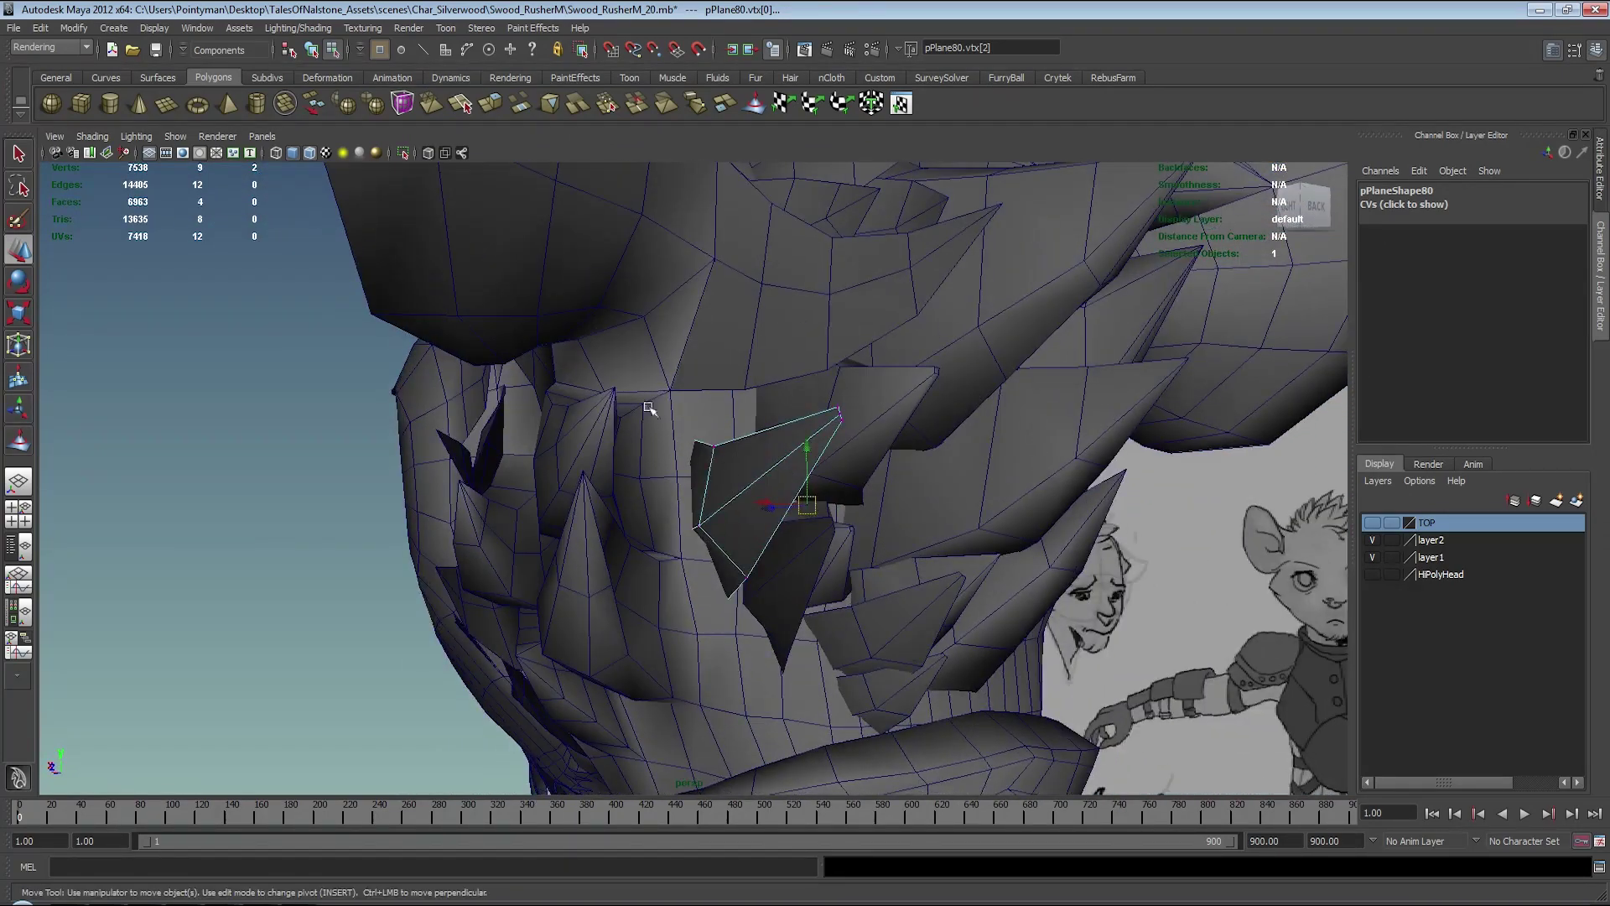
- Select pPlane89's corner vertices to pull them against the lower head
mouse_move(967, 663)
alt+mouse_down()
mouse_move(1015, 622)
mouse_move(843, 564)
alt+mouse_up()
mouse_move(727, 530)
alt+mouse_down()
mouse_move(906, 560)
mouse_move(942, 546)
mouse_move(881, 456)
mouse_move(959, 593)
mouse_move(927, 582)
alt+mouse_up()
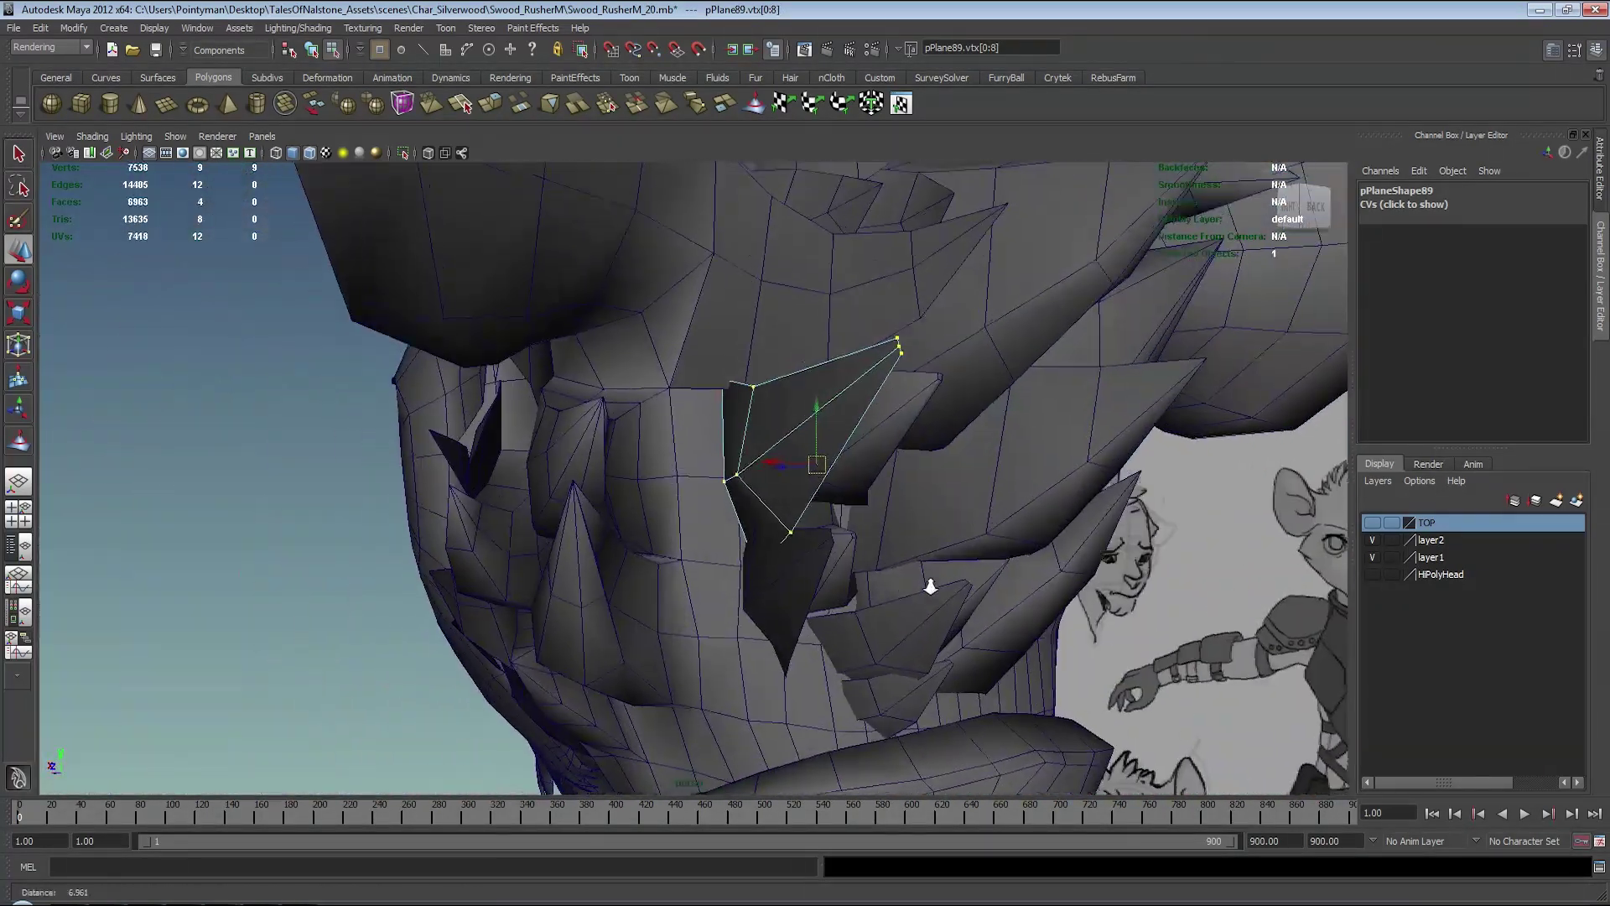
click(747, 404)
alt+drag(746, 404, 756, 411)
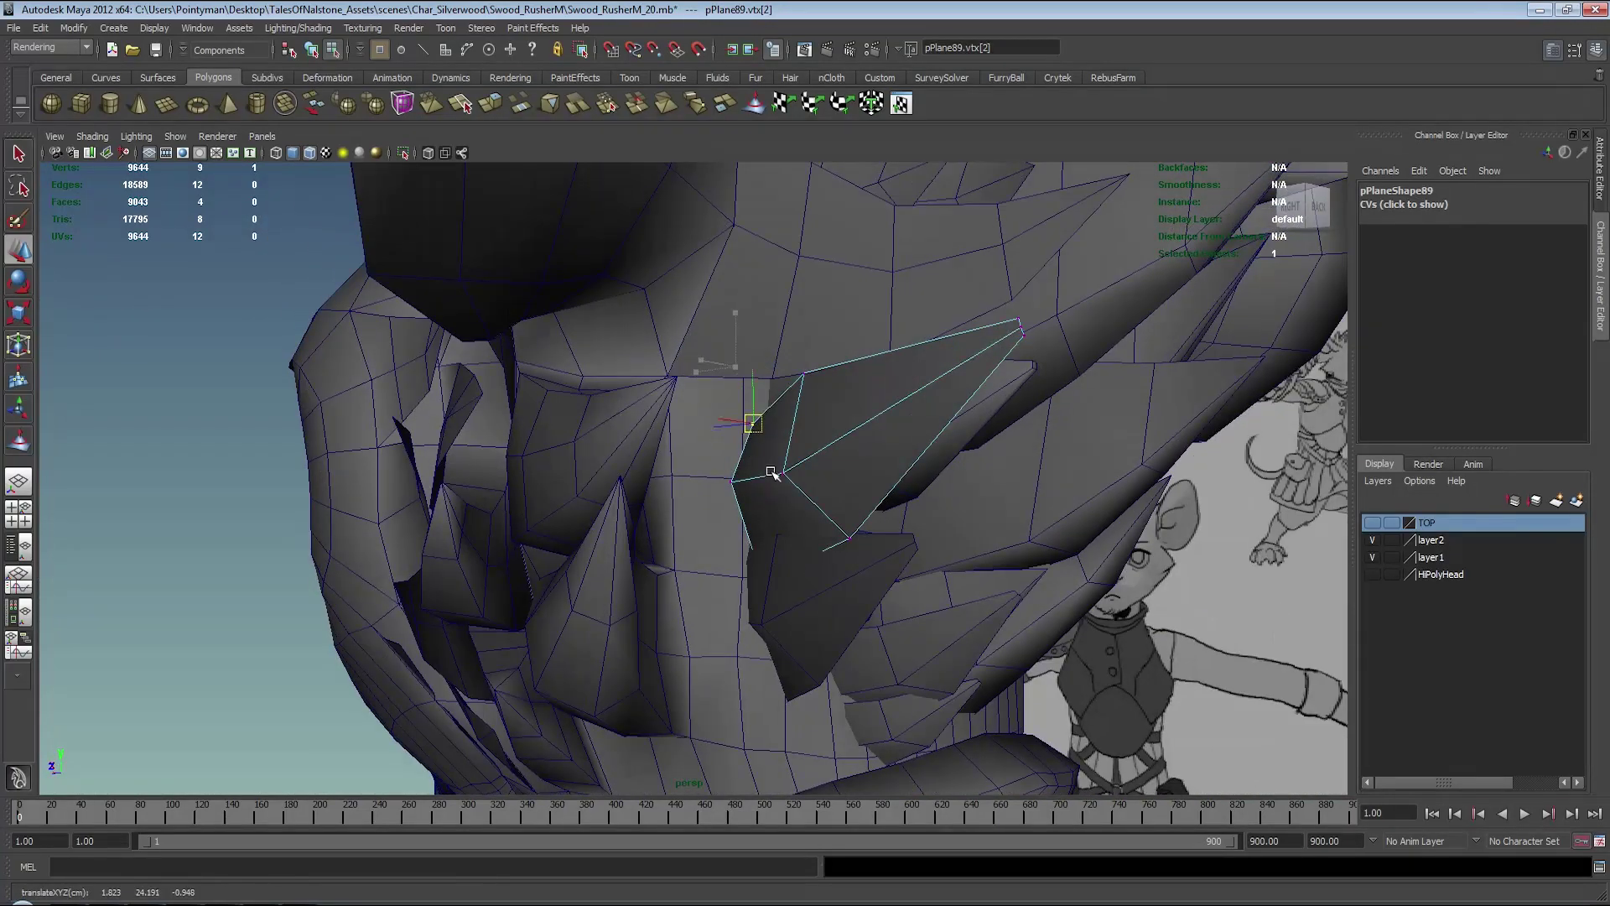
mouse_move(771, 472)
alt+mouse_down()
mouse_move(737, 370)
mouse_move(763, 460)
mouse_move(717, 529)
alt+mouse_up()
drag(718, 528, 797, 618)
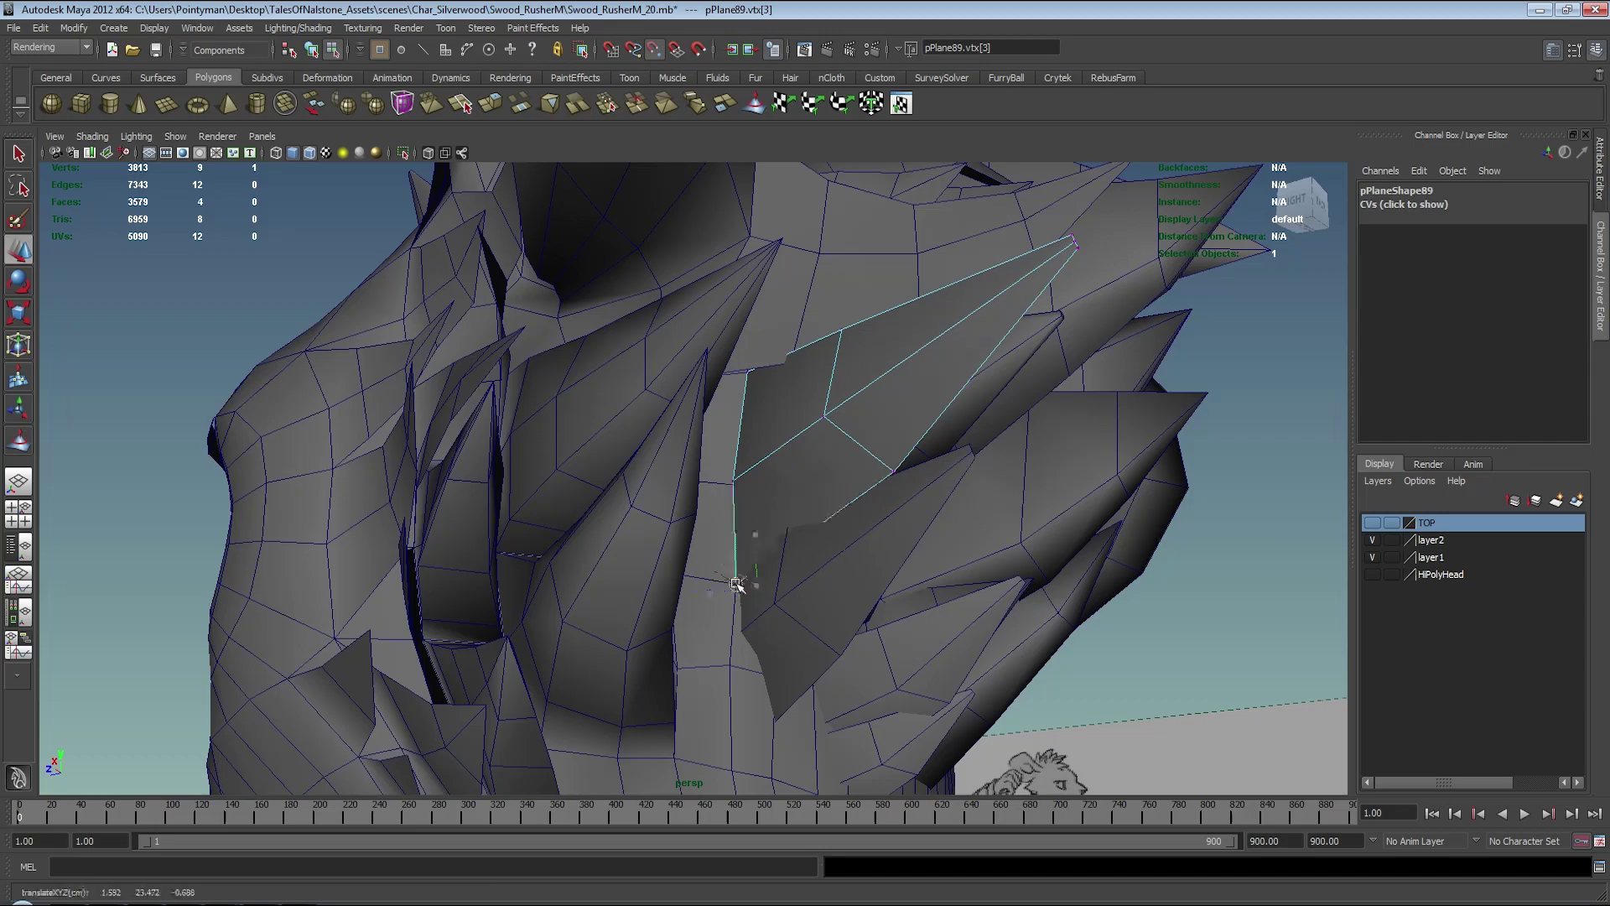
click(741, 484)
mouse_move(741, 484)
alt+mouse_down()
mouse_move(820, 492)
mouse_move(819, 467)
mouse_move(826, 496)
mouse_move(759, 487)
mouse_move(779, 508)
mouse_move(758, 473)
alt+mouse_up()
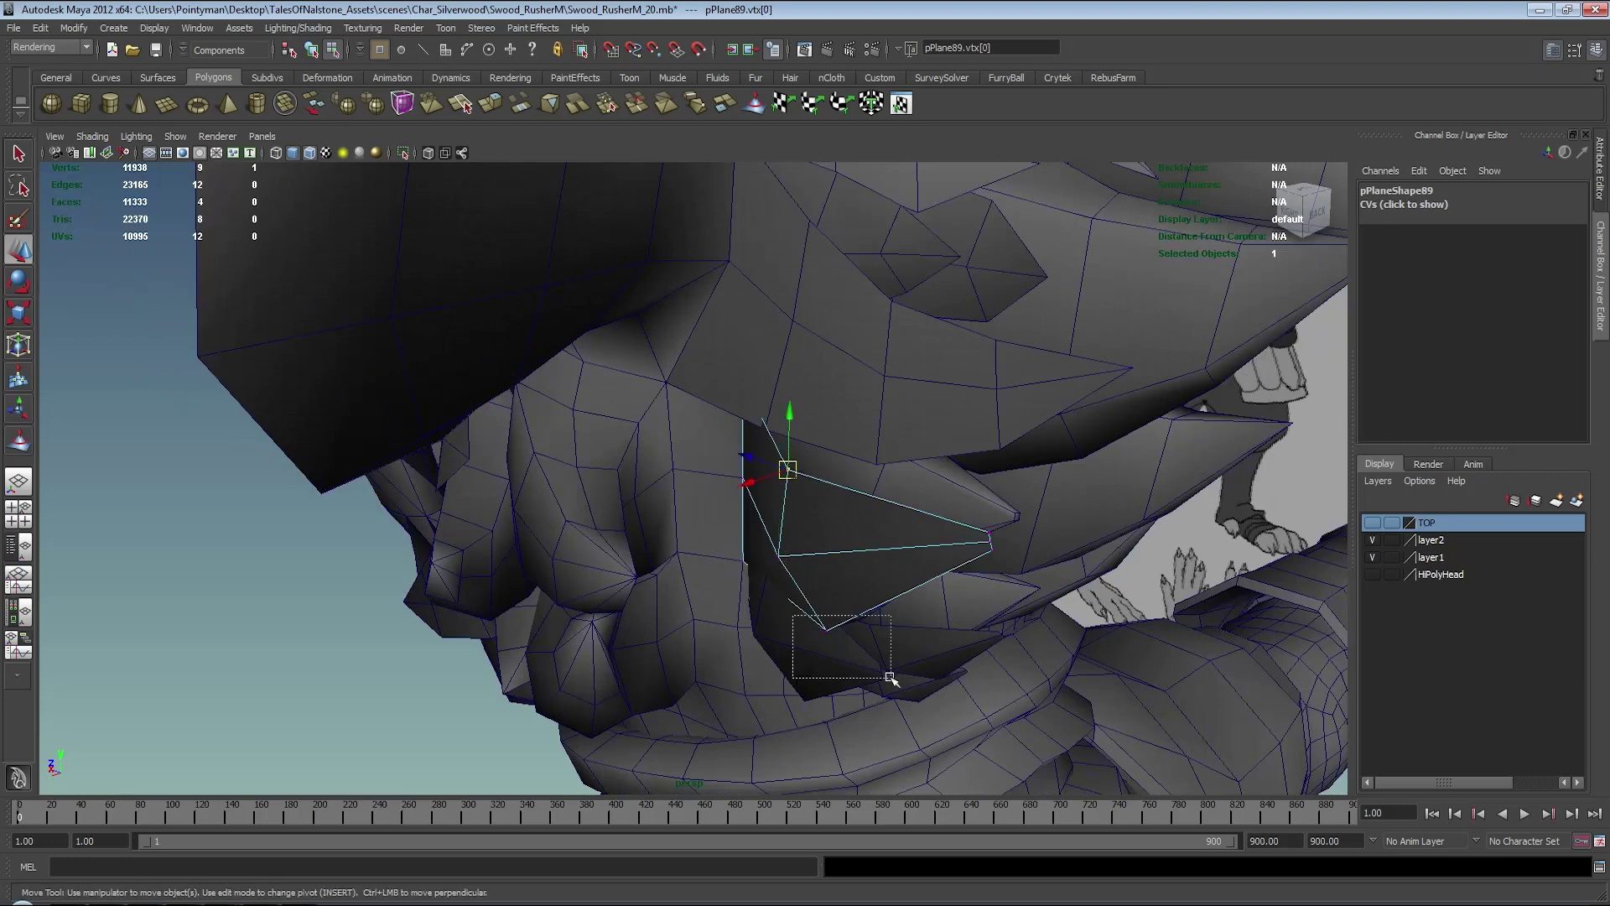
alt+drag(891, 678, 823, 612)
shift+drag(928, 513, 1004, 606)
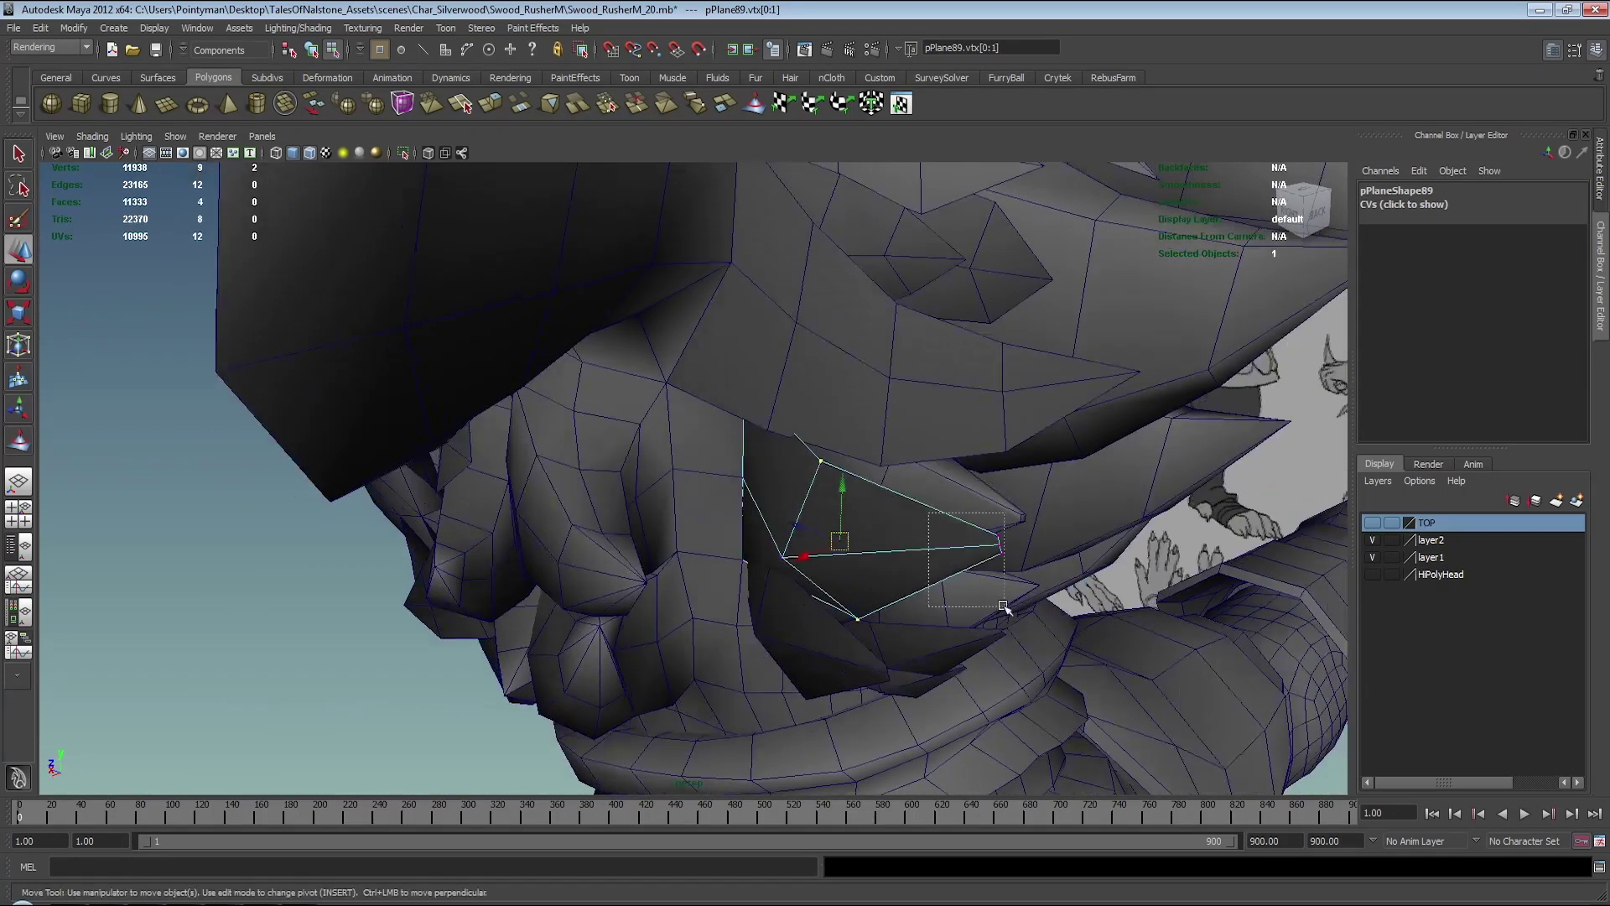
- Insert two edge loops across pPlane89
shift+right_click(871, 556)
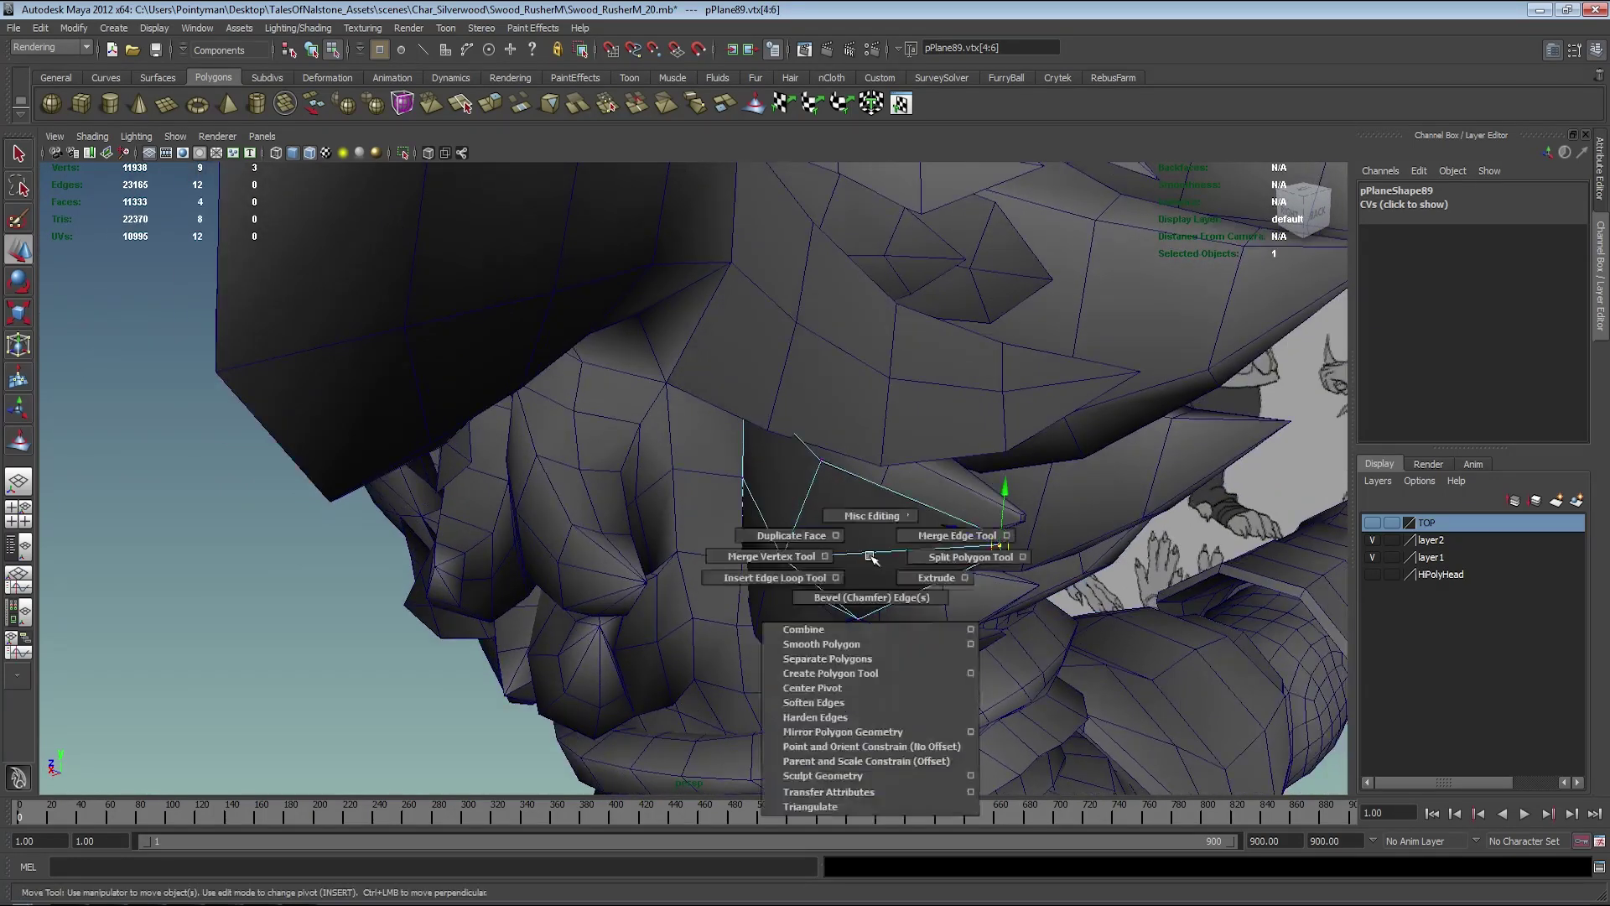
click(789, 571)
click(884, 546)
click(758, 509)
mouse_move(758, 509)
alt+mouse_down()
mouse_move(899, 507)
mouse_move(874, 479)
alt+mouse_up()
- Select the card's three edge vertices and shift them into place
key(4)
key(w)
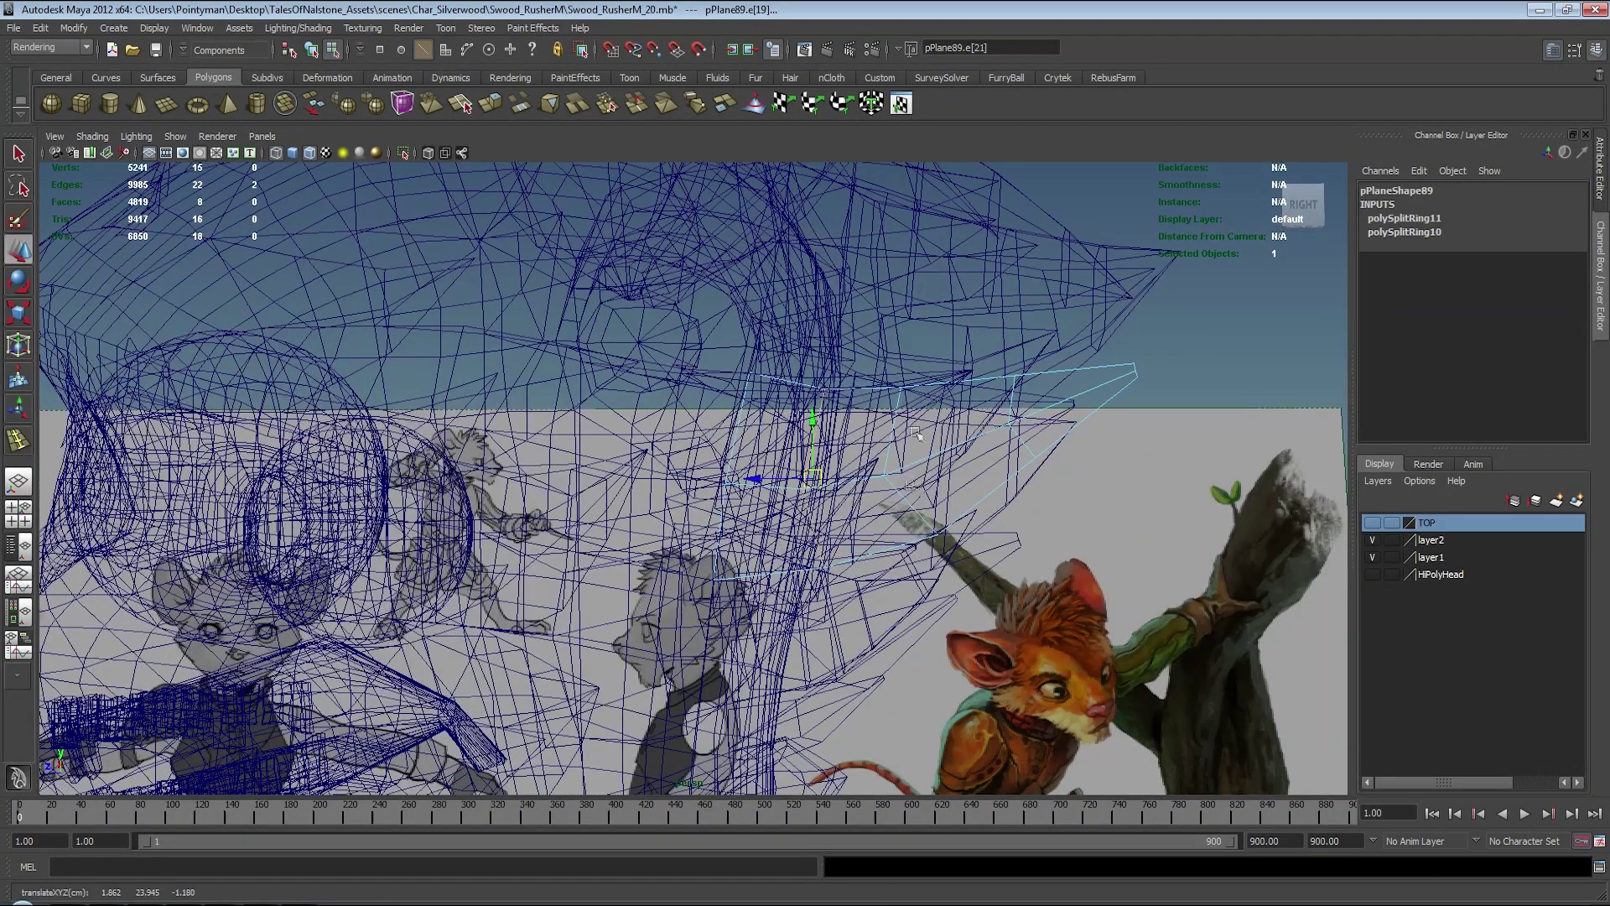
key(F9)
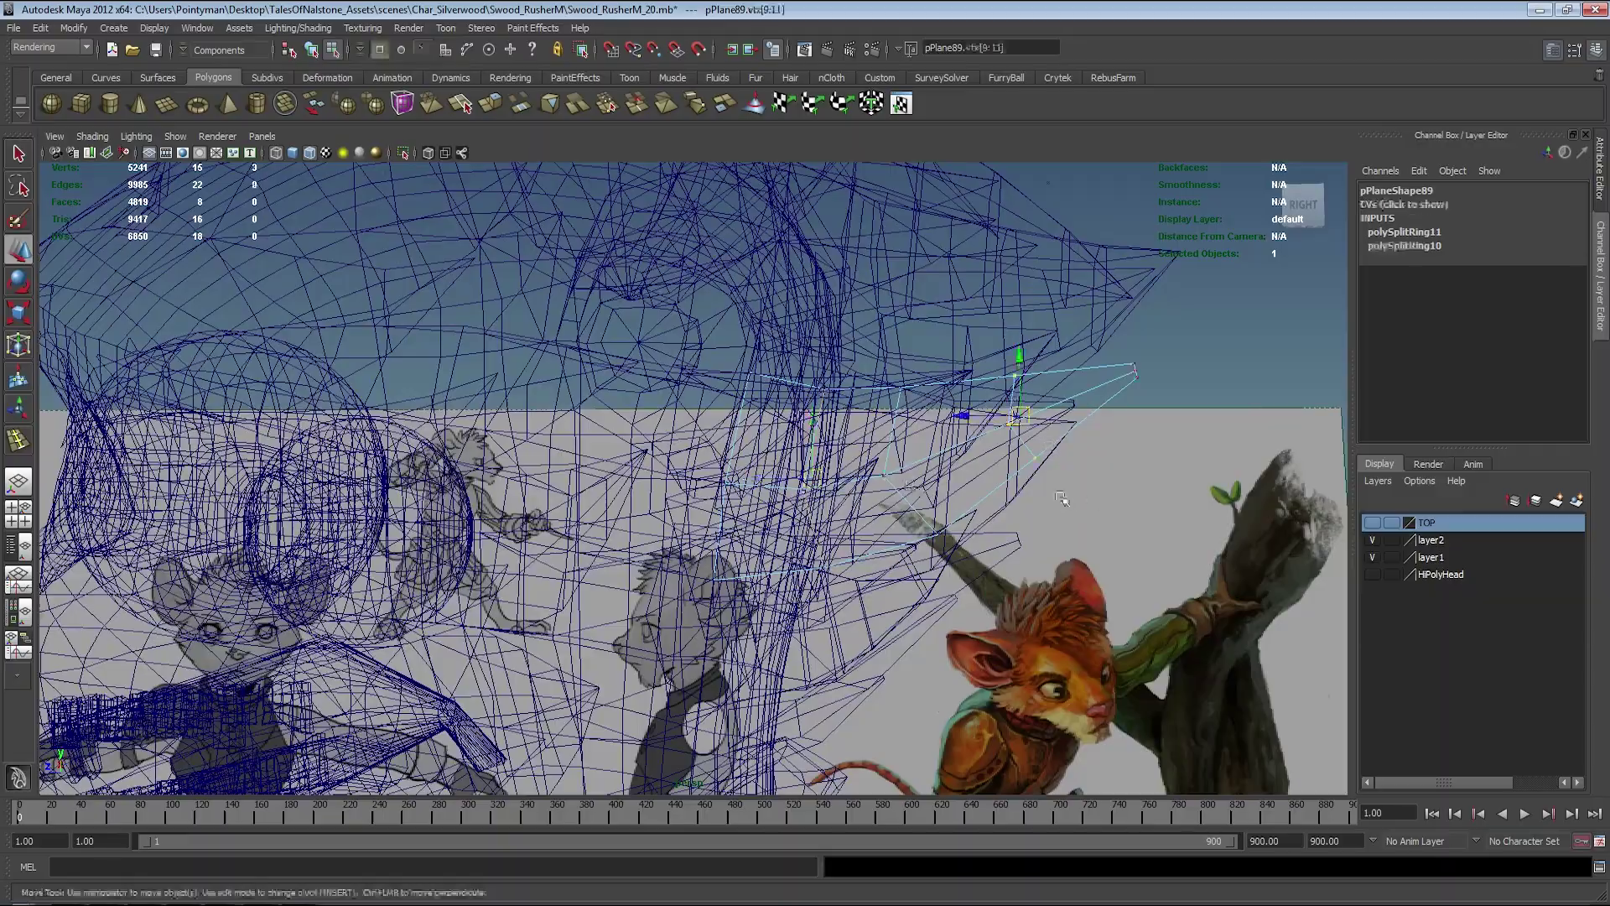
mouse_move(1013, 402)
alt+mouse_down()
mouse_move(803, 542)
mouse_move(964, 516)
alt+mouse_up()
click(732, 554)
mouse_move(830, 496)
mouse_down()
mouse_move(937, 572)
mouse_move(1046, 583)
mouse_up()
key(r)
key(5)
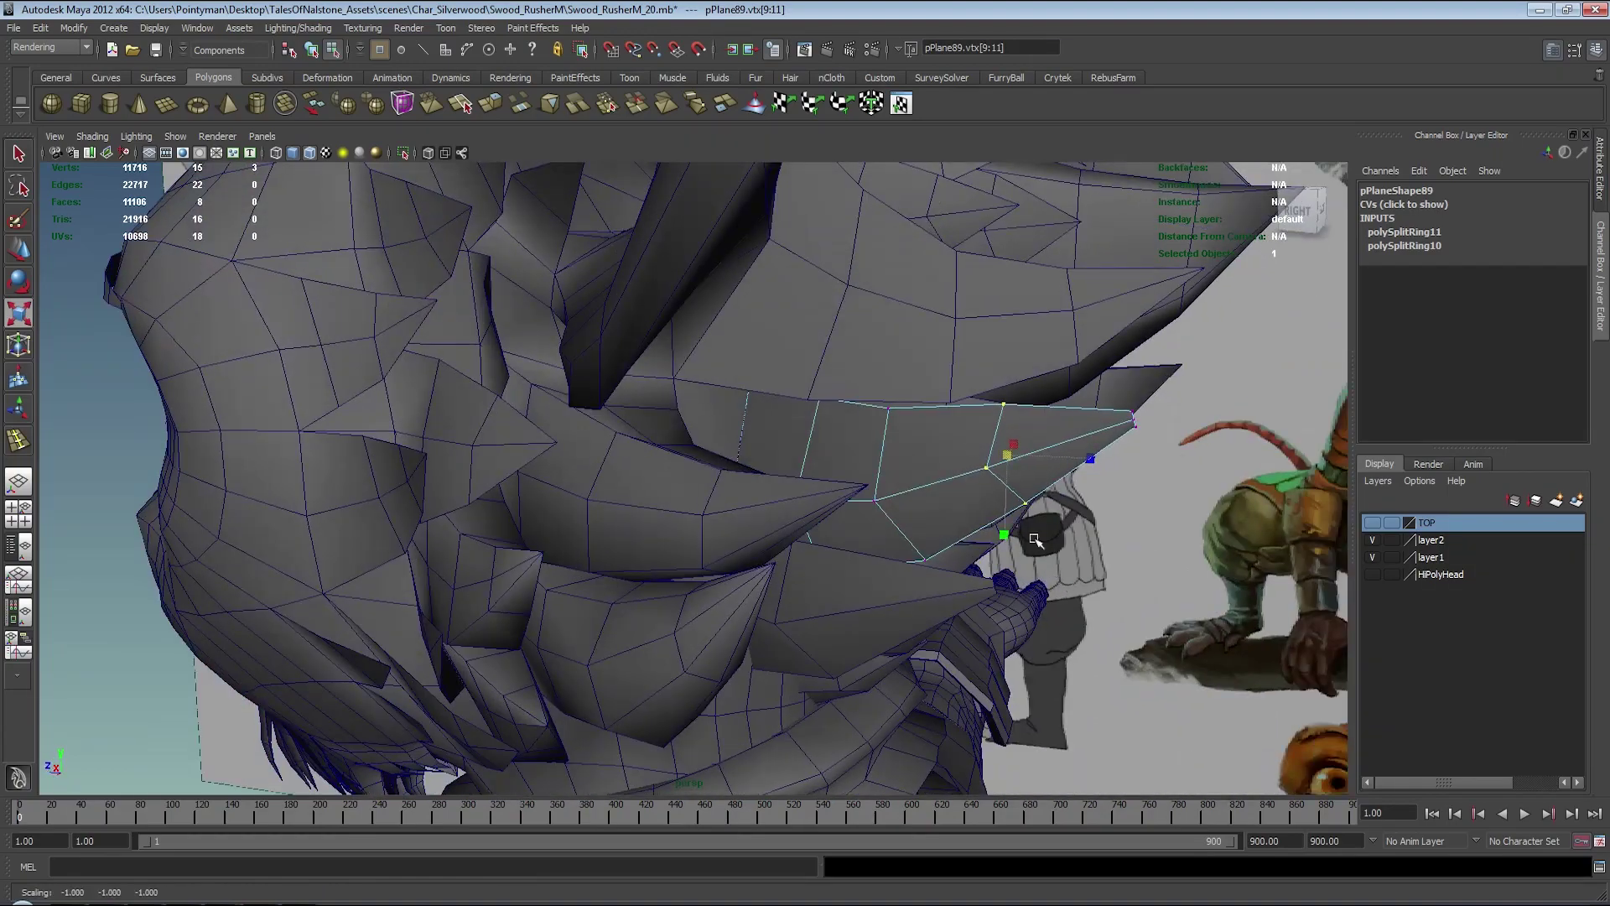
key(w)
middle_drag(1087, 491, 1099, 484)
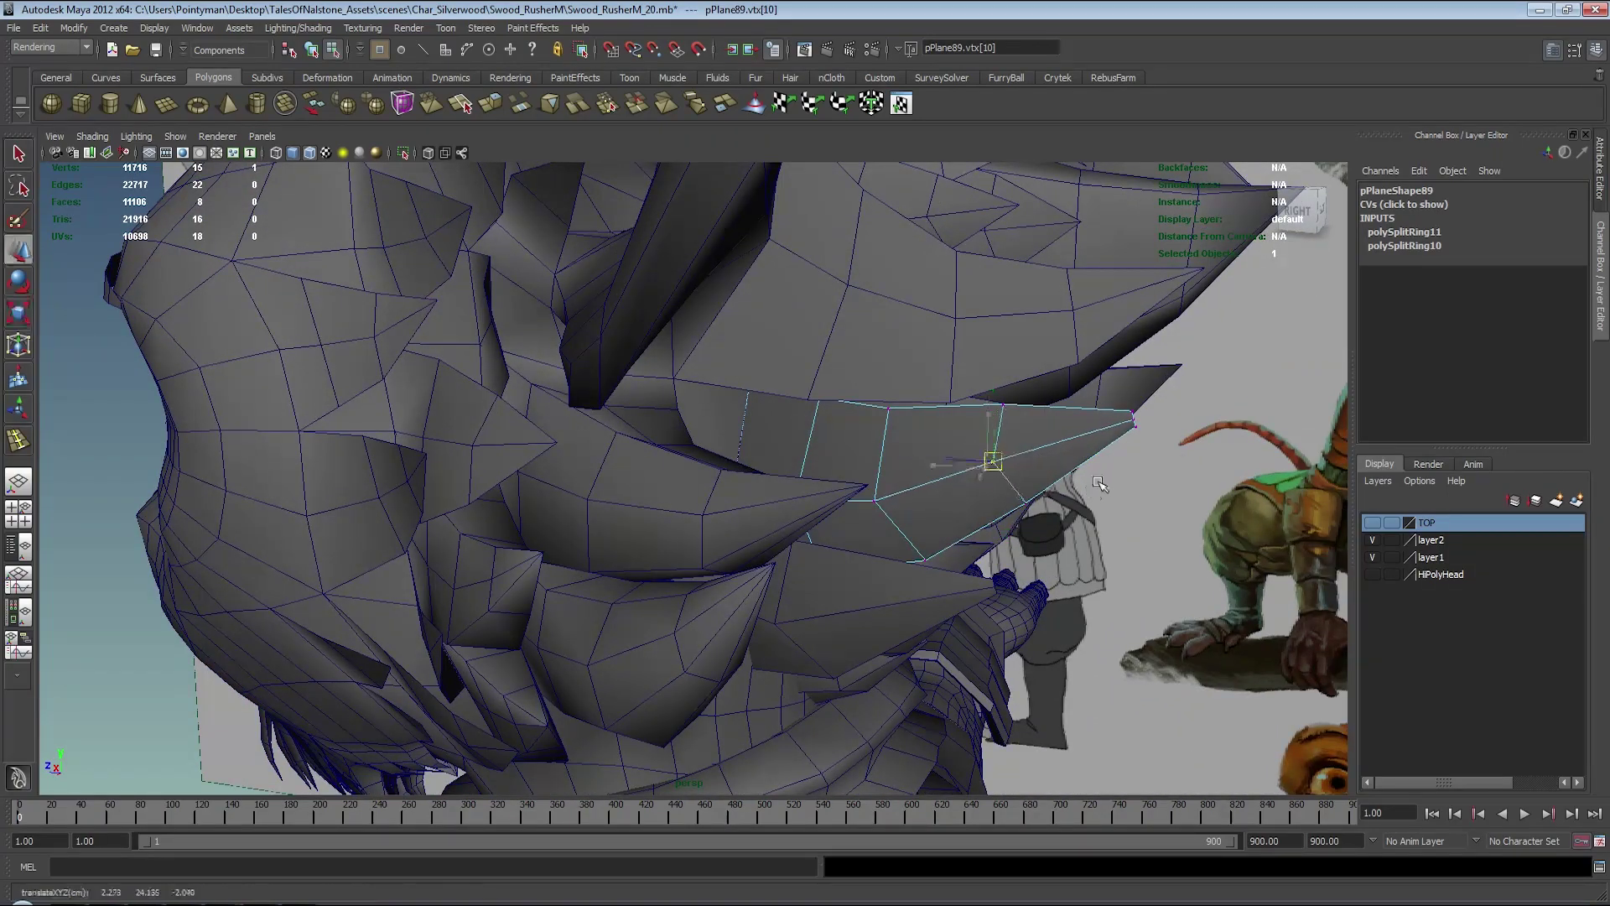
- Delete the two extra vertices at the card's tip
drag(1076, 387, 1033, 437)
alt+drag(1032, 437, 959, 355)
key(4)
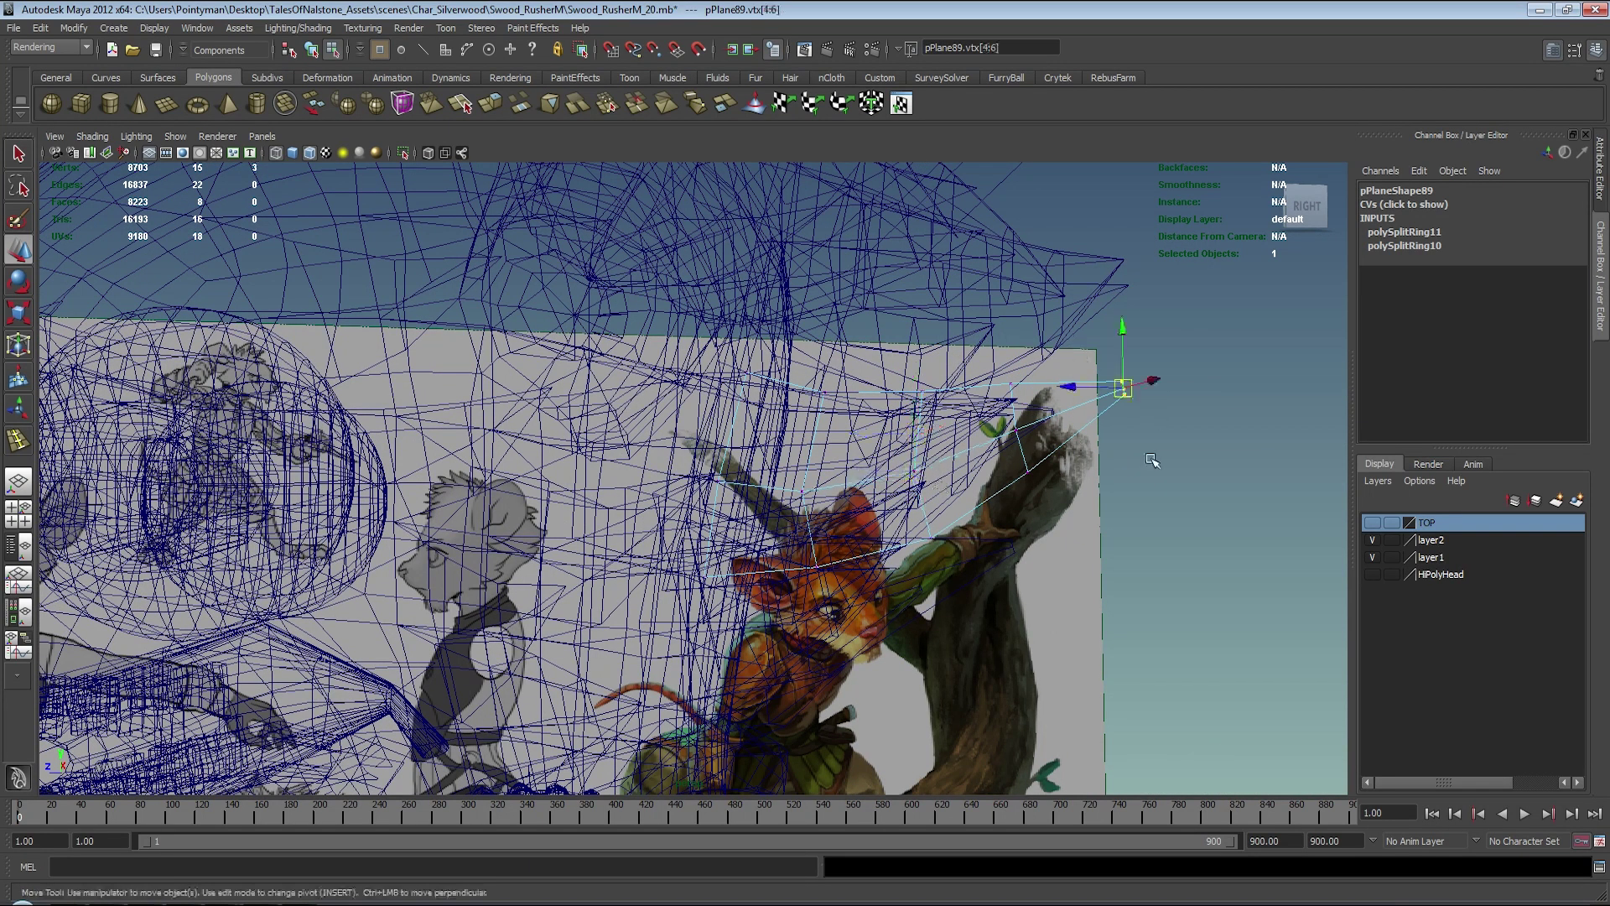
key(Delete)
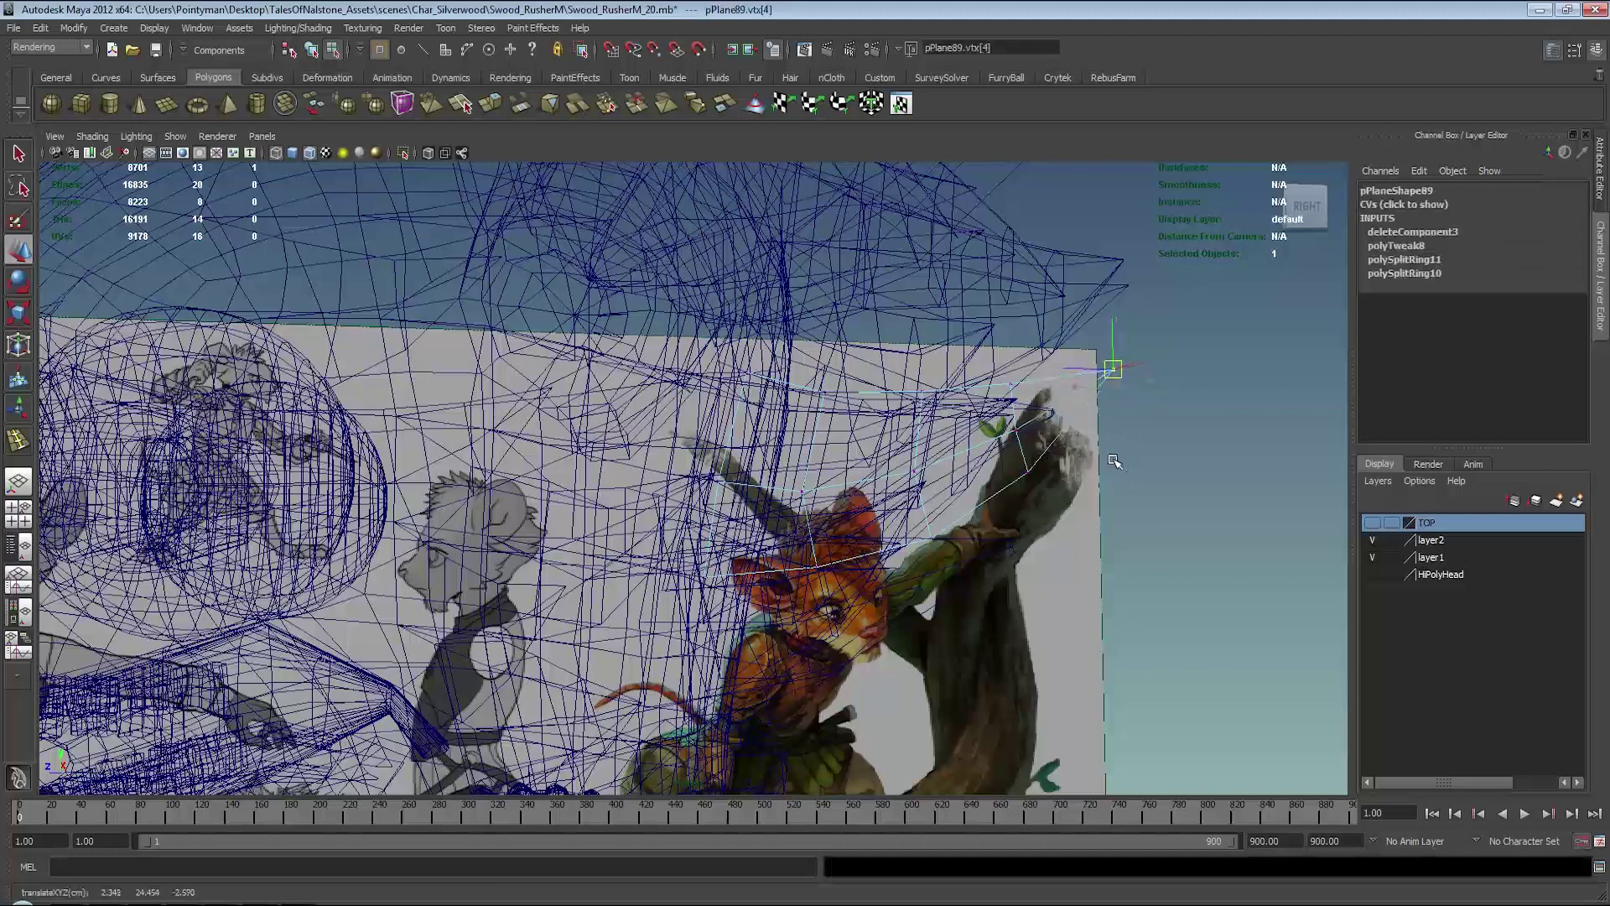
key(5)
- Check the card in wireframe side view and raise a vertex along the spikes
key(4)
alt+drag(1025, 620, 907, 615)
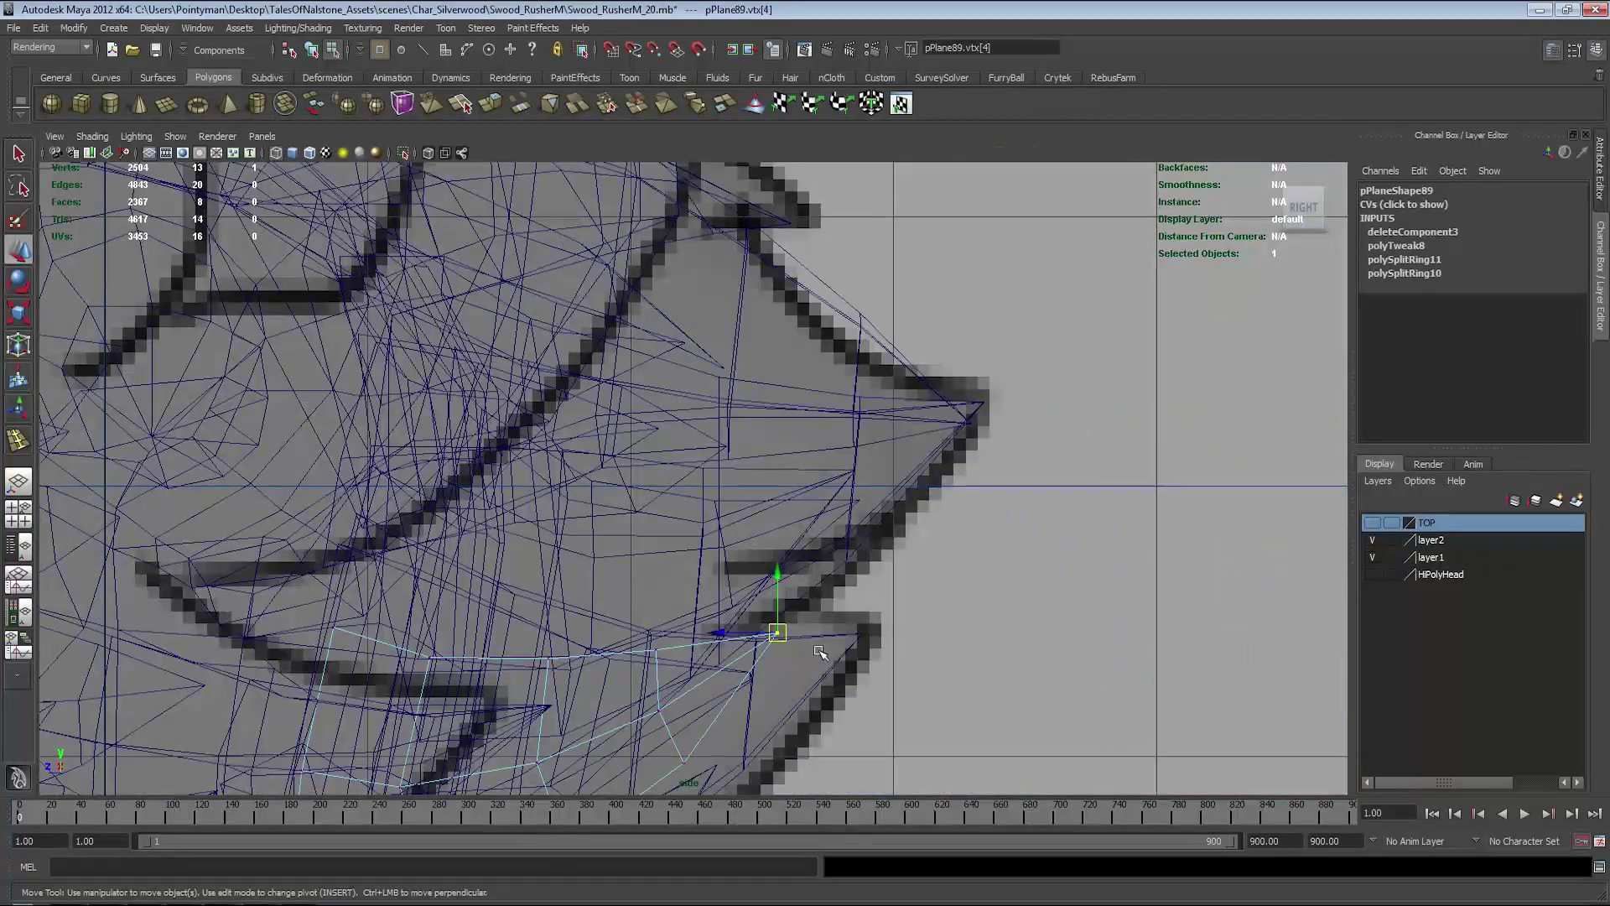
alt+middle_drag(820, 652, 867, 549)
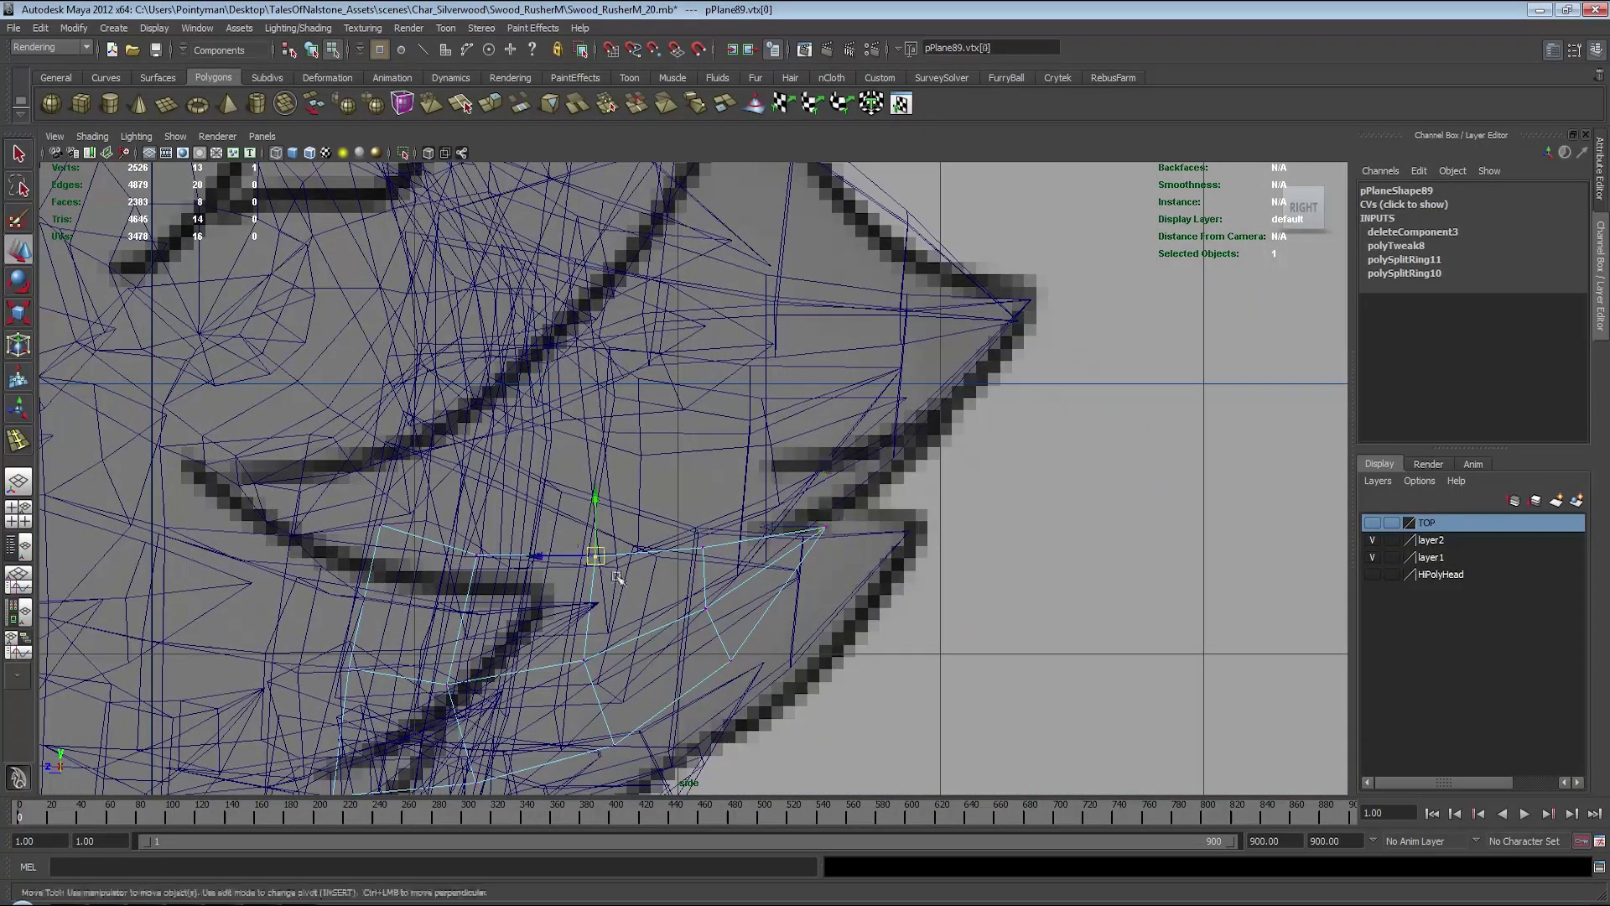
key(space)
key(space)
mouse_move(839, 470)
alt+mouse_down()
mouse_move(952, 439)
mouse_move(874, 424)
mouse_move(920, 421)
mouse_move(880, 388)
mouse_move(784, 362)
alt+mouse_up()
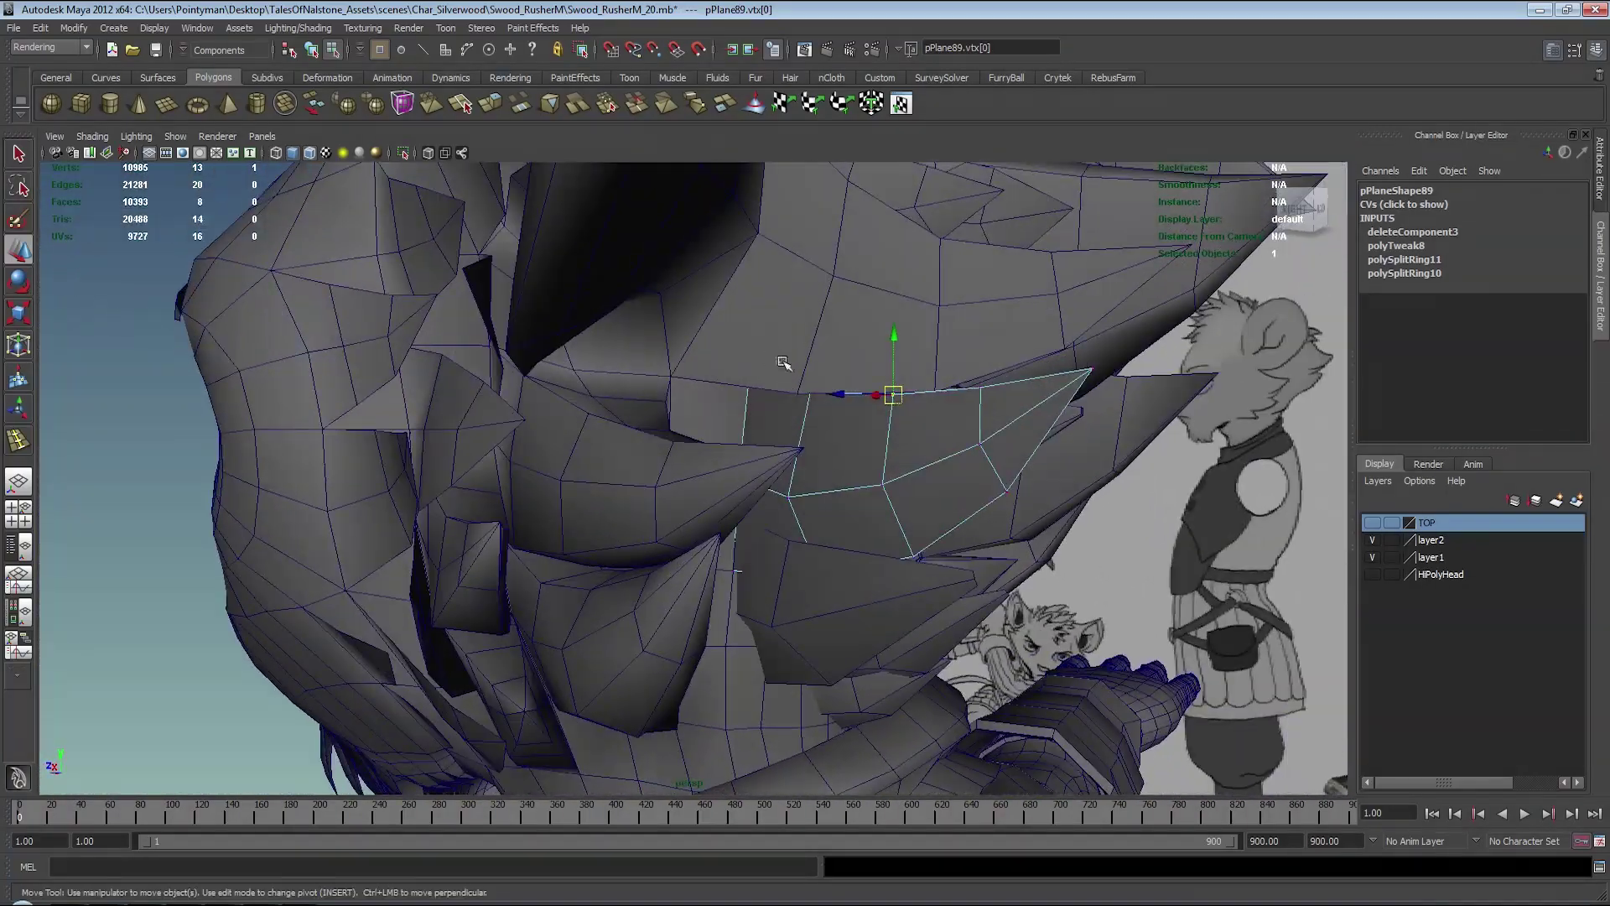
alt+drag(882, 412, 872, 333)
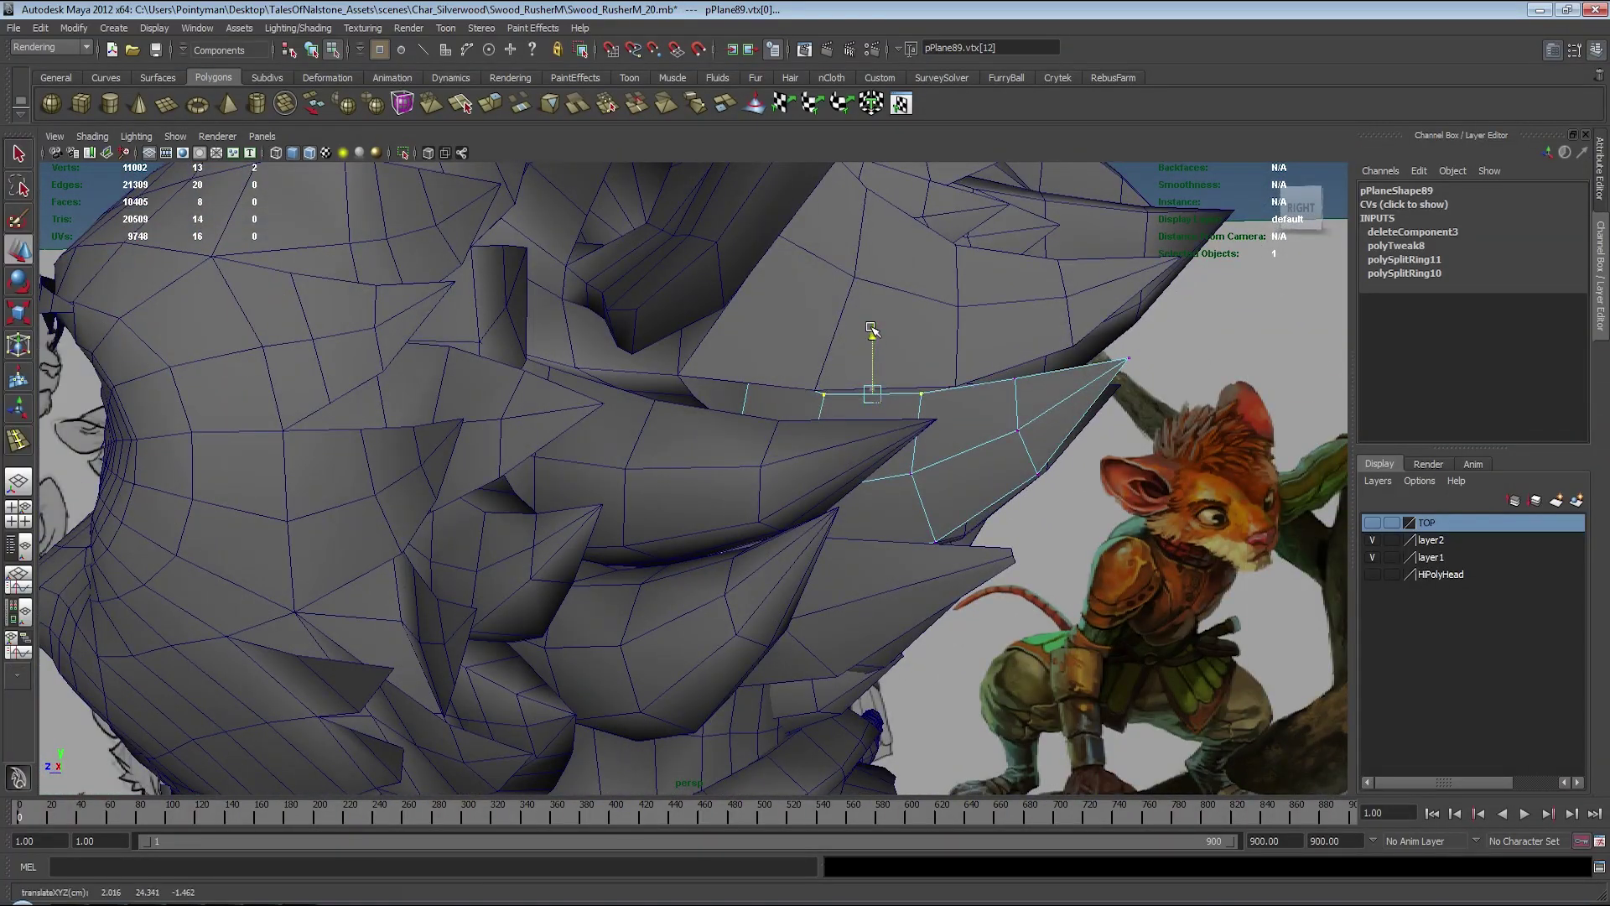
mouse_move(945, 372)
alt+mouse_down()
mouse_move(784, 407)
mouse_move(866, 467)
mouse_move(777, 576)
mouse_move(838, 439)
mouse_move(671, 285)
mouse_move(920, 547)
alt+mouse_up()
- Add an edge loop across the pPlane86 fur card
alt+drag(931, 629, 741, 424)
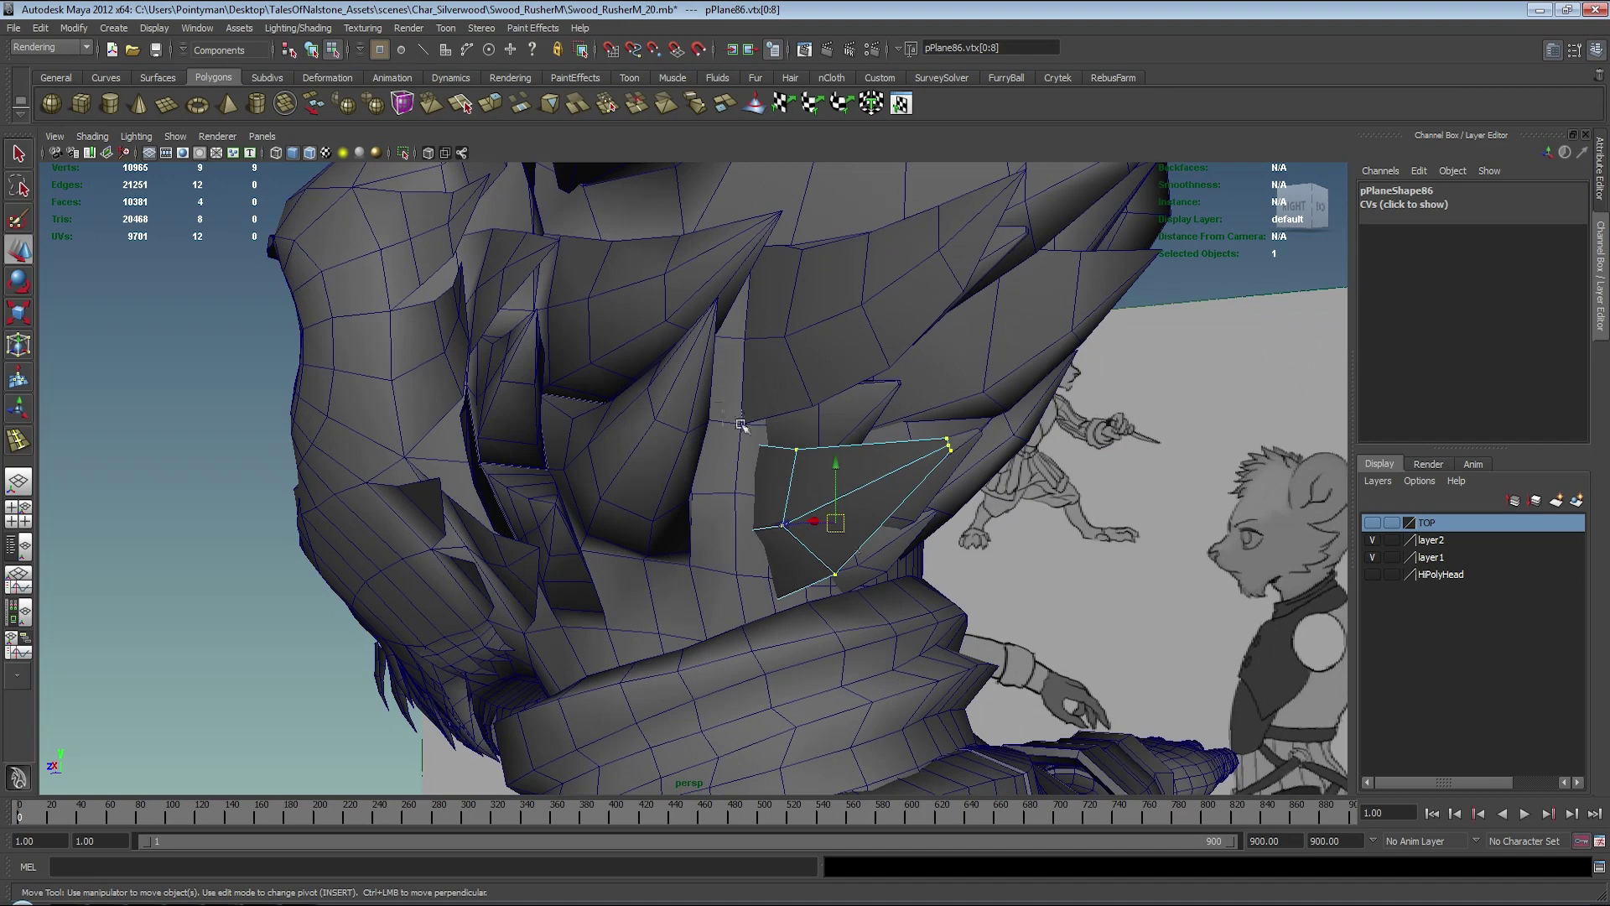
alt+drag(780, 487, 763, 439)
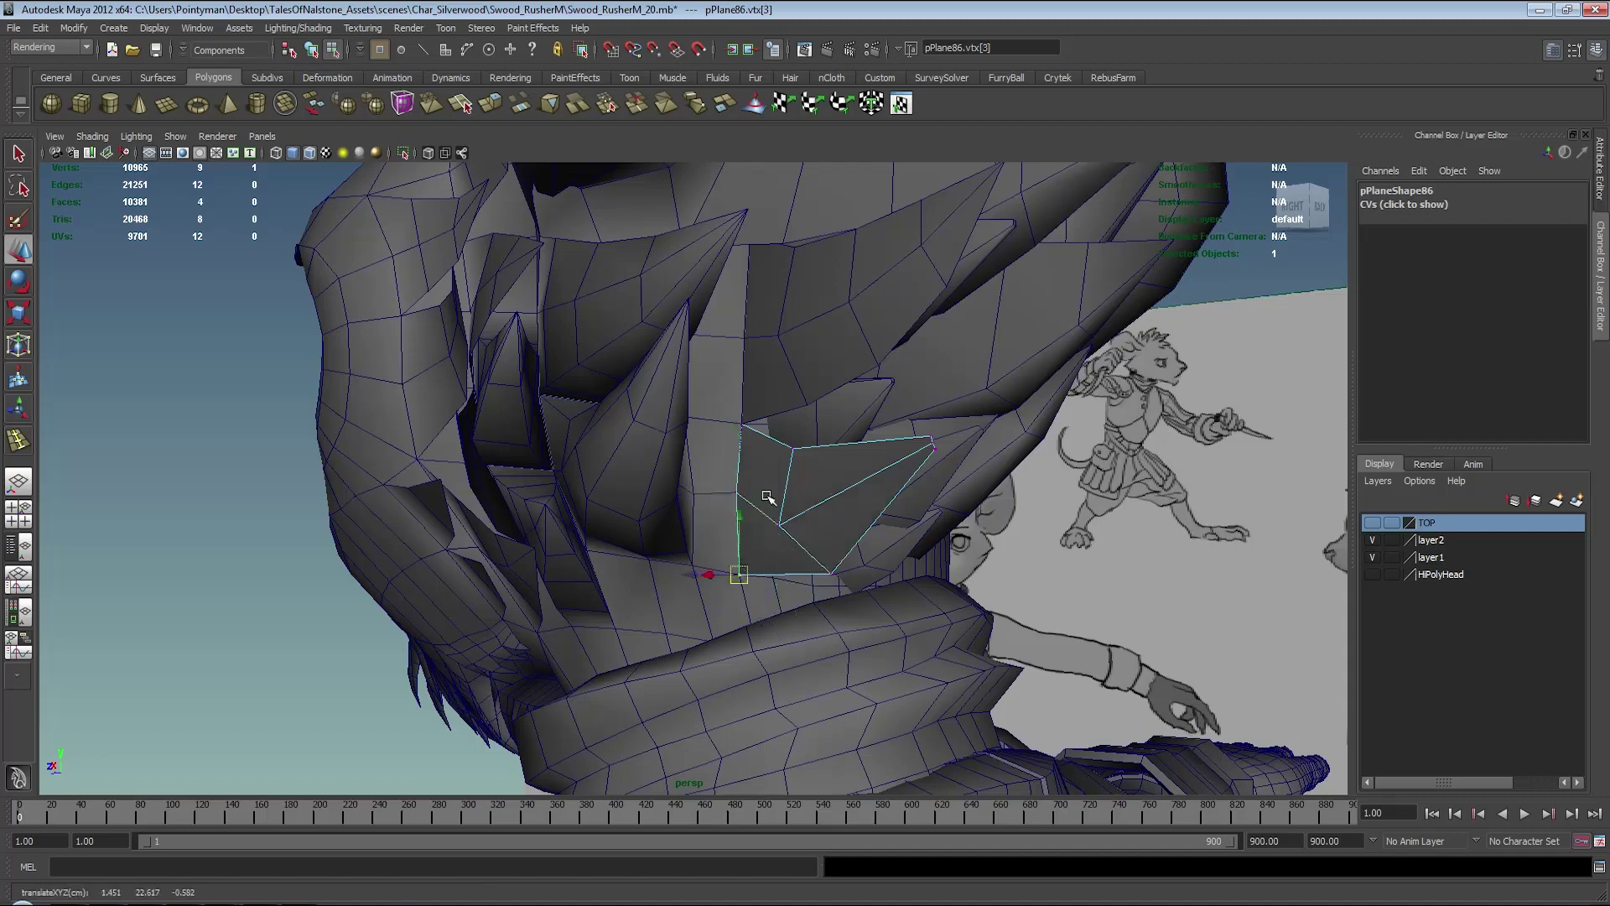
mouse_move(877, 593)
alt+mouse_down()
mouse_move(792, 586)
mouse_move(828, 596)
mouse_move(879, 485)
alt+mouse_up()
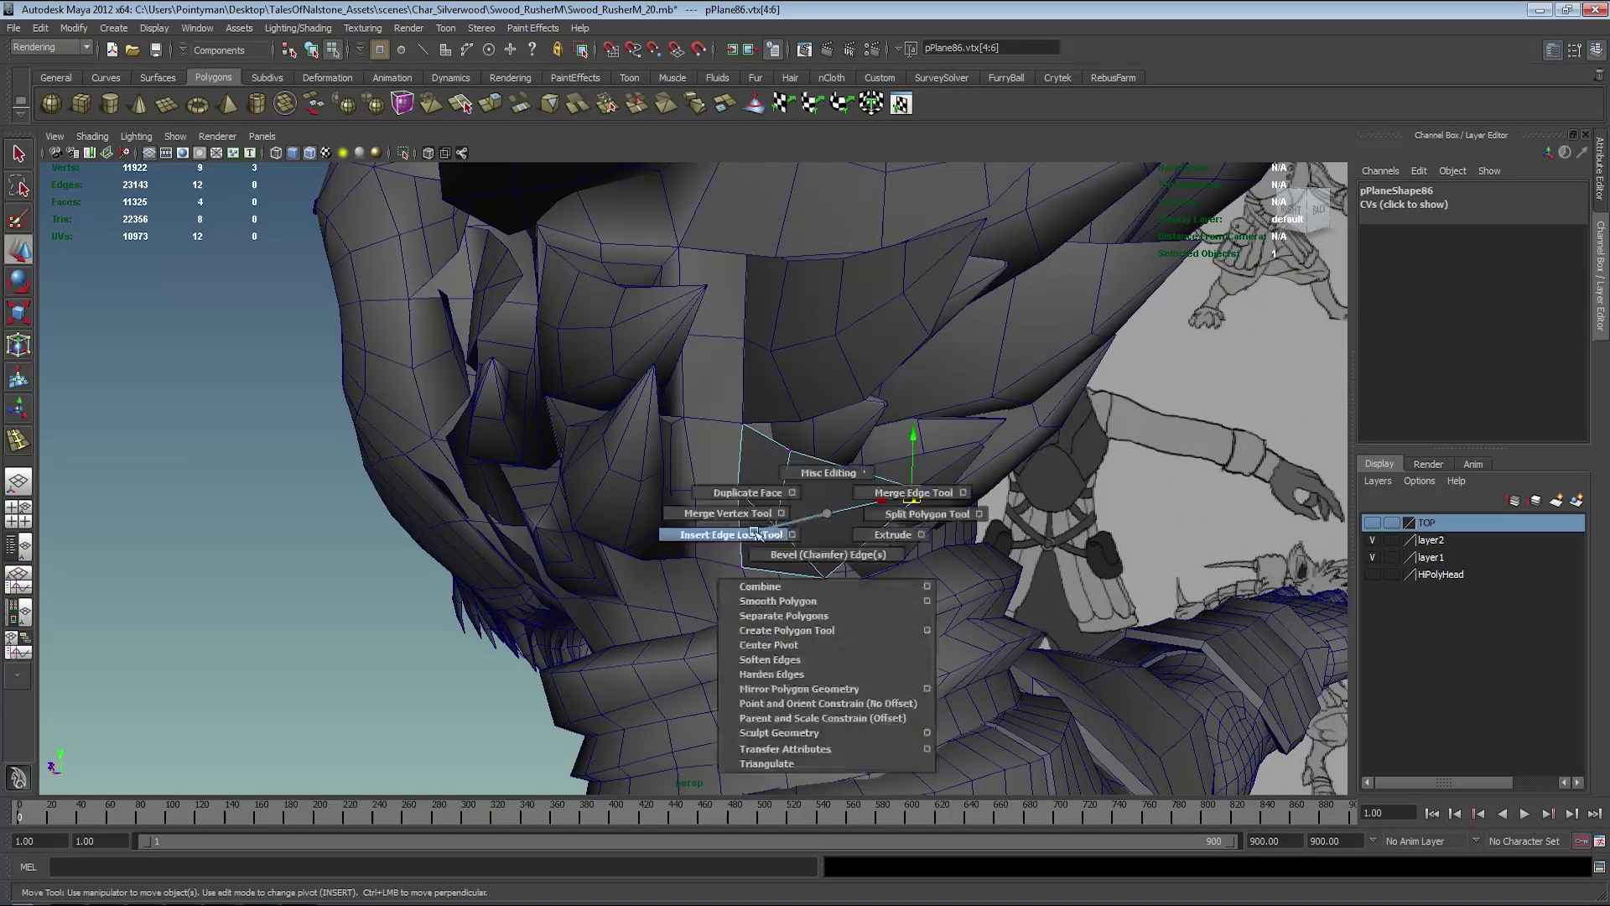
shift+right_drag(830, 512, 825, 513)
click(764, 518)
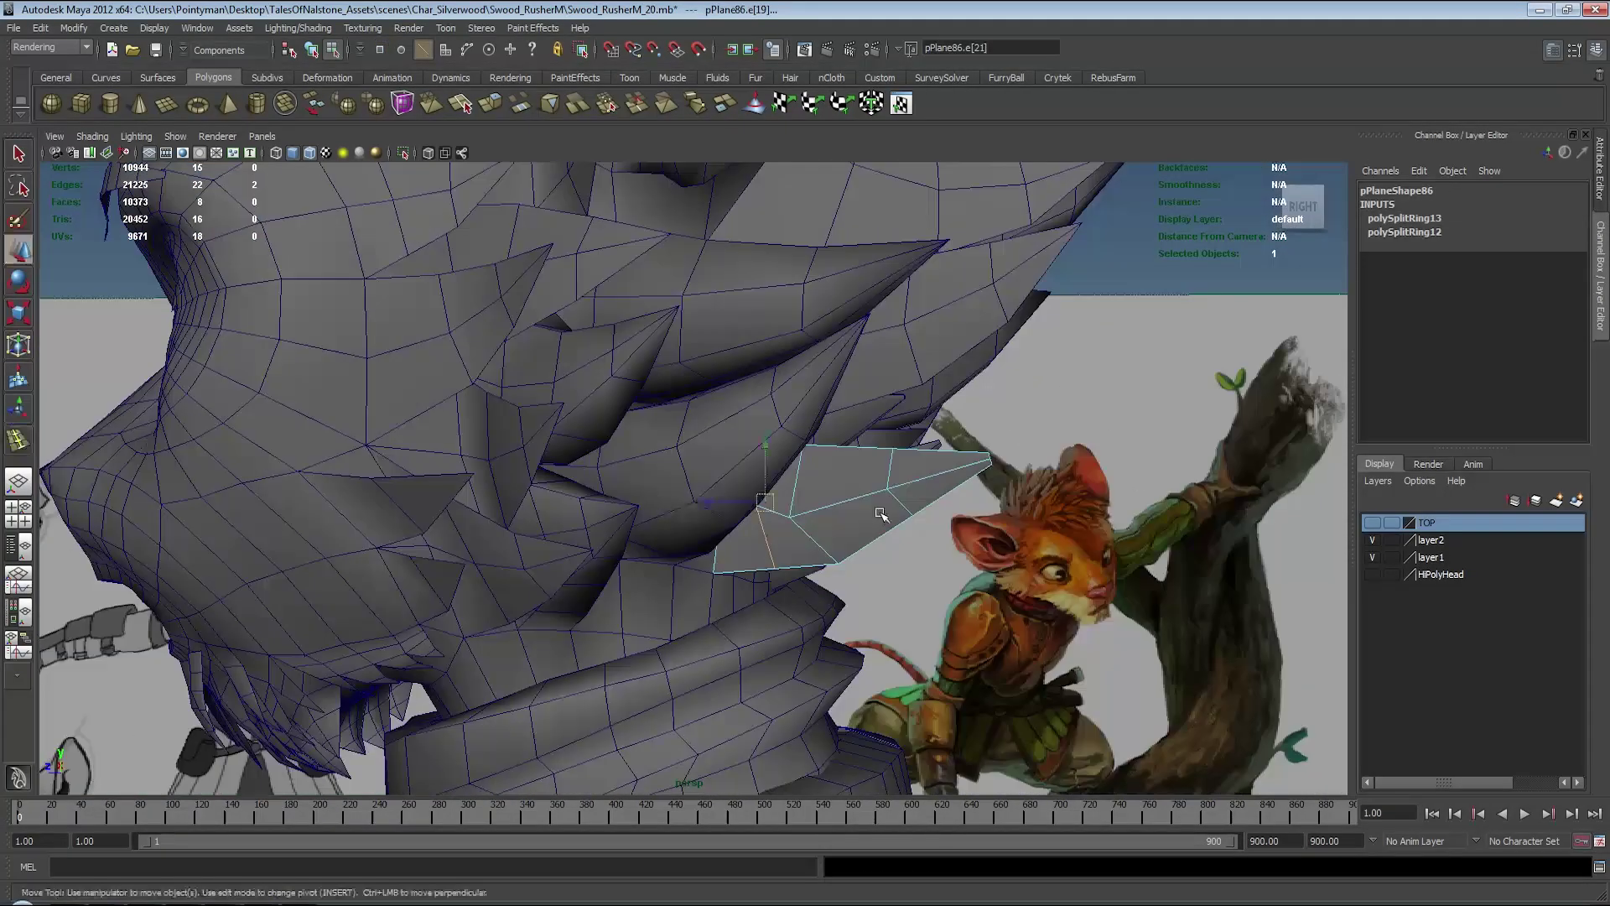
key(space)
key(space)
- Move pPlane86's vertices in the side view, nudging the corner vertex downward
scroll(619, 406, up, 5)
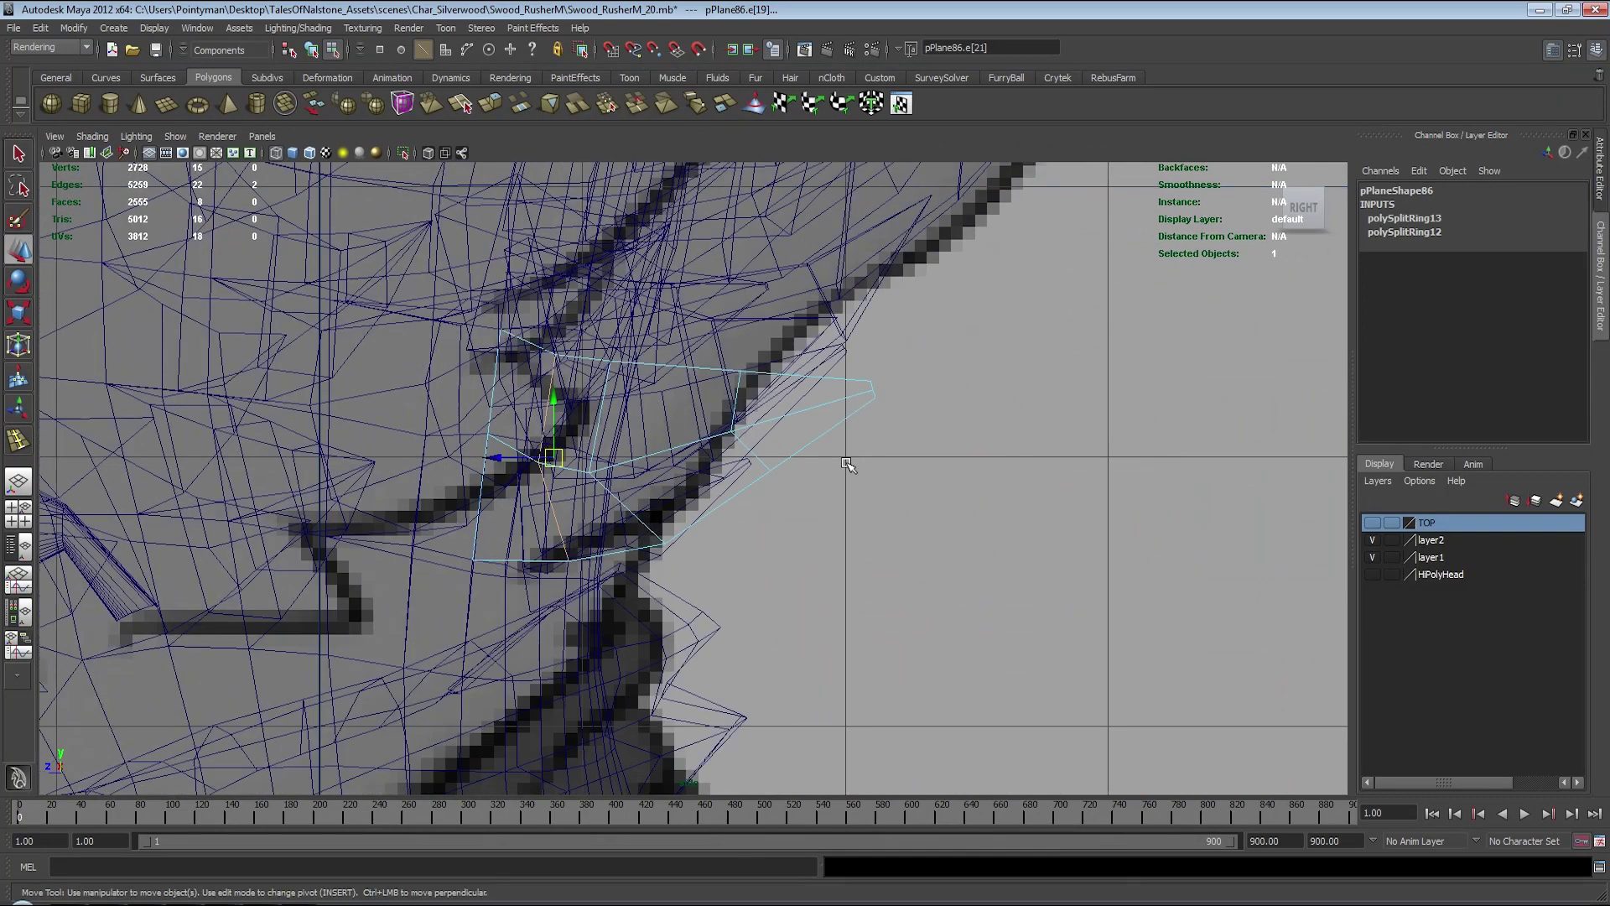
right_drag(639, 453, 588, 453)
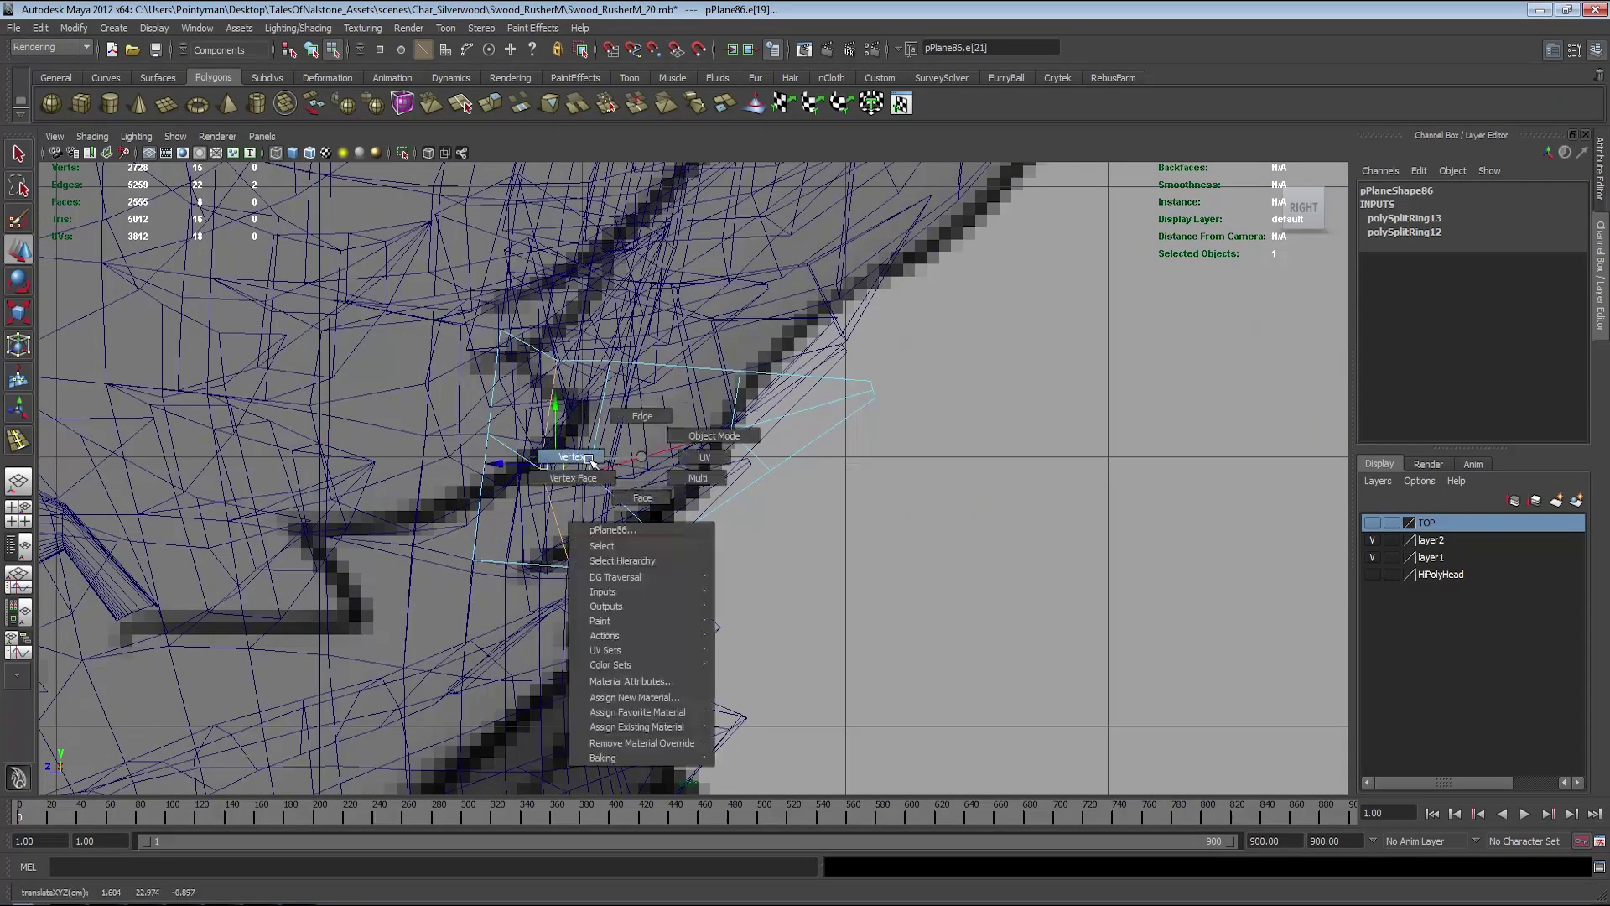
click(589, 472)
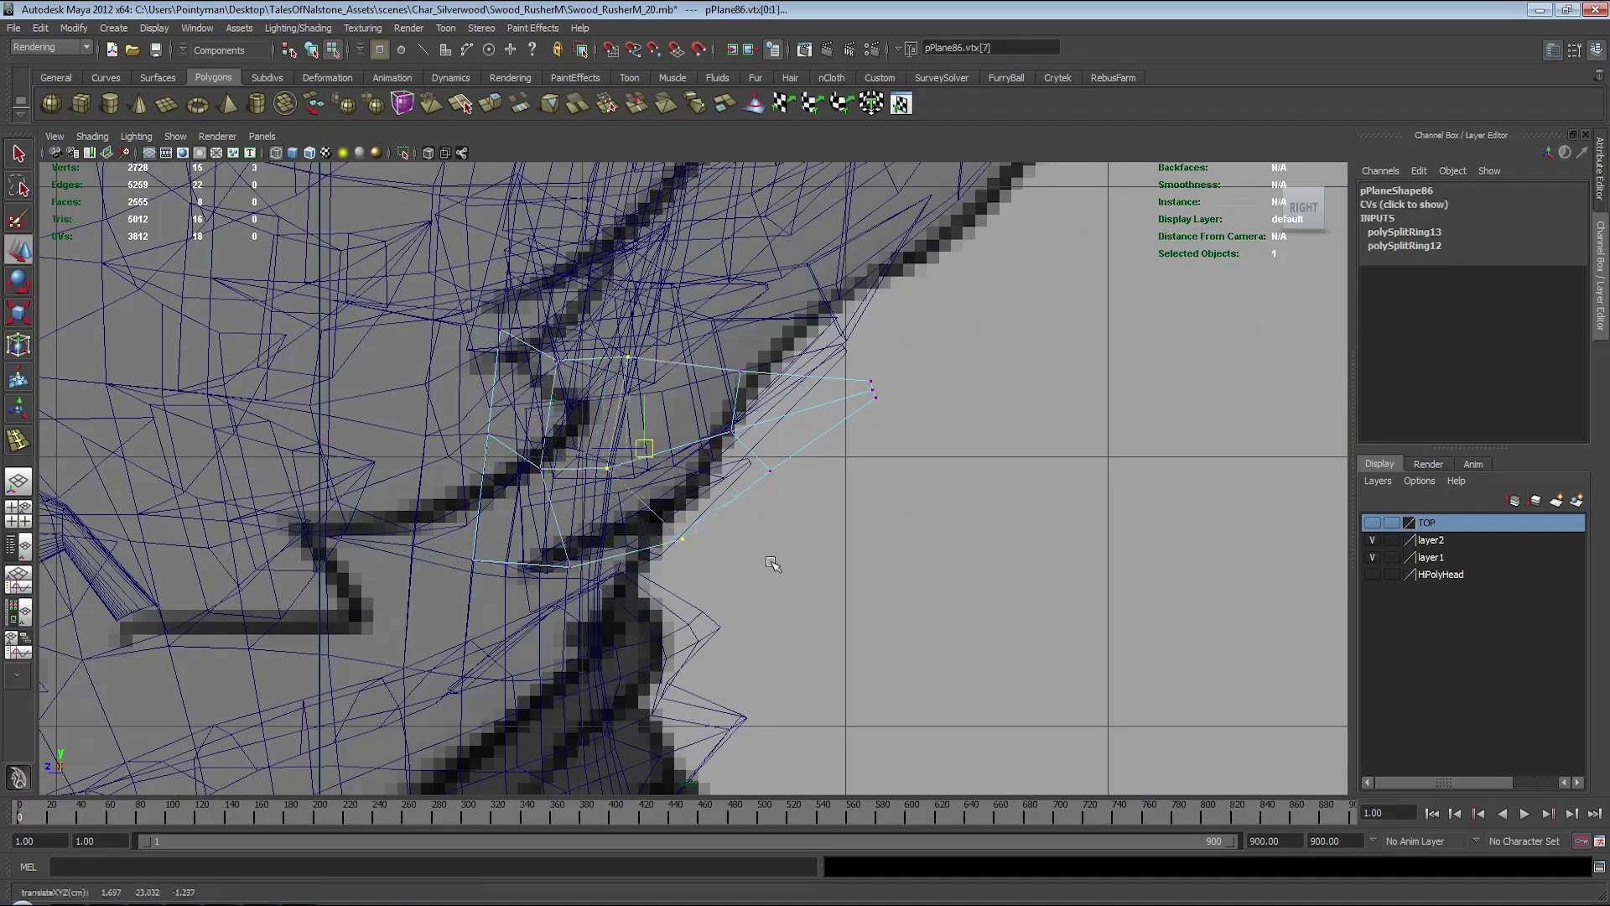
mouse_move(631, 504)
middle_down()
mouse_move(662, 492)
mouse_move(589, 484)
middle_up()
click(637, 361)
mouse_move(667, 395)
middle_down()
mouse_move(676, 415)
mouse_move(735, 413)
middle_up()
click(741, 371)
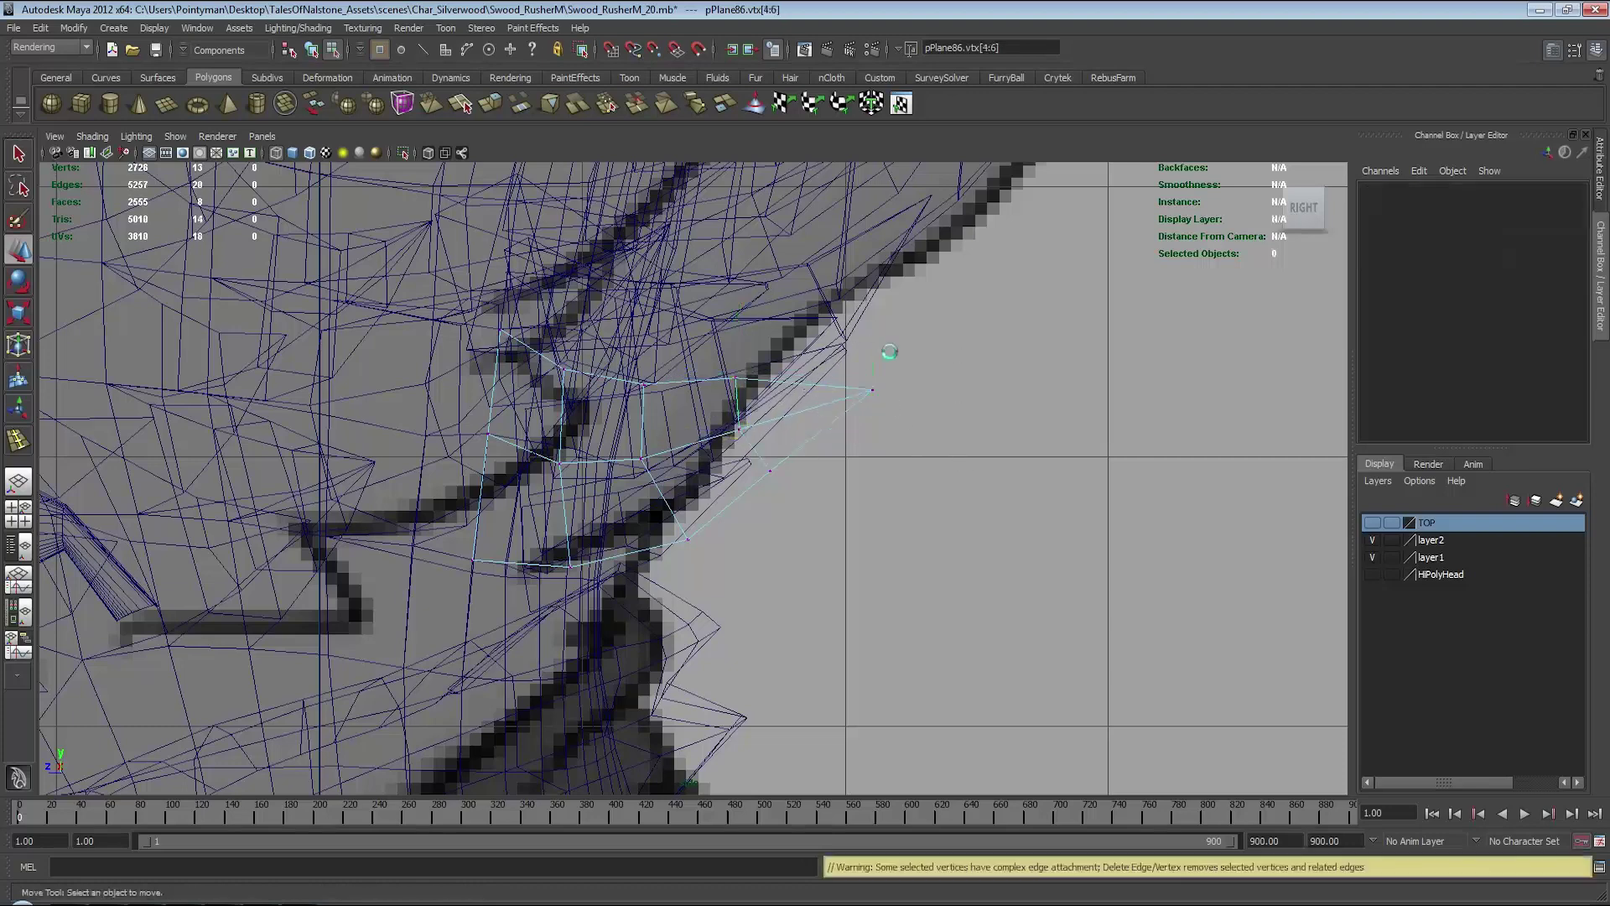
- Delete two redundant vertices and tuck the remaining ones against the spike edge
key(Delete)
middle_drag(919, 477, 857, 446)
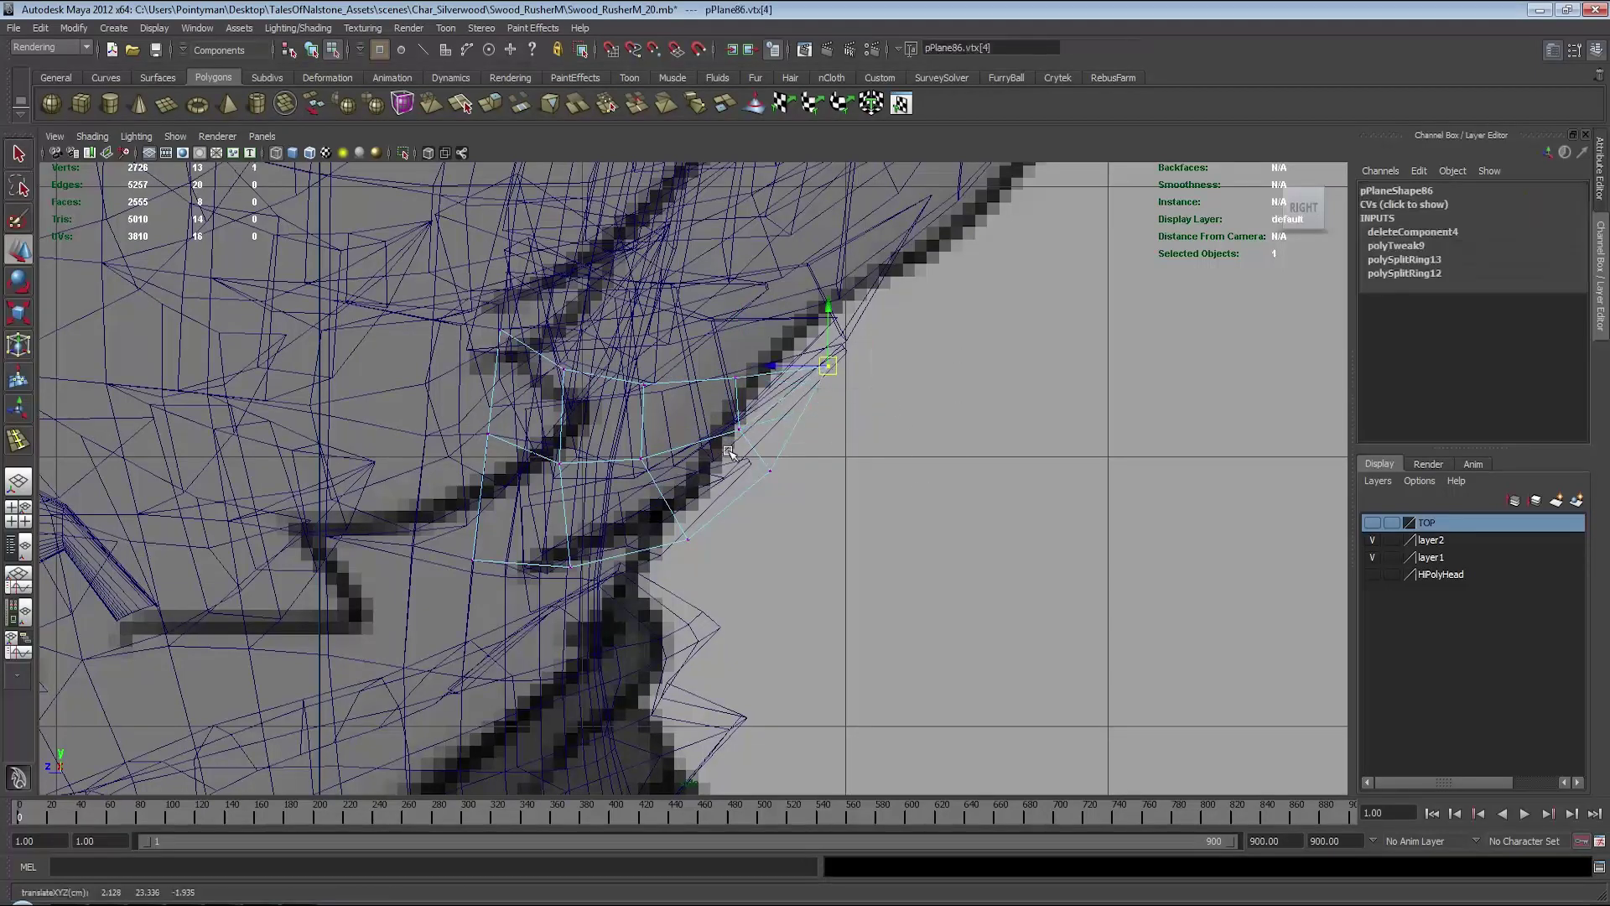
click(644, 460)
middle_drag(662, 466, 699, 483)
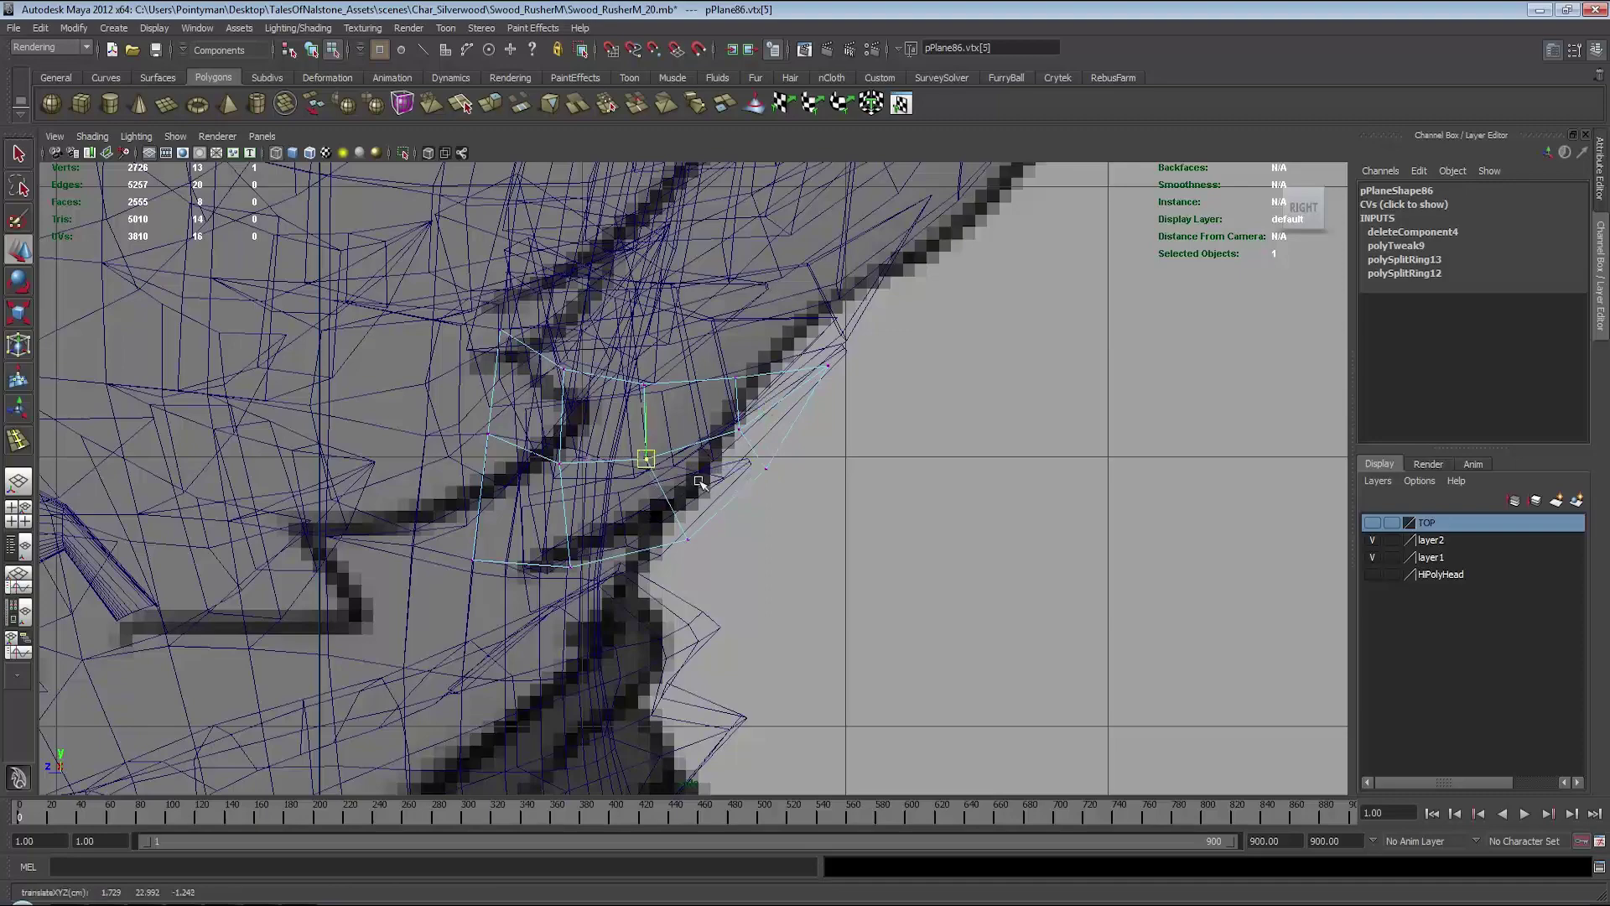
click(739, 429)
key(space)
key(space)
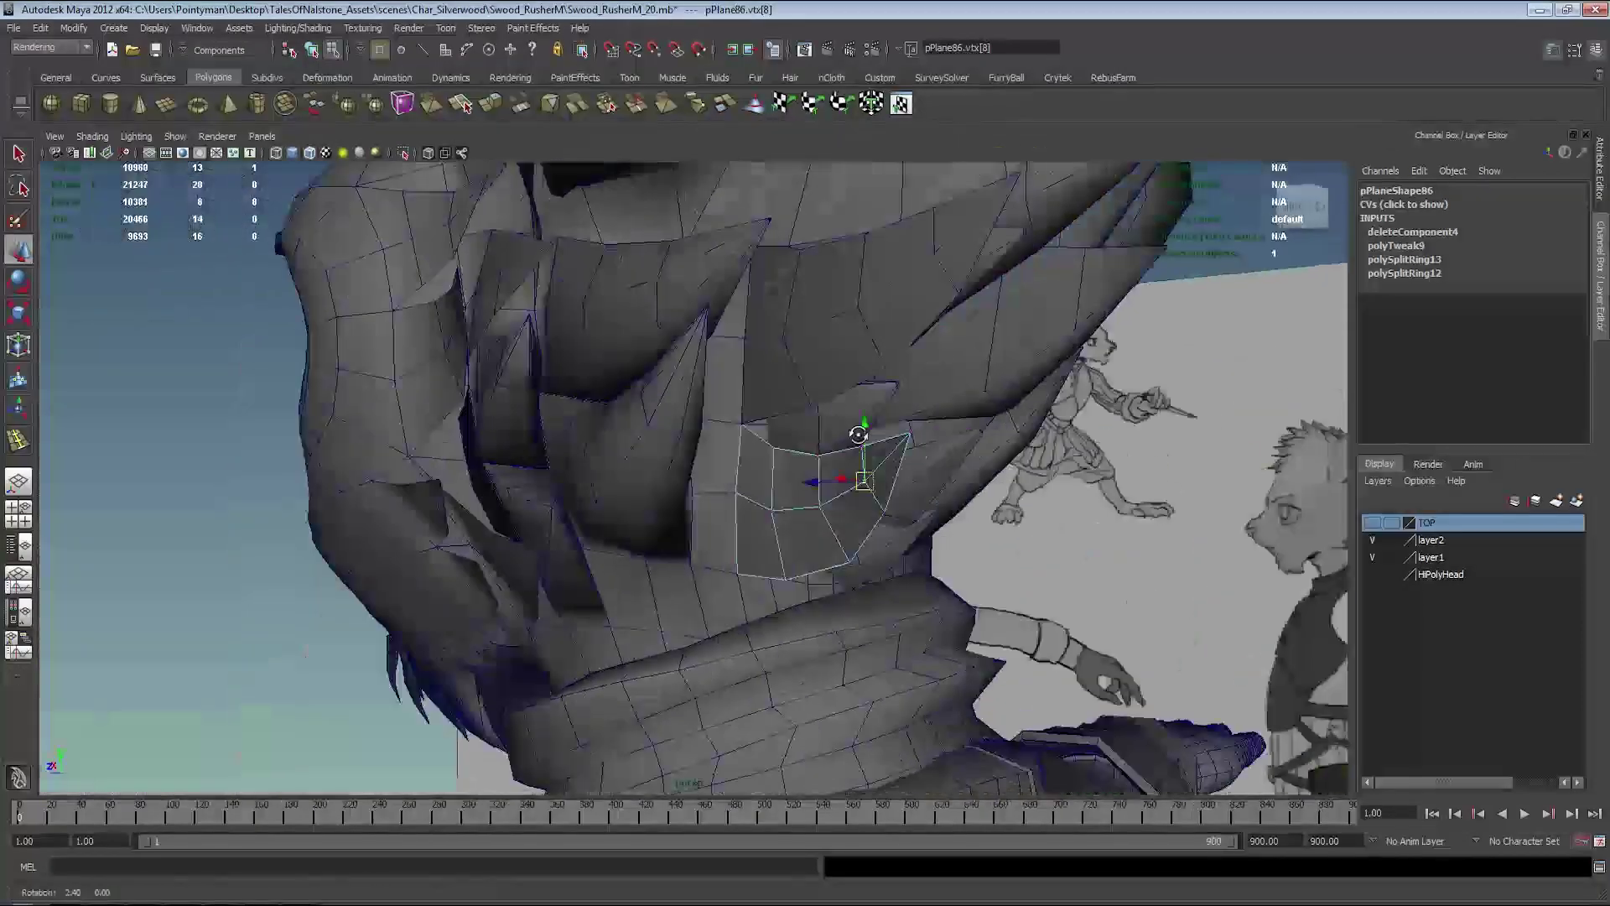
mouse_move(755, 440)
alt+mouse_down()
mouse_move(853, 449)
mouse_move(806, 435)
mouse_move(863, 478)
alt+mouse_up()
- Bend pPlane86 by moving and rotating soft-selected vertices to sit between the neck spikes
click(821, 456)
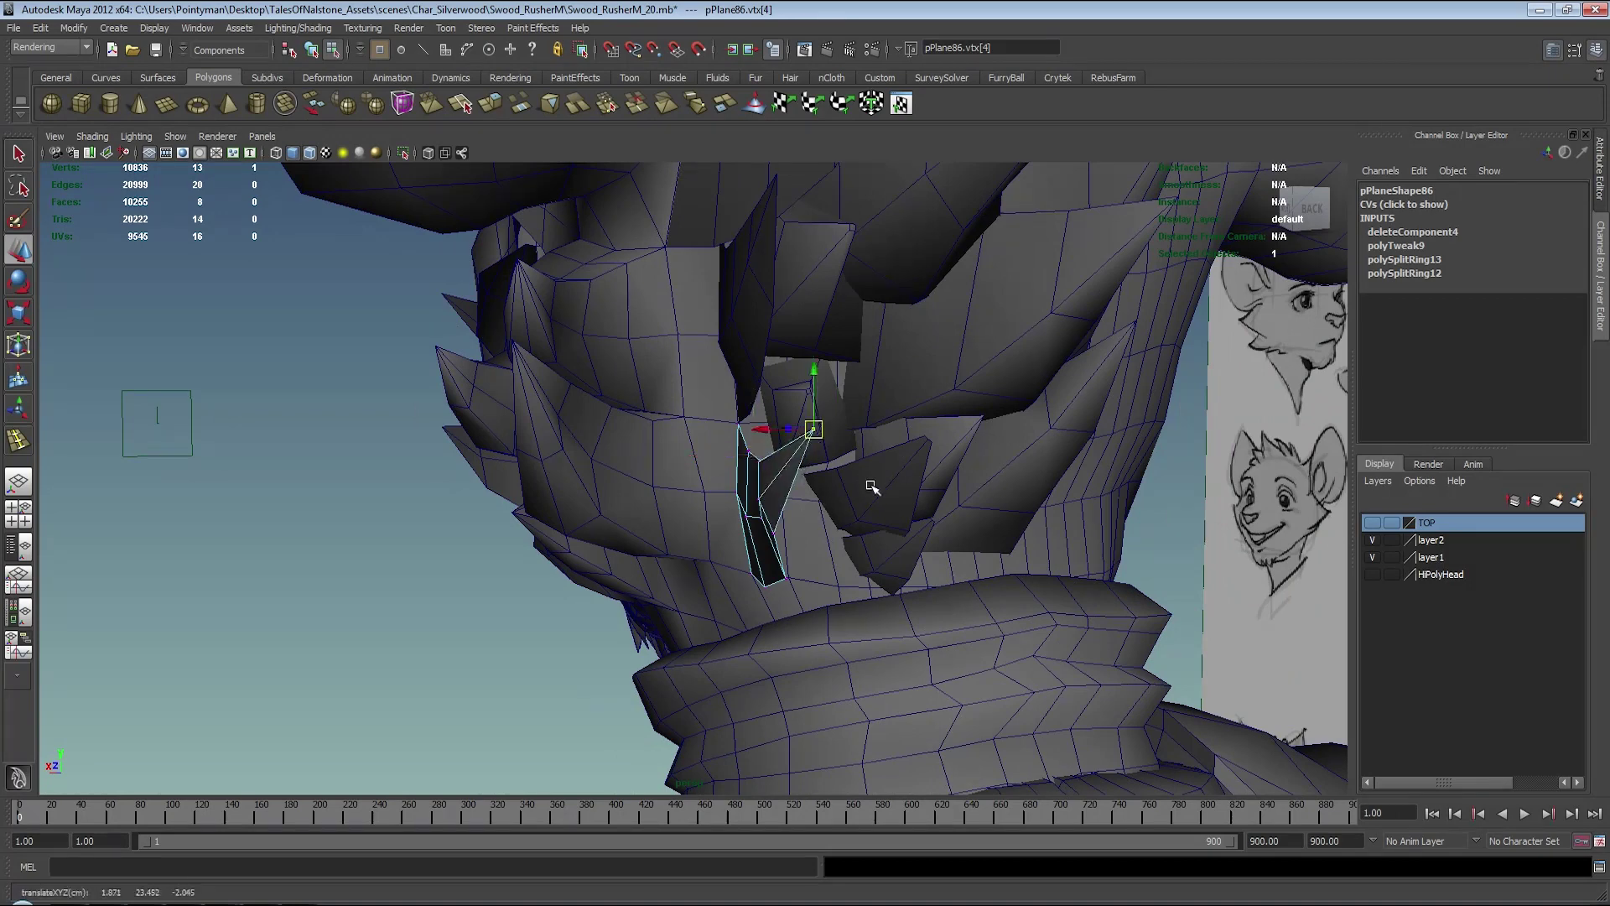
key(b)
mouse_move(834, 495)
middle_down()
mouse_move(1075, 446)
mouse_move(1146, 449)
middle_up()
alt+drag(971, 528, 1024, 532)
key(e)
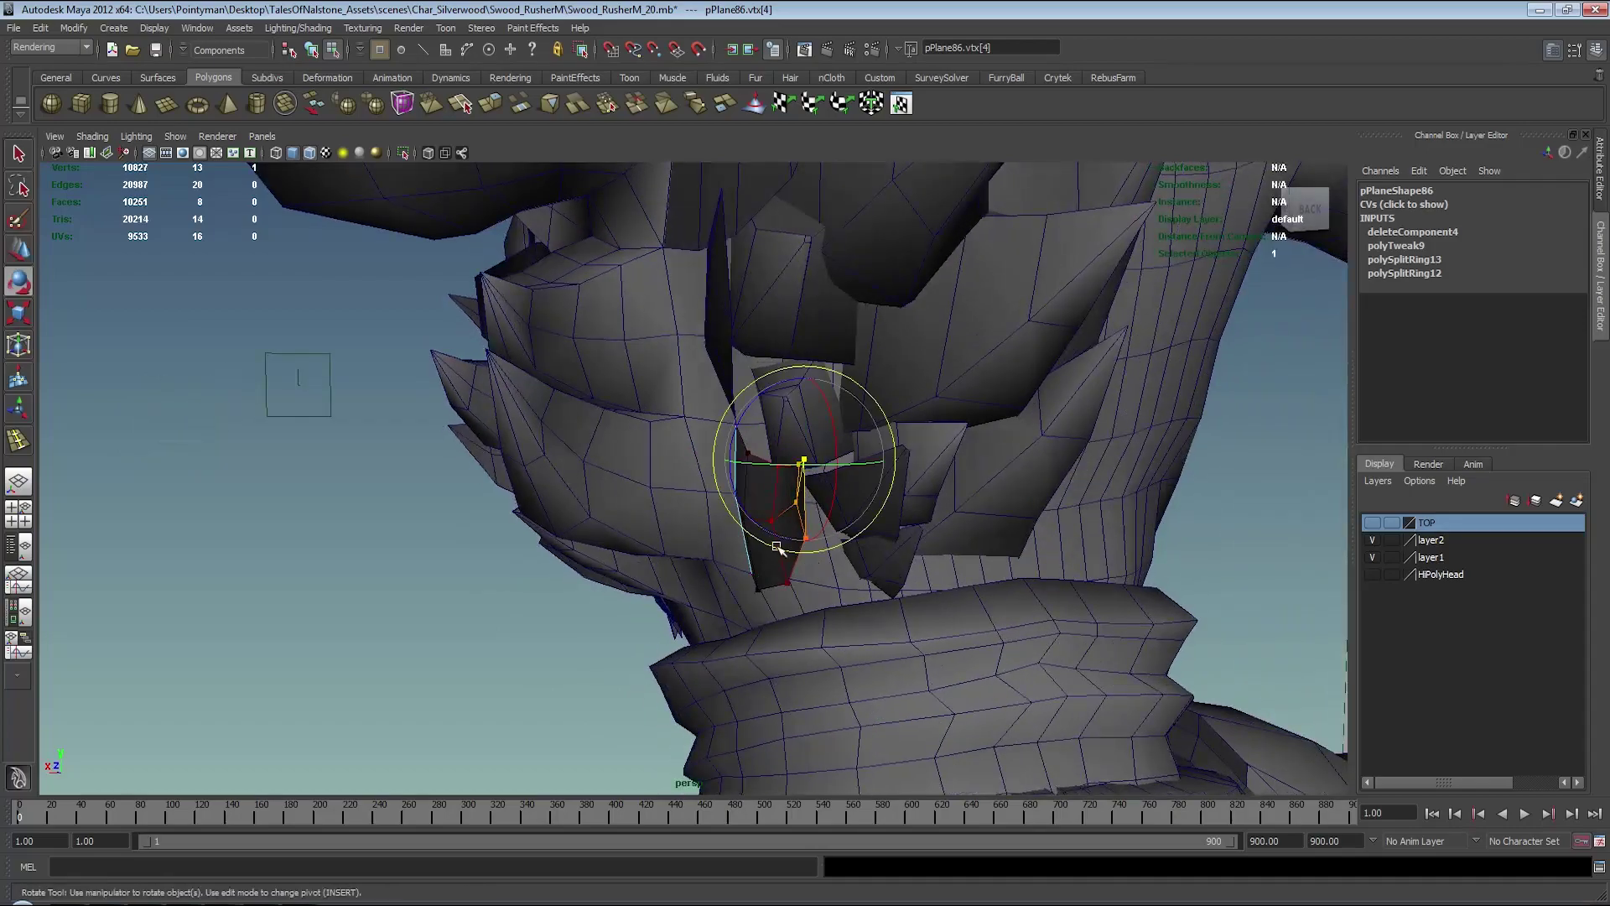
key(w)
mouse_move(818, 551)
alt+mouse_down()
mouse_move(1015, 527)
mouse_move(866, 531)
mouse_move(687, 470)
mouse_move(795, 467)
alt+mouse_up()
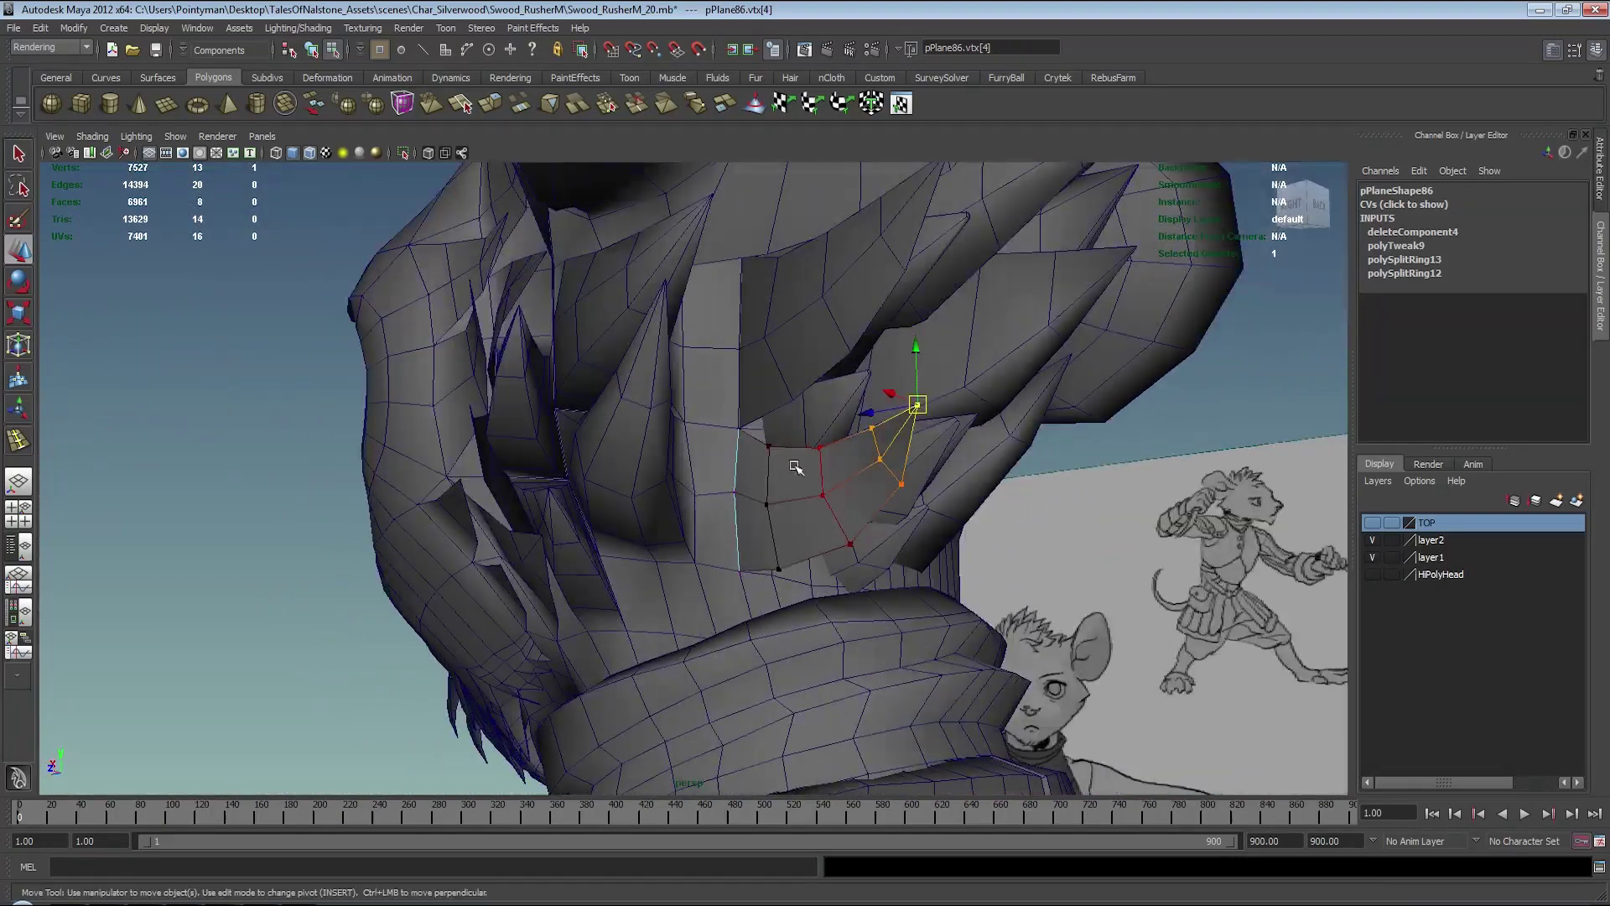
mouse_move(765, 560)
alt+mouse_down()
mouse_move(772, 585)
mouse_move(703, 524)
mouse_move(701, 546)
mouse_move(719, 550)
mouse_move(747, 510)
alt+mouse_up()
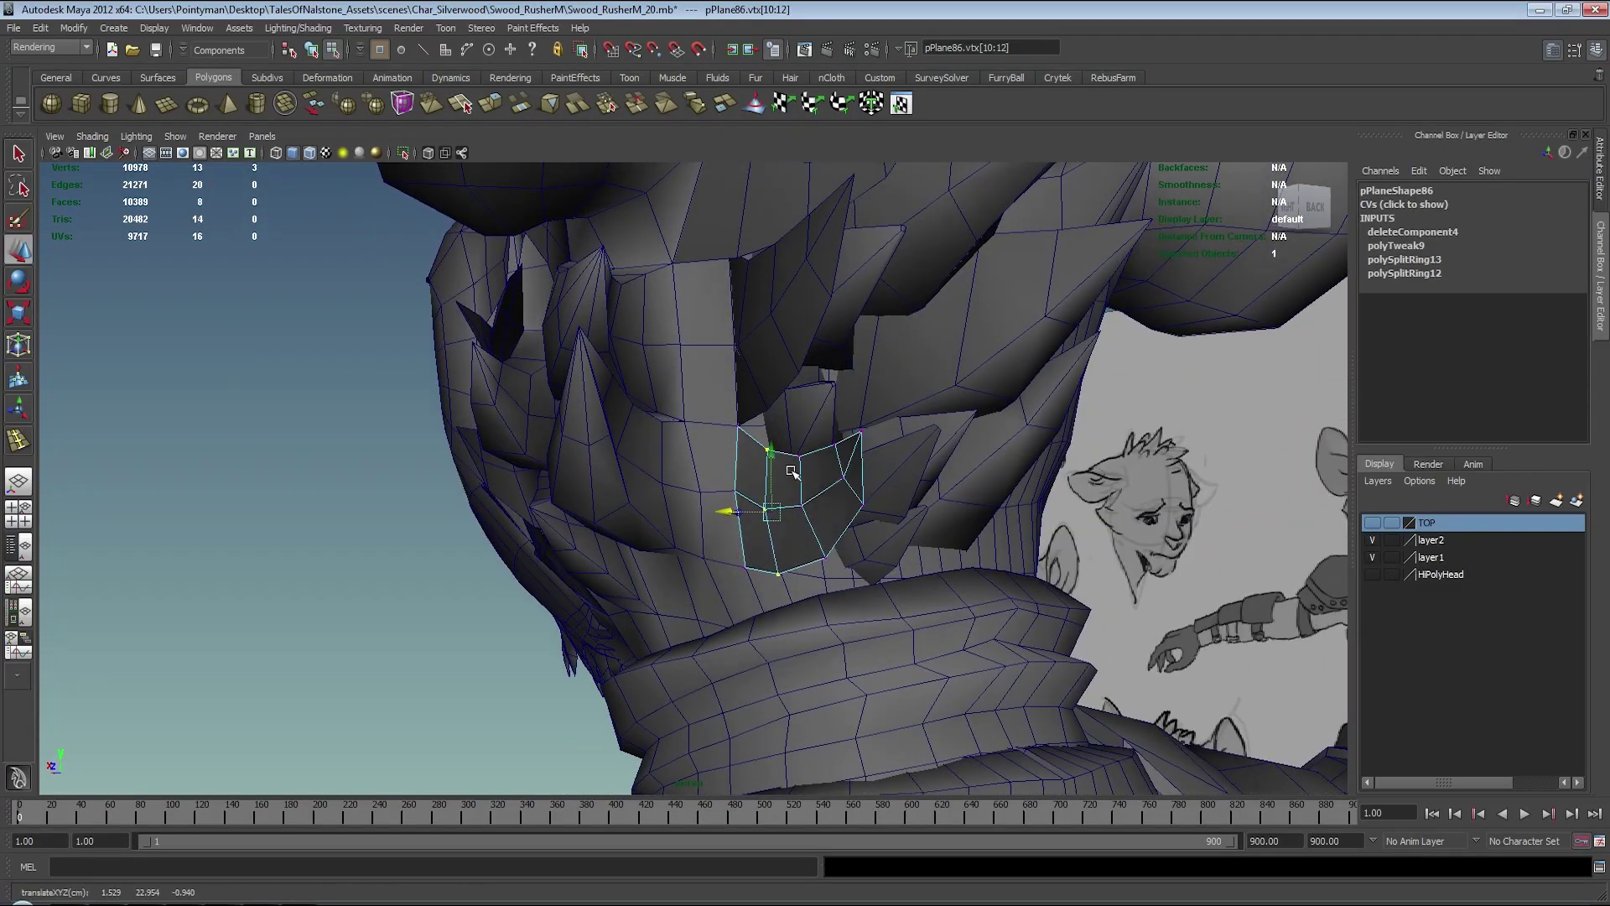
mouse_move(854, 547)
alt+mouse_down()
mouse_move(805, 581)
mouse_move(805, 518)
mouse_move(879, 471)
alt+mouse_up()
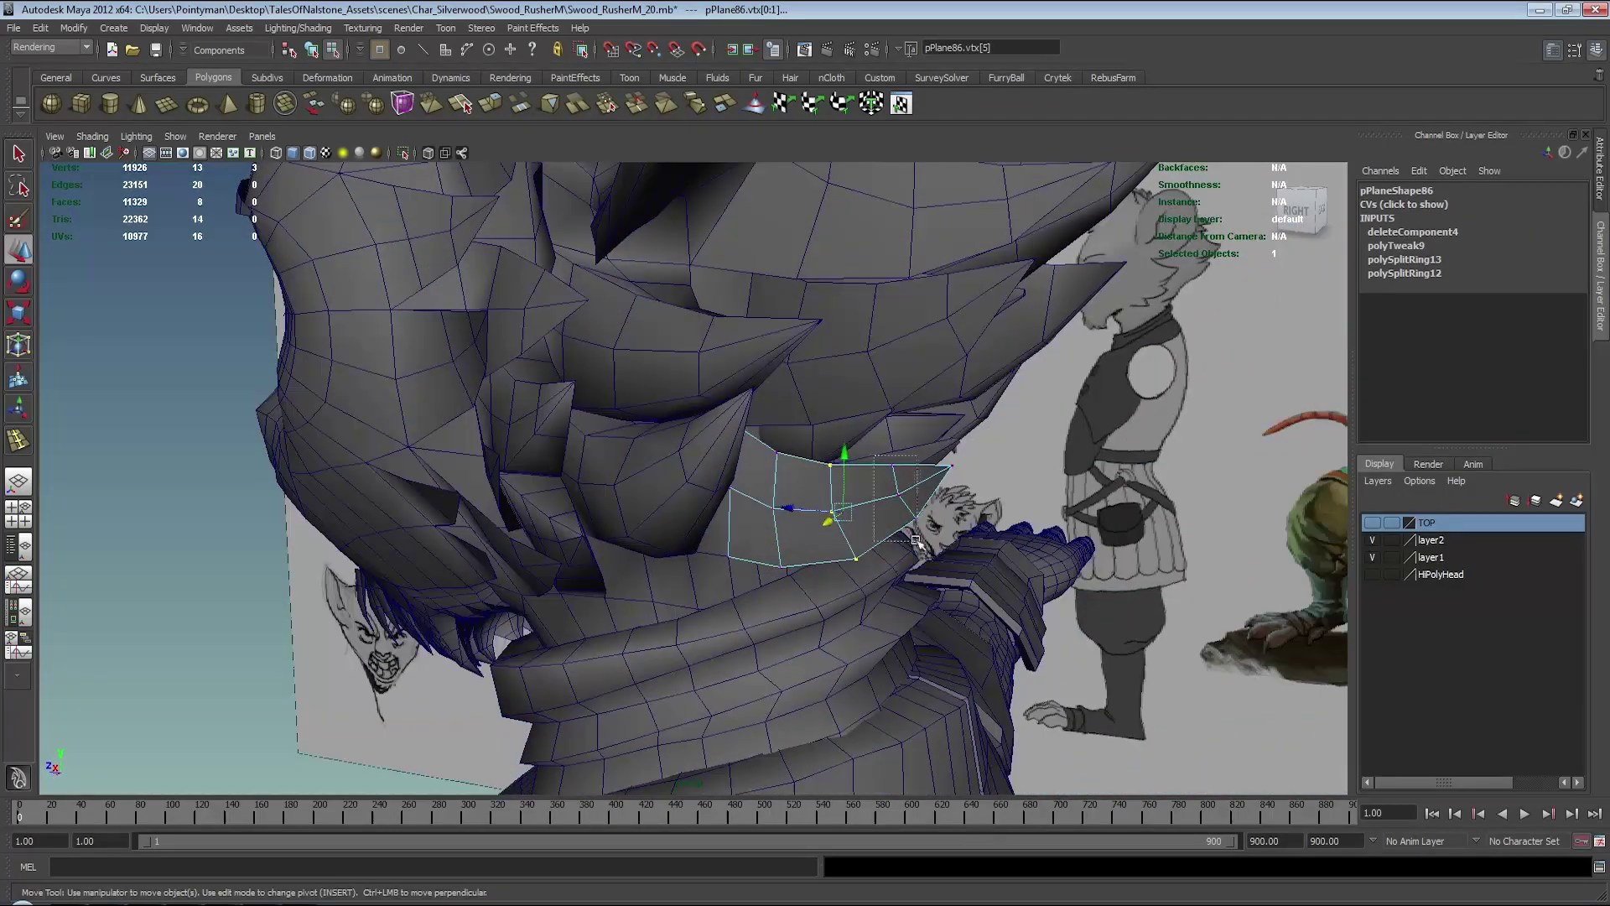
mouse_move(915, 541)
alt+mouse_down()
mouse_move(719, 544)
mouse_move(843, 530)
alt+mouse_up()
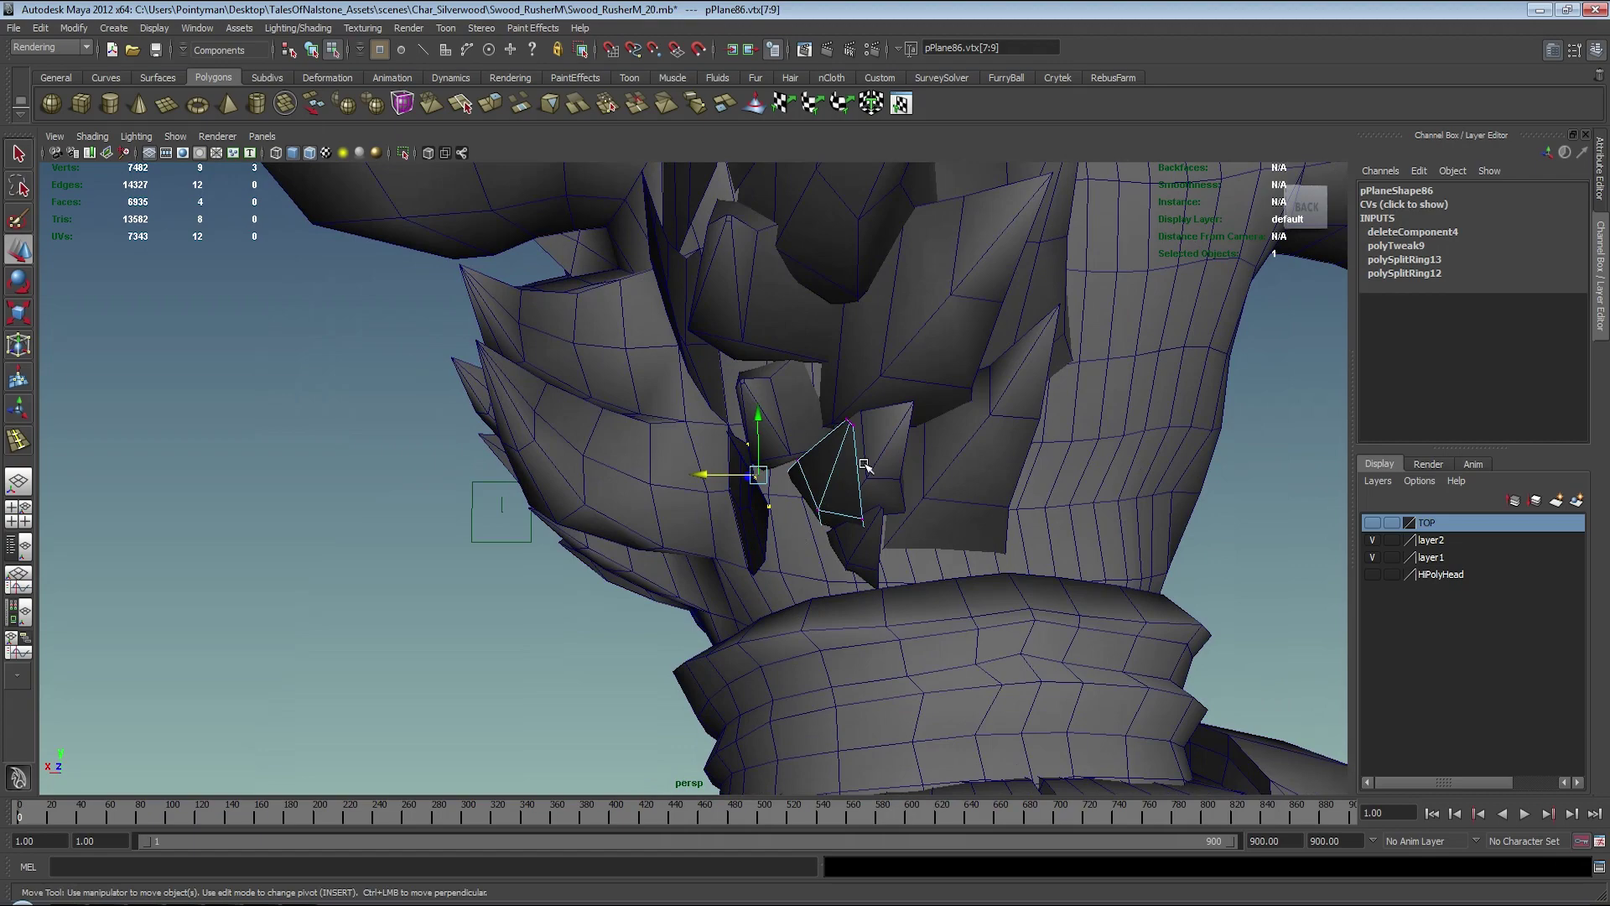
- Rotate and move pPlane82's marquee-selected vertices into a narrow wedge among the spikes
mouse_move(742, 413)
alt+mouse_down()
mouse_move(797, 504)
mouse_move(772, 353)
mouse_move(788, 451)
mouse_move(814, 449)
alt+mouse_up()
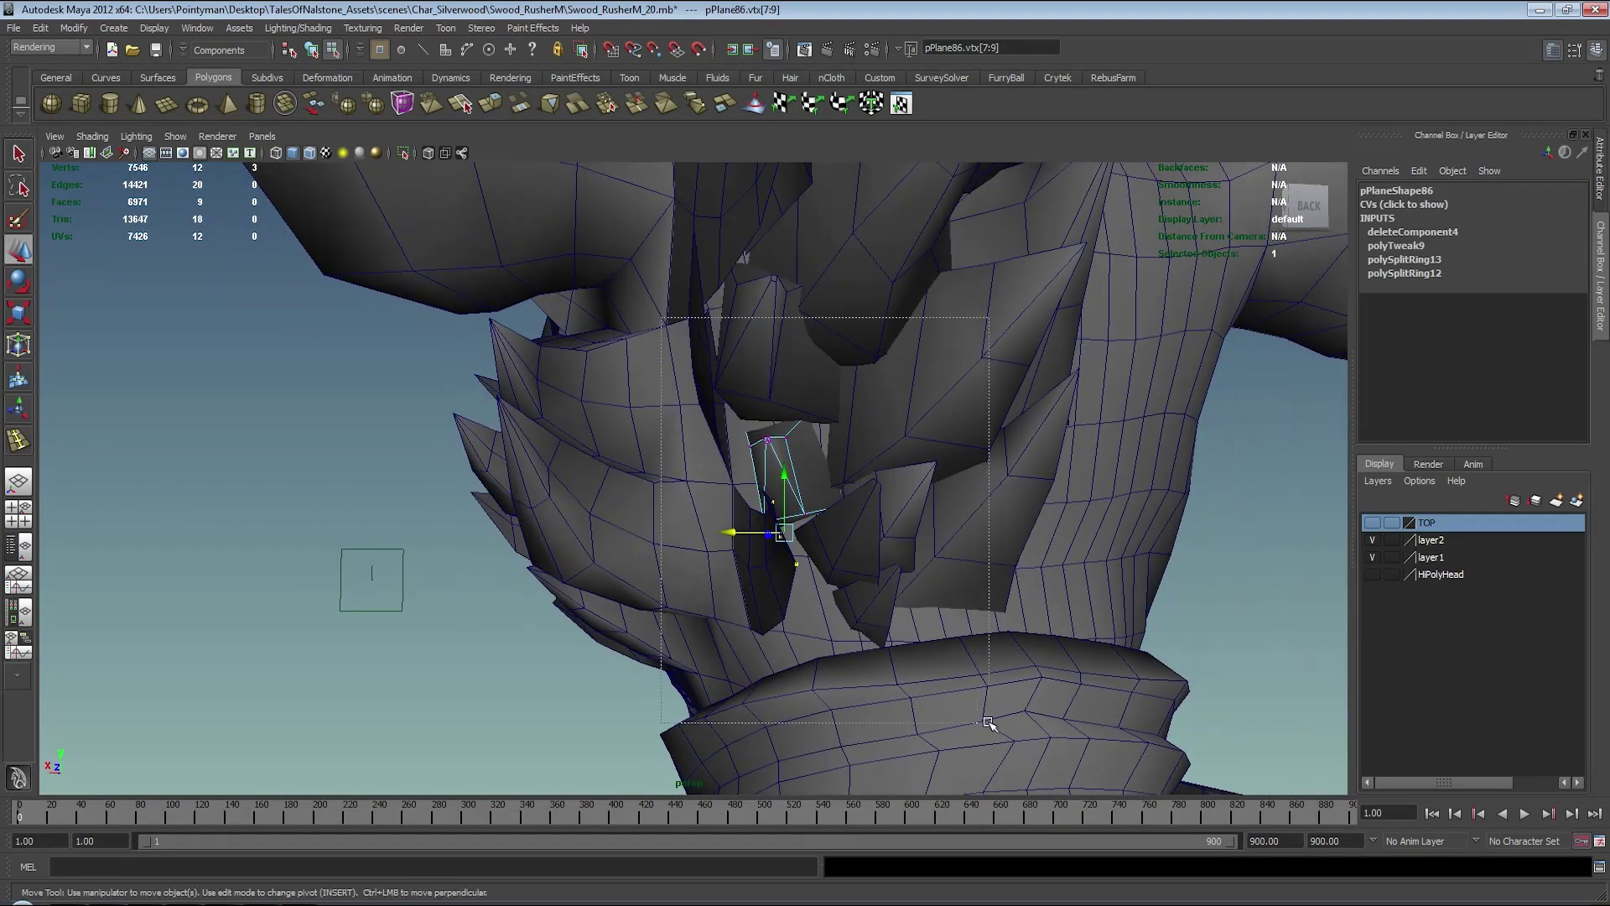
drag(663, 319, 988, 722)
key(e)
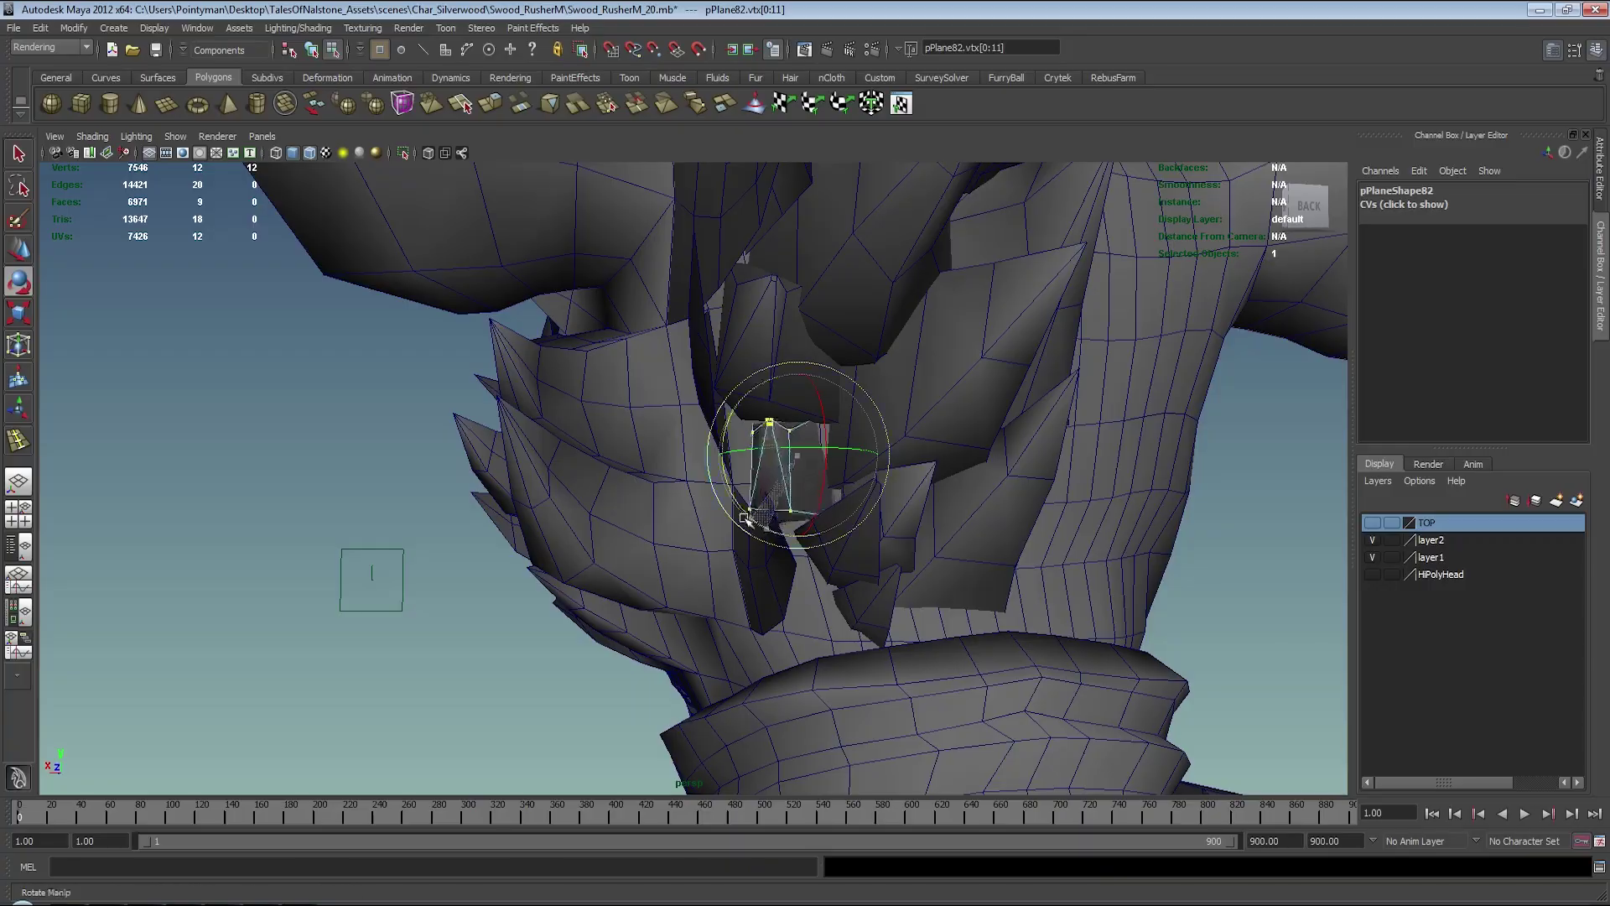
key(w)
mouse_move(745, 517)
alt+mouse_down()
mouse_move(968, 501)
mouse_move(801, 529)
alt+mouse_up()
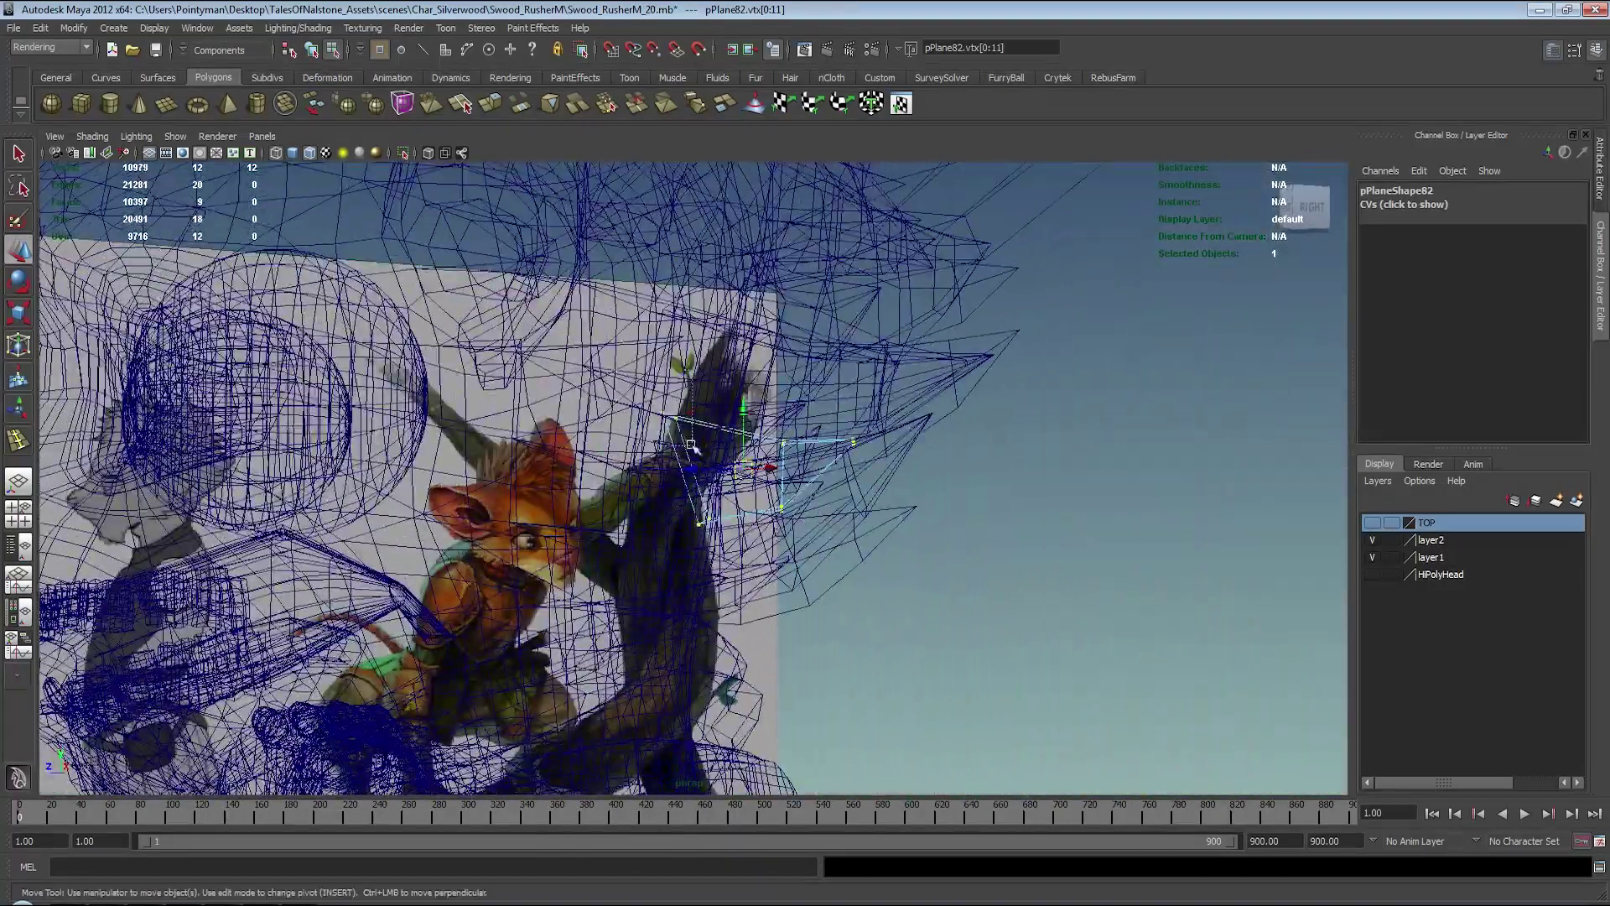
alt+drag(691, 445, 663, 417)
click(684, 424)
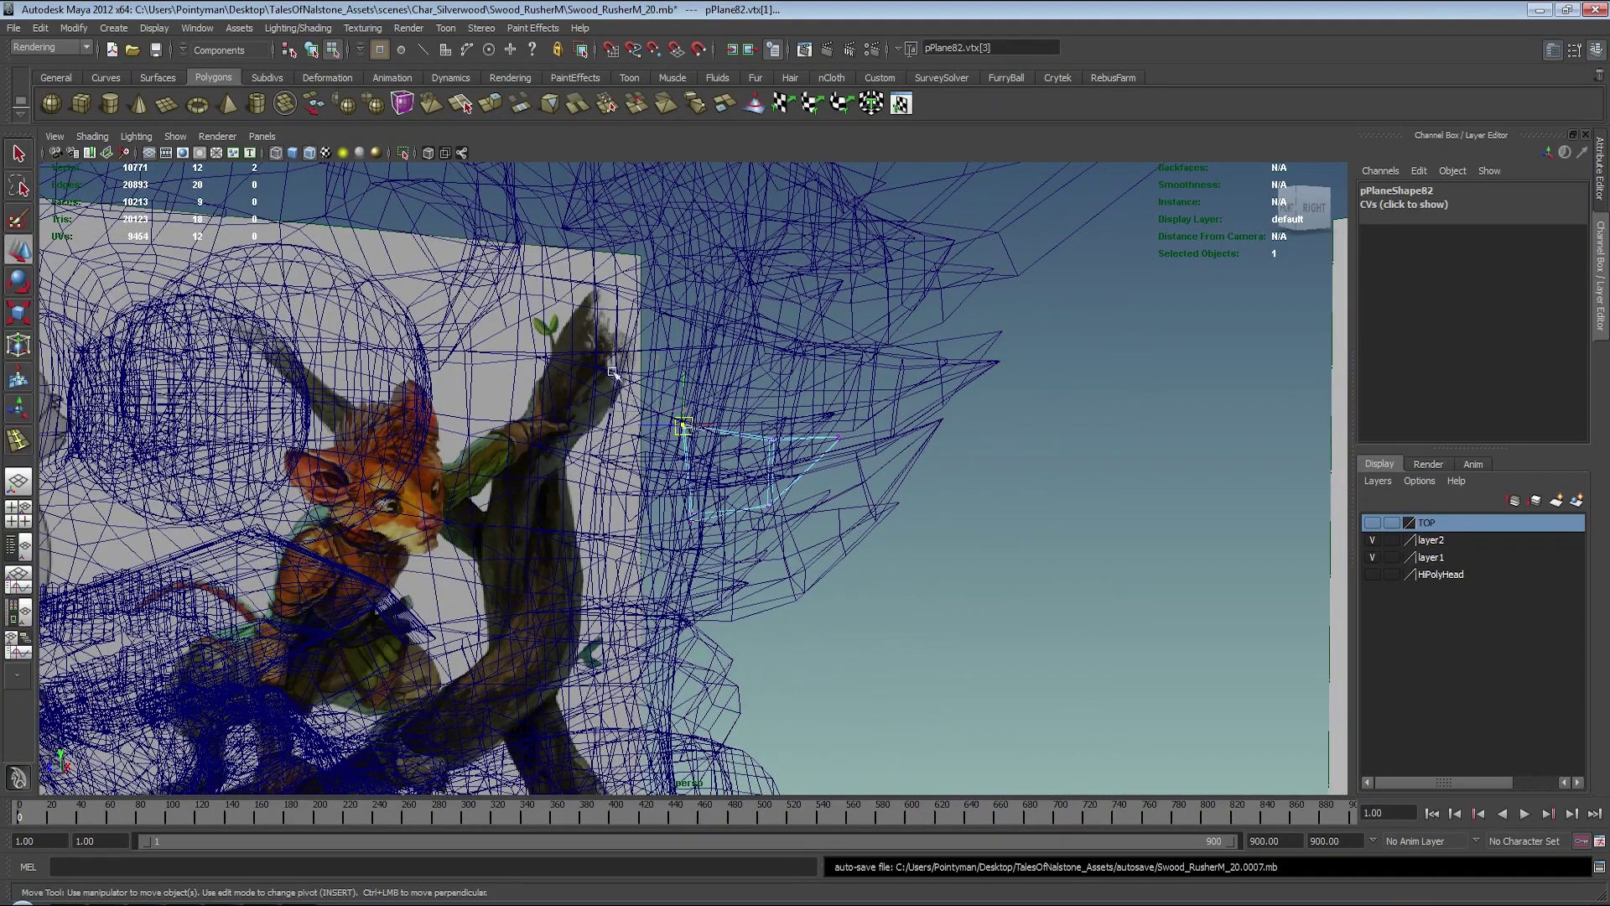
alt+drag(729, 563, 931, 545)
key(w)
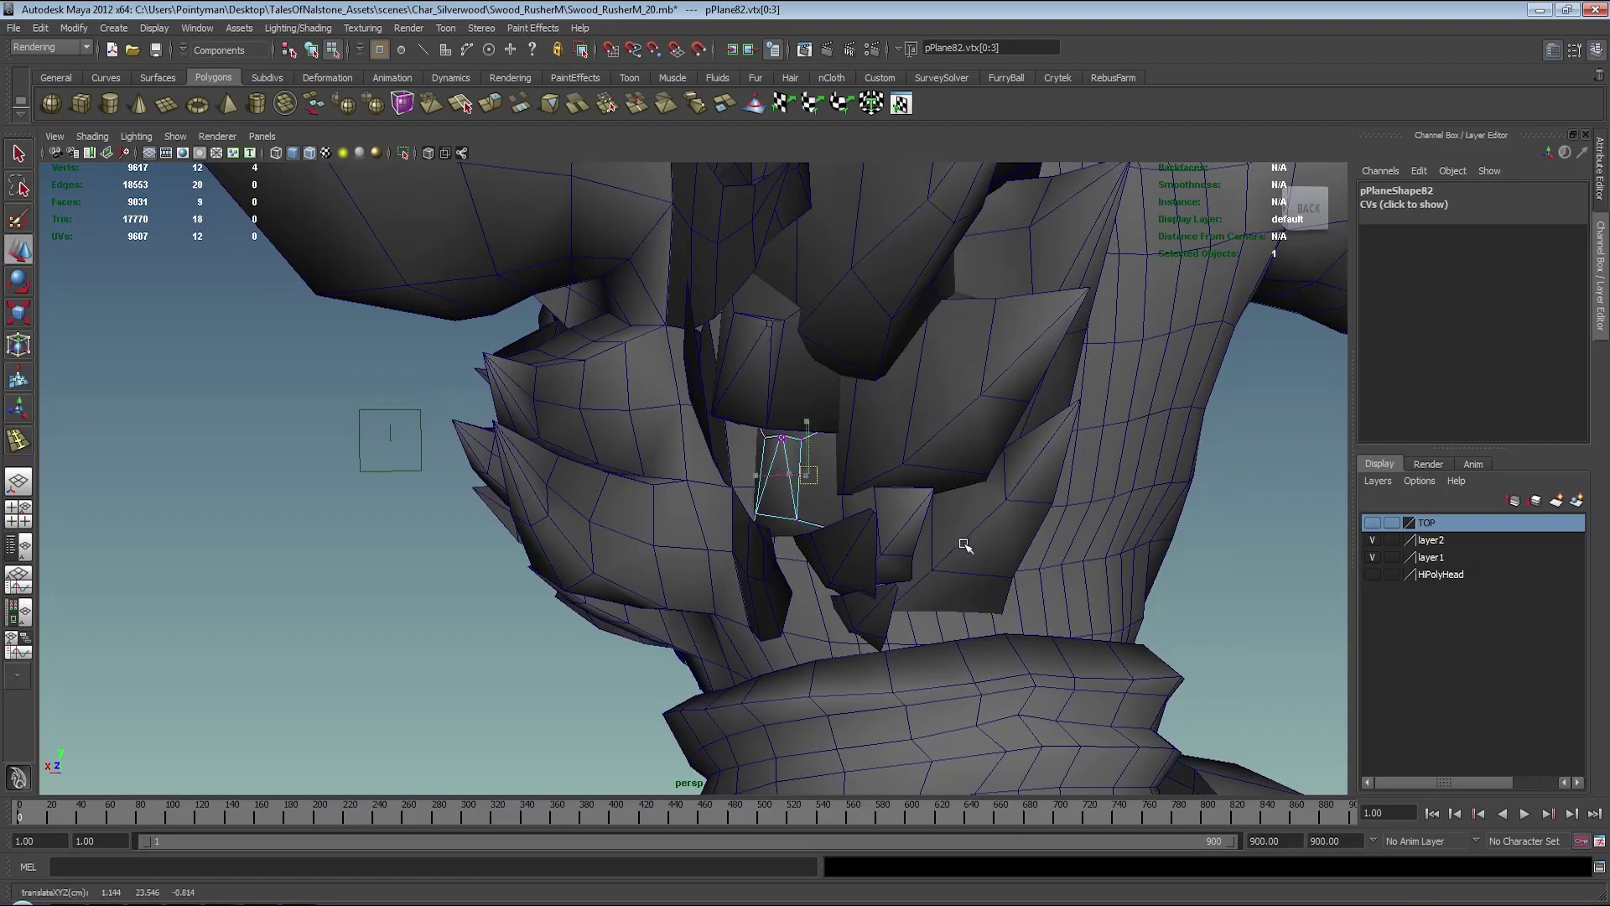
mouse_move(723, 481)
alt+mouse_down()
mouse_move(818, 266)
mouse_move(767, 478)
alt+mouse_up()
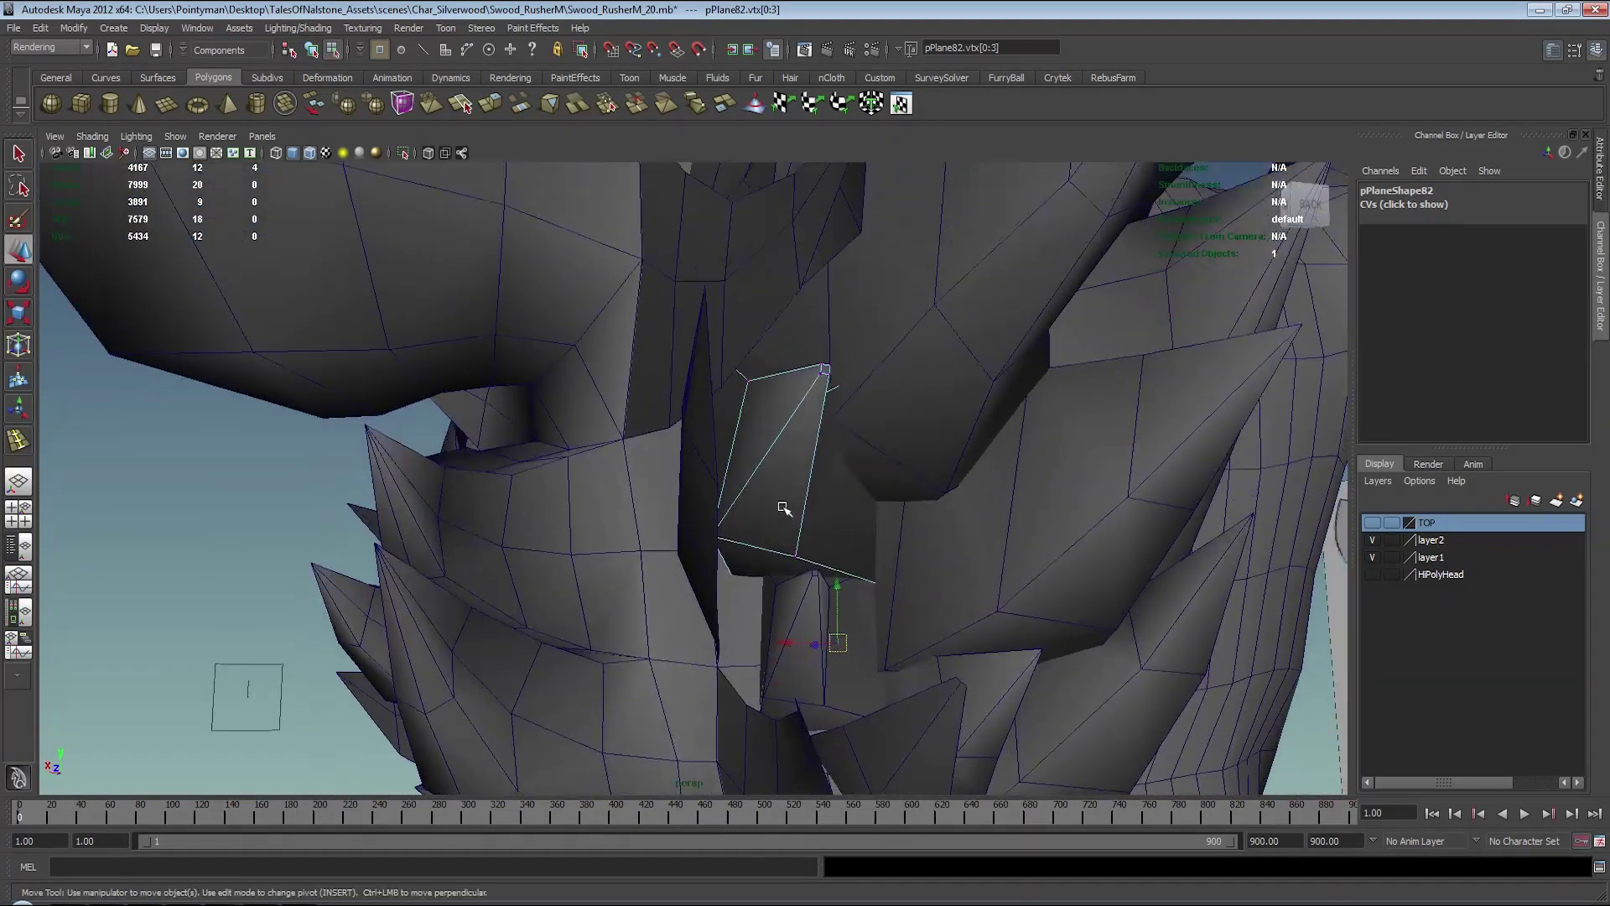
- Merge two vertices of the fur card on the back of the head
shift+right_drag(762, 480, 721, 493)
mouse_move(721, 493)
alt+mouse_down()
mouse_move(689, 398)
mouse_move(834, 436)
mouse_move(969, 502)
alt+mouse_up()
key(4)
key(w)
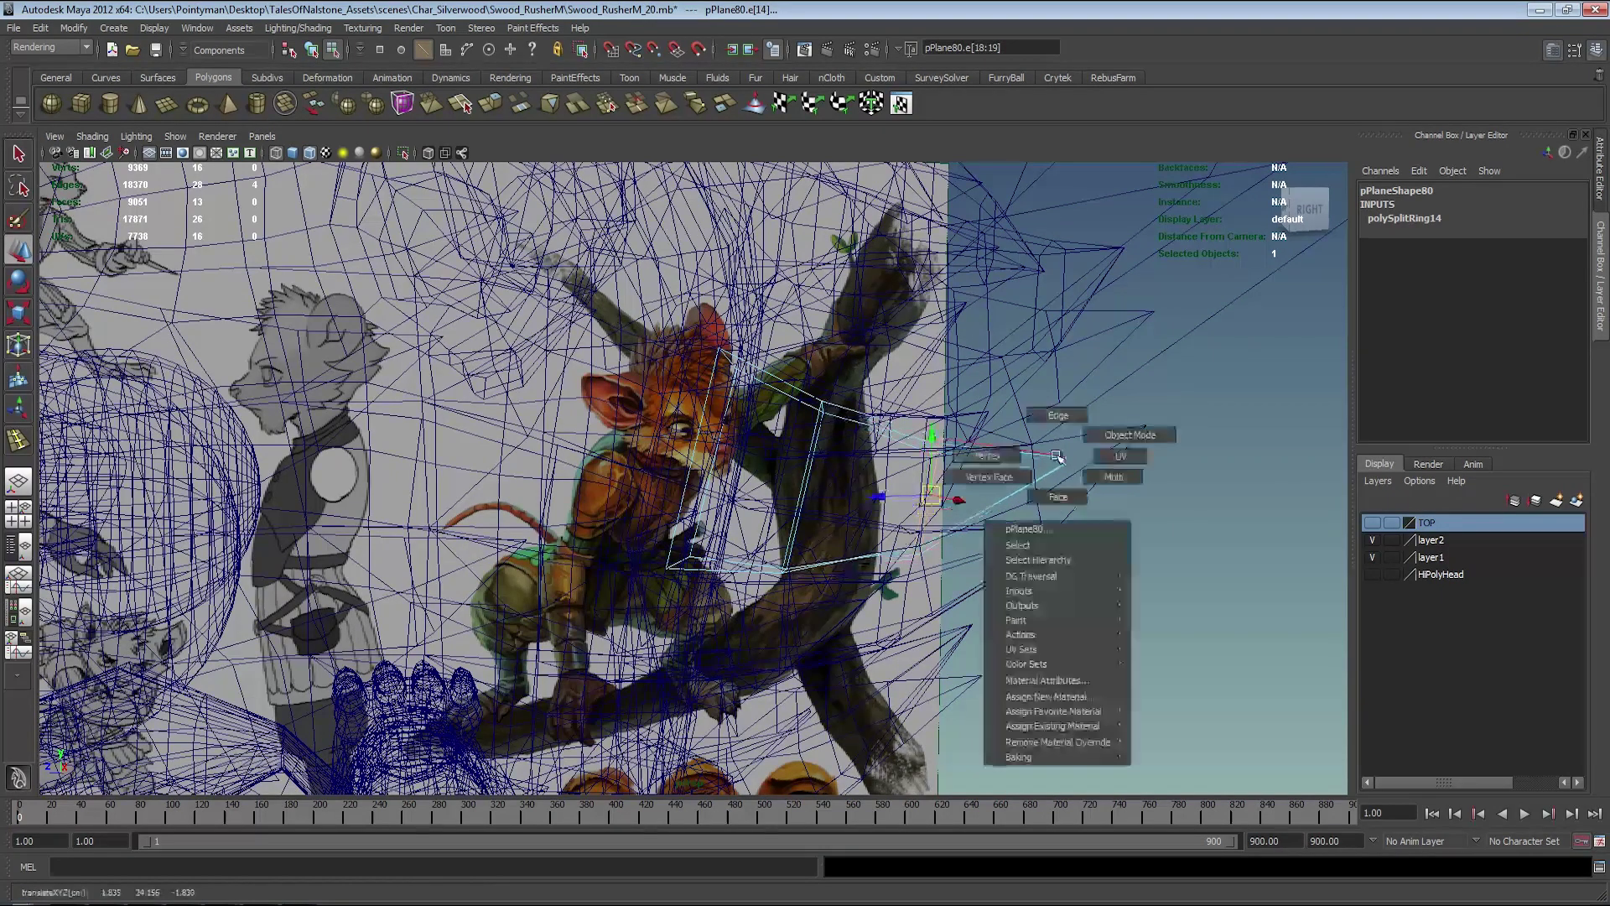
ctrl+right_drag(1050, 467, 1049, 469)
alt+drag(1049, 469, 775, 464)
shift+right_drag(775, 464, 776, 464)
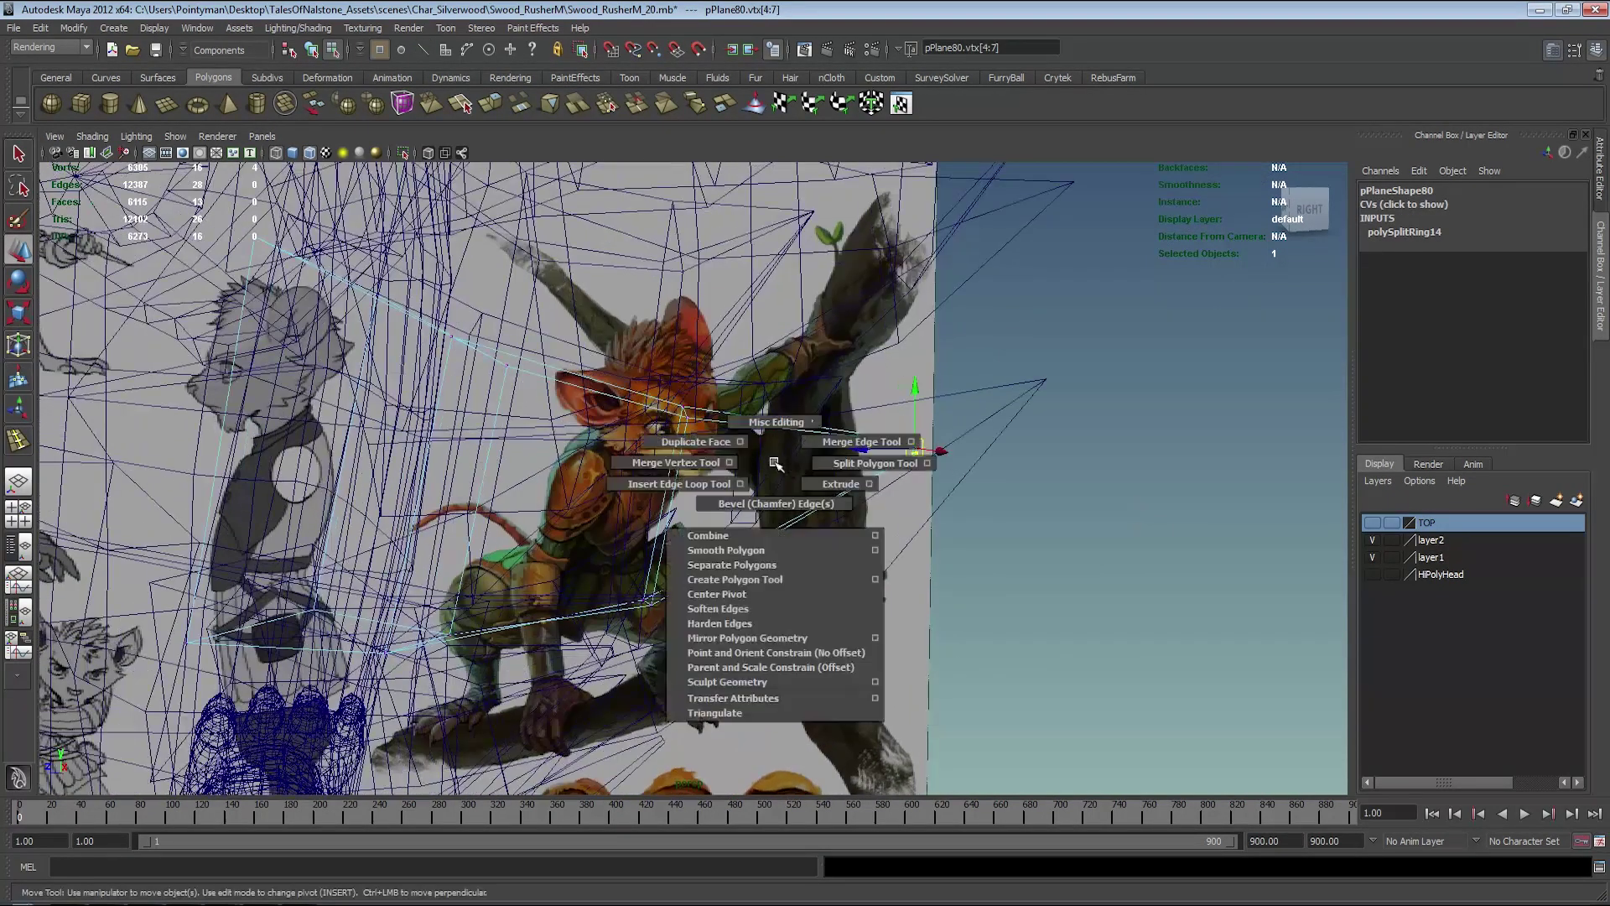
click(708, 462)
mouse_move(911, 443)
mouse_down()
mouse_move(999, 475)
mouse_move(604, 442)
mouse_move(790, 512)
mouse_move(635, 480)
mouse_up()
- Select the card's middle vertices in wireframe and move them into place
key(4)
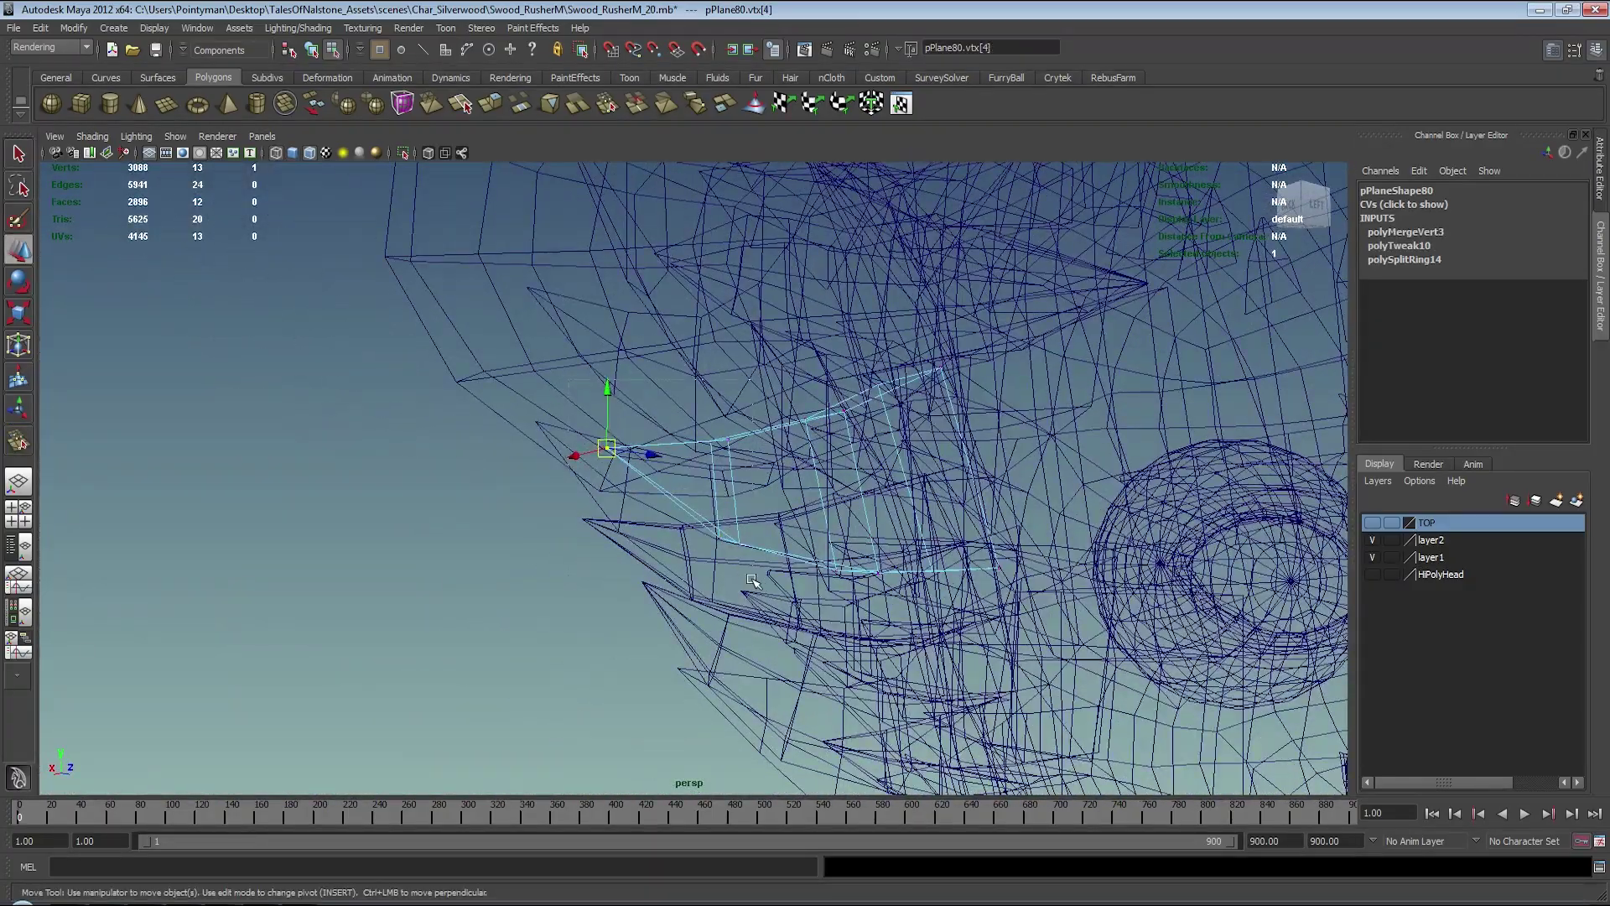
alt+drag(753, 581, 900, 583)
key(5)
key(w)
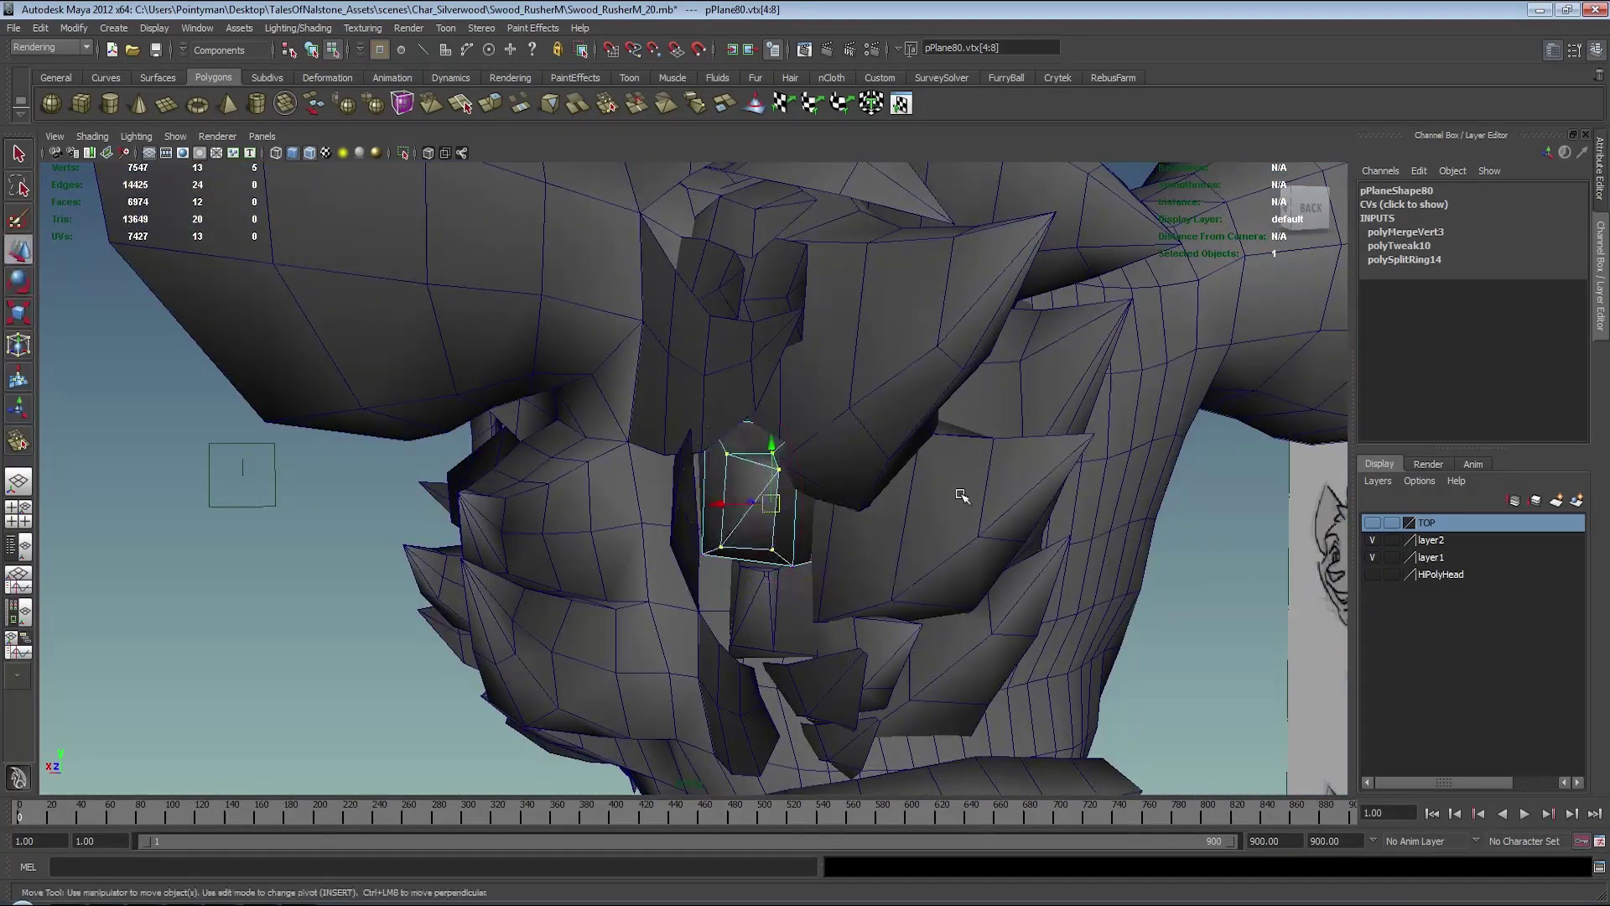
mouse_move(962, 502)
alt+mouse_down()
mouse_move(388, 453)
mouse_move(640, 593)
mouse_move(776, 525)
alt+mouse_up()
click(388, 453)
- Add an edge loop across fur card pPlane82 with the Insert Edge Loop Tool
alt+drag(693, 568, 669, 499)
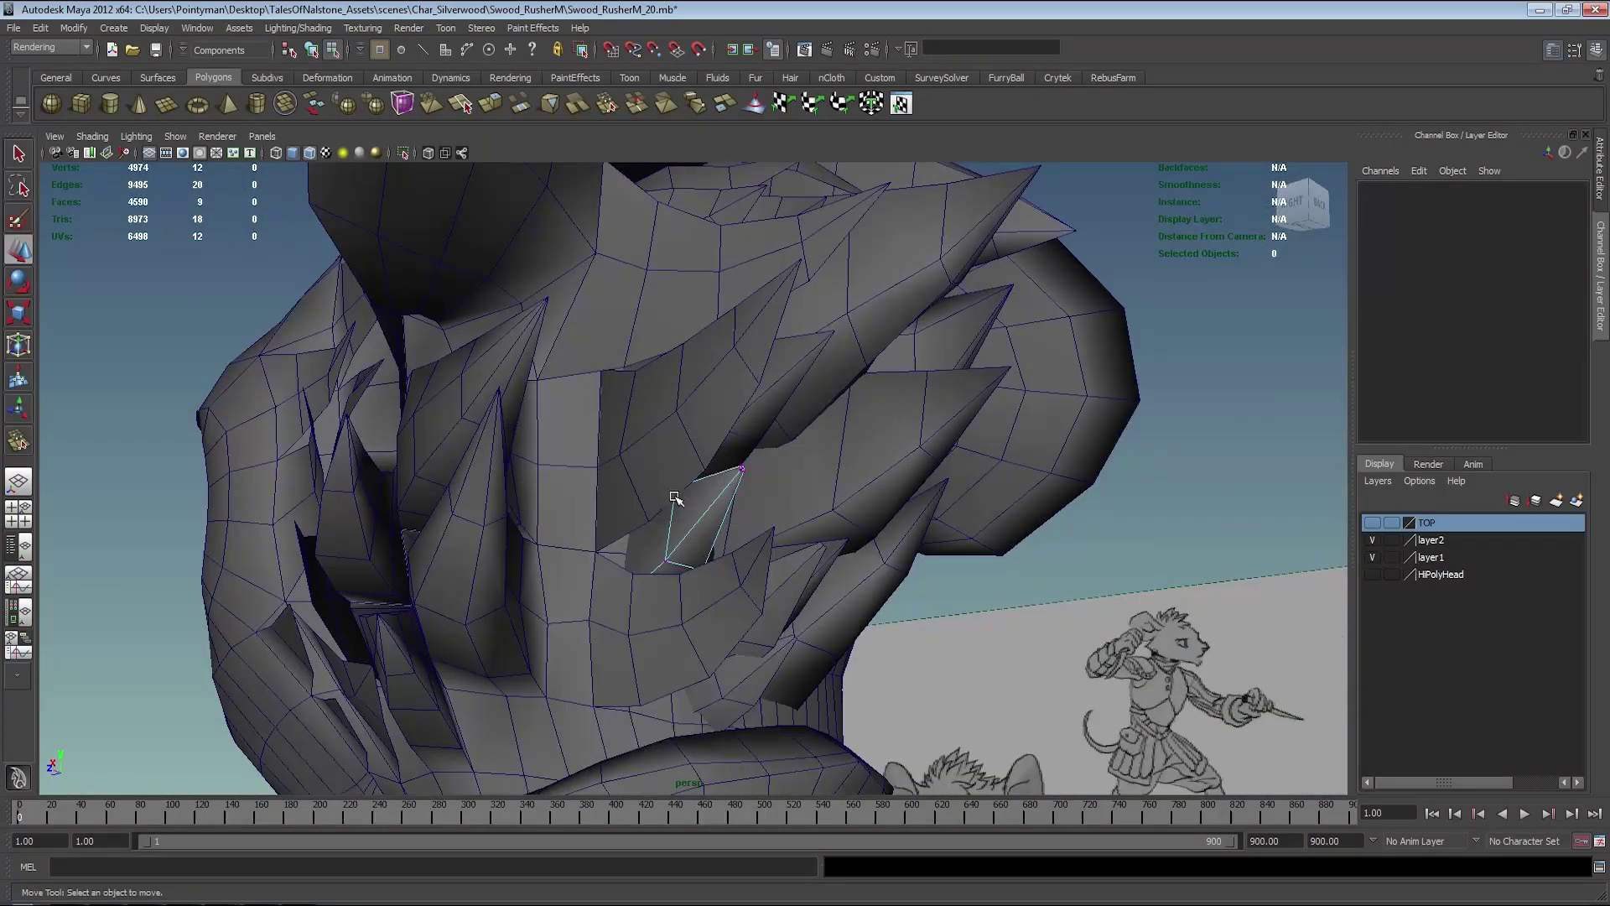
shift+right_drag(668, 499, 590, 514)
mouse_move(590, 514)
alt+mouse_down()
mouse_move(737, 495)
mouse_move(617, 442)
mouse_move(693, 461)
mouse_move(612, 288)
mouse_move(726, 506)
alt+mouse_up()
click(665, 450)
key(4)
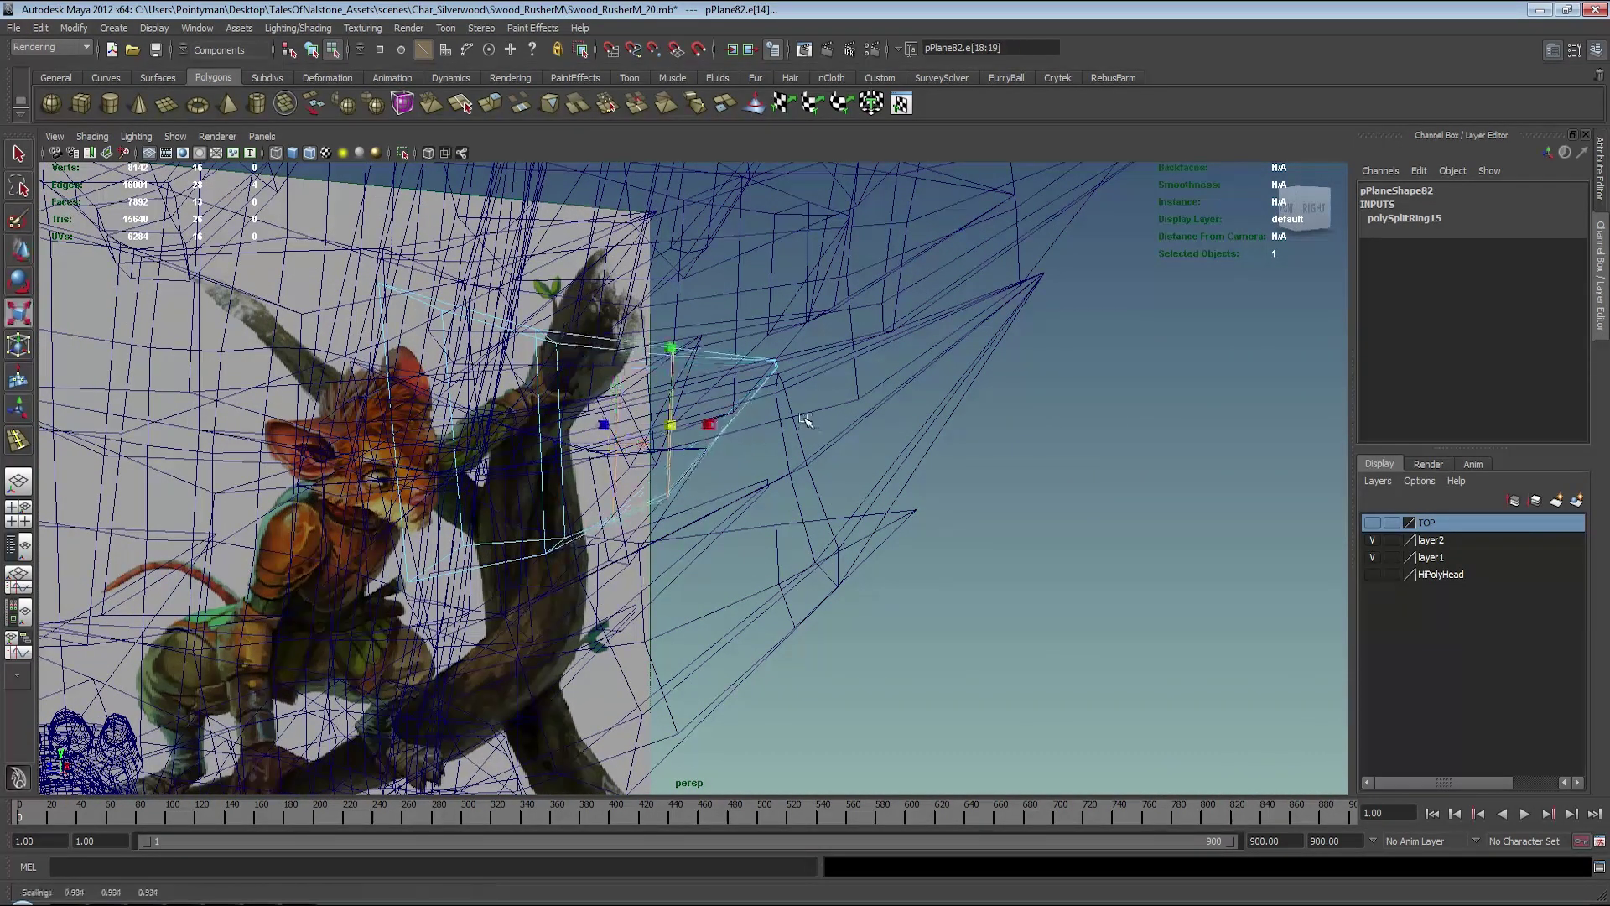
- Merge pPlane82's tip vertices into one point and move it sideways
alt+drag(752, 390, 852, 432)
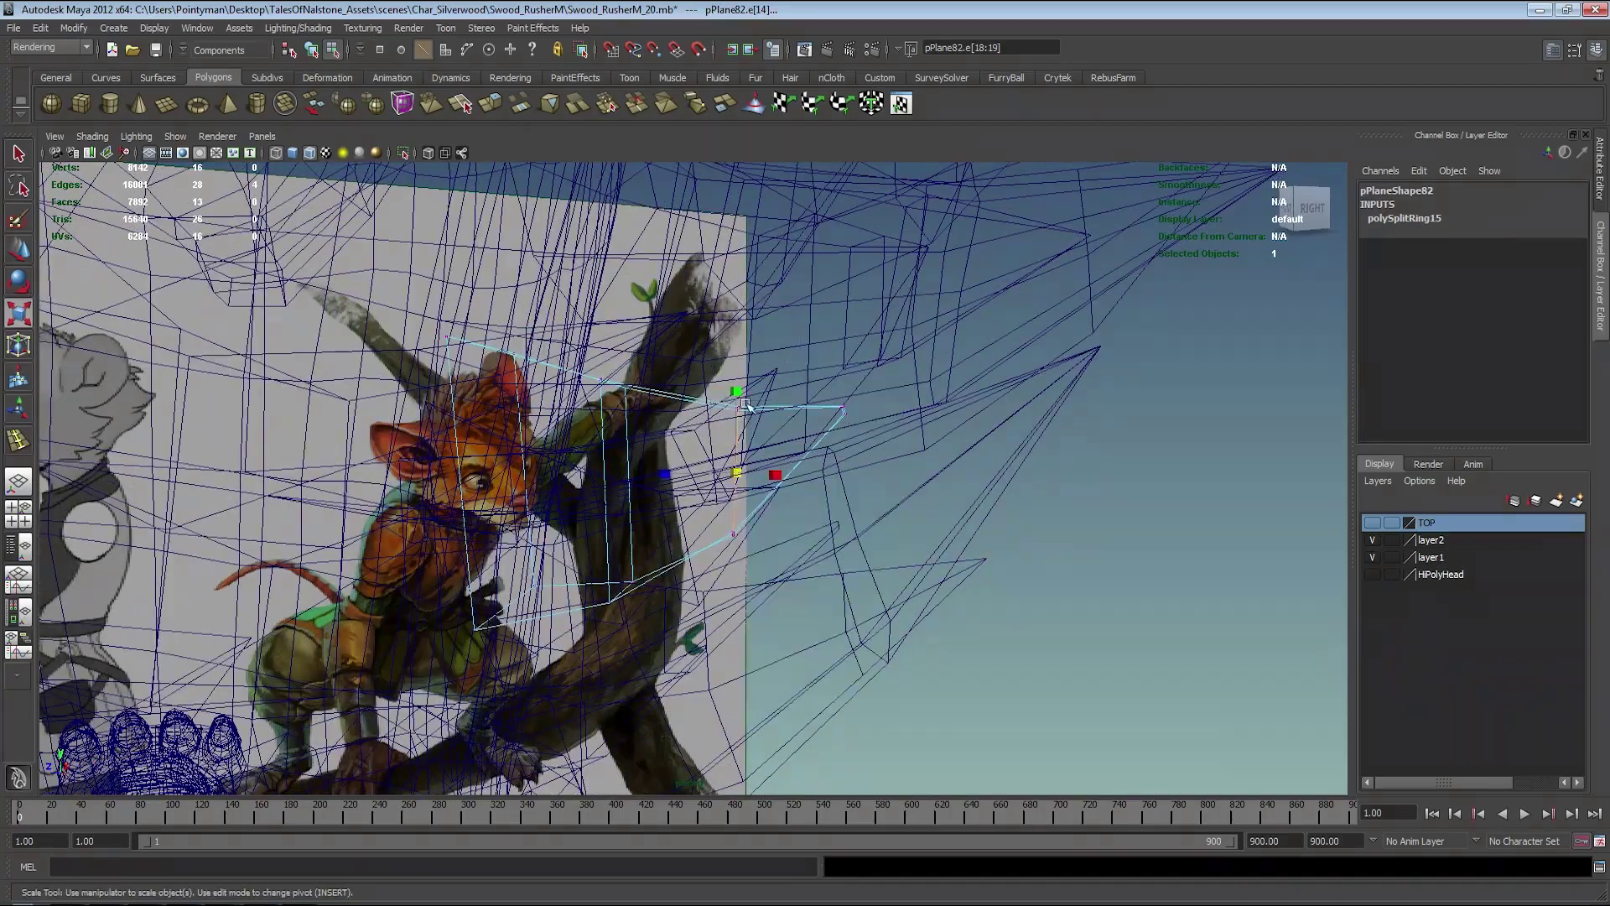
key(F9)
shift+right_drag(812, 406, 826, 394)
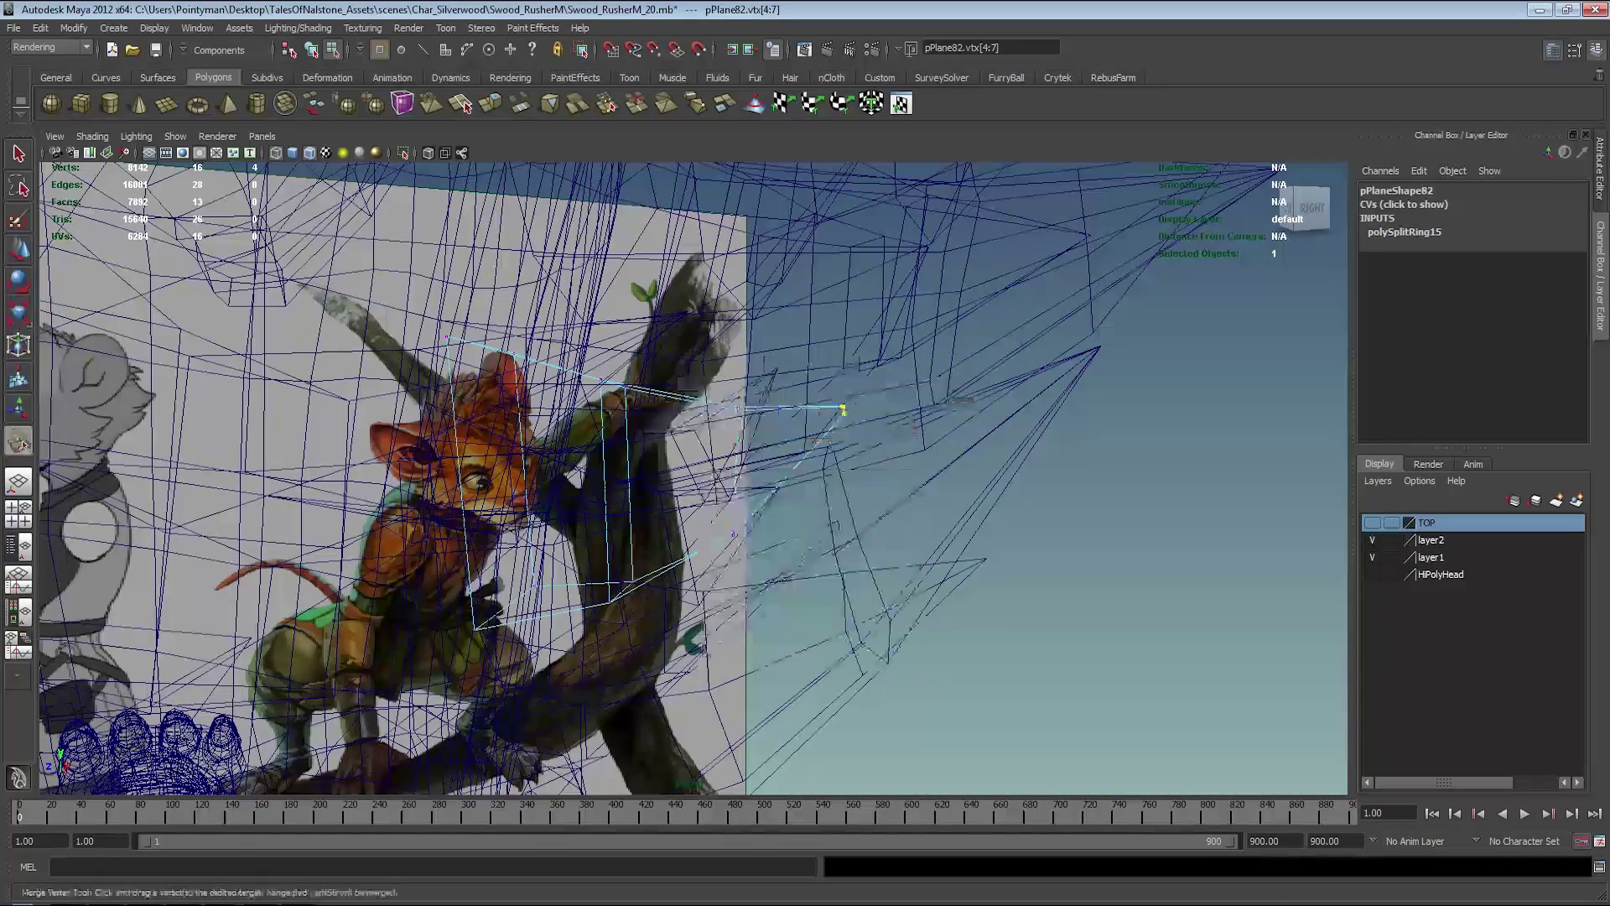
mouse_move(819, 406)
alt+mouse_down()
mouse_move(862, 539)
mouse_move(791, 504)
alt+mouse_up()
key(5)
key(w)
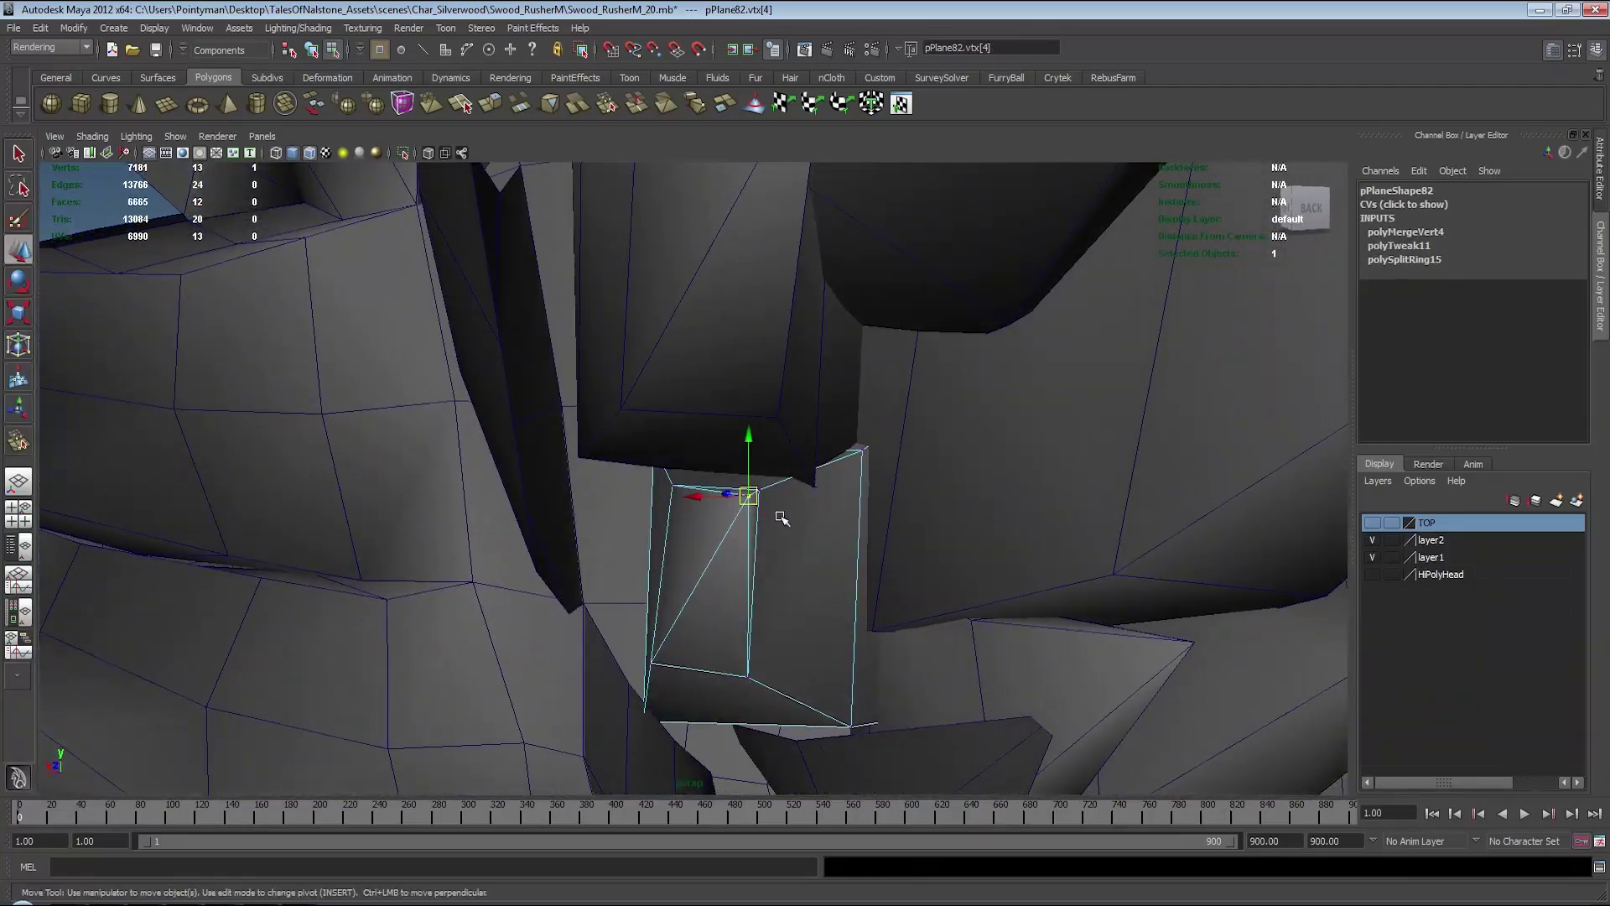
middle_drag(780, 518, 867, 526)
alt+drag(838, 538, 701, 529)
- Select pPlane82's next row of vertices and rotate it
key(4)
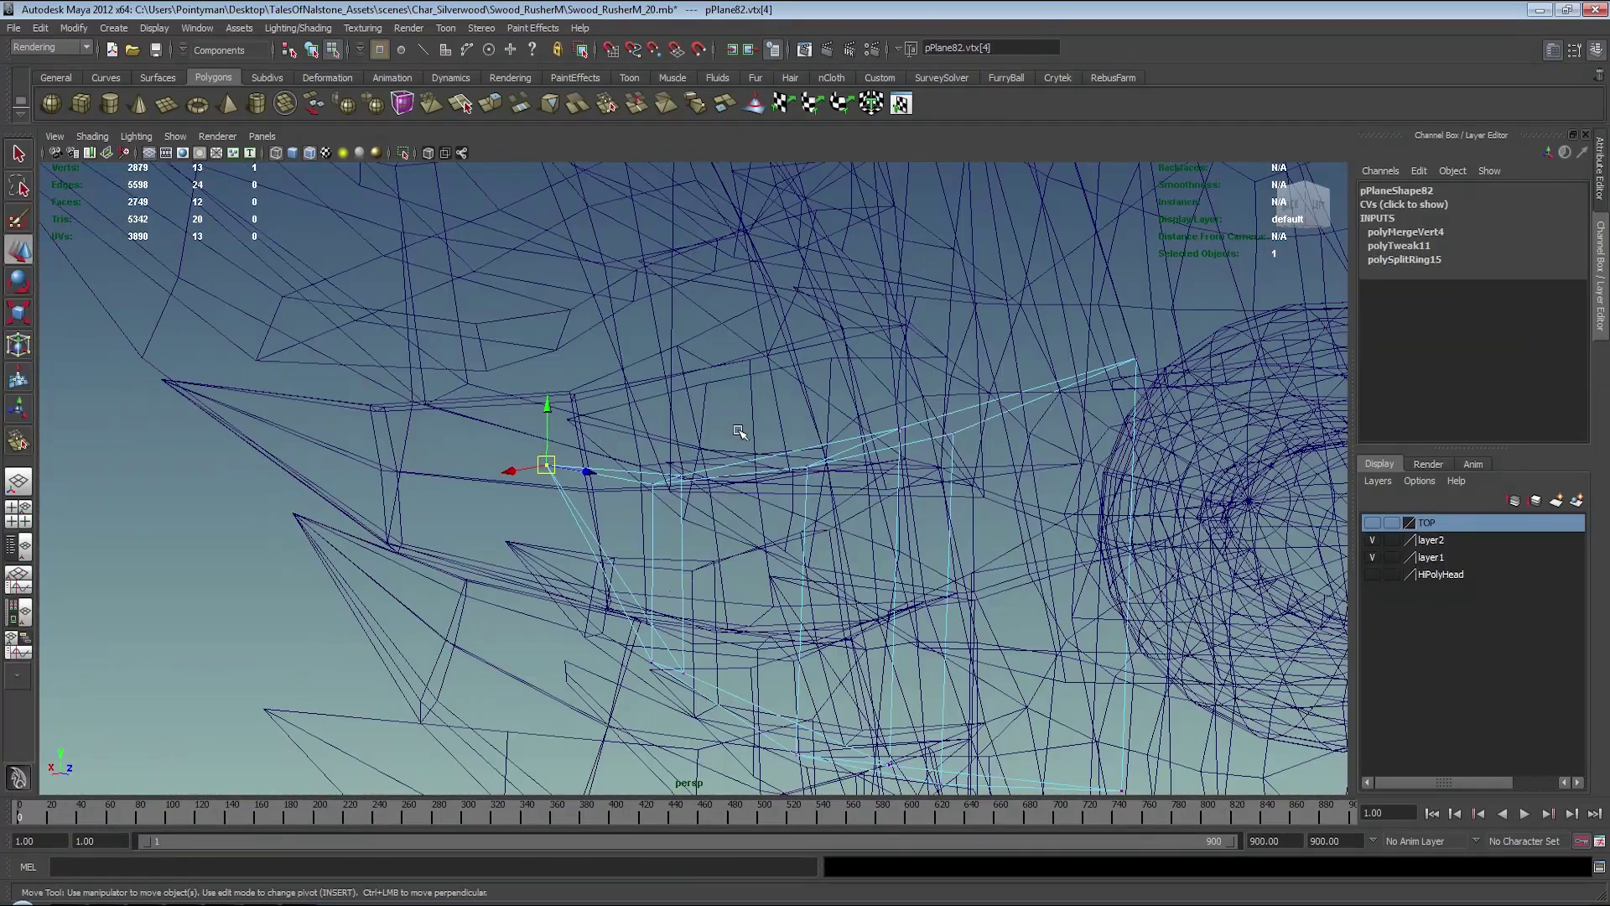
alt+drag(633, 694, 671, 545)
drag(646, 444, 798, 627)
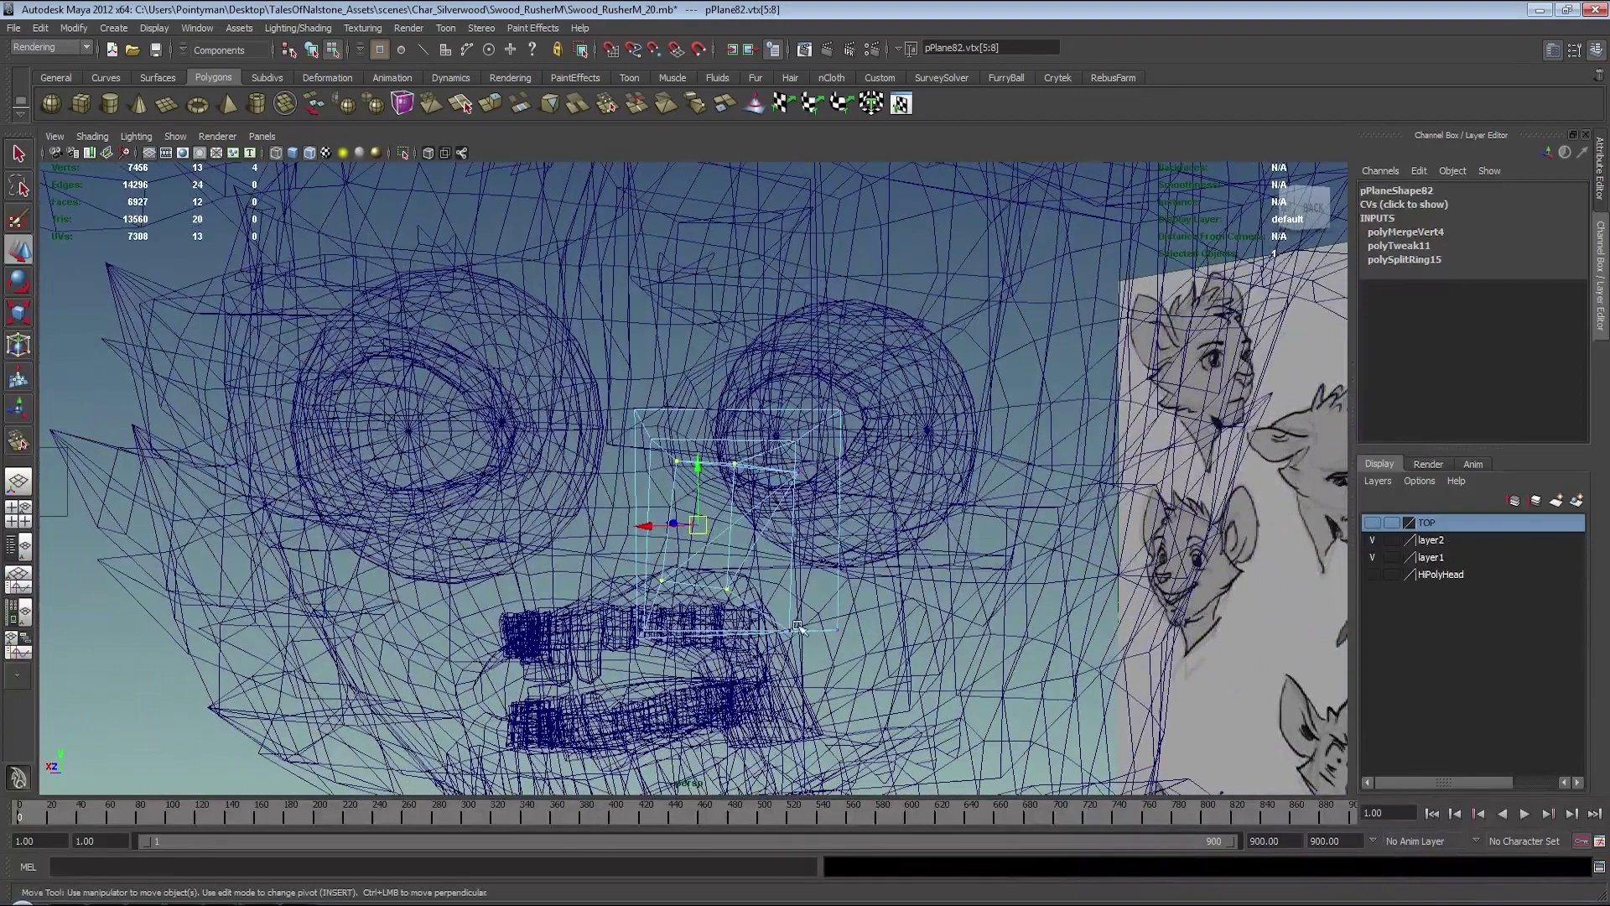
key(5)
key(e)
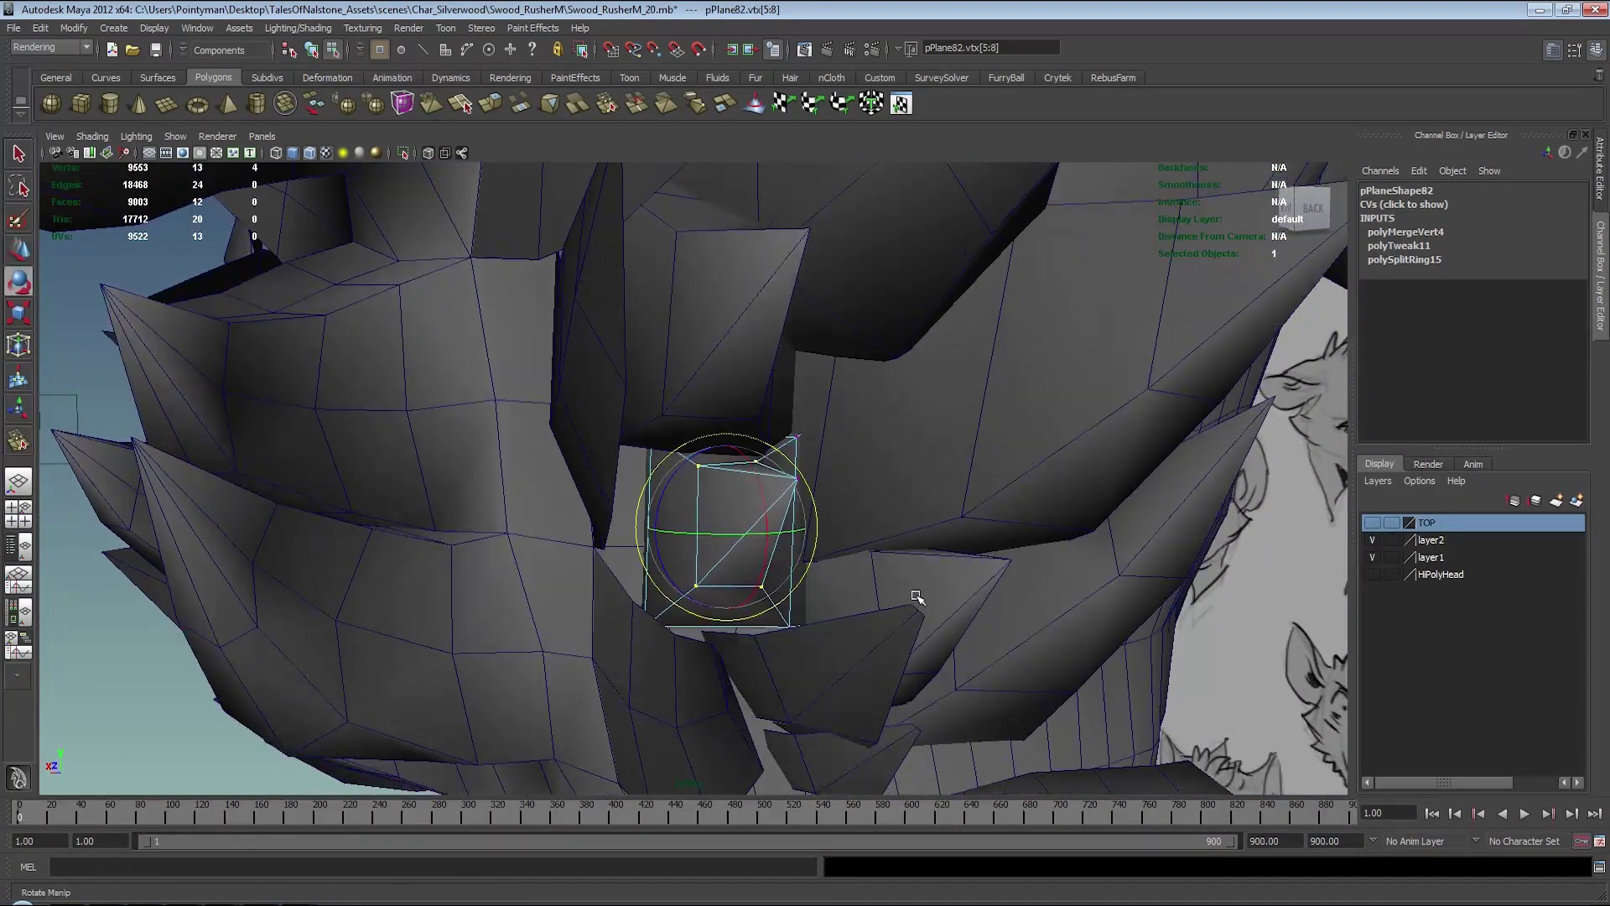
mouse_move(917, 596)
alt+mouse_down()
mouse_move(839, 537)
mouse_move(873, 547)
mouse_move(840, 520)
alt+mouse_up()
key(4)
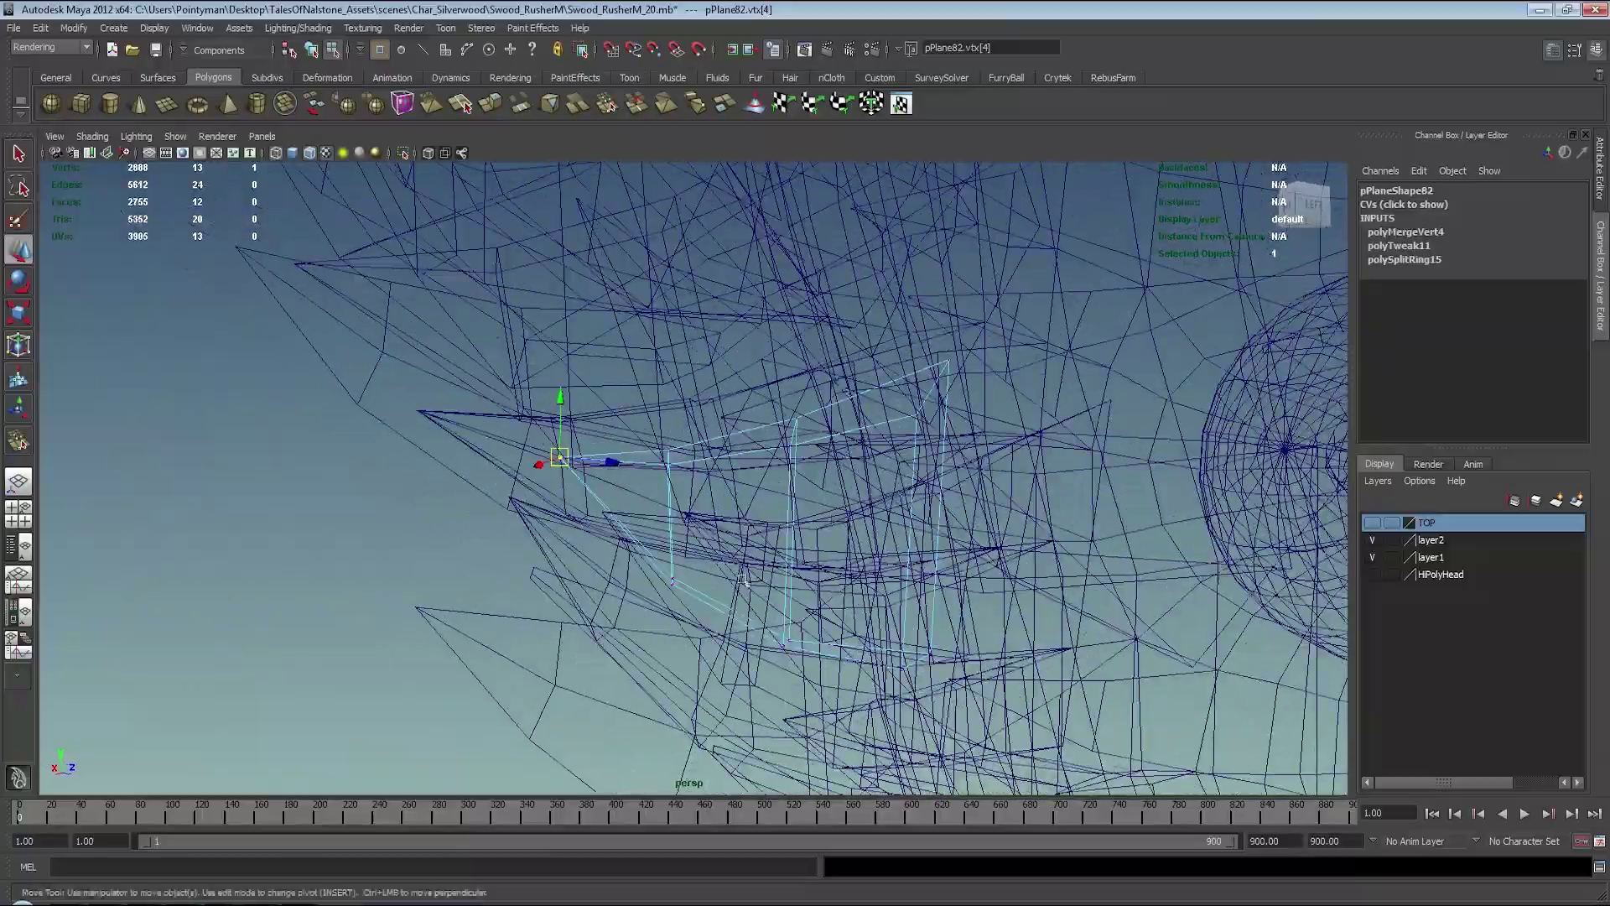
- Move the lower and middle vertex rows so the card hugs the head
mouse_move(743, 578)
alt+mouse_down()
mouse_move(738, 541)
mouse_move(898, 564)
mouse_move(655, 656)
mouse_move(808, 604)
alt+mouse_up()
key(5)
key(4)
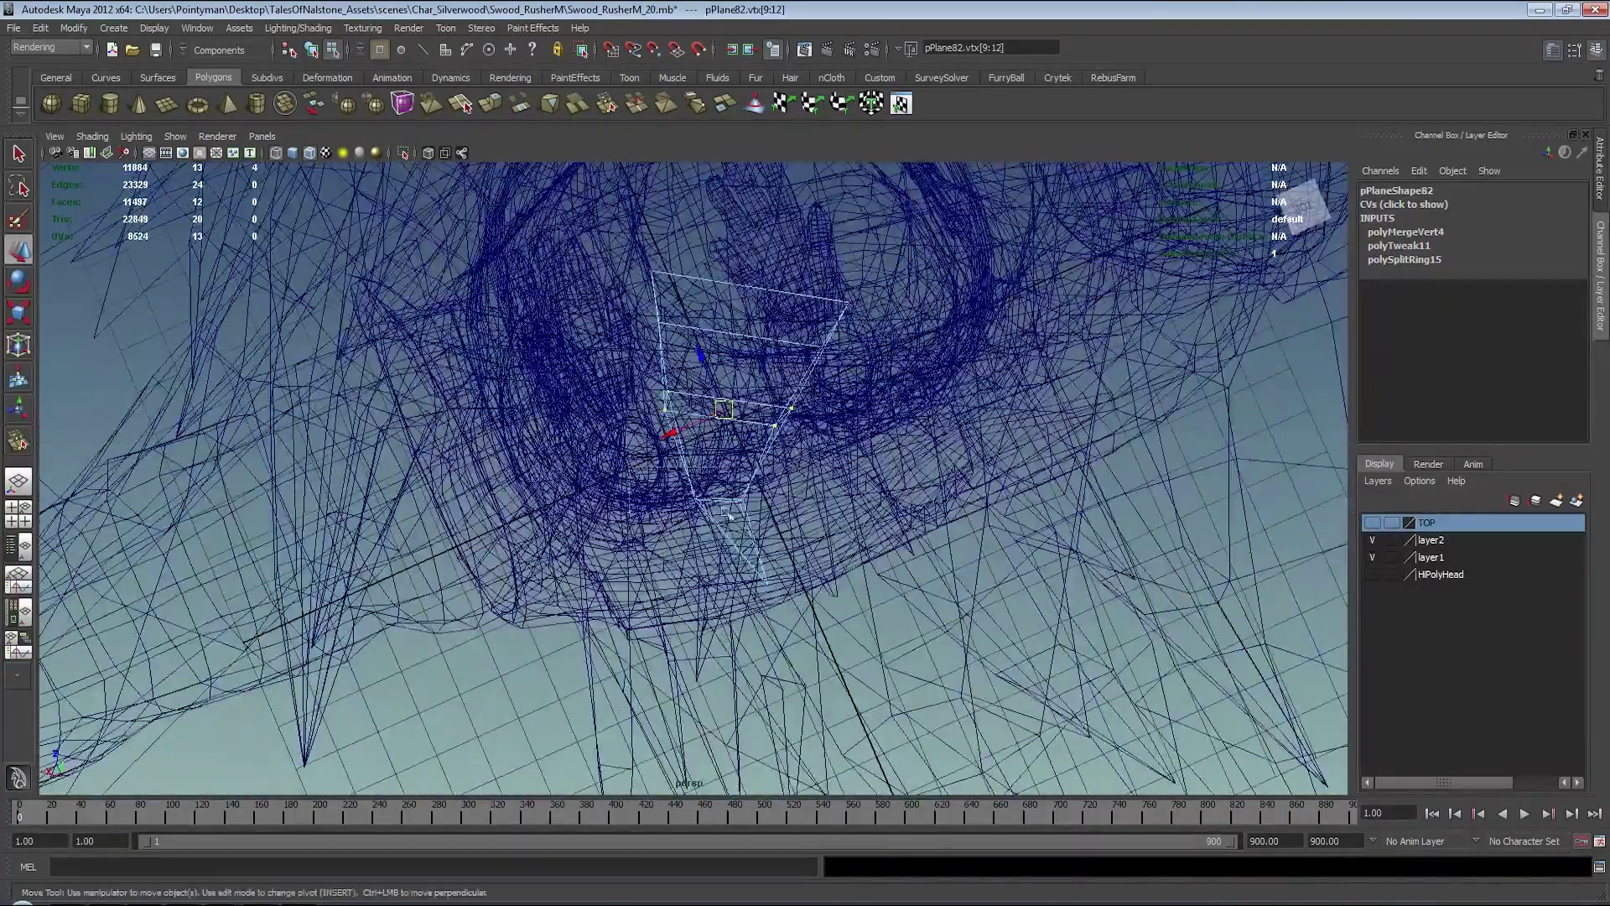
alt+drag(729, 515, 805, 553)
drag(696, 469, 846, 567)
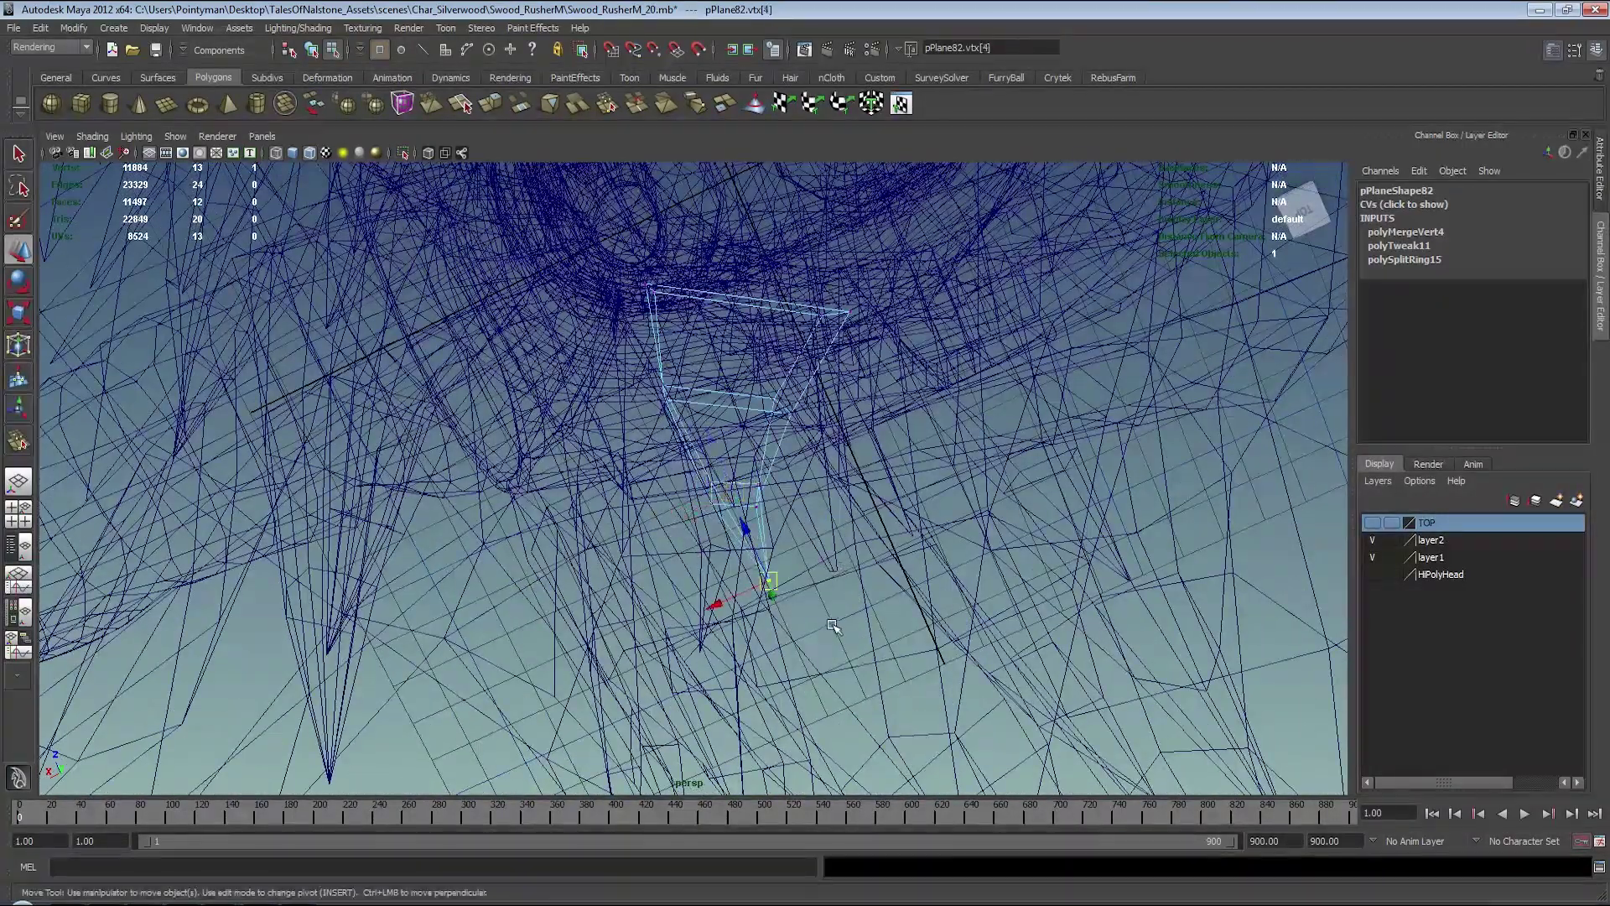
key(space)
key(space)
key(5)
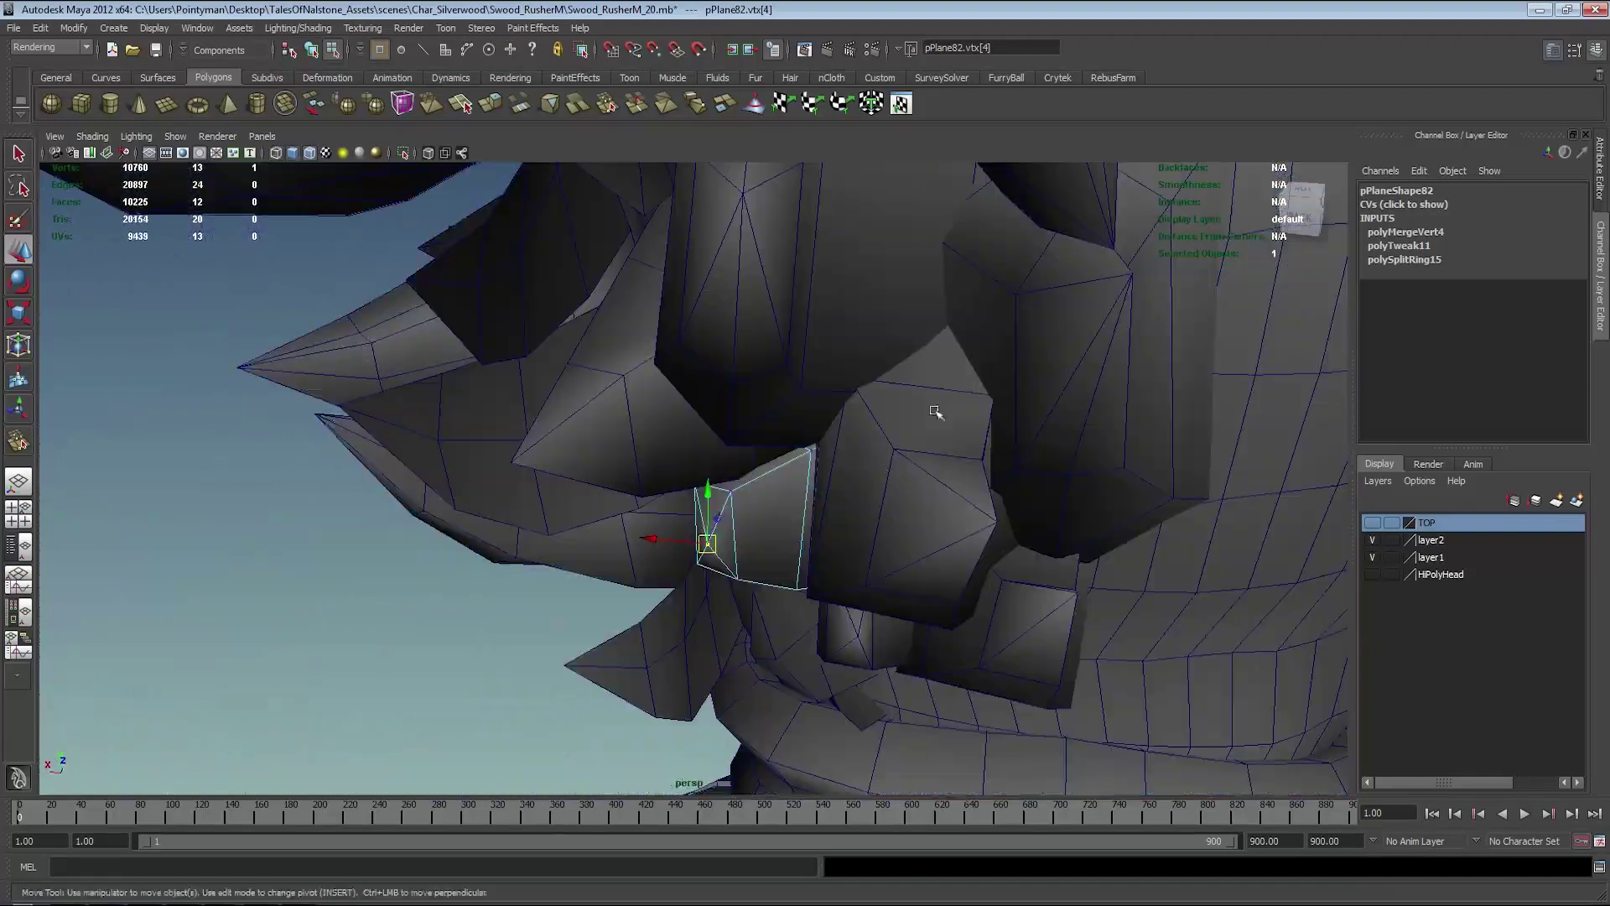
mouse_move(838, 625)
alt+mouse_down()
mouse_move(905, 535)
mouse_move(882, 515)
alt+mouse_up()
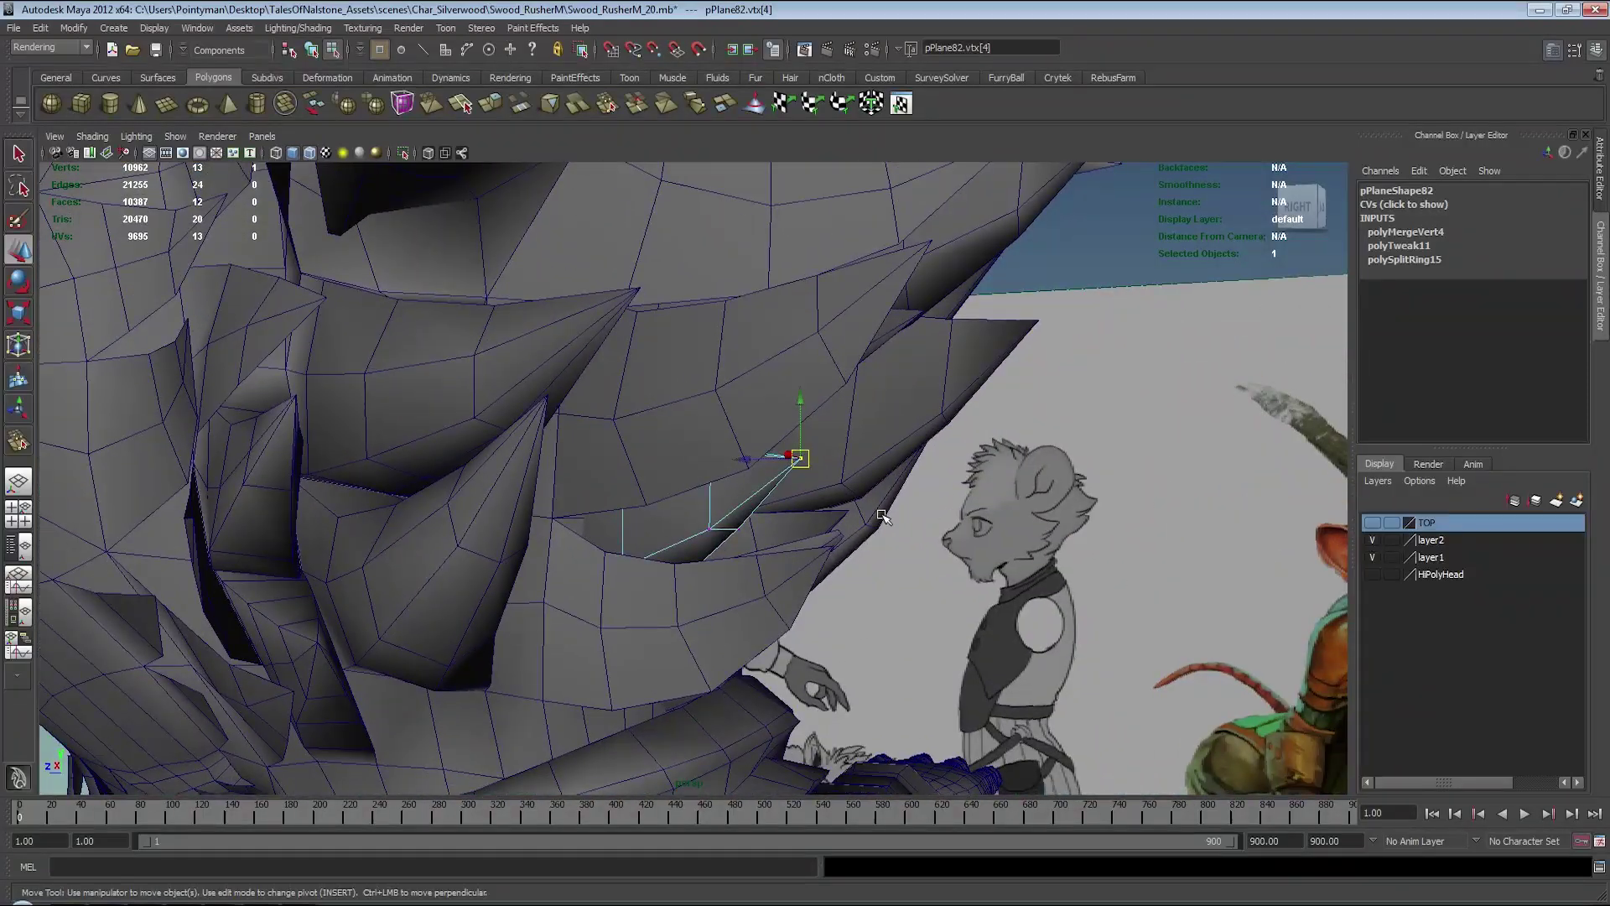
- Return to object mode and select fur card pPlane87
key(F8)
click(990, 349)
mouse_move(989, 349)
alt+mouse_down()
mouse_move(810, 361)
mouse_move(848, 442)
mouse_move(797, 574)
mouse_move(772, 575)
mouse_move(833, 545)
mouse_move(781, 499)
alt+mouse_up()
click(847, 442)
click(773, 575)
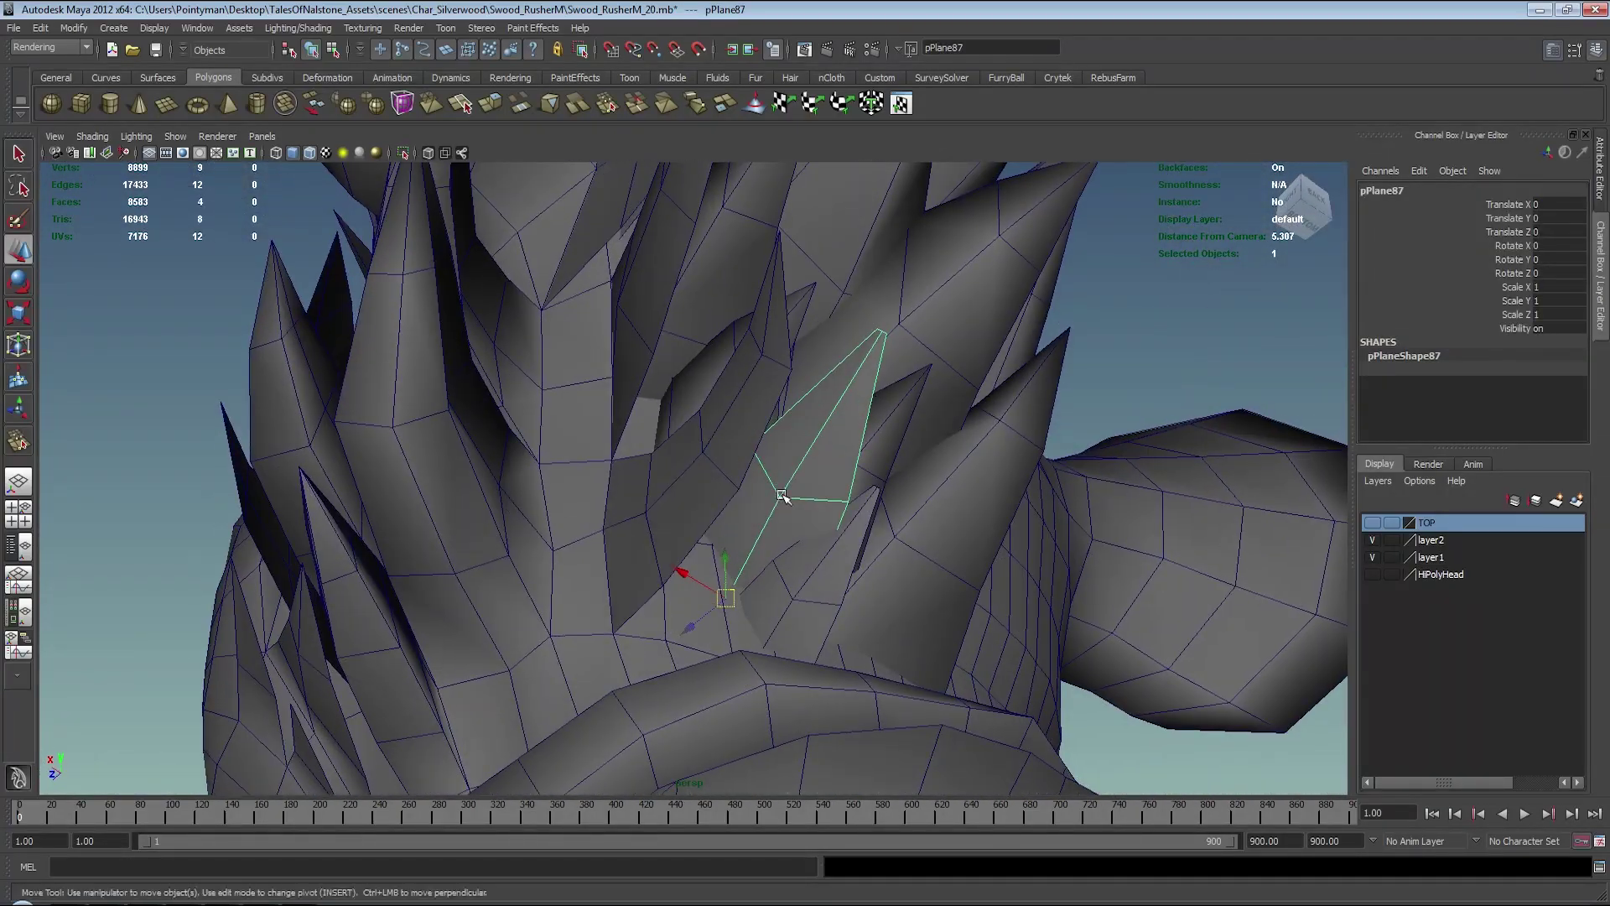
- Save the scene and insert an edge loop across fur card pPlane87
key(ctrl+s)
key(q)
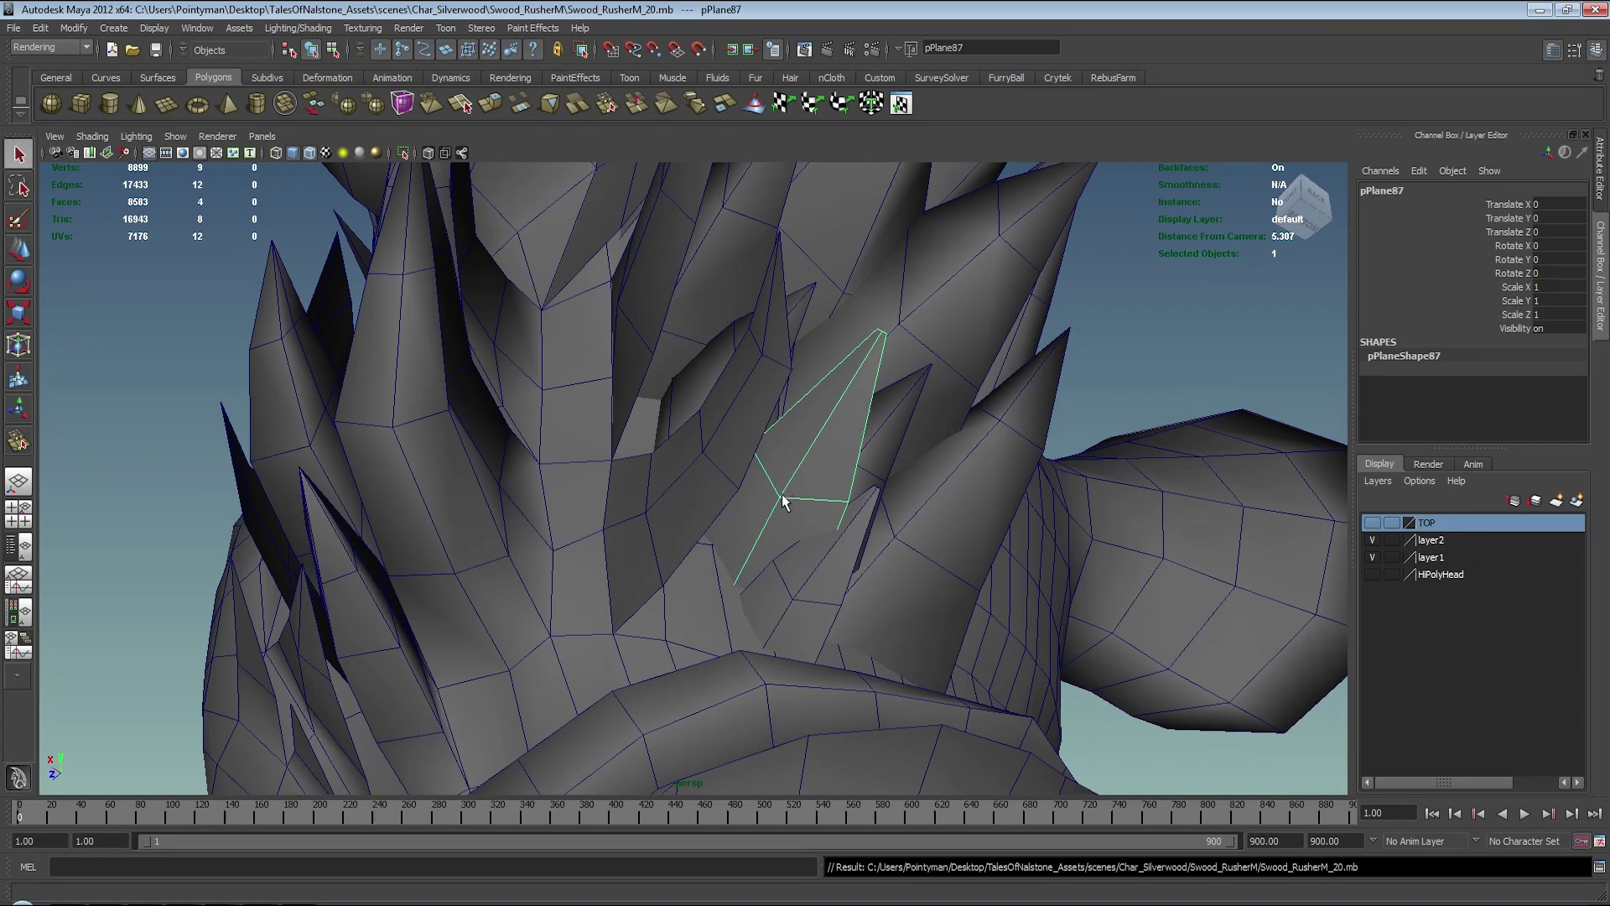
mouse_move(693, 554)
alt+mouse_down()
mouse_move(862, 575)
mouse_move(778, 545)
alt+mouse_up()
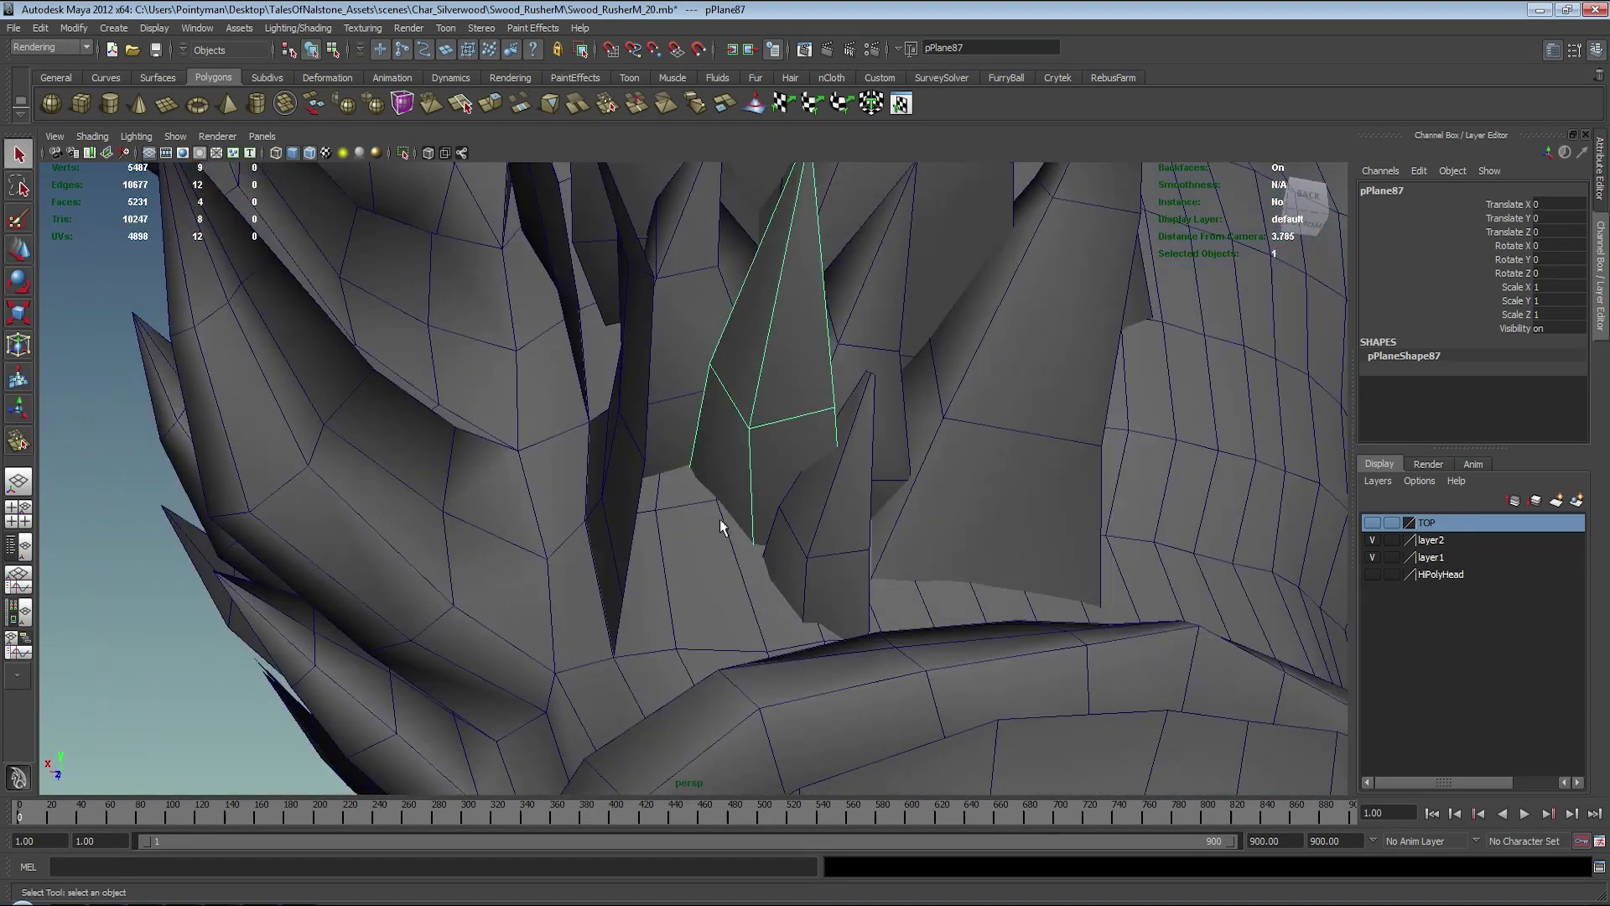
key(F9)
click(738, 428)
mouse_move(766, 450)
alt+mouse_down()
mouse_move(849, 444)
mouse_move(798, 439)
alt+mouse_up()
shift+right_drag(805, 363, 784, 381)
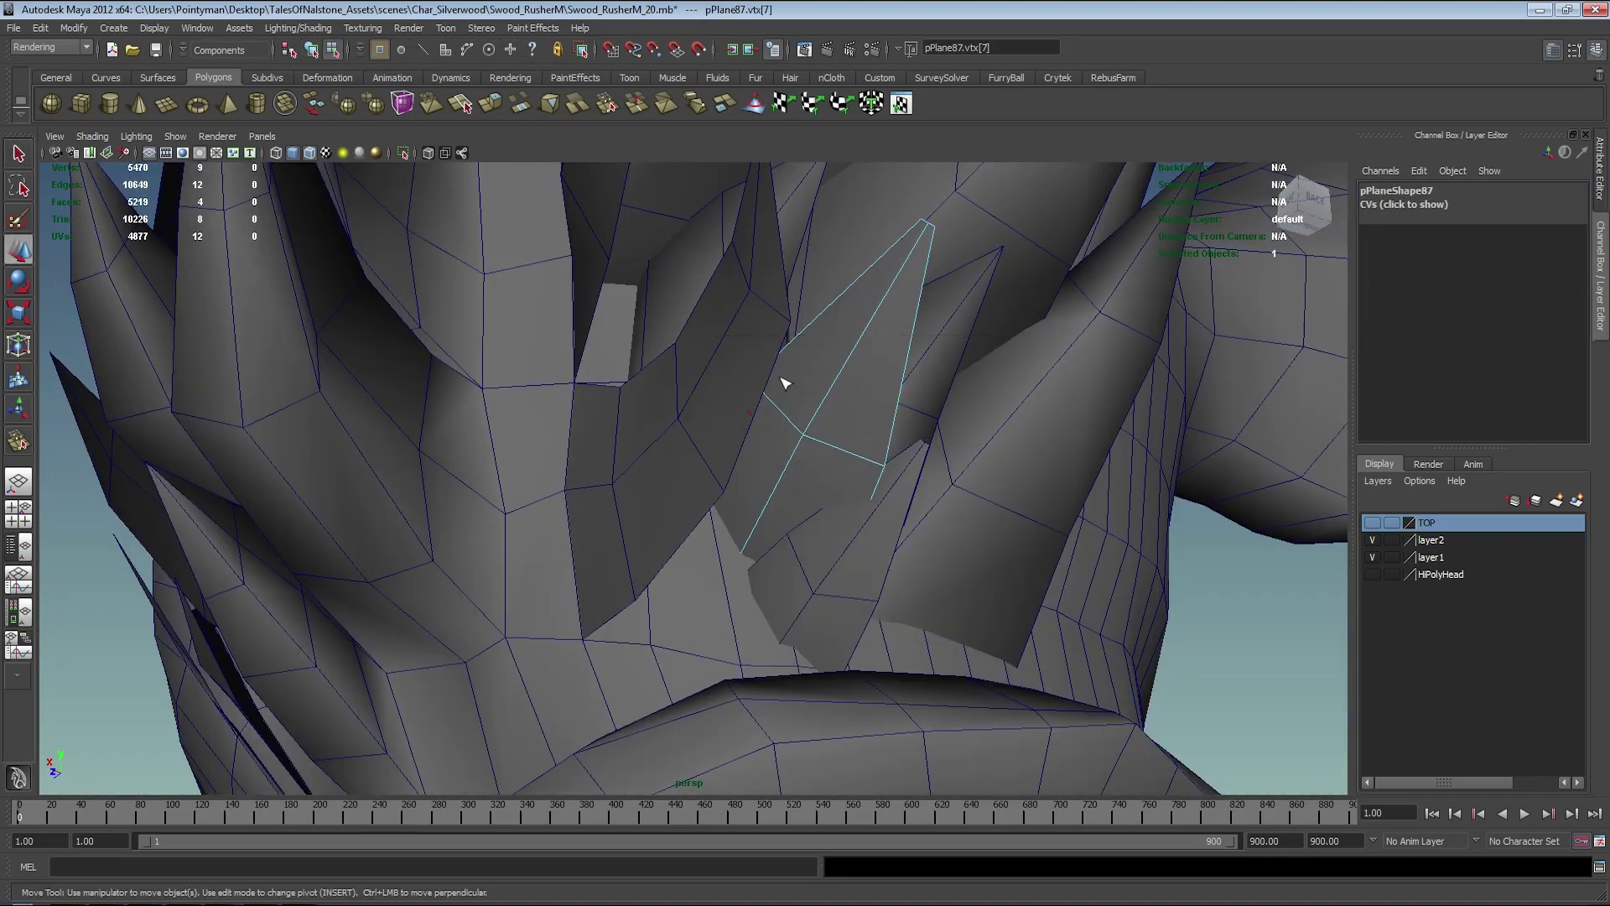
mouse_move(784, 381)
alt+mouse_down()
mouse_move(860, 356)
mouse_move(753, 520)
alt+mouse_up()
click(859, 355)
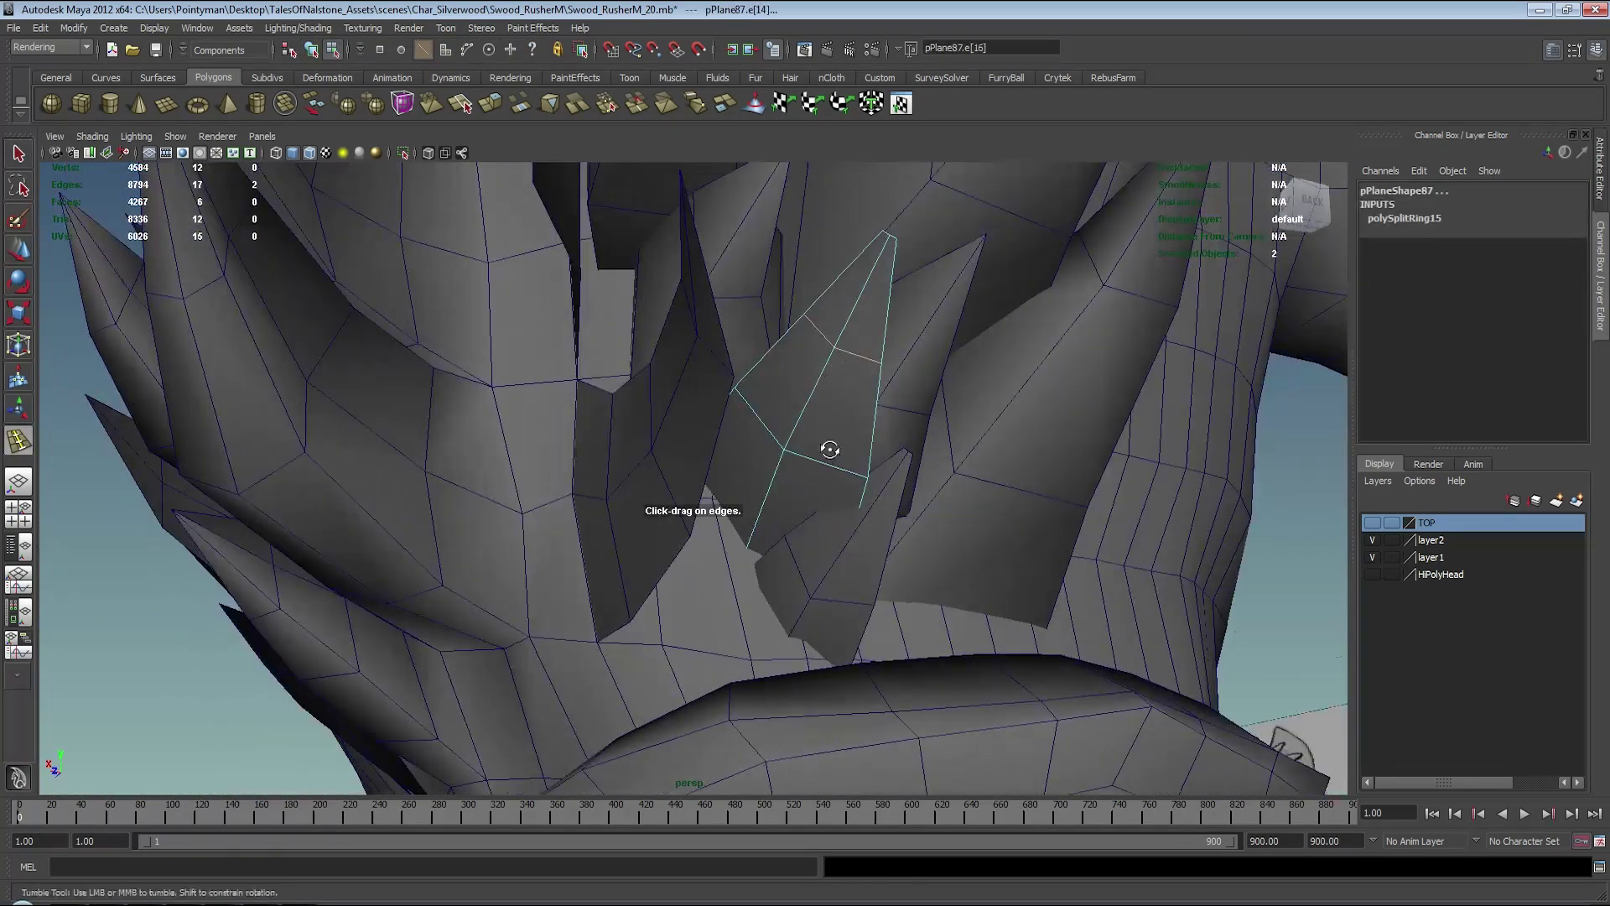
- Scale and move the new loop's edges to narrow the card
key(w)
mouse_move(830, 450)
alt+mouse_down()
mouse_move(947, 401)
mouse_move(1007, 512)
alt+mouse_up()
key(r)
key(4)
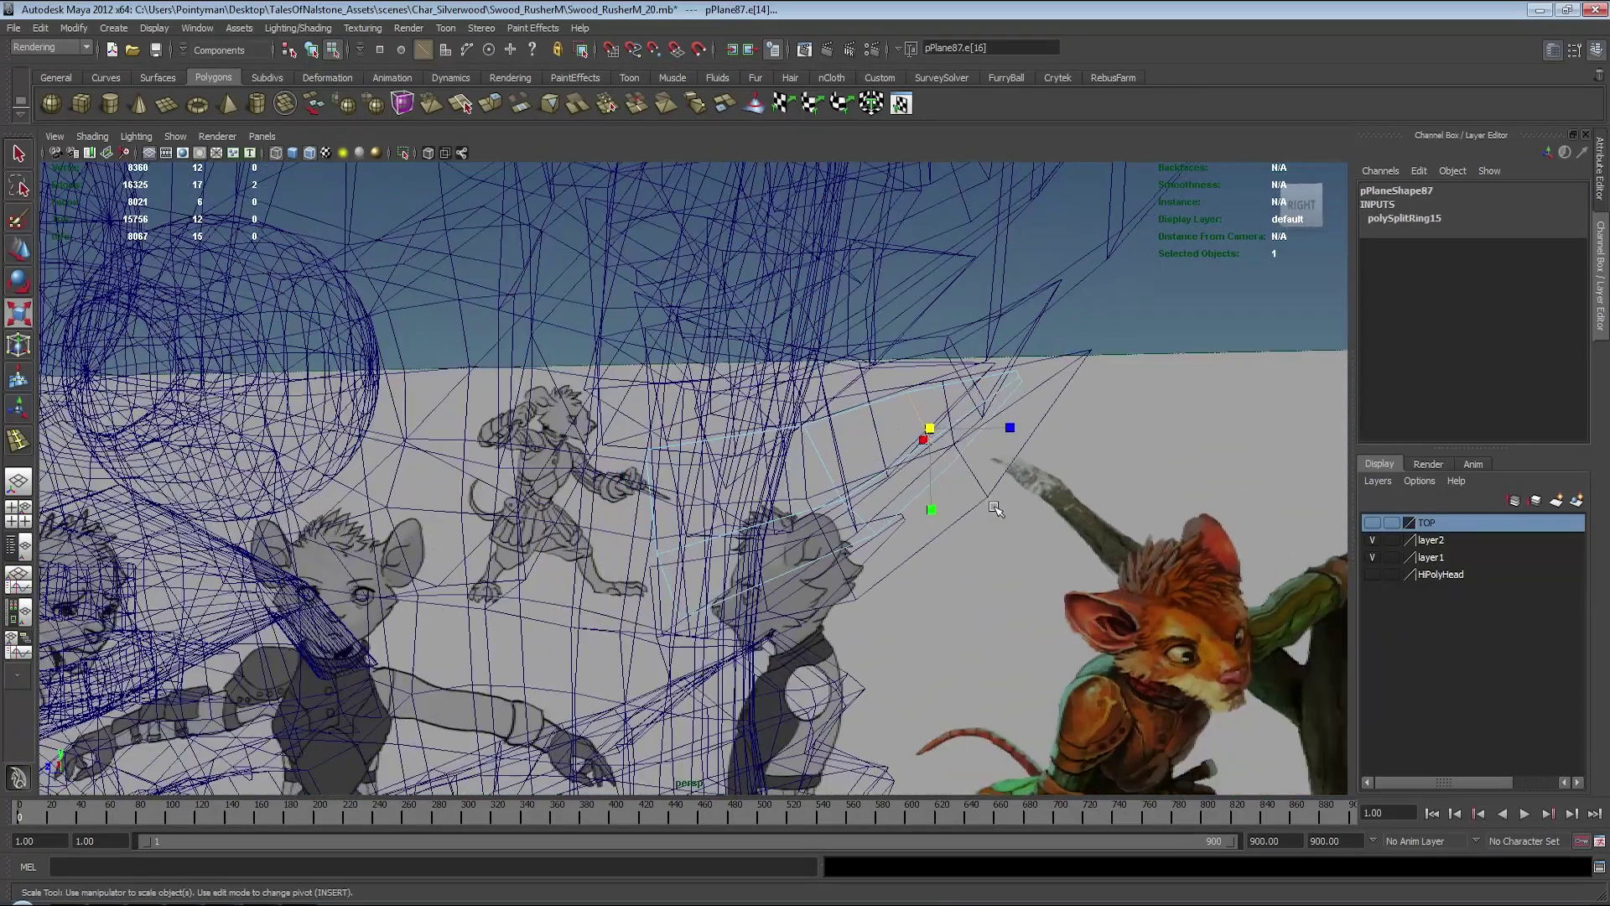
key(w)
click(824, 472)
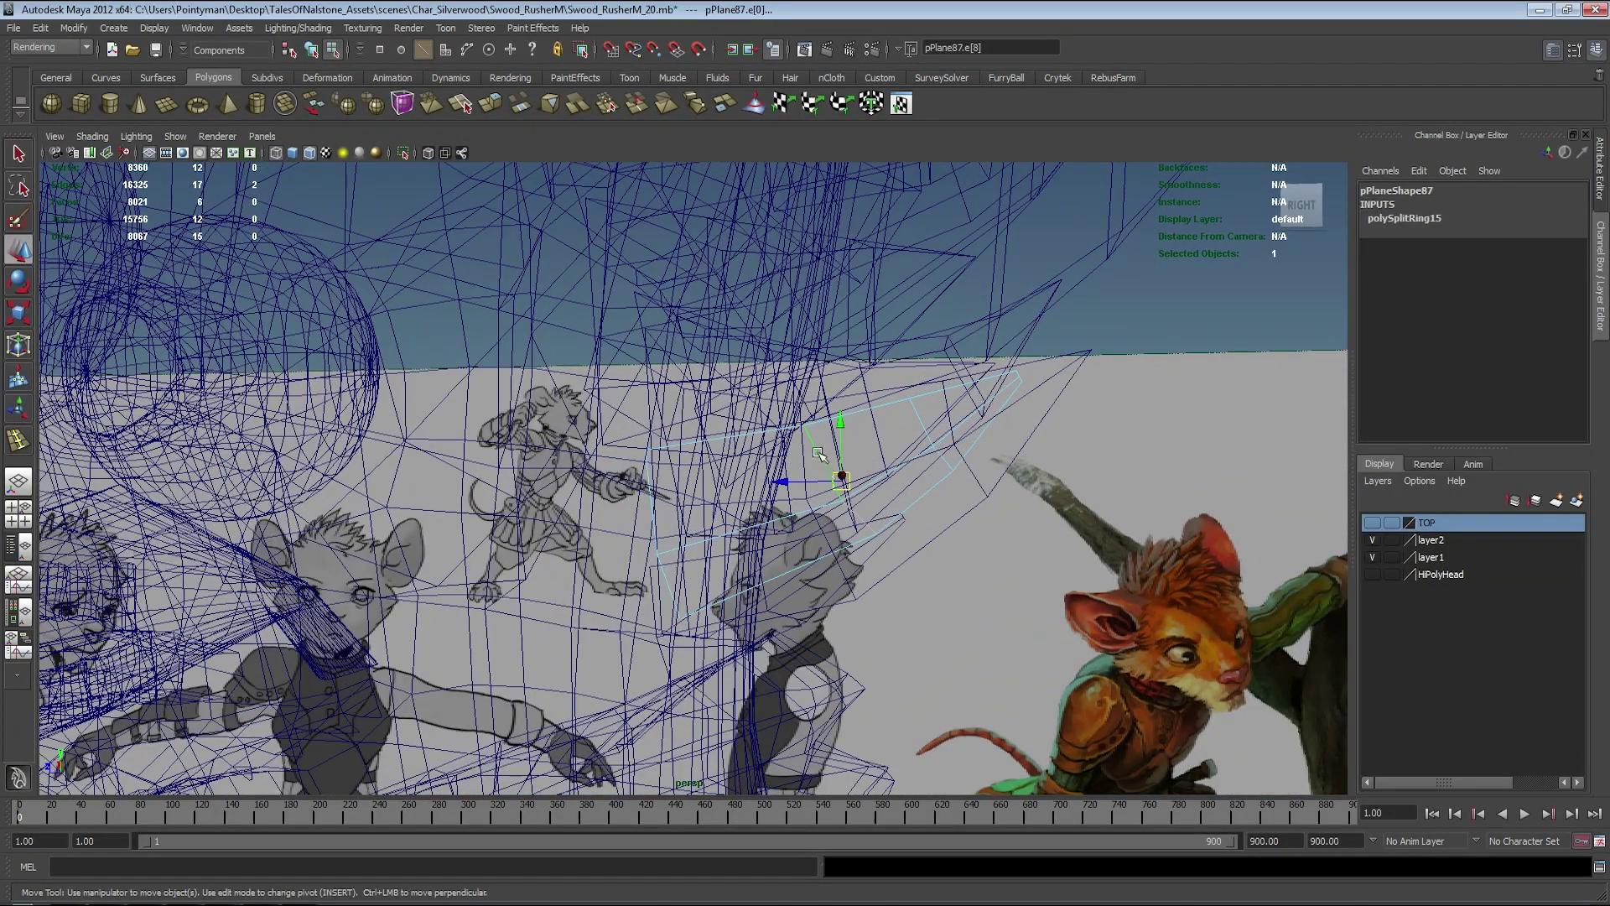
- Select pPlane87's extra tip vertices and delete them
key(F8)
key(F9)
click(833, 491)
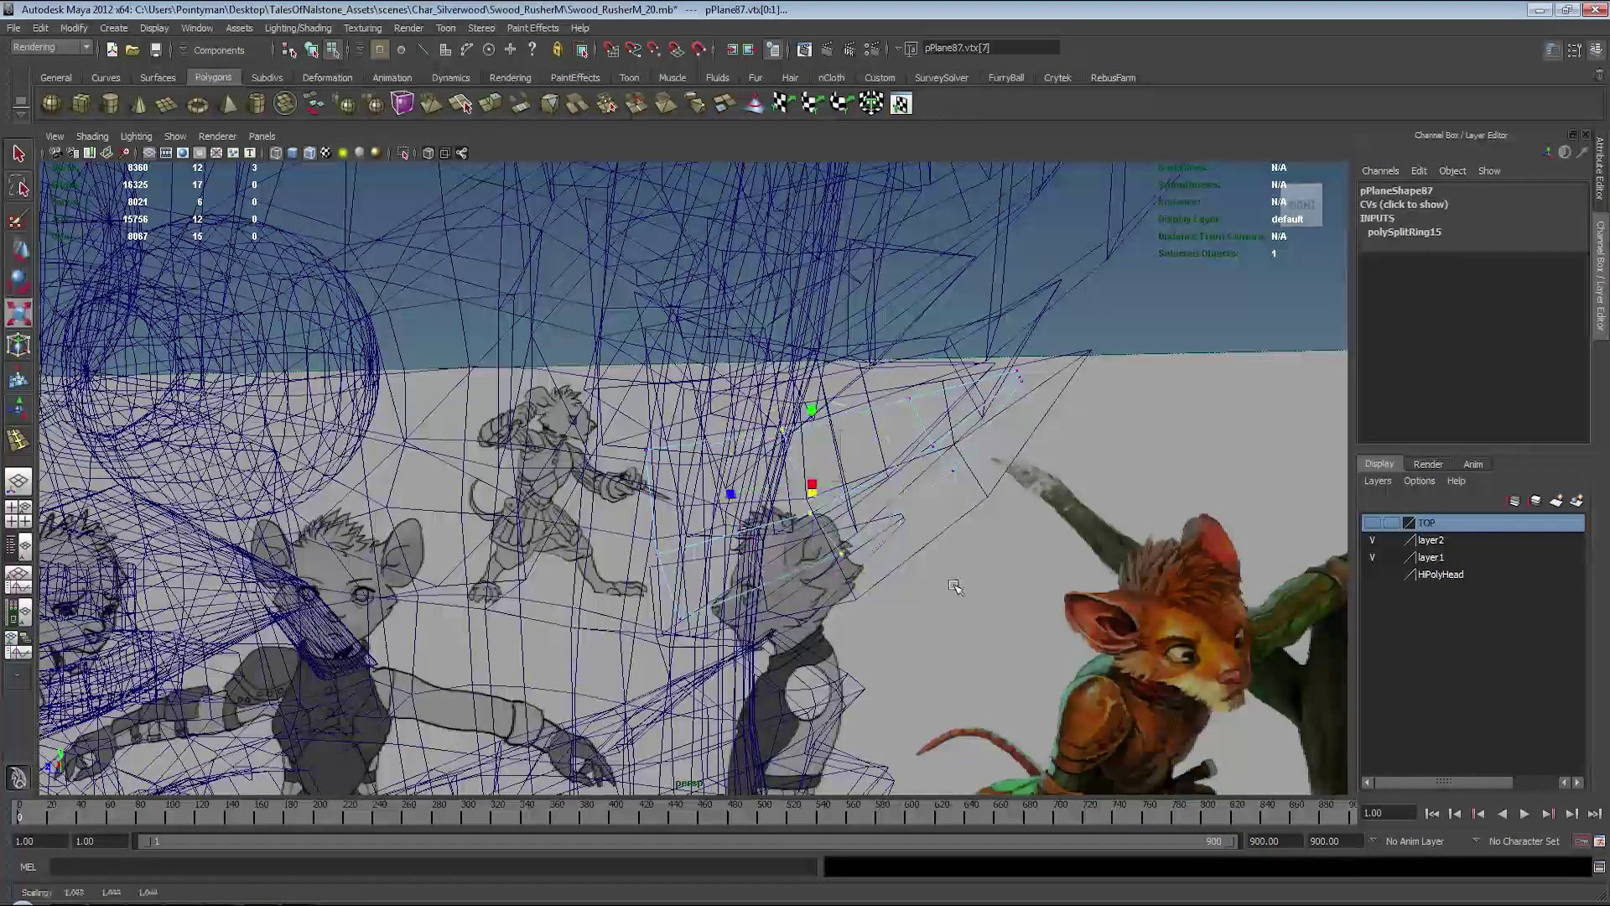
mouse_move(952, 583)
alt+mouse_down()
mouse_move(909, 578)
mouse_move(754, 412)
alt+mouse_up()
key(f)
click(837, 491)
key(Delete)
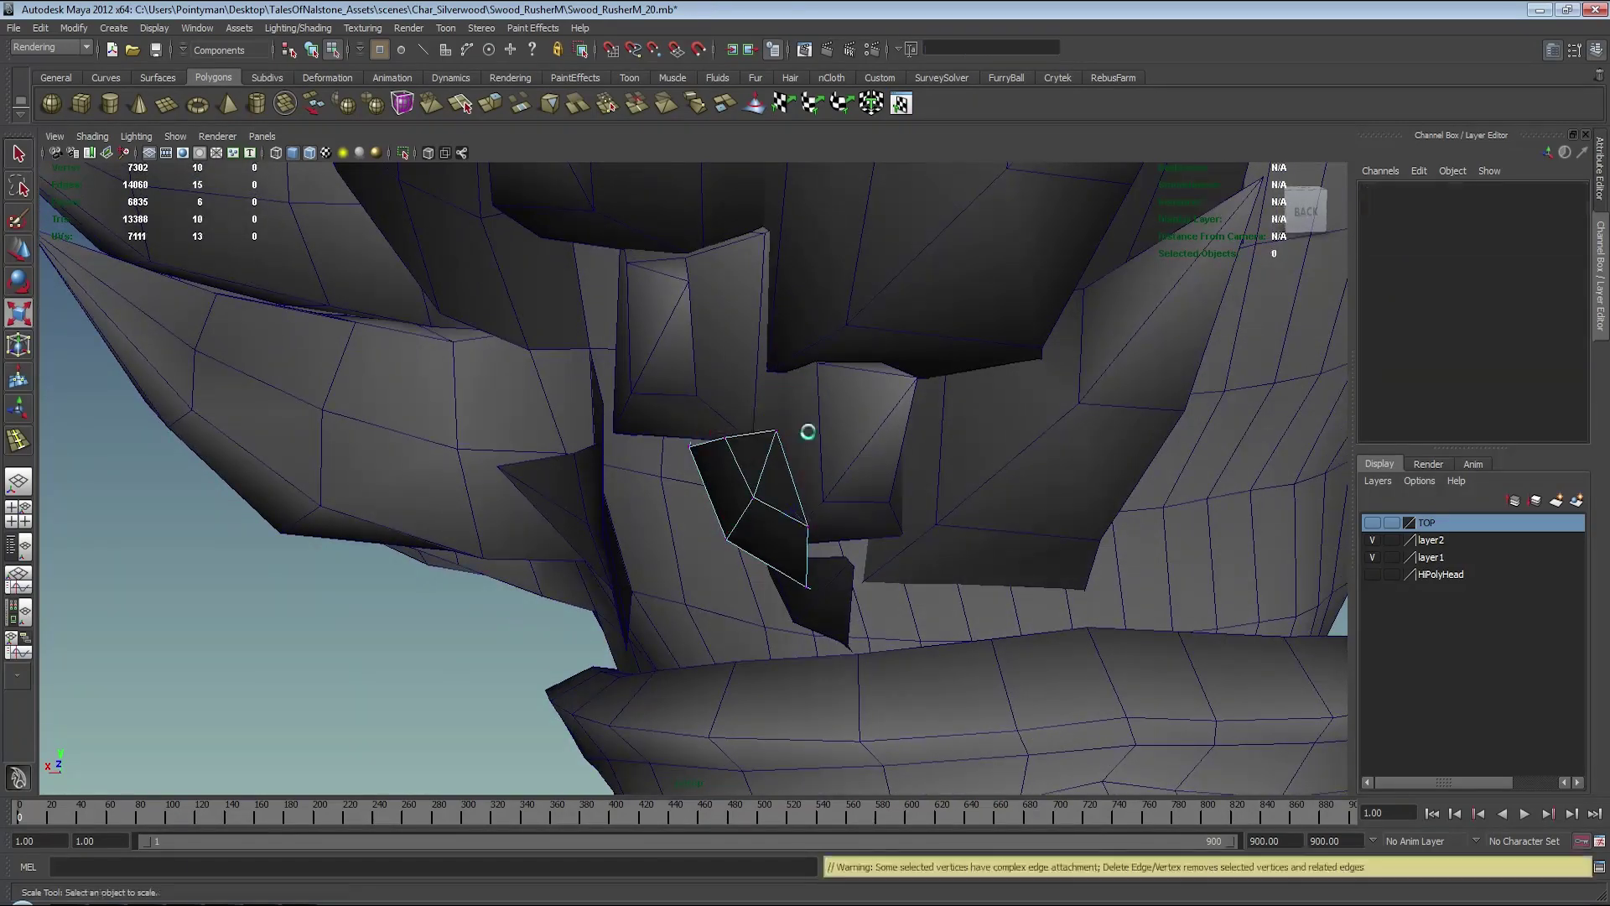
- Select a remaining vertex and inspect the card among the neck spikes and collar
click(778, 429)
mouse_move(856, 468)
alt+mouse_down()
mouse_move(792, 443)
mouse_move(880, 460)
mouse_move(909, 425)
mouse_move(875, 597)
mouse_move(658, 597)
alt+mouse_up()
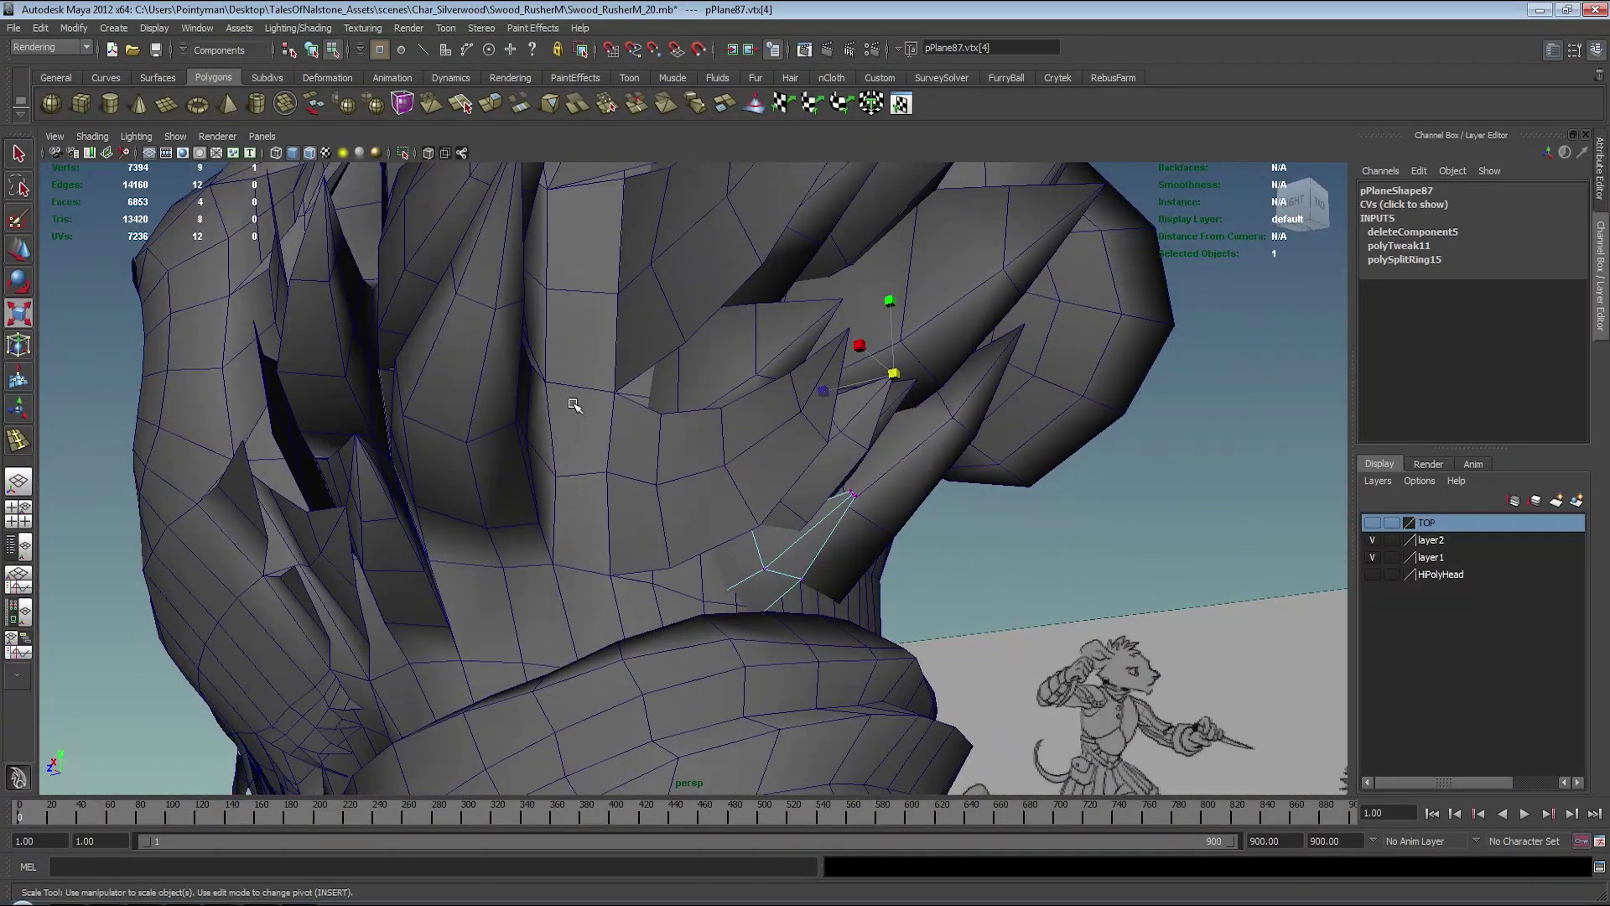
mouse_move(574, 405)
alt+mouse_down()
mouse_move(629, 431)
mouse_move(575, 568)
mouse_move(492, 546)
mouse_move(643, 564)
mouse_move(557, 557)
mouse_move(584, 482)
mouse_move(521, 467)
mouse_move(565, 474)
alt+mouse_up()
mouse_move(564, 474)
alt+right_down()
mouse_move(704, 510)
mouse_move(793, 459)
alt+right_up()
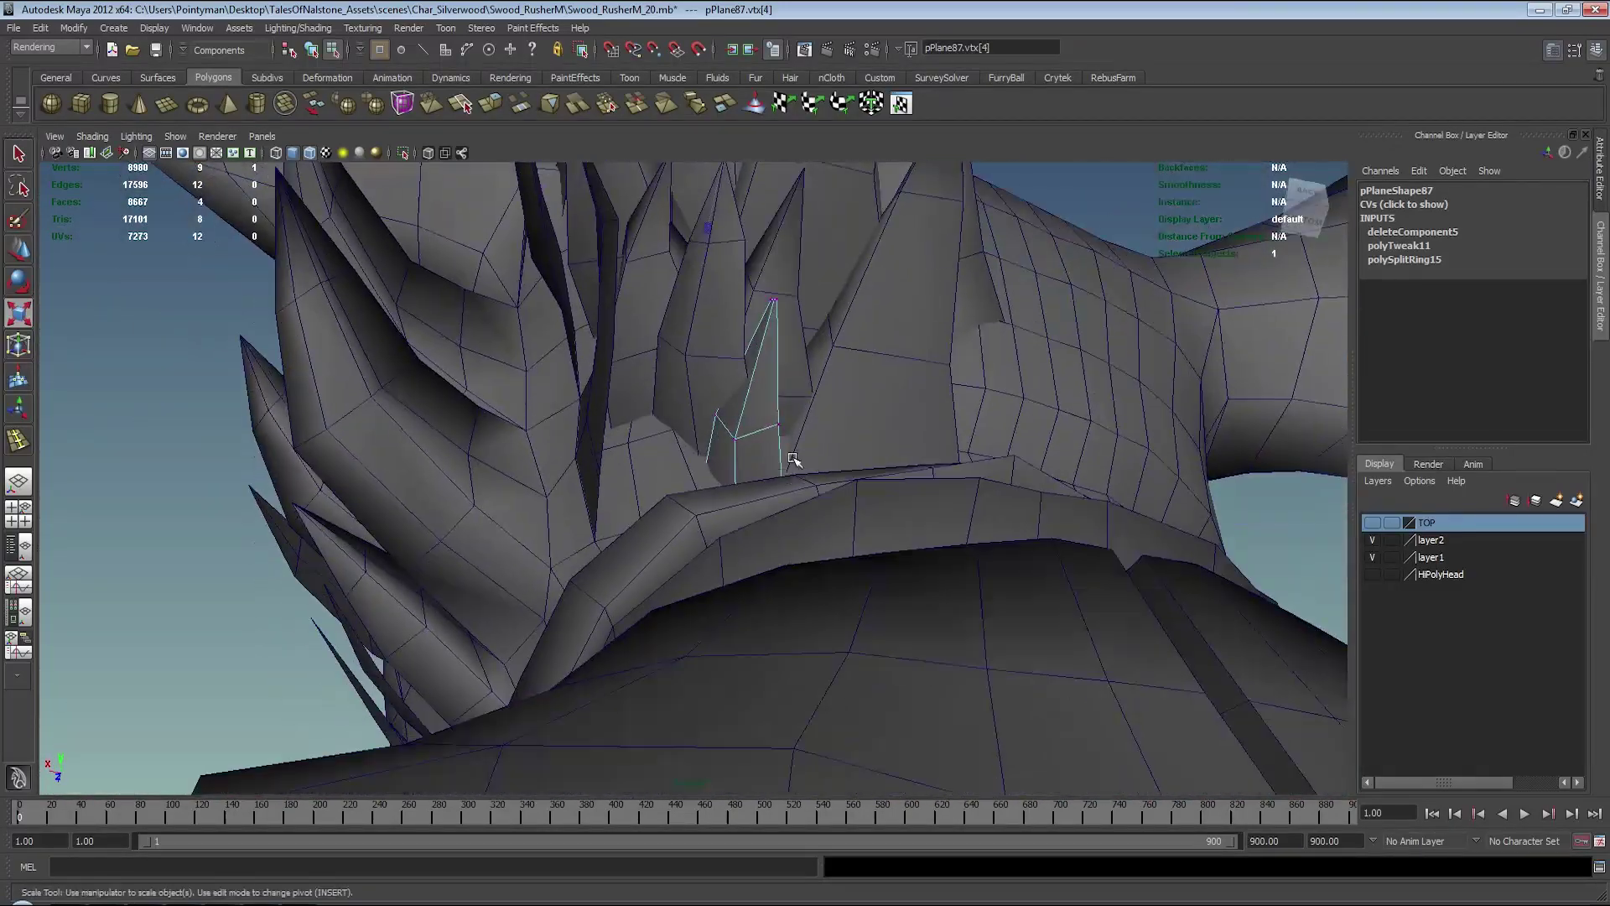
alt+drag(793, 459, 772, 503)
- Select all of fur card pPlane88's vertices
key(4)
click(795, 564)
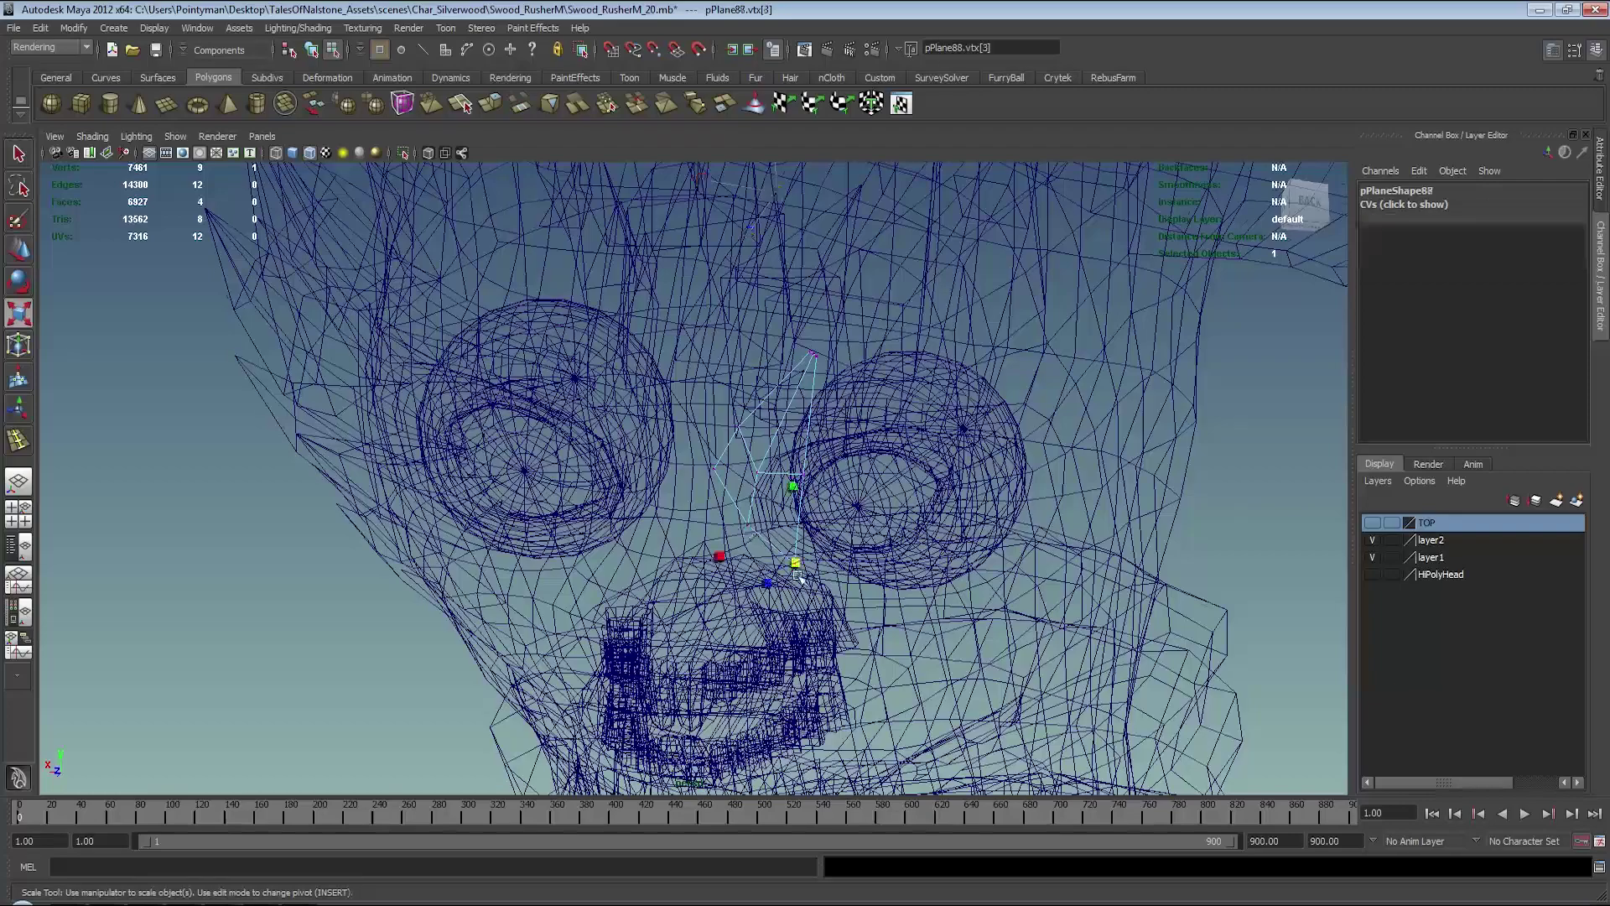
alt+drag(798, 575, 774, 548)
key(5)
mouse_move(962, 712)
alt+mouse_down()
mouse_move(979, 642)
mouse_move(881, 647)
mouse_move(923, 598)
alt+mouse_up()
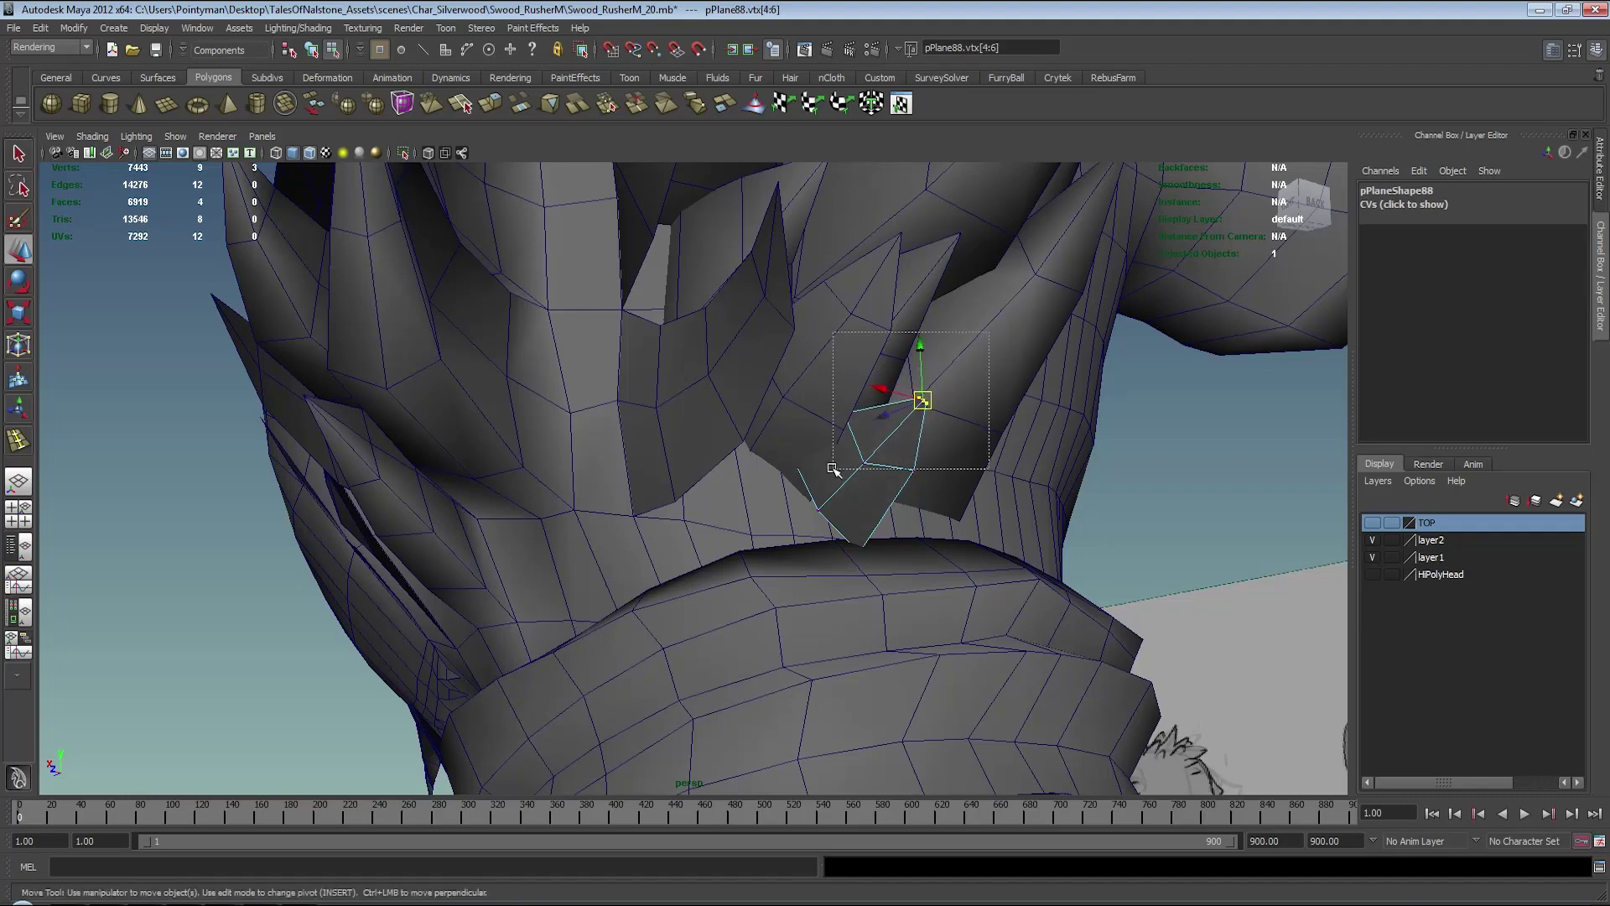
mouse_move(642, 652)
alt+mouse_down()
mouse_move(907, 615)
mouse_move(786, 596)
mouse_move(335, 744)
mouse_move(349, 693)
mouse_move(327, 719)
mouse_move(736, 656)
mouse_move(839, 587)
mouse_move(1071, 478)
alt+mouse_up()
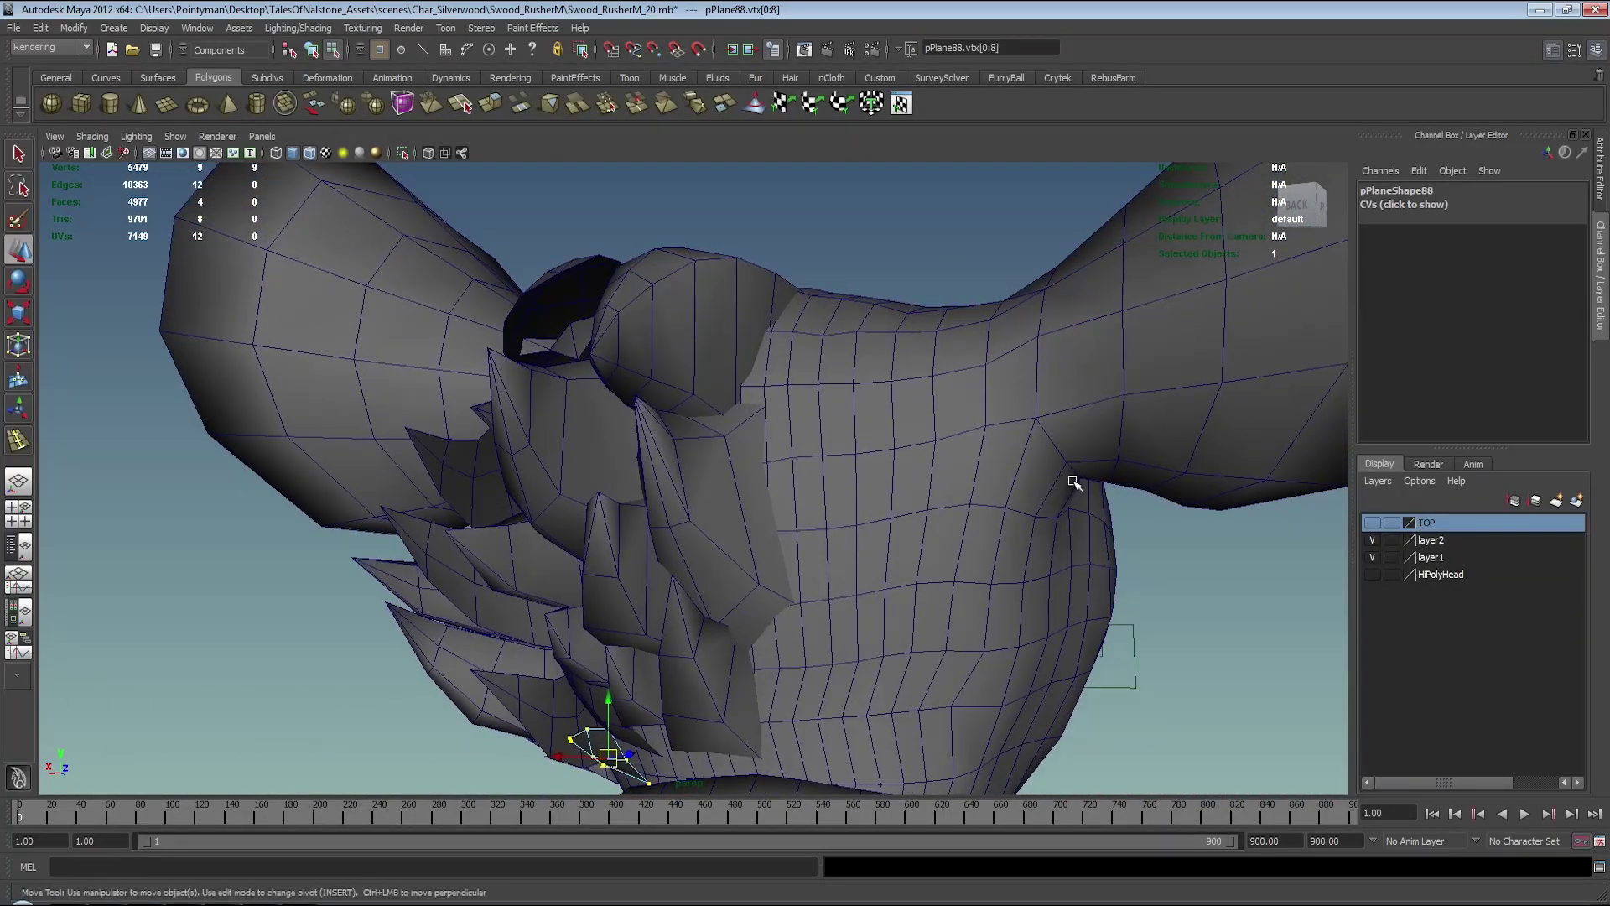
- Add two polygon splits to head mesh Swood_Rusher_Head_02, then return to object mode
shift+right_click(1013, 482)
click(1058, 485)
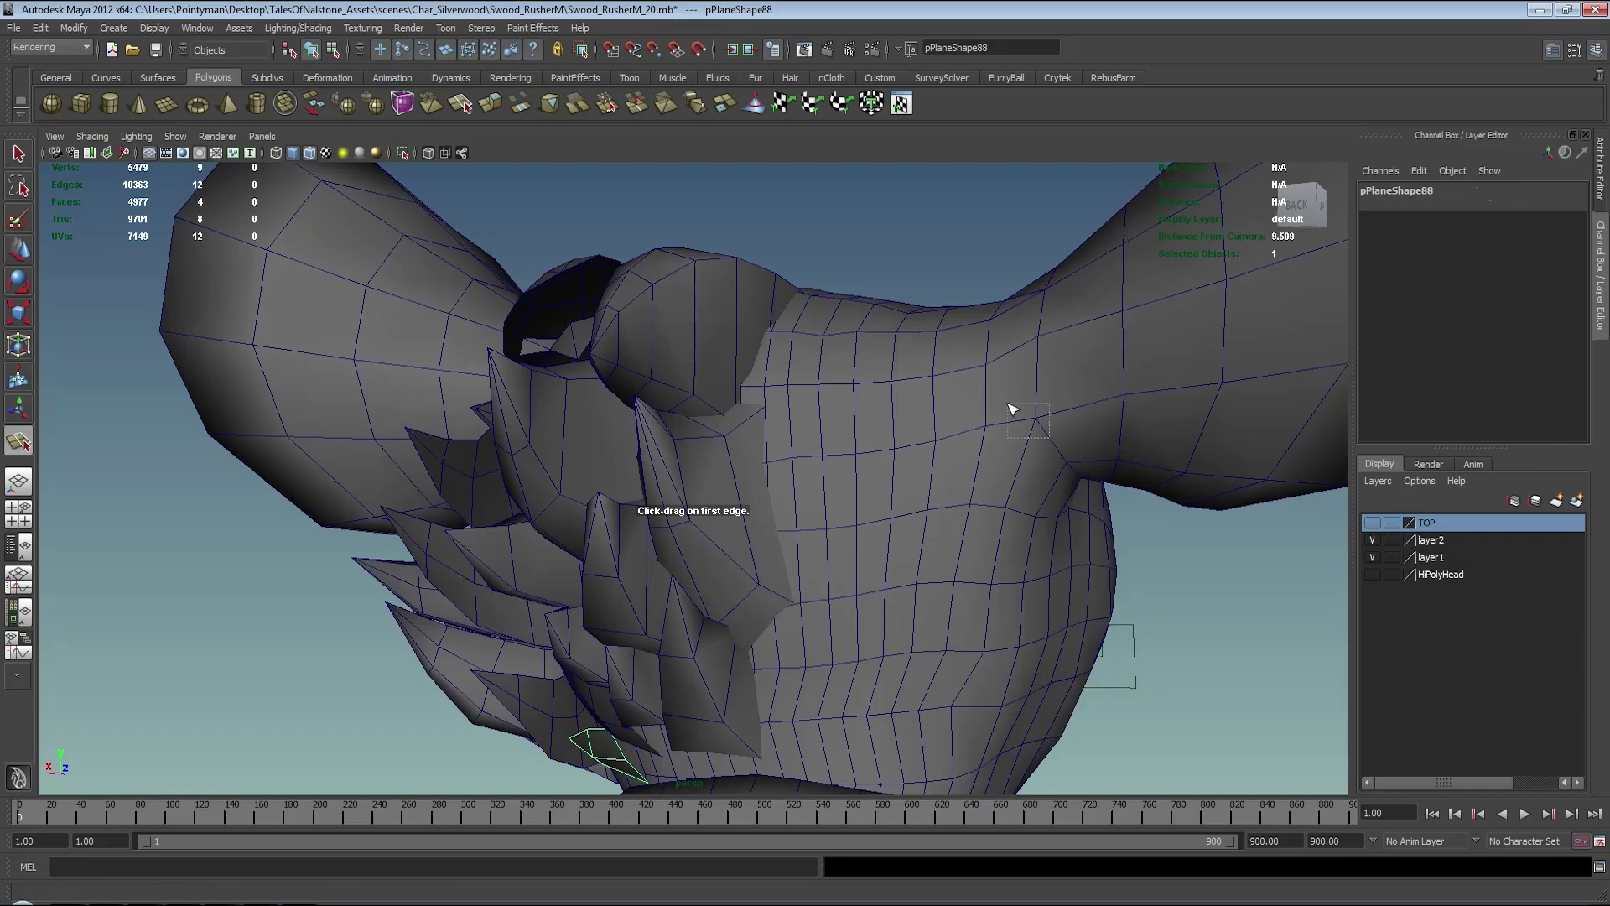
click(1052, 447)
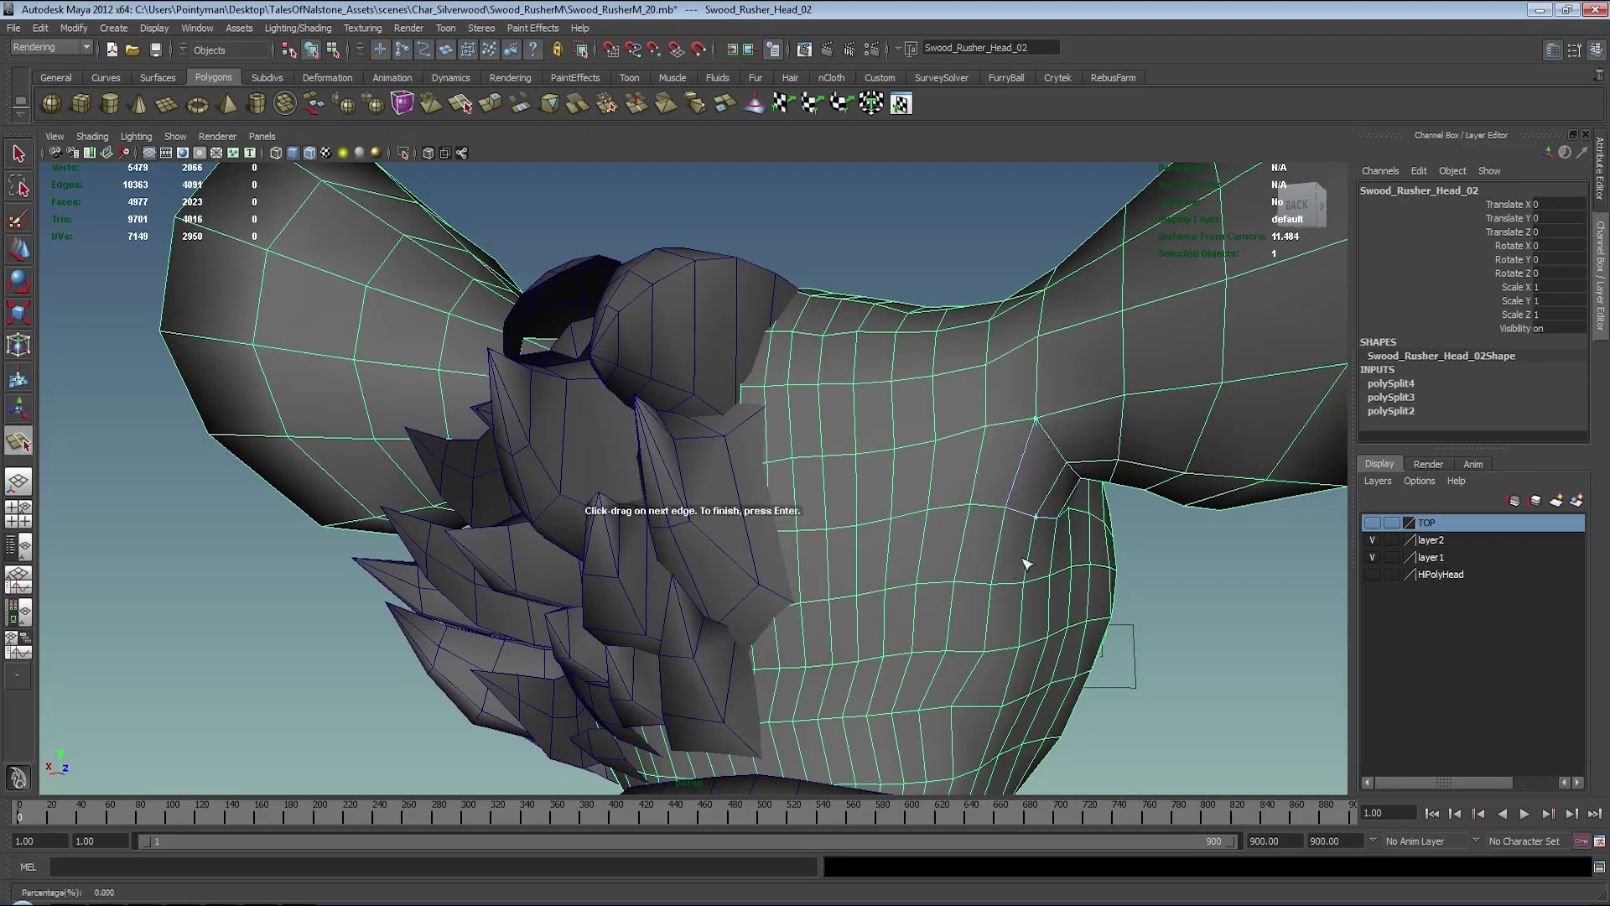
key(Return)
mouse_move(1025, 564)
alt+mouse_down()
mouse_move(1063, 553)
mouse_move(890, 550)
mouse_move(917, 551)
alt+mouse_up()
key(F8)
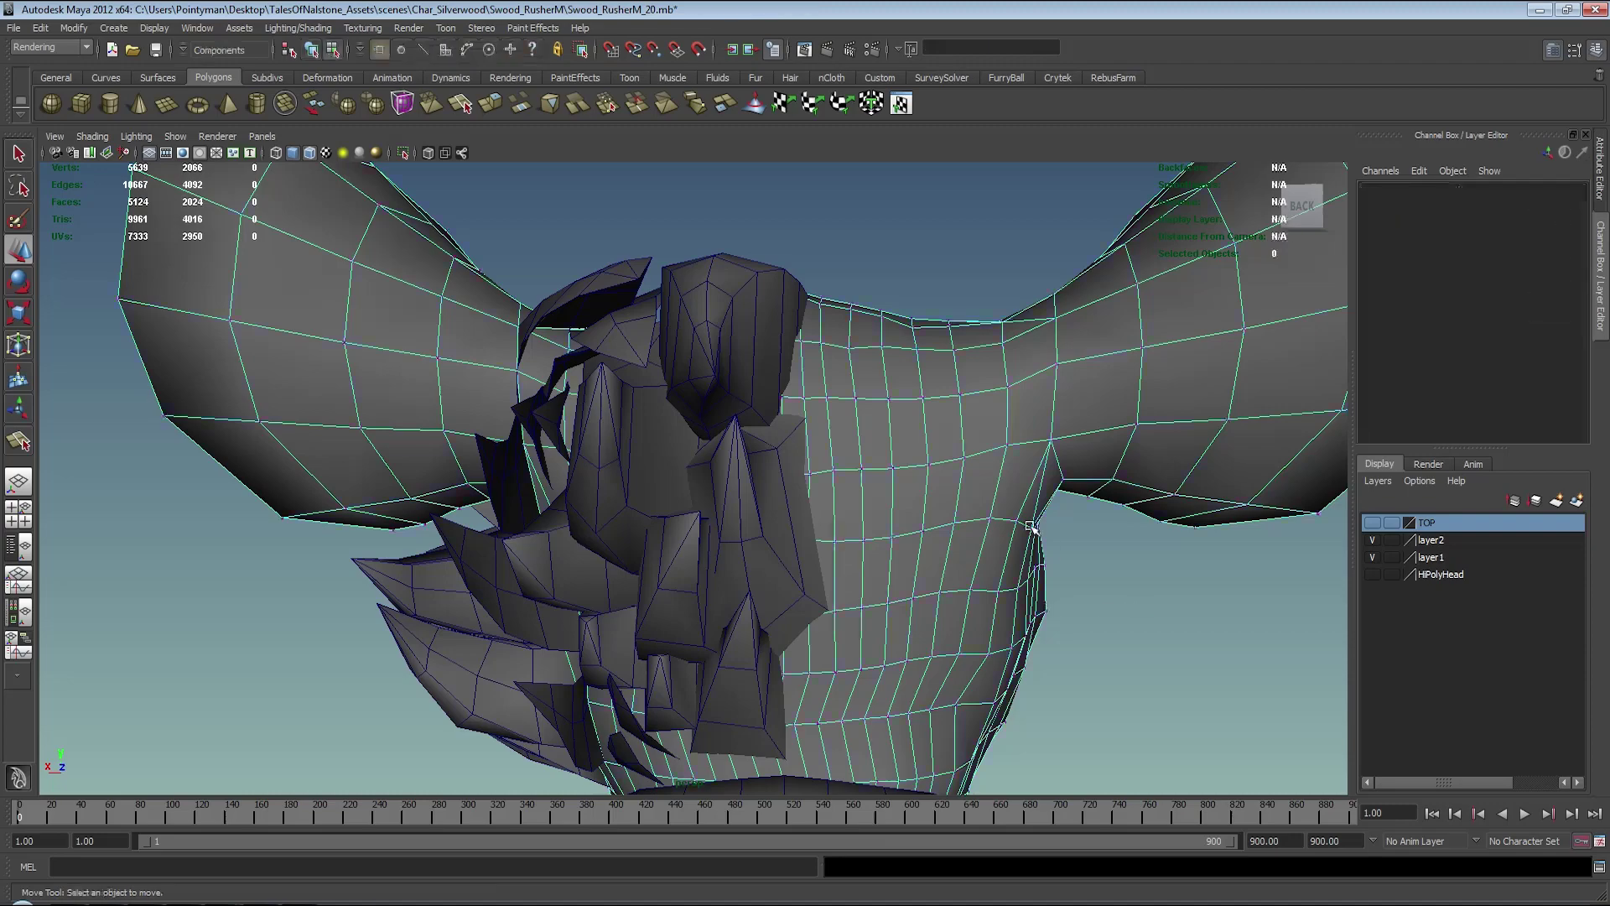
key(F8)
alt+drag(1031, 527, 809, 550)
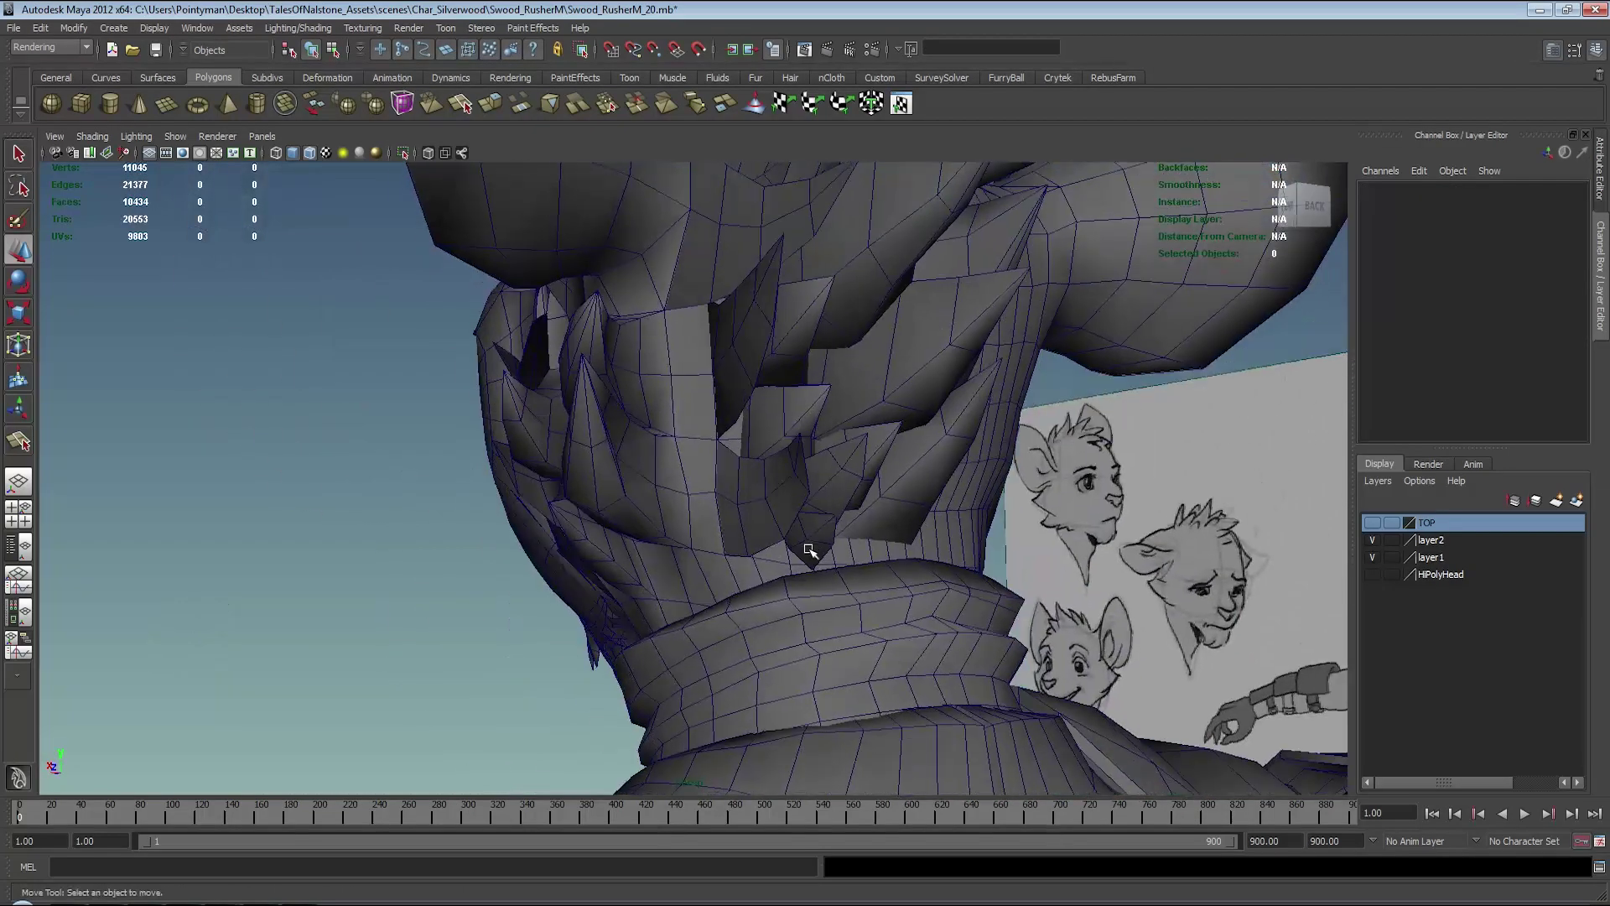
- Select pPlane88 and snap its vertices to reshape the card's base
click(809, 550)
alt+right_drag(780, 549, 852, 546)
alt+drag(851, 546, 750, 510)
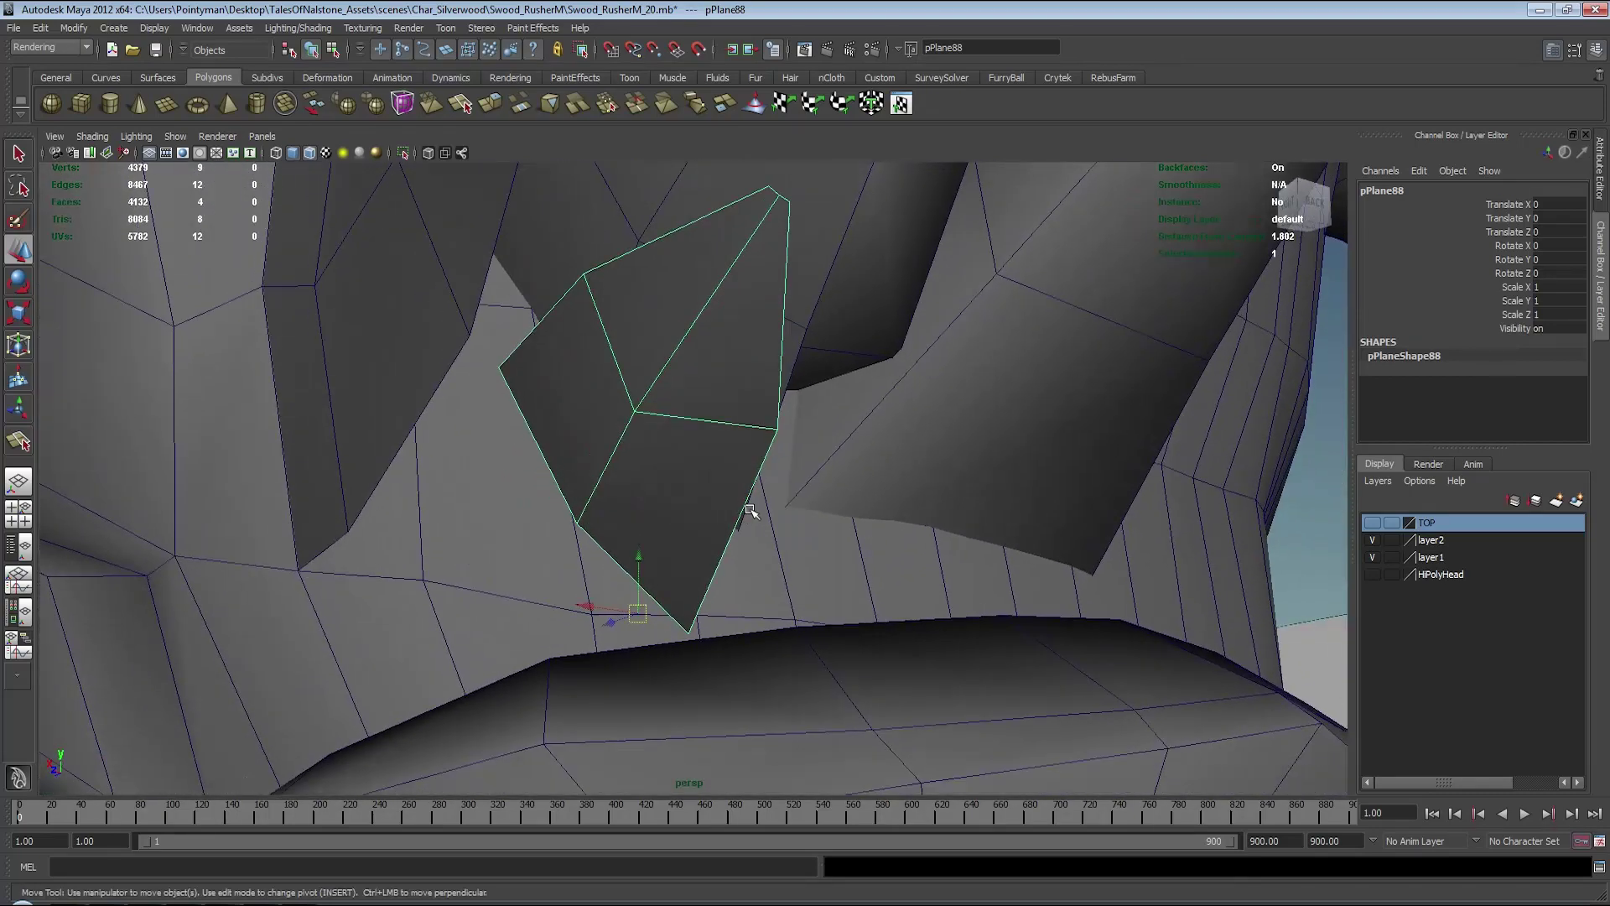
key(F8)
mouse_move(456, 356)
mouse_down()
mouse_move(557, 403)
mouse_move(483, 389)
mouse_up()
middle_drag(503, 635, 508, 646)
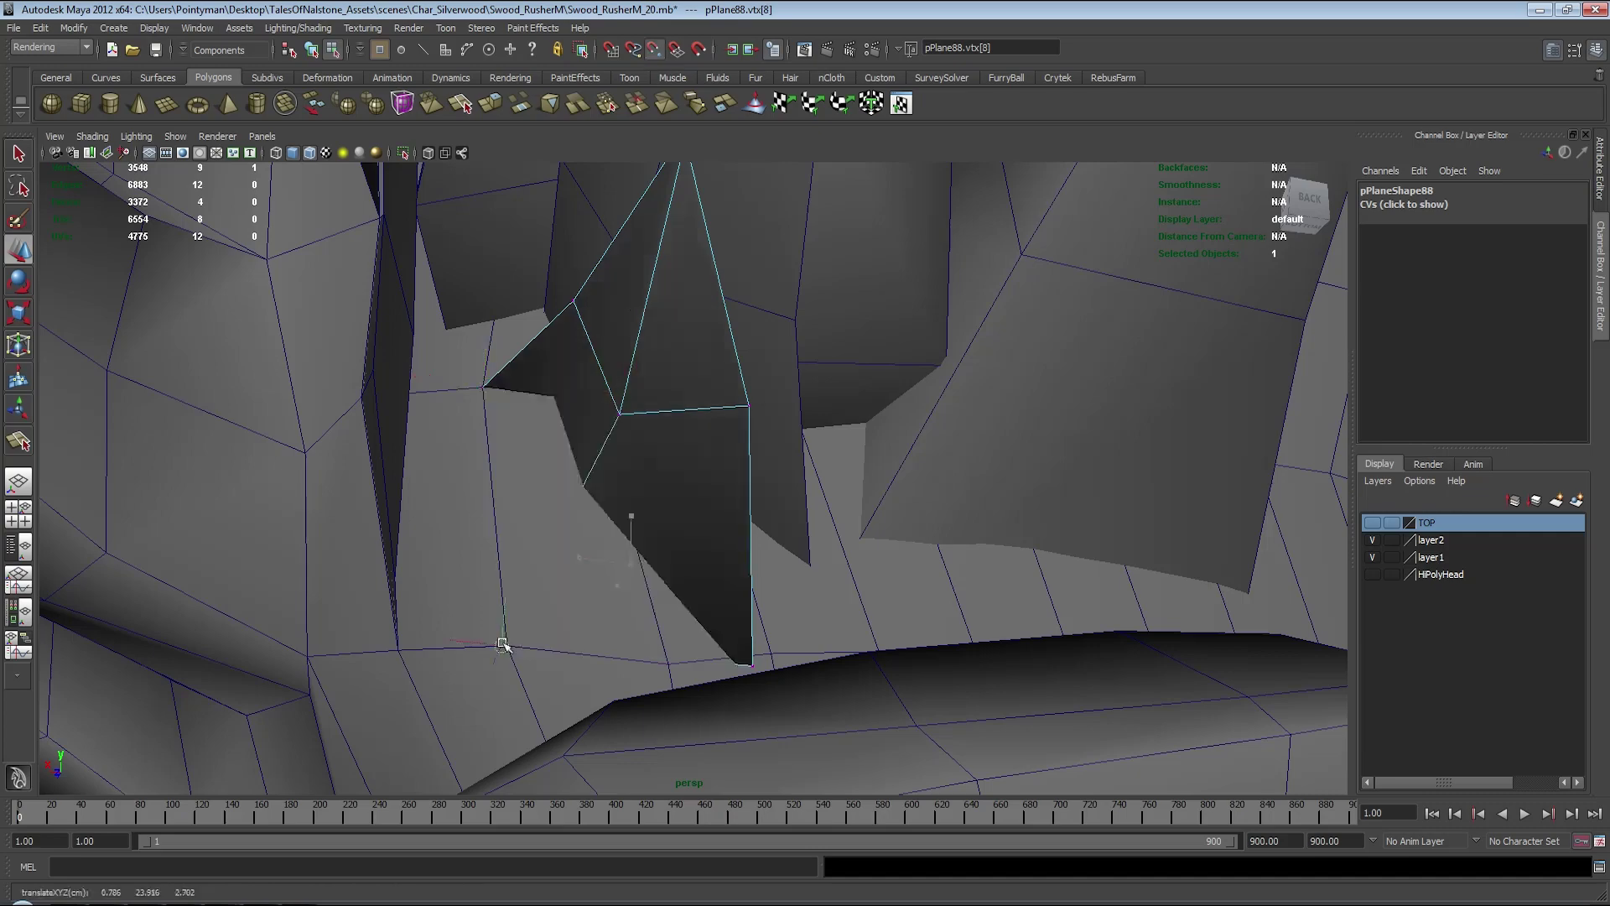
middle_drag(662, 657, 666, 663)
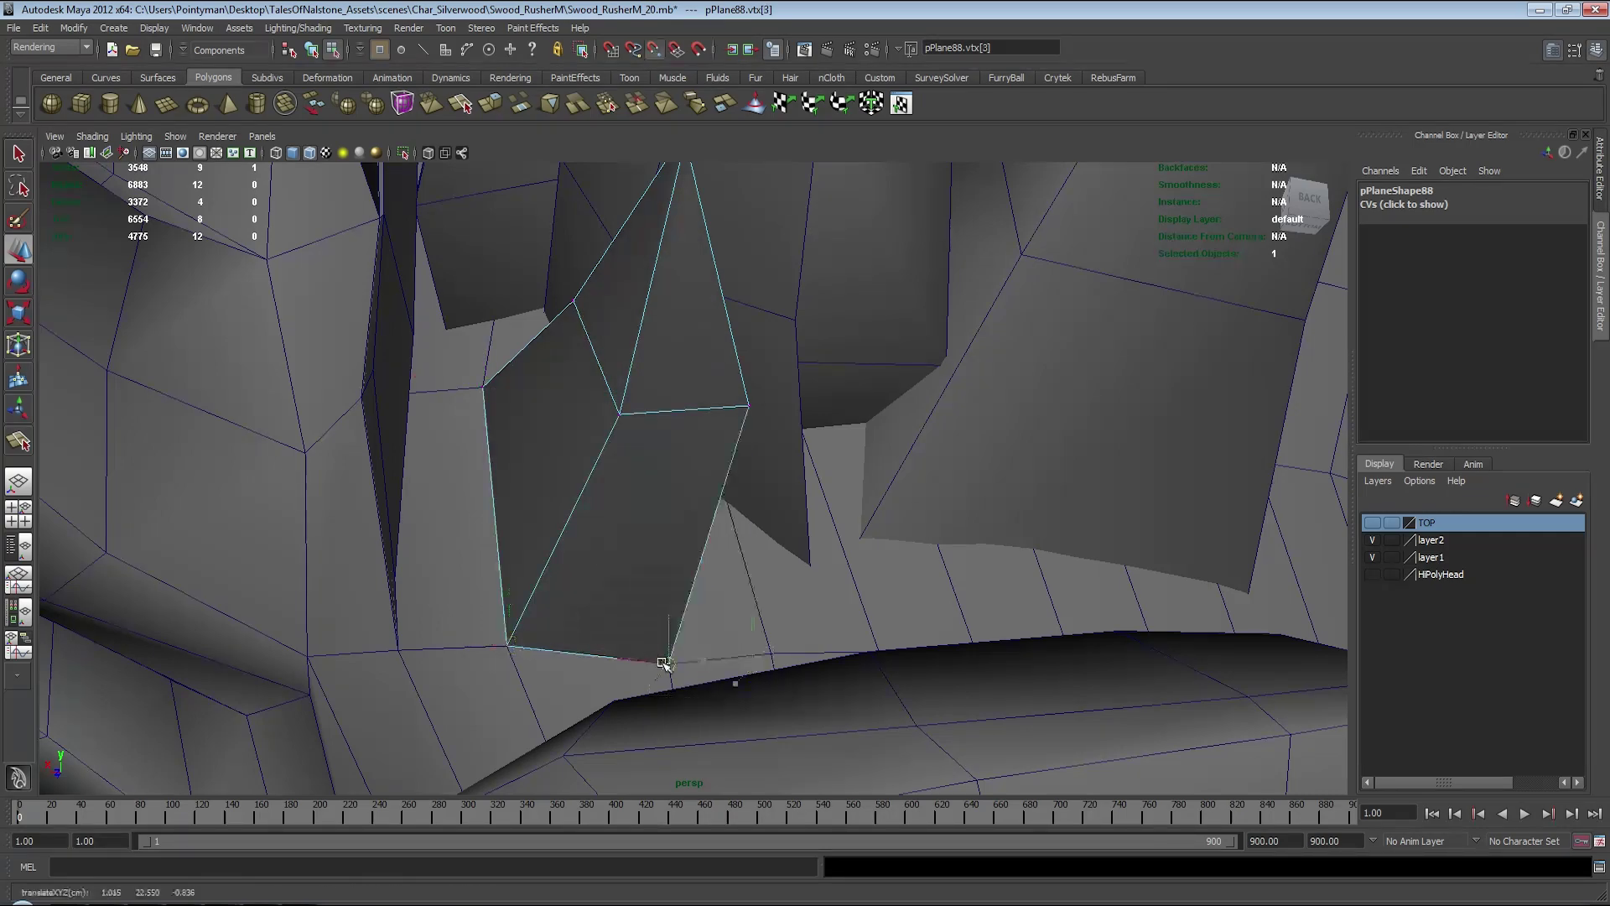
mouse_move(699, 650)
alt+mouse_down()
mouse_move(641, 522)
mouse_move(665, 523)
alt+mouse_up()
drag(698, 431, 773, 504)
mouse_move(772, 504)
alt+mouse_down()
mouse_move(862, 467)
mouse_move(608, 345)
alt+mouse_up()
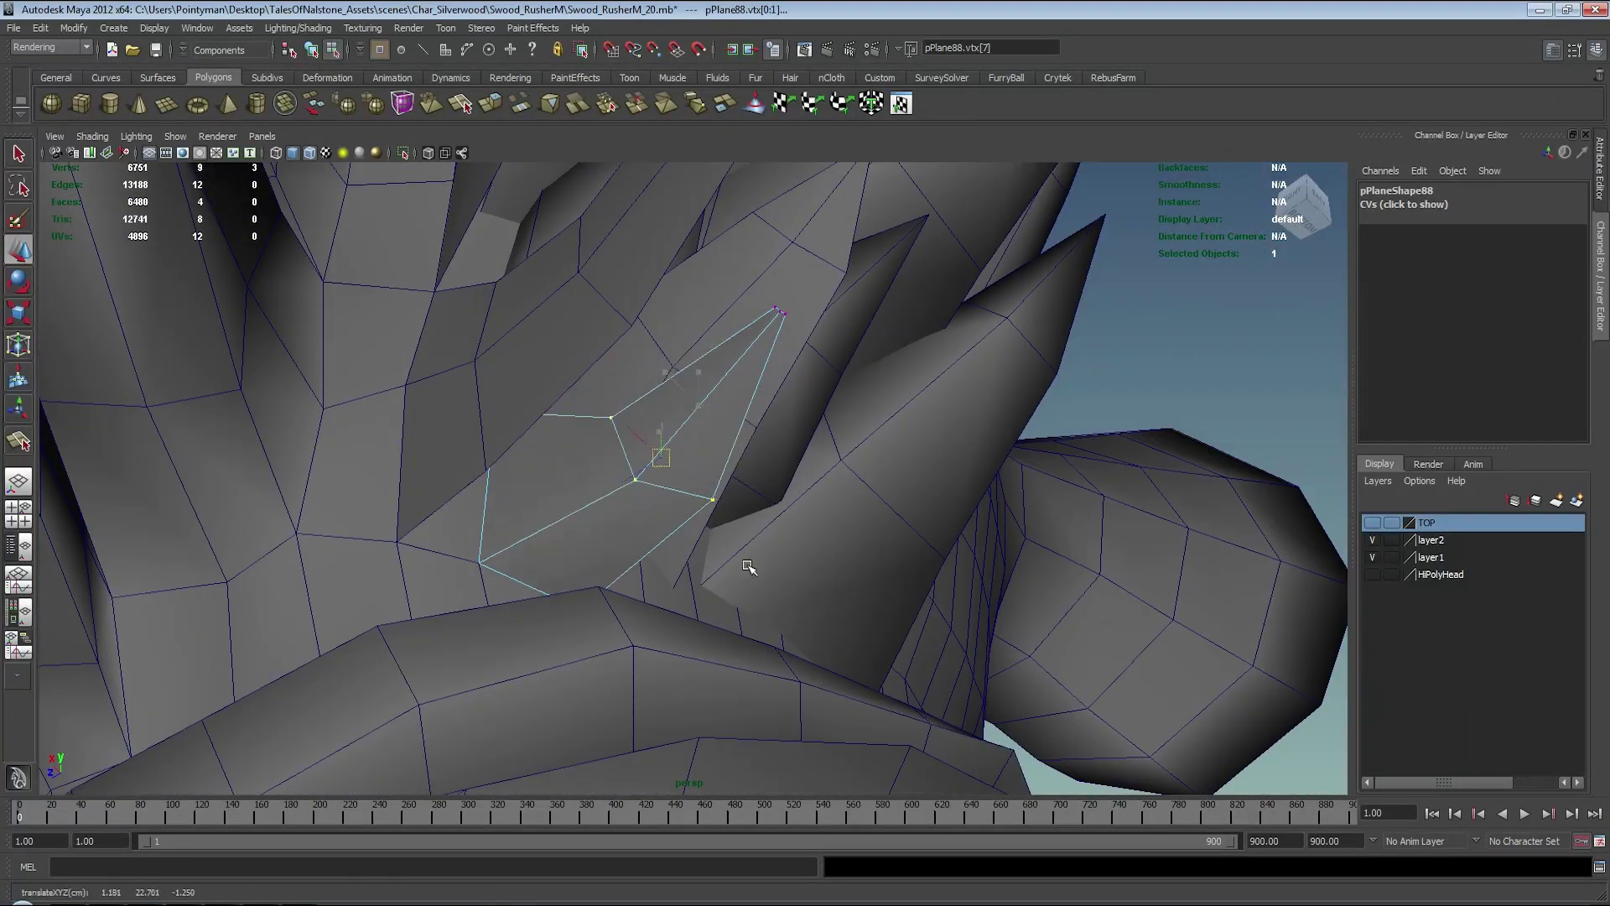
mouse_move(749, 567)
alt+mouse_down()
mouse_move(618, 593)
mouse_move(694, 585)
alt+mouse_up()
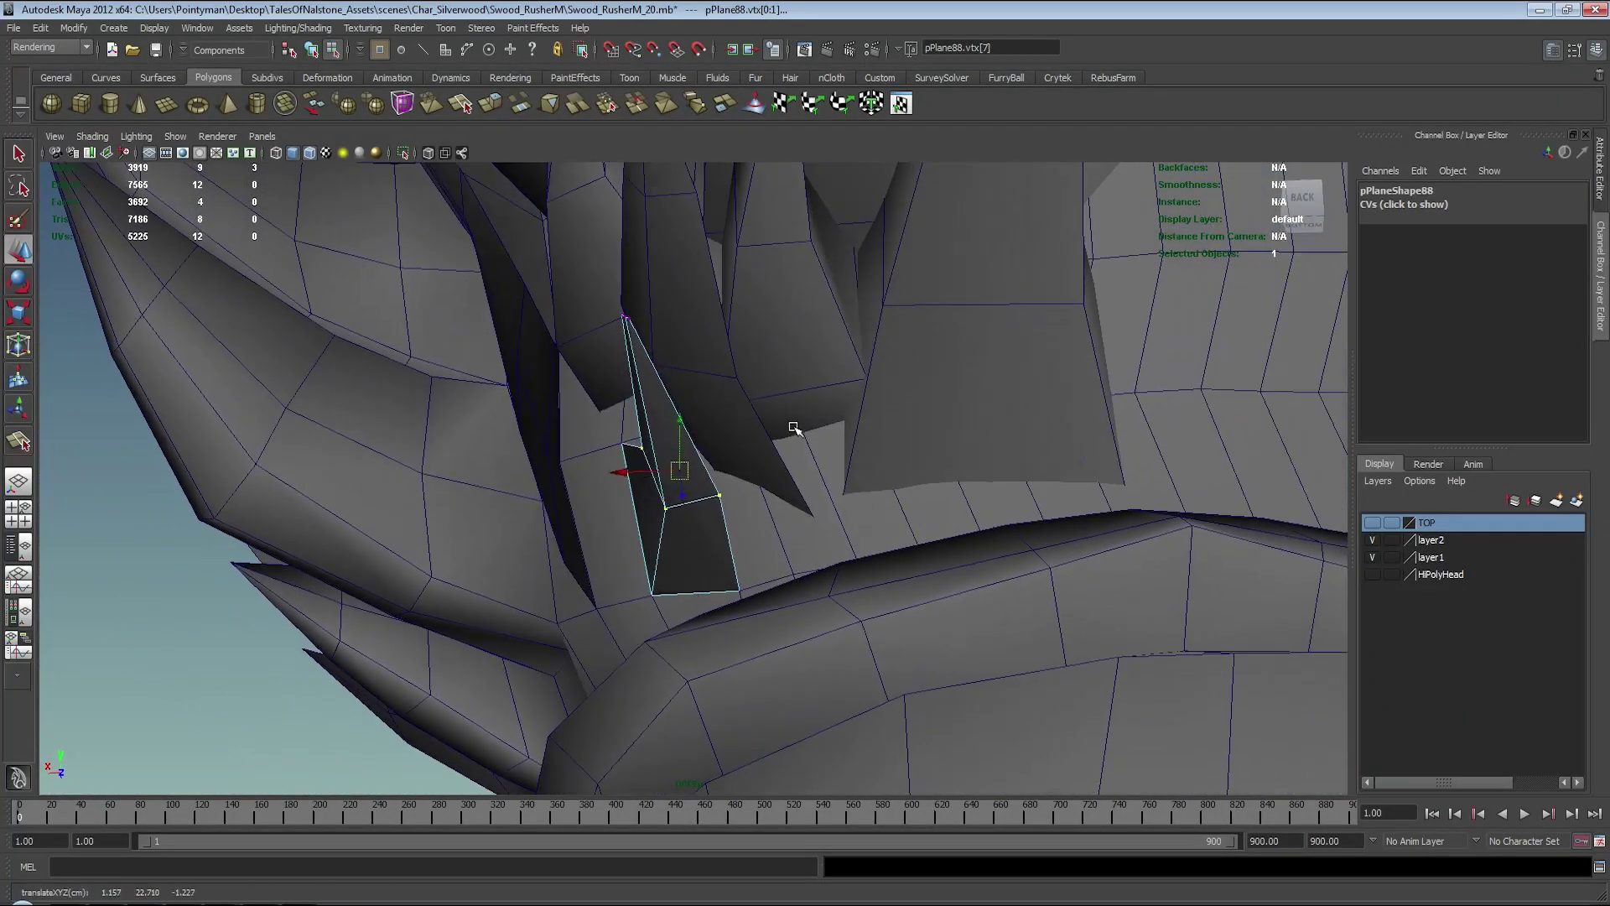
mouse_move(793, 429)
alt+mouse_down()
mouse_move(758, 539)
mouse_move(873, 535)
mouse_move(751, 493)
mouse_move(535, 518)
alt+mouse_up()
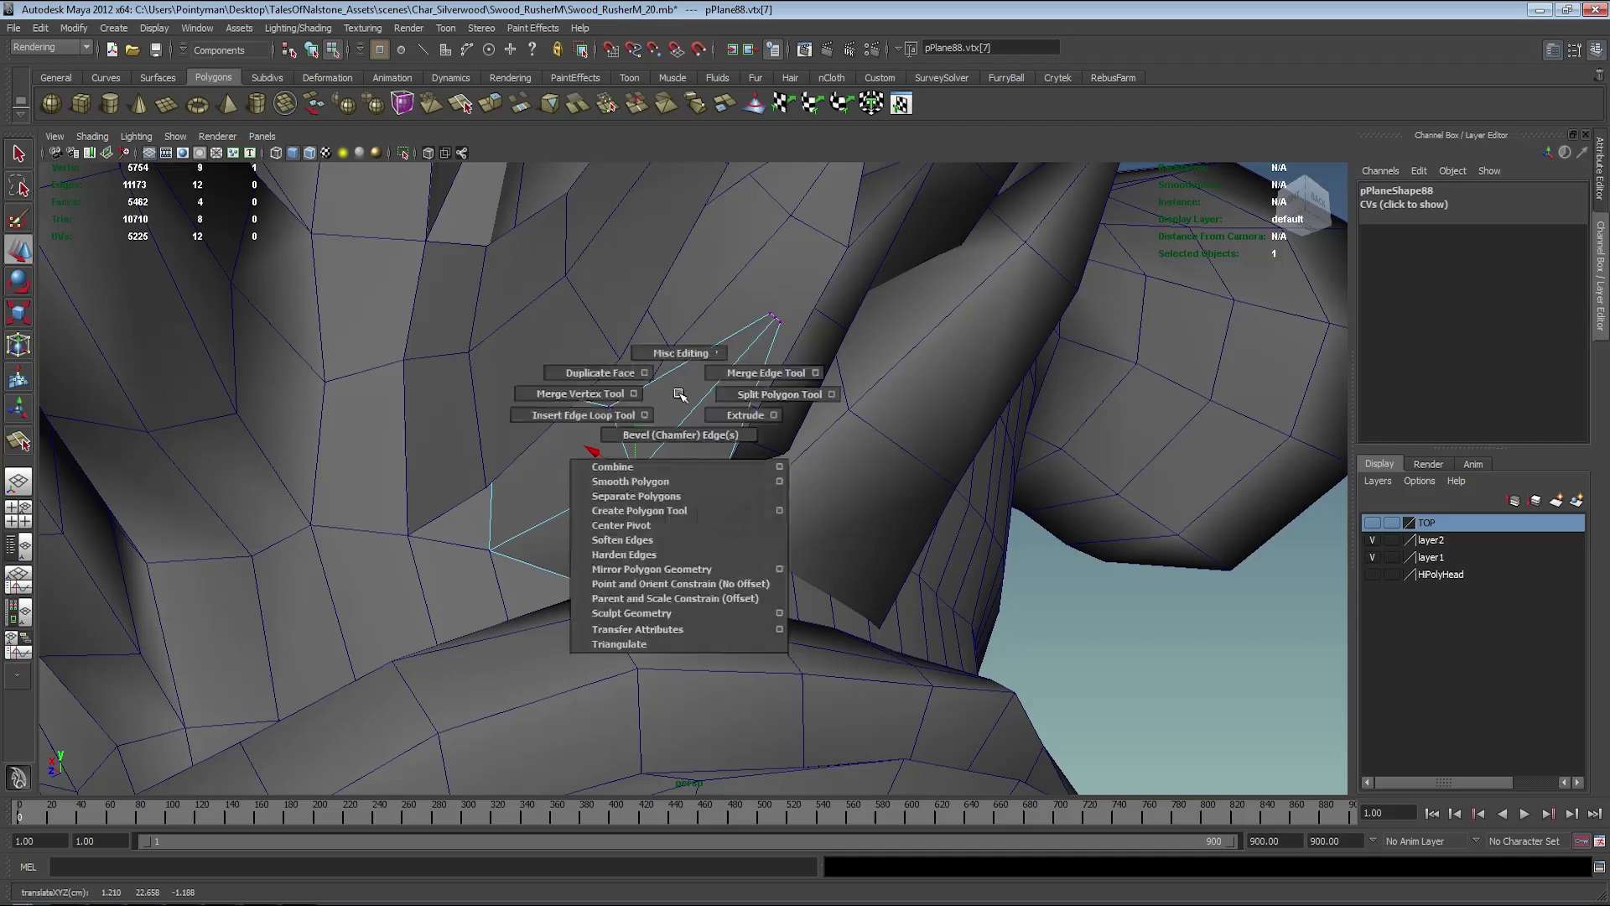
- Insert two edge loops in pPlane88, delete one edge, and reposition a vertex
shift+right_drag(681, 394, 604, 384)
click(649, 458)
click(584, 506)
alt+drag(583, 507, 751, 511)
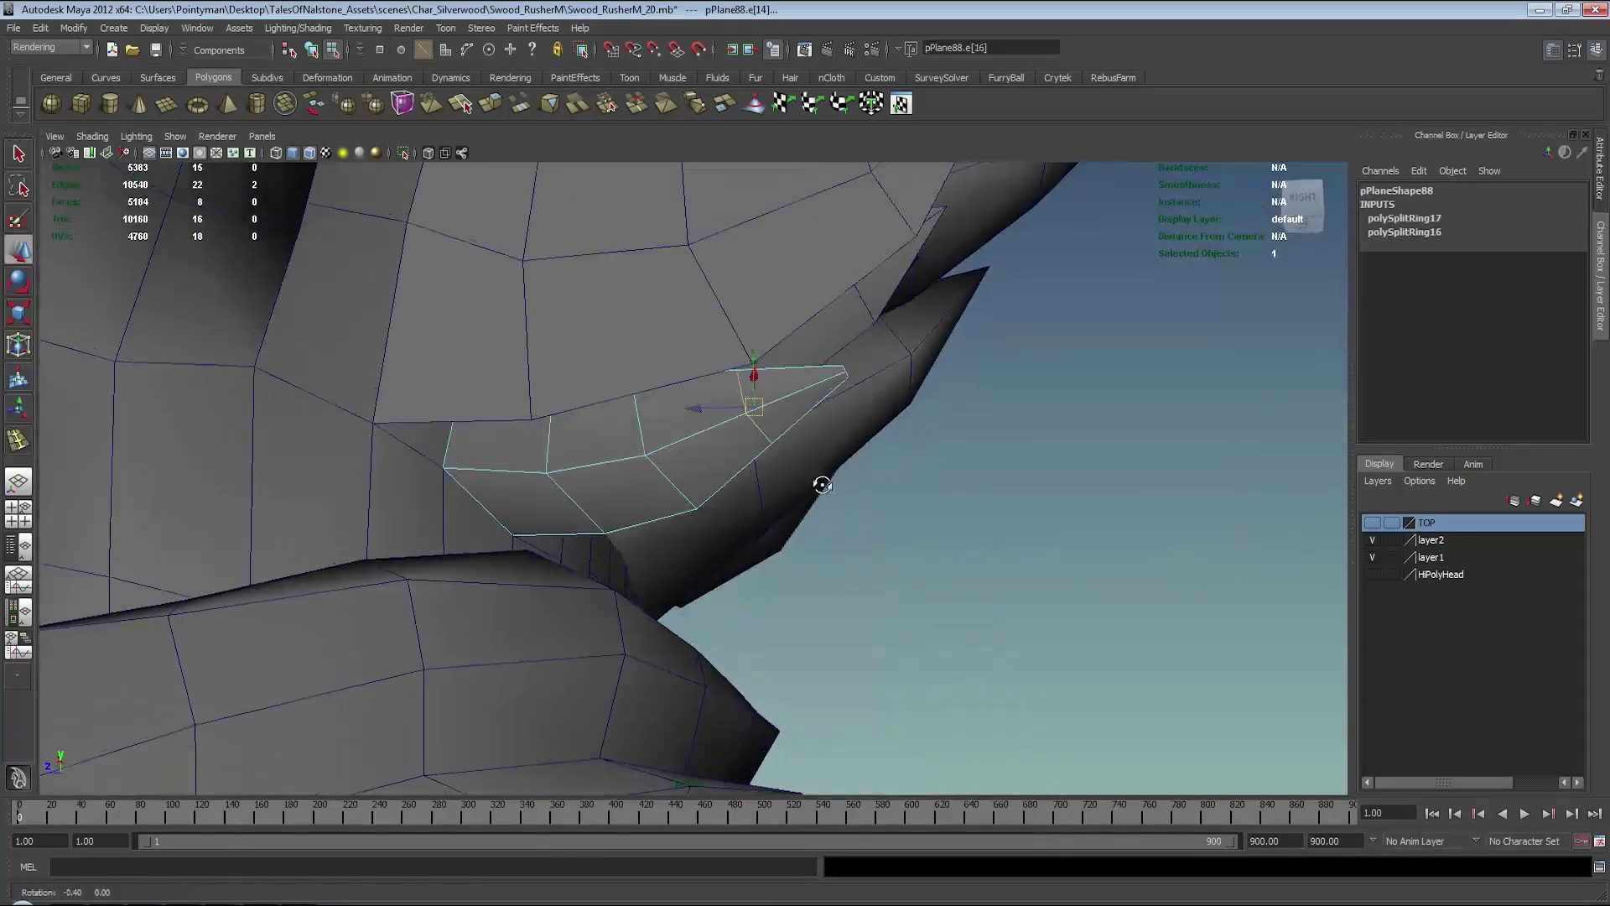
key(4)
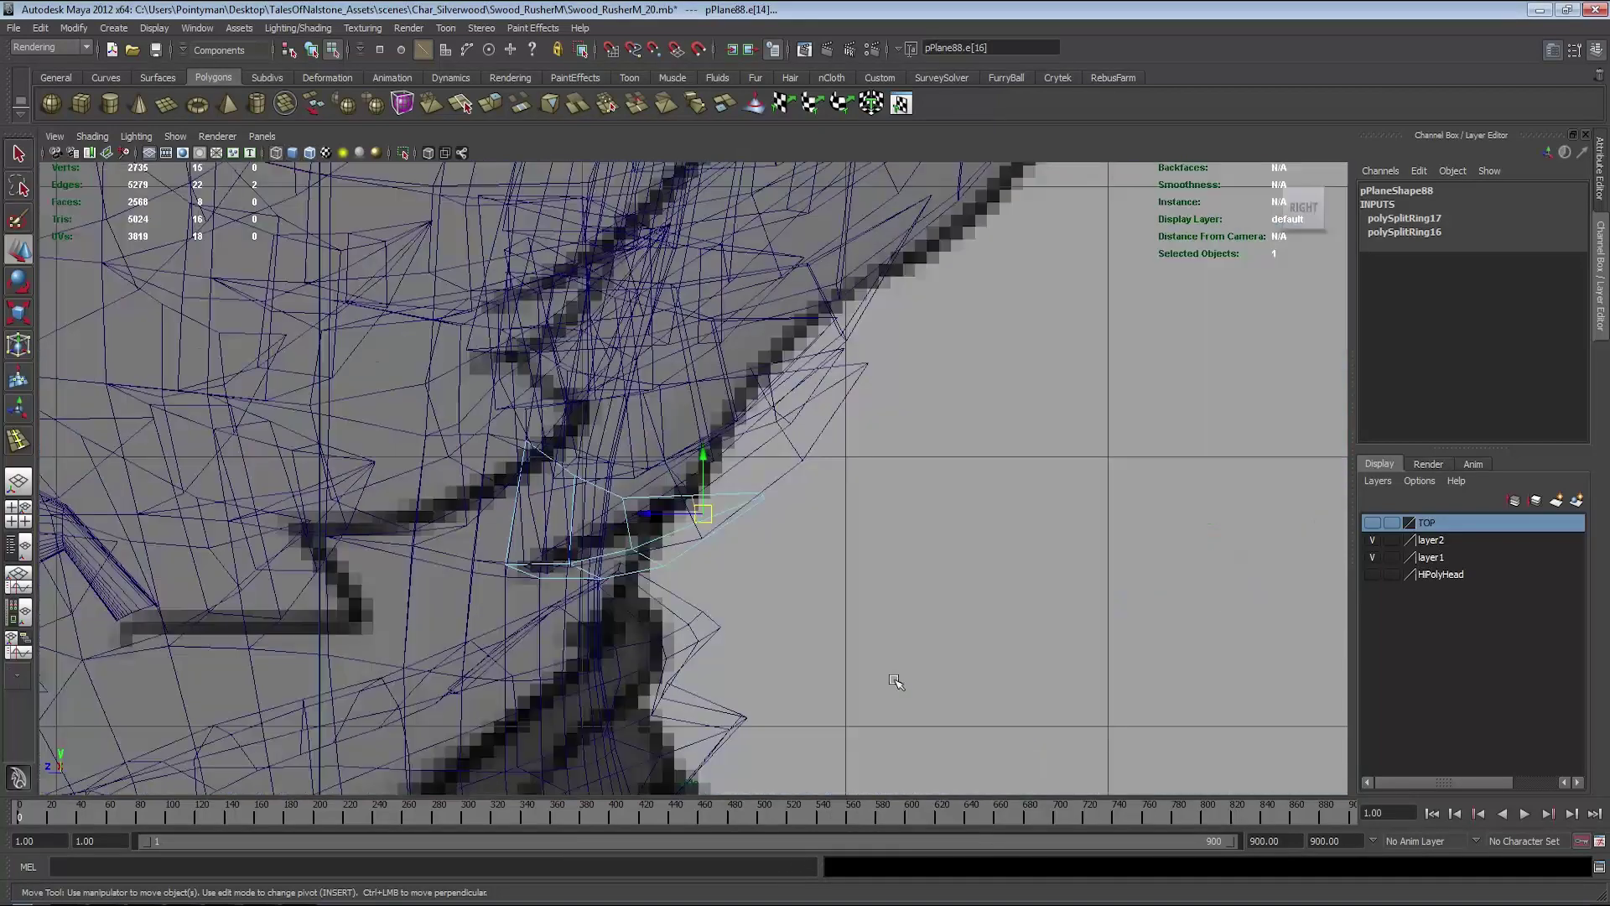
mouse_move(896, 681)
alt+mouse_down()
mouse_move(1146, 579)
mouse_move(800, 547)
alt+mouse_up()
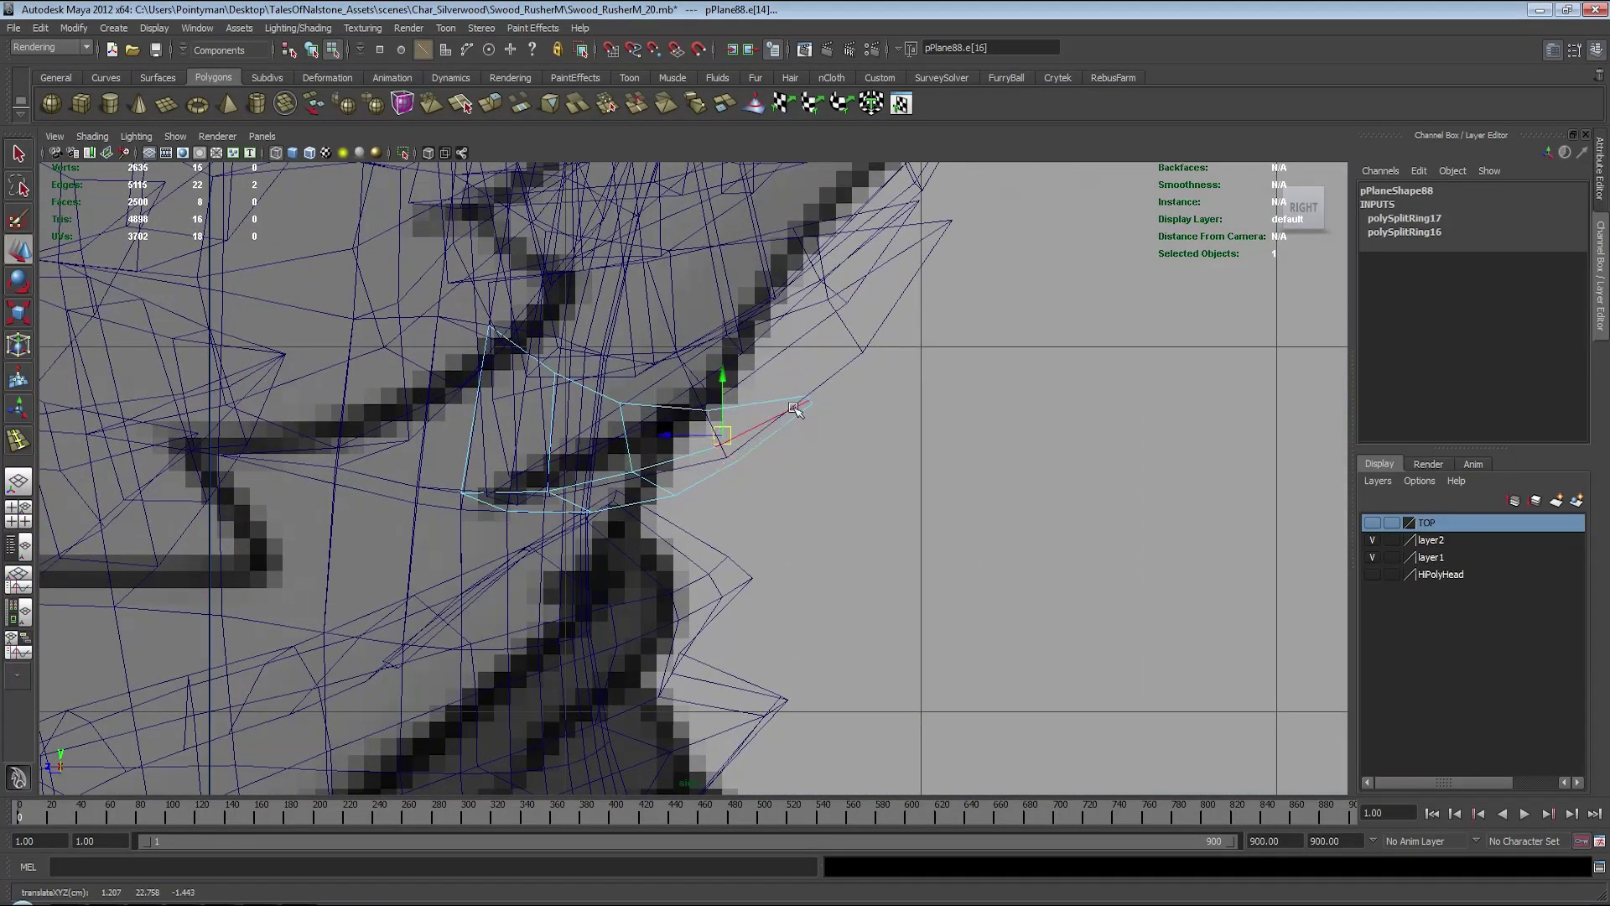
key(Delete)
drag(851, 456, 797, 390)
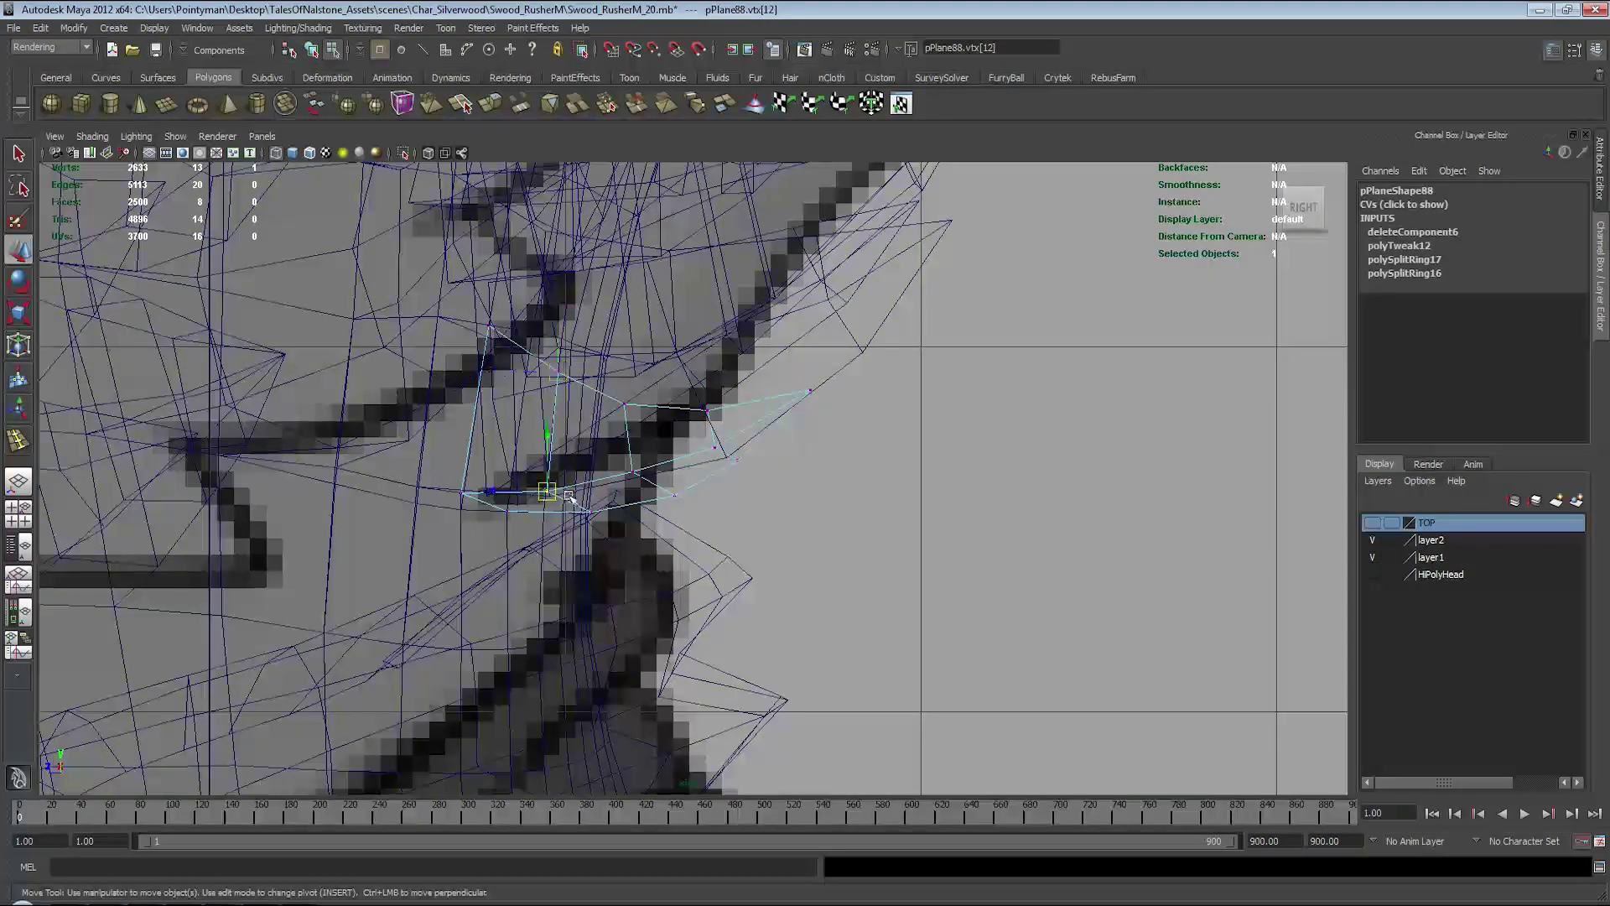
mouse_move(597, 492)
alt+mouse_down()
mouse_move(721, 444)
mouse_move(731, 408)
mouse_move(784, 487)
mouse_move(776, 442)
alt+mouse_up()
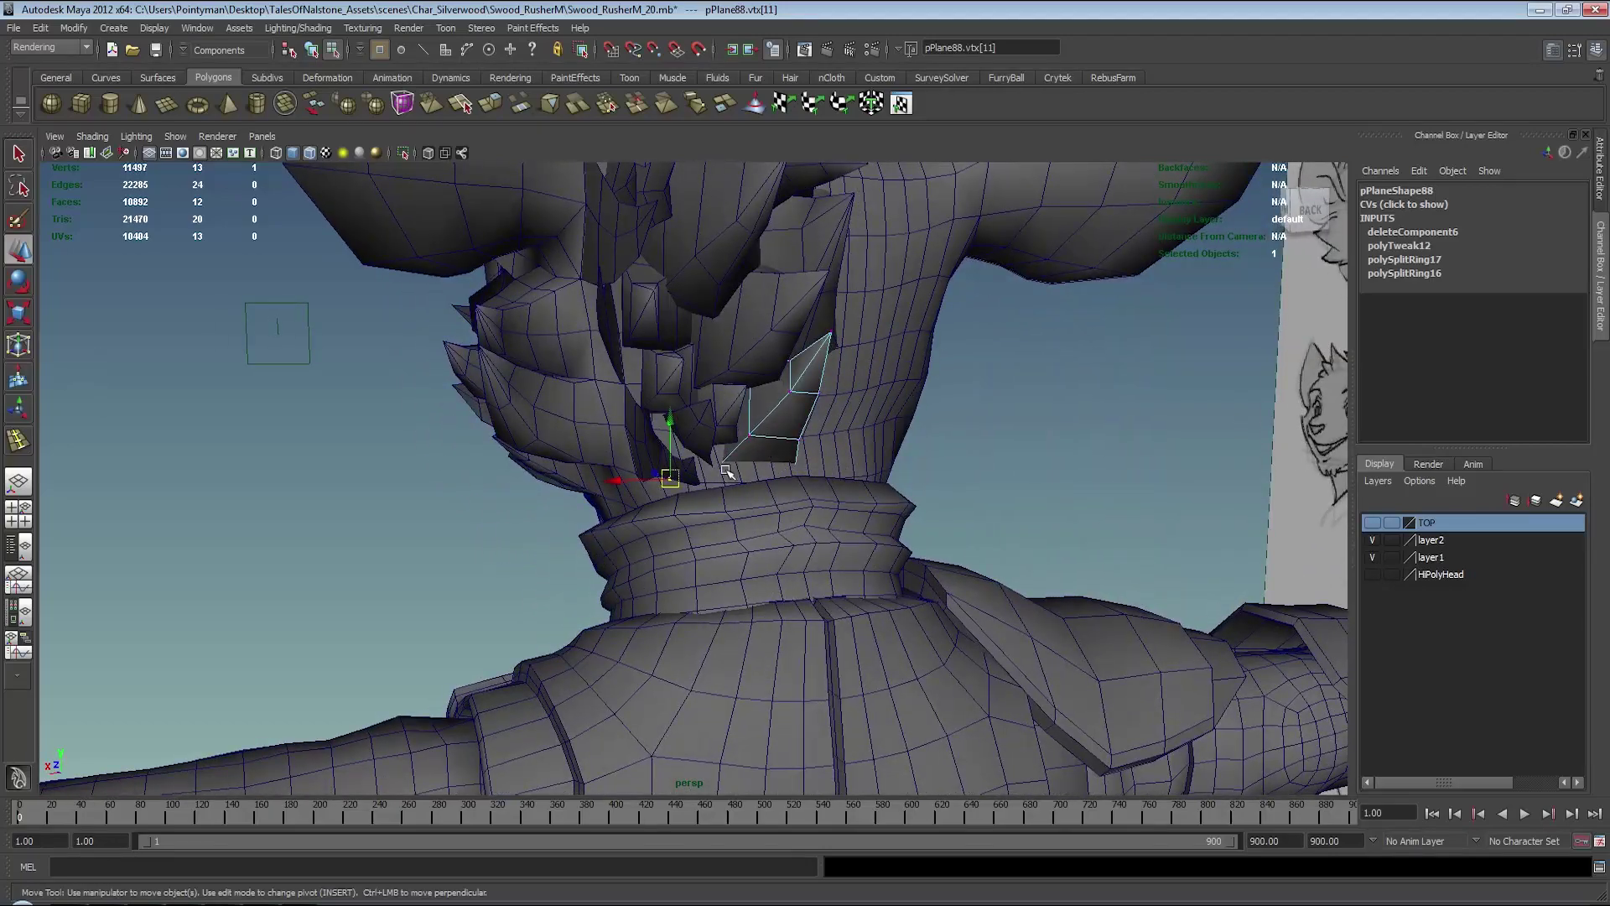
- Switch to object mode and turn off the TOP layer's V visibility box
mouse_move(827, 379)
alt+mouse_down()
mouse_move(749, 452)
mouse_move(767, 494)
mouse_move(805, 503)
alt+mouse_up()
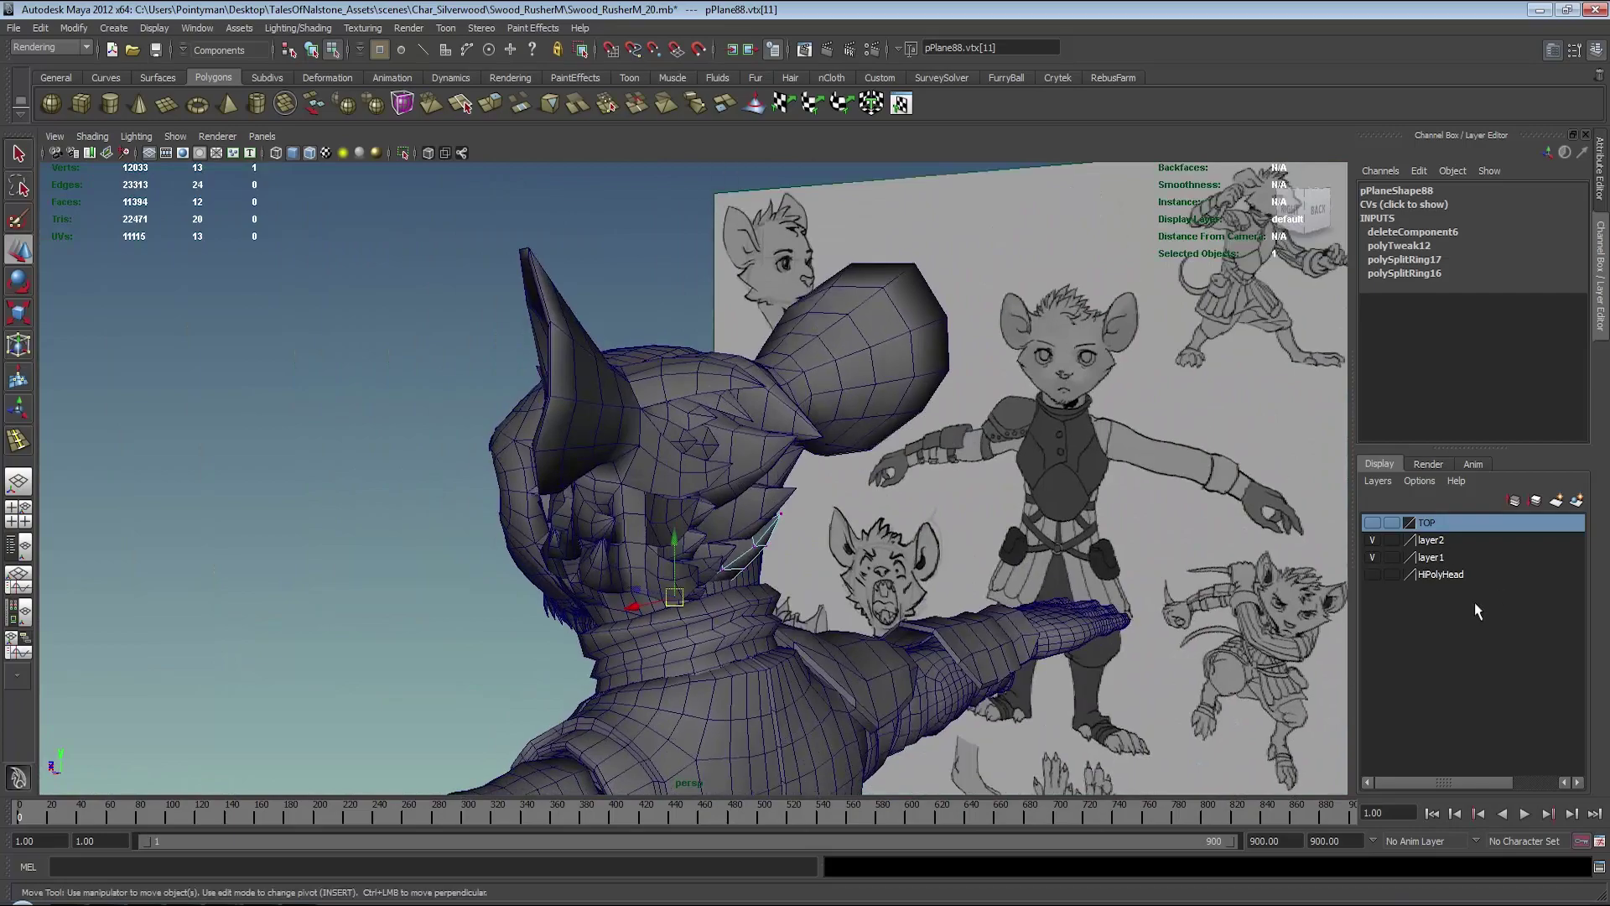
alt+drag(1311, 520, 726, 476)
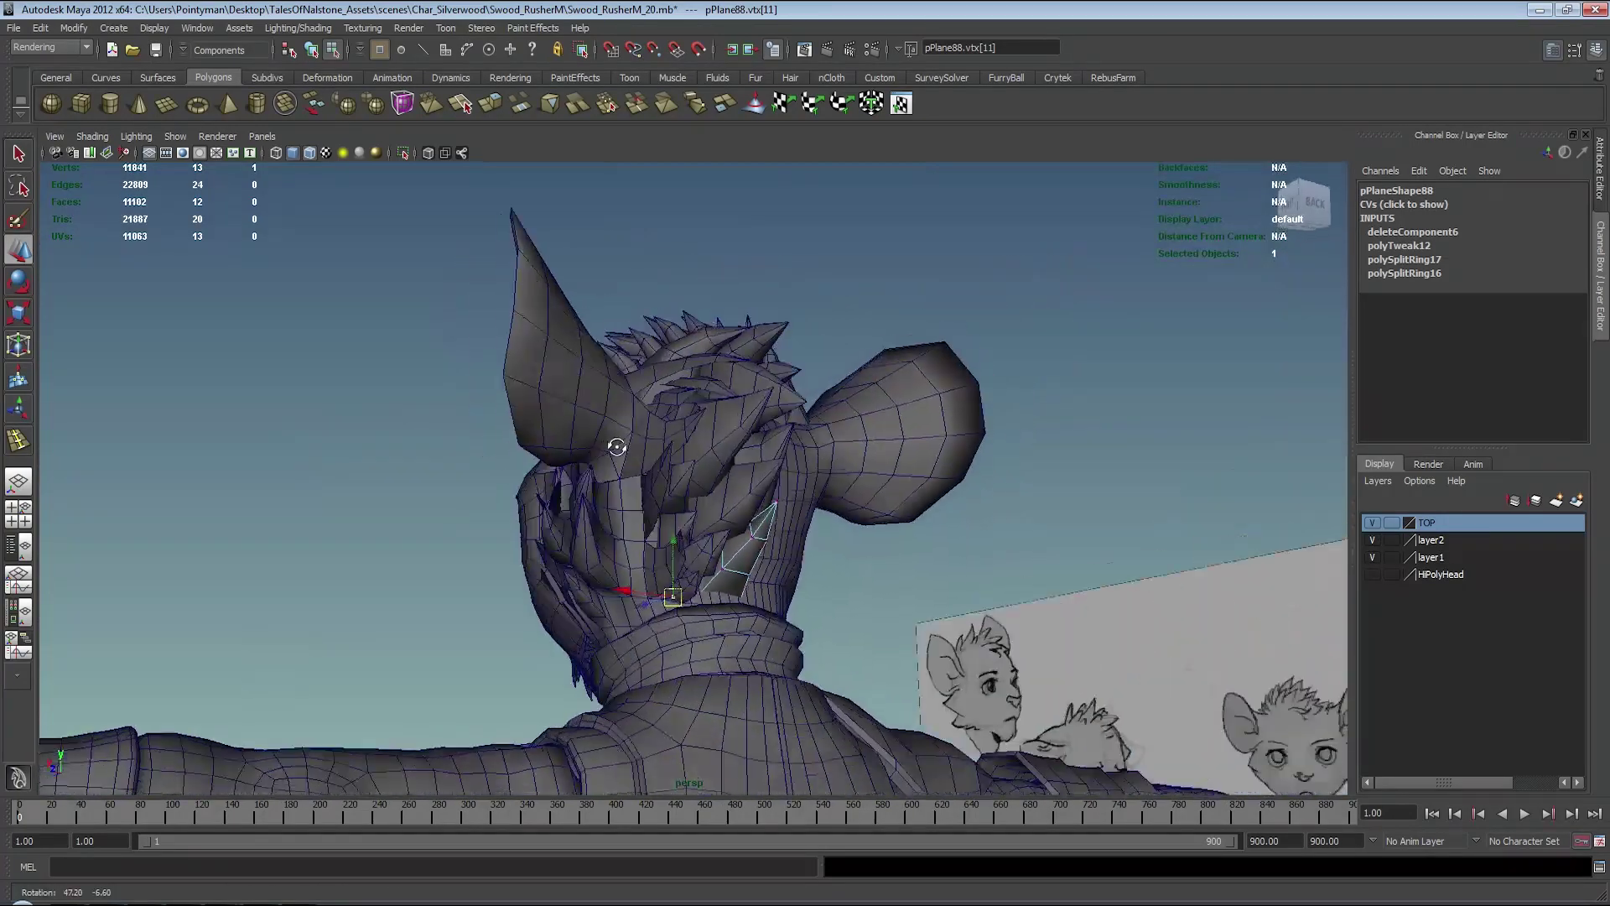
key(F8)
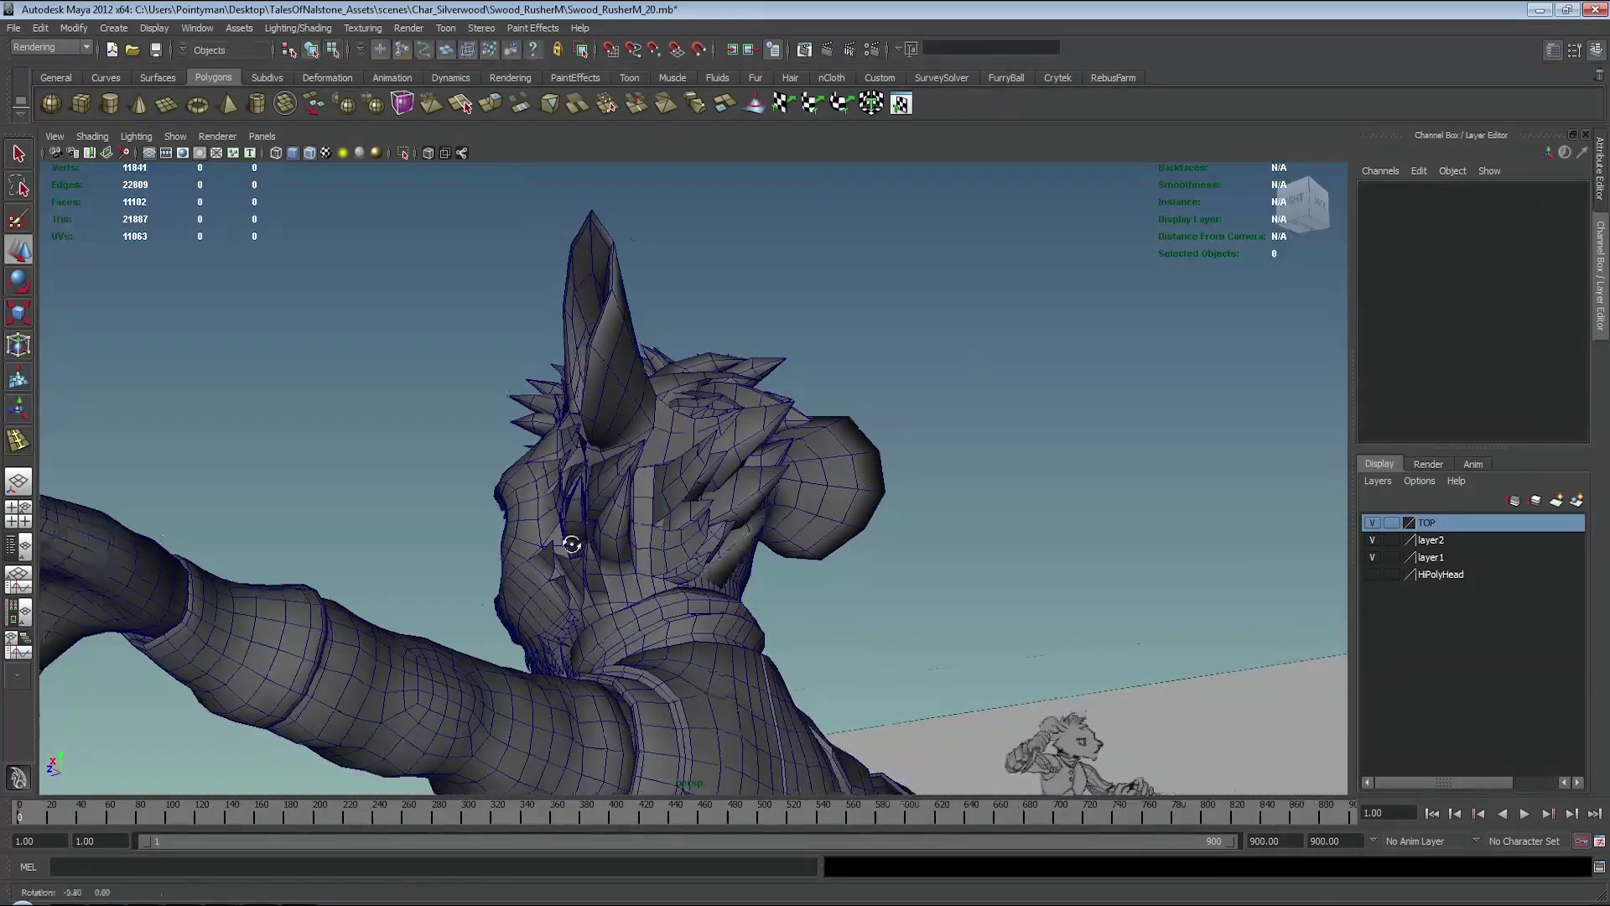
mouse_move(725, 475)
alt+mouse_down()
mouse_move(575, 508)
mouse_move(769, 434)
alt+mouse_up()
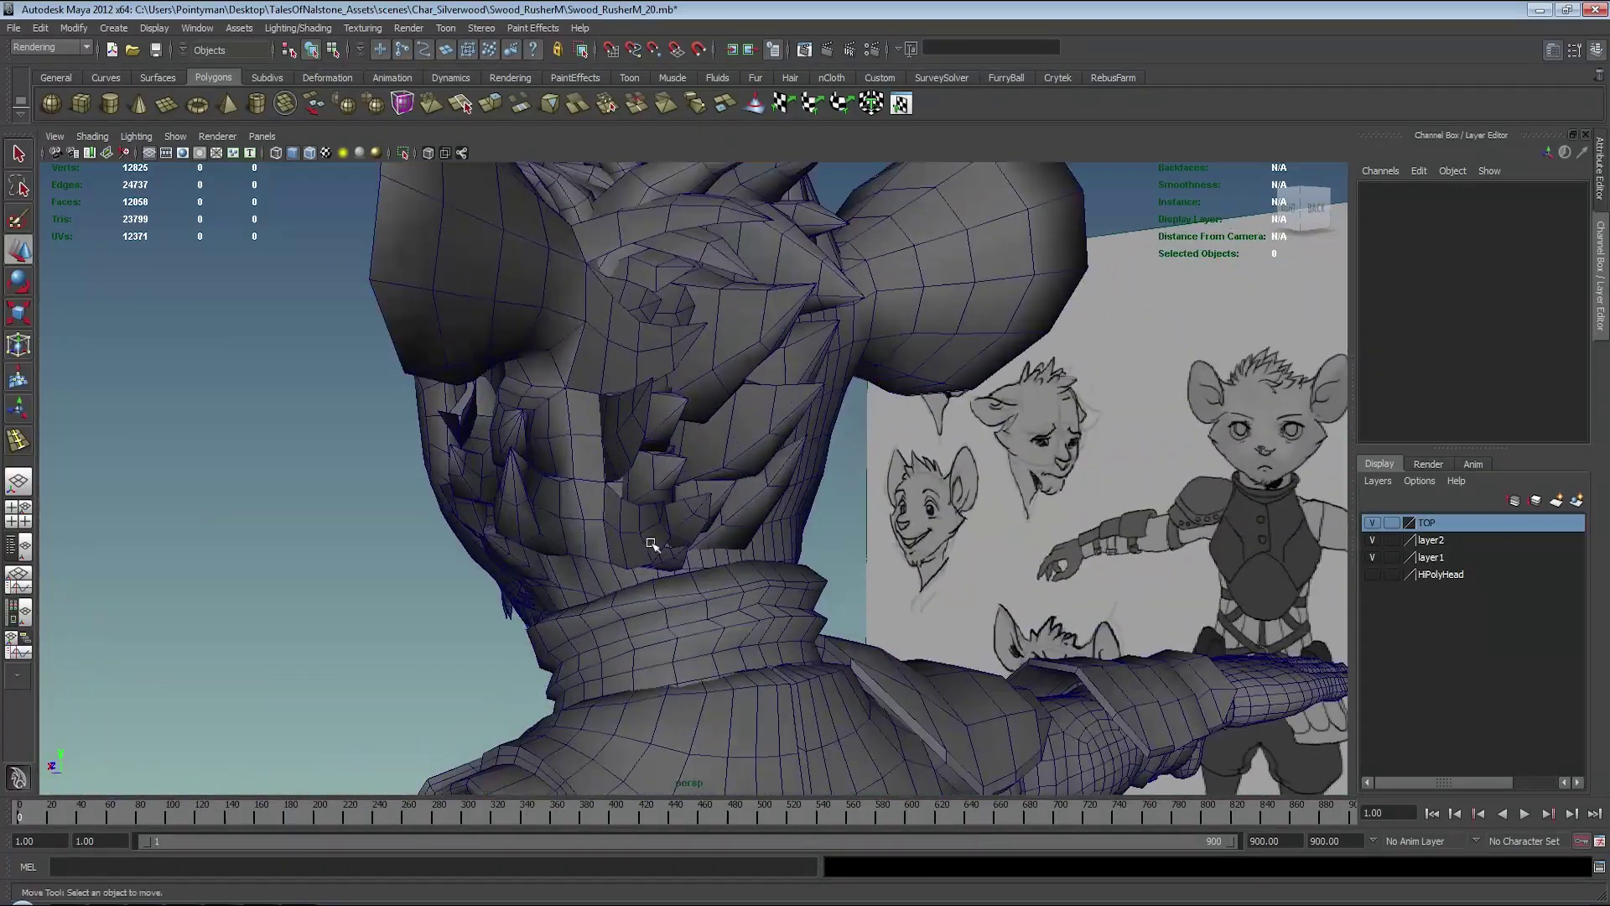
click(1372, 523)
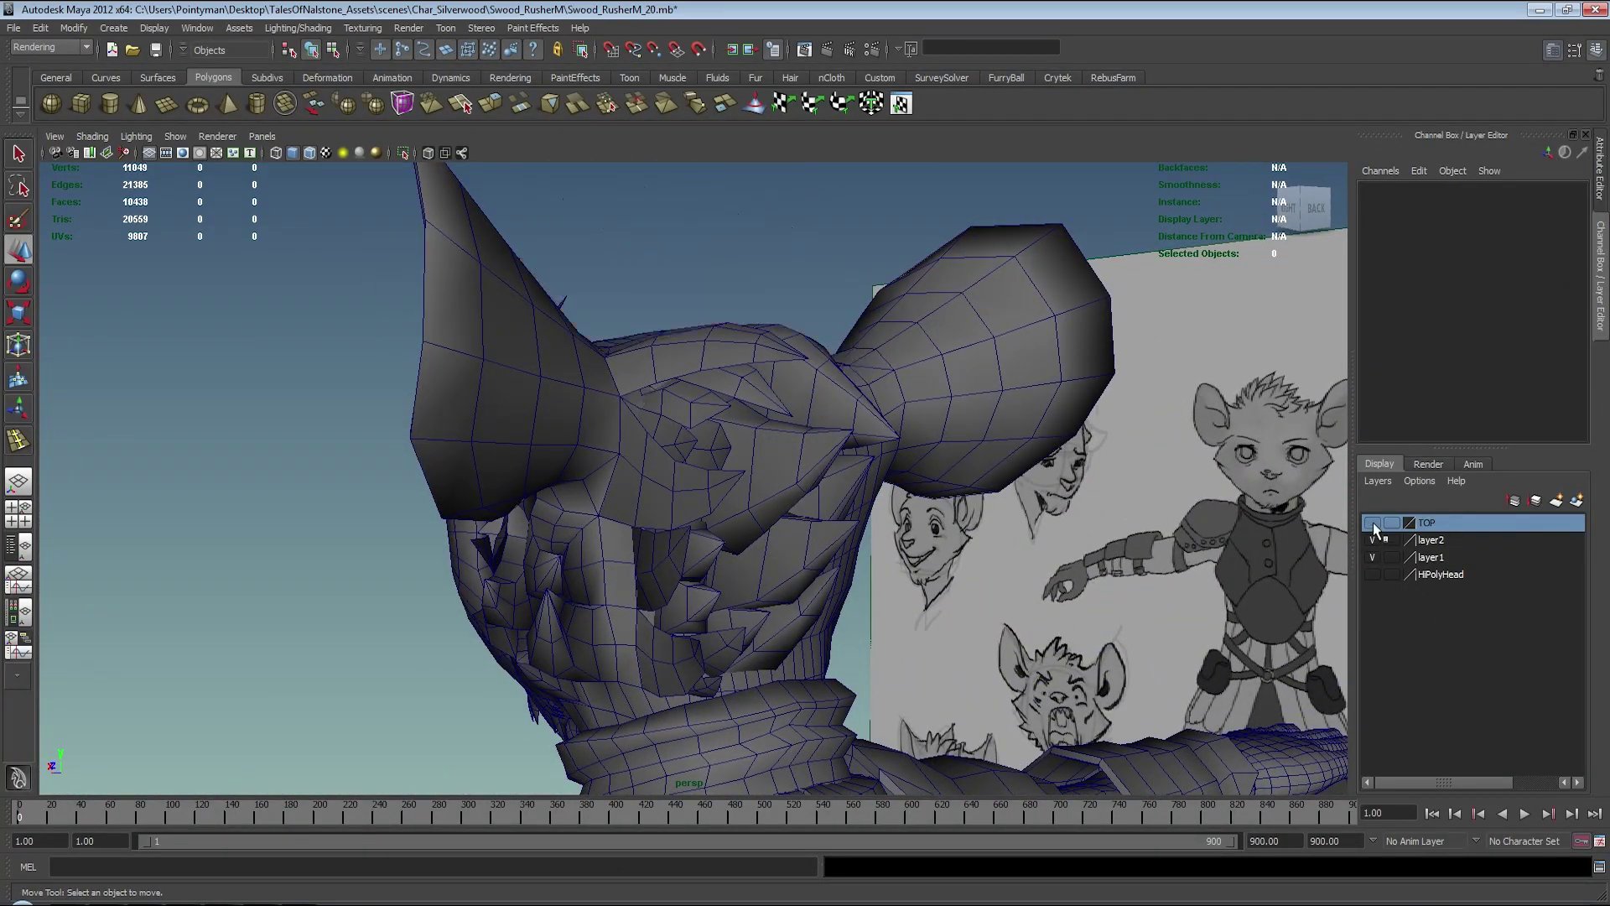
mouse_move(587, 378)
alt+mouse_down()
mouse_move(729, 378)
mouse_move(644, 366)
alt+mouse_up()
- Select the back-of-head hair card planes and combine them into one mesh, polySurface9
click(730, 378)
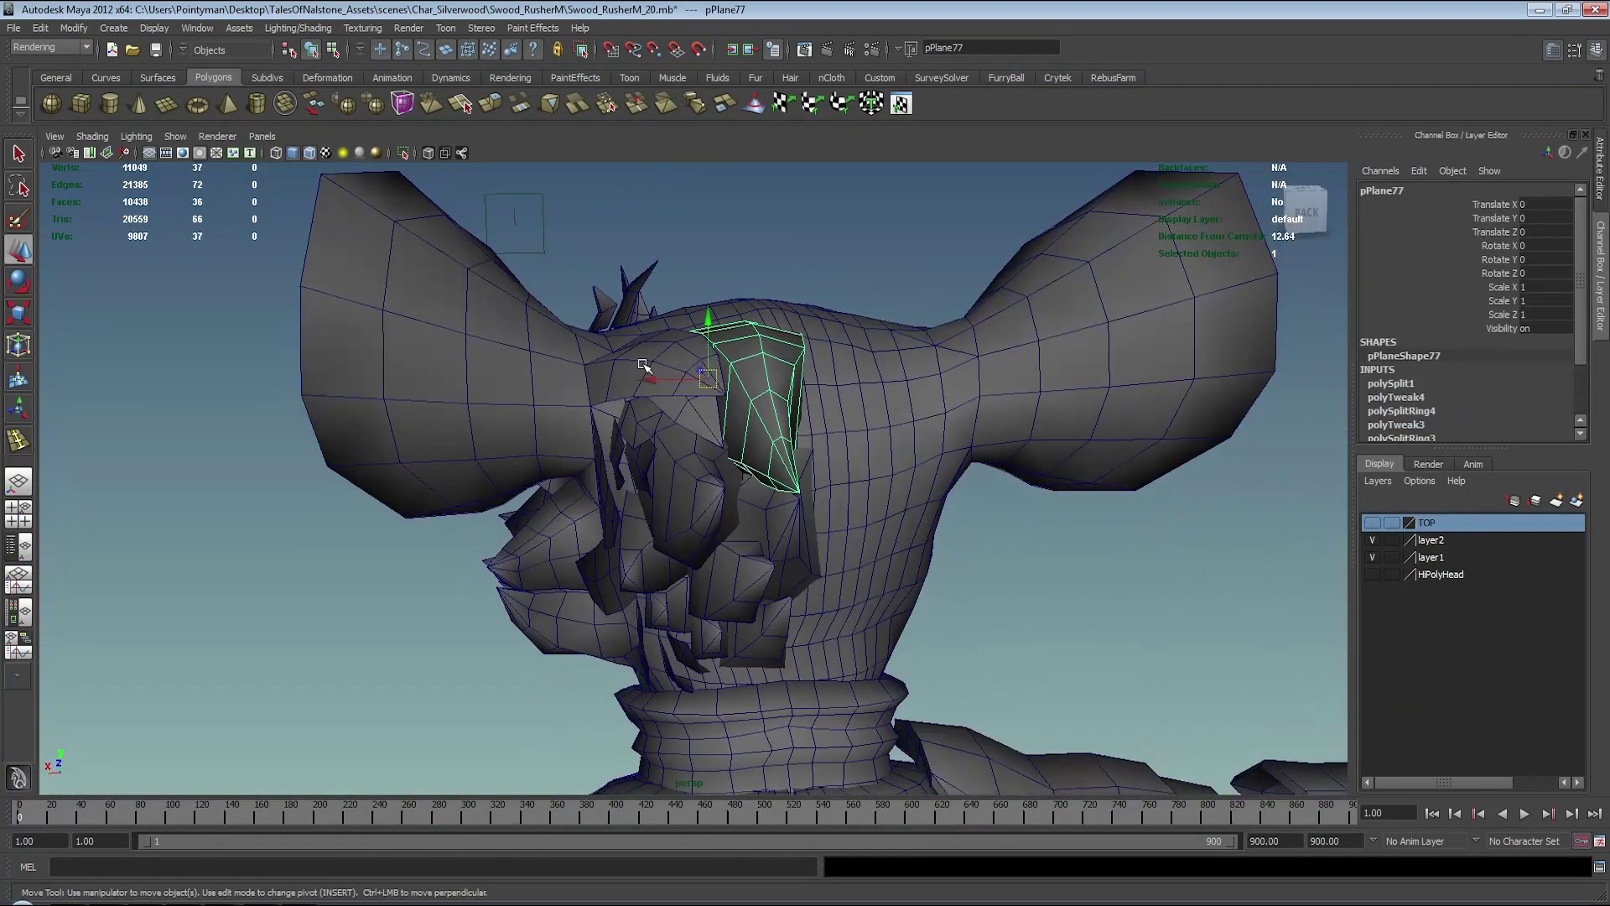
shift+click(644, 366)
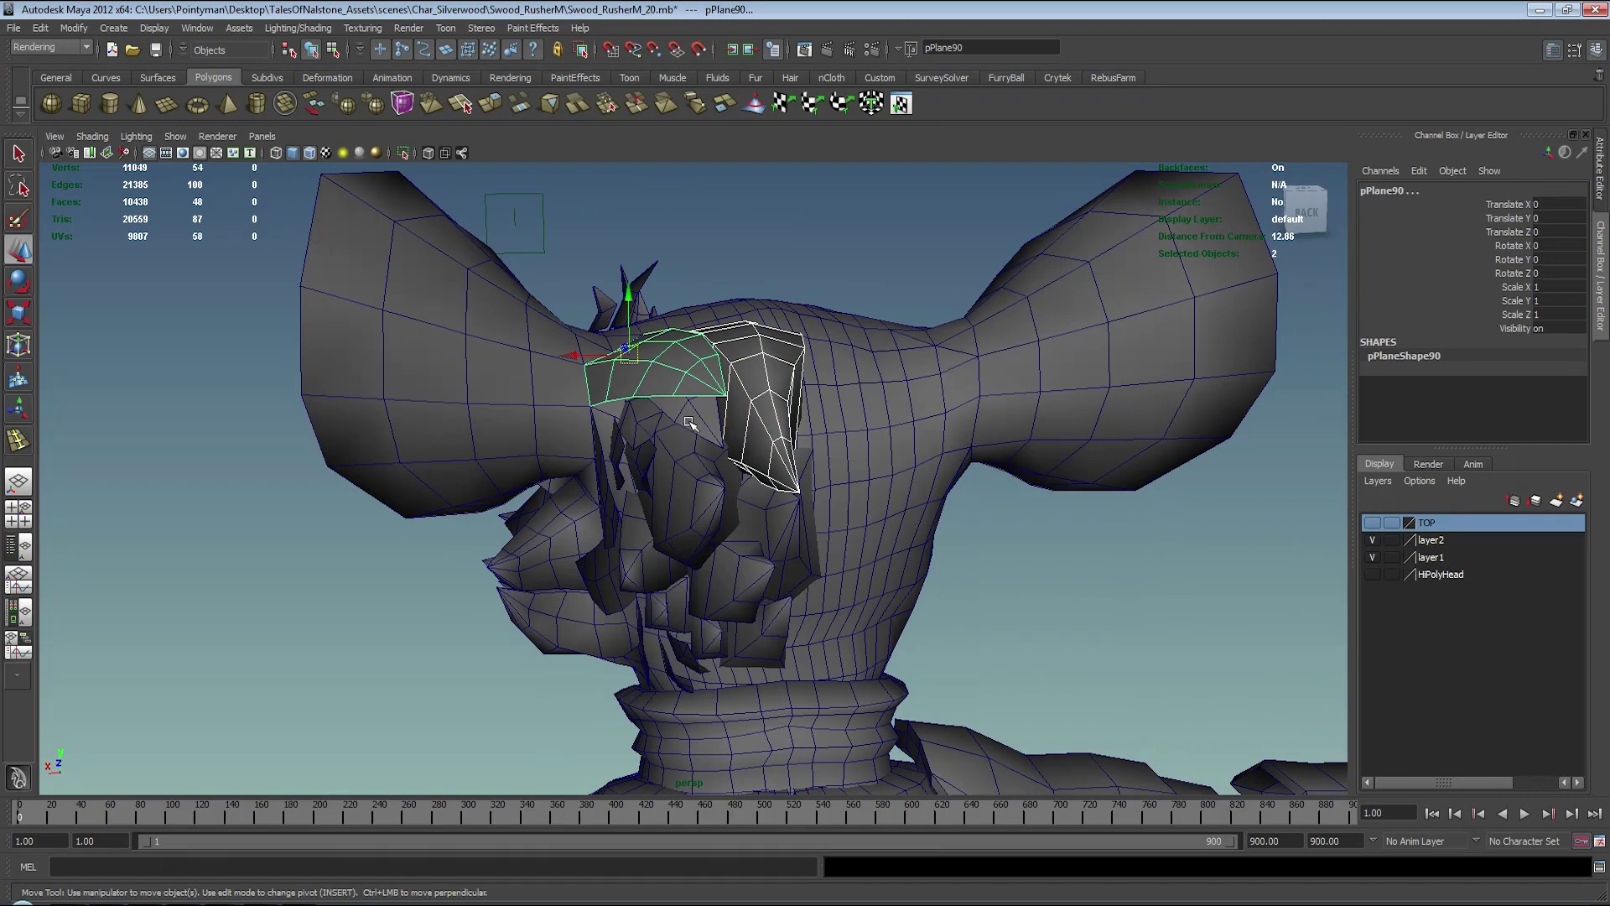
shift+click(598, 497)
shift+click(709, 520)
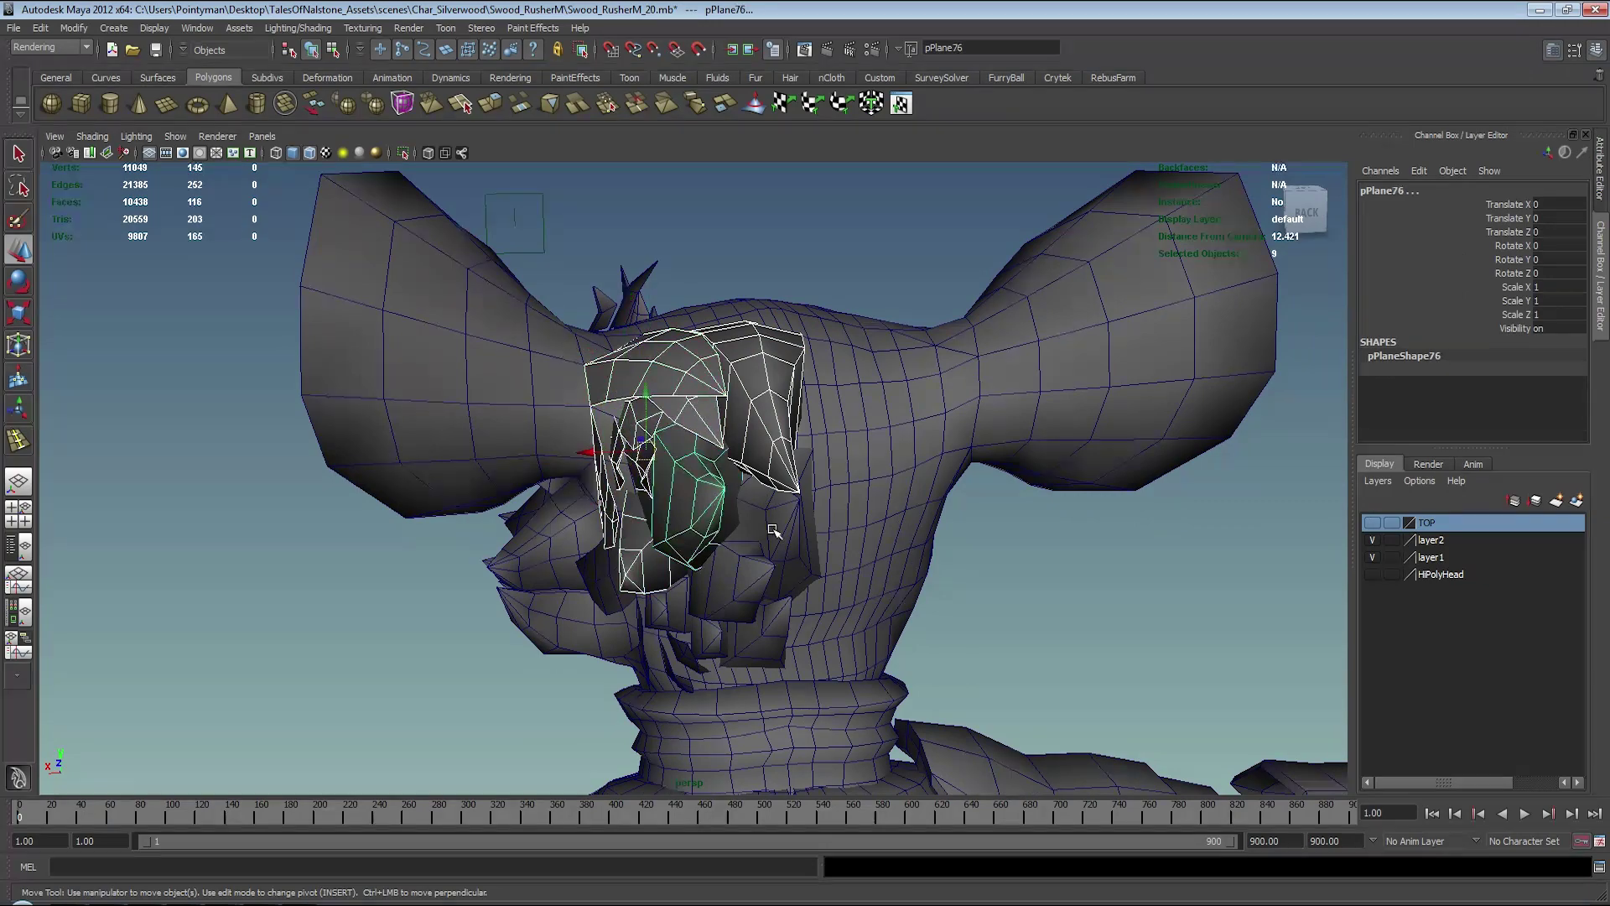
shift+click(738, 639)
mouse_move(701, 625)
alt+mouse_down()
mouse_move(671, 470)
mouse_move(697, 546)
alt+mouse_up()
shift+click(672, 467)
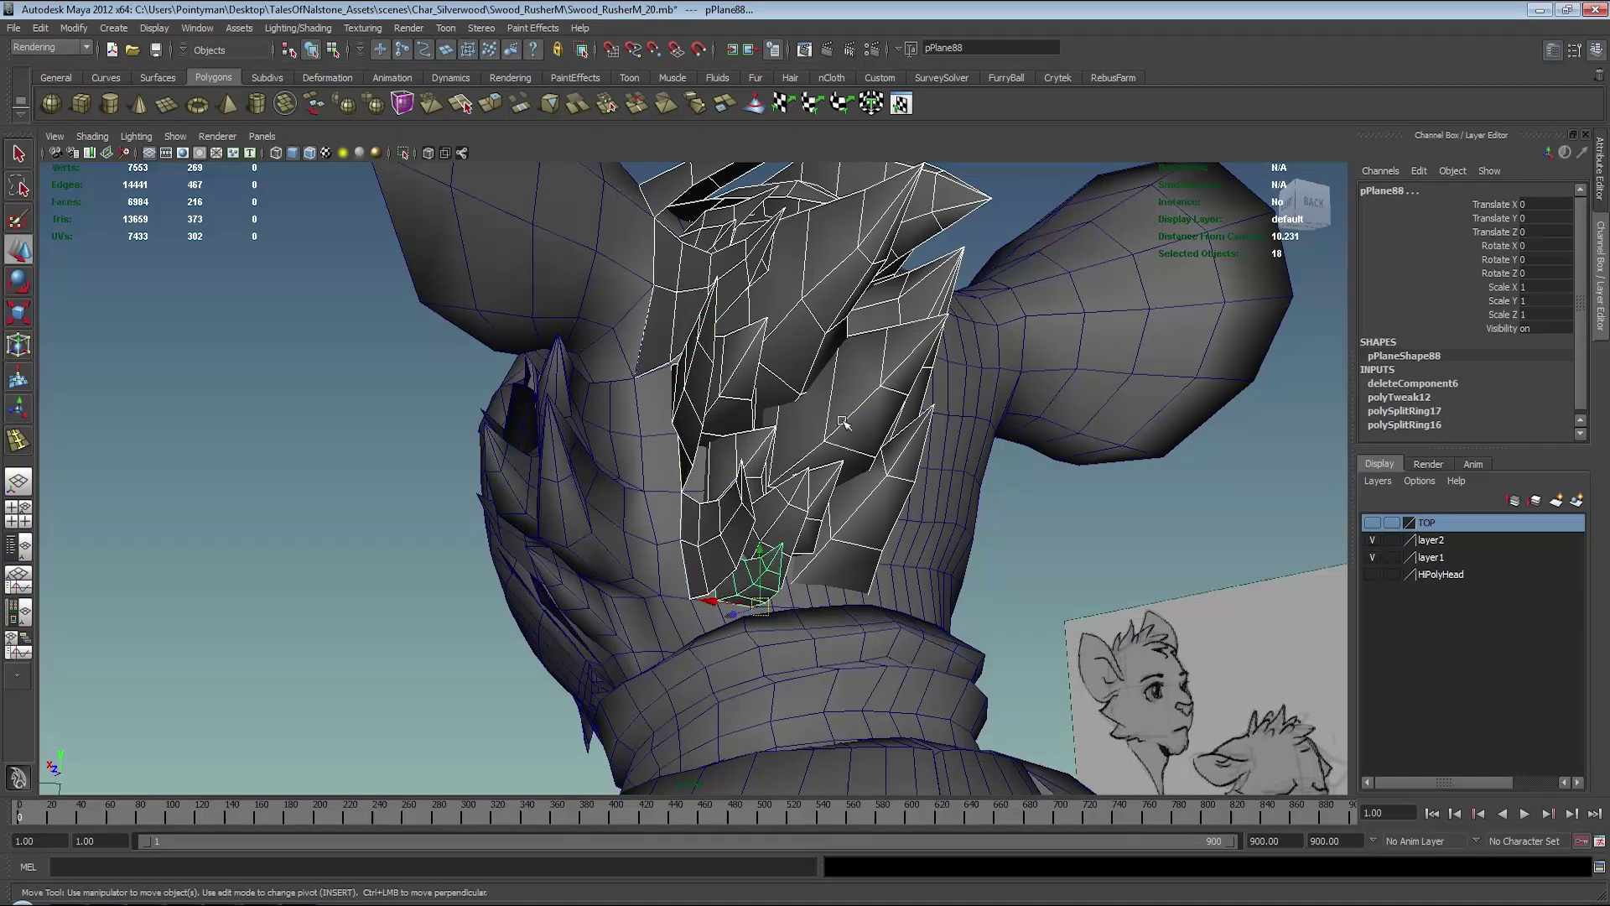
shift+right_drag(843, 422, 826, 460)
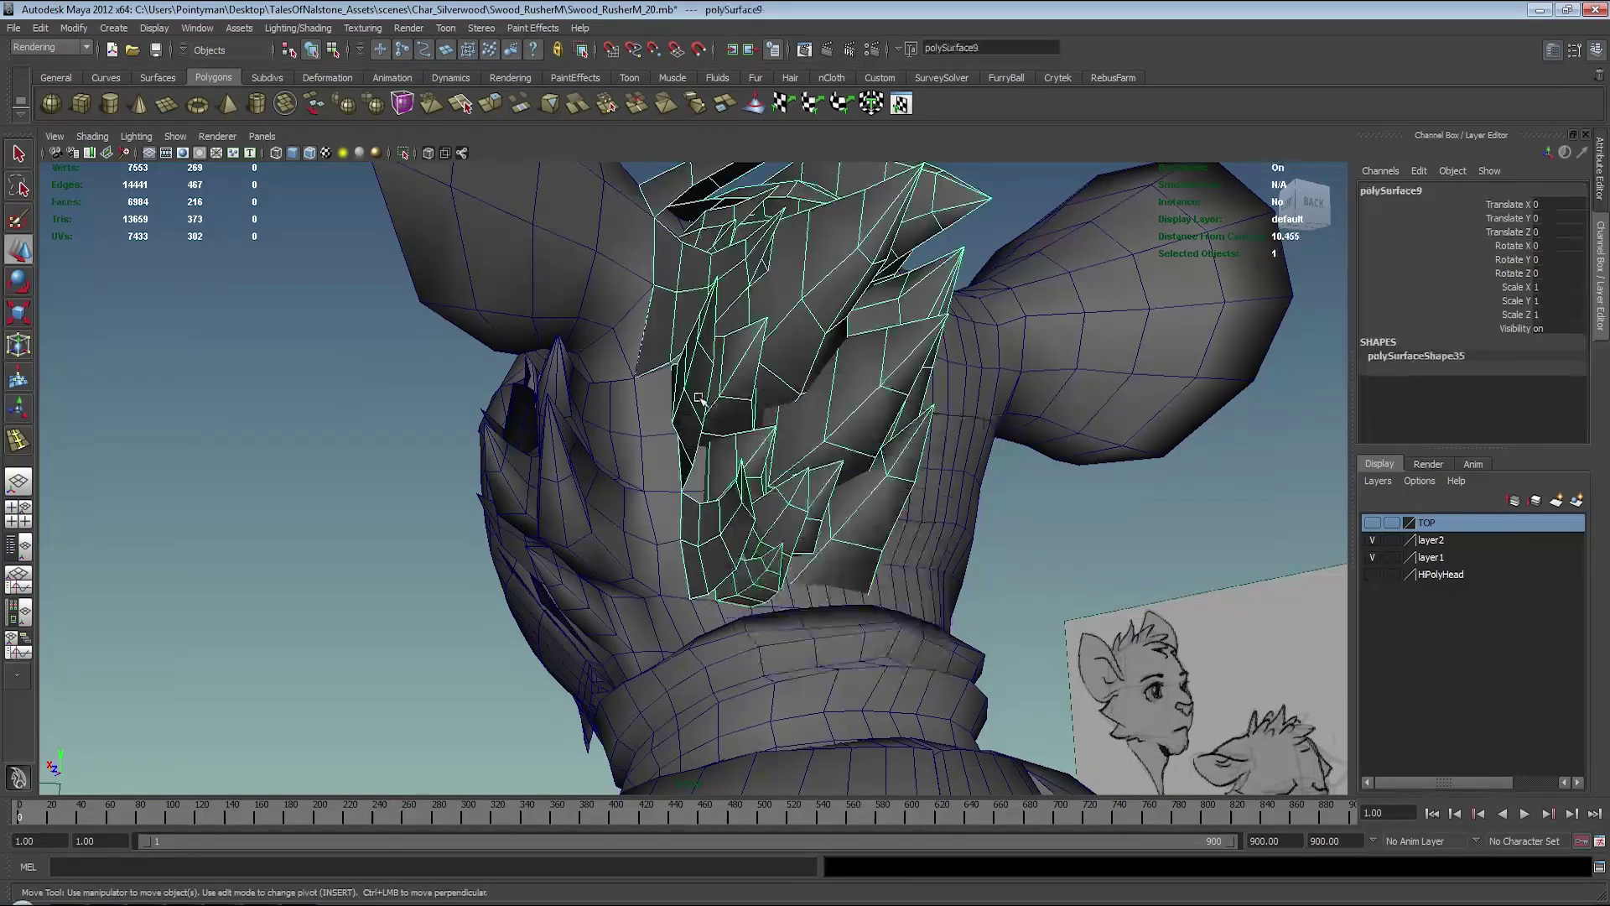
- Select the head and polySurface9 and isolate them in the viewport
key(q)
alt+drag(699, 398, 642, 426)
click(642, 426)
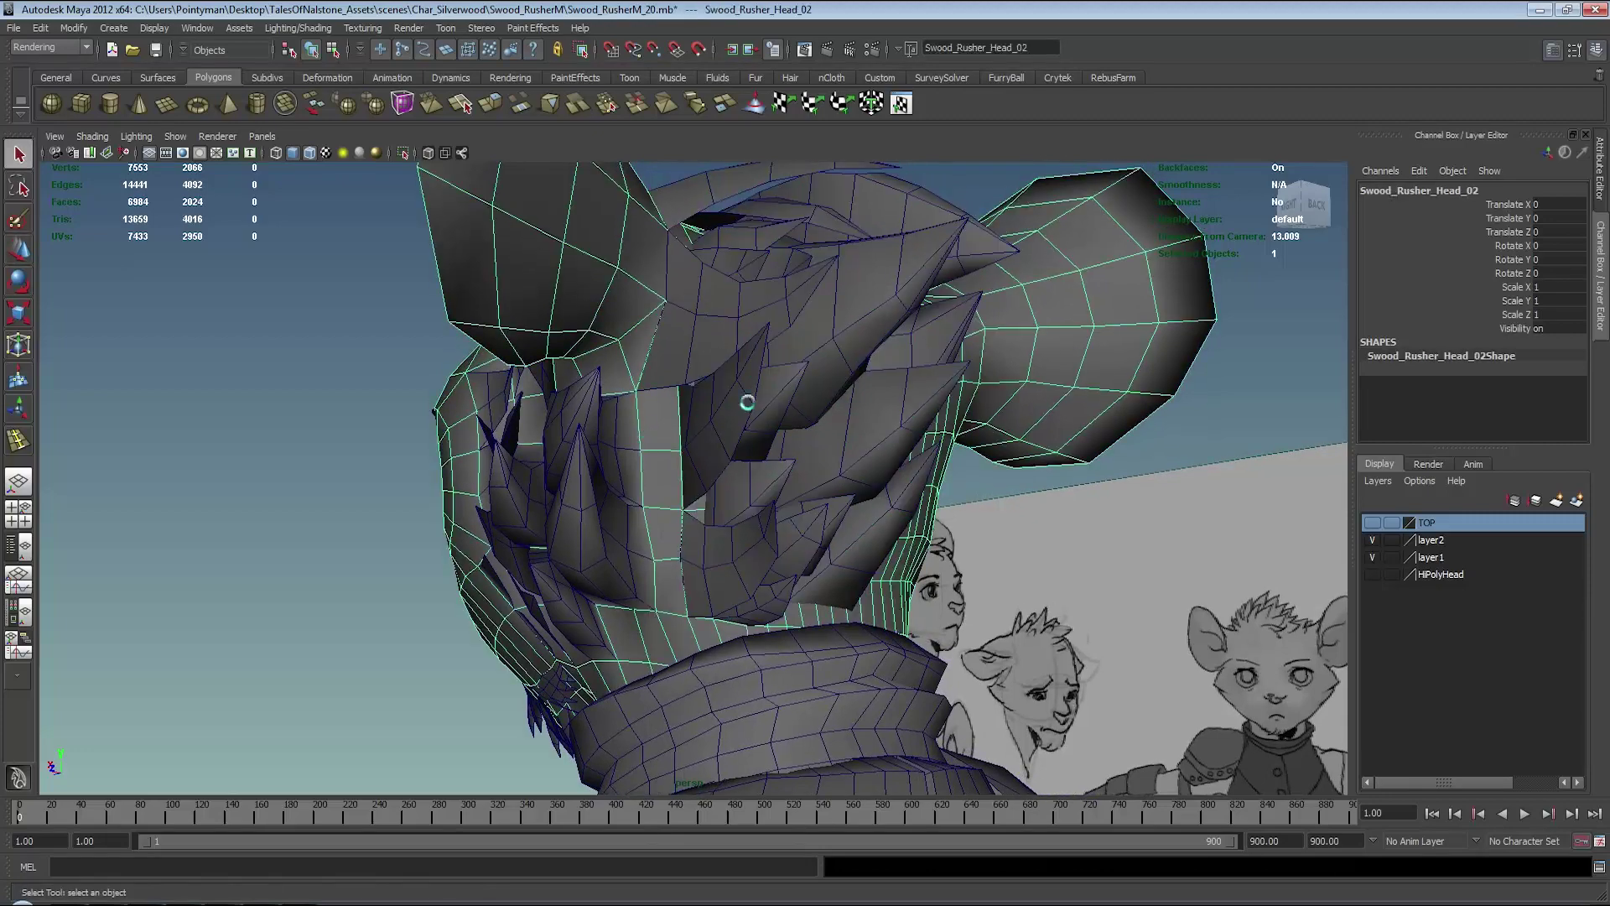
shift+click(692, 420)
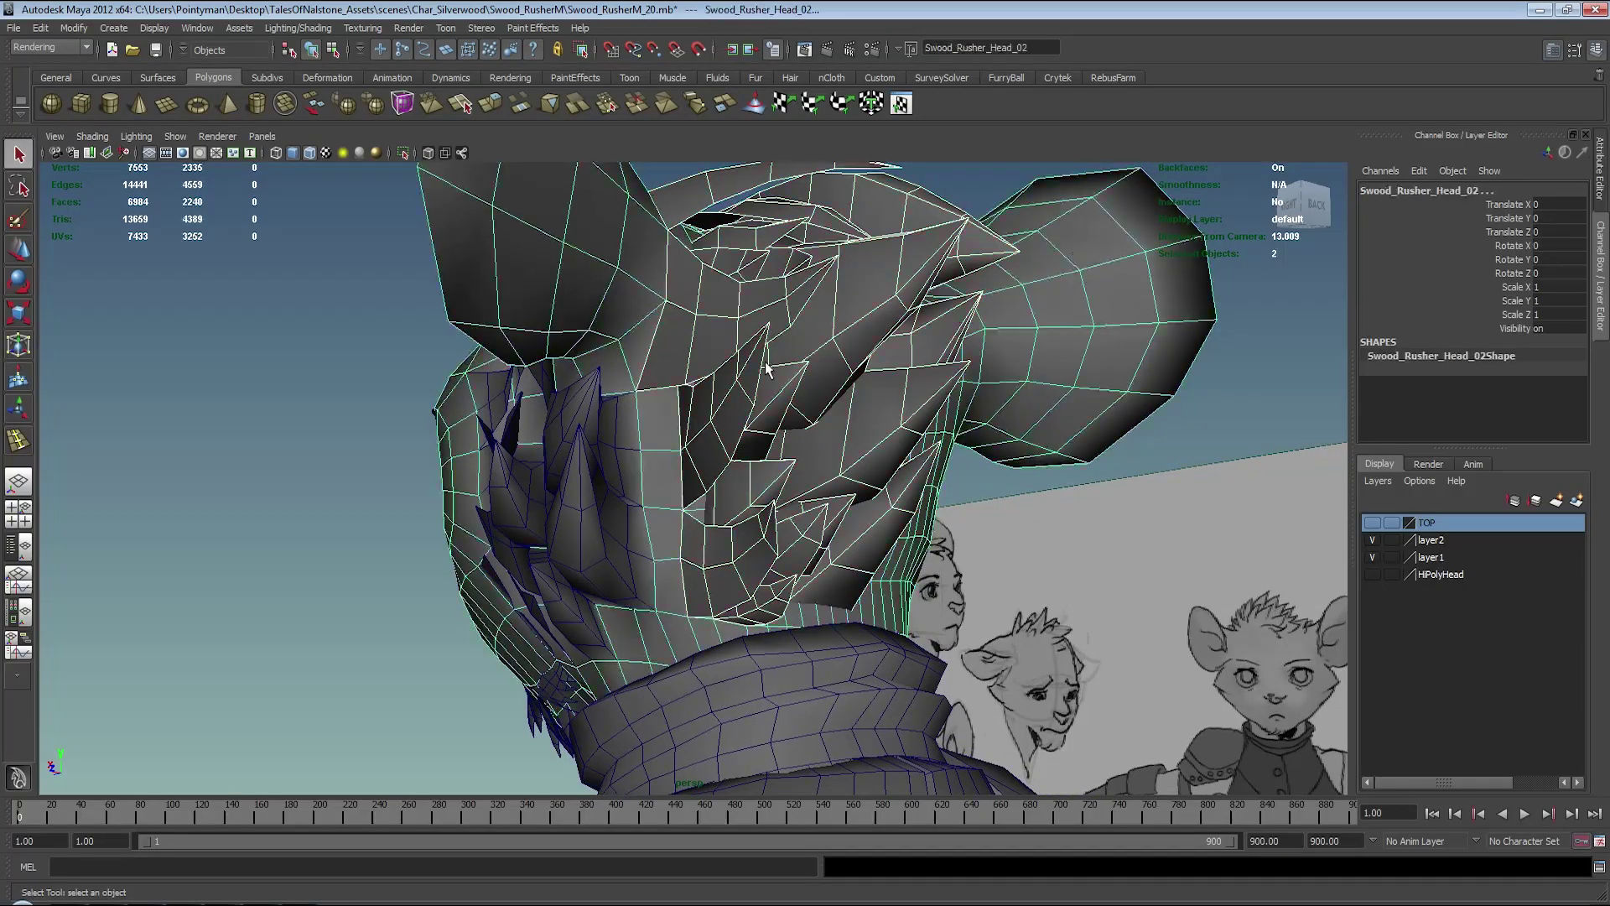
key(F8)
alt+drag(701, 380, 703, 396)
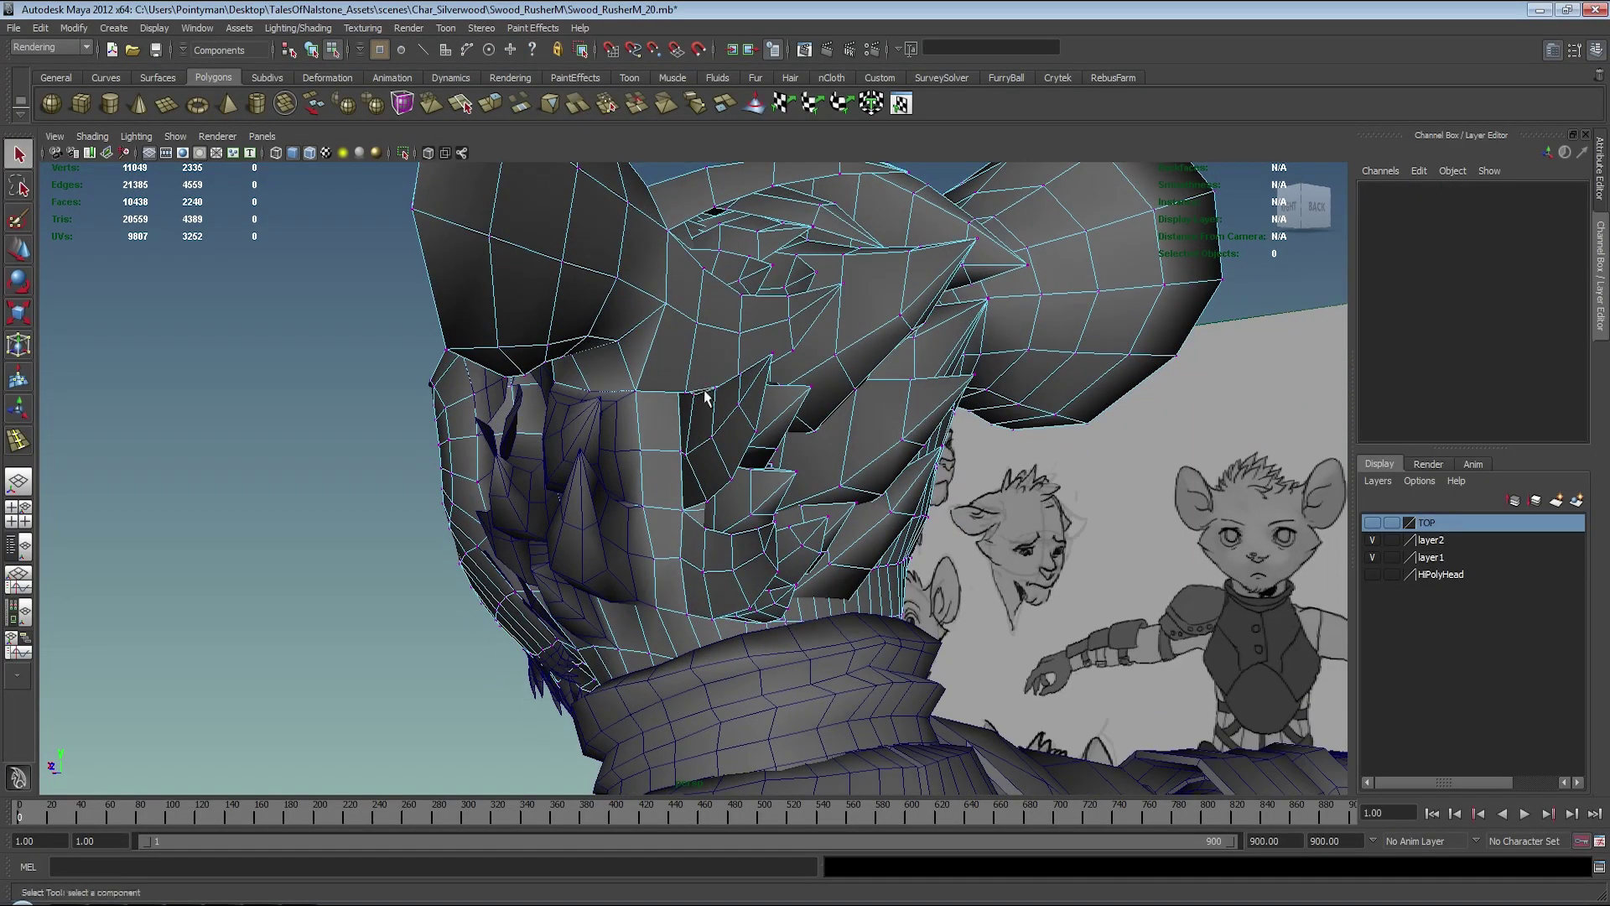
key(F8)
key(ctrl+1)
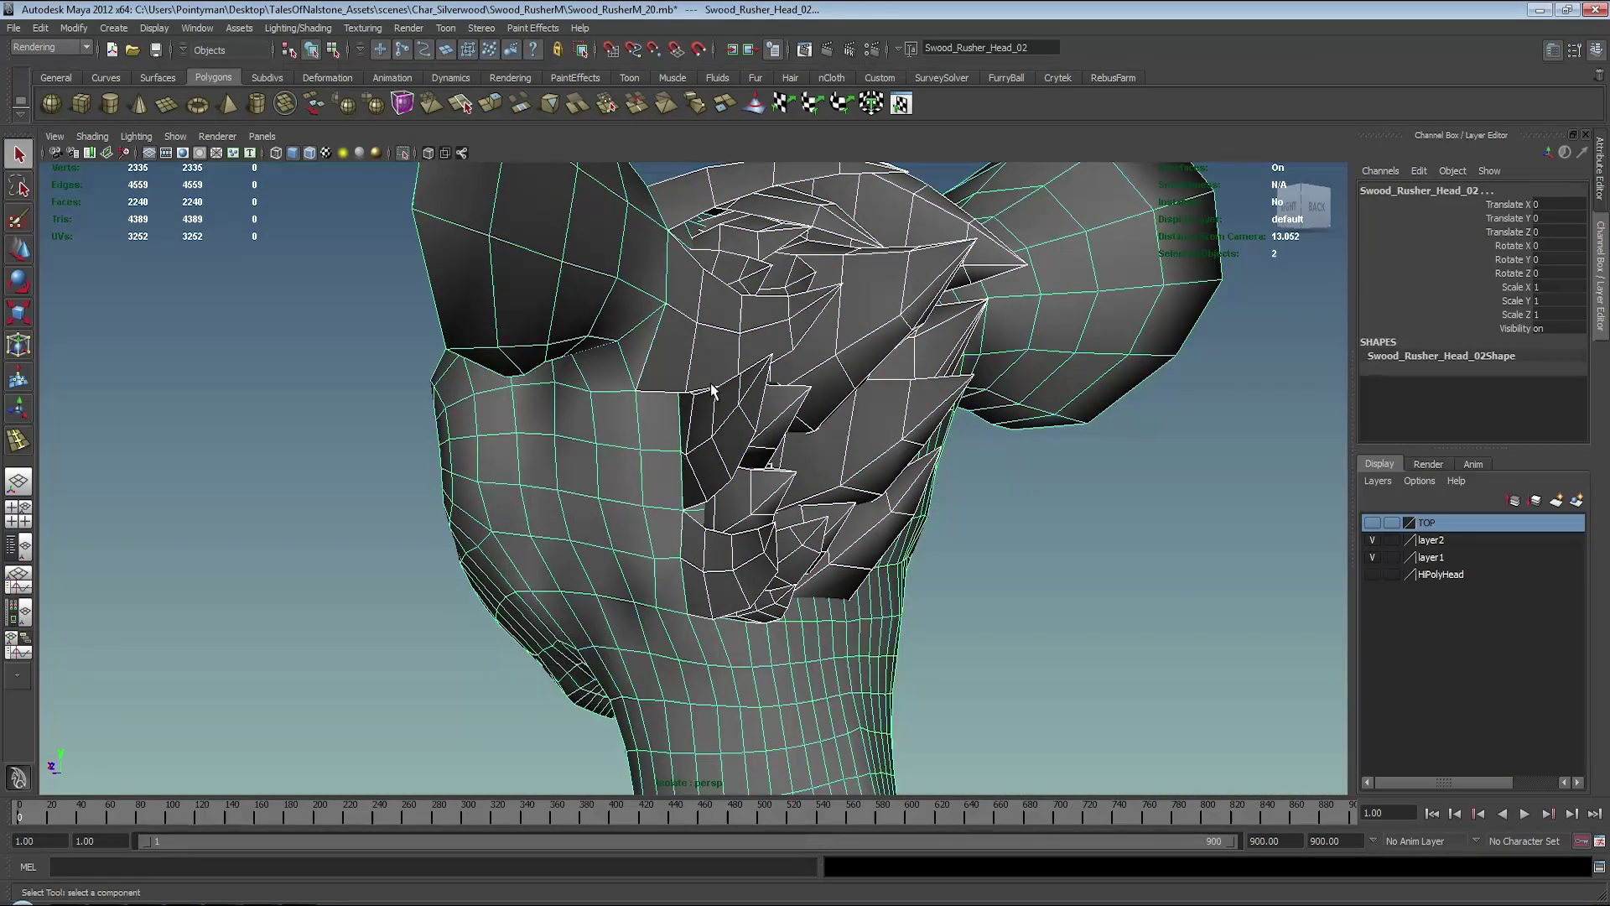
key(F8)
alt+drag(635, 318, 730, 504)
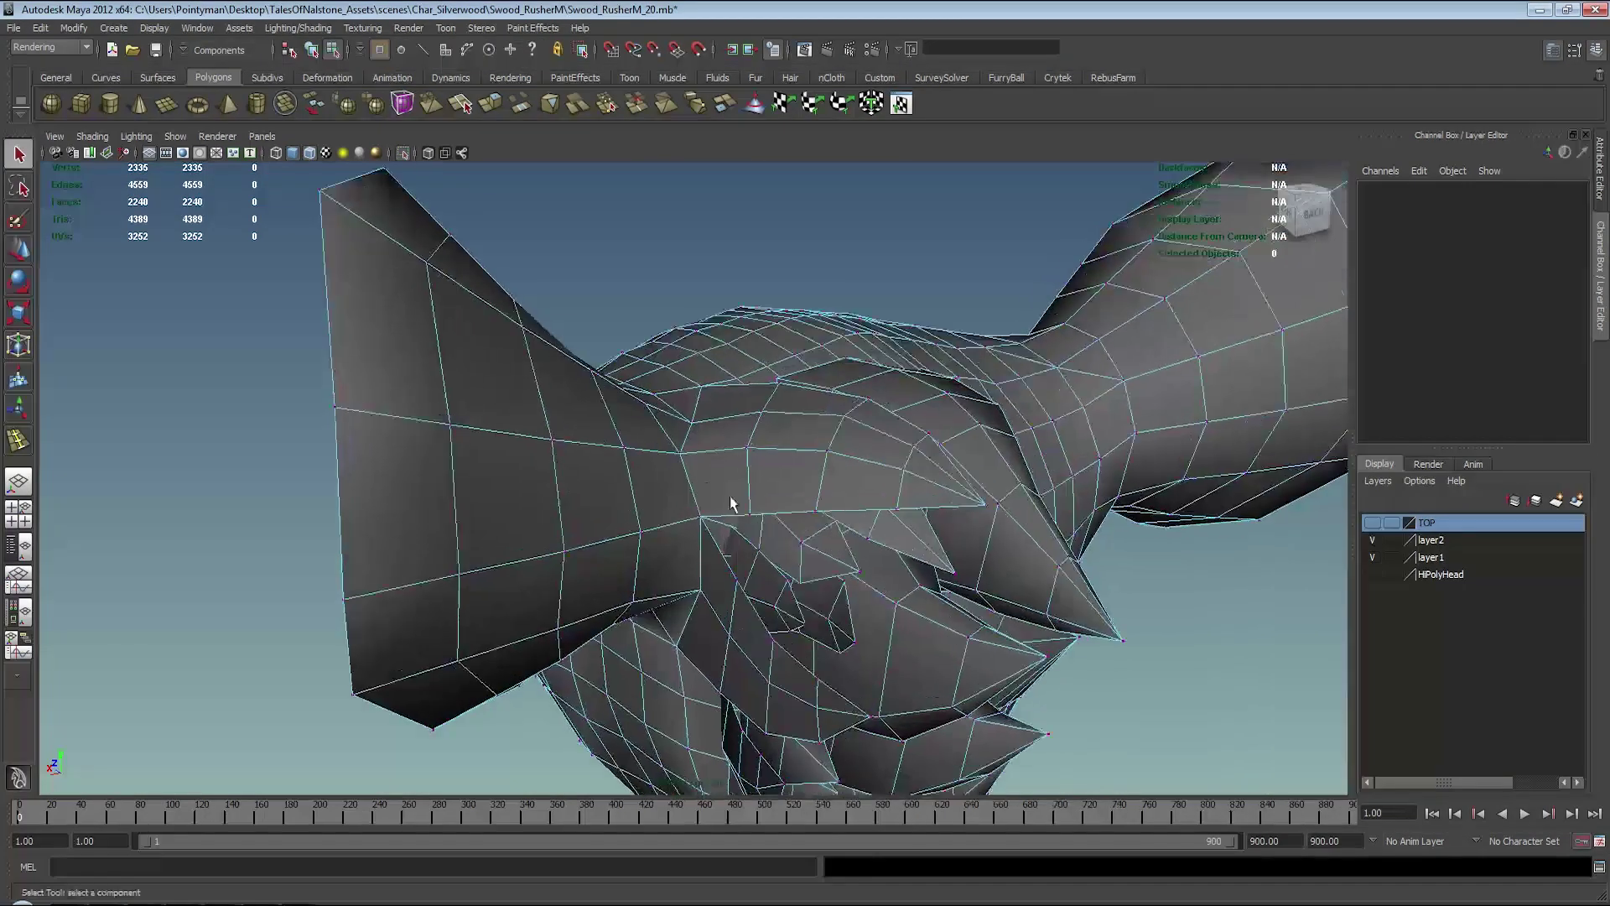
key(F8)
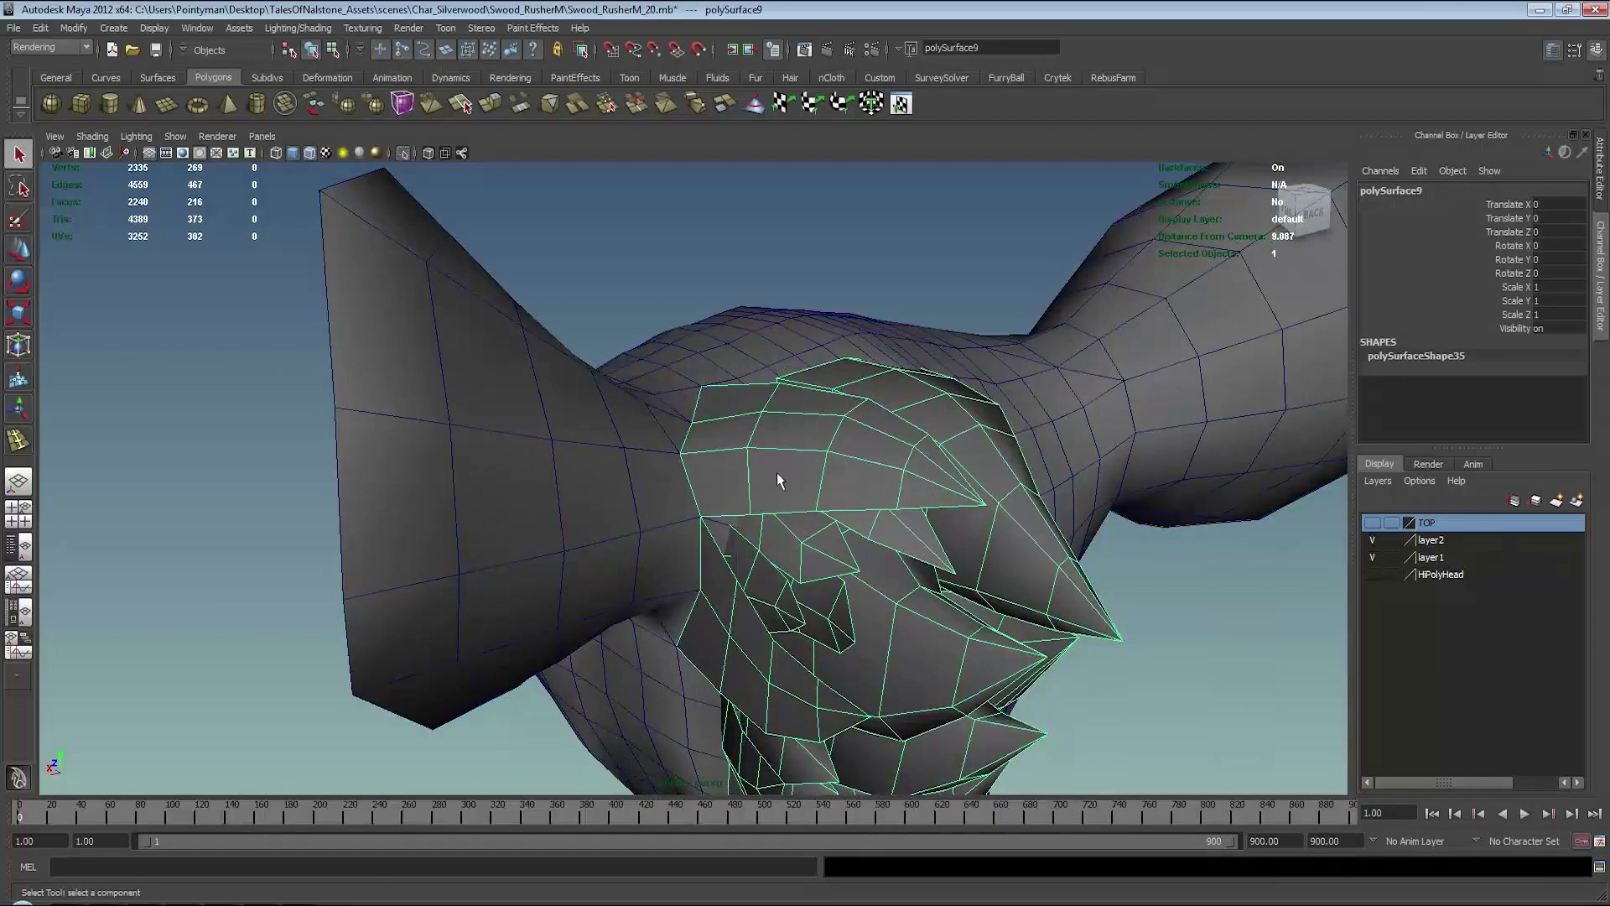
- Select several backward-facing fur-card faces and grow the face selection
right_drag(821, 477, 839, 528)
mouse_move(839, 529)
alt+mouse_down()
mouse_move(666, 485)
mouse_move(813, 403)
mouse_move(929, 472)
alt+mouse_up()
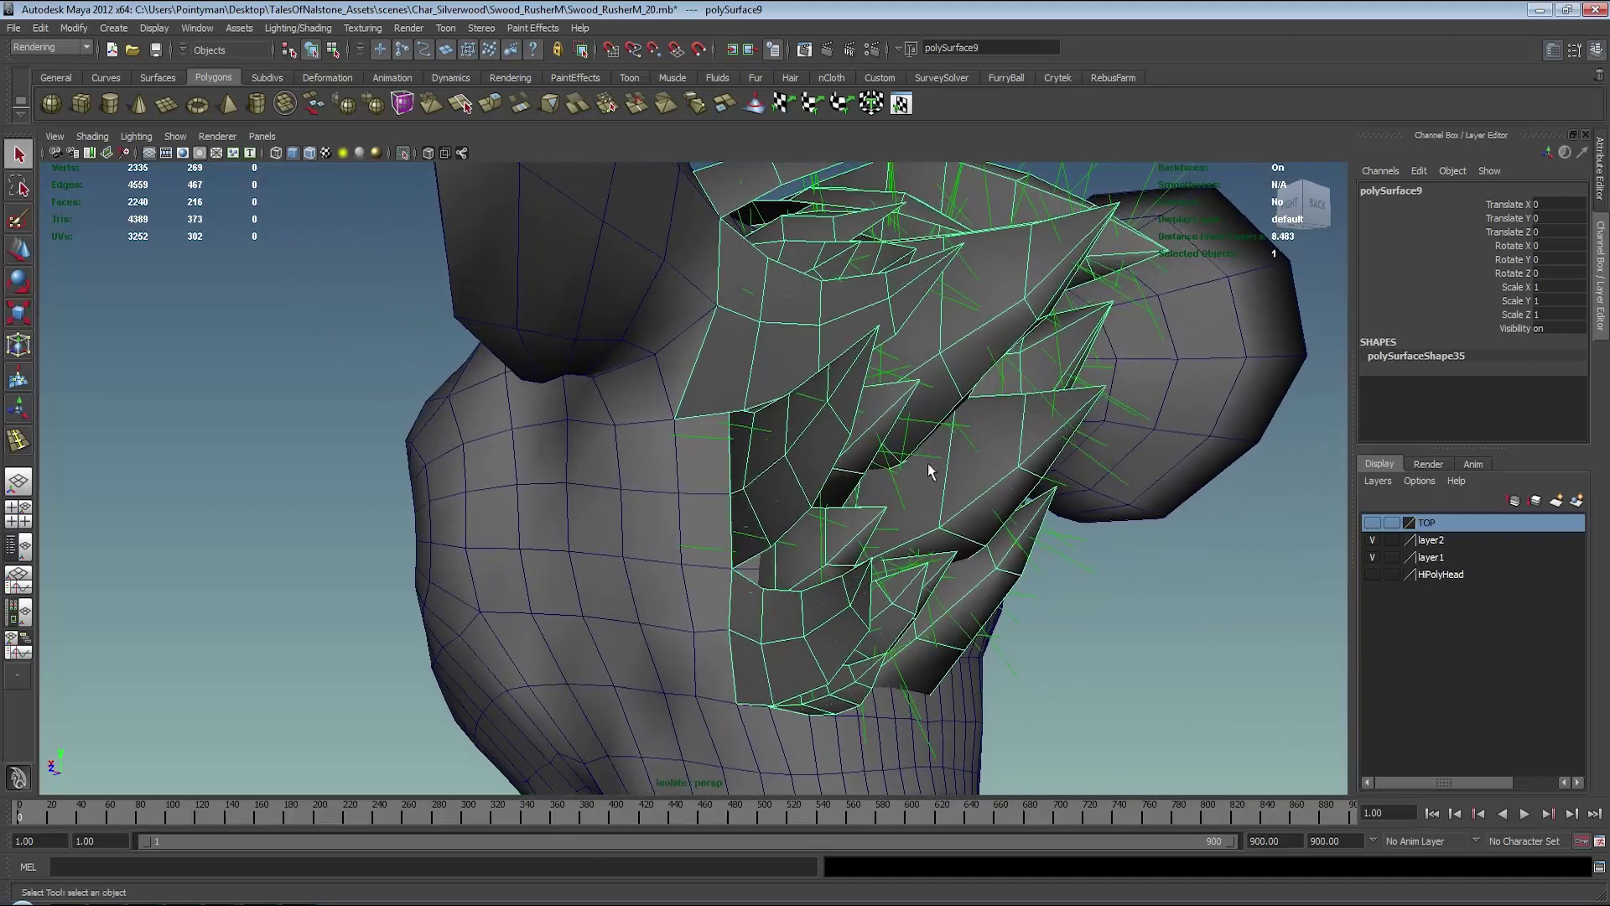
key(F8)
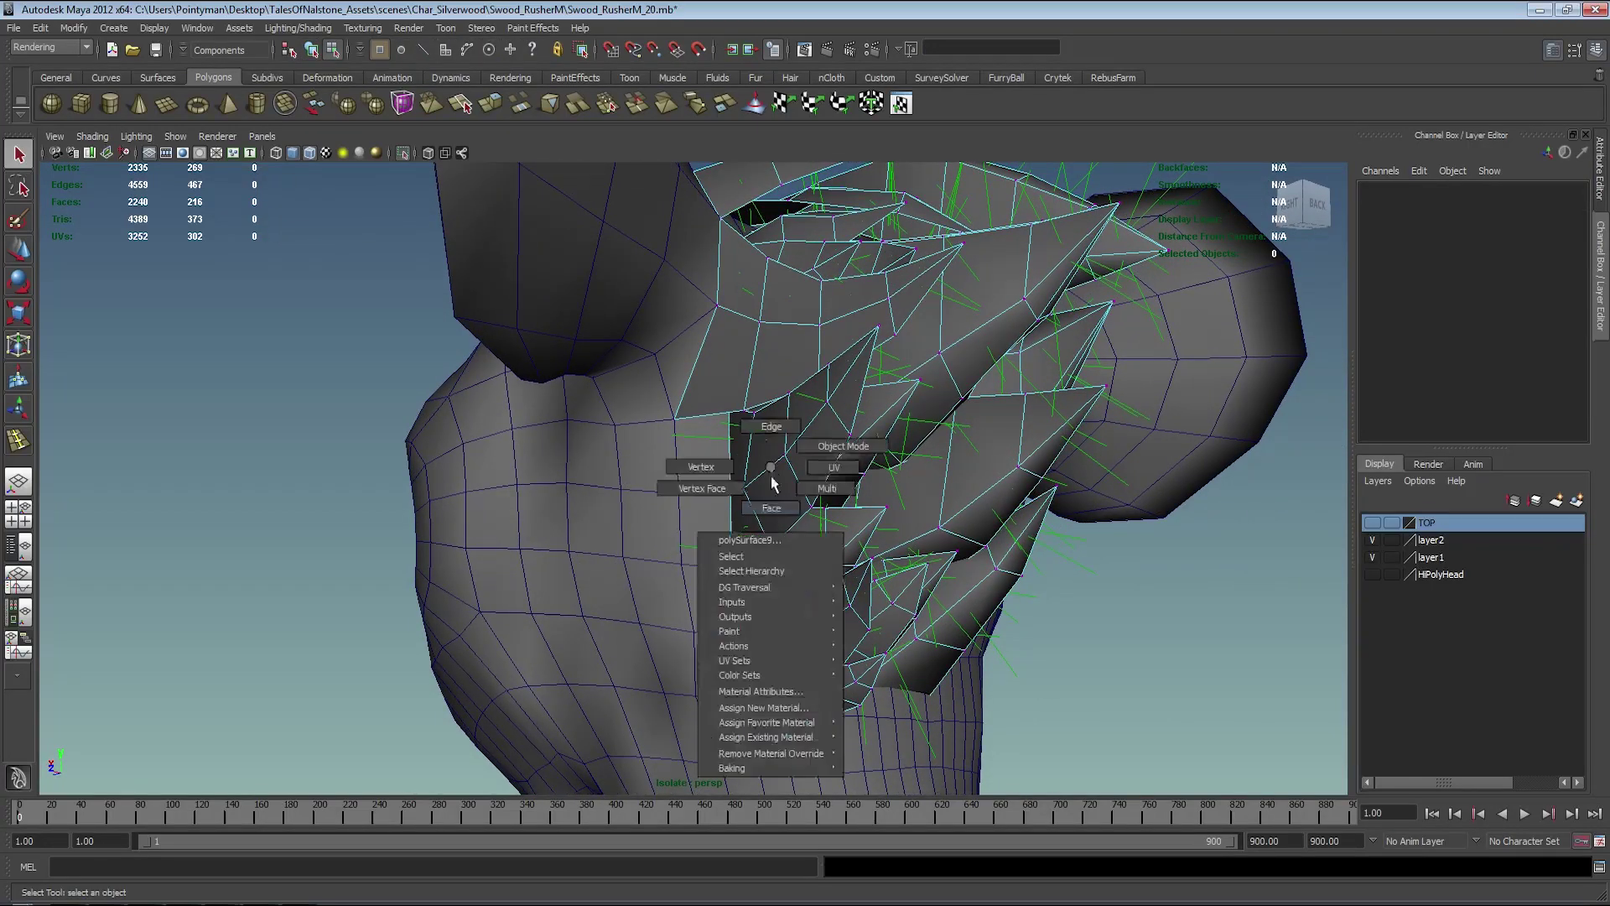
right_drag(771, 473, 775, 503)
click(777, 498)
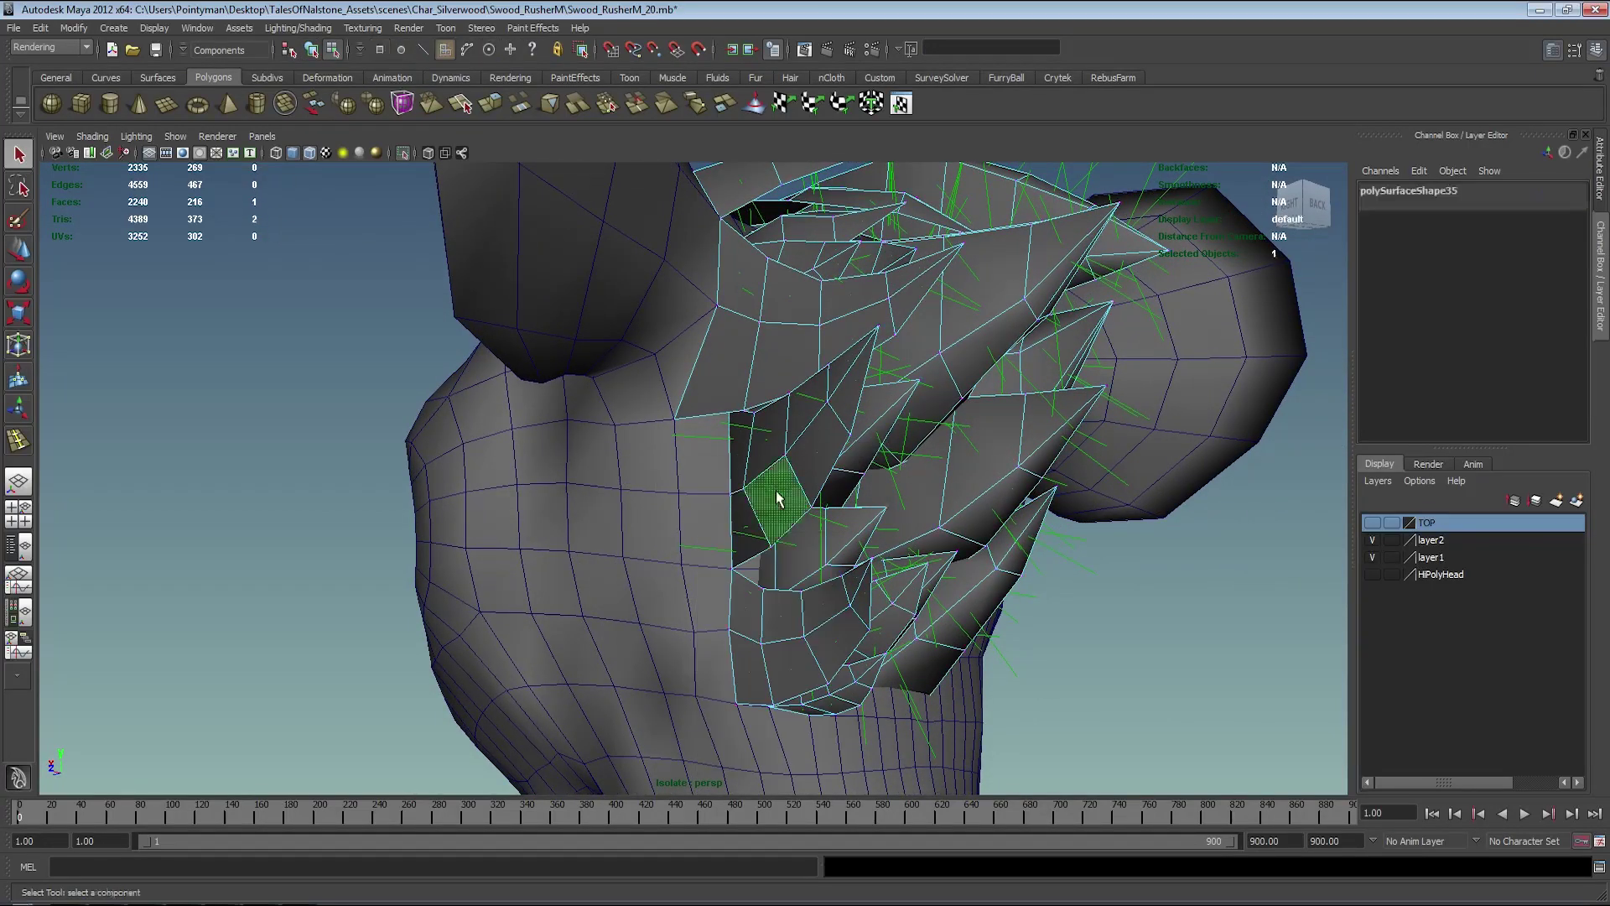
shift+click(854, 698)
alt+drag(854, 698, 864, 644)
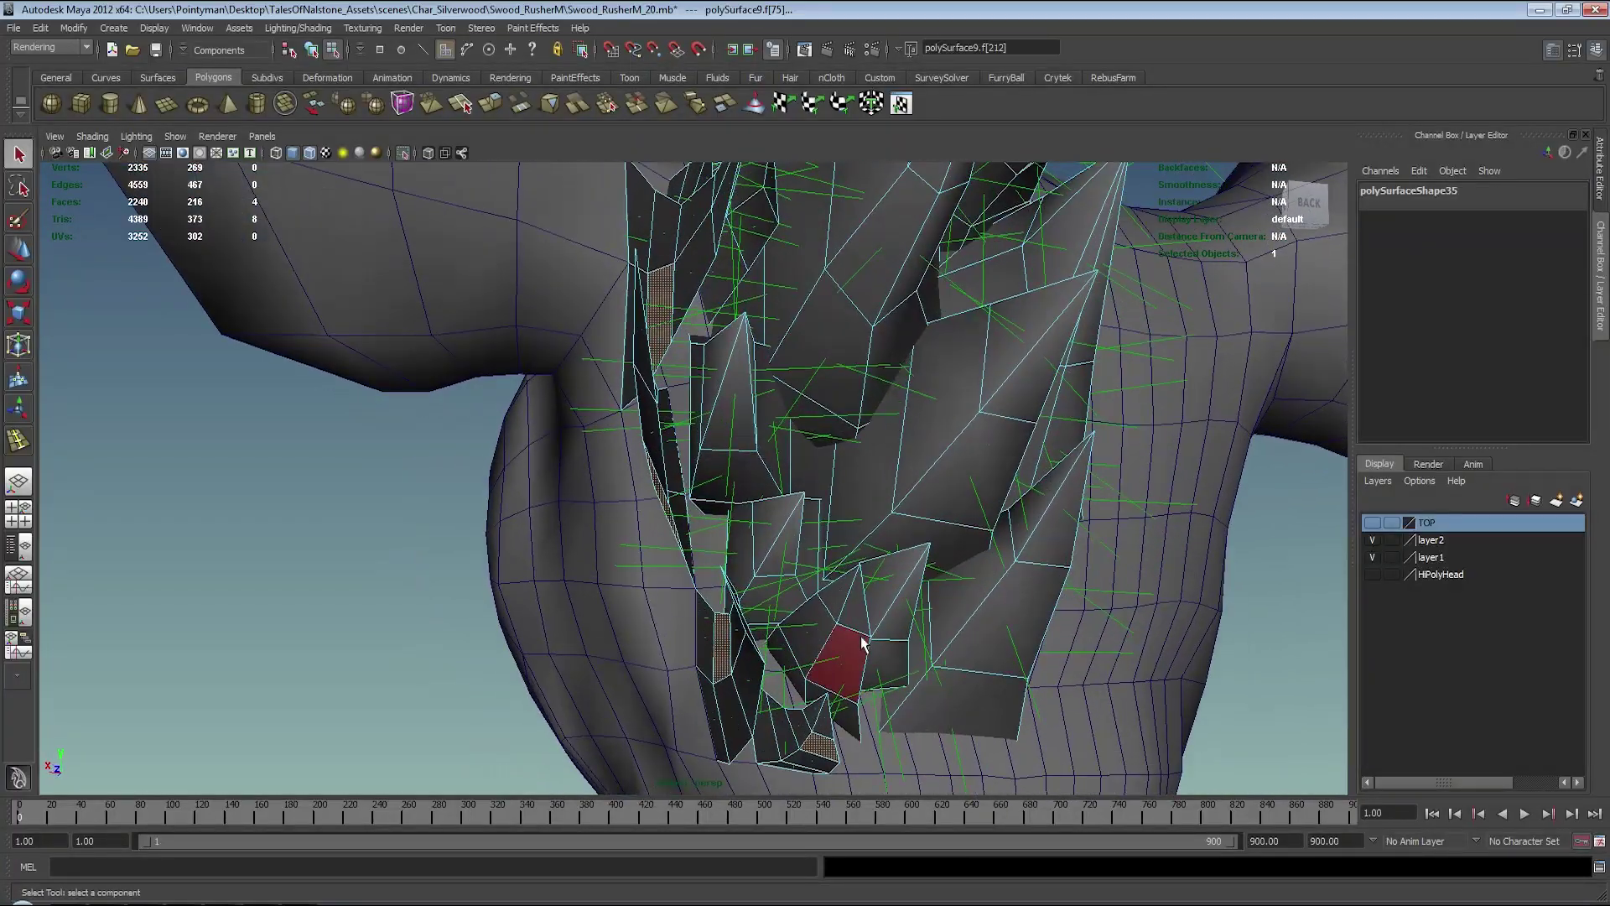
alt+drag(808, 482, 719, 488)
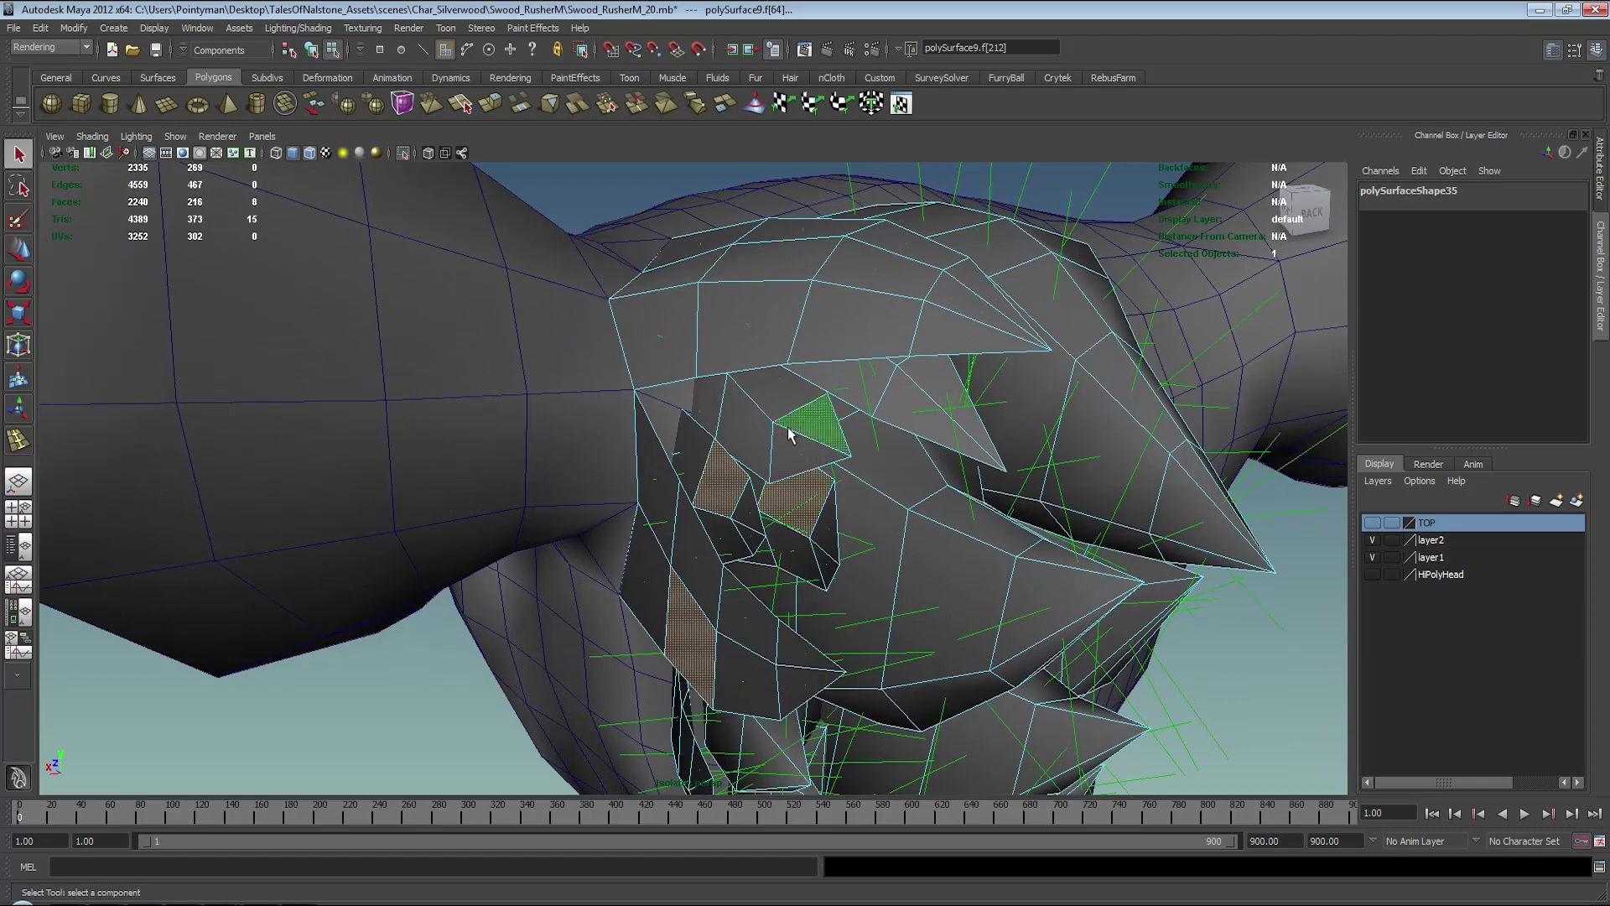
mouse_move(889, 406)
alt+mouse_down()
mouse_move(801, 344)
mouse_move(925, 392)
mouse_move(887, 364)
alt+mouse_up()
shift+click(801, 344)
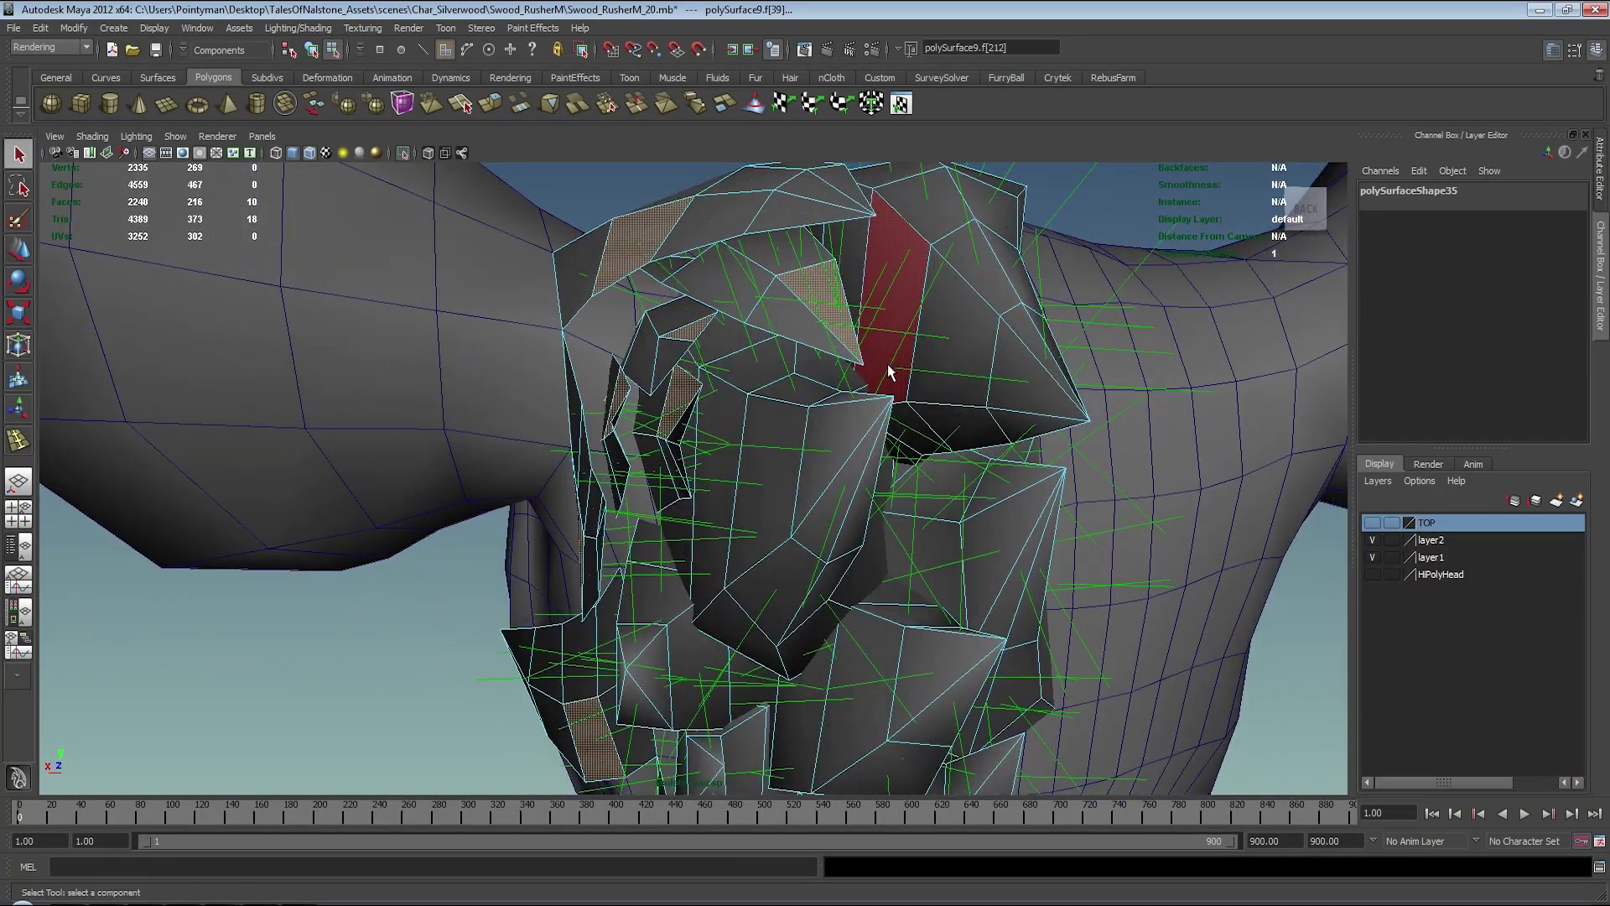
key(shift+period)
key(shift+period)
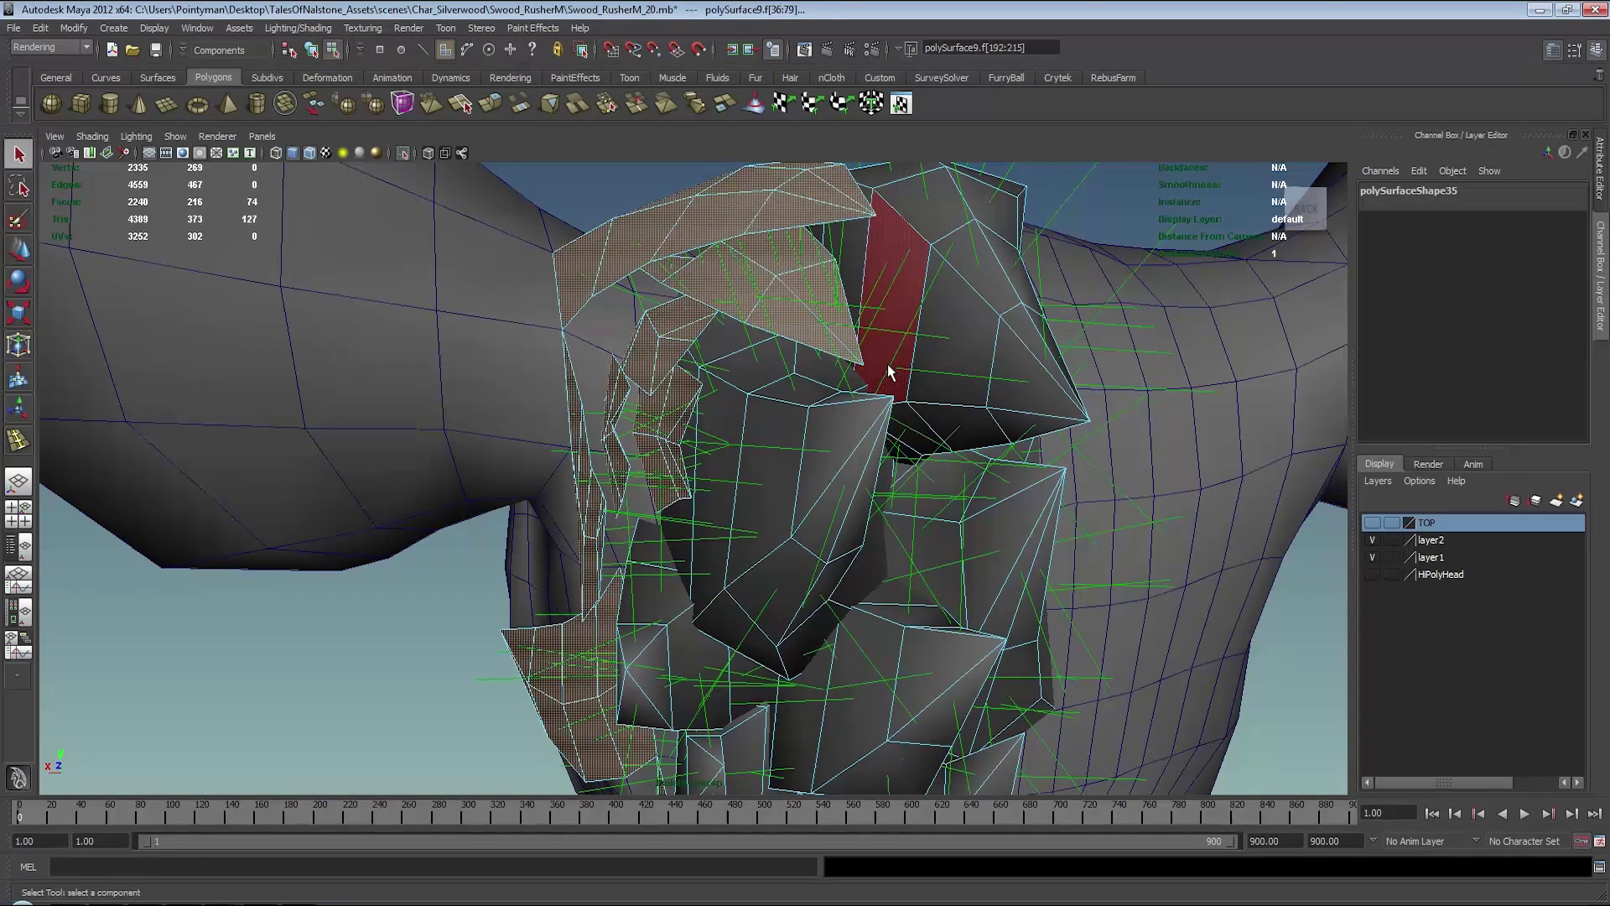
scroll(887, 364, down, 5)
mouse_move(887, 364)
alt+mouse_down()
mouse_move(643, 397)
mouse_move(775, 369)
alt+mouse_up()
- Reverse the normals of the selected fur-card faces with Normals > Reverse
key(space)
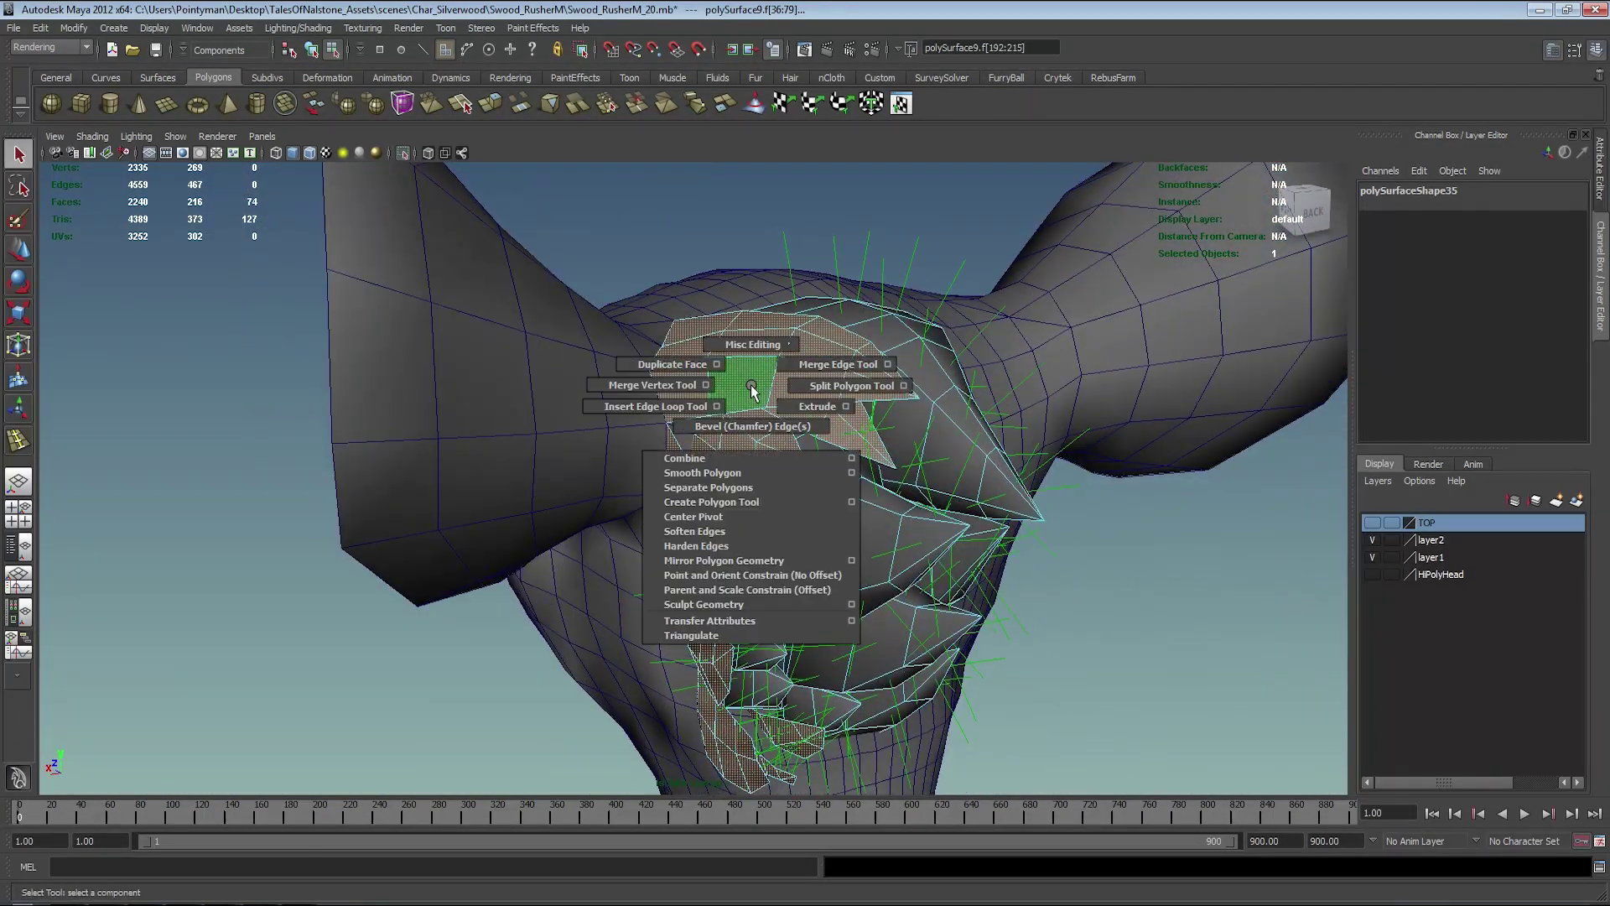
click(788, 436)
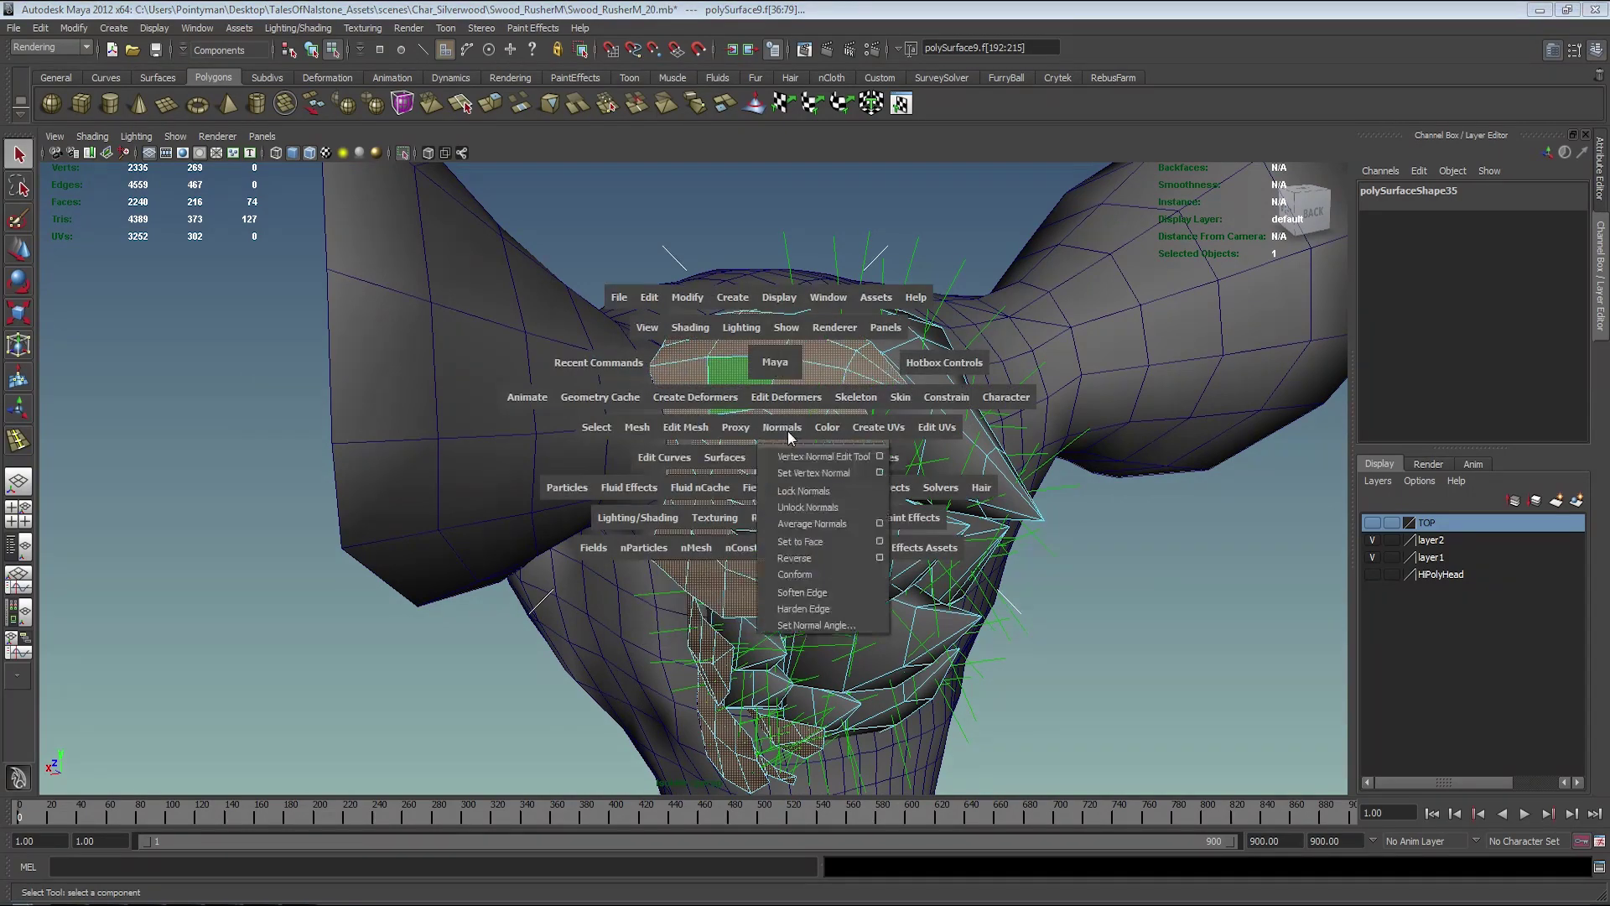
click(805, 559)
alt+drag(805, 562, 757, 289)
- Return to object mode and select the fur-card mesh polySurface9
key(F8)
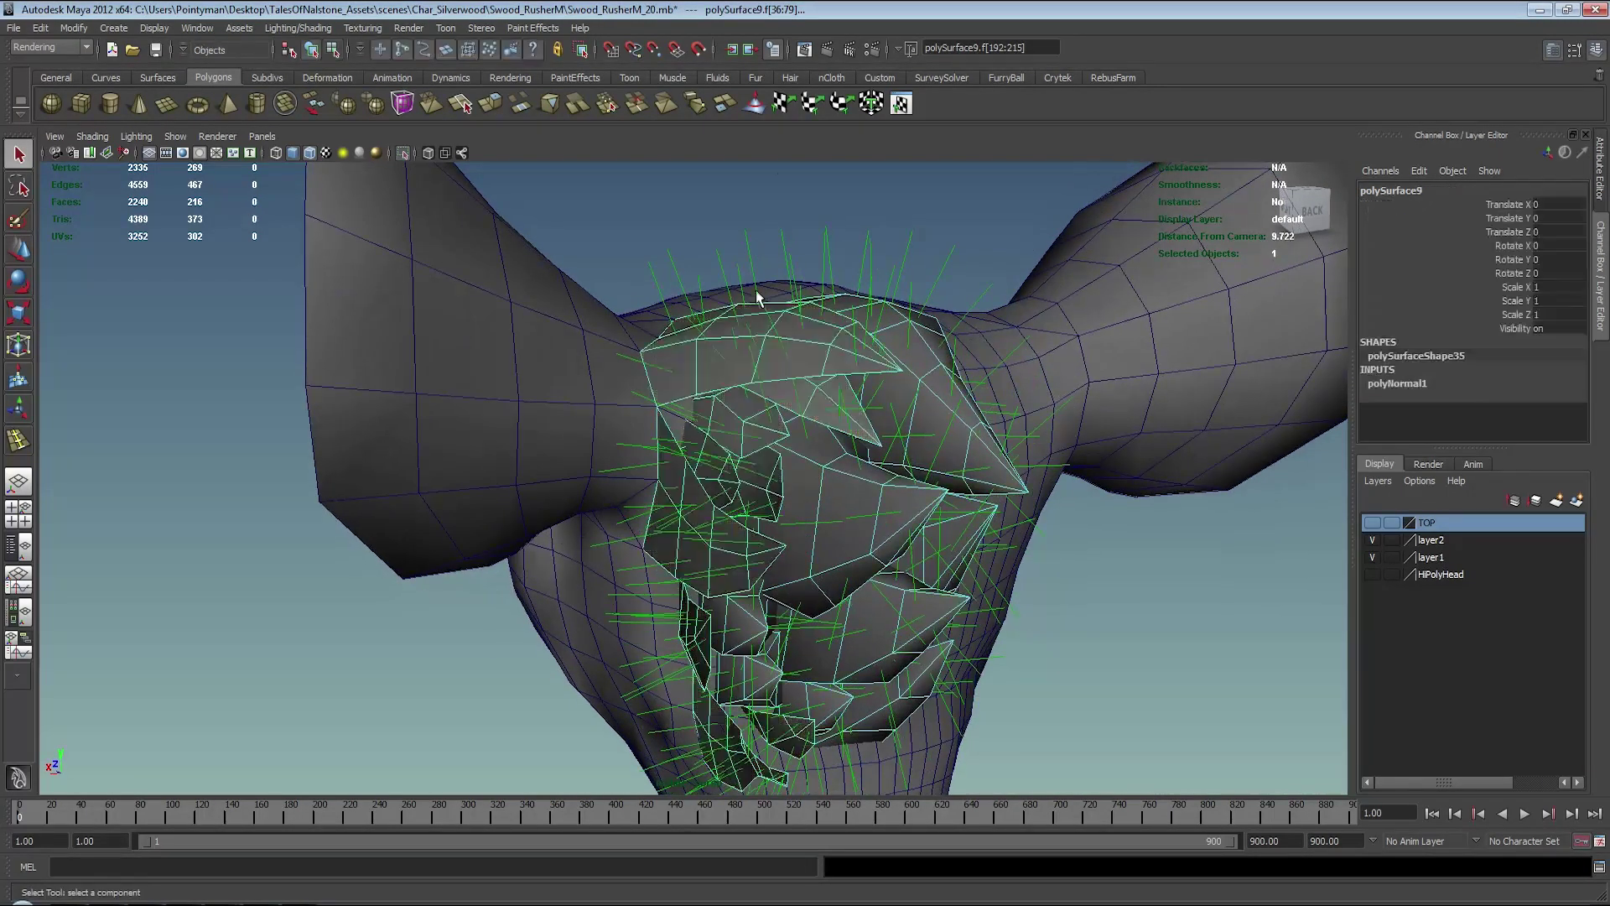
click(775, 275)
click(793, 359)
right_drag(822, 359, 846, 246)
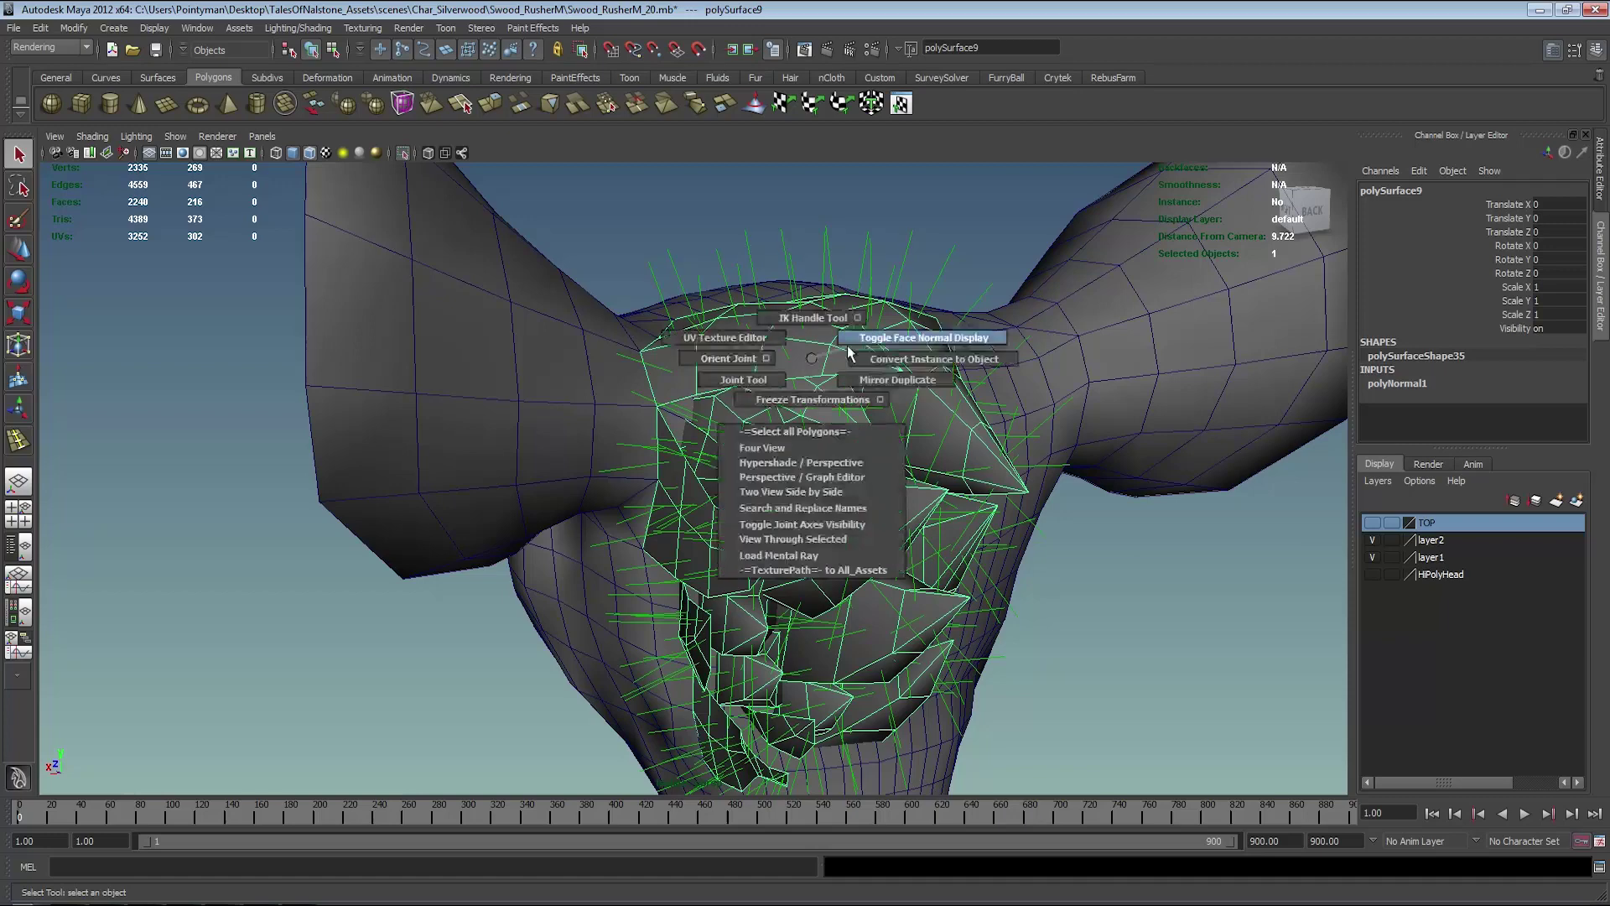
- Select the head vertices along the fur-card borders, including near the mouth
alt+drag(794, 319, 704, 439)
click(710, 335)
key(F8)
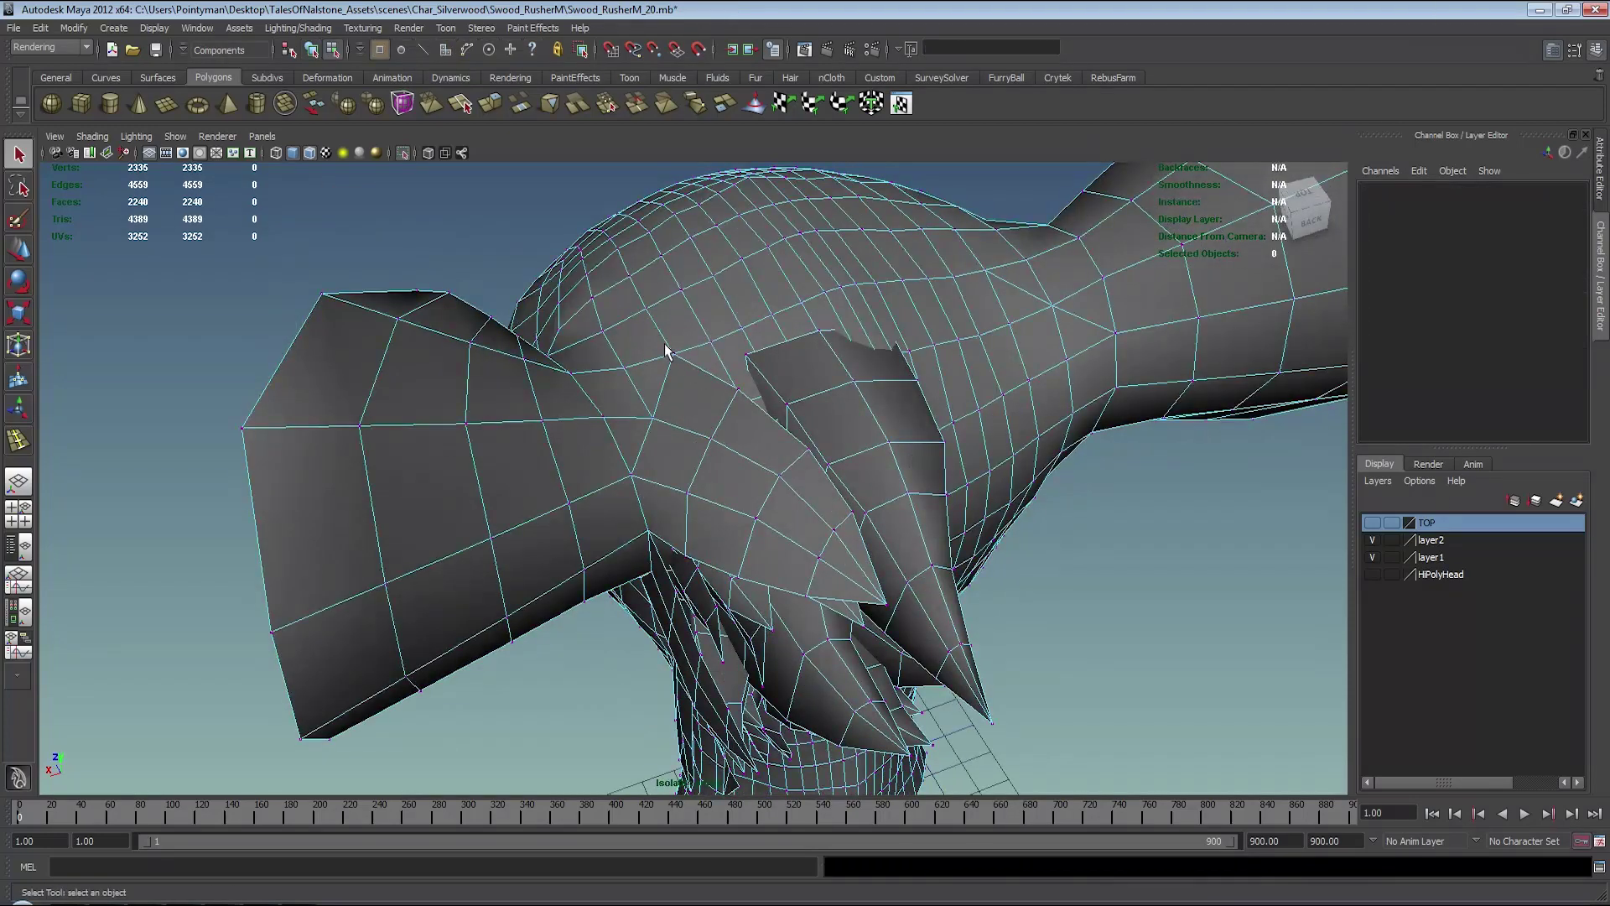
mouse_move(665, 350)
mouse_down()
mouse_move(648, 422)
mouse_move(697, 426)
mouse_up()
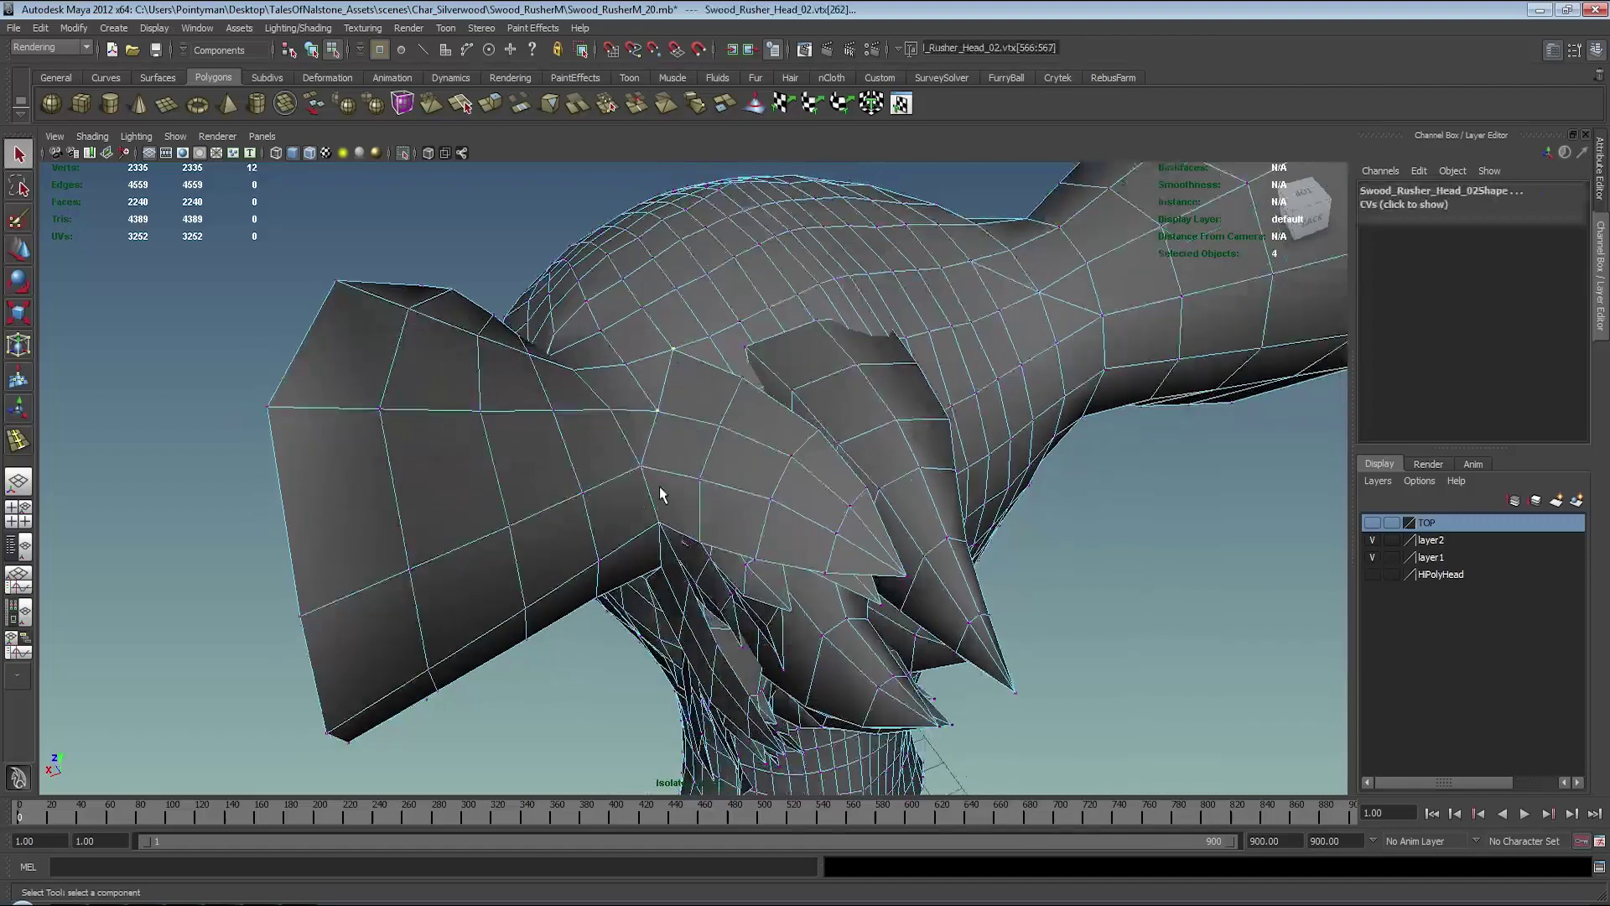
shift+drag(659, 486, 638, 461)
alt+drag(638, 461, 681, 467)
alt+drag(681, 466, 709, 444)
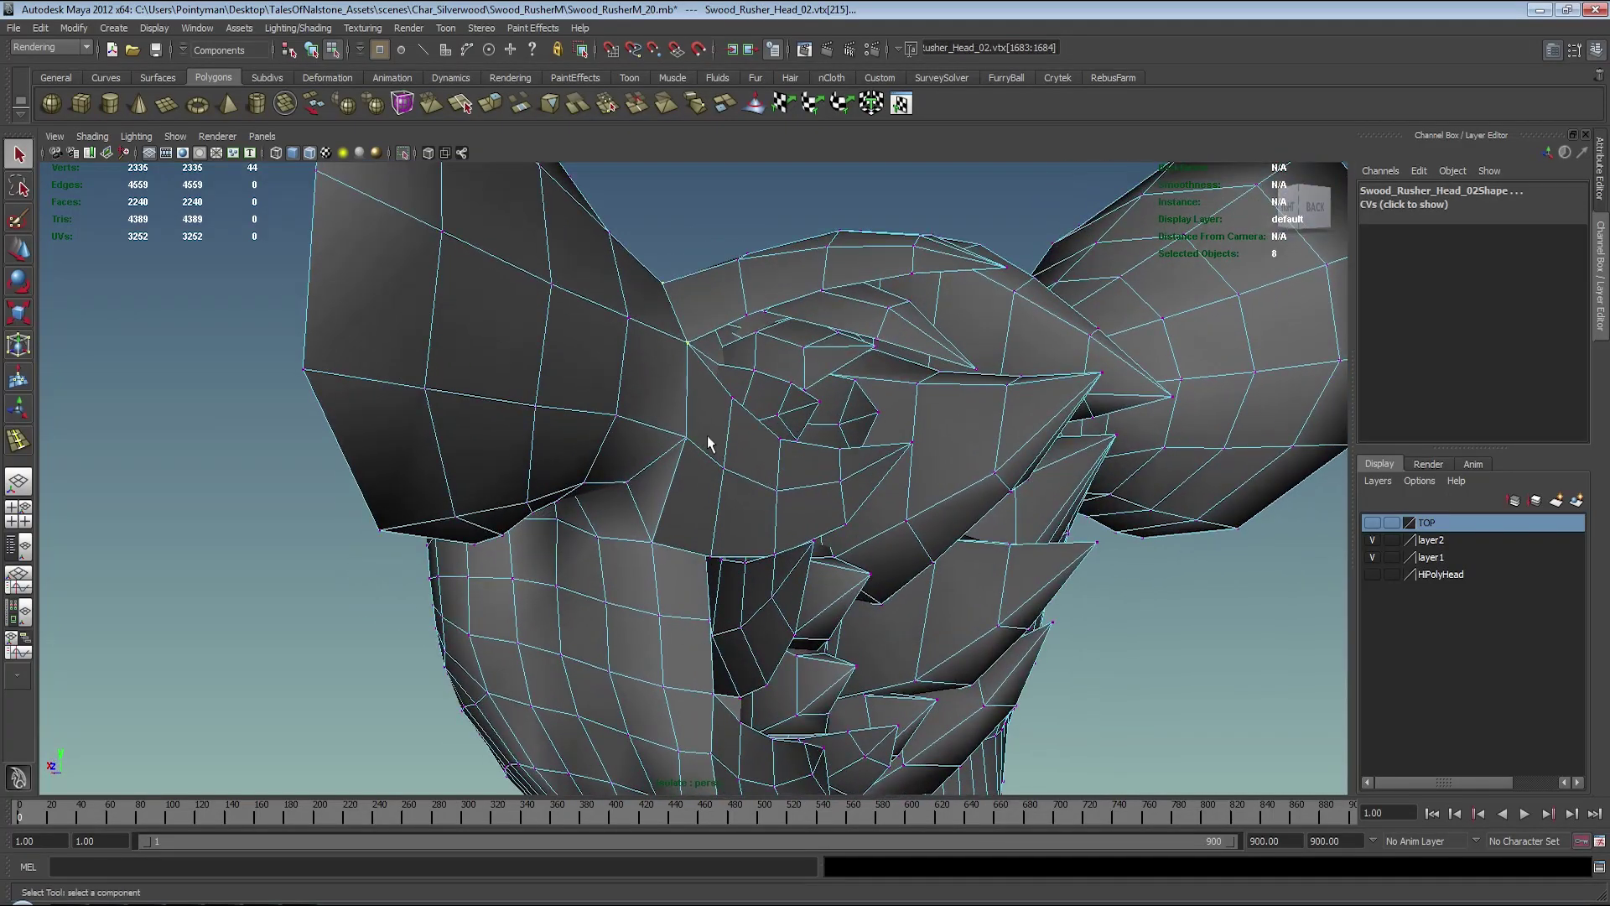
shift+drag(658, 551, 661, 548)
alt+drag(660, 549, 719, 432)
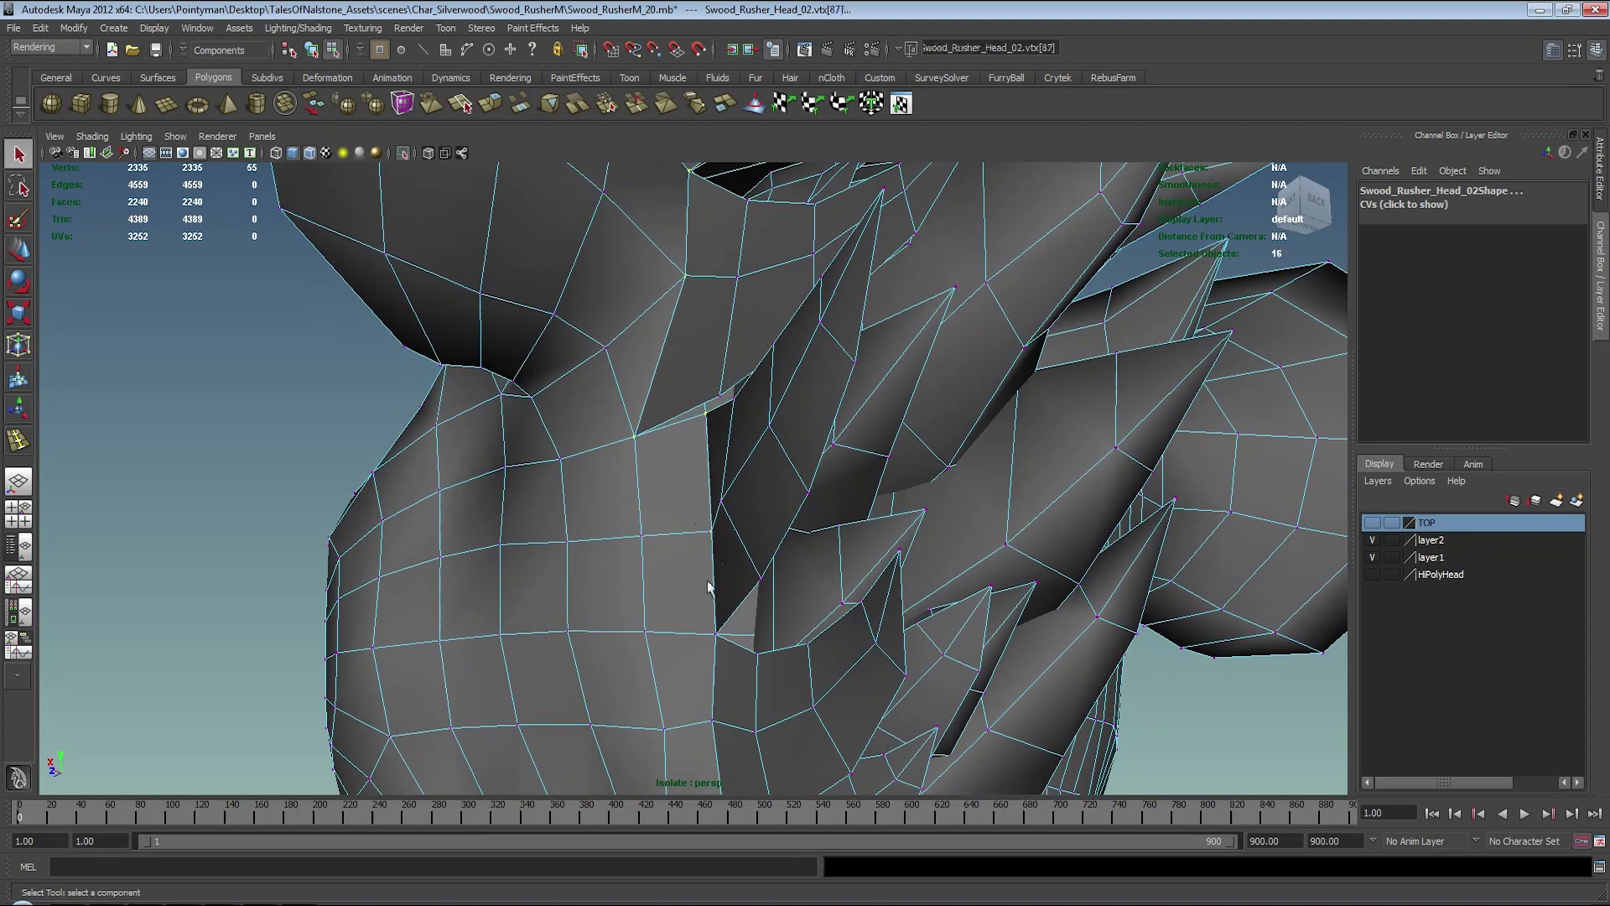
shift+drag(721, 646, 723, 644)
alt+drag(723, 644, 749, 564)
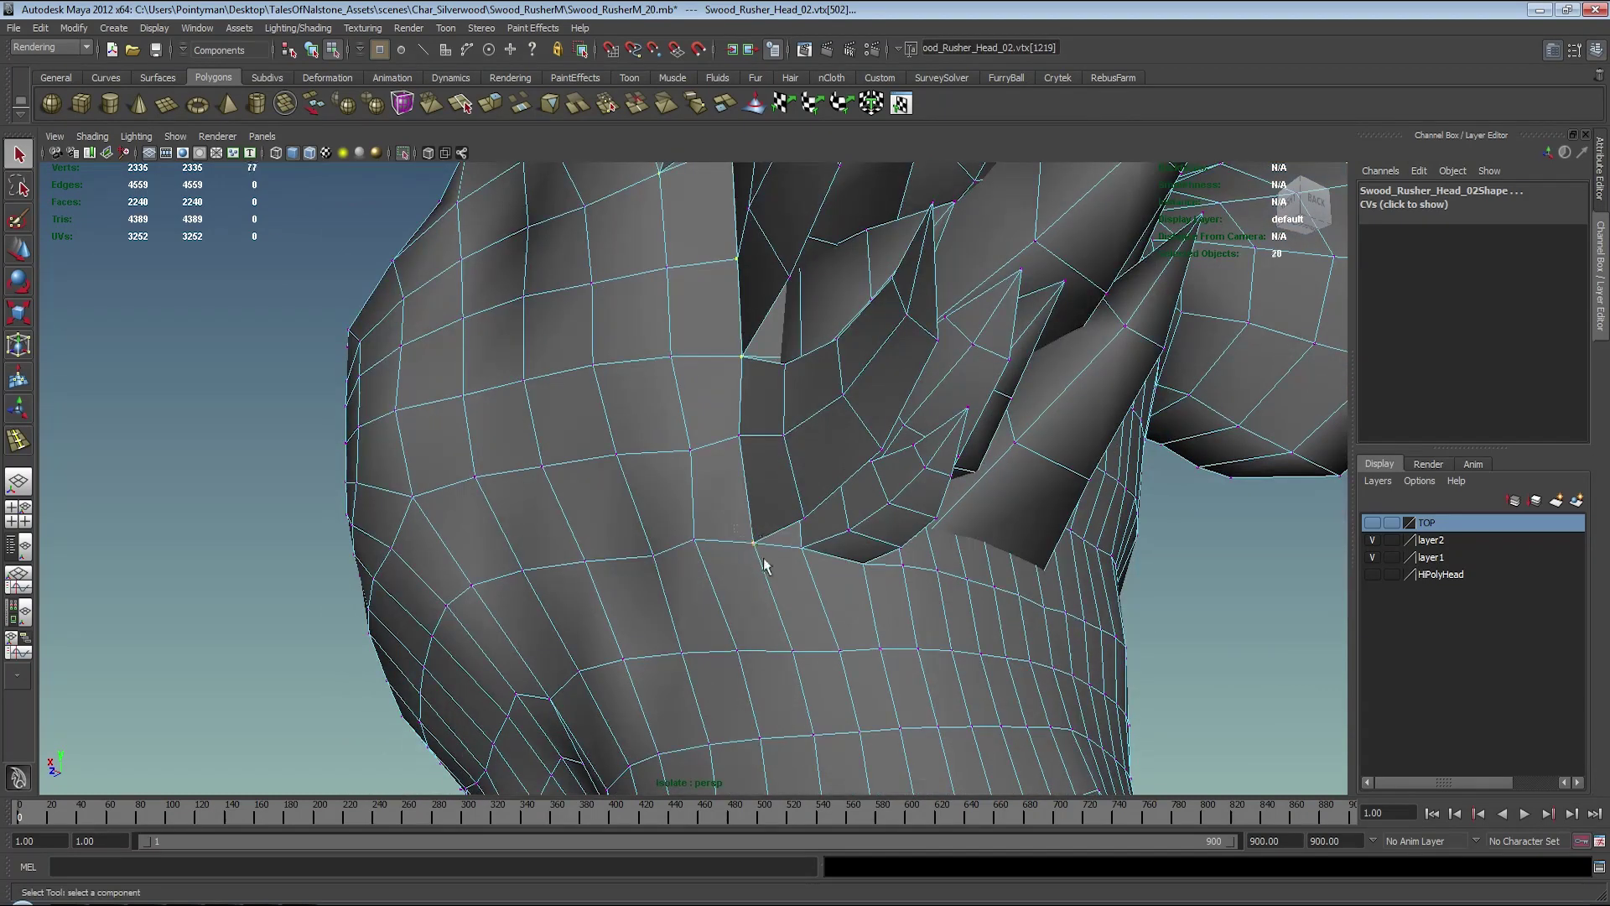
mouse_move(842, 574)
alt+mouse_down()
mouse_move(783, 557)
mouse_move(726, 577)
alt+mouse_up()
shift+click(783, 557)
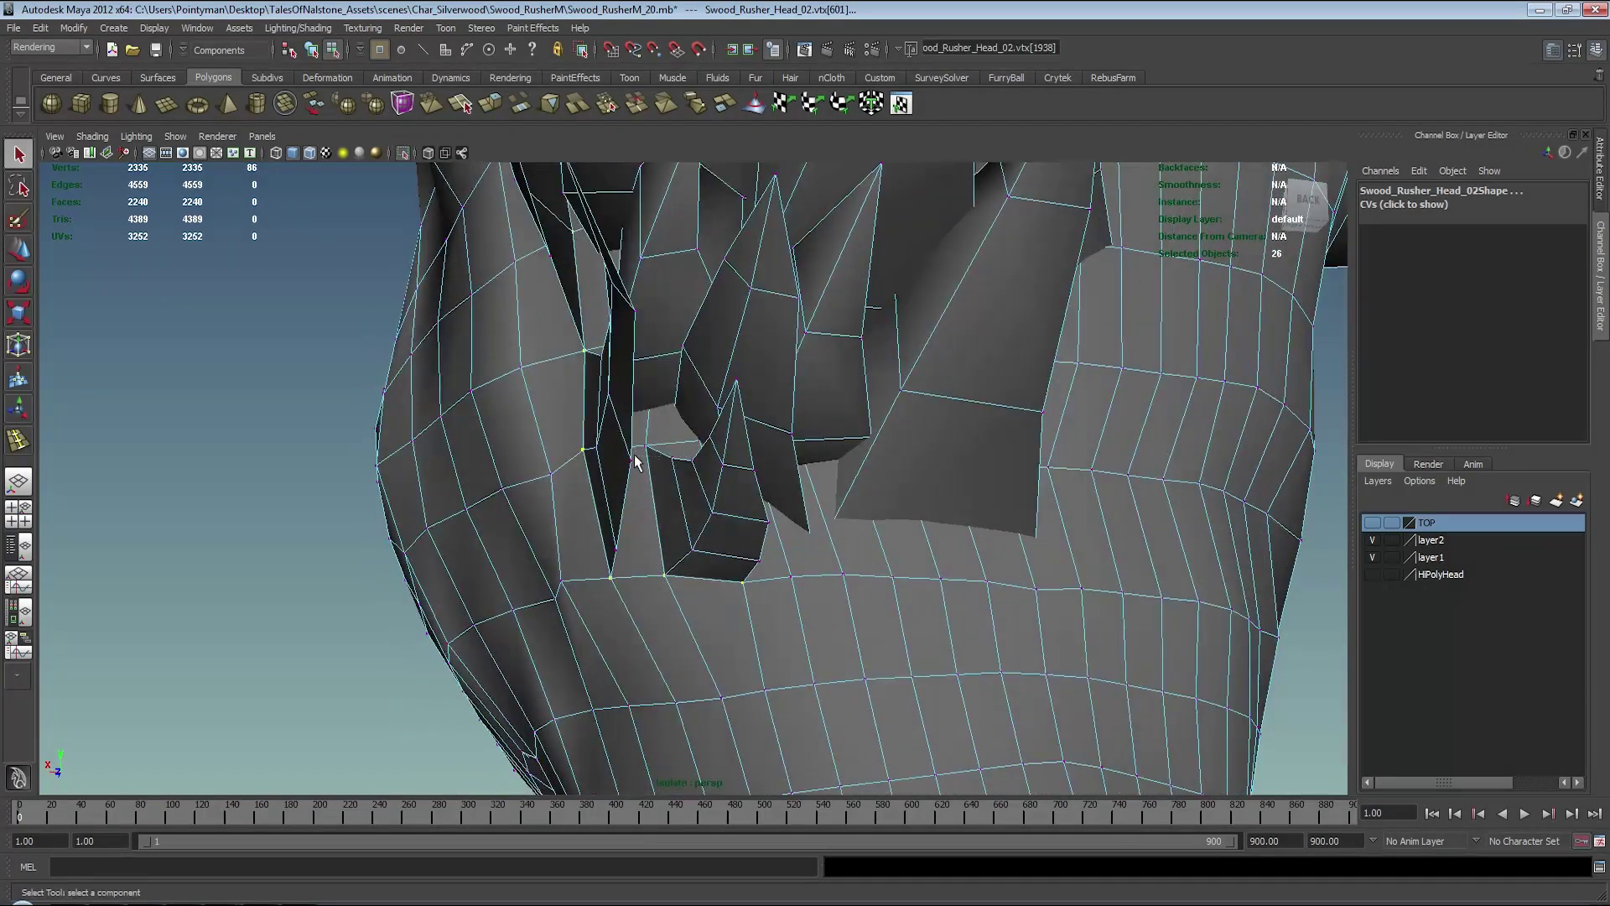
shift+click(707, 439)
mouse_move(707, 439)
alt+mouse_down()
mouse_move(827, 577)
mouse_move(819, 611)
mouse_move(800, 589)
mouse_move(831, 593)
mouse_move(819, 564)
mouse_move(799, 580)
mouse_move(669, 576)
mouse_move(819, 394)
mouse_move(822, 414)
mouse_move(845, 414)
mouse_move(852, 388)
mouse_move(834, 387)
alt+mouse_up()
- Nudge the selected head vertices down and left beneath the hair cards
key(5)
mouse_move(833, 387)
alt+right_down()
mouse_move(715, 445)
mouse_move(702, 478)
mouse_move(419, 425)
alt+right_up()
mouse_move(420, 425)
alt+mouse_down()
mouse_move(730, 442)
mouse_move(845, 385)
alt+mouse_up()
key(4)
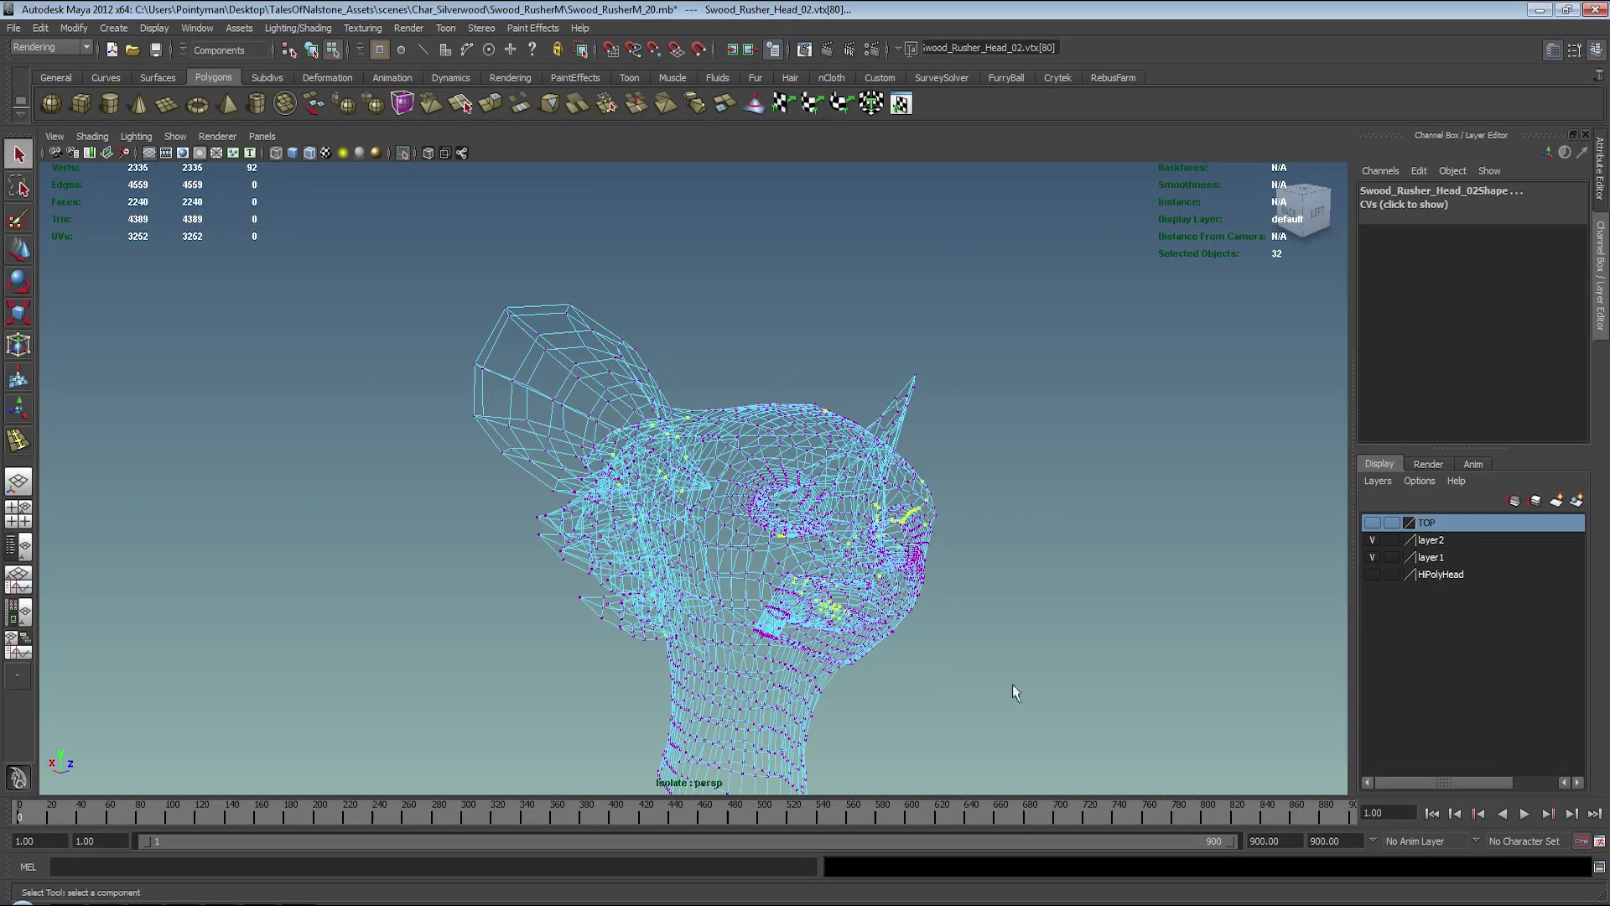
mouse_move(1013, 691)
alt+mouse_down()
mouse_move(847, 528)
mouse_move(640, 431)
mouse_move(936, 454)
alt+mouse_up()
key(w)
key(5)
scroll(611, 431, up, 5)
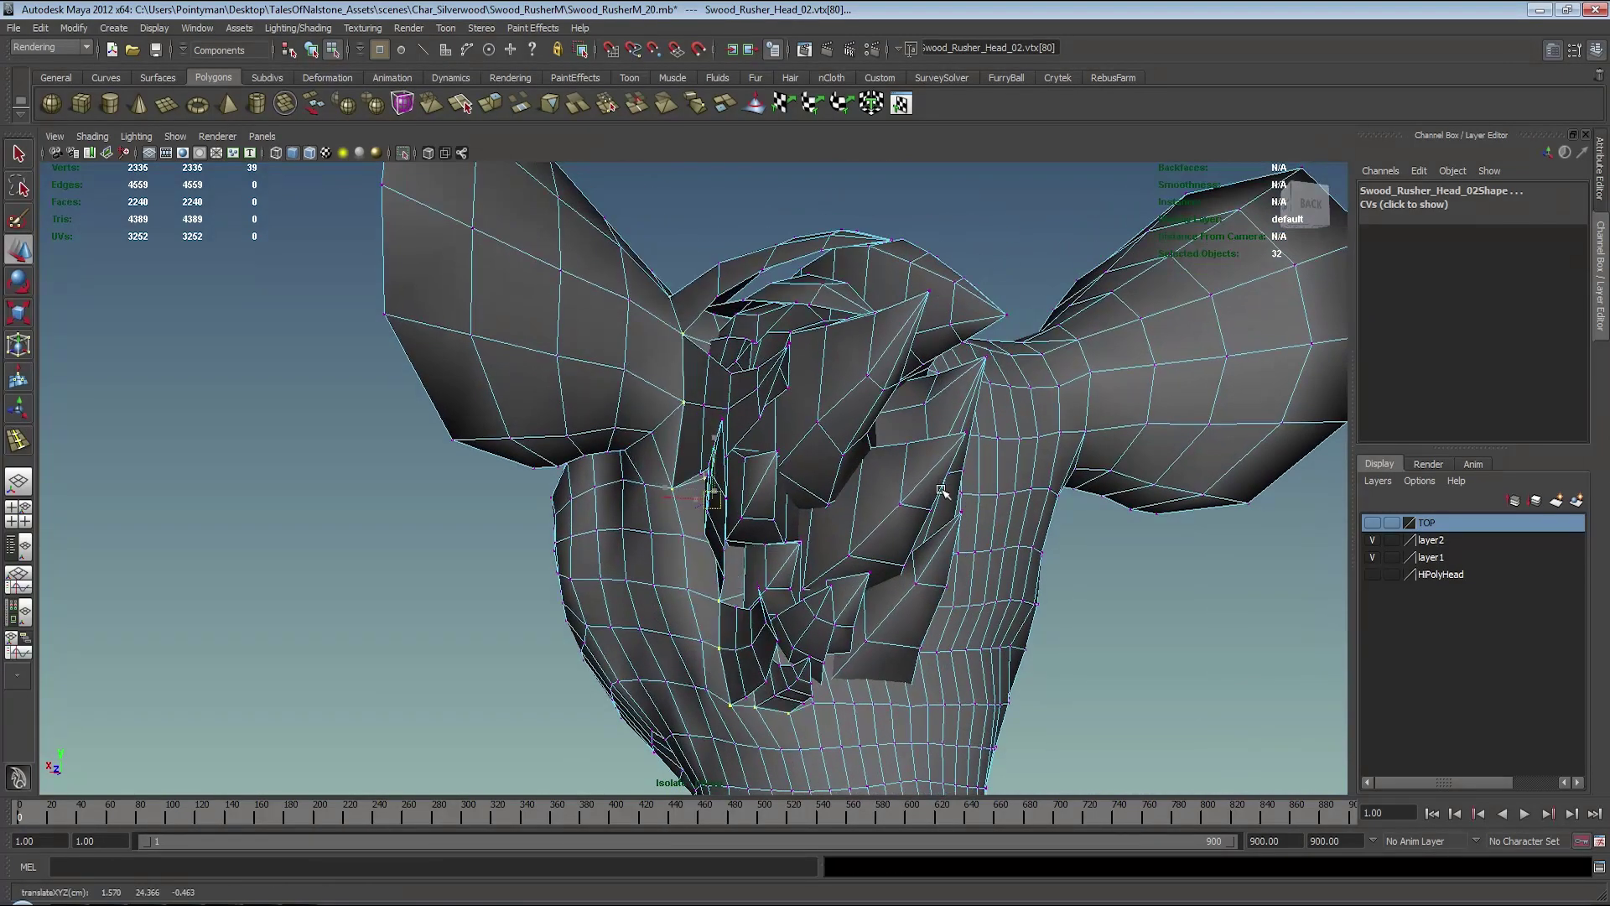
middle_drag(936, 454, 921, 468)
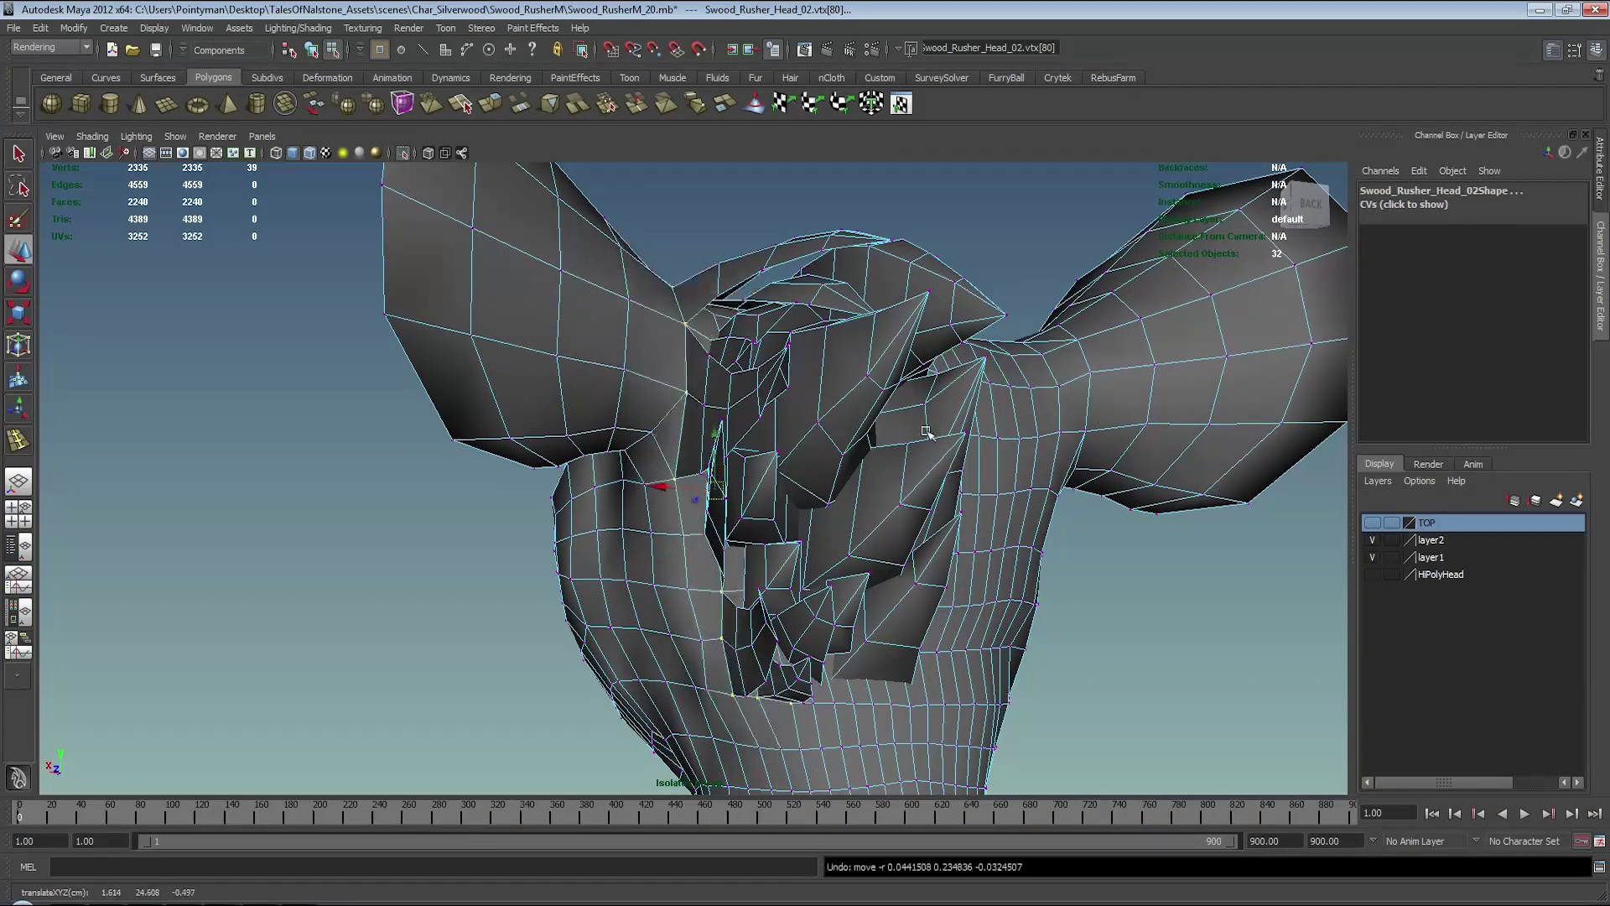
alt+drag(927, 432, 865, 432)
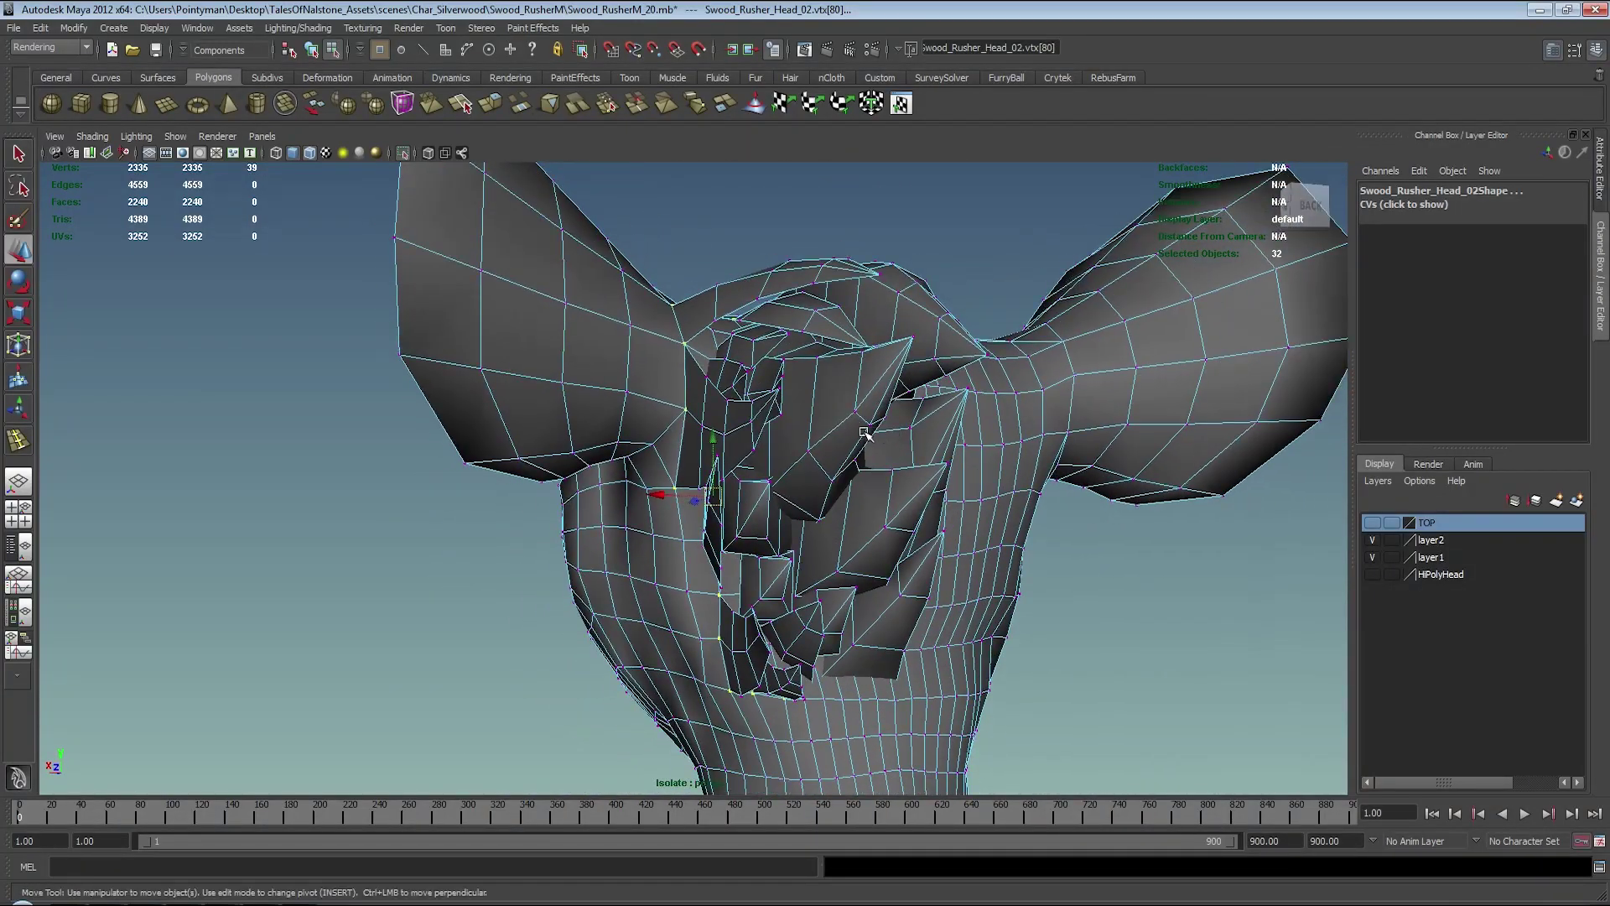
- Apply Normals > Average Normals to the selected head vertices
key(space)
click(859, 436)
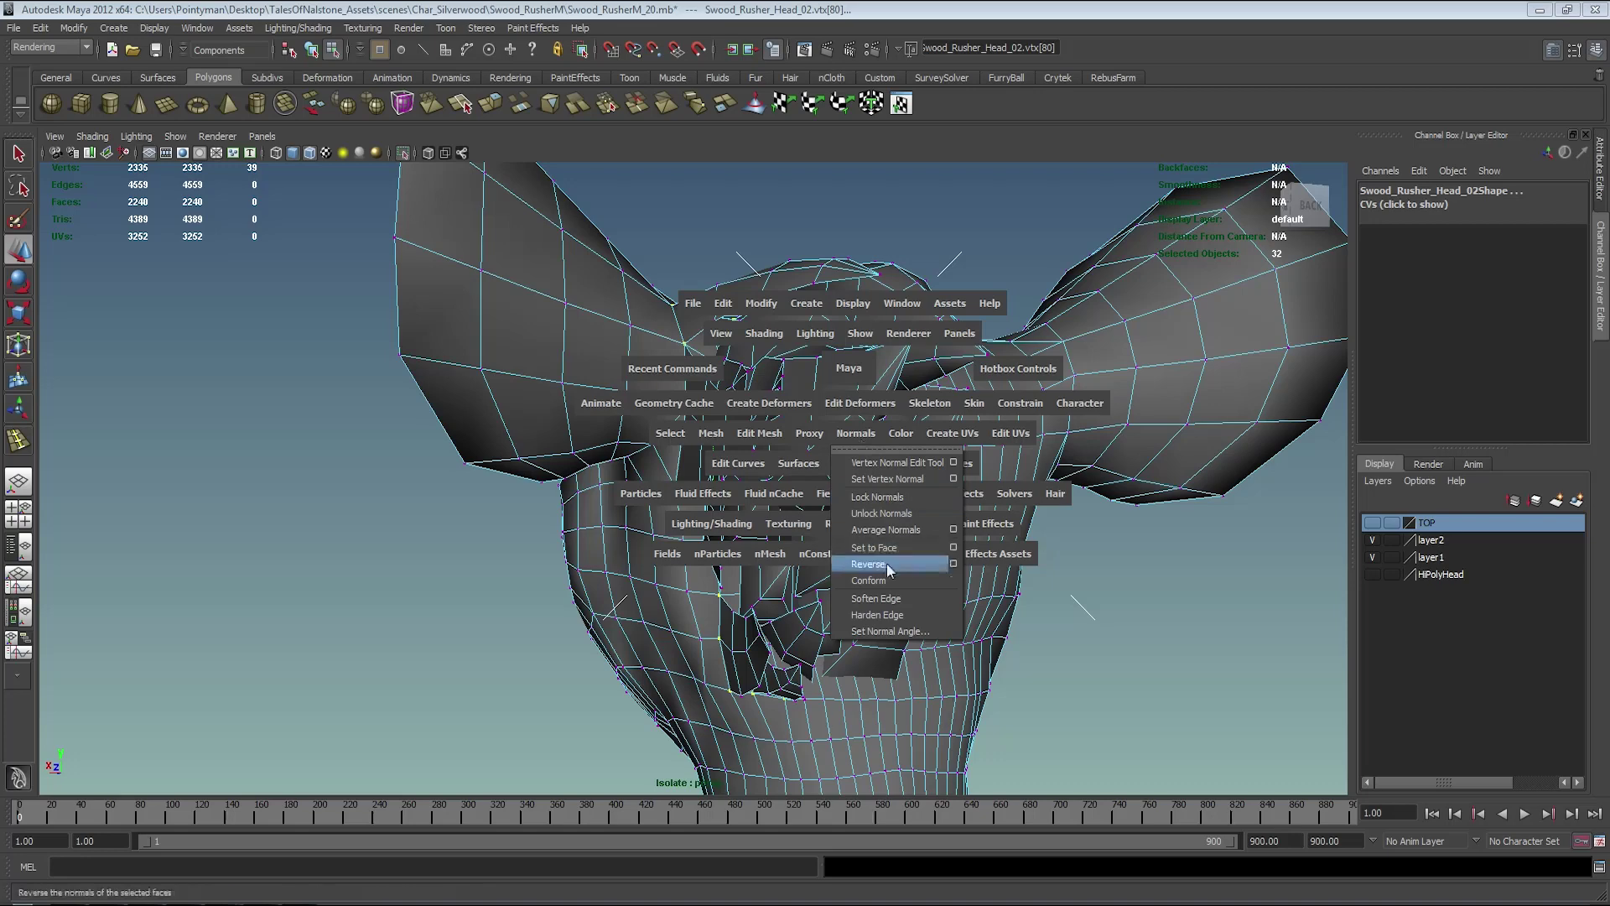
click(885, 529)
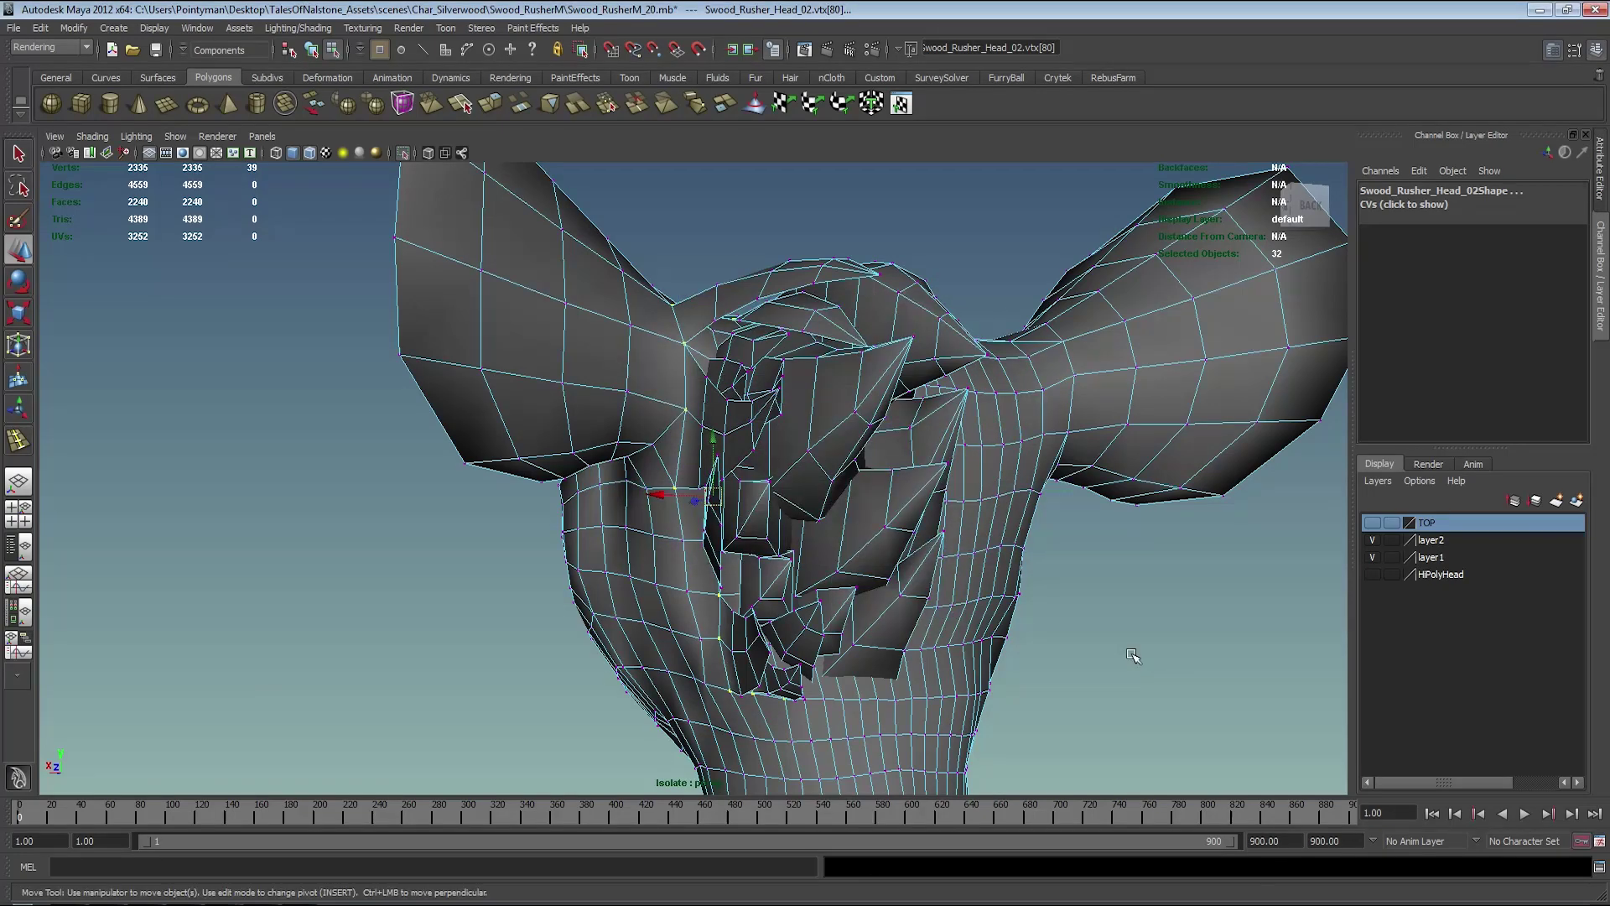
- Turn off Wireframe on Shaded in the viewport shading settings
key(F8)
alt+drag(1132, 655, 374, 156)
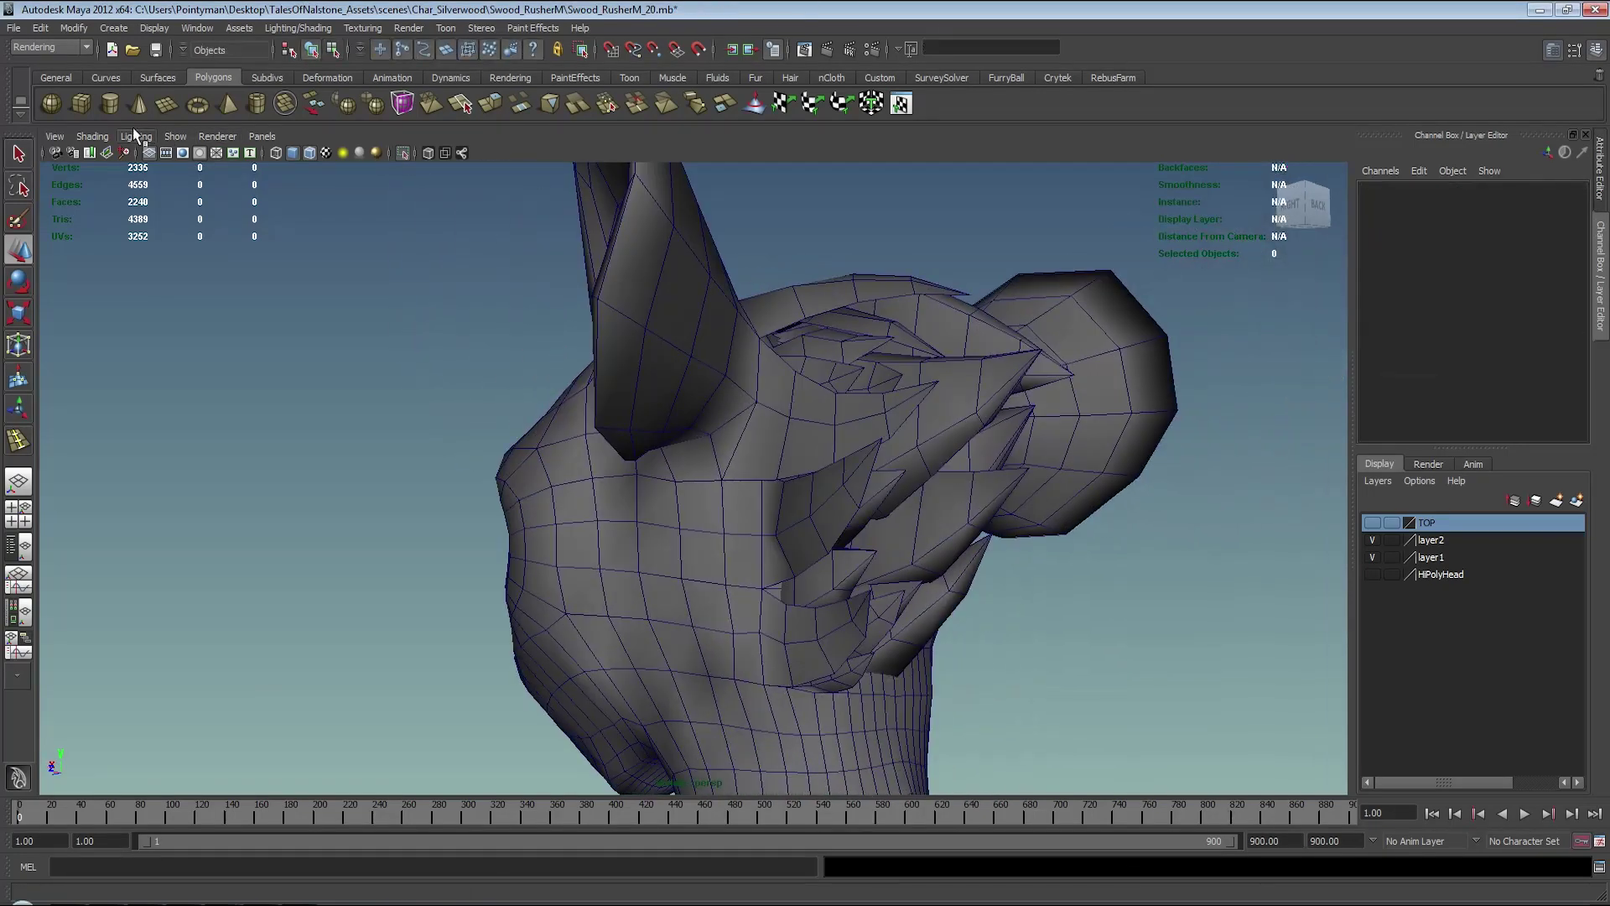
click(106, 131)
click(137, 290)
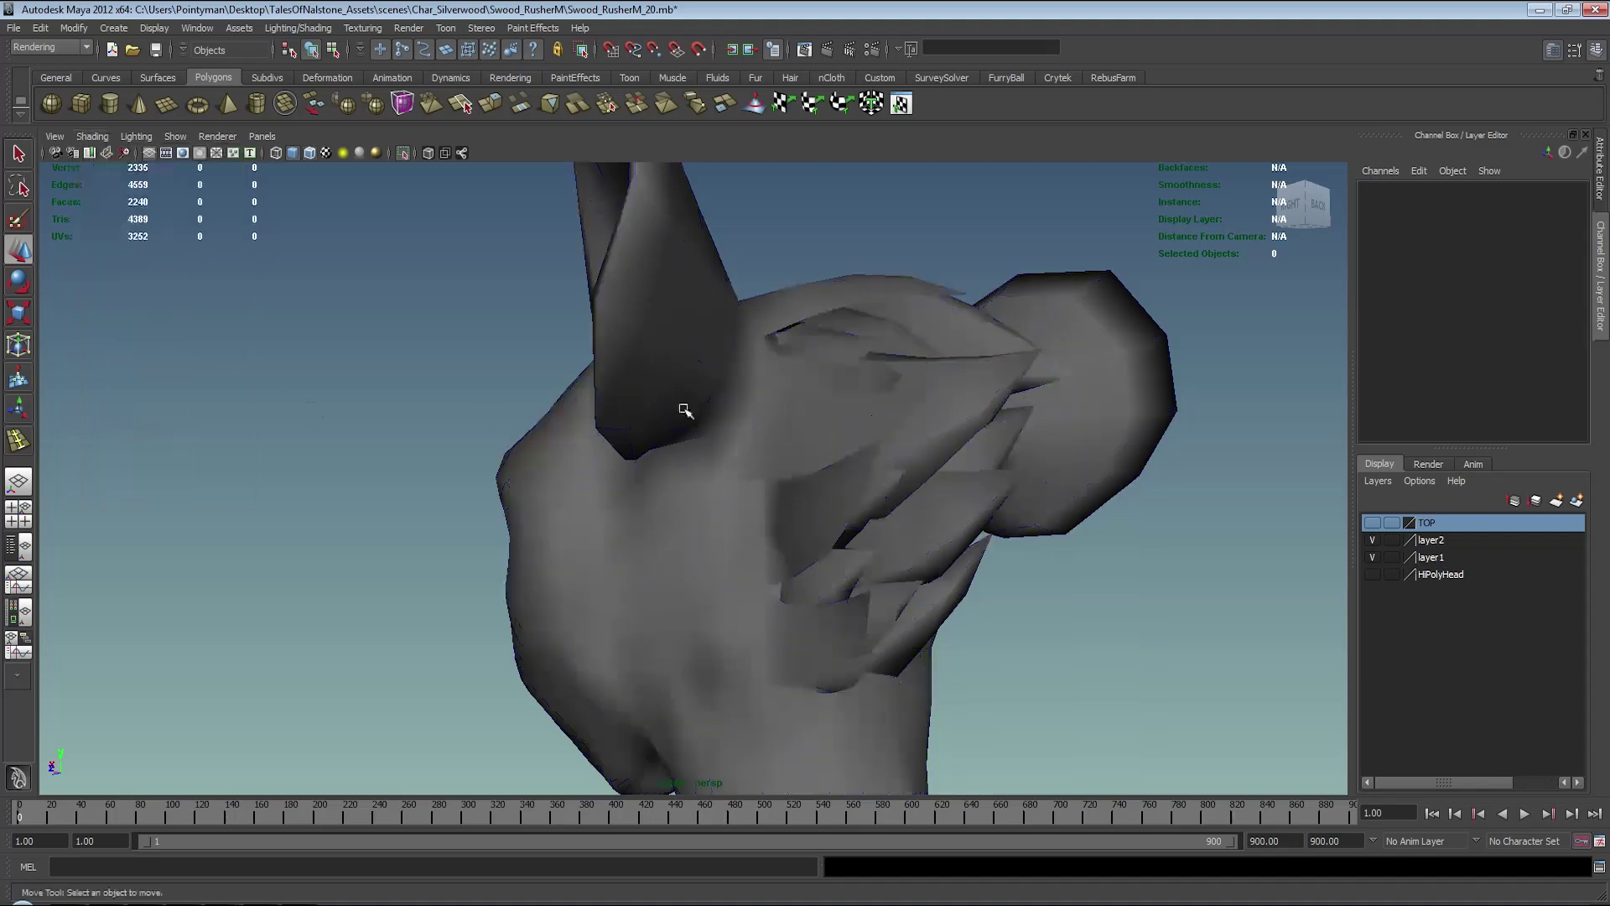
alt+drag(685, 410, 876, 471)
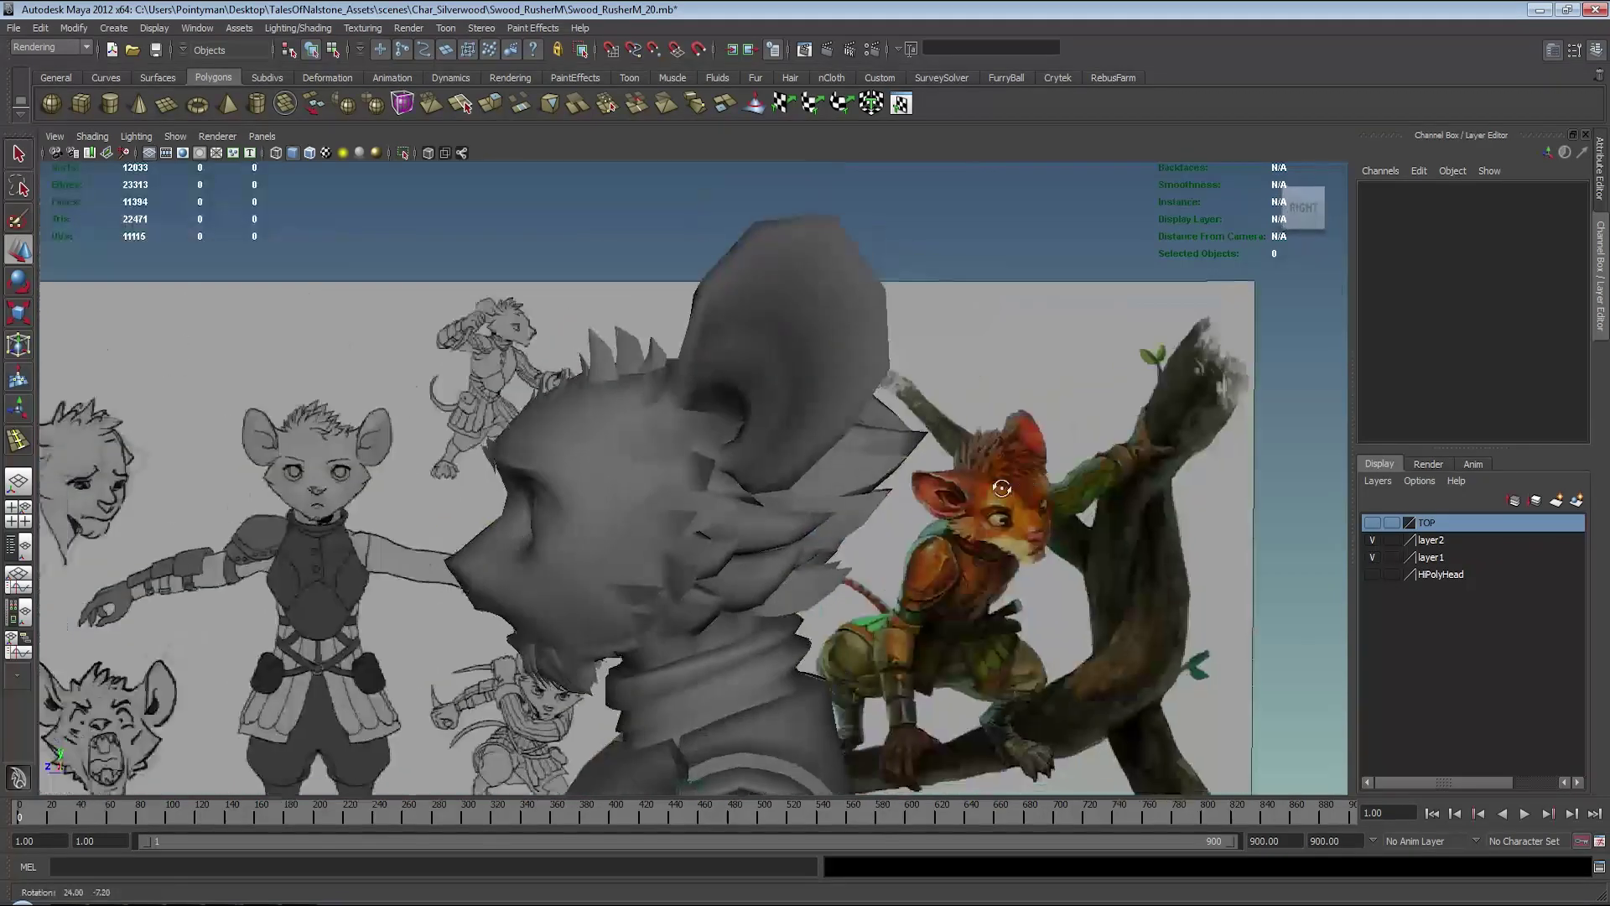
mouse_move(1018, 475)
alt+mouse_down()
mouse_move(837, 367)
mouse_move(700, 492)
mouse_move(873, 479)
mouse_move(709, 506)
alt+mouse_up()
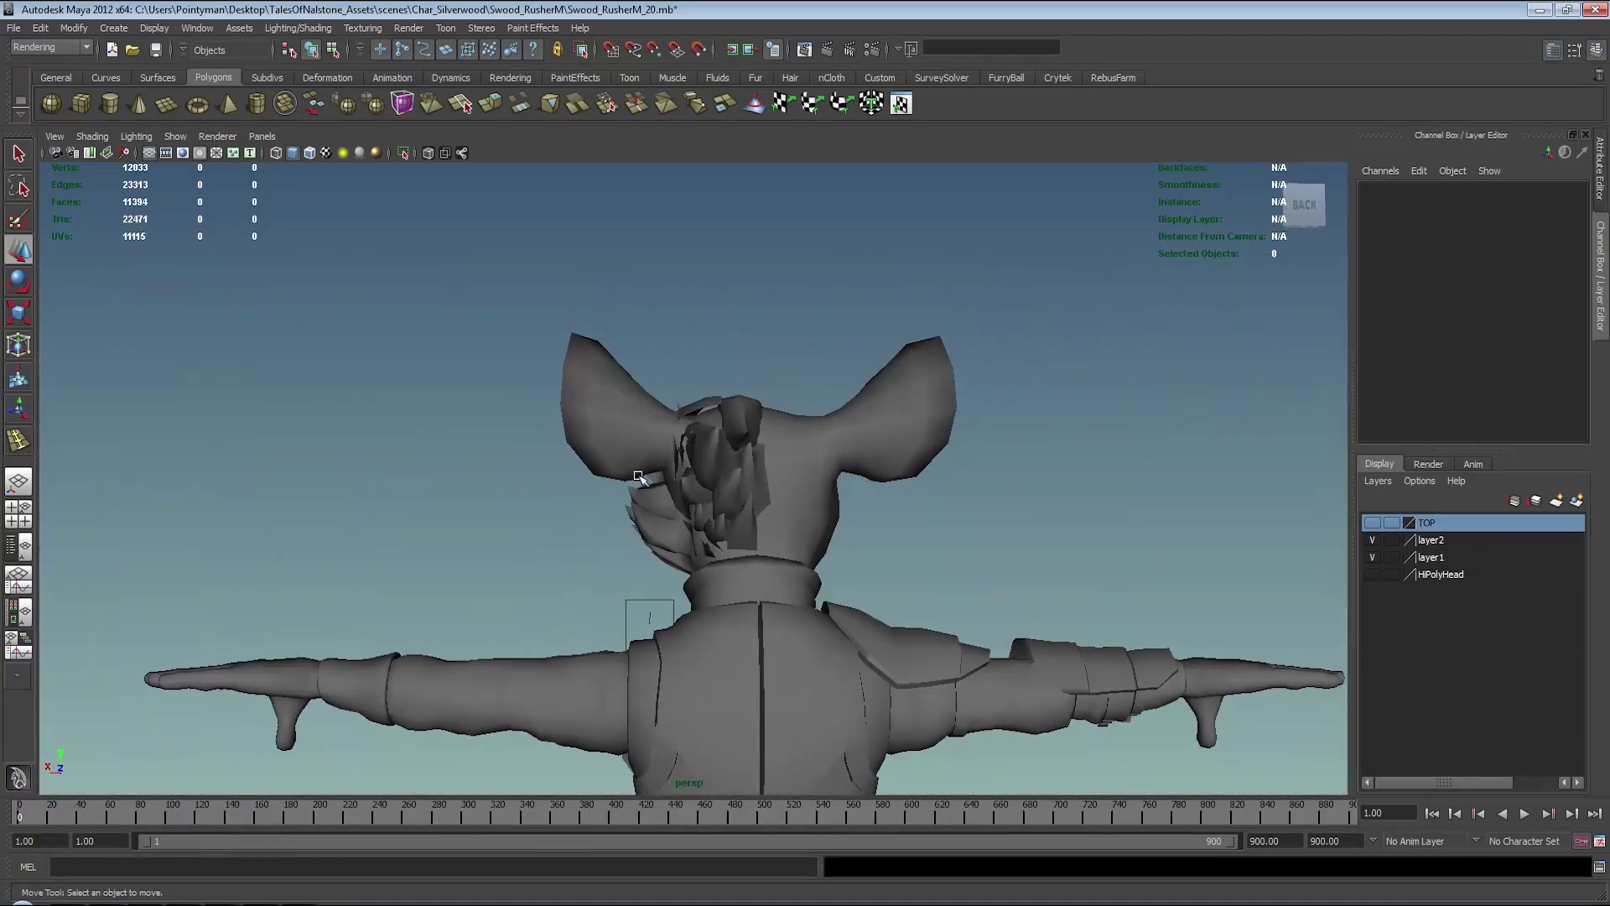
- Mirror-duplicate polySurface9 as an instance with Scale X -1, creating polySurface10
click(709, 506)
mouse_move(738, 512)
alt+right_down()
mouse_move(709, 506)
mouse_move(798, 493)
alt+right_up()
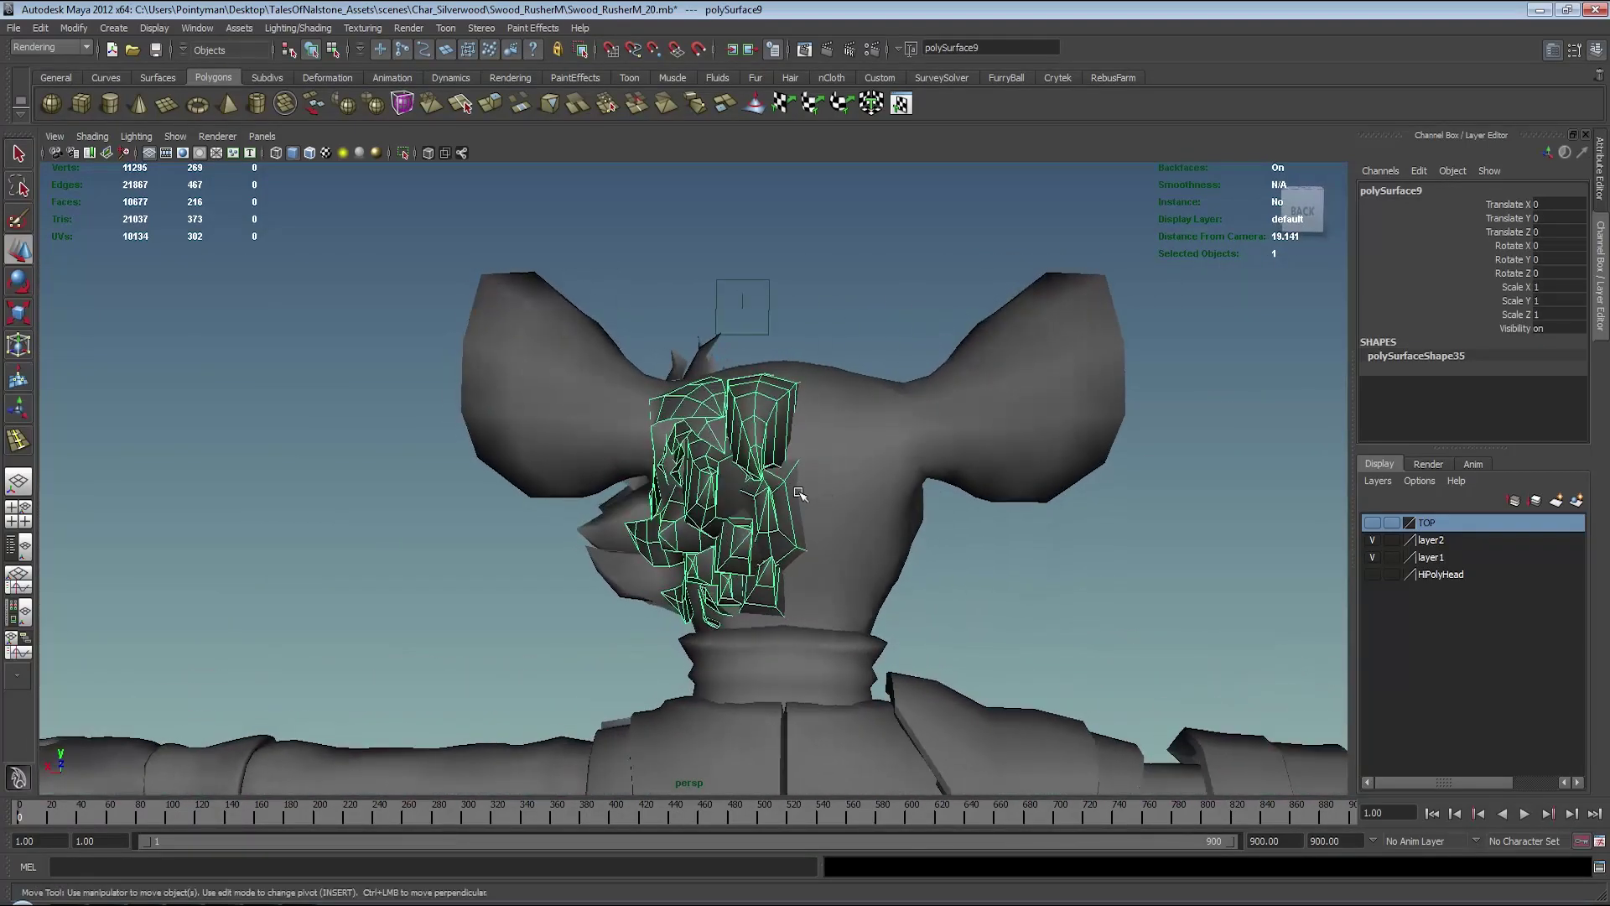
alt+drag(803, 479, 944, 572)
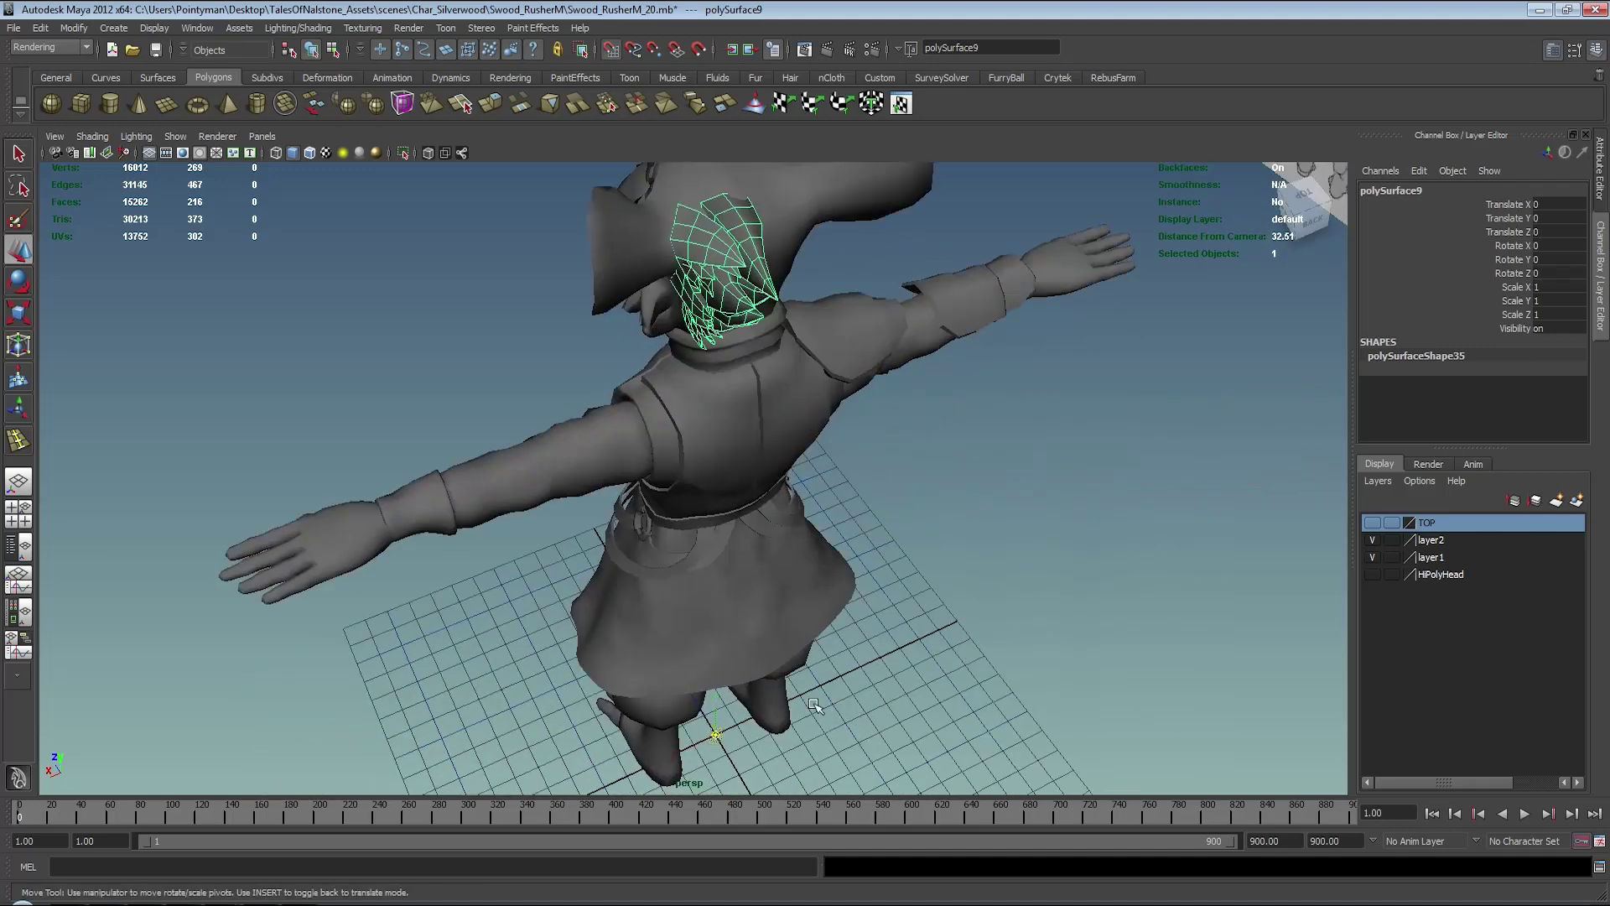
shift+right_drag(863, 511, 955, 493)
alt+drag(955, 493, 1006, 487)
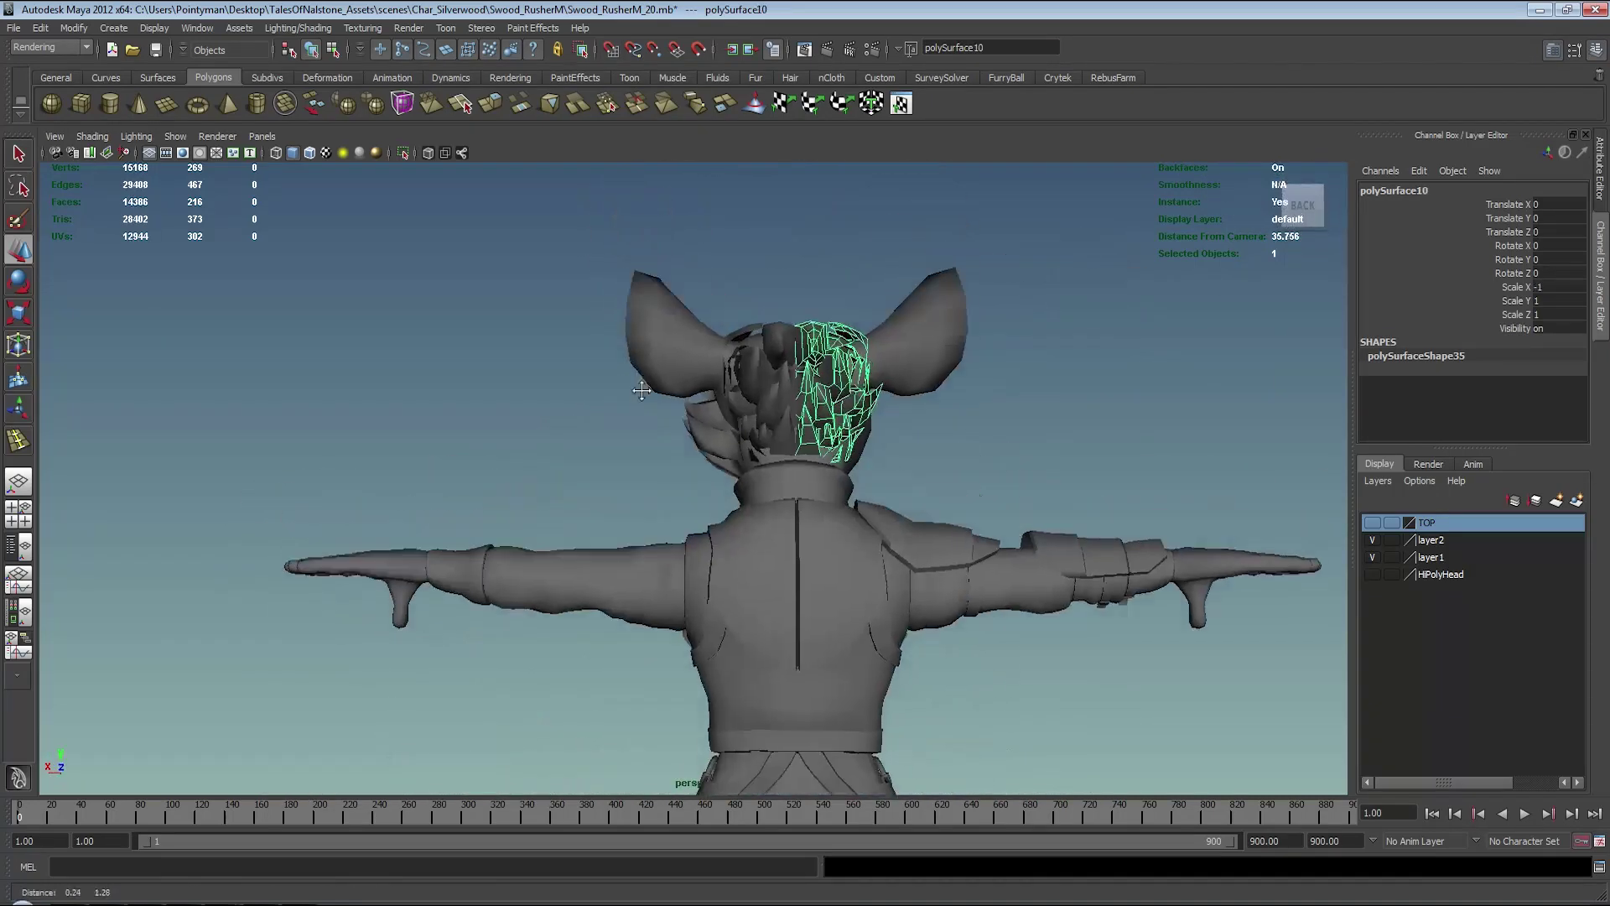
alt+right_drag(1007, 487, 1053, 478)
mouse_move(1054, 479)
alt+mouse_down()
mouse_move(820, 493)
mouse_move(872, 461)
alt+mouse_up()
alt+right_drag(872, 461, 927, 432)
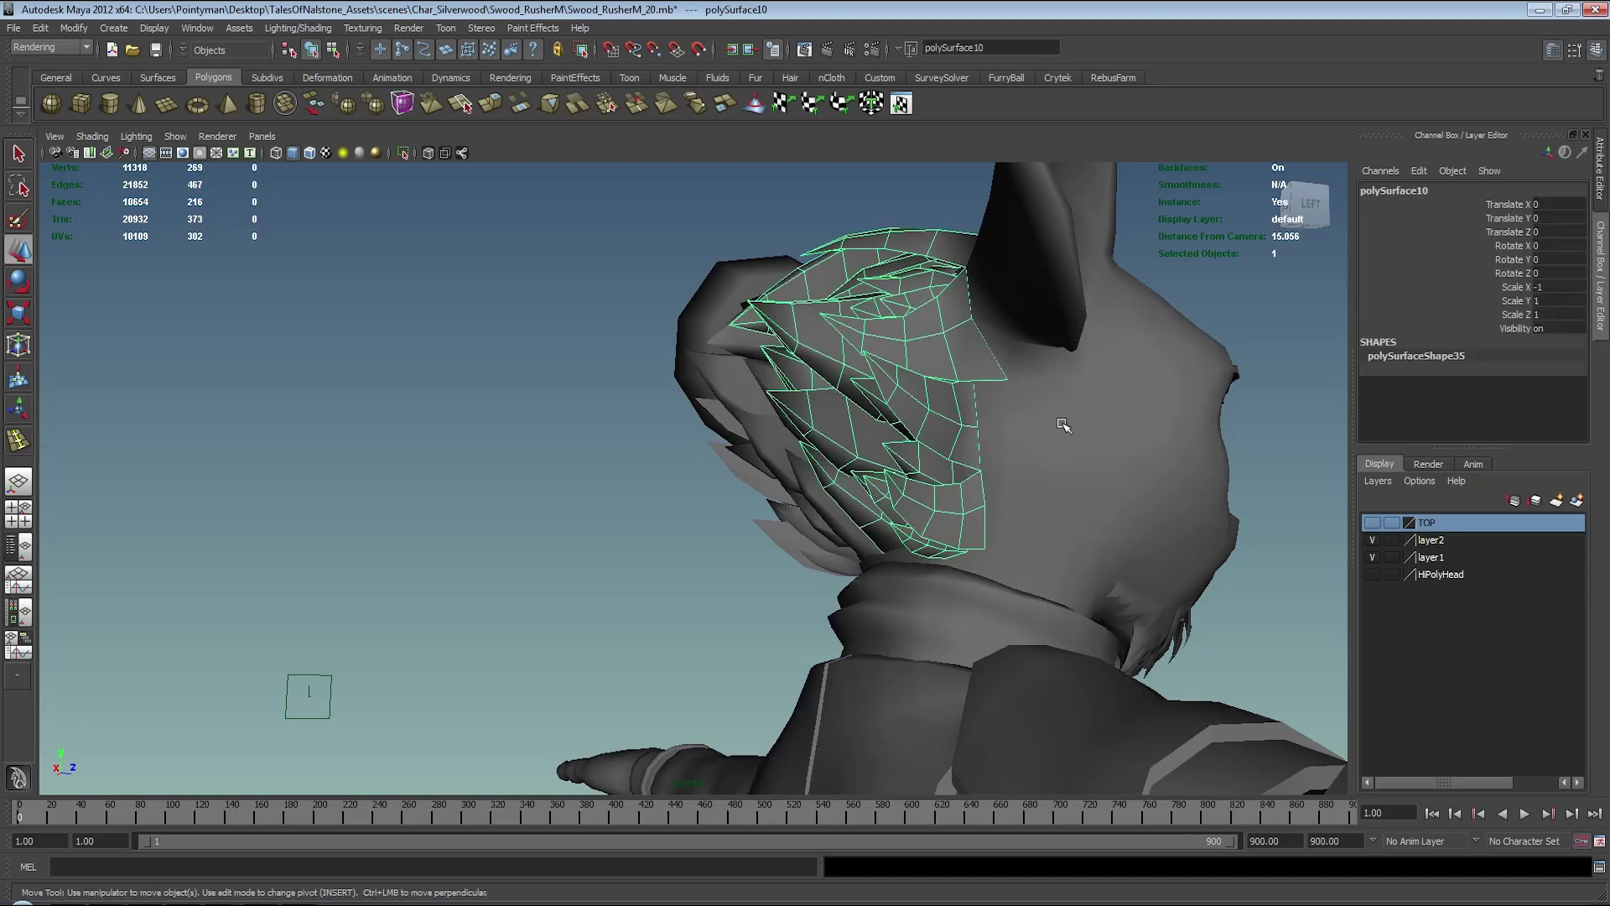
alt+drag(1089, 428, 936, 317)
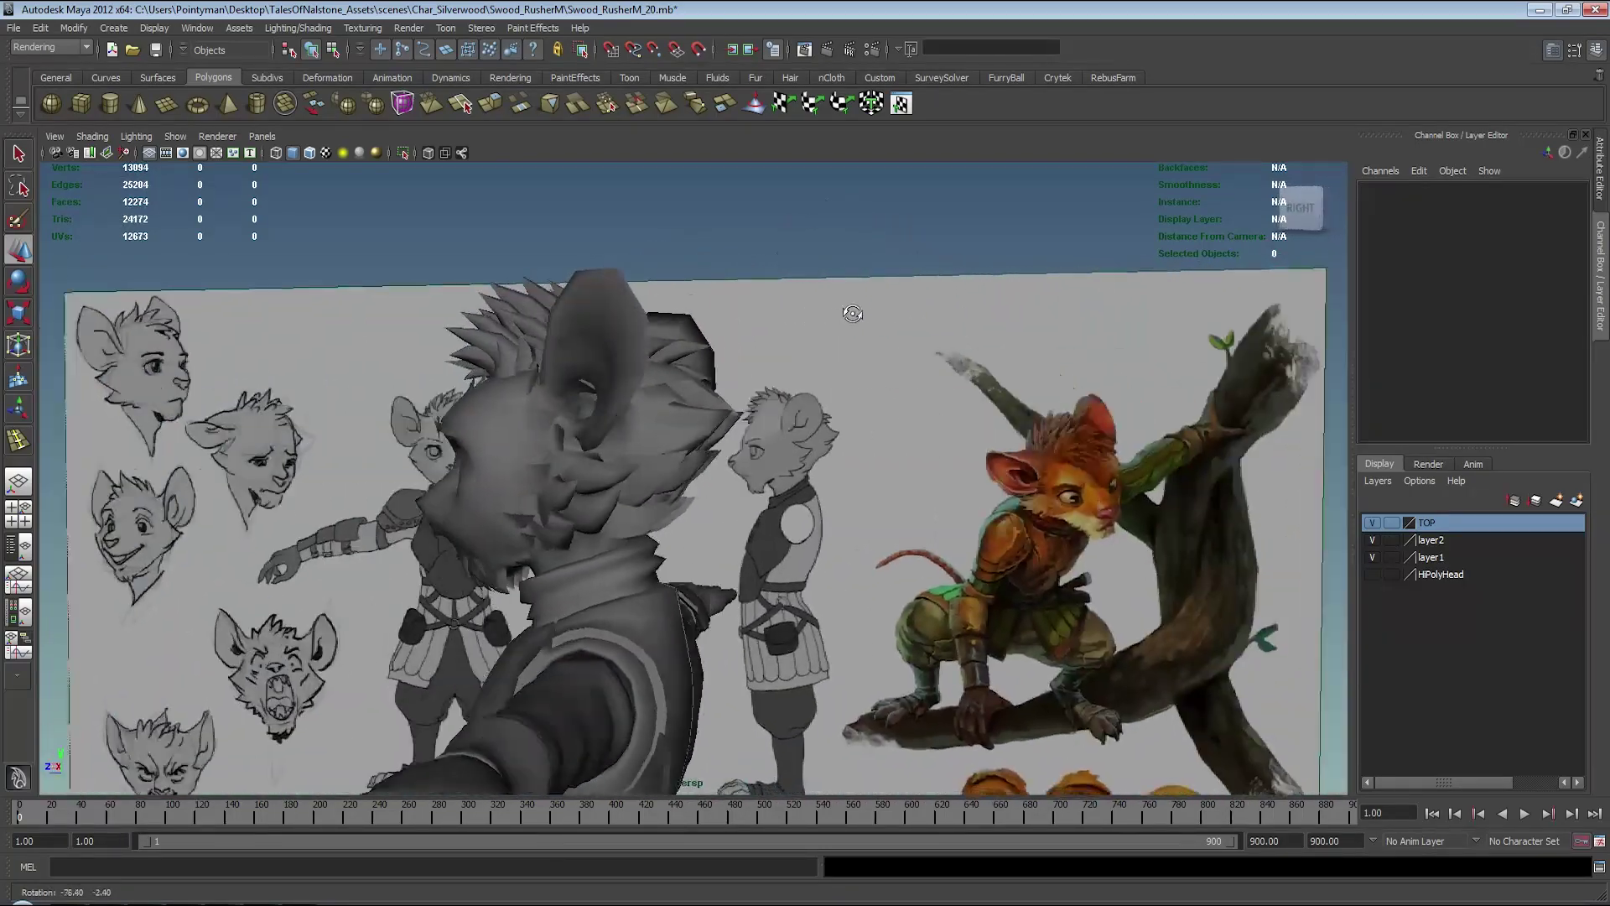
alt+drag(644, 318, 953, 313)
alt+middle_drag(953, 313, 624, 578)
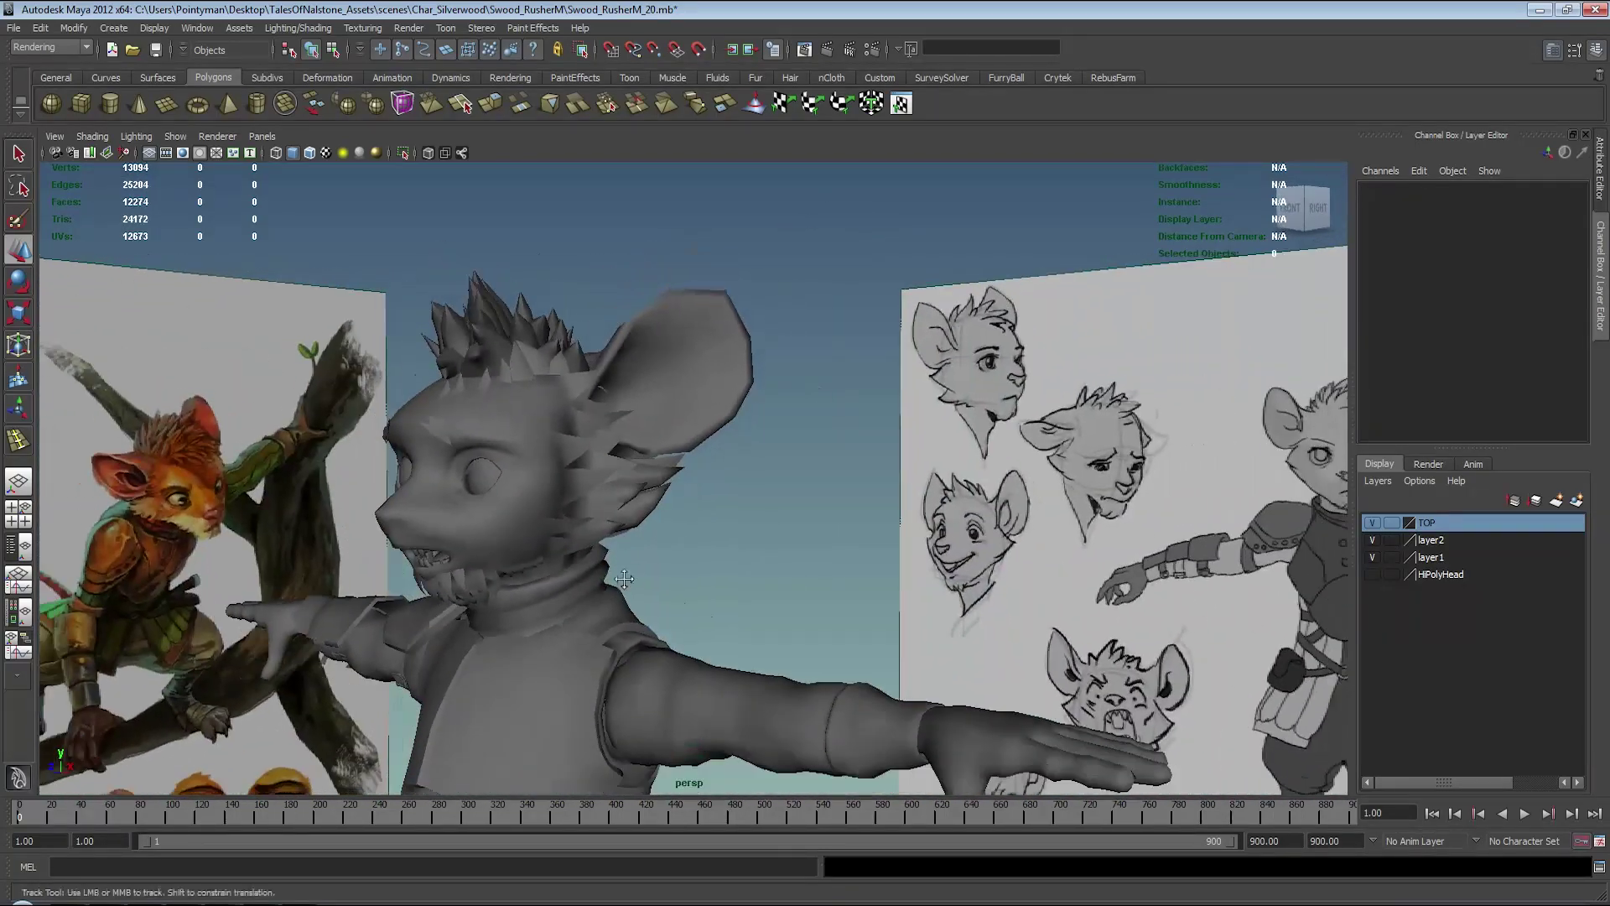